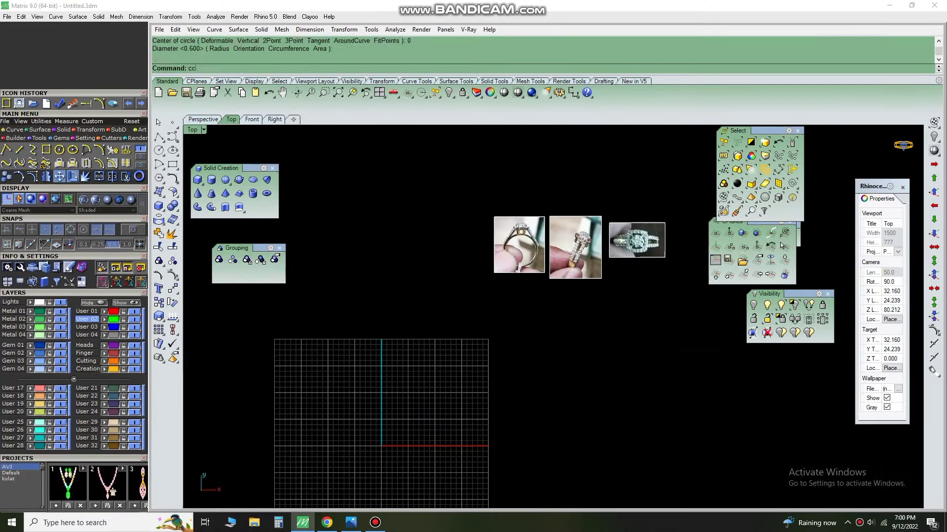
- Start a circle in the new file's top view, panned over to the empty grid
{"action": "key", "text": "Return"}
{"action": "right_click_drag", "start_coordinate": [492, 346], "coordinate": [521, 311]}
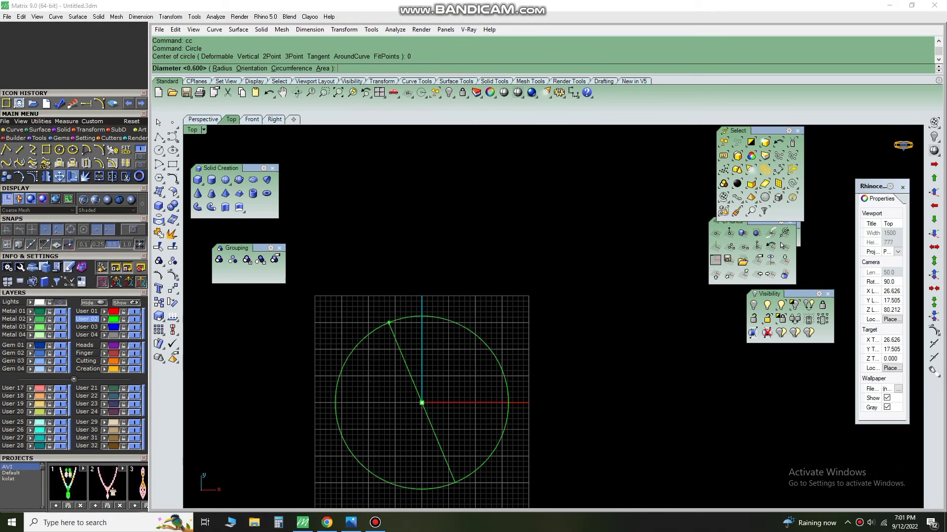
- Draw a 17.2 mm diameter circle and a vertical line through its centre
{"action": "right_click_drag", "start_coordinate": [378, 329], "coordinate": [436, 301]}
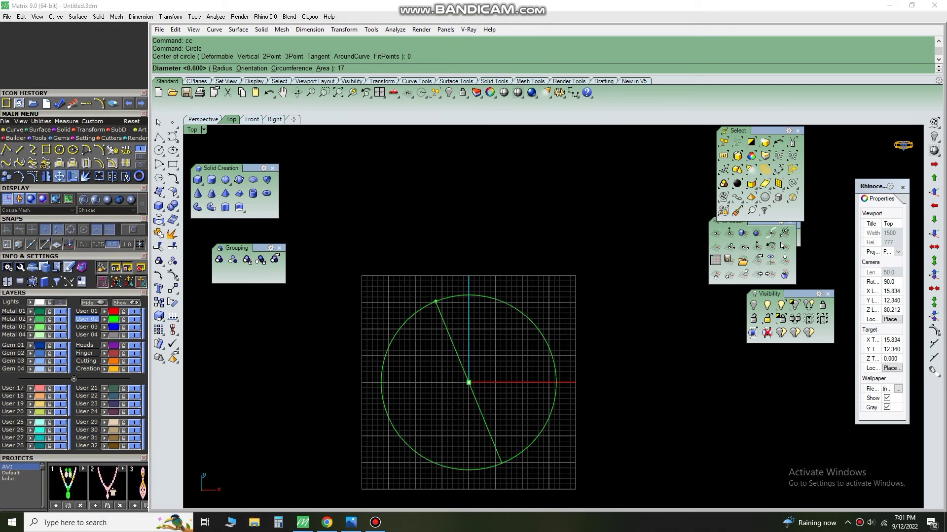
{"action": "key", "text": "Return"}
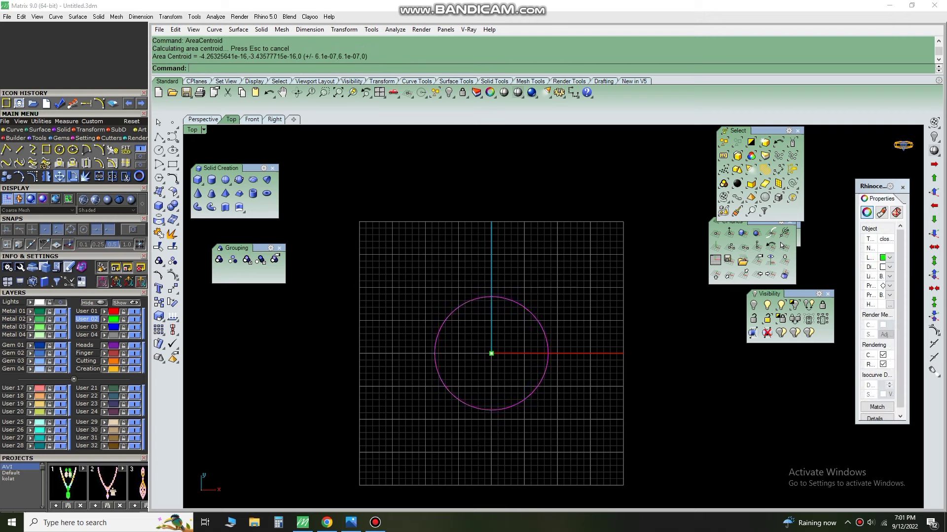
{"action": "type", "text": "li"}
{"action": "key", "text": "Return"}
{"action": "scroll", "coordinate": [466, 388], "scroll_direction": "up", "scroll_amount": 2}
{"action": "left_click", "coordinate": [478, 380]}
{"action": "left_click", "coordinate": [524, 296]}
{"action": "scroll", "coordinate": [513, 321], "scroll_direction": "down", "scroll_amount": 3}
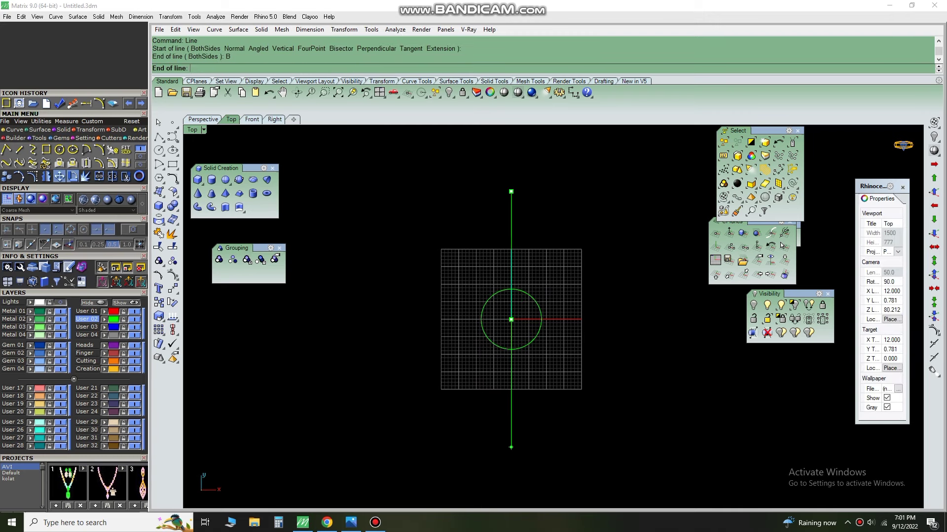
- Trim the vertical line back to the circle's edge
{"action": "key", "text": "ctrl+a"}
{"action": "type", "text": "t"}
{"action": "key", "text": "Return"}
{"action": "left_click", "coordinate": [460, 321]}
{"action": "scroll", "coordinate": [468, 394], "scroll_direction": "up", "scroll_amount": 1}
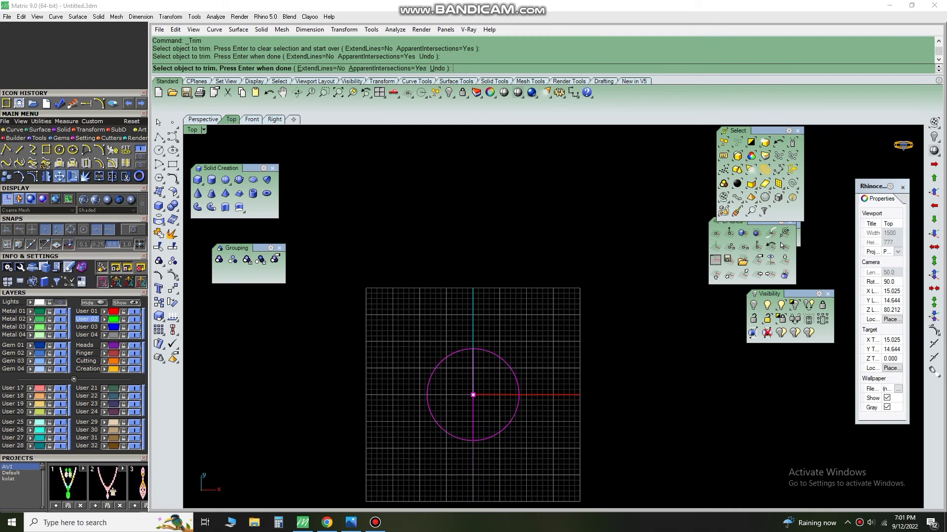
{"action": "key", "text": "Return"}
{"action": "scroll", "coordinate": [494, 336], "scroll_direction": "up", "scroll_amount": 1}
- Add a 17.20 vertical dimension beside the circle and check the diameter line's length
{"action": "left_click", "coordinate": [464, 358]}
{"action": "right_click_drag", "start_coordinate": [464, 390], "coordinate": [474, 337]}
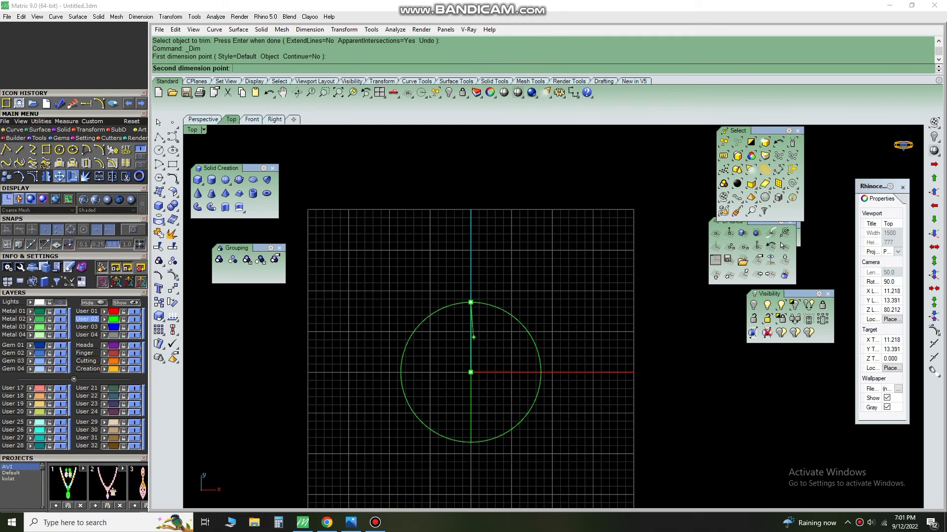
{"action": "right_click_drag", "start_coordinate": [471, 394], "coordinate": [417, 381]}
{"action": "left_click", "coordinate": [416, 395]}
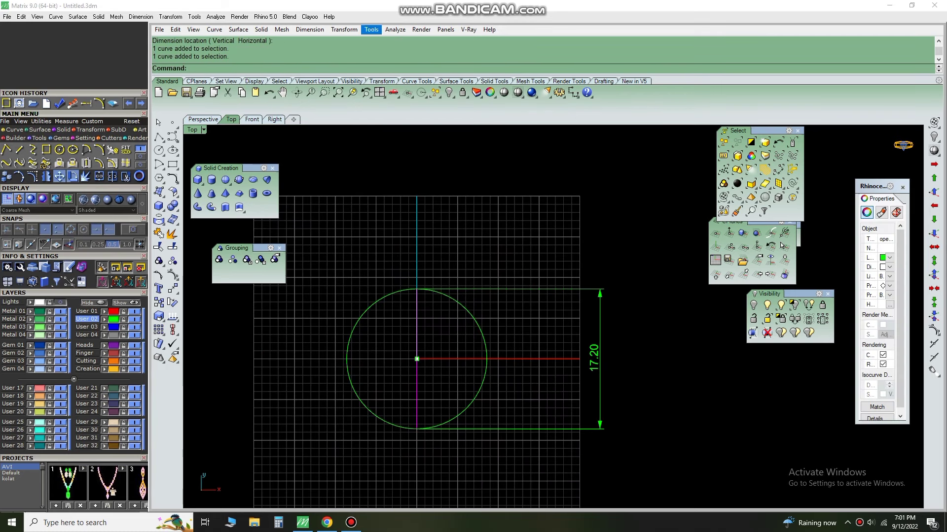
{"action": "left_click", "coordinate": [394, 29]}
{"action": "left_click", "coordinate": [408, 102]}
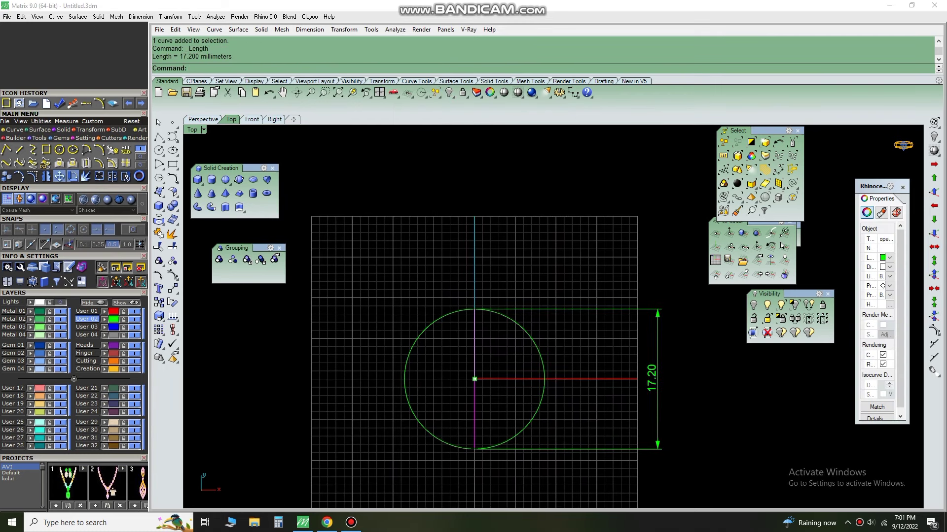
{"action": "scroll", "coordinate": [479, 356], "scroll_direction": "up", "scroll_amount": 1}
{"action": "key", "text": "Escape"}
{"action": "key", "text": "Escape"}
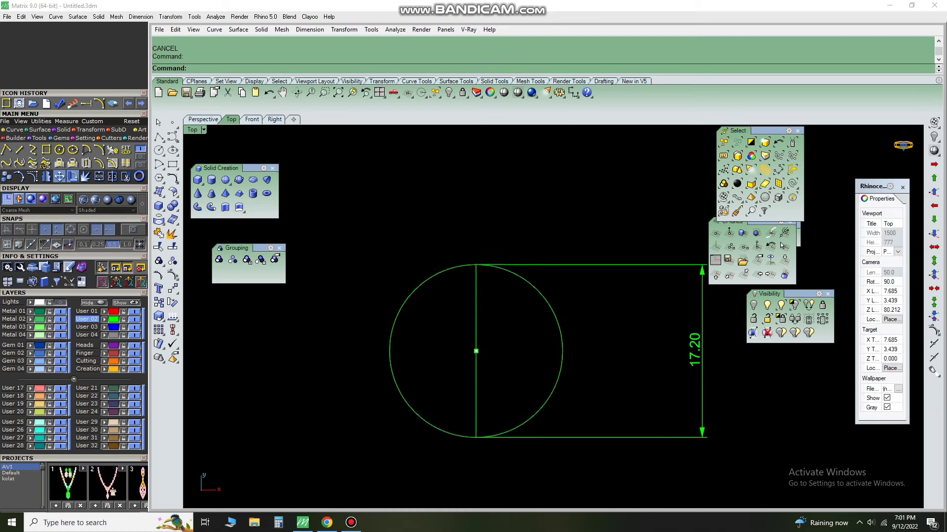
- Window-select the three reference photos and move them closer to the circle
{"action": "scroll", "coordinate": [345, 443], "scroll_direction": "down", "scroll_amount": 2}
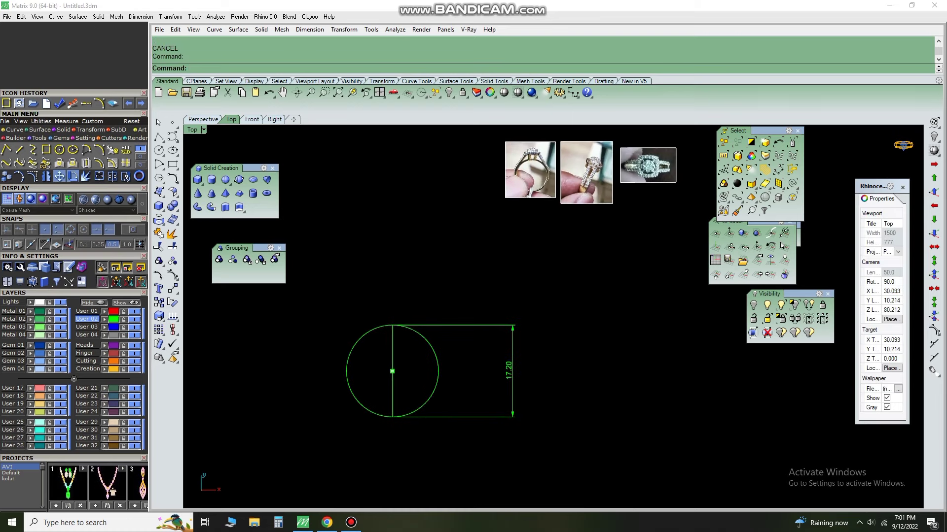
{"action": "left_click_drag", "start_coordinate": [495, 136], "coordinate": [683, 207]}
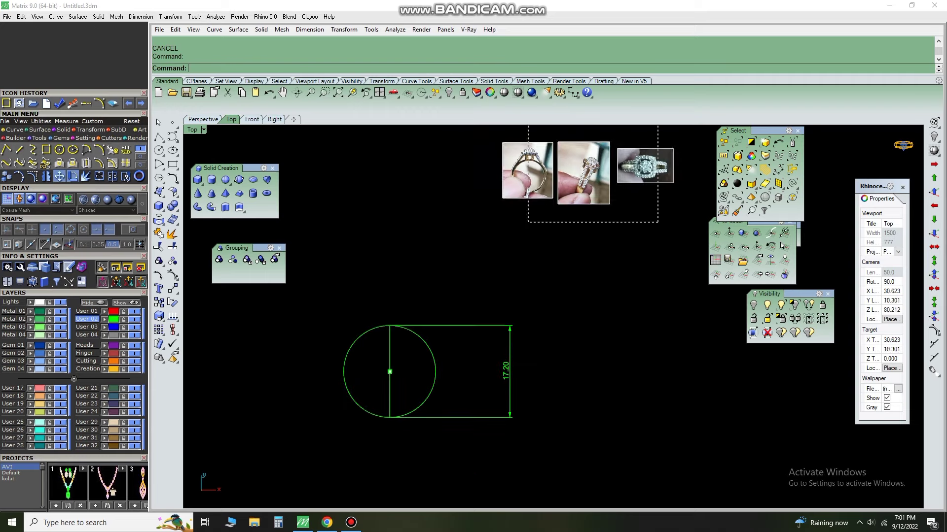
{"action": "left_click_drag", "start_coordinate": [534, 175], "coordinate": [427, 217]}
{"action": "scroll", "coordinate": [426, 217], "scroll_direction": "up", "scroll_amount": 2}
{"action": "scroll", "coordinate": [443, 203], "scroll_direction": "down", "scroll_amount": 2}
{"action": "key", "text": "Escape"}
- Zoom around the front view to review the unlocked reference photos
{"action": "scroll", "coordinate": [443, 203], "scroll_direction": "up", "scroll_amount": 2}
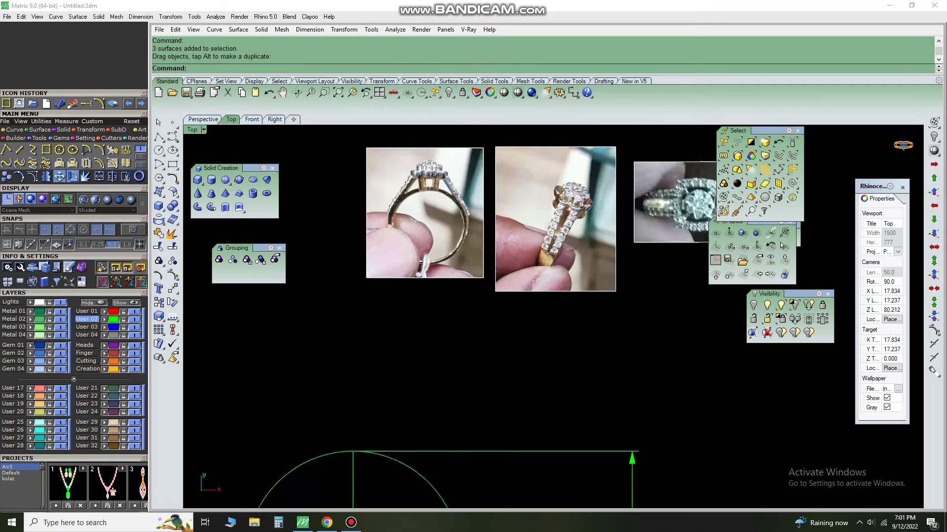
{"action": "scroll", "coordinate": [443, 204], "scroll_direction": "down", "scroll_amount": 2}
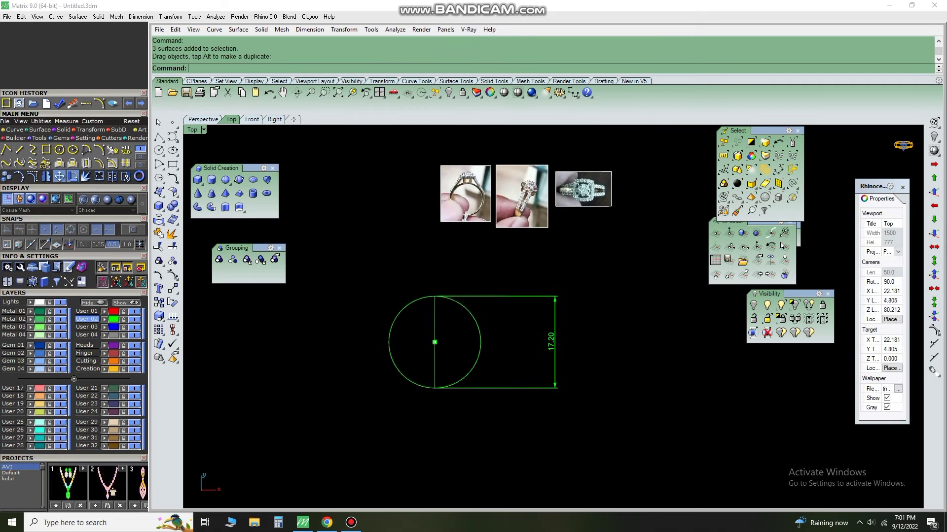
{"action": "scroll", "coordinate": [523, 207], "scroll_direction": "up", "scroll_amount": 2}
{"action": "scroll", "coordinate": [523, 207], "scroll_direction": "down", "scroll_amount": 1}
{"action": "scroll", "coordinate": [524, 208], "scroll_direction": "up", "scroll_amount": 3}
{"action": "scroll", "coordinate": [577, 286], "scroll_direction": "down", "scroll_amount": 2}
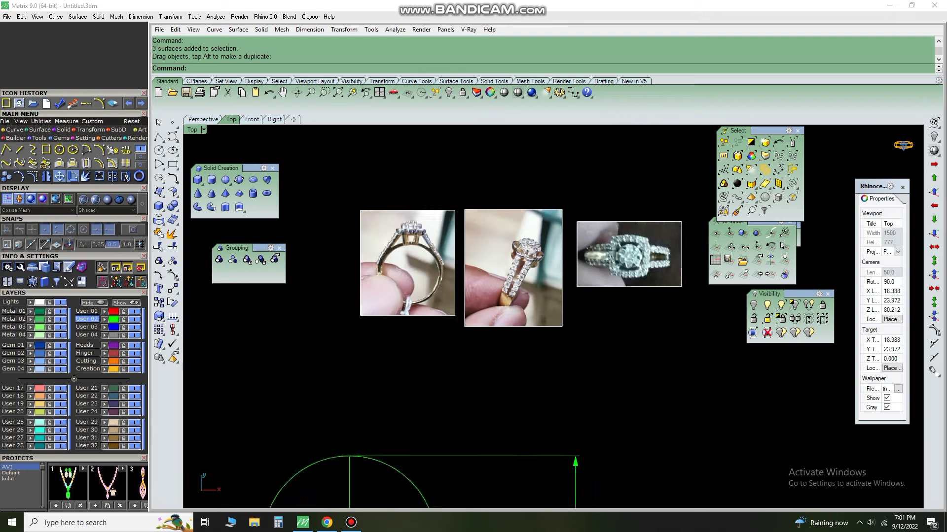
{"action": "scroll", "coordinate": [576, 286], "scroll_direction": "up", "scroll_amount": 2}
{"action": "scroll", "coordinate": [576, 286], "scroll_direction": "down", "scroll_amount": 2}
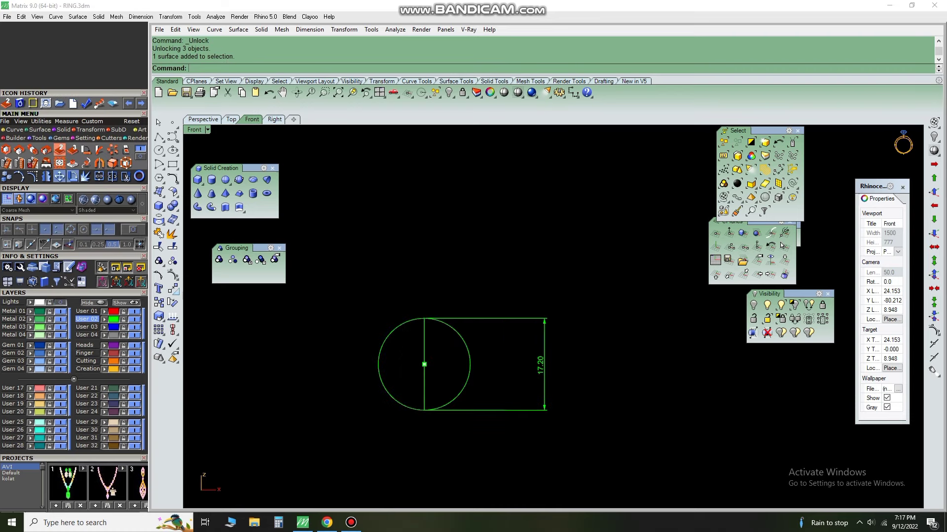
- Hide two reference photos, leaving only the side-view ring photo
{"action": "scroll", "coordinate": [514, 235], "scroll_direction": "up", "scroll_amount": 3}
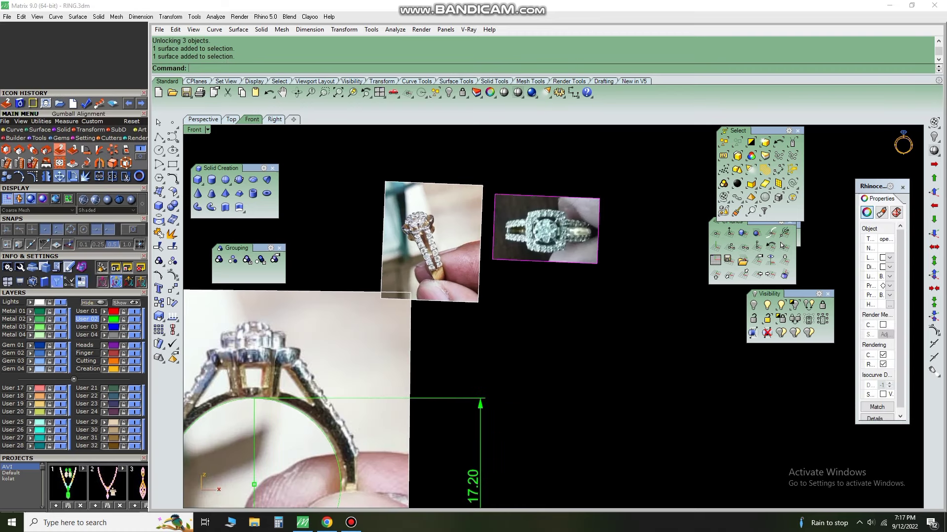
{"action": "scroll", "coordinate": [552, 316], "scroll_direction": "down", "scroll_amount": 2}
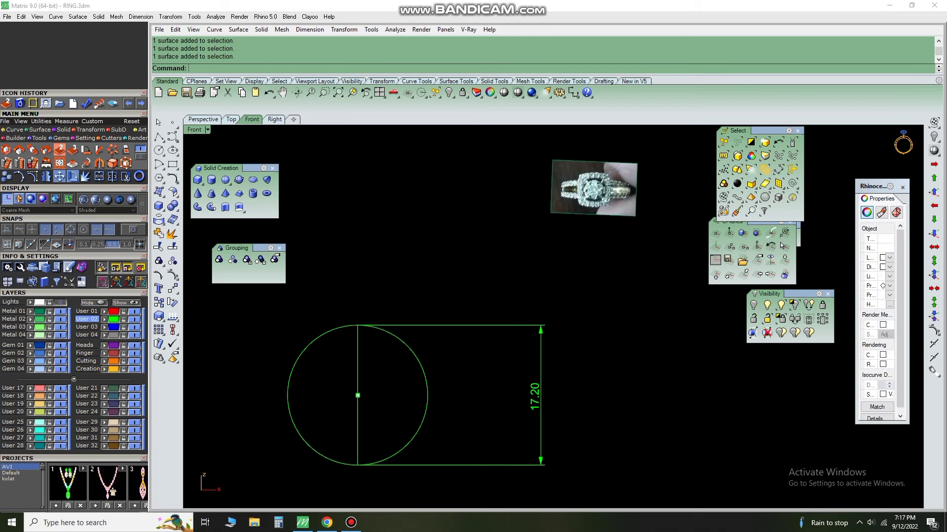
{"action": "key", "text": "ctrl+a"}
{"action": "key", "text": "Escape"}
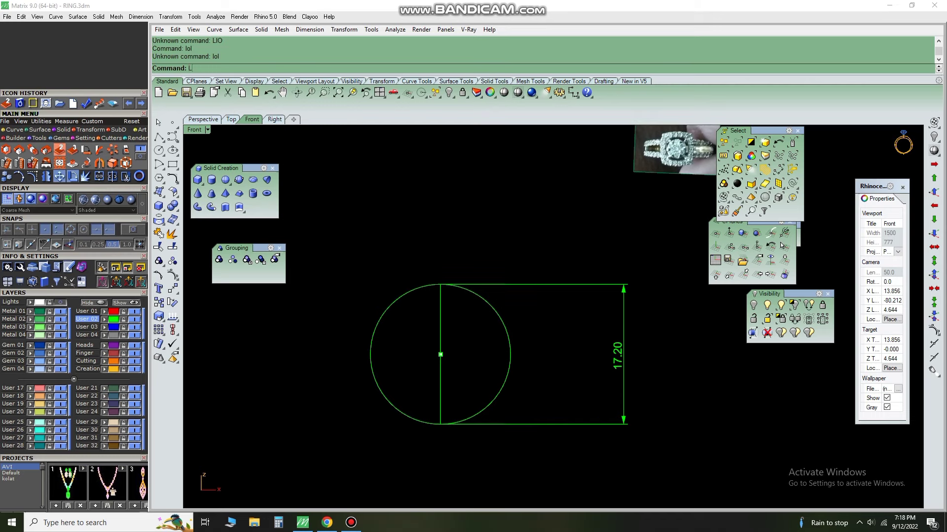
- Draw a guide line and fit the photo's inner band to the 17.20 circle
{"action": "type", "text": "ll"}
{"action": "key", "text": "Return"}
{"action": "scroll", "coordinate": [449, 423], "scroll_direction": "up", "scroll_amount": 3}
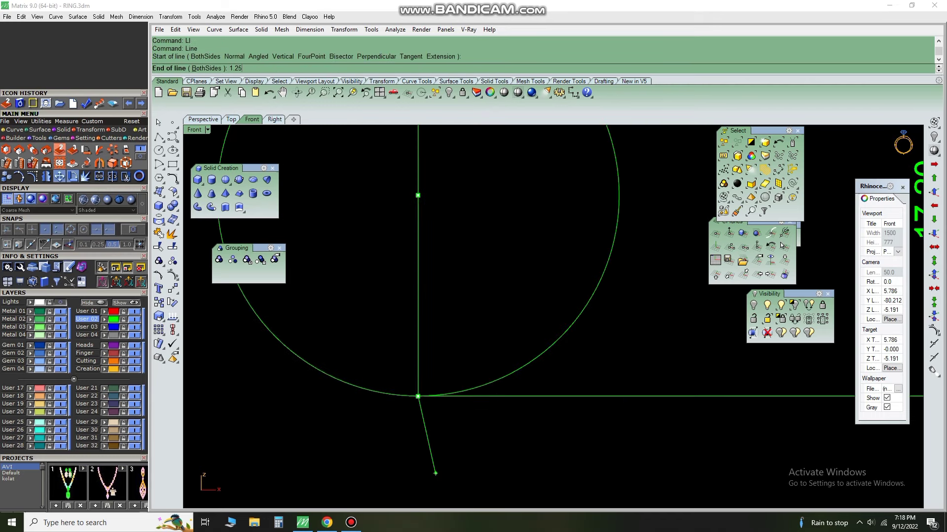
{"action": "scroll", "coordinate": [472, 410], "scroll_direction": "down", "scroll_amount": 2}
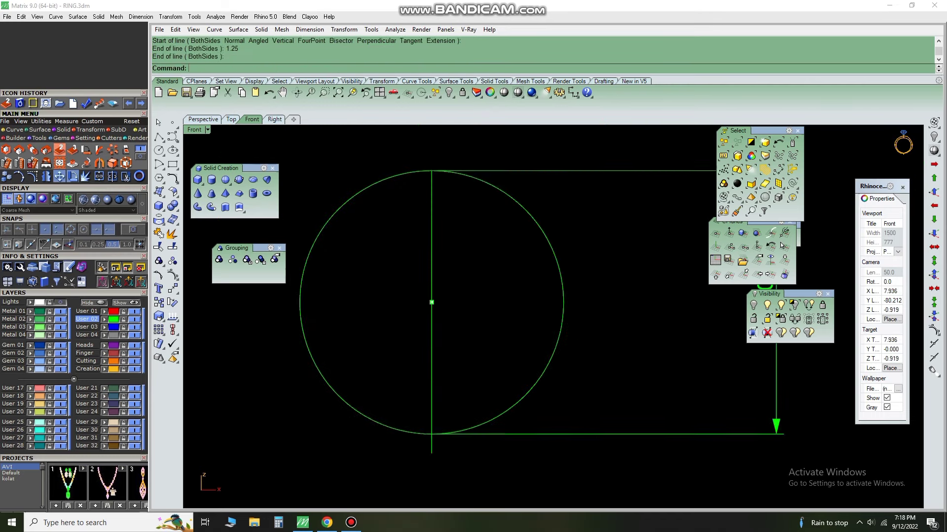
{"action": "scroll", "coordinate": [473, 410], "scroll_direction": "down", "scroll_amount": 2}
{"action": "scroll", "coordinate": [472, 410], "scroll_direction": "up", "scroll_amount": 2}
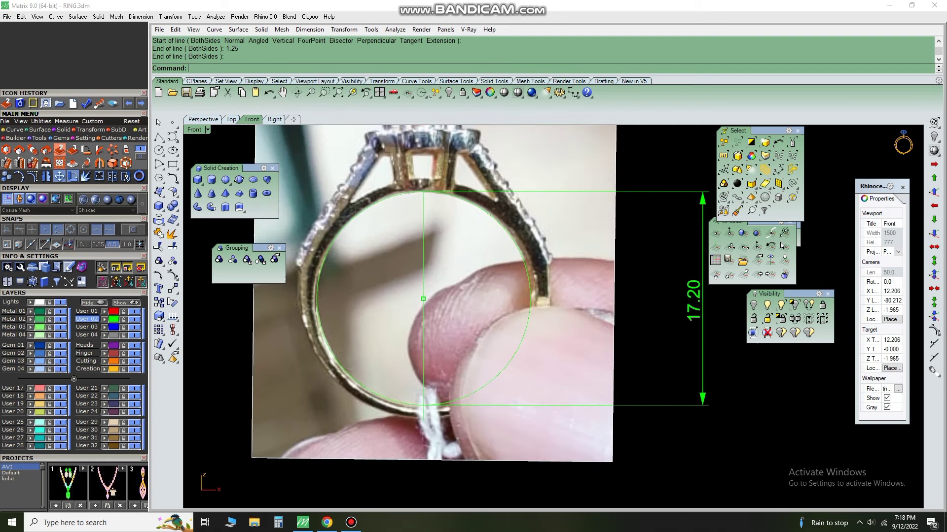
- Lock the side-view ring photo in place behind the circle
{"action": "left_click", "coordinate": [472, 410]}
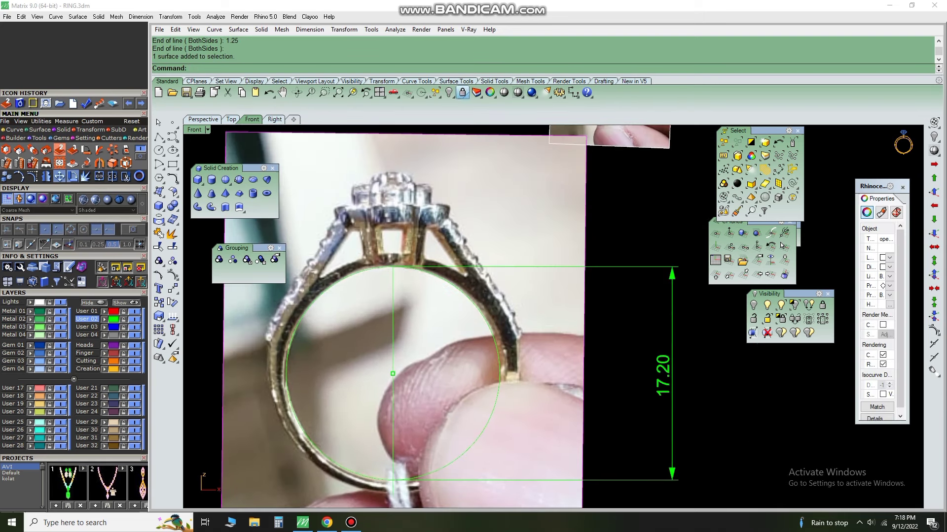
{"action": "left_click", "coordinate": [462, 92]}
{"action": "scroll", "coordinate": [473, 315], "scroll_direction": "up", "scroll_amount": 2}
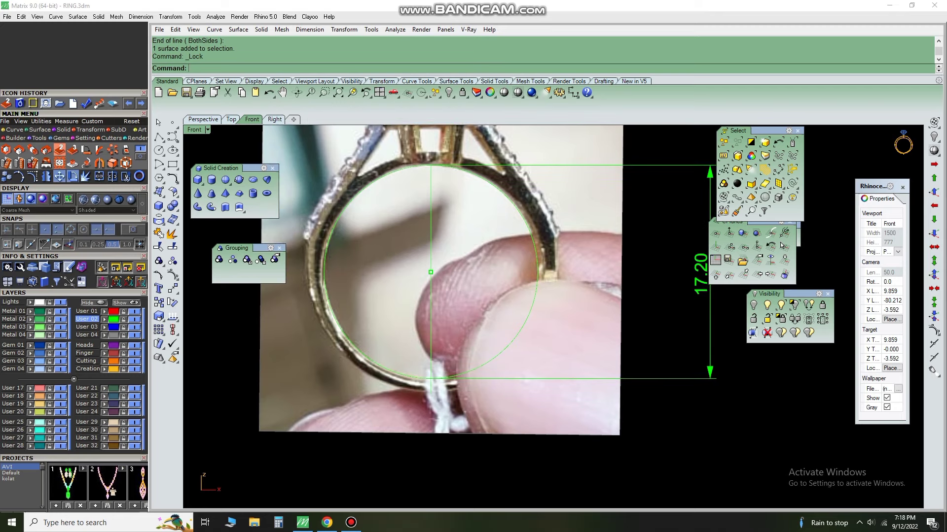
{"action": "type", "text": "cc"}
{"action": "key", "text": "Return"}
{"action": "scroll", "coordinate": [473, 316], "scroll_direction": "up", "scroll_amount": 4}
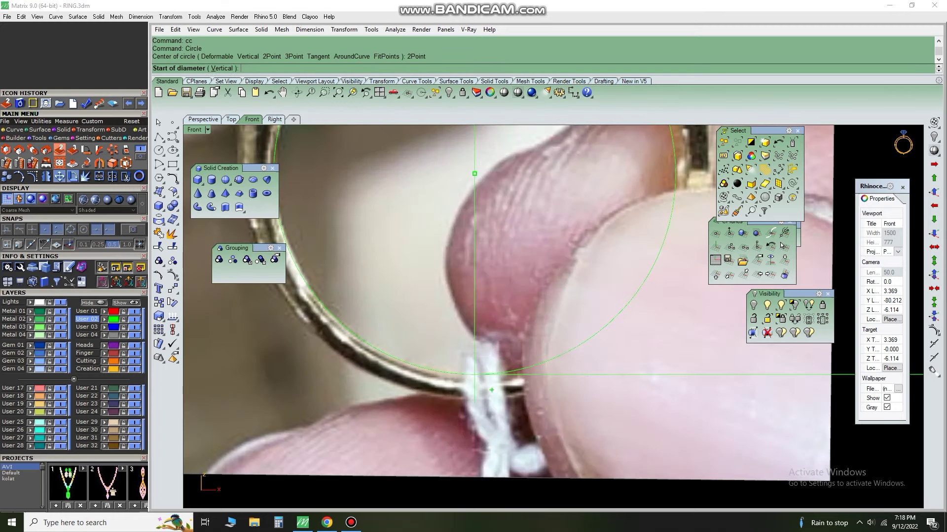
- Trace a two-point circle from the band's outer bottom to its outer top
{"action": "left_click", "coordinate": [474, 374]}
{"action": "scroll", "coordinate": [474, 374], "scroll_direction": "down", "scroll_amount": 2}
{"action": "scroll", "coordinate": [474, 374], "scroll_direction": "down", "scroll_amount": 2}
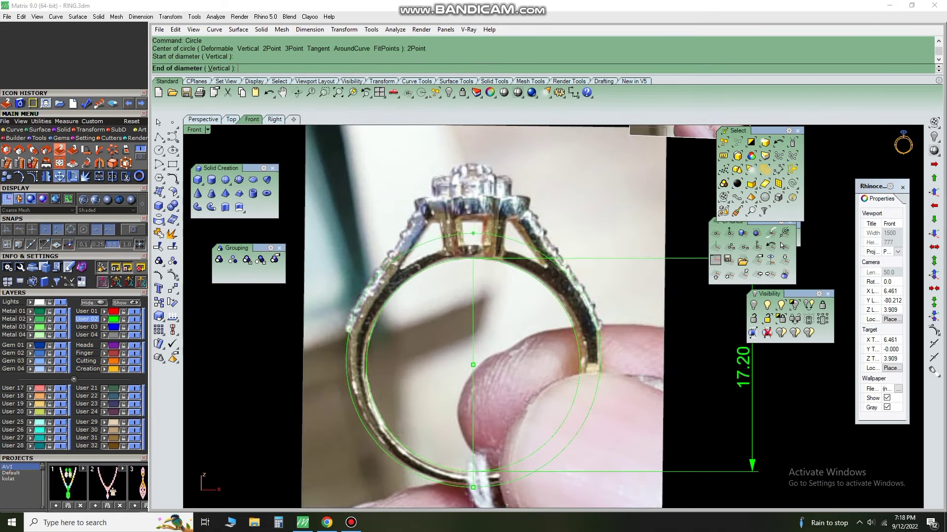
{"action": "left_click", "coordinate": [473, 390]}
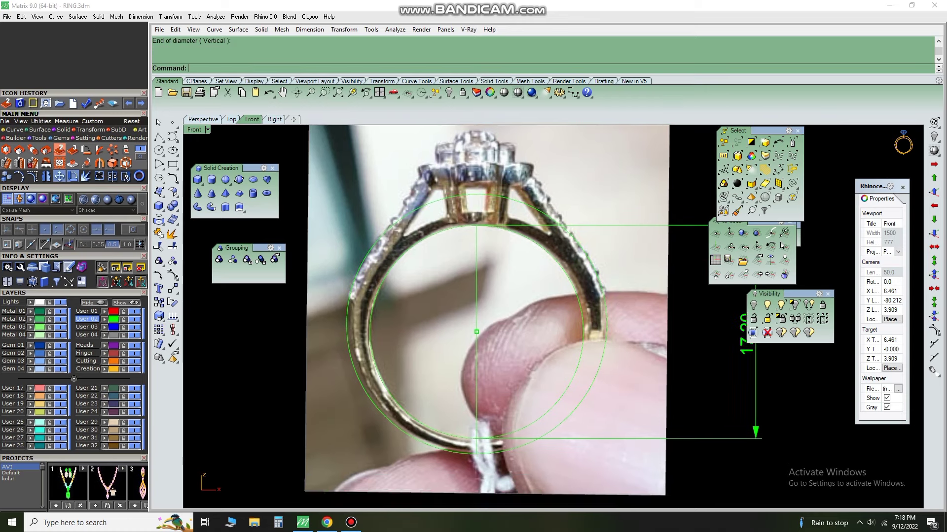
- Adjust the centre line through the ring, undoing an unfinished line attempt
{"action": "type", "text": "li"}
{"action": "key", "text": "Return"}
{"action": "left_click", "coordinate": [432, 486]}
{"action": "scroll", "coordinate": [462, 340], "scroll_direction": "up", "scroll_amount": 2}
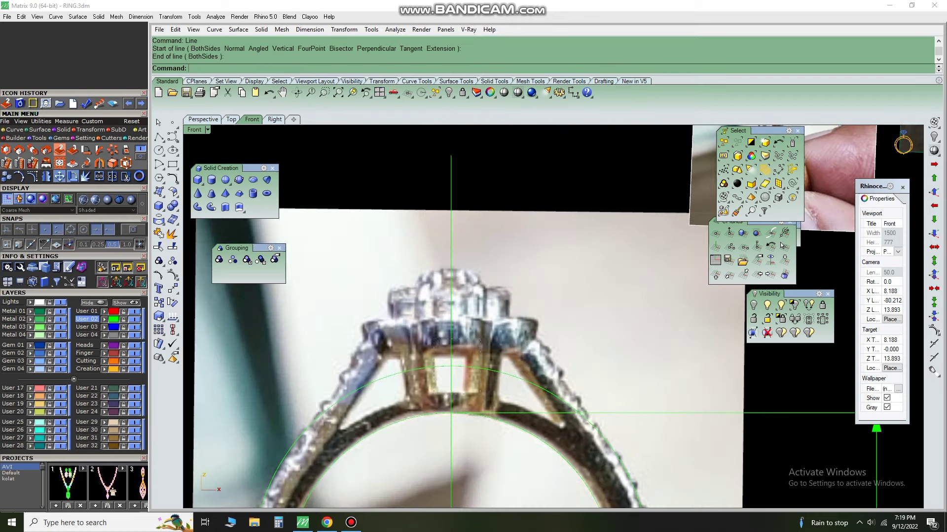
{"action": "scroll", "coordinate": [462, 340], "scroll_direction": "down", "scroll_amount": 3}
{"action": "key", "text": "ctrl+z"}
{"action": "type", "text": "li"}
{"action": "key", "text": "Return"}
{"action": "scroll", "coordinate": [472, 427], "scroll_direction": "up", "scroll_amount": 2}
{"action": "key", "text": "Escape"}
{"action": "scroll", "coordinate": [476, 345], "scroll_direction": "down", "scroll_amount": 2}
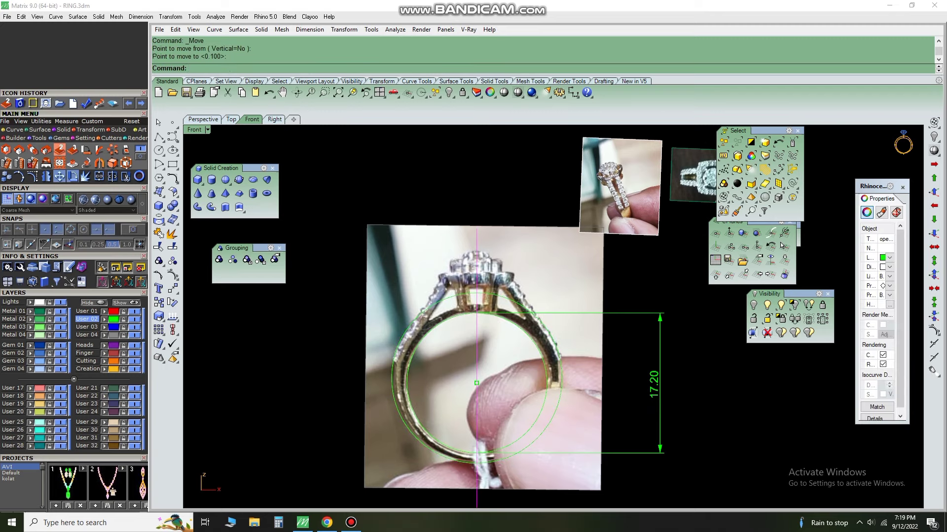
{"action": "scroll", "coordinate": [365, 396], "scroll_direction": "down", "scroll_amount": 2}
{"action": "scroll", "coordinate": [389, 404], "scroll_direction": "up", "scroll_amount": 2}
{"action": "scroll", "coordinate": [390, 404], "scroll_direction": "up", "scroll_amount": 2}
- Trim away the left half of the outer circle
{"action": "type", "text": "trim"}
{"action": "key", "text": "Return"}
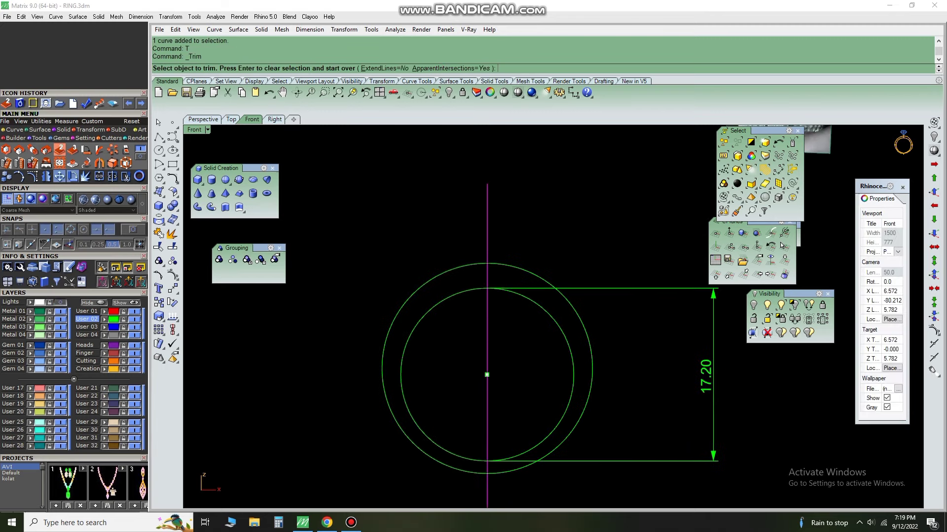
{"action": "left_click", "coordinate": [383, 374]}
{"action": "key", "text": "Return"}
{"action": "scroll", "coordinate": [611, 275], "scroll_direction": "up", "scroll_amount": 2}
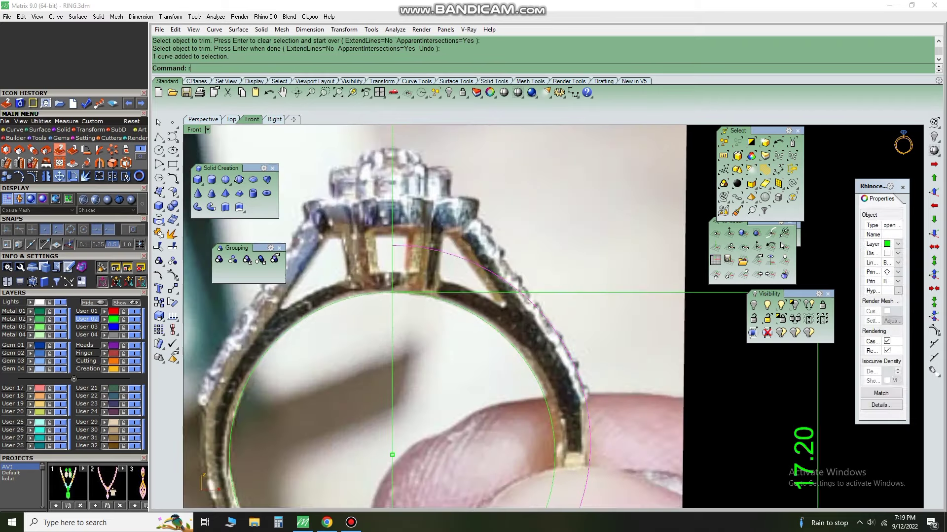
- Rebuild the remaining arc with 9 points and show its control points
{"action": "type", "text": "re"}
{"action": "key", "text": "Return"}
{"action": "key", "text": "Return"}
{"action": "scroll", "coordinate": [537, 228], "scroll_direction": "down", "scroll_amount": 1}
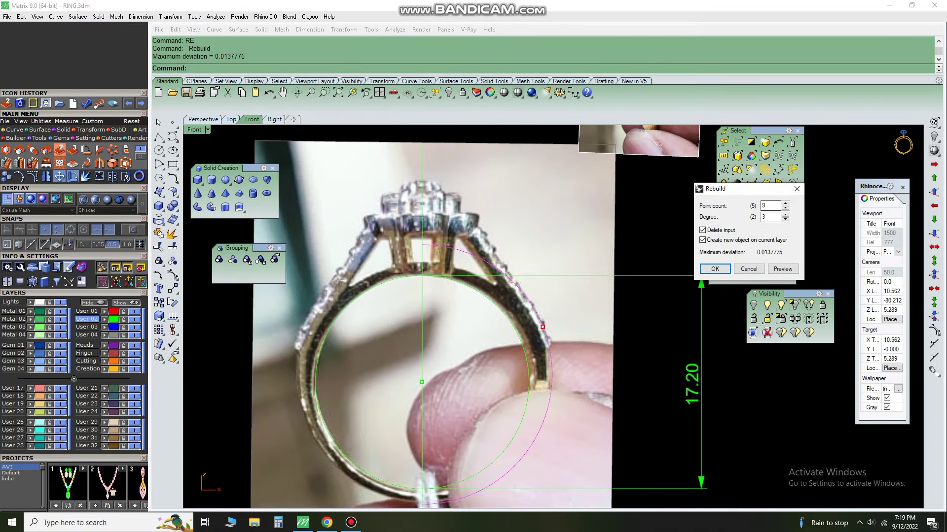
{"action": "left_click", "coordinate": [714, 269]}
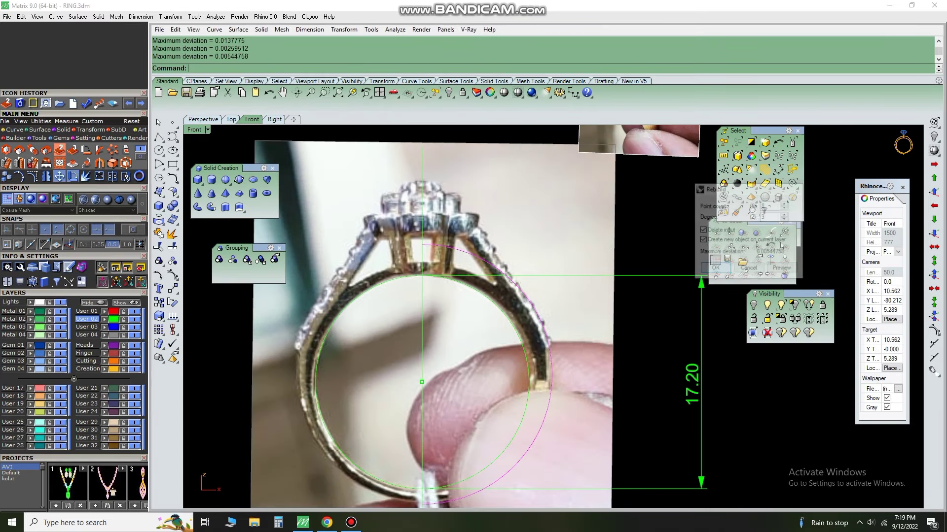
{"action": "key", "text": "F10"}
- Move a control point of the arc toward the shank outline
{"action": "scroll", "coordinate": [411, 258], "scroll_direction": "up", "scroll_amount": 3}
{"action": "left_click", "coordinate": [395, 279]}
{"action": "type", "text": "m"}
{"action": "key", "text": "Return"}
{"action": "scroll", "coordinate": [251, 387], "scroll_direction": "up", "scroll_amount": 2}
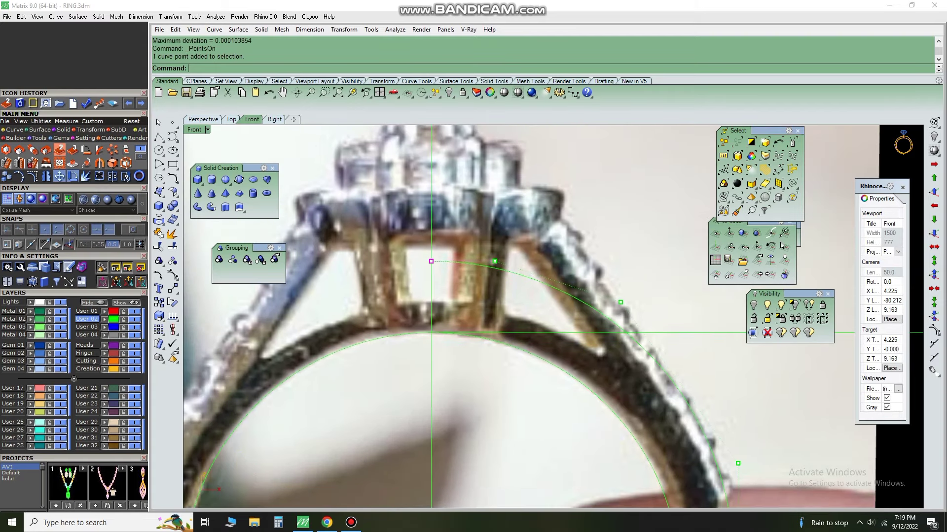
{"action": "left_click", "coordinate": [427, 255]}
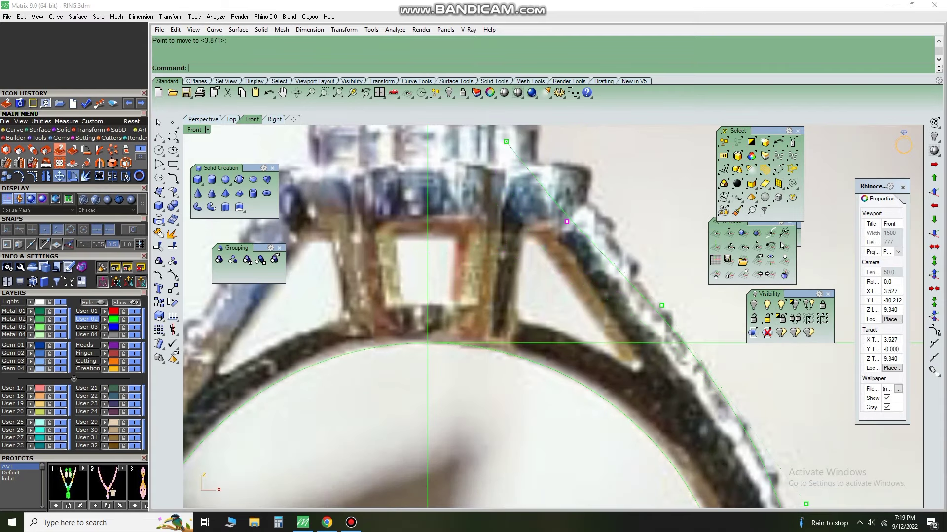
{"action": "mouse_move", "coordinate": [427, 343]}
{"action": "right_mouse_down"}
{"action": "mouse_move", "coordinate": [360, 408]}
{"action": "mouse_move", "coordinate": [414, 288]}
{"action": "right_mouse_up"}
{"action": "scroll", "coordinate": [366, 388], "scroll_direction": "down", "scroll_amount": 3}
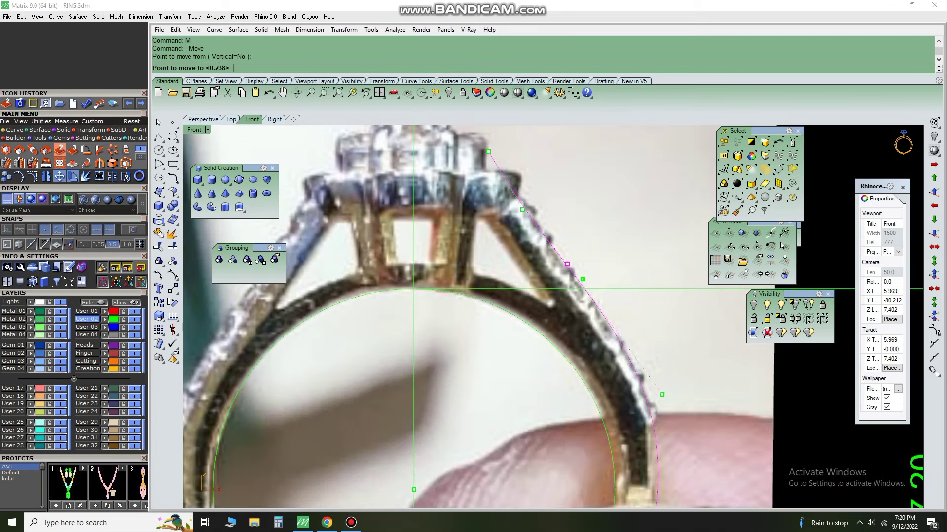
{"action": "scroll", "coordinate": [493, 247], "scroll_direction": "down", "scroll_amount": 2}
{"action": "scroll", "coordinate": [493, 246], "scroll_direction": "up", "scroll_amount": 4}
- Place another control point on the shank outline and rebuild the reshaped curve
{"action": "left_click", "coordinate": [489, 190]}
{"action": "type", "text": "M"}
{"action": "key", "text": "Return"}
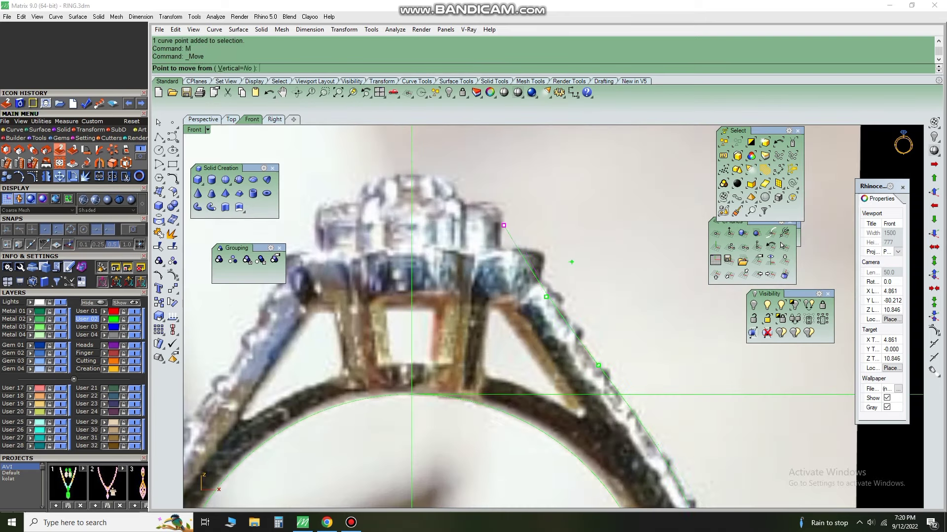
{"action": "left_click", "coordinate": [655, 395]}
{"action": "right_click_drag", "start_coordinate": [647, 391], "coordinate": [598, 310]}
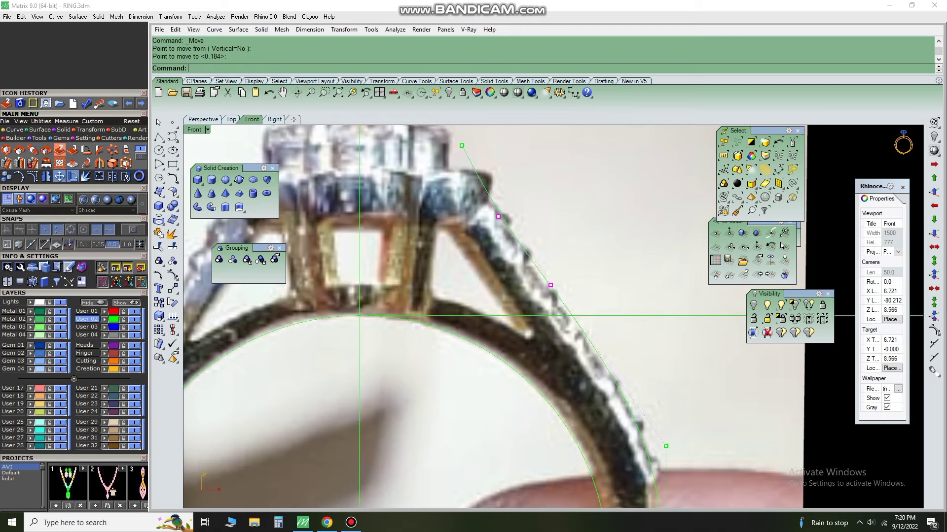
{"action": "type", "text": "RE"}
{"action": "key", "text": "Return"}
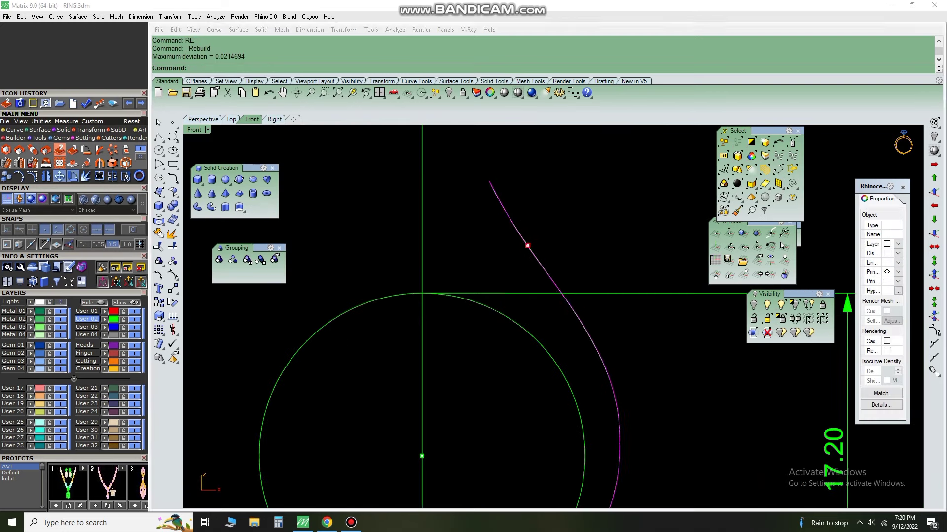
- Rebuild the shank curve to 8 points and delete the 17.20 dimension
{"action": "key", "text": "Return"}
{"action": "scroll", "coordinate": [552, 316], "scroll_direction": "down", "scroll_amount": 2}
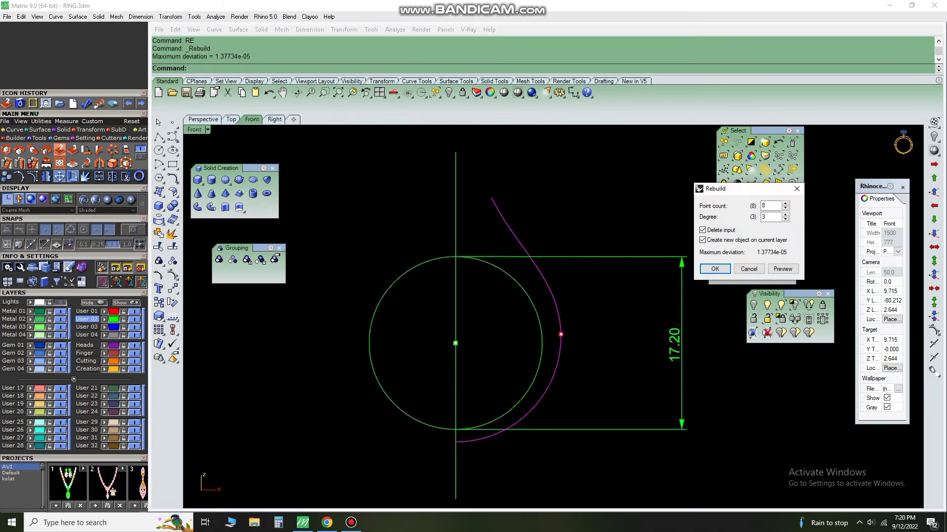
{"action": "key", "text": "Return"}
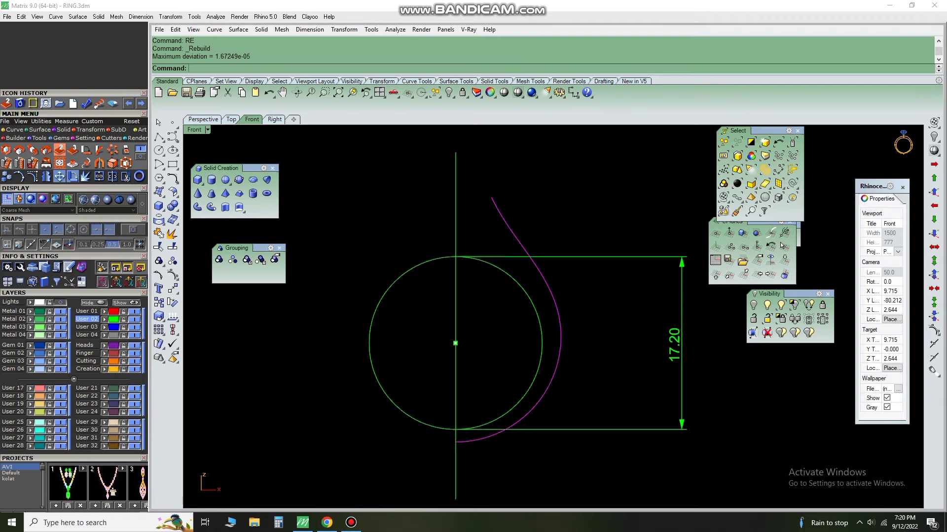
{"action": "left_click", "coordinate": [682, 296]}
{"action": "key", "text": "Delete"}
{"action": "scroll", "coordinate": [601, 219], "scroll_direction": "up", "scroll_amount": 2}
- Mirror the shank curve across the vertical centre line
{"action": "left_click_drag", "start_coordinate": [539, 258], "coordinate": [486, 274]}
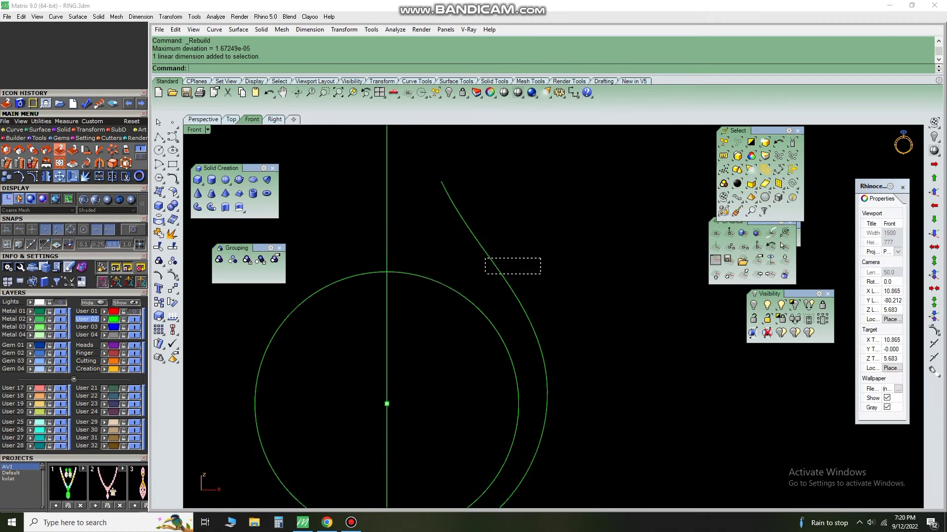
{"action": "scroll", "coordinate": [412, 338], "scroll_direction": "down", "scroll_amount": 2}
{"action": "scroll", "coordinate": [413, 323], "scroll_direction": "up", "scroll_amount": 2}
{"action": "key", "text": "F10"}
{"action": "key", "text": "Escape"}
{"action": "scroll", "coordinate": [423, 241], "scroll_direction": "down", "scroll_amount": 1}
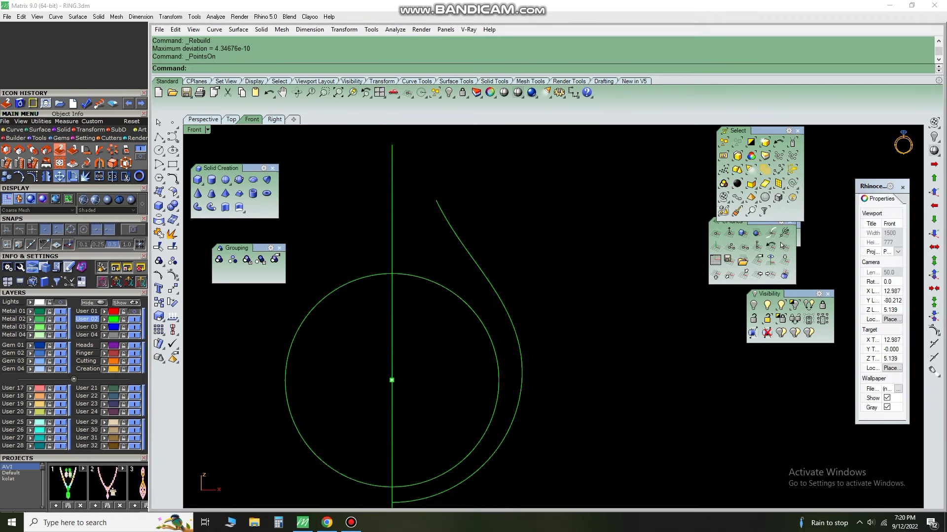
{"action": "left_click_drag", "start_coordinate": [501, 207], "coordinate": [444, 266]}
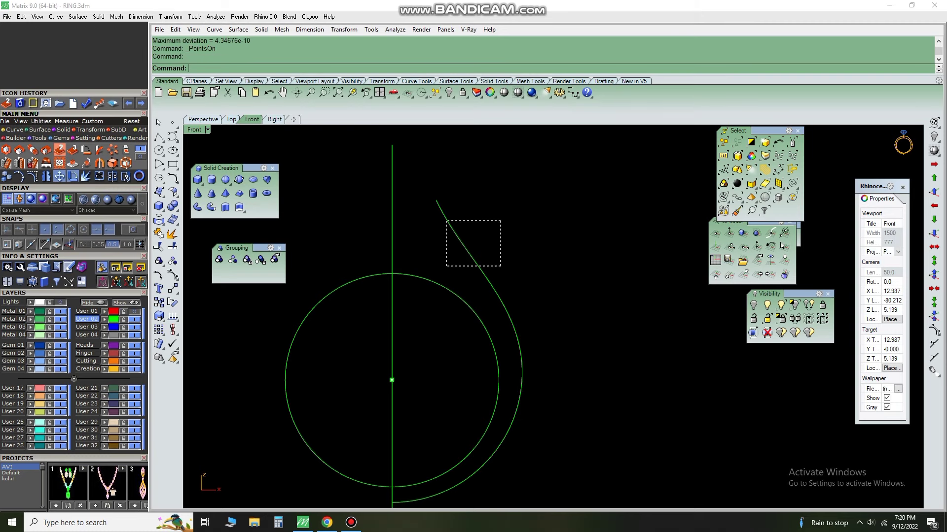
{"action": "right_click_drag", "start_coordinate": [401, 389], "coordinate": [537, 355]}
{"action": "type", "text": "mi"}
{"action": "key", "text": "Return"}
{"action": "left_click", "coordinate": [528, 406]}
{"action": "right_click_drag", "start_coordinate": [528, 407], "coordinate": [491, 444]}
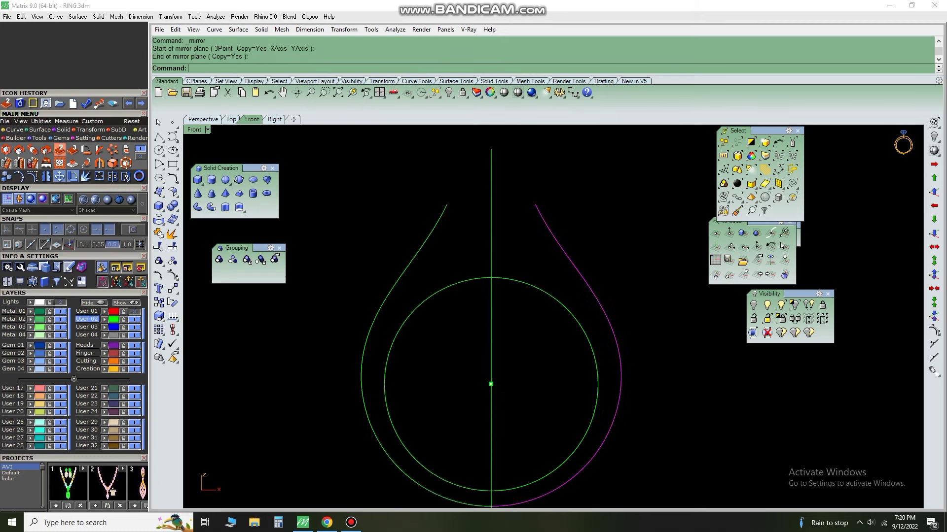
{"action": "scroll", "coordinate": [491, 316], "scroll_direction": "up", "scroll_amount": 3}
- Draw a horizontal guide line, attempt a trim with it, then delete it
{"action": "type", "text": "LI"}
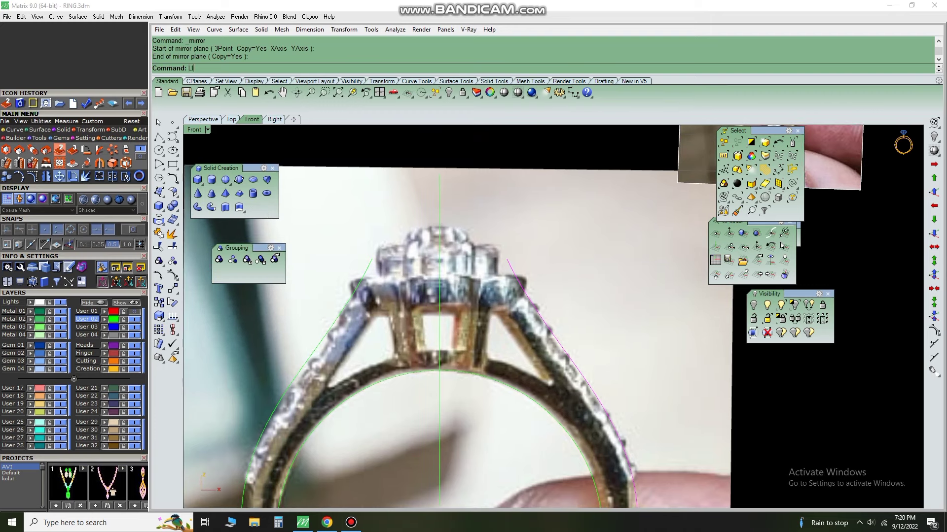
{"action": "left_click", "coordinate": [570, 294]}
{"action": "scroll", "coordinate": [567, 296], "scroll_direction": "up", "scroll_amount": 2}
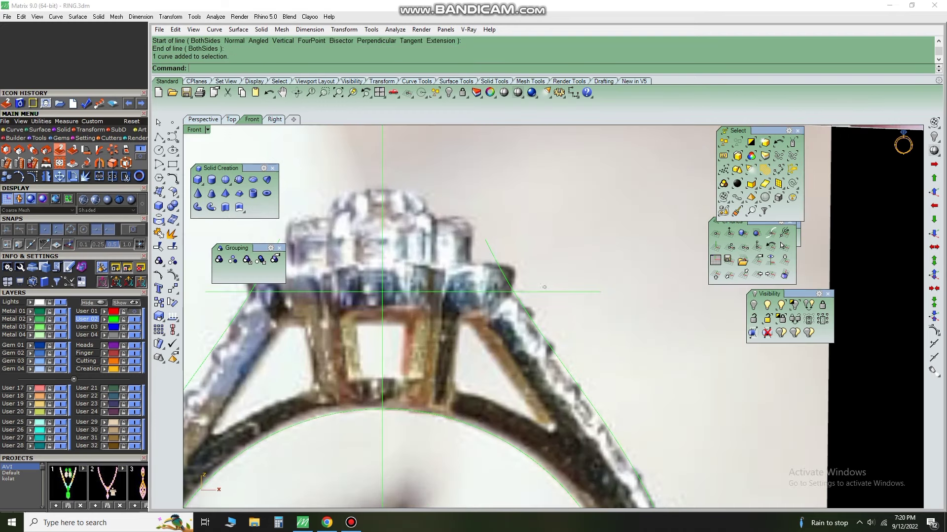
{"action": "scroll", "coordinate": [623, 418], "scroll_direction": "down", "scroll_amount": 2}
{"action": "type", "text": "T"}
{"action": "key", "text": "Return"}
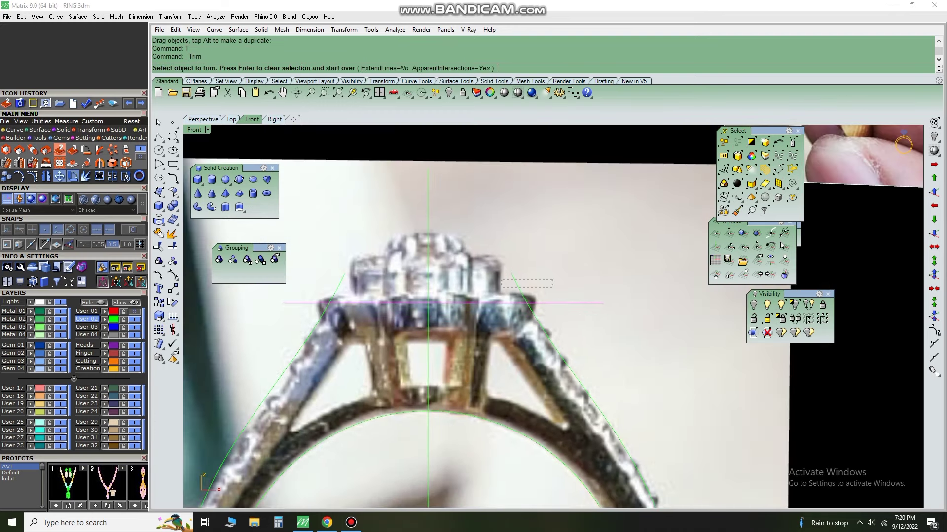
{"action": "key", "text": "Escape"}
{"action": "type", "text": "D"}
{"action": "key", "text": "Return"}
{"action": "scroll", "coordinate": [429, 345], "scroll_direction": "down", "scroll_amount": 2}
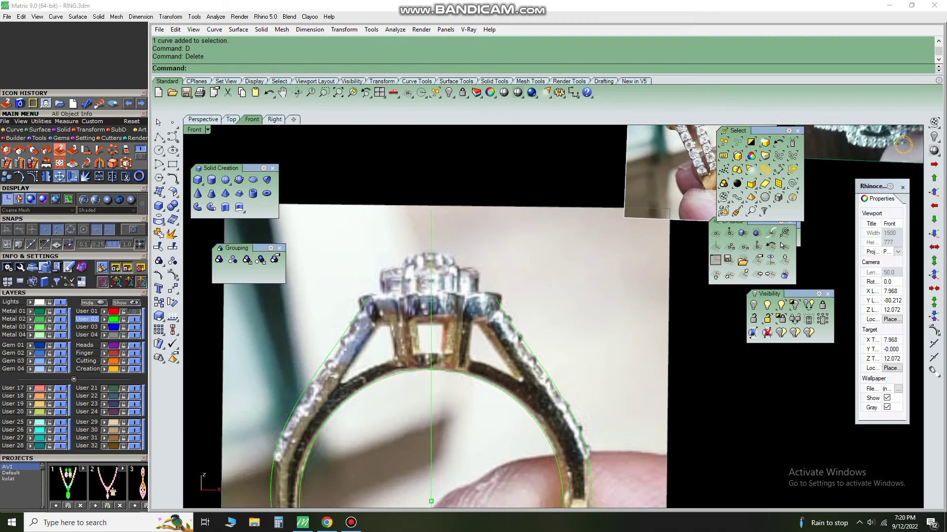
- Pull the right shank curve outward and mirror it across the centre line
{"action": "left_click", "coordinate": [887, 398]}
{"action": "scroll", "coordinate": [493, 345], "scroll_direction": "down", "scroll_amount": 2}
{"action": "left_click", "coordinate": [530, 355]}
{"action": "left_click_drag", "start_coordinate": [522, 321], "coordinate": [539, 289]}
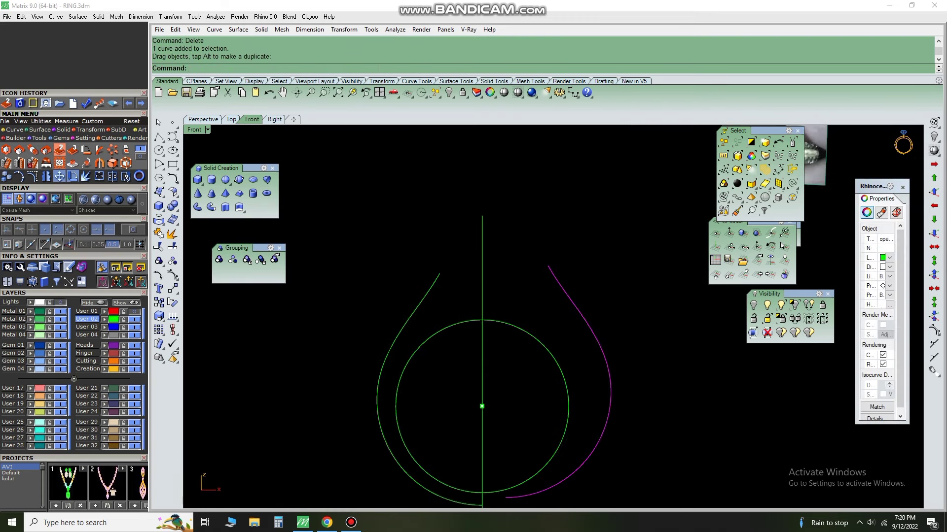
{"action": "left_click", "coordinate": [543, 315]}
{"action": "type", "text": "mirror"}
{"action": "key", "text": "Return"}
{"action": "left_click", "coordinate": [482, 318]}
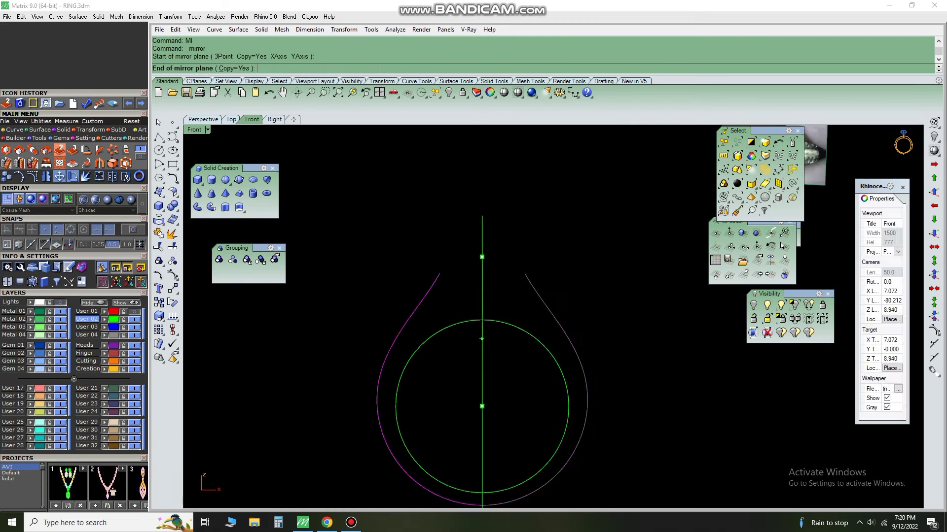
{"action": "left_click", "coordinate": [482, 433]}
{"action": "left_click_drag", "start_coordinate": [538, 291], "coordinate": [548, 297]}
{"action": "key", "text": "ctrl+z"}
- Move a group of the right curve's control points along the upper shank
{"action": "key", "text": "F10"}
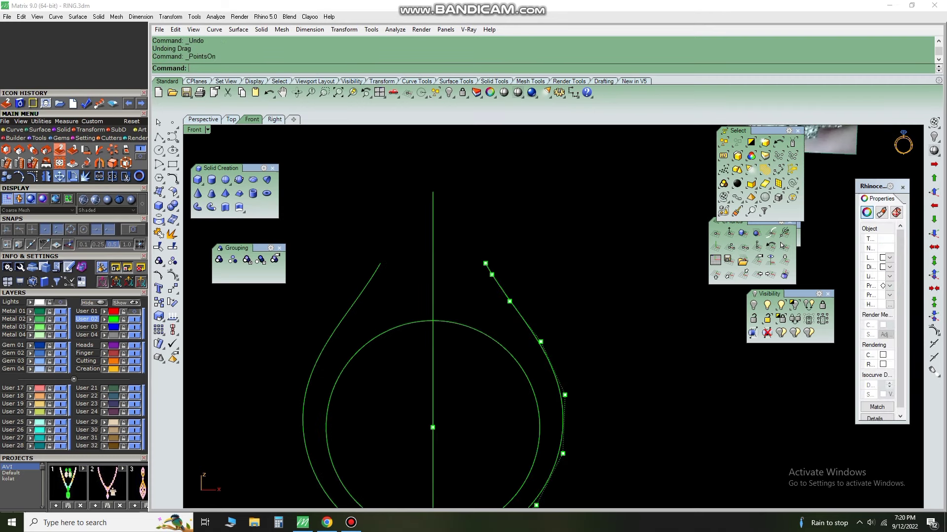
{"action": "scroll", "coordinate": [606, 315], "scroll_direction": "up", "scroll_amount": 2}
{"action": "left_click_drag", "start_coordinate": [459, 272], "coordinate": [541, 327]}
{"action": "type", "text": "M"}
{"action": "key", "text": "Return"}
{"action": "scroll", "coordinate": [523, 287], "scroll_direction": "up", "scroll_amount": 2}
{"action": "left_click", "coordinate": [523, 287]}
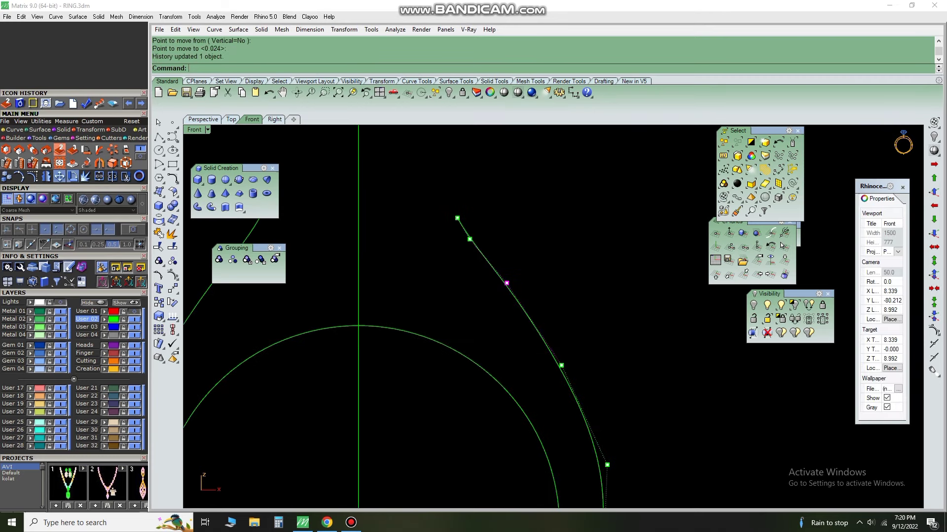
{"action": "left_click", "coordinate": [486, 245]}
{"action": "scroll", "coordinate": [486, 246], "scroll_direction": "down", "scroll_amount": 3}
{"action": "scroll", "coordinate": [479, 259], "scroll_direction": "up", "scroll_amount": 3}
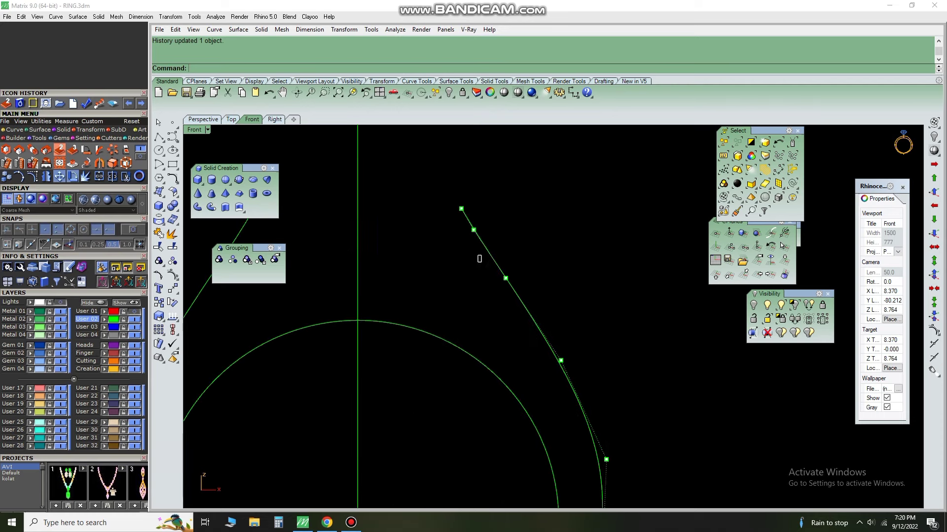
{"action": "type", "text": "M"}
{"action": "left_click", "coordinate": [562, 360]}
{"action": "scroll", "coordinate": [562, 361], "scroll_direction": "up", "scroll_amount": 2}
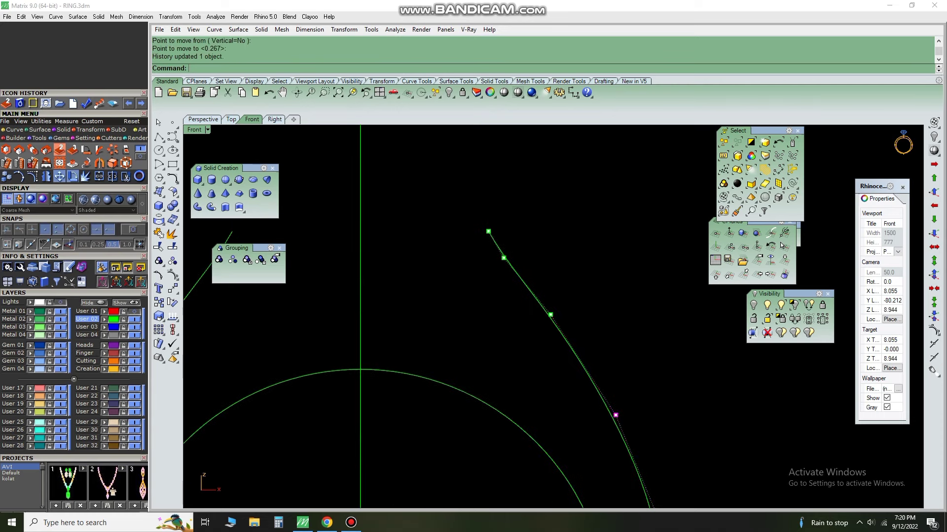
{"action": "type", "text": "M"}
{"action": "key", "text": "Escape"}
- Rebuild the right shank curve again to smooth it
{"action": "type", "text": "RE"}
{"action": "key", "text": "Return"}
{"action": "key", "text": "Return"}
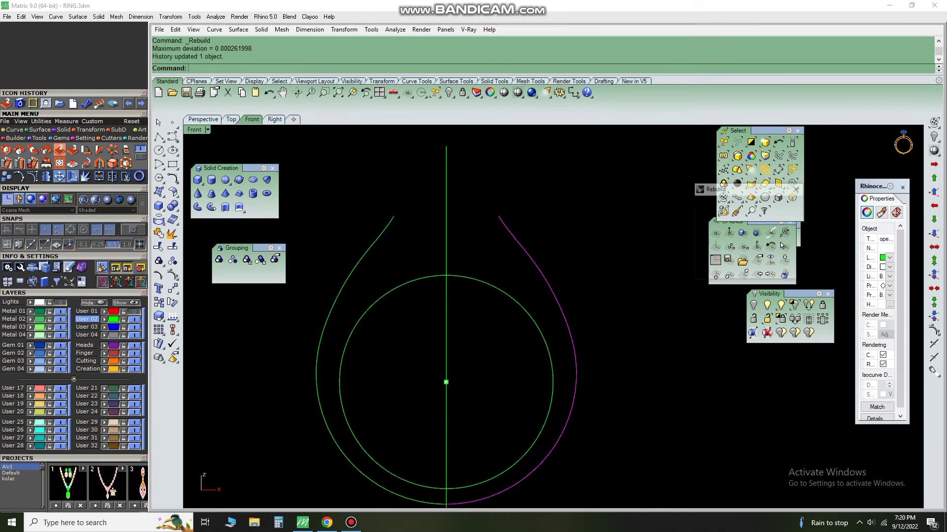
{"action": "key", "text": "Return"}
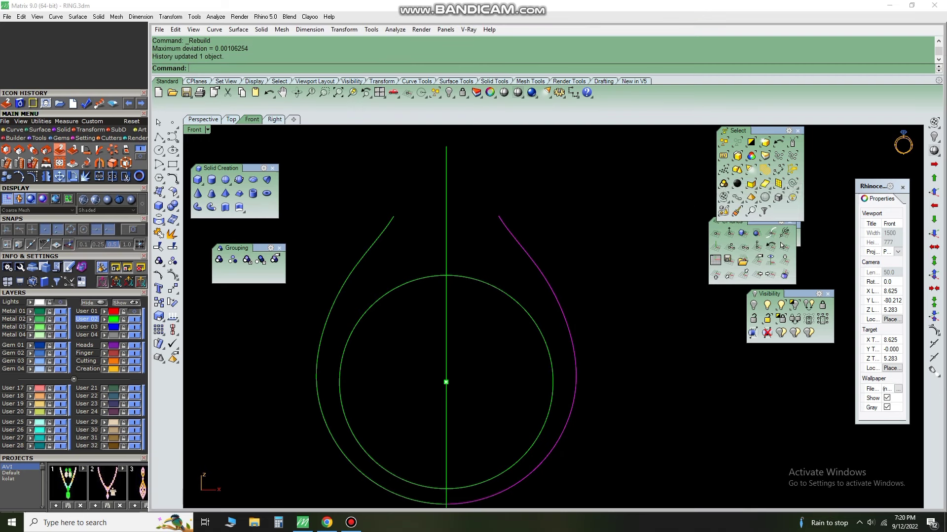
{"action": "key", "text": "Return"}
{"action": "scroll", "coordinate": [780, 245], "scroll_direction": "up", "scroll_amount": 2}
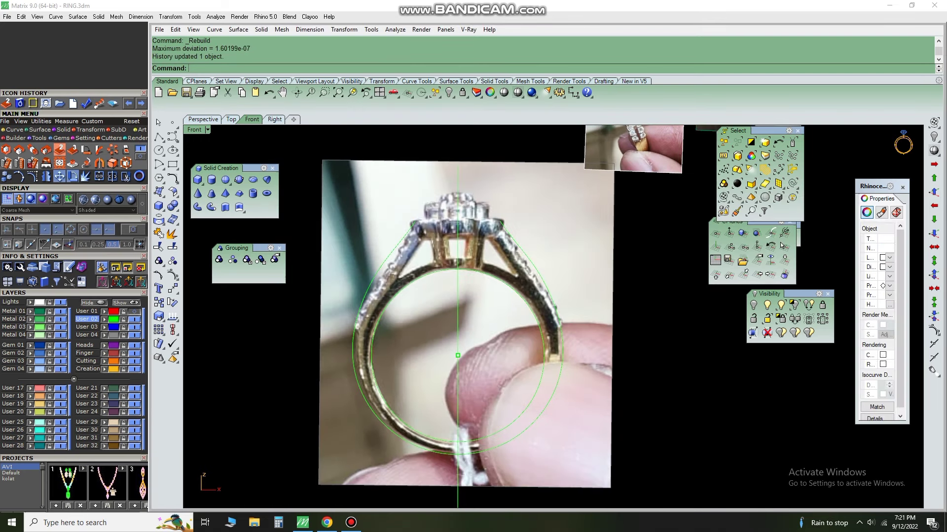
- Undo the last point move and rebuild the shank curve with 9 points, degree 3
{"action": "key", "text": "ctrl+z"}
{"action": "key", "text": "ctrl+z"}
{"action": "key", "text": "ctrl+z"}
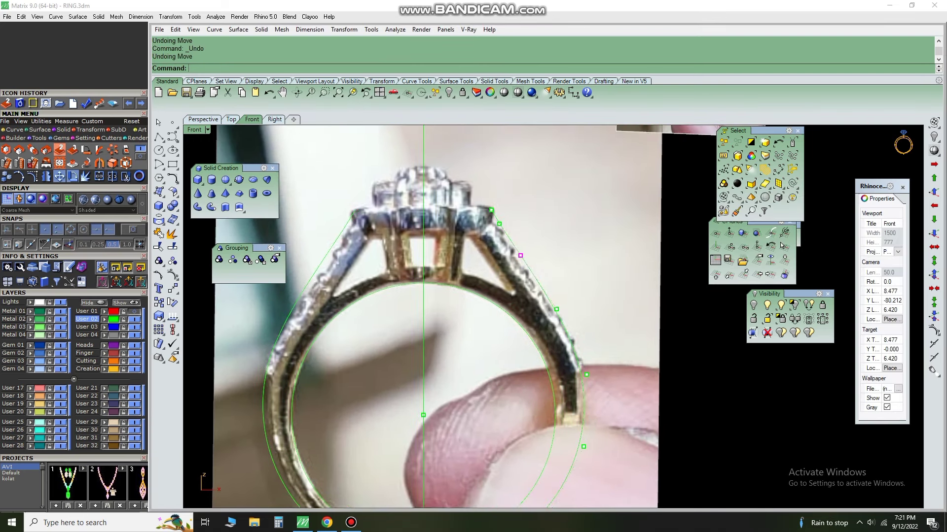
{"action": "type", "text": "RE"}
{"action": "key", "text": "Return"}
{"action": "key", "text": "Return"}
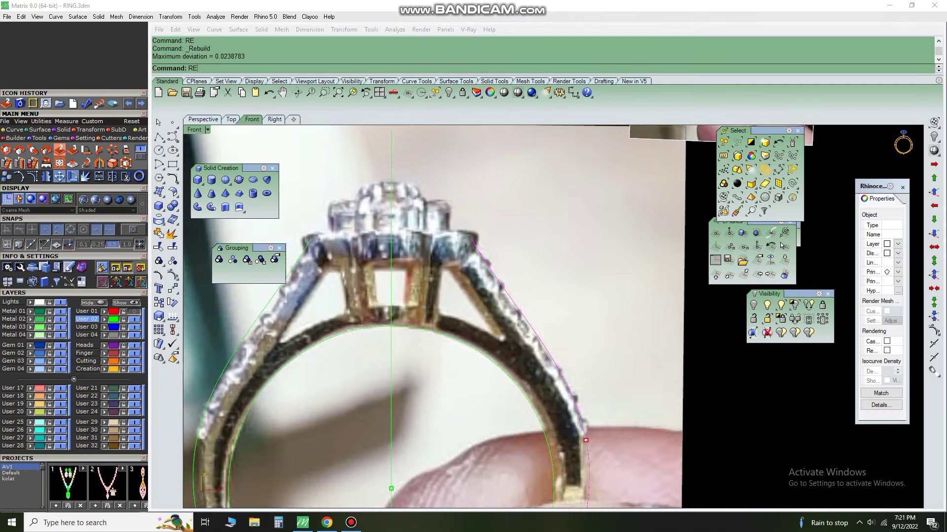
{"action": "type", "text": "RE"}
{"action": "key", "text": "Return"}
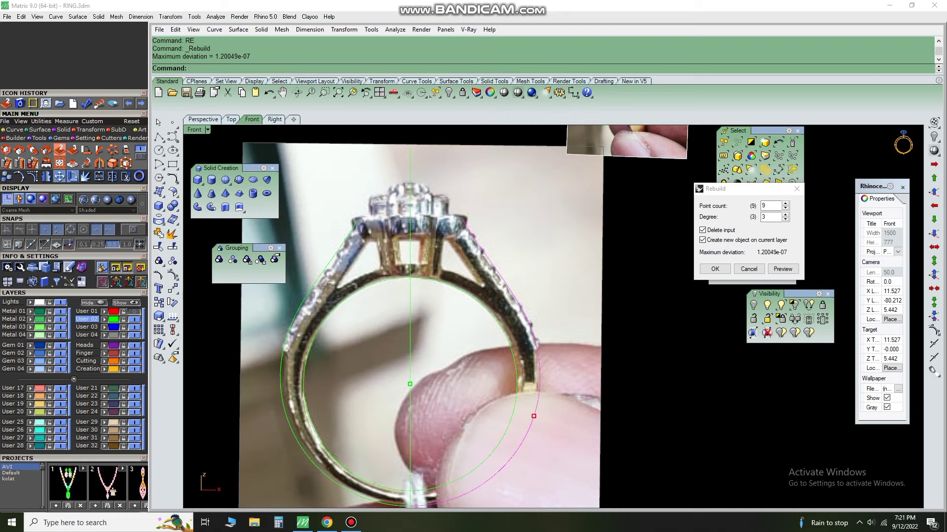
{"action": "key", "text": "Return"}
{"action": "scroll", "coordinate": [444, 316], "scroll_direction": "up", "scroll_amount": 3}
- Move the curve's control points onto the reference ring photo's outline
{"action": "key", "text": "F10"}
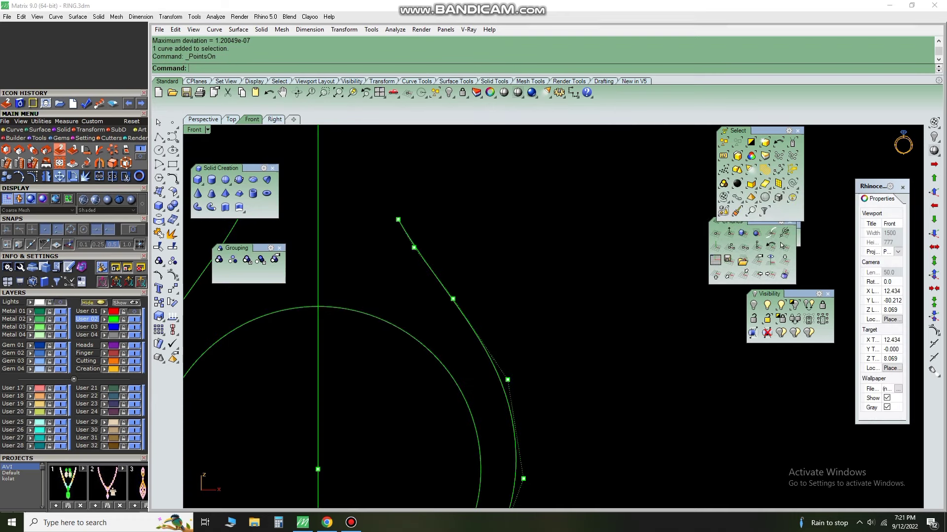
{"action": "type", "text": "M"}
{"action": "key", "text": "Return"}
{"action": "scroll", "coordinate": [483, 381], "scroll_direction": "up", "scroll_amount": 2}
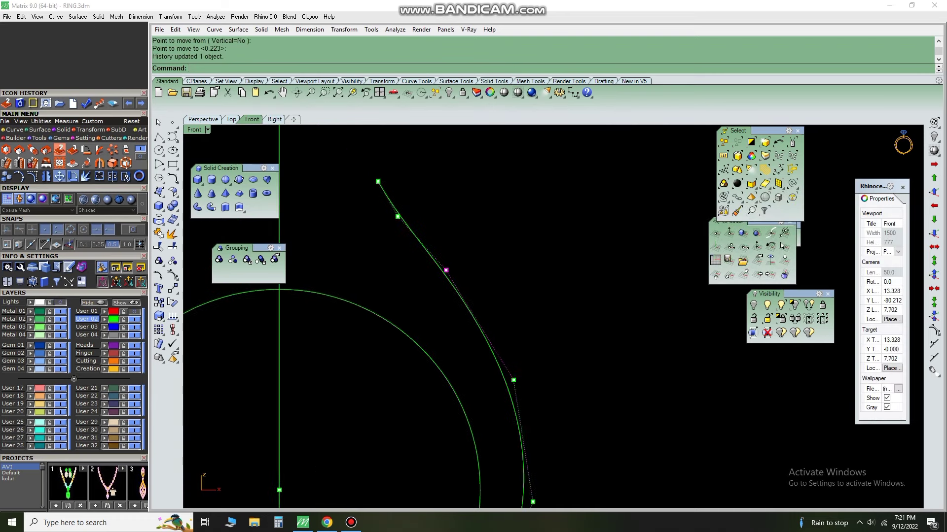
{"action": "key", "text": "Return"}
{"action": "scroll", "coordinate": [493, 345], "scroll_direction": "down", "scroll_amount": 3}
{"action": "scroll", "coordinate": [493, 345], "scroll_direction": "up", "scroll_amount": 1}
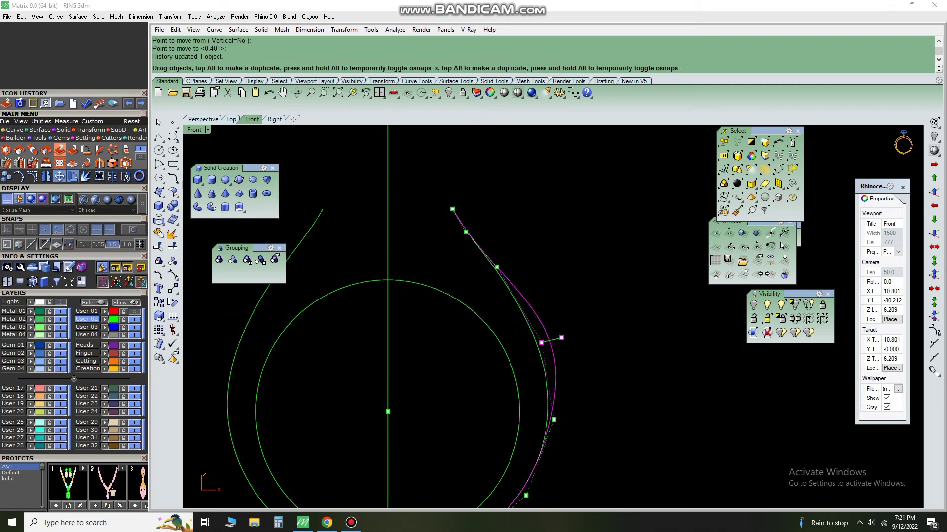
{"action": "scroll", "coordinate": [481, 266], "scroll_direction": "up", "scroll_amount": 2}
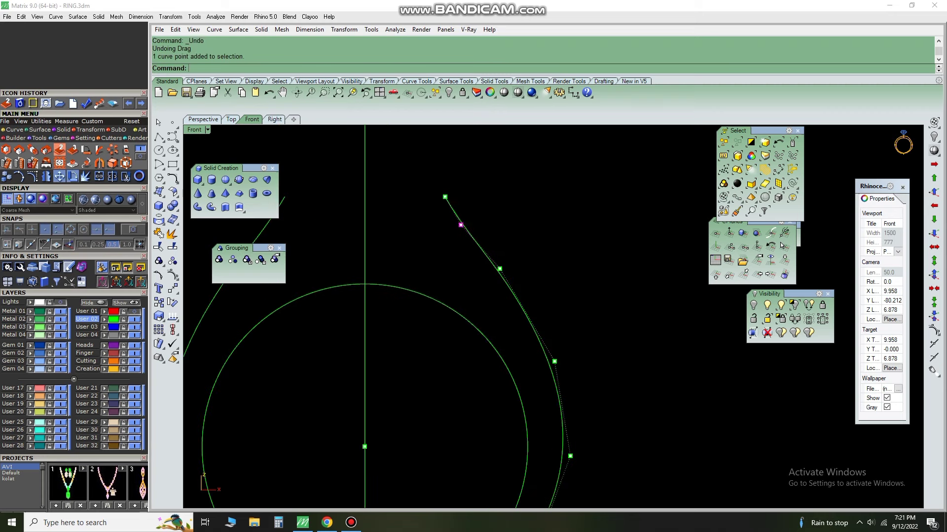
{"action": "type", "text": "M"}
{"action": "key", "text": "Return"}
{"action": "scroll", "coordinate": [473, 222], "scroll_direction": "up", "scroll_amount": 2}
{"action": "scroll", "coordinate": [781, 245], "scroll_direction": "down", "scroll_amount": 4}
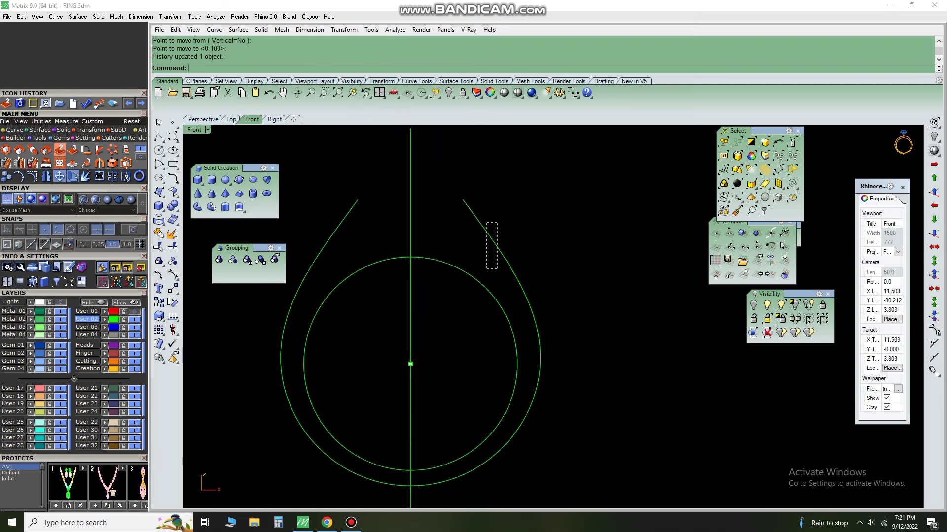
- Rebuild the right shank curve once more and save RING.3dm
{"action": "left_click", "coordinate": [539, 342]}
{"action": "type", "text": "RE"}
{"action": "key", "text": "Return"}
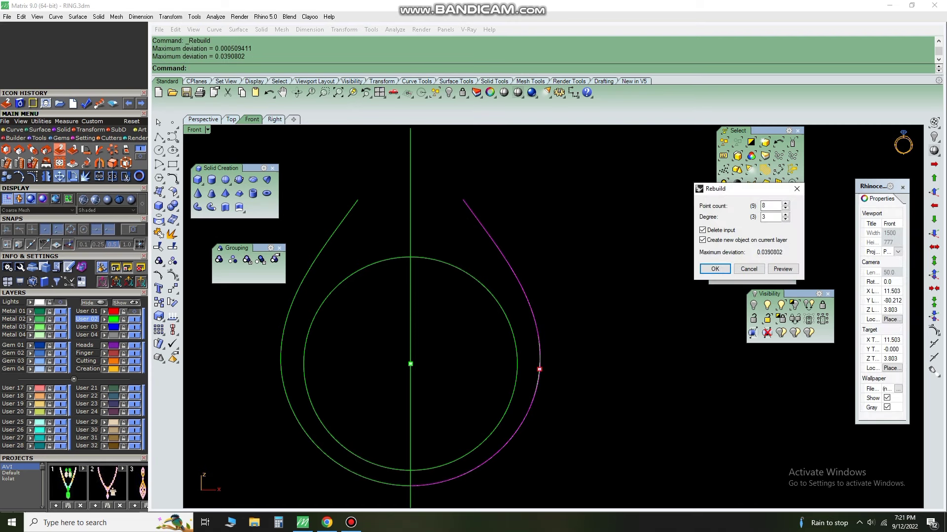
{"action": "key", "text": "Return"}
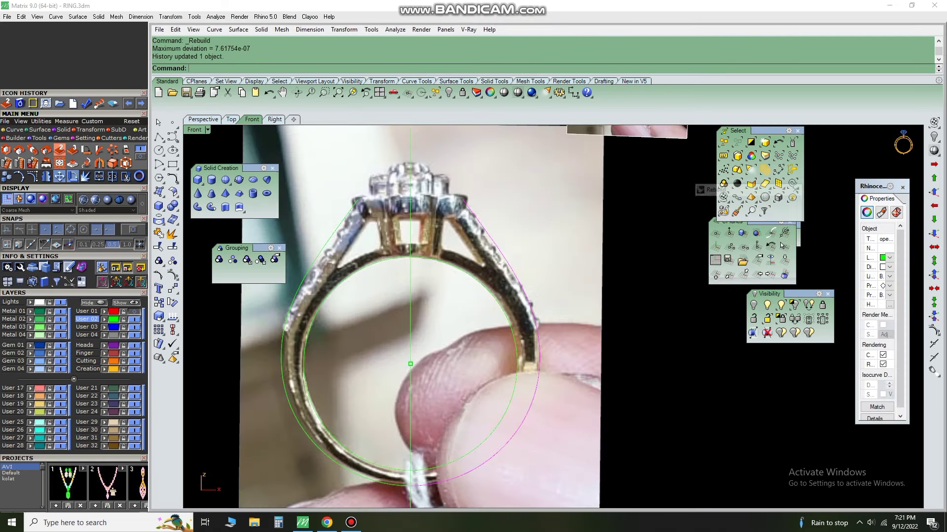
{"action": "scroll", "coordinate": [507, 277], "scroll_direction": "up", "scroll_amount": 1}
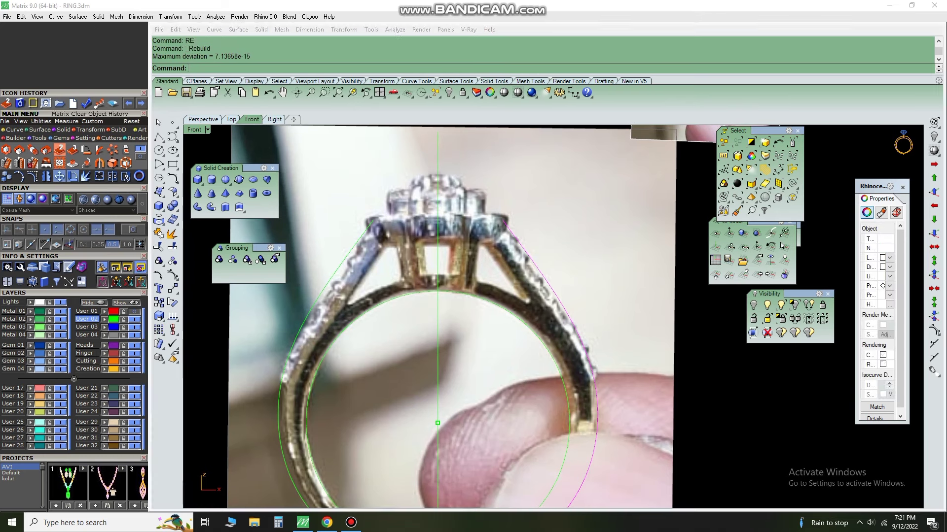
{"action": "scroll", "coordinate": [488, 276], "scroll_direction": "down", "scroll_amount": 2}
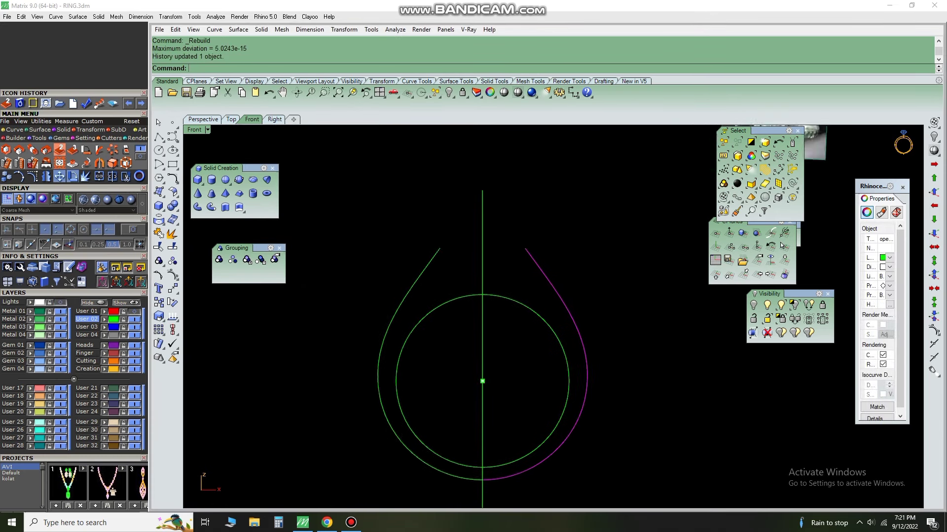
{"action": "key", "text": "Escape"}
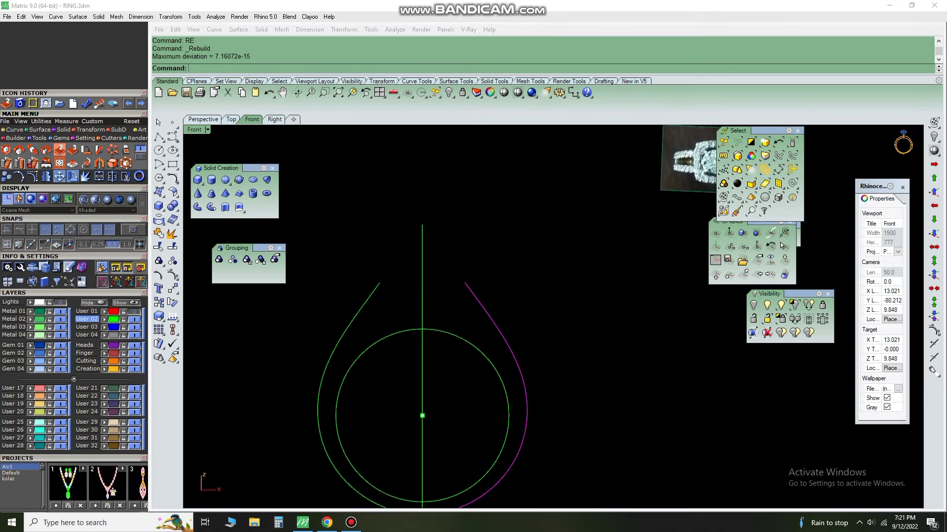
{"action": "key", "text": "ctrl+s"}
- Rotate the top-view ring photo so the ring sits level
{"action": "scroll", "coordinate": [488, 276], "scroll_direction": "up", "scroll_amount": 3}
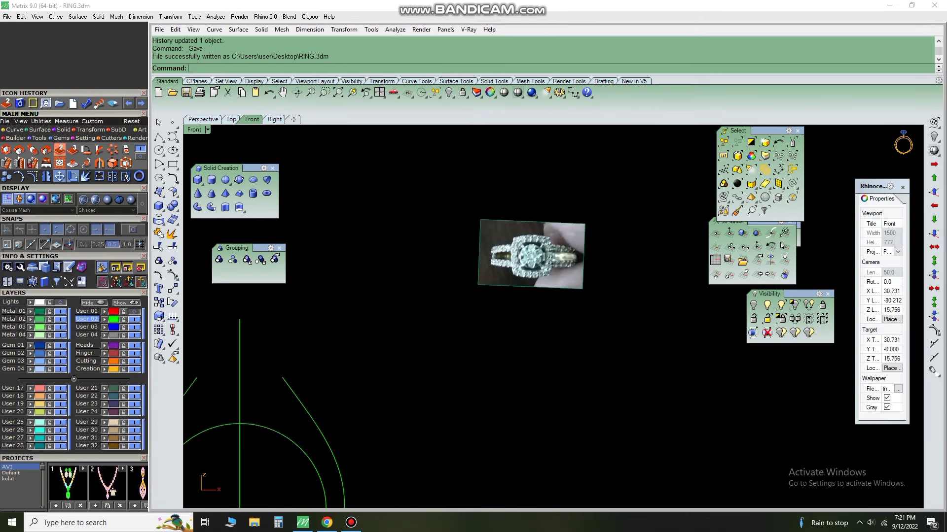
{"action": "left_click_drag", "start_coordinate": [542, 241], "coordinate": [486, 296]}
{"action": "type", "text": "r"}
{"action": "key", "text": "Return"}
{"action": "left_click", "coordinate": [440, 304]}
{"action": "left_click", "coordinate": [528, 300]}
{"action": "scroll", "coordinate": [242, 432], "scroll_direction": "down", "scroll_amount": 2}
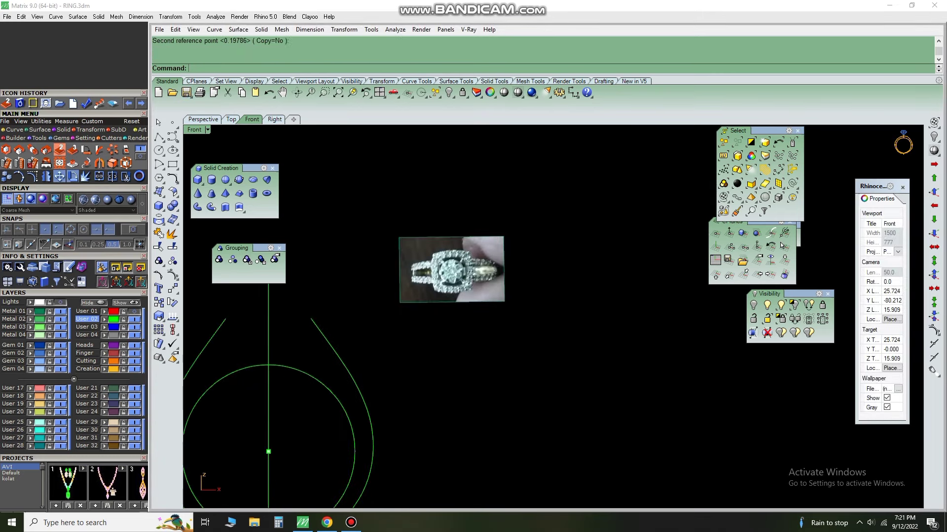
- Draw a 9.3 reference line beside the photo and dimension it as 9.30
{"action": "type", "text": "LIK"}
{"action": "key", "text": "Return"}
{"action": "type", "text": "LI"}
{"action": "key", "text": "Return"}
{"action": "scroll", "coordinate": [491, 356], "scroll_direction": "up", "scroll_amount": 1}
{"action": "left_click", "coordinate": [491, 356]}
{"action": "scroll", "coordinate": [488, 306], "scroll_direction": "down", "scroll_amount": 1}
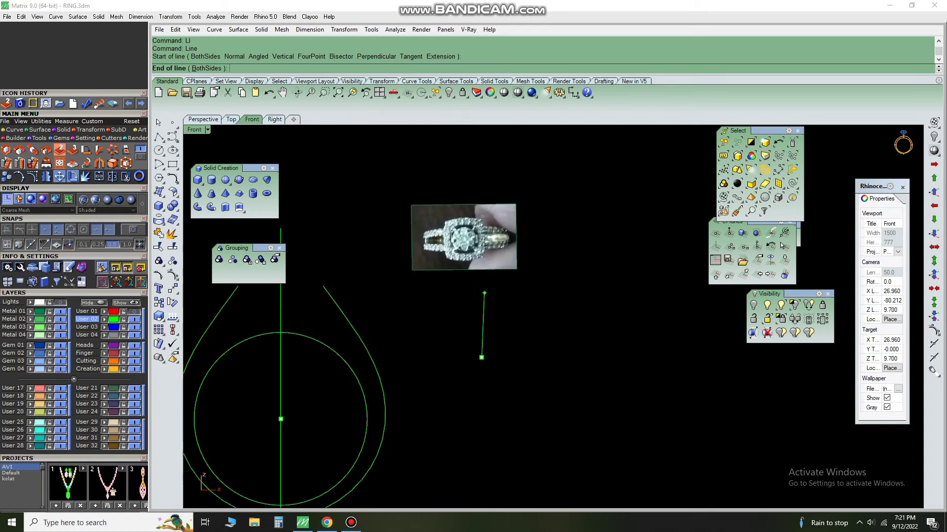
{"action": "scroll", "coordinate": [486, 305], "scroll_direction": "up", "scroll_amount": 1}
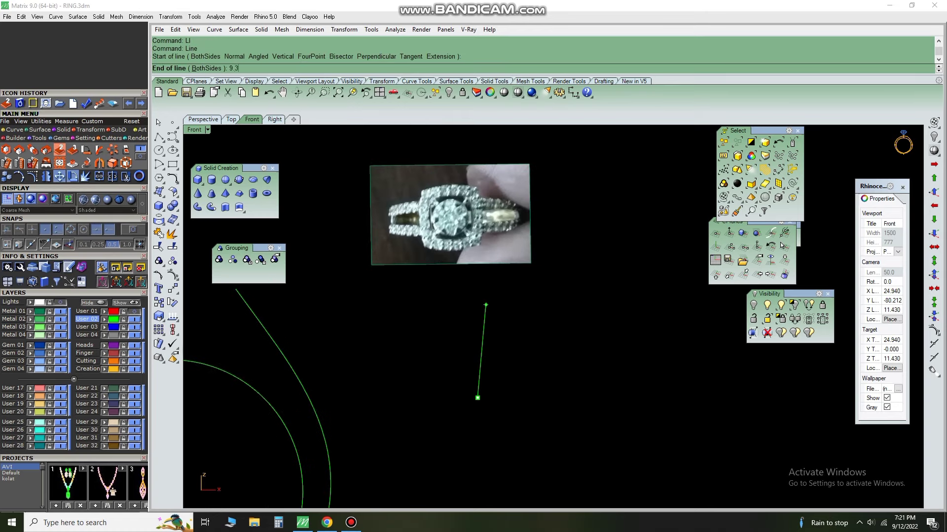
{"action": "left_click_drag", "start_coordinate": [450, 215], "coordinate": [551, 176]}
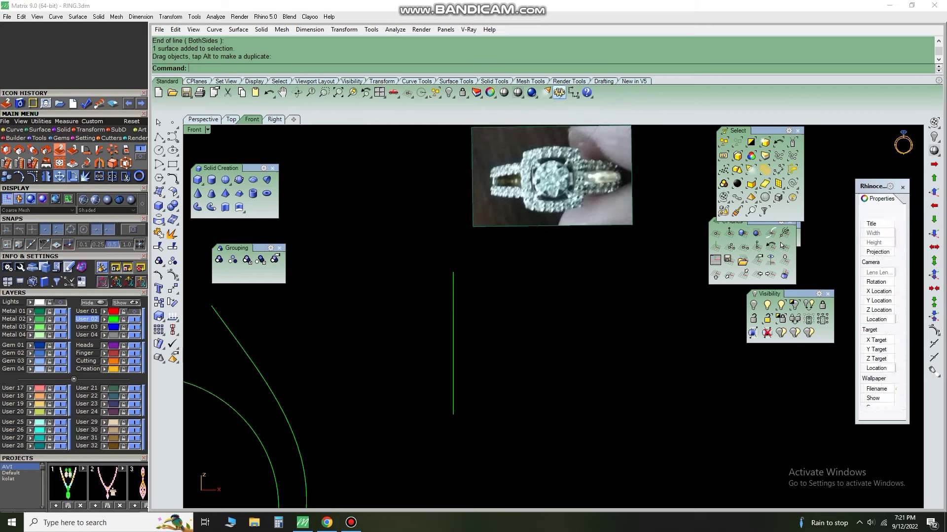
{"action": "right_click_drag", "start_coordinate": [444, 343], "coordinate": [456, 313]}
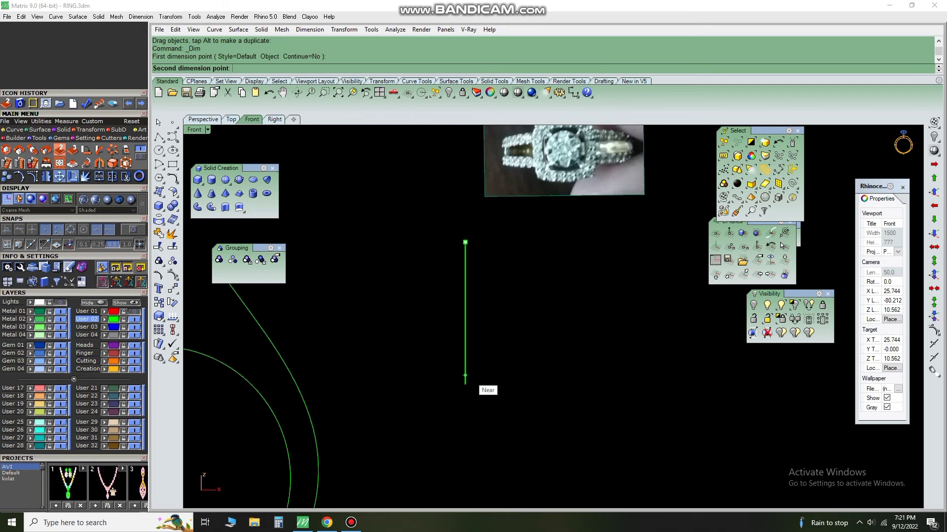
{"action": "key", "text": "Return"}
{"action": "scroll", "coordinate": [567, 316], "scroll_direction": "up", "scroll_amount": 2}
{"action": "scroll", "coordinate": [567, 316], "scroll_direction": "up", "scroll_amount": 1}
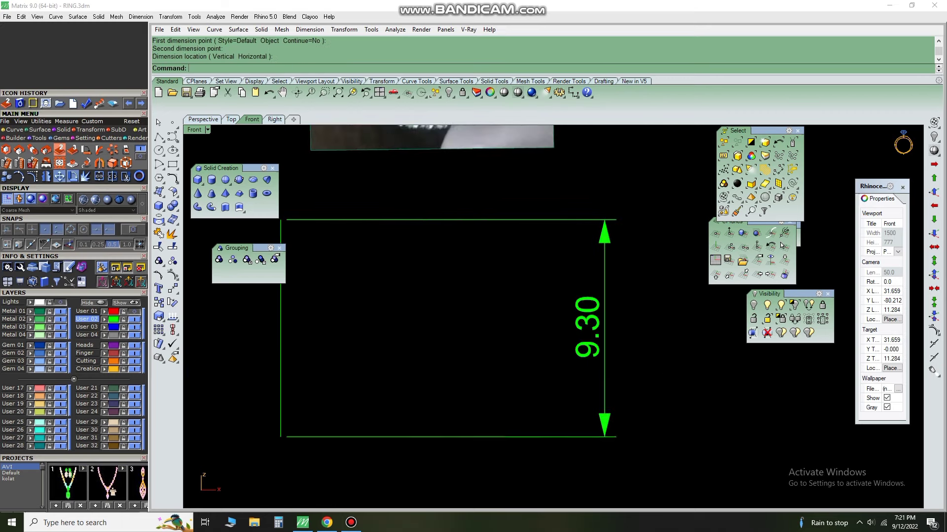
{"action": "scroll", "coordinate": [567, 315], "scroll_direction": "down", "scroll_amount": 1}
- Scale a copy of the photo so the ring head spans the 9.30 dimension, deleting the unscaled original
{"action": "left_click", "coordinate": [498, 217]}
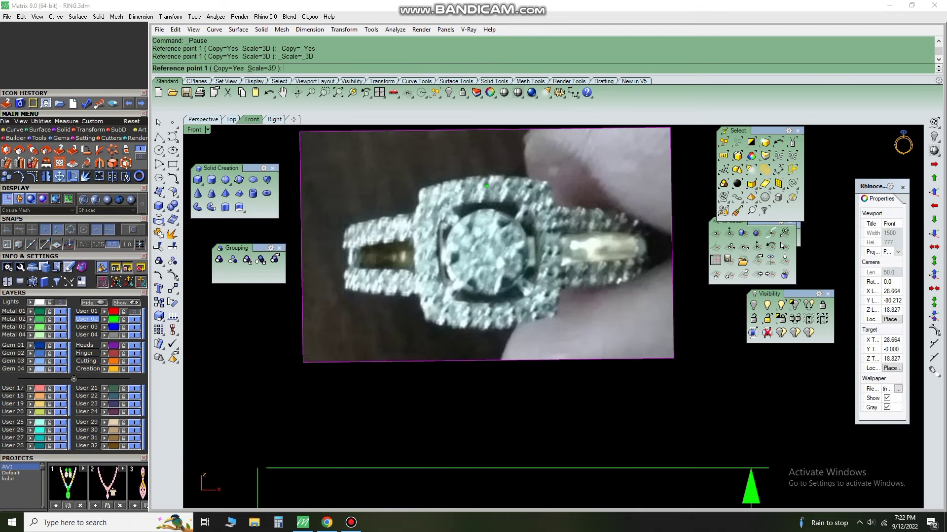
{"action": "scroll", "coordinate": [493, 180], "scroll_direction": "up", "scroll_amount": 5}
{"action": "left_click", "coordinate": [496, 401]}
{"action": "scroll", "coordinate": [496, 400], "scroll_direction": "down", "scroll_amount": 3}
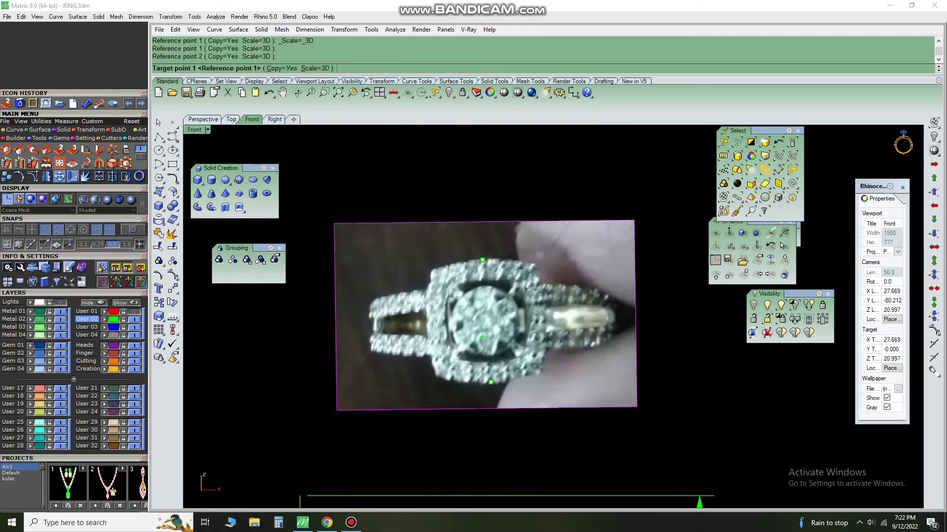
{"action": "left_click", "coordinate": [449, 280]}
{"action": "left_click", "coordinate": [450, 395]}
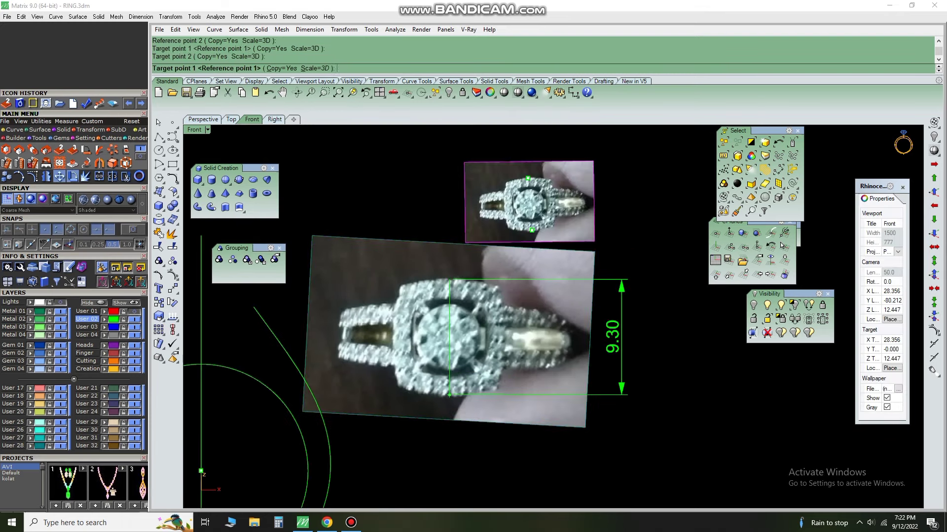
{"action": "scroll", "coordinate": [450, 345], "scroll_direction": "down", "scroll_amount": 3}
{"action": "key", "text": "Delete"}
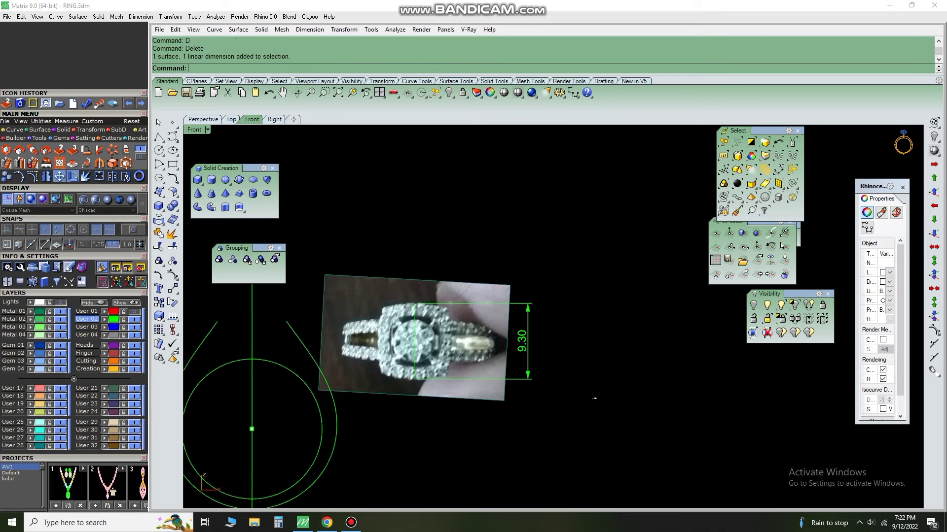
{"action": "key", "text": "Right"}
{"action": "key", "text": "Down"}
- Rotate the ring photo and its dimension flat into the top plane from the side view
{"action": "left_click", "coordinate": [275, 120]}
{"action": "type", "text": "r"}
{"action": "key", "text": "Return"}
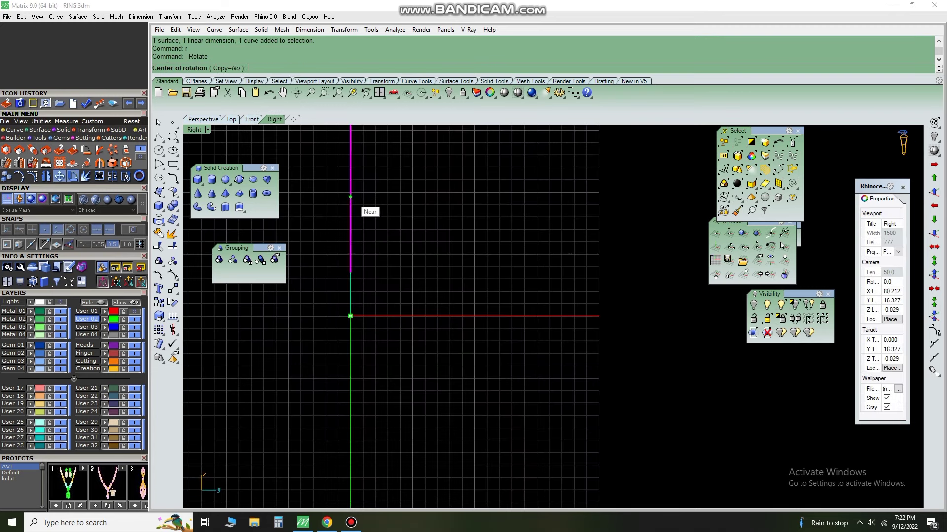
{"action": "left_click", "coordinate": [350, 316]}
{"action": "left_click", "coordinate": [543, 294]}
- Select the ring photo with its dimension in Top view and unlock the ring profile curves
{"action": "left_click", "coordinate": [230, 119]}
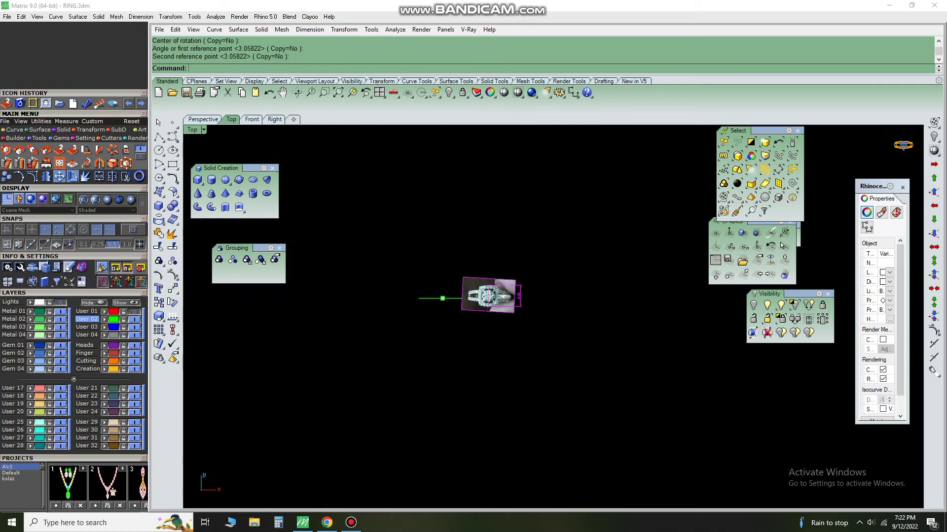
{"action": "key", "text": "Right"}
{"action": "key", "text": "Up"}
{"action": "left_click_drag", "start_coordinate": [685, 446], "coordinate": [413, 239]}
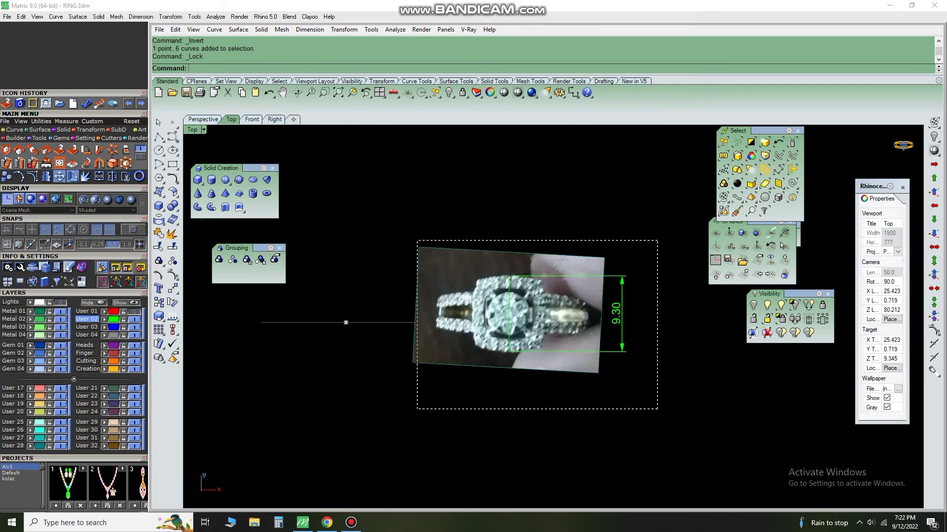
{"action": "type", "text": "li"}
{"action": "key", "text": "Return"}
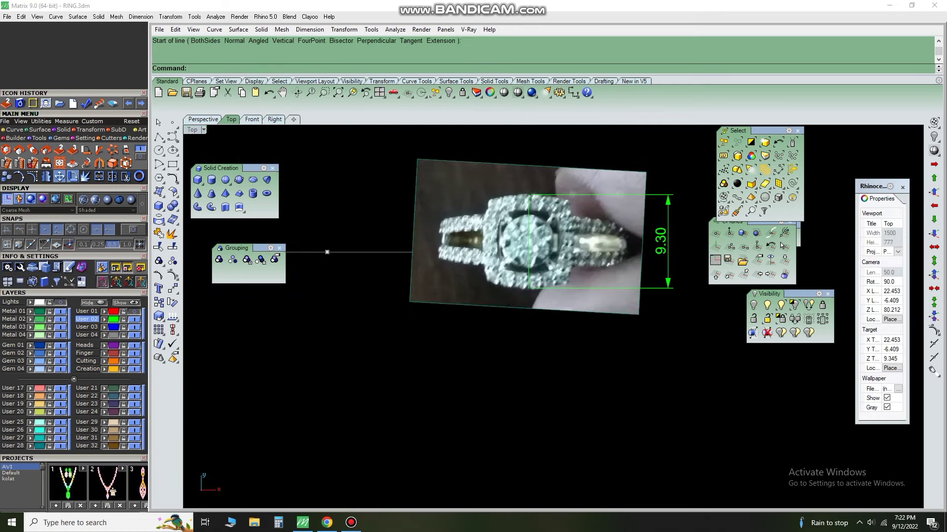
{"action": "key", "text": "ctrl+Tab"}
{"action": "right_click", "coordinate": [462, 92]}
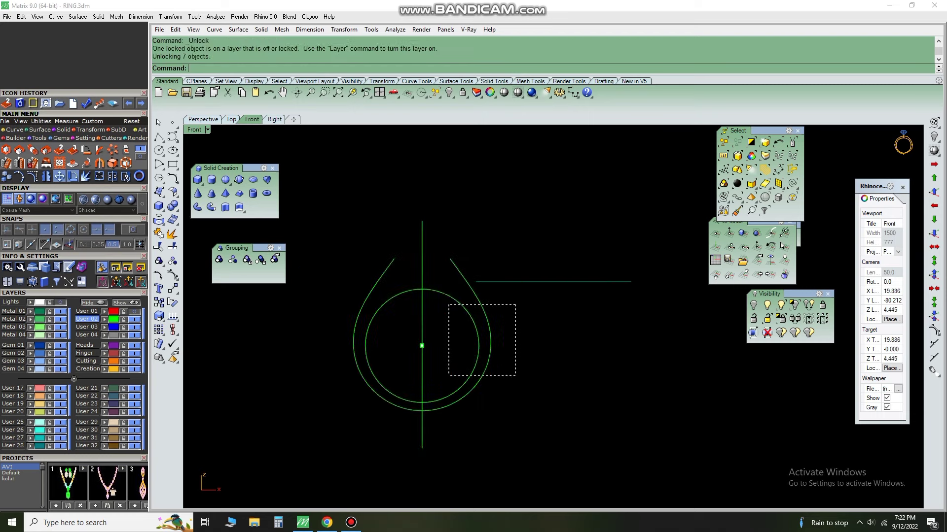
- Draw a vertical centre line extending both ways in the Top view
{"action": "left_click", "coordinate": [231, 119]}
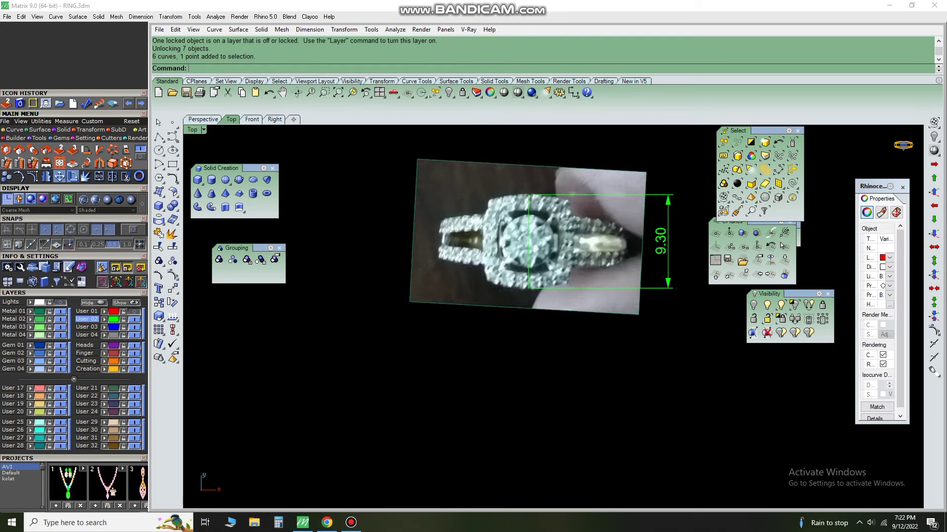
{"action": "type", "text": "LI"}
{"action": "key", "text": "Return"}
{"action": "scroll", "coordinate": [434, 260], "scroll_direction": "down", "scroll_amount": 5}
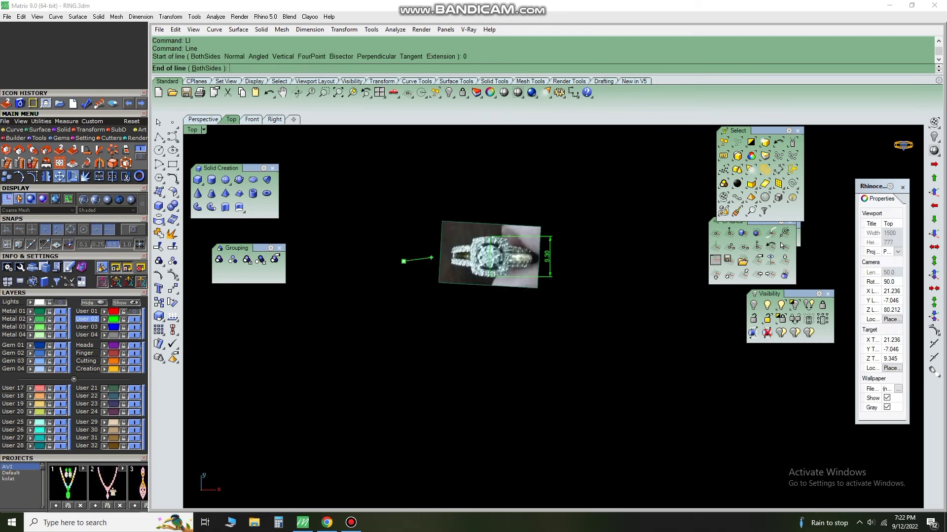
{"action": "type", "text": "b"}
{"action": "key", "text": "Return"}
{"action": "scroll", "coordinate": [424, 256], "scroll_direction": "up", "scroll_amount": 5}
{"action": "key", "text": "ctrl+z"}
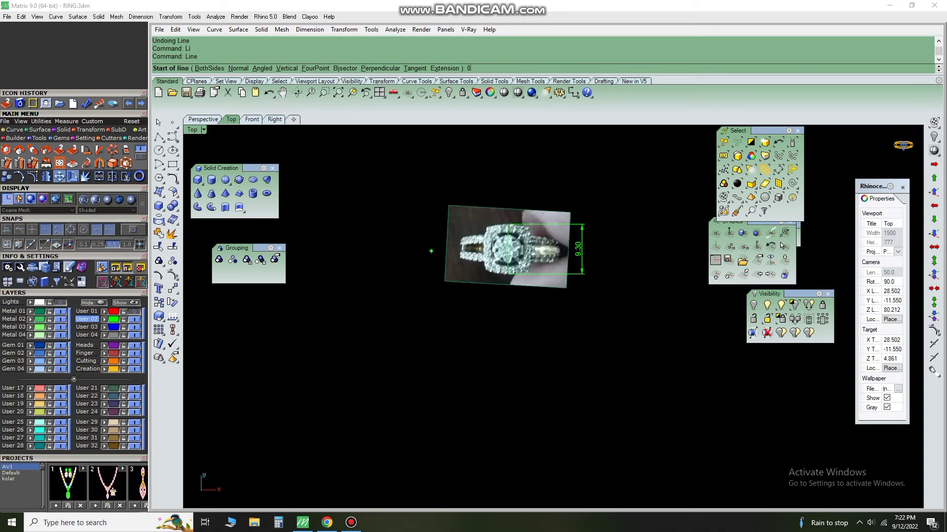
{"action": "left_click", "coordinate": [417, 197]}
- Move the ring picture and its dimension so the ring centre sits at the origin 0
{"action": "scroll", "coordinate": [493, 296], "scroll_direction": "up", "scroll_amount": 3}
{"action": "left_click_drag", "start_coordinate": [493, 321], "coordinate": [567, 369]}
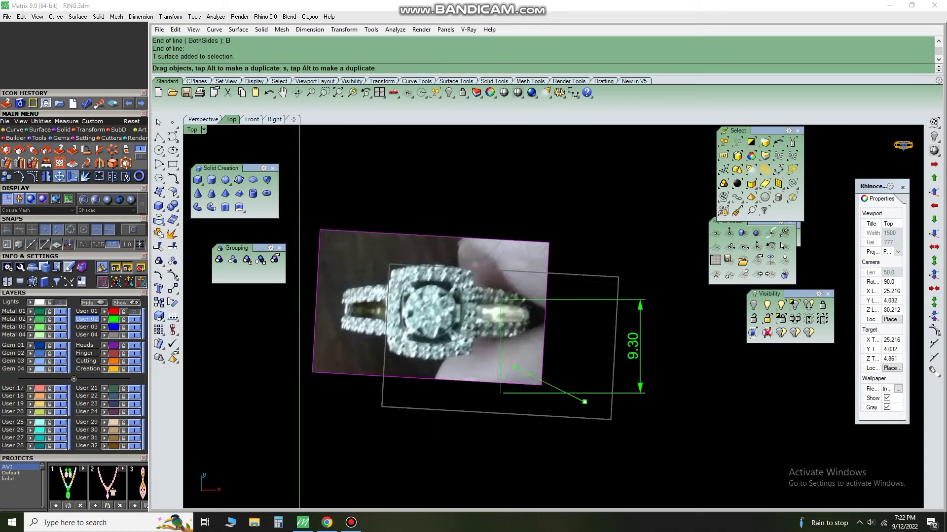
{"action": "key", "text": "ctrl+z"}
{"action": "left_click", "coordinate": [640, 346], "text": "shift"}
{"action": "type", "text": "m"}
{"action": "key", "text": "Return"}
{"action": "scroll", "coordinate": [494, 351], "scroll_direction": "up", "scroll_amount": 2}
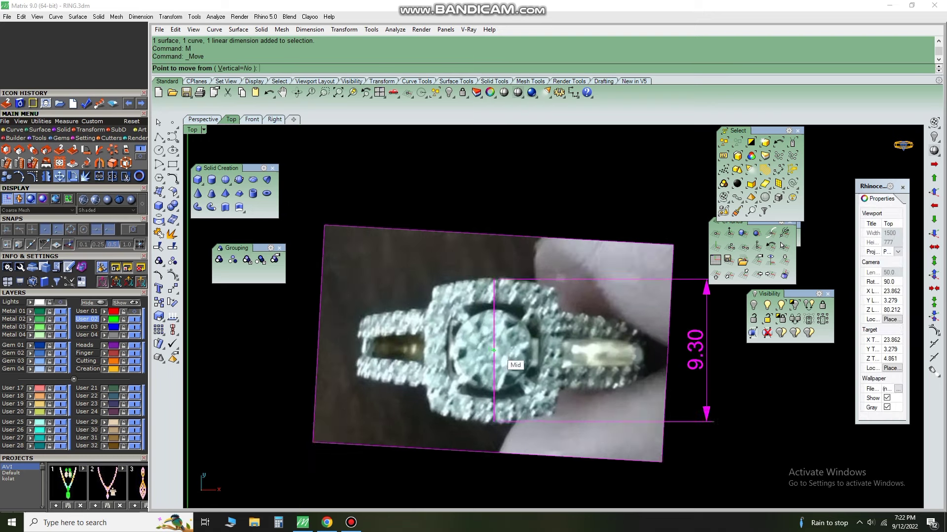
{"action": "left_click", "coordinate": [495, 351]}
{"action": "type", "text": "0"}
{"action": "key", "text": "Return"}
{"action": "scroll", "coordinate": [493, 321], "scroll_direction": "down", "scroll_amount": 2}
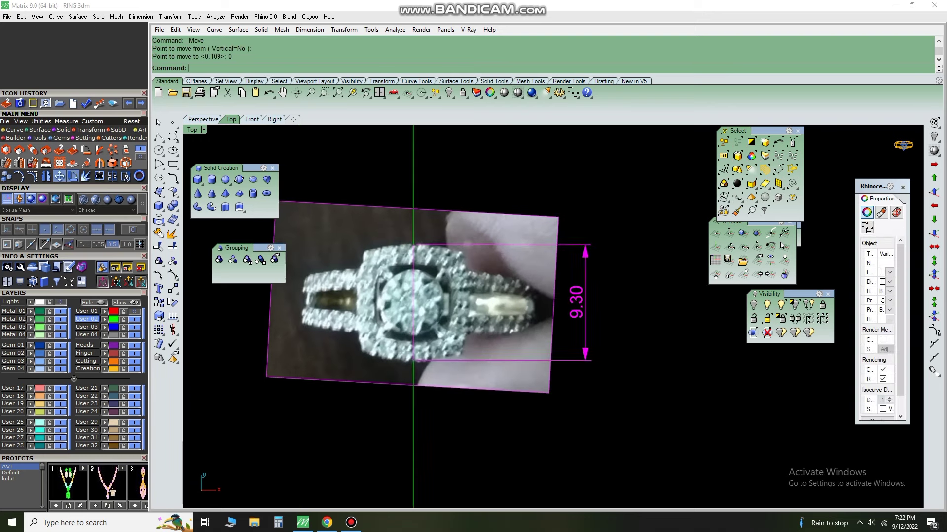
- Rotate the picture about the ring centre to level it
{"action": "type", "text": "r"}
{"action": "key", "text": "Return"}
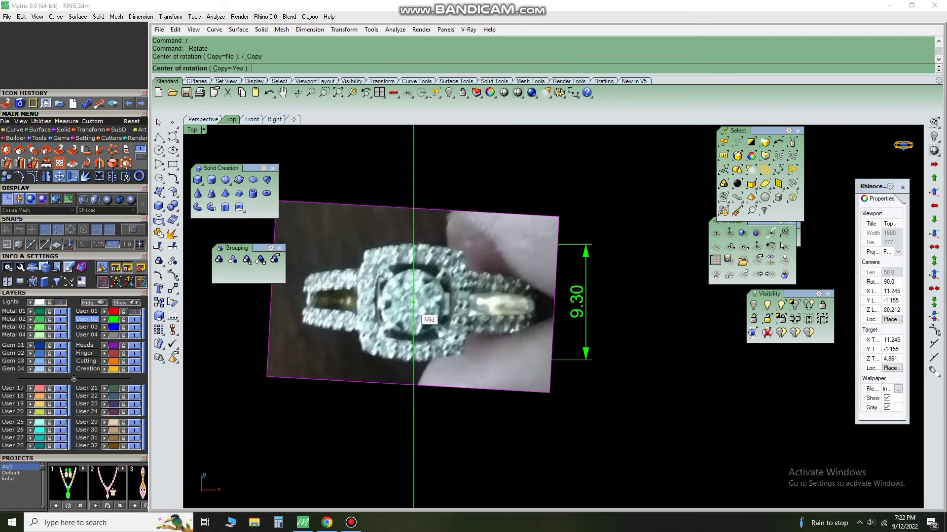
{"action": "left_click", "coordinate": [671, 366]}
{"action": "left_click", "coordinate": [676, 362]}
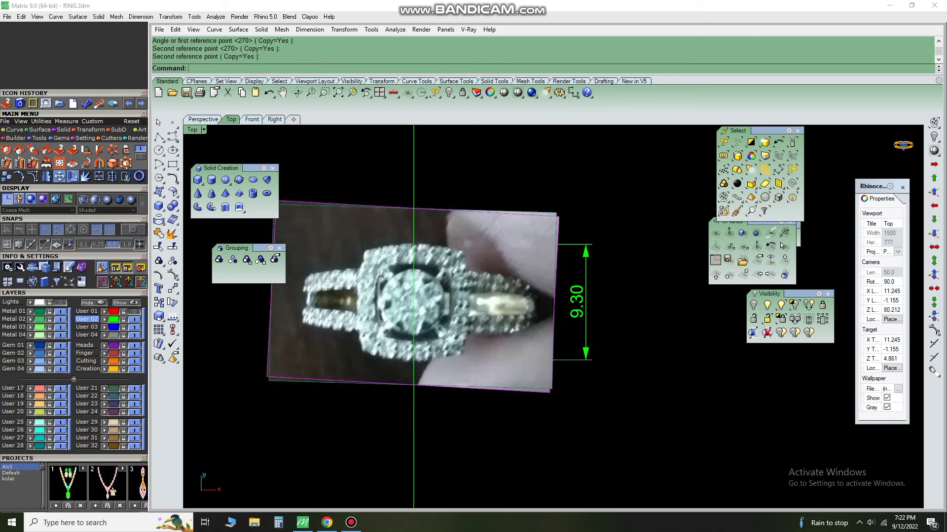
{"action": "scroll", "coordinate": [426, 312], "scroll_direction": "up", "scroll_amount": 1}
{"action": "scroll", "coordinate": [426, 312], "scroll_direction": "up", "scroll_amount": 1}
{"action": "scroll", "coordinate": [432, 330], "scroll_direction": "up", "scroll_amount": 2}
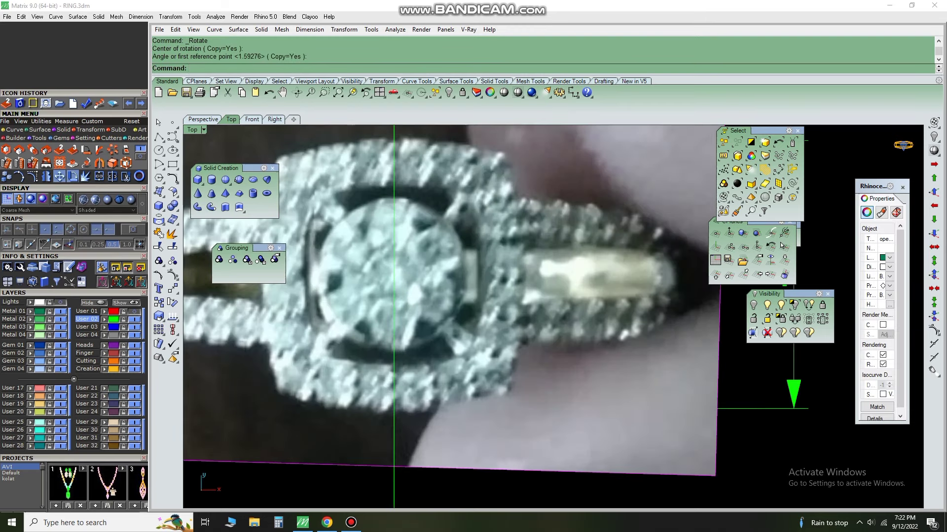
{"action": "type", "text": "r"}
{"action": "left_click", "coordinate": [394, 408]}
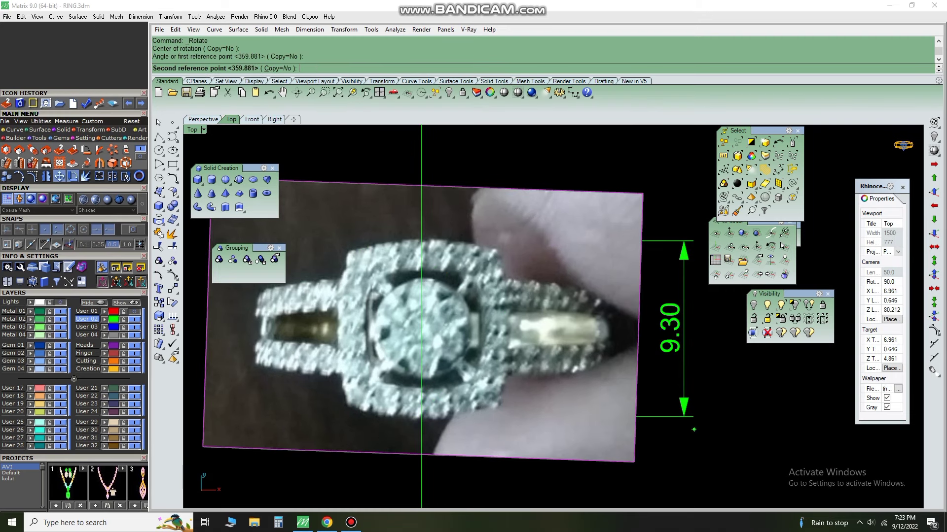
- Project the picture onto the construction plane and delete the 9.30 dimension
{"action": "left_click", "coordinate": [393, 92]}
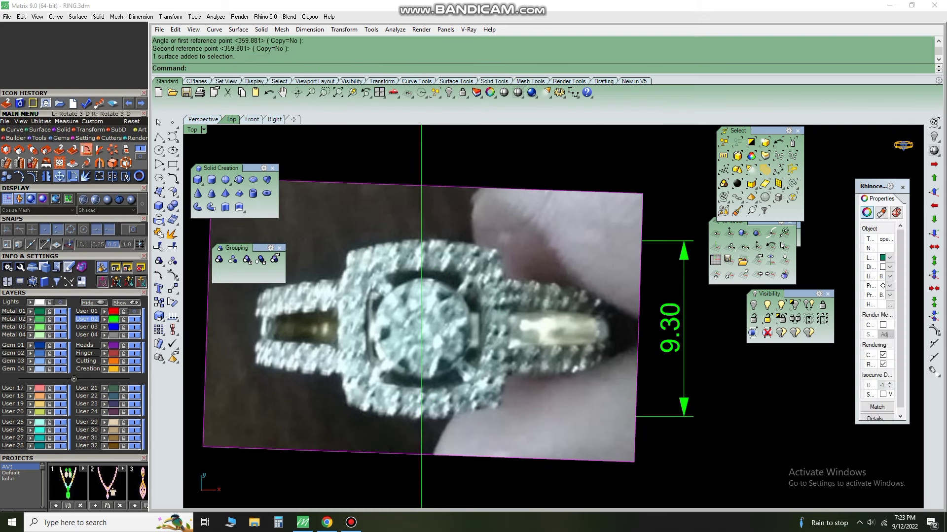
{"action": "type", "text": "y"}
{"action": "key", "text": "Return"}
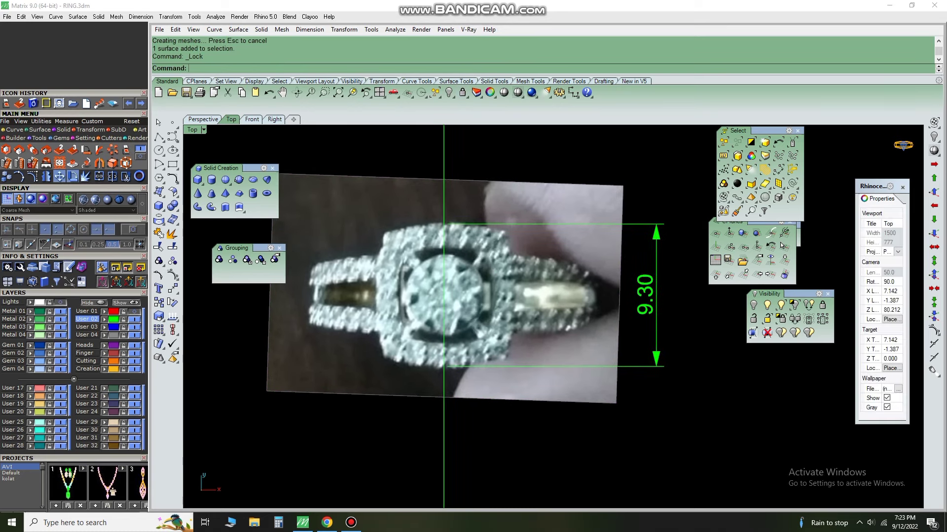
{"action": "left_click", "coordinate": [656, 296]}
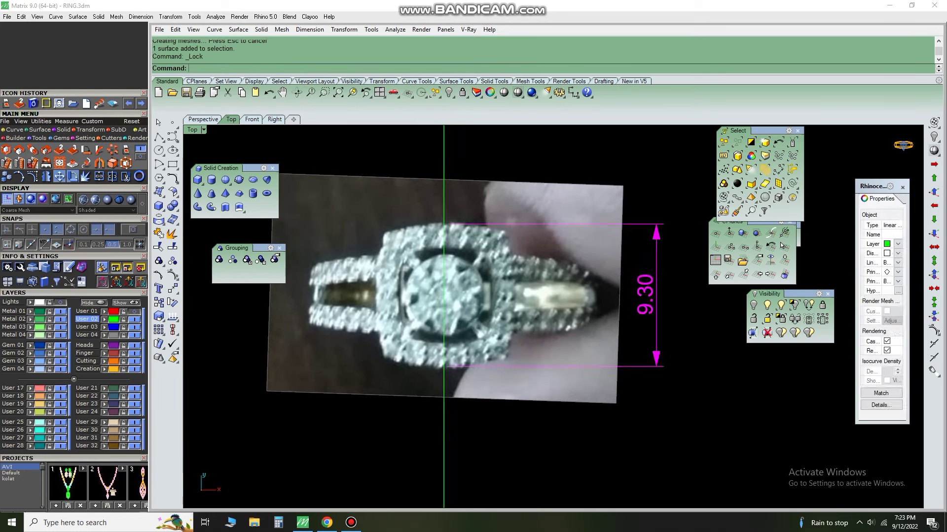
{"action": "key", "text": "Delete"}
{"action": "key", "text": "ctrl+z"}
{"action": "left_click_drag", "start_coordinate": [647, 296], "coordinate": [571, 296]}
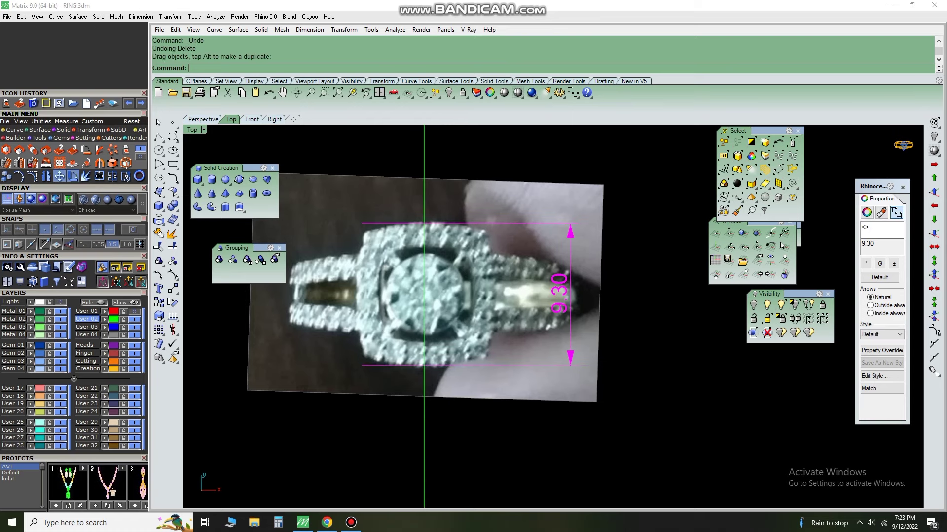
{"action": "type", "text": "D"}
{"action": "key", "text": "Return"}
{"action": "type", "text": "L"}
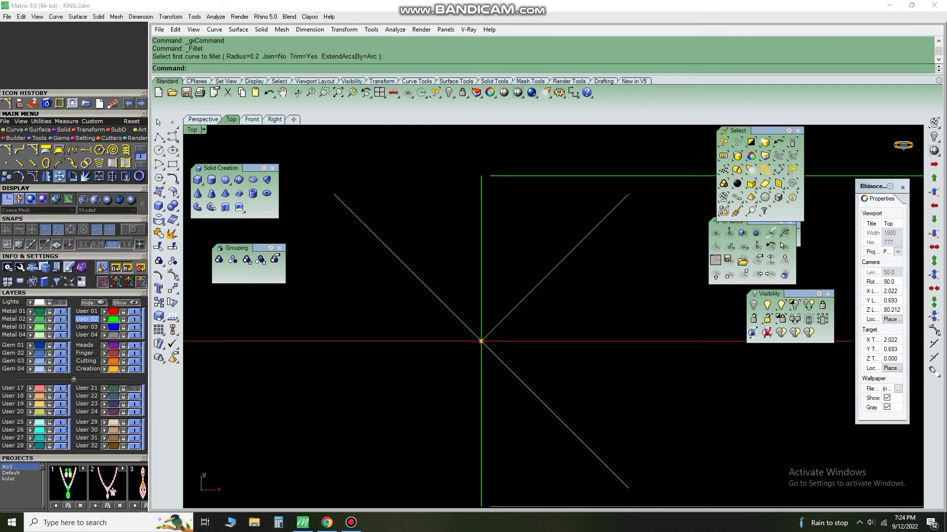
- Lock the reference picture and draw an arc along the halo's outer edge
{"action": "left_click", "coordinate": [482, 341]}
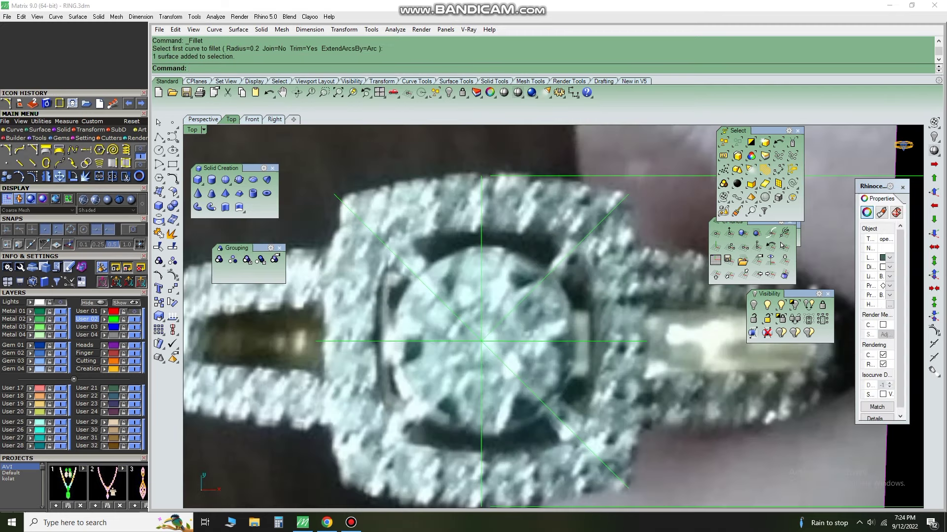
{"action": "type", "text": "lo"}
{"action": "key", "text": "Return"}
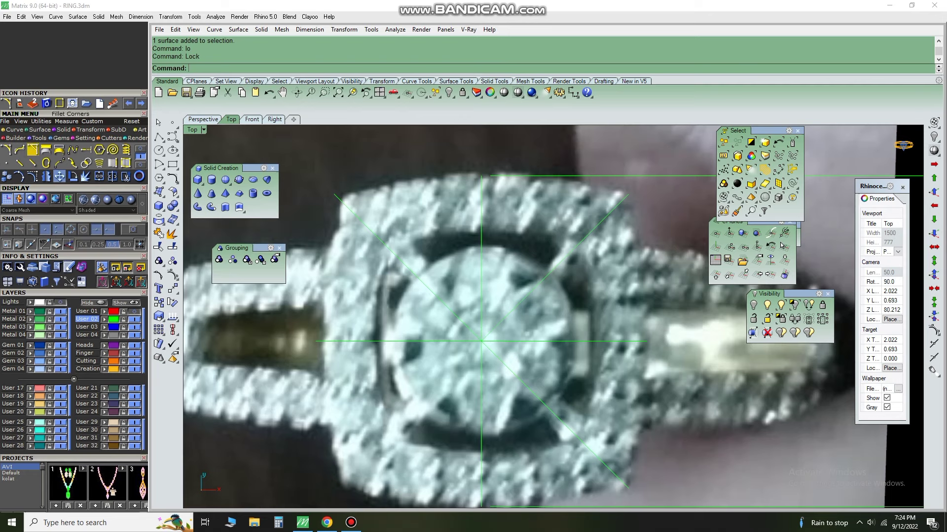
{"action": "left_click", "coordinate": [32, 149]}
{"action": "left_click", "coordinate": [99, 150]}
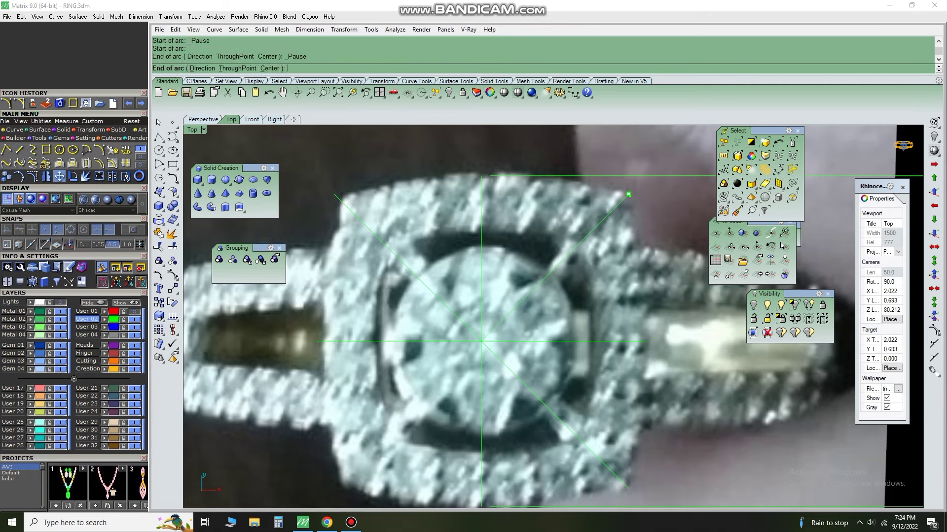
{"action": "left_click", "coordinate": [629, 489]}
{"action": "right_click_drag", "start_coordinate": [335, 194], "coordinate": [346, 276]}
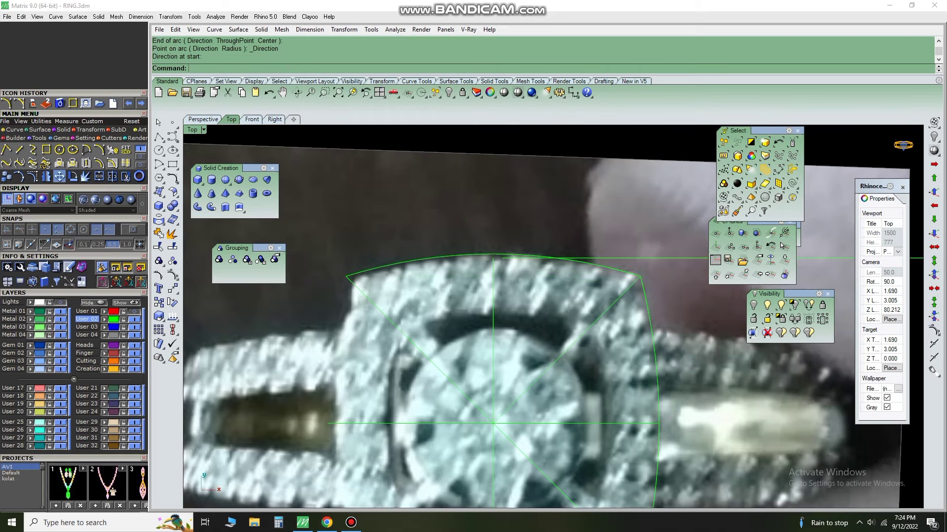
{"action": "scroll", "coordinate": [486, 153], "scroll_direction": "down", "scroll_amount": 2}
{"action": "scroll", "coordinate": [486, 154], "scroll_direction": "down", "scroll_amount": 2}
{"action": "scroll", "coordinate": [486, 154], "scroll_direction": "down", "scroll_amount": 2}
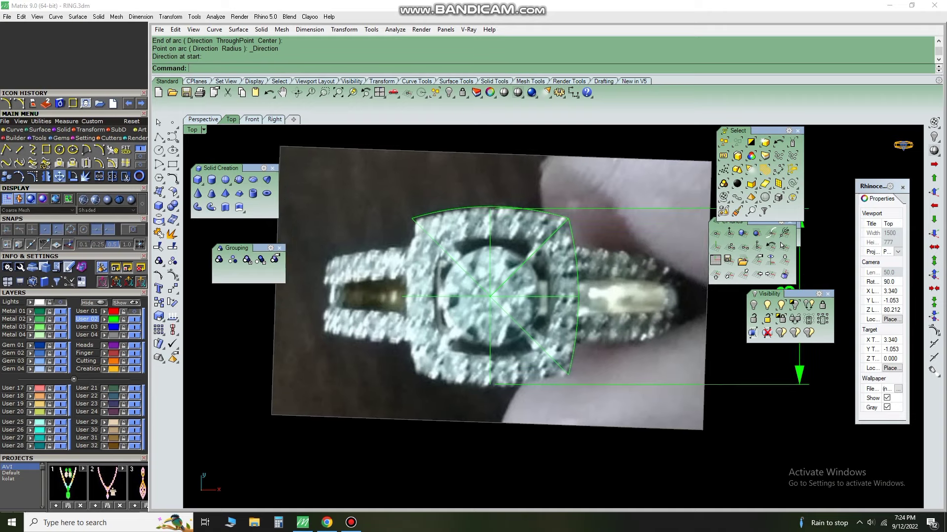
{"action": "scroll", "coordinate": [579, 158], "scroll_direction": "up", "scroll_amount": 3}
- Offset the right-side arc inward for the inner halo edge and delete the unwanted arc
{"action": "left_click", "coordinate": [576, 320]}
{"action": "type", "text": "OFF"}
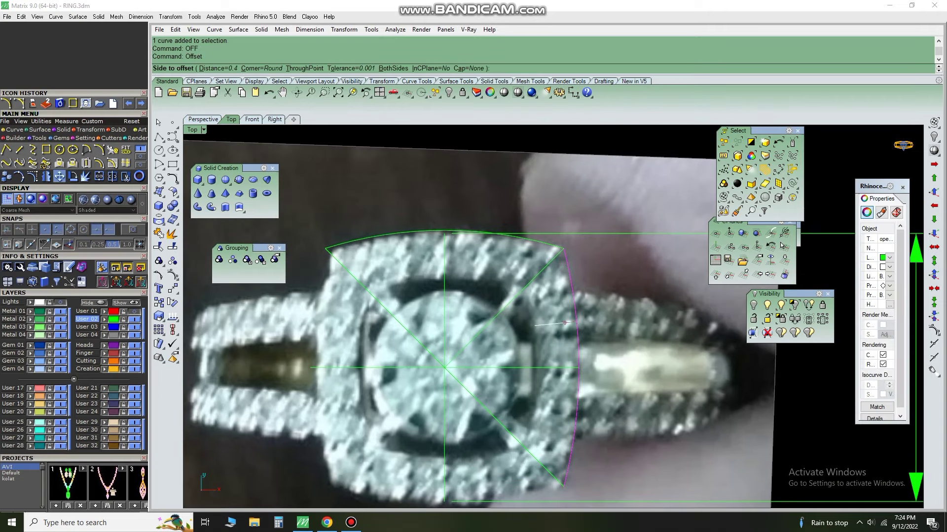
{"action": "scroll", "coordinate": [565, 323], "scroll_direction": "up", "scroll_amount": 2}
{"action": "left_click", "coordinate": [532, 337]}
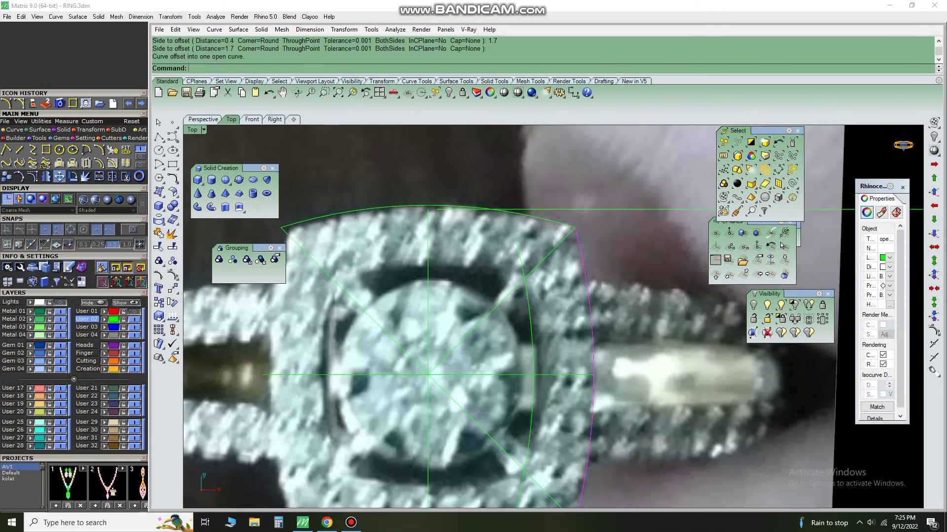
{"action": "type", "text": "d"}
{"action": "key", "text": "Return"}
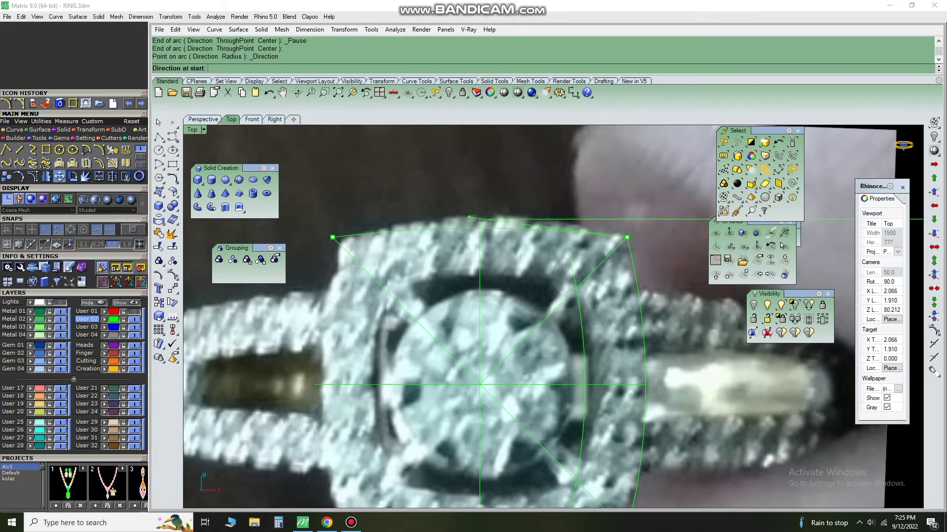
- Mirror the halo arcs across a horizontal axis to copy them below
{"action": "left_click", "coordinate": [481, 219]}
{"action": "type", "text": "OFF"}
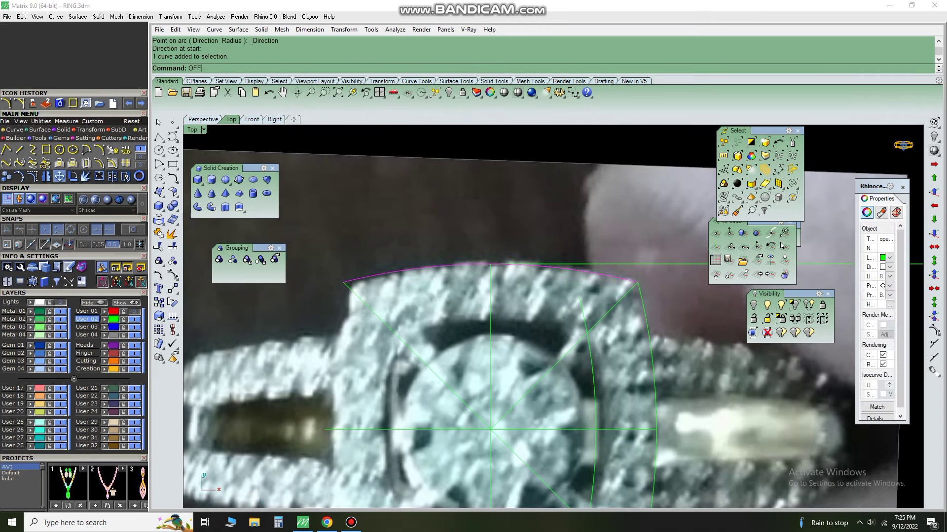
{"action": "scroll", "coordinate": [526, 245], "scroll_direction": "down", "scroll_amount": 2}
{"action": "scroll", "coordinate": [526, 245], "scroll_direction": "up", "scroll_amount": 2}
{"action": "type", "text": "mi"}
{"action": "key", "text": "Return"}
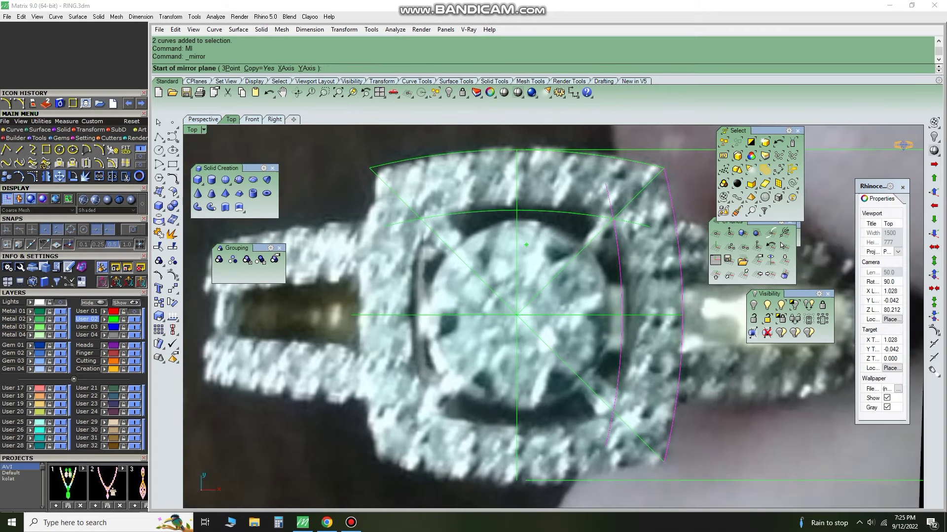
{"action": "left_click", "coordinate": [517, 315]}
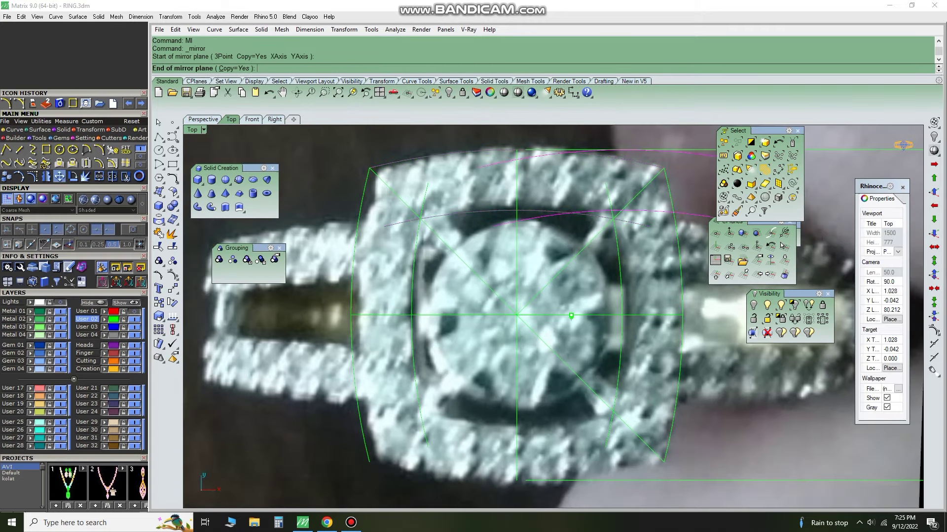
{"action": "left_click", "coordinate": [616, 315]}
{"action": "scroll", "coordinate": [455, 359], "scroll_direction": "down", "scroll_amount": 3}
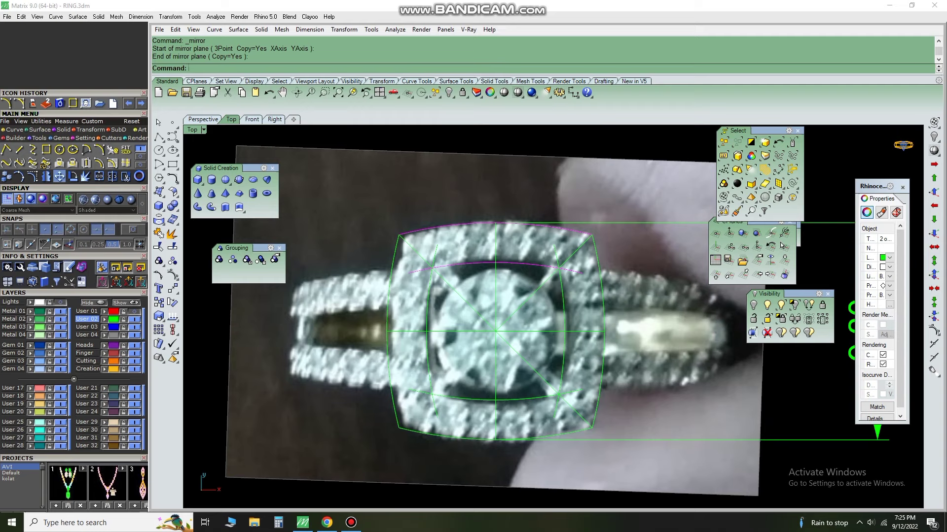
{"action": "scroll", "coordinate": [468, 258], "scroll_direction": "up", "scroll_amount": 3}
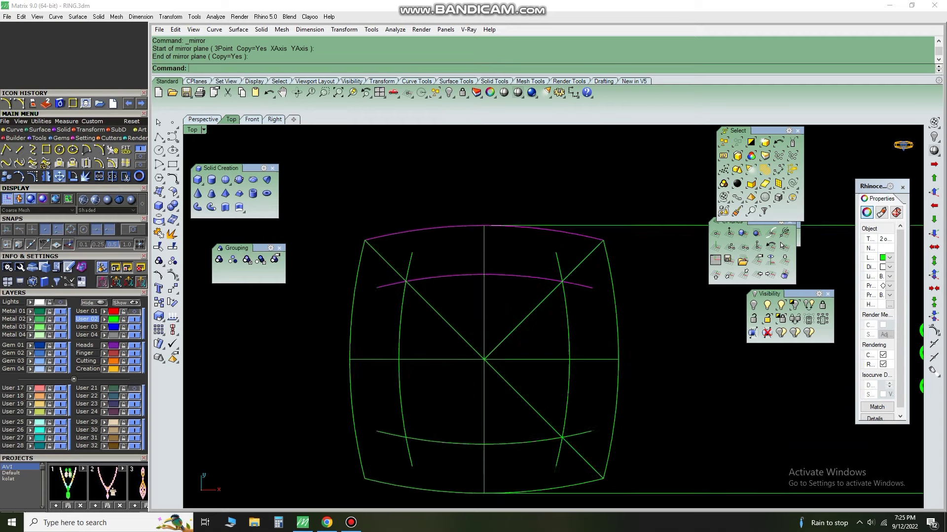
- Select the cross and diagonal guide lines
{"action": "left_click", "coordinate": [459, 336]}
{"action": "left_click_drag", "start_coordinate": [570, 324], "coordinate": [497, 432]}
{"action": "scroll", "coordinate": [497, 432], "scroll_direction": "down", "scroll_amount": 3}
- Hide the guide lines and trim the overlapping cushion halo curves
{"action": "type", "text": "h"}
{"action": "key", "text": "Return"}
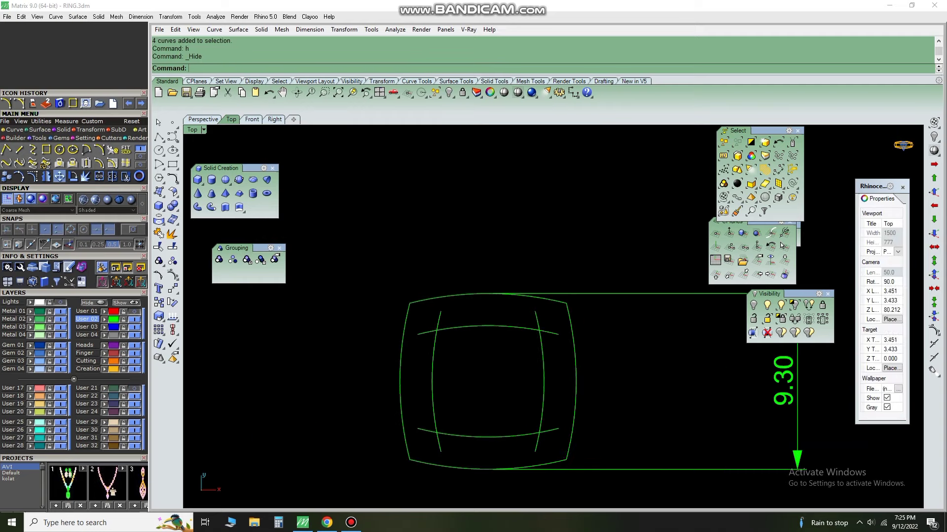
{"action": "scroll", "coordinate": [481, 365], "scroll_direction": "up", "scroll_amount": 3}
{"action": "key", "text": "ctrl+a"}
{"action": "type", "text": "t"}
{"action": "key", "text": "Return"}
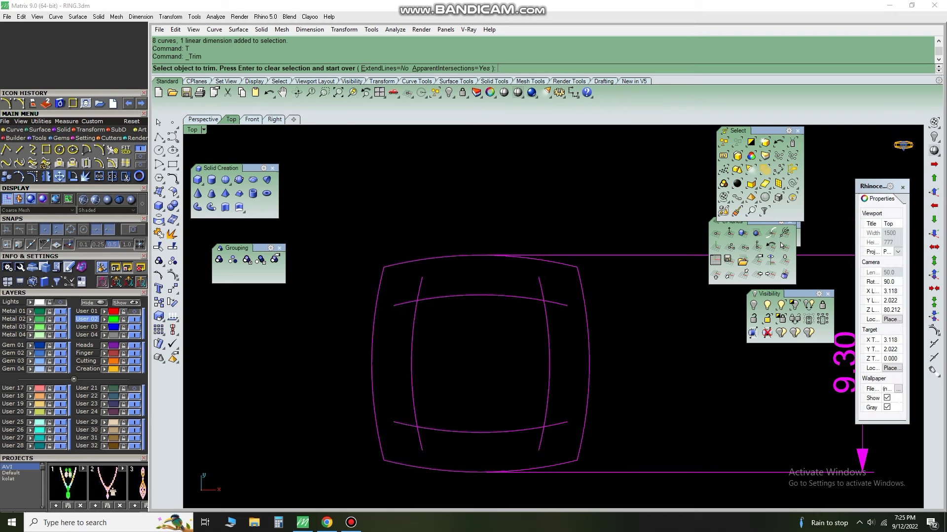
{"action": "scroll", "coordinate": [421, 407], "scroll_direction": "up", "scroll_amount": 2}
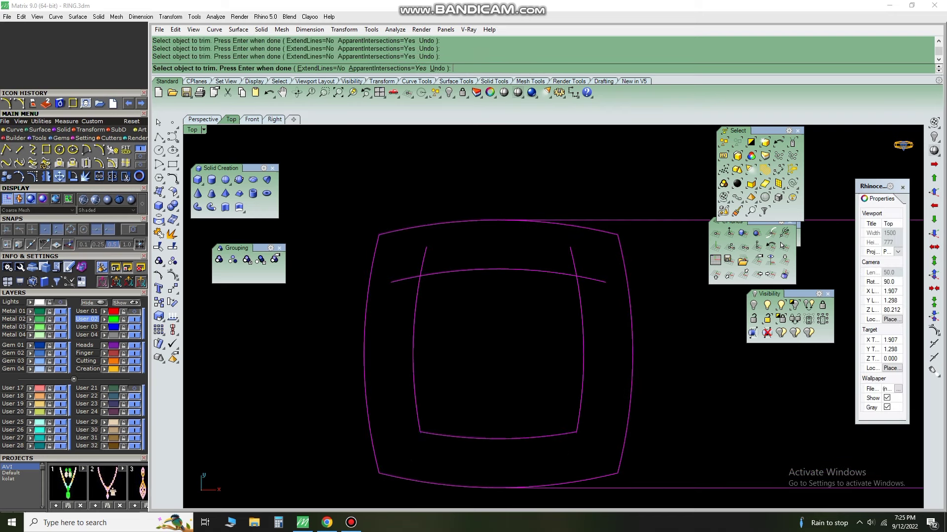
{"action": "key", "text": "Escape"}
- Finish a 5.9 diameter circle, then undo it
{"action": "scroll", "coordinate": [535, 301], "scroll_direction": "down", "scroll_amount": 5}
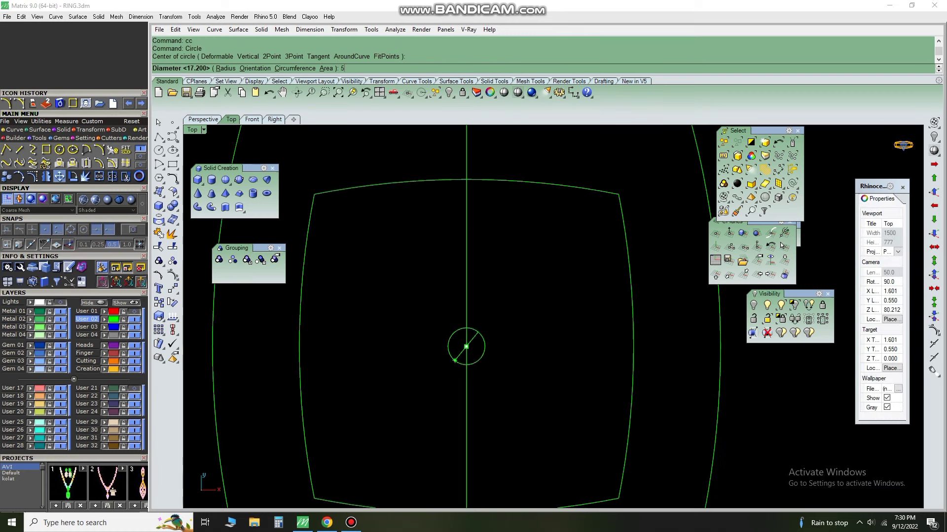
{"action": "key", "text": "Return"}
{"action": "scroll", "coordinate": [465, 348], "scroll_direction": "down", "scroll_amount": 2}
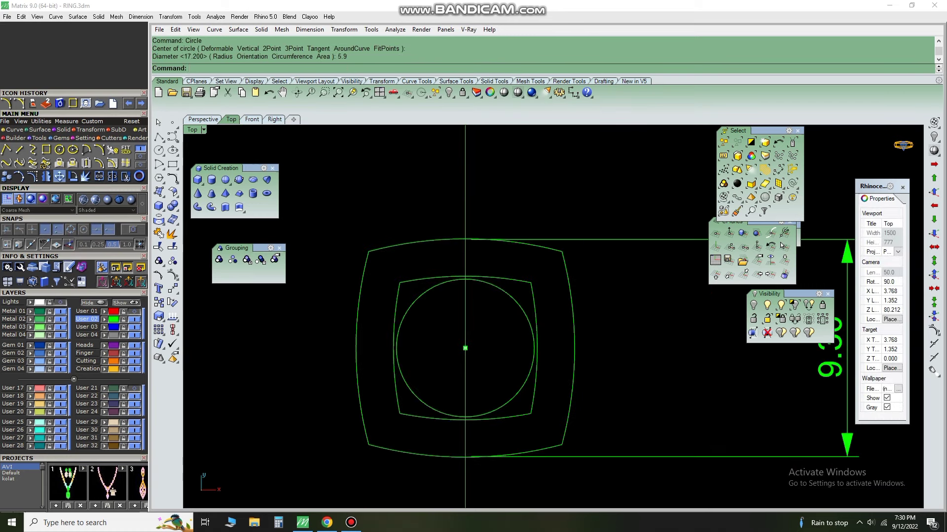
{"action": "scroll", "coordinate": [464, 349], "scroll_direction": "up", "scroll_amount": 2}
{"action": "scroll", "coordinate": [465, 348], "scroll_direction": "up", "scroll_amount": 1}
{"action": "key", "text": "ctrl+z"}
- Draw a 5.2 diameter circle over the reference ring for the centre cluster
{"action": "type", "text": "cc"}
{"action": "key", "text": "Return"}
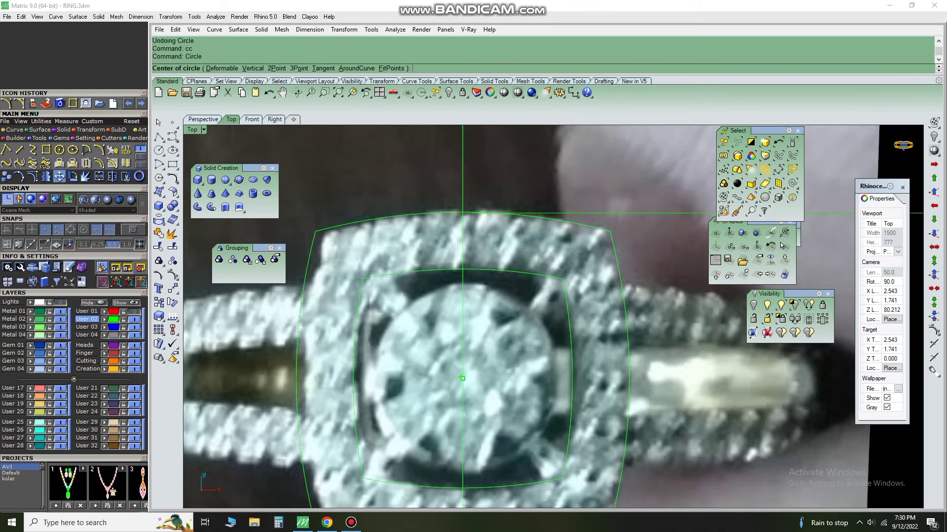
{"action": "type", "text": "5"}
{"action": "key", "text": "Return"}
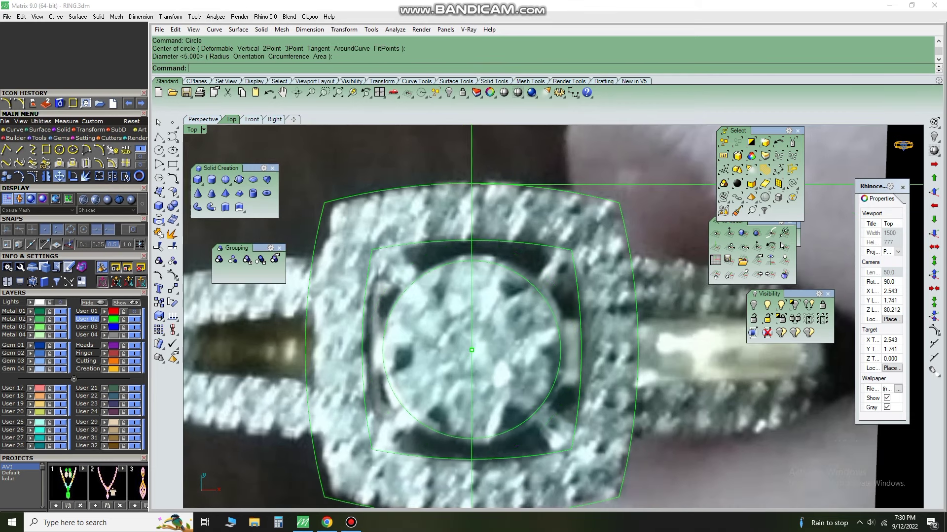
{"action": "right_click_drag", "start_coordinate": [510, 307], "coordinate": [458, 240]}
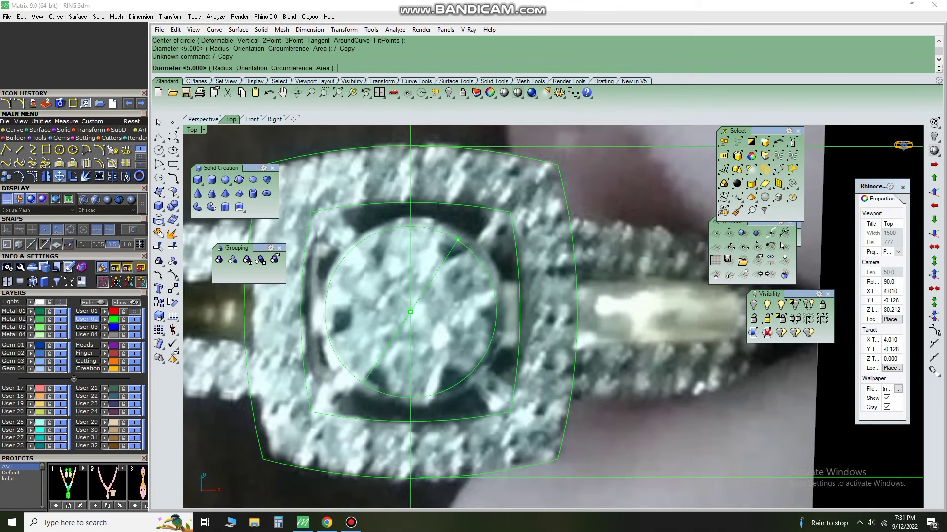
{"action": "type", "text": "52"}
{"action": "key", "text": "Return"}
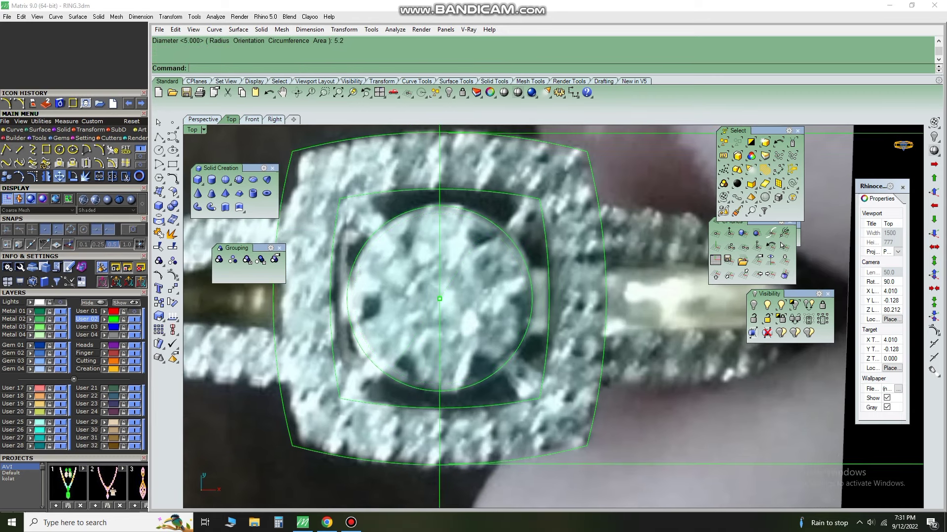
{"action": "right_click_drag", "start_coordinate": [458, 240], "coordinate": [511, 228]}
{"action": "scroll", "coordinate": [516, 248], "scroll_direction": "down", "scroll_amount": 1}
{"action": "scroll", "coordinate": [516, 247], "scroll_direction": "down", "scroll_amount": 1}
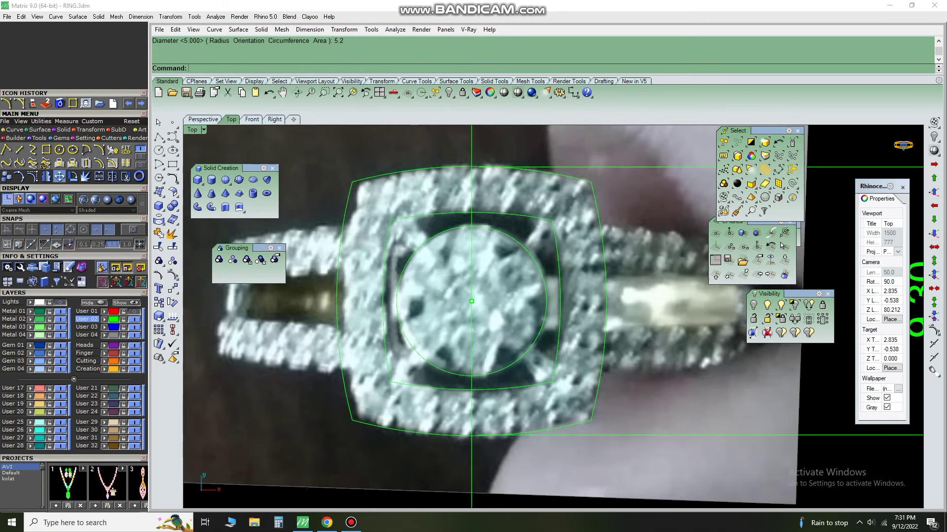
{"action": "scroll", "coordinate": [516, 247], "scroll_direction": "down", "scroll_amount": 1}
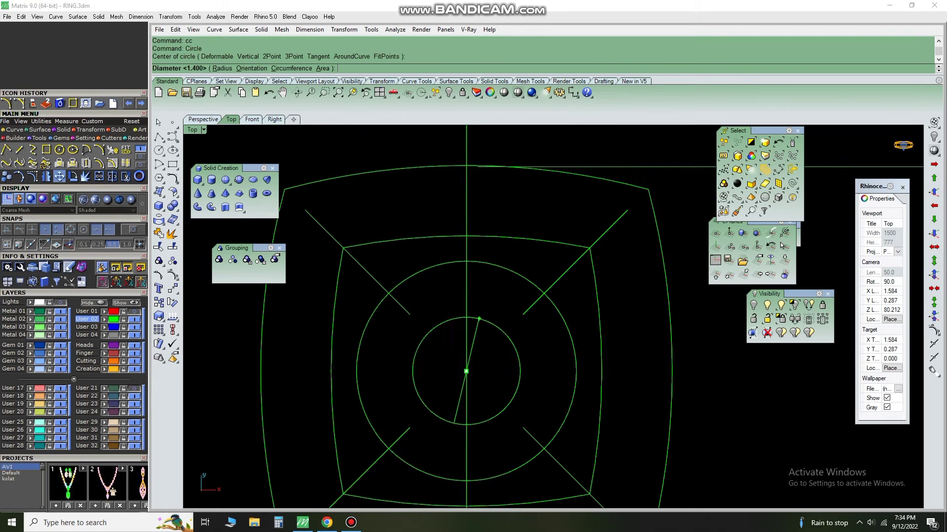
- Finish a 1.7 diameter circle, then draw a 1.4 diameter circle beside the centre
{"action": "type", "text": "1.7"}
{"action": "key", "text": "Return"}
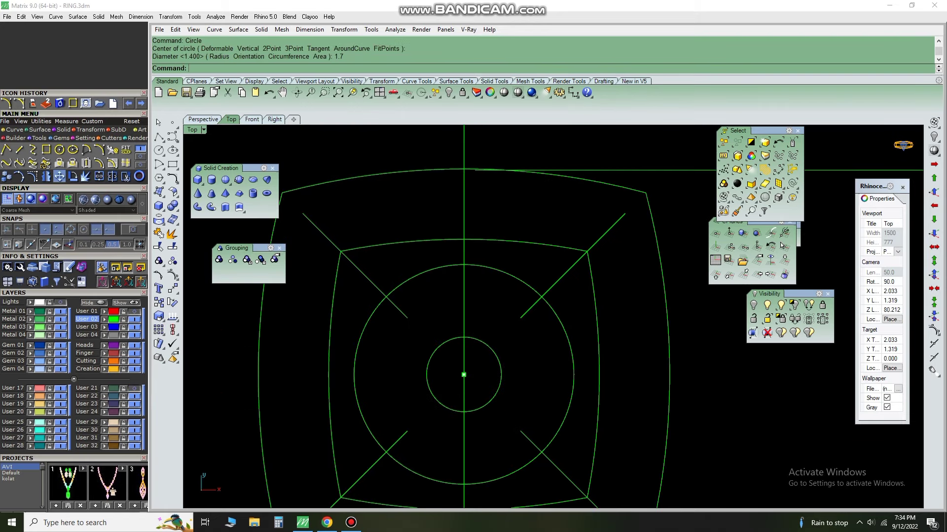
{"action": "scroll", "coordinate": [475, 332], "scroll_direction": "up", "scroll_amount": 2}
{"action": "type", "text": "cc"}
{"action": "key", "text": "Return"}
{"action": "left_click", "coordinate": [457, 281]}
{"action": "type", "text": "1.4"}
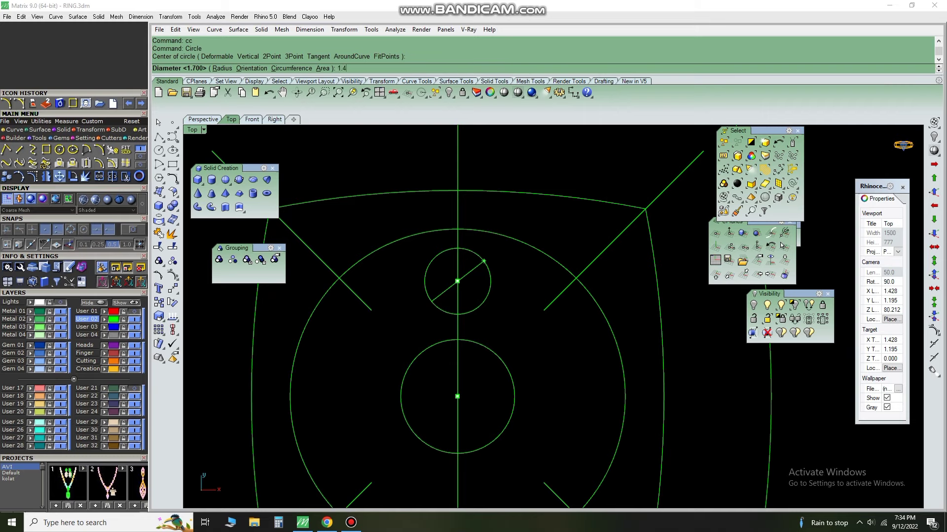
{"action": "key", "text": "Return"}
- Offset the 1.4 circle by 0.15, move the rings to the top, and polar-array them six times
{"action": "scroll", "coordinate": [484, 261], "scroll_direction": "up", "scroll_amount": 1}
{"action": "left_click_drag", "start_coordinate": [499, 268], "coordinate": [461, 298]}
{"action": "scroll", "coordinate": [547, 304], "scroll_direction": "up", "scroll_amount": 1}
{"action": "type", "text": "OFF"}
{"action": "key", "text": "Return"}
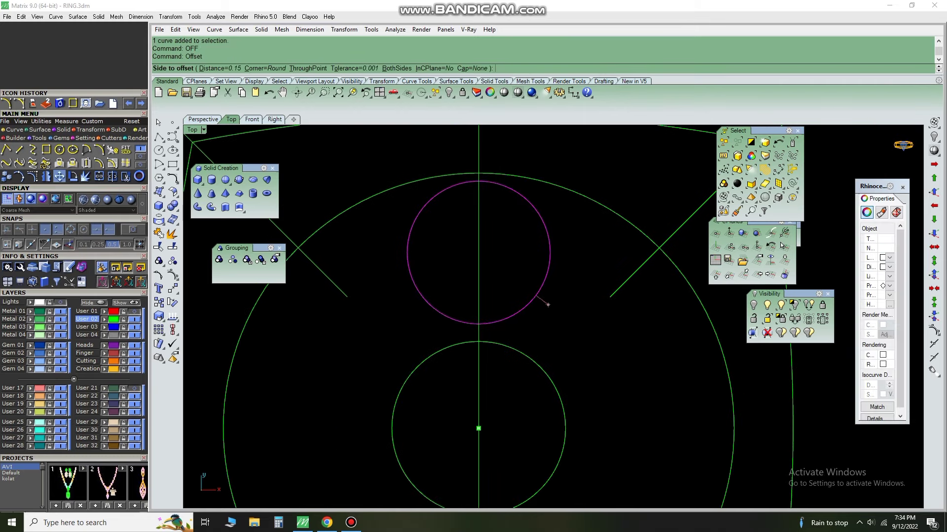
{"action": "left_click", "coordinate": [542, 311]}
{"action": "left_click_drag", "start_coordinate": [452, 247], "coordinate": [531, 291]}
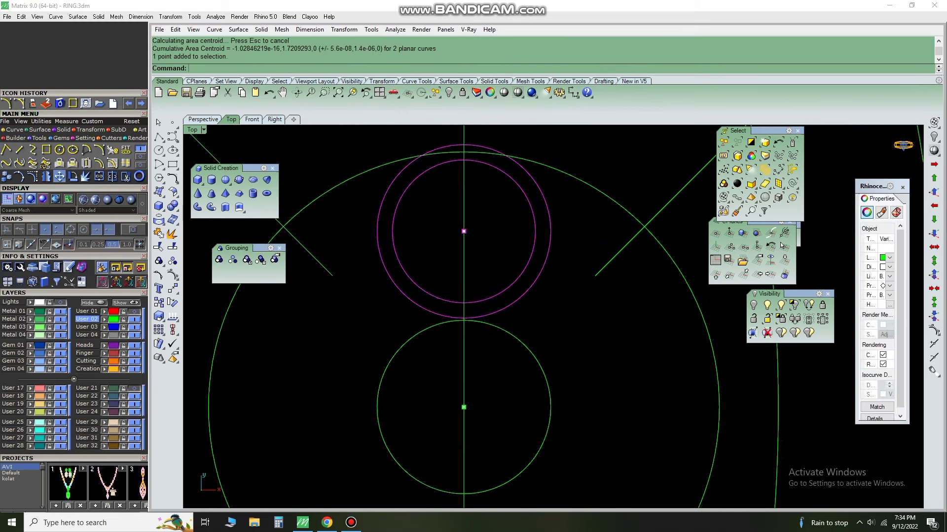
{"action": "scroll", "coordinate": [473, 260], "scroll_direction": "up", "scroll_amount": 2}
{"action": "left_click", "coordinate": [546, 295]}
{"action": "scroll", "coordinate": [555, 216], "scroll_direction": "down", "scroll_amount": 1}
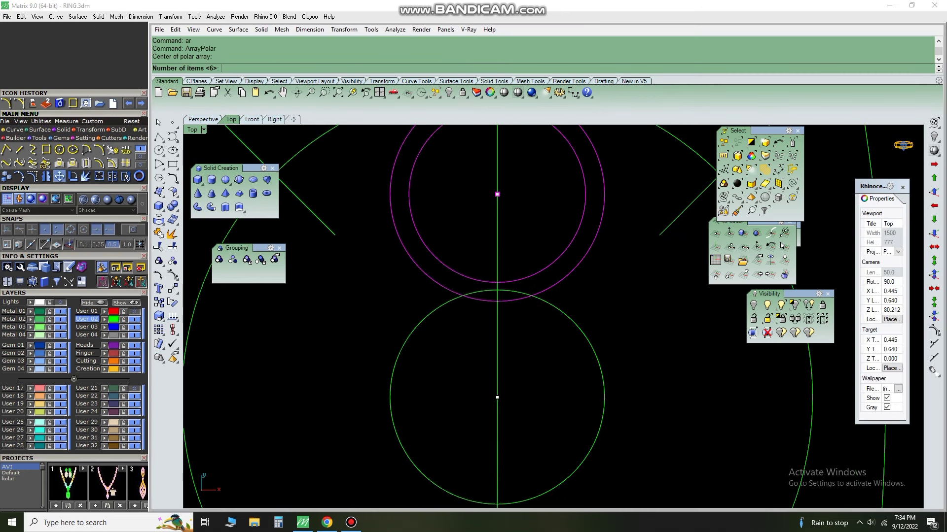
{"action": "key", "text": "Return"}
{"action": "scroll", "coordinate": [284, 331], "scroll_direction": "down", "scroll_amount": 1}
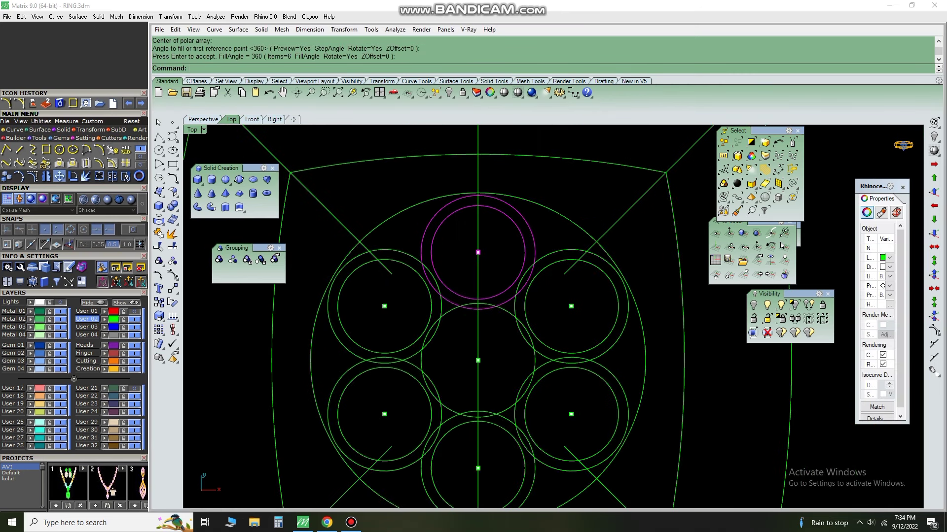
- Extrude the centre circle into a solid disc 1 unit downward
{"action": "type", "text": "e"}
{"action": "key", "text": "Return"}
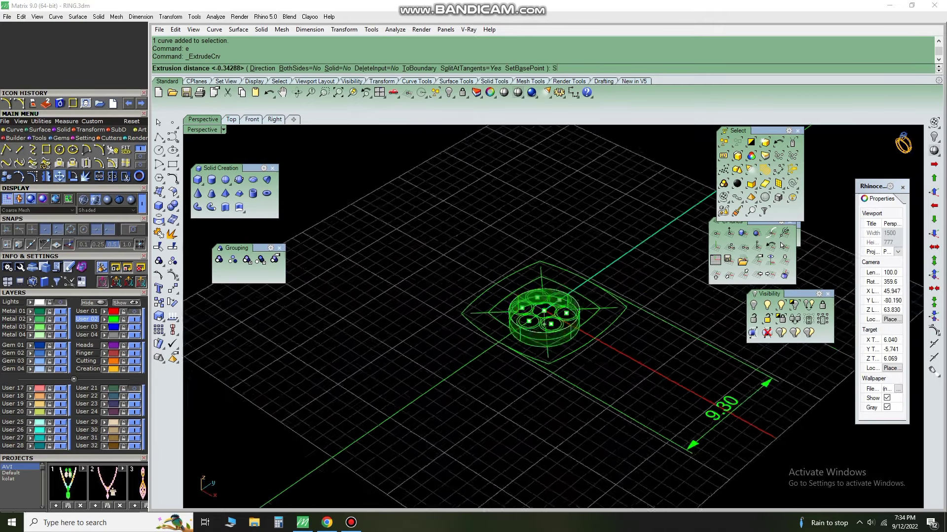
{"action": "type", "text": "s"}
{"action": "key", "text": "Return"}
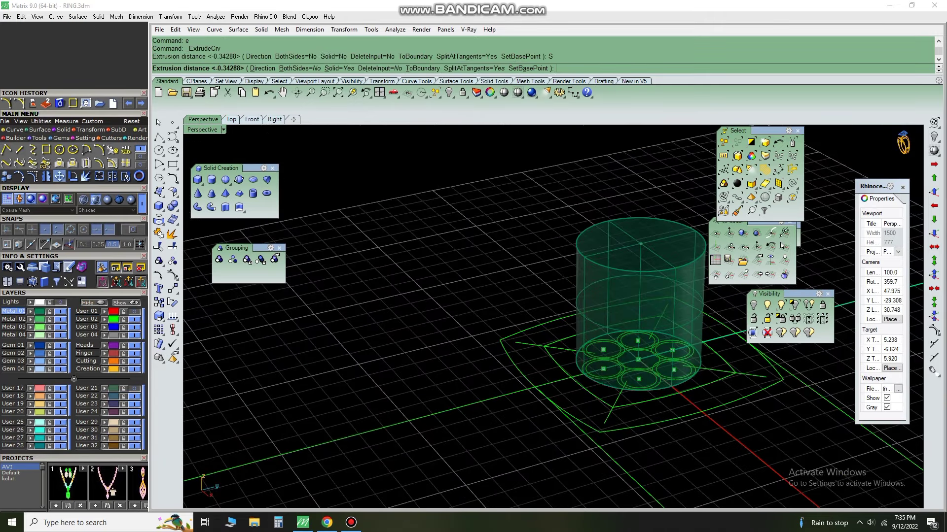
{"action": "type", "text": "1"}
{"action": "key", "text": "Return"}
{"action": "key", "text": "ctrl+z"}
{"action": "type", "text": "e"}
{"action": "key", "text": "Return"}
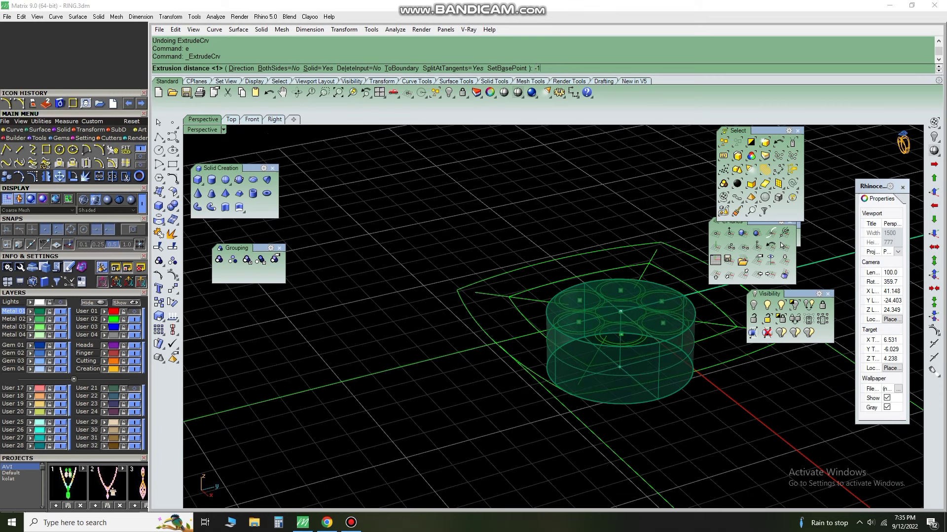
{"action": "key", "text": "Return"}
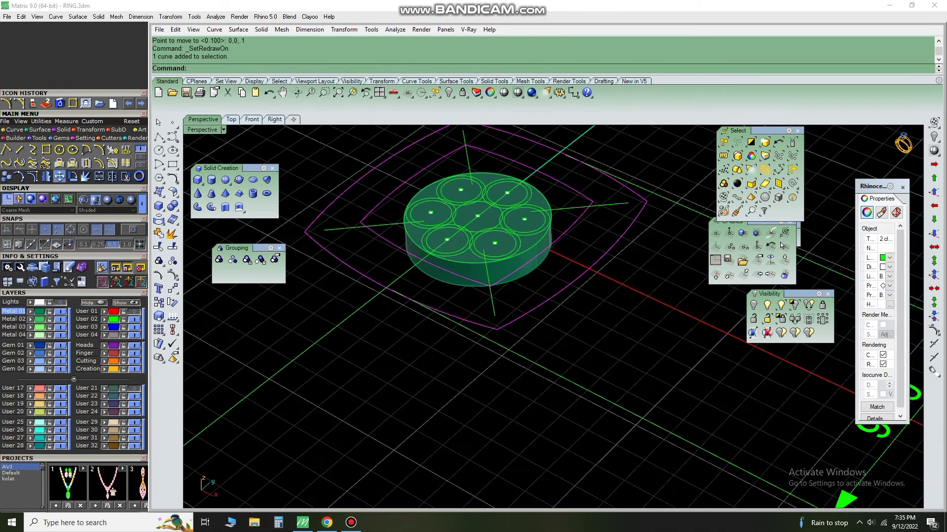
- Extrude a planar surface between the cushion halo outlines into a solid frame, then show hidden objects
{"action": "left_click", "coordinate": [795, 305]}
{"action": "key", "text": "Escape"}
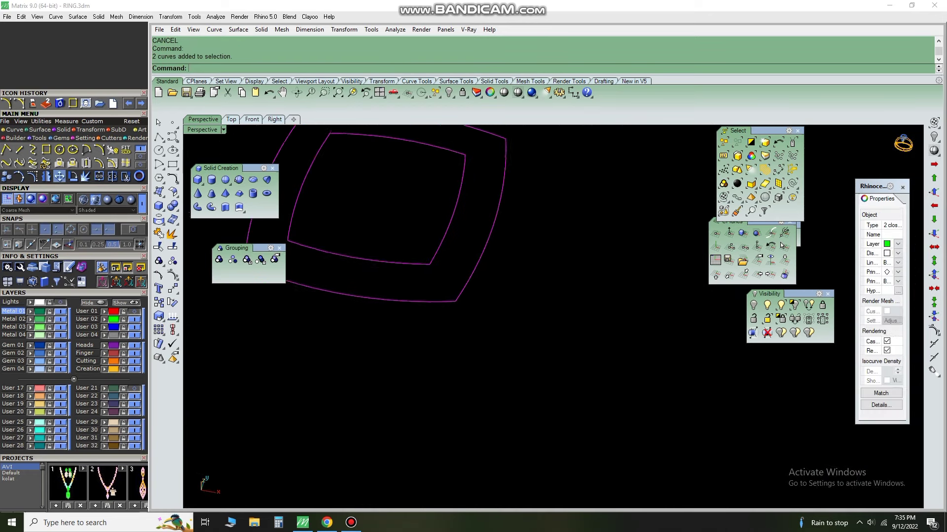
{"action": "key", "text": "Return"}
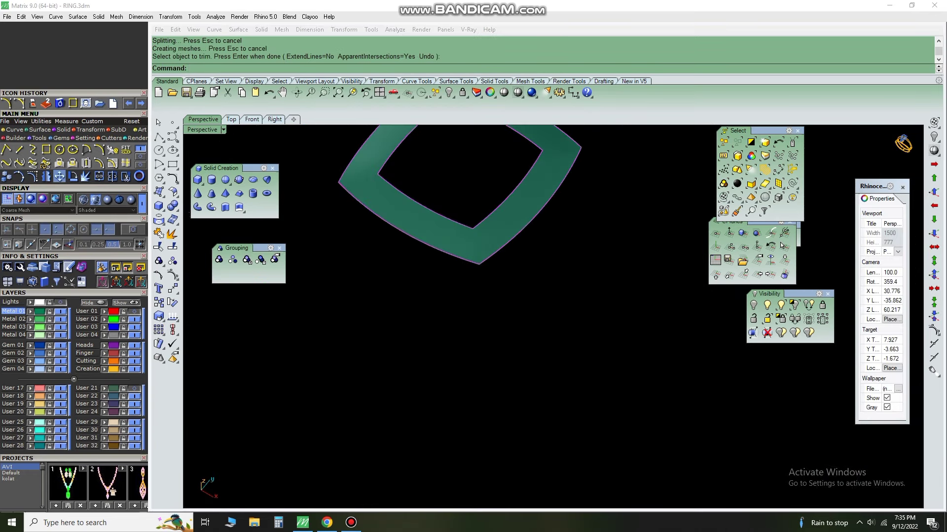
{"action": "key", "text": "Return"}
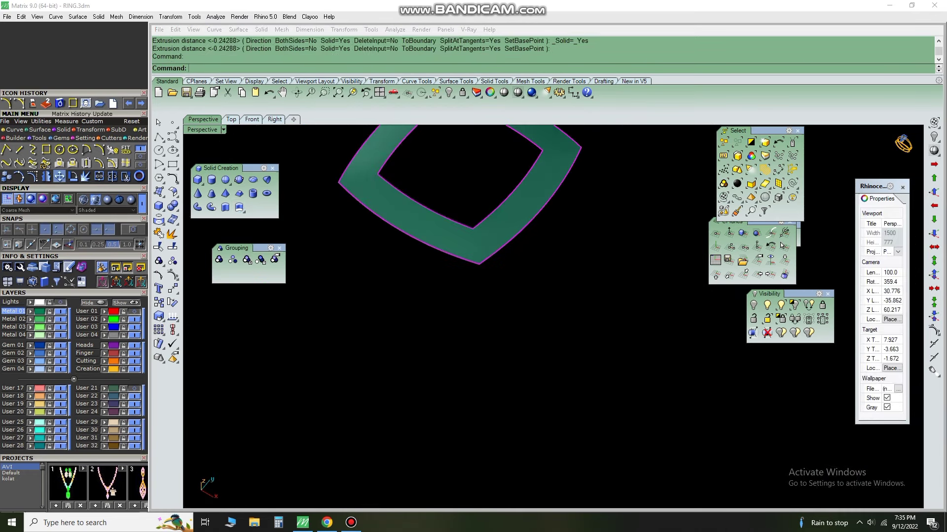
{"action": "key", "text": "Return"}
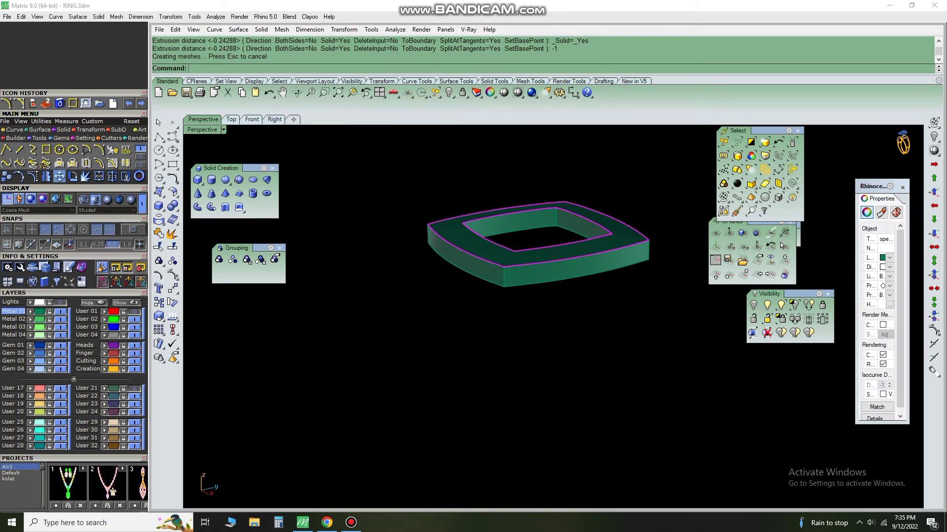
{"action": "key", "text": "Delete"}
{"action": "right_click_drag", "start_coordinate": [542, 345], "coordinate": [468, 346]}
{"action": "left_click", "coordinate": [449, 92]}
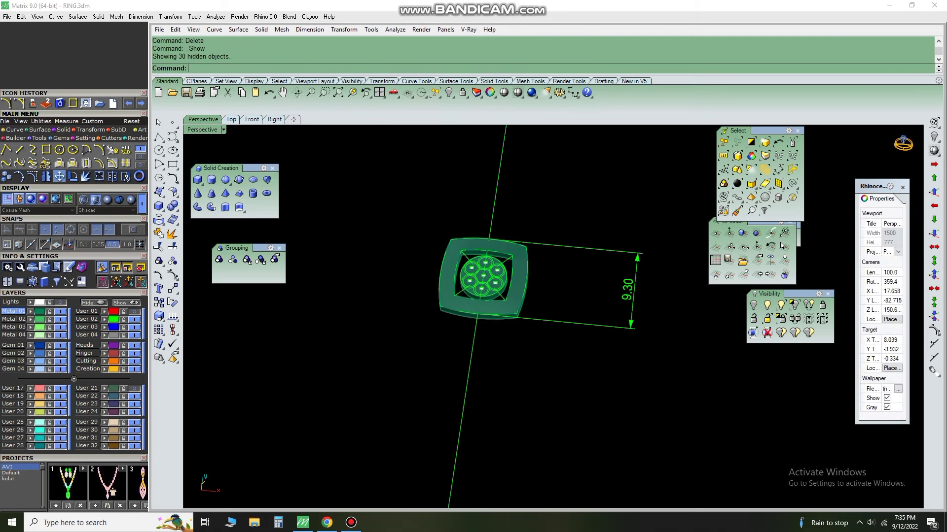
{"action": "scroll", "coordinate": [482, 286], "scroll_direction": "up", "scroll_amount": 5}
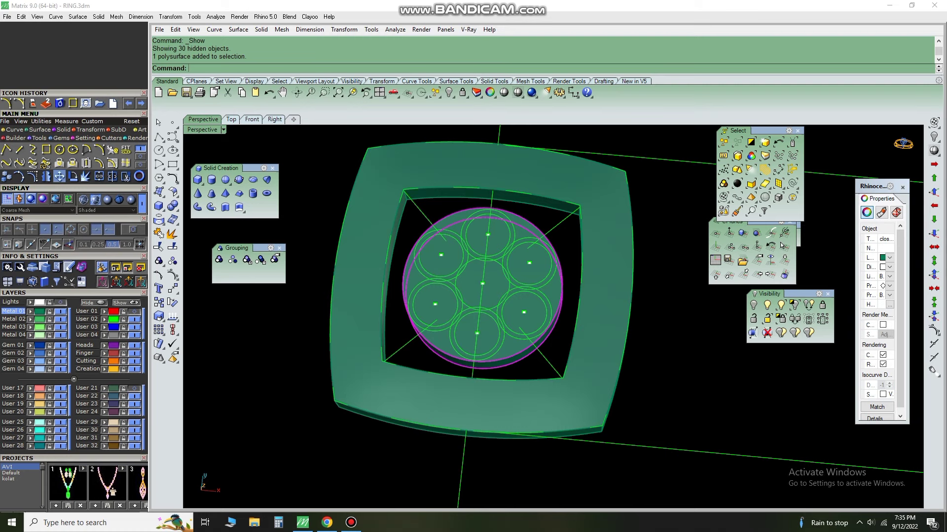
- Place the first gem in the top ring circle with gvOrientGems
{"action": "type", "text": "Ggg"}
{"action": "key", "text": "Return"}
{"action": "scroll", "coordinate": [475, 275], "scroll_direction": "up", "scroll_amount": 3}
{"action": "scroll", "coordinate": [475, 274], "scroll_direction": "up", "scroll_amount": 2}
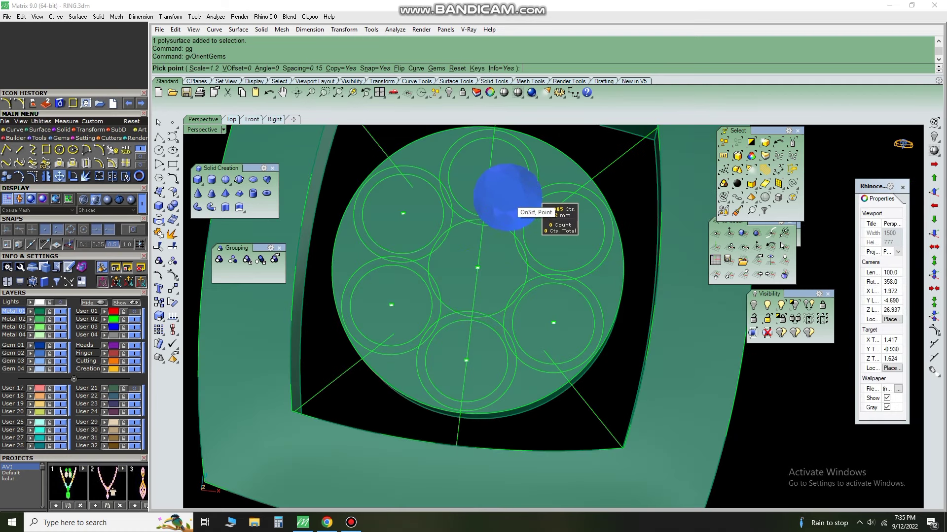
{"action": "scroll", "coordinate": [493, 188], "scroll_direction": "up", "scroll_amount": 2}
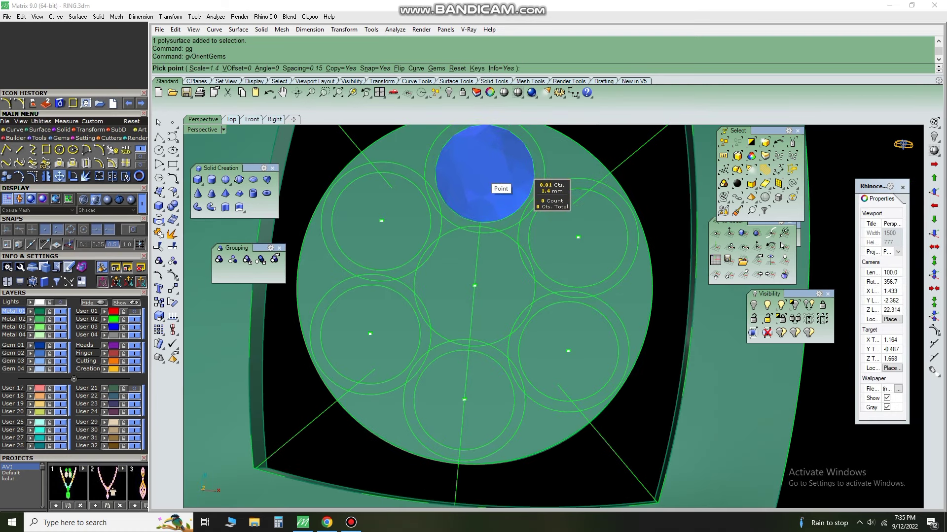
{"action": "scroll", "coordinate": [486, 184], "scroll_direction": "down", "scroll_amount": 2}
{"action": "scroll", "coordinate": [486, 184], "scroll_direction": "up", "scroll_amount": 3}
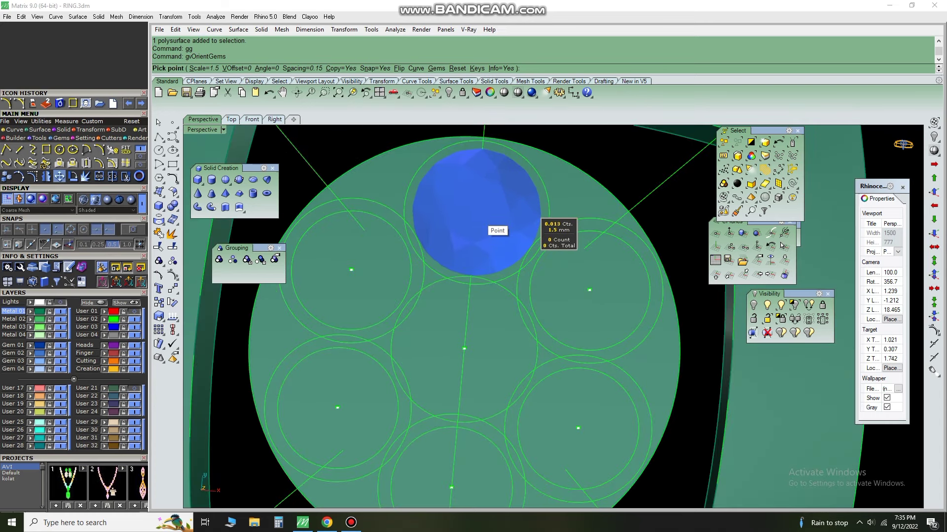
{"action": "left_click", "coordinate": [479, 217]}
{"action": "key", "text": "Return"}
- Polar-array the gem into six copies around the centre circle over 360 degrees
{"action": "type", "text": "ar"}
{"action": "key", "text": "Return"}
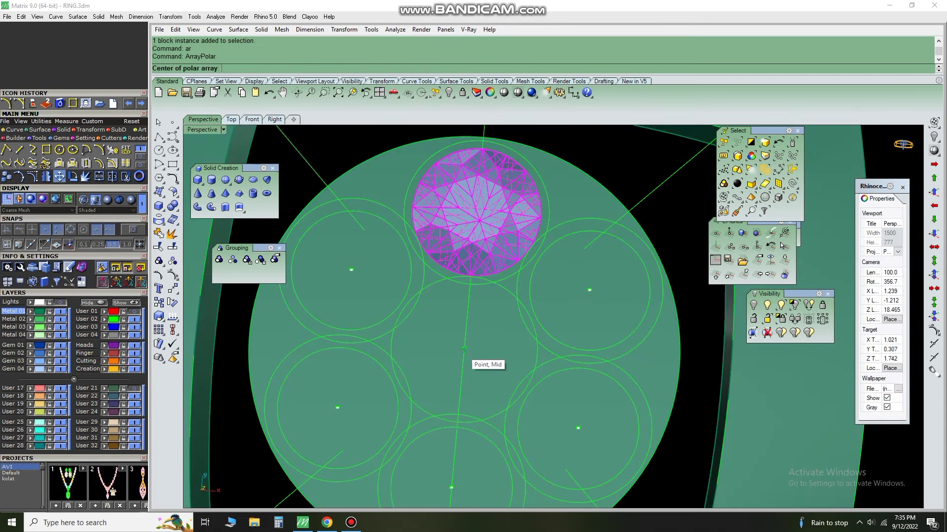
{"action": "left_click", "coordinate": [464, 348]}
{"action": "key", "text": "Return"}
{"action": "key", "text": "Return"}
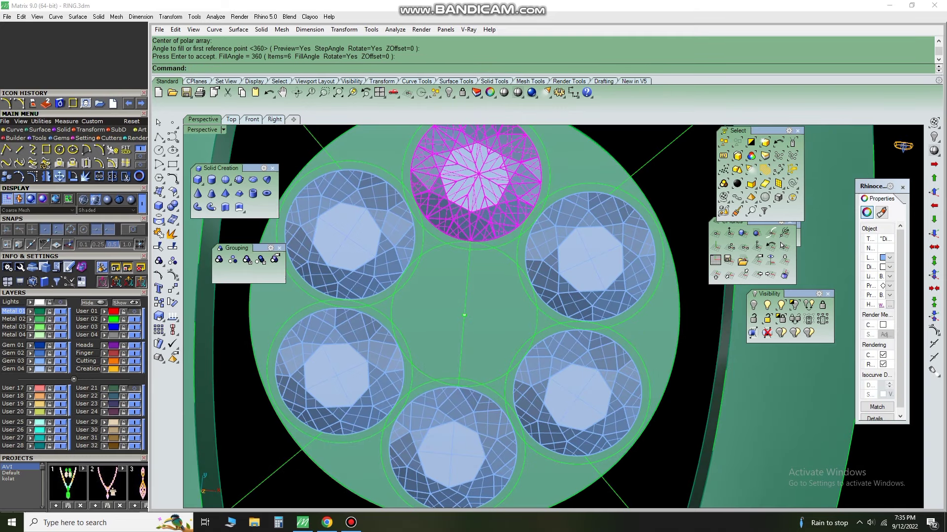
{"action": "key", "text": "Escape"}
{"action": "type", "text": "gg"}
{"action": "key", "text": "Return"}
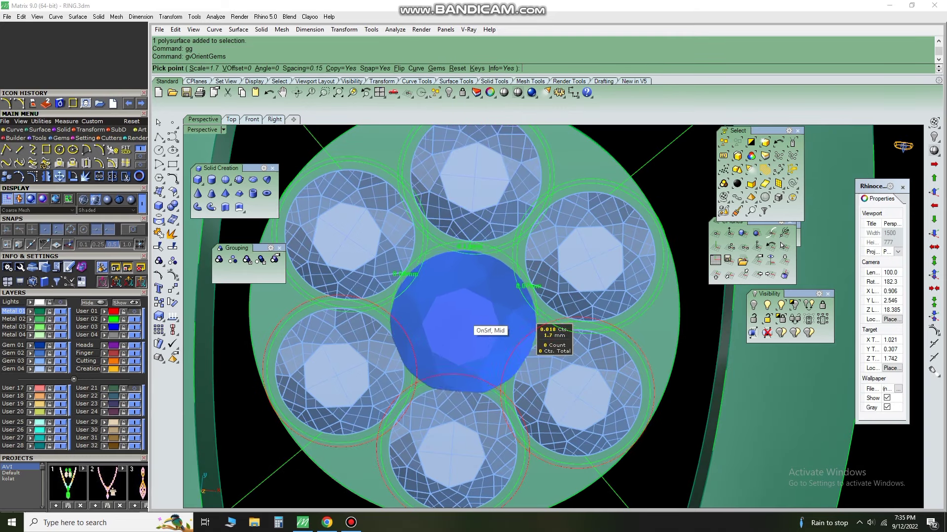
- Place a larger 1.8-scale gem at the cluster centre
{"action": "scroll", "coordinate": [468, 322], "scroll_direction": "up", "scroll_amount": 1}
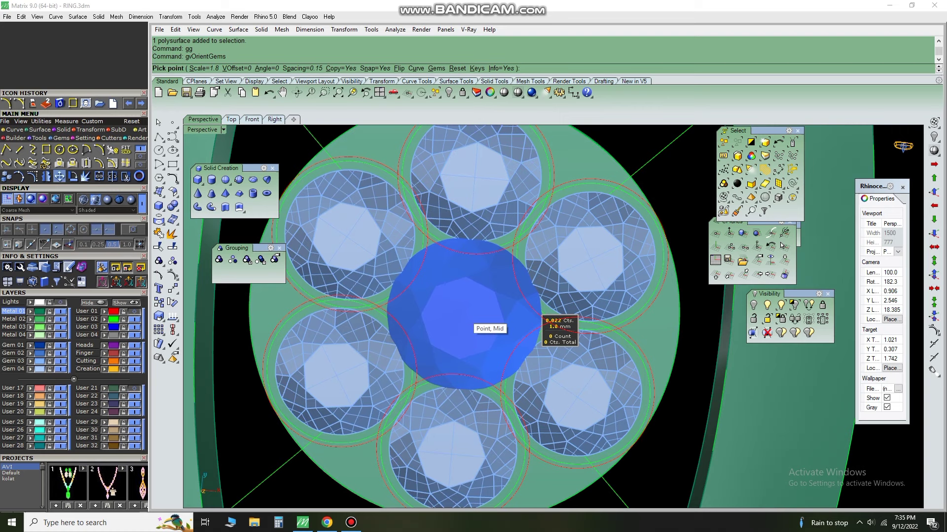
{"action": "left_click", "coordinate": [468, 322]}
{"action": "scroll", "coordinate": [468, 323], "scroll_direction": "down", "scroll_amount": 3}
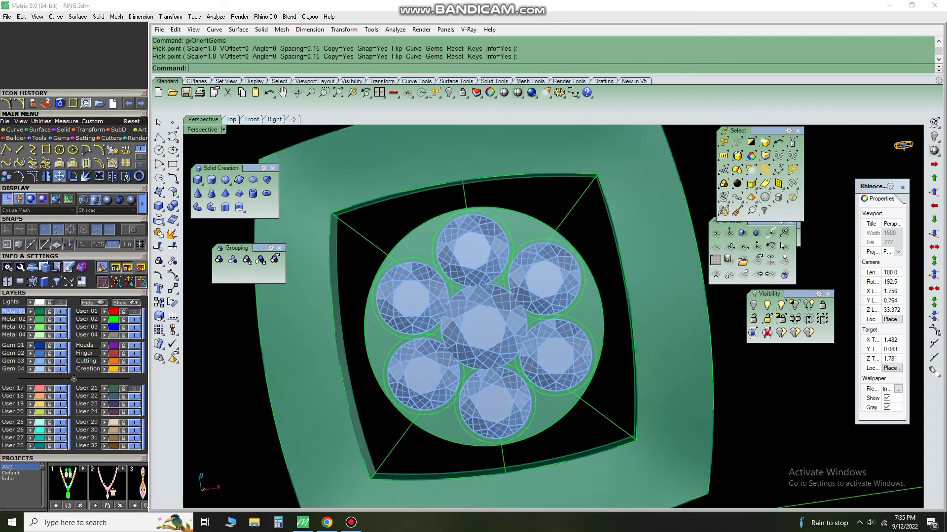
{"action": "scroll", "coordinate": [468, 322], "scroll_direction": "up", "scroll_amount": 1}
- Select the side gems and base disc, then hide everything else
{"action": "left_click", "coordinate": [394, 285], "text": "shift"}
{"action": "left_click", "coordinate": [410, 377], "text": "shift"}
{"action": "left_click", "coordinate": [495, 410], "text": "shift"}
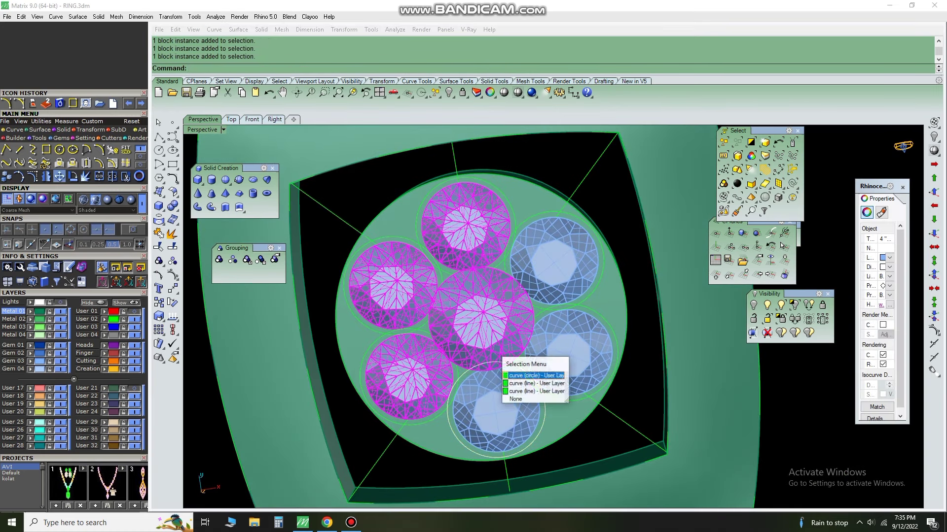
{"action": "left_click", "coordinate": [513, 377]}
{"action": "left_click", "coordinate": [568, 352], "text": "shift"}
{"action": "left_click", "coordinate": [554, 261], "text": "shift"}
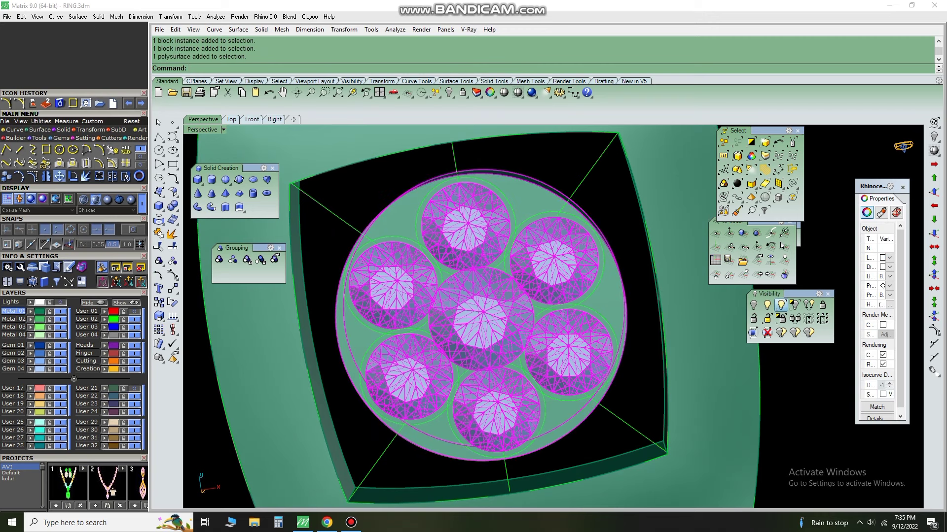
{"action": "left_click", "coordinate": [794, 318]}
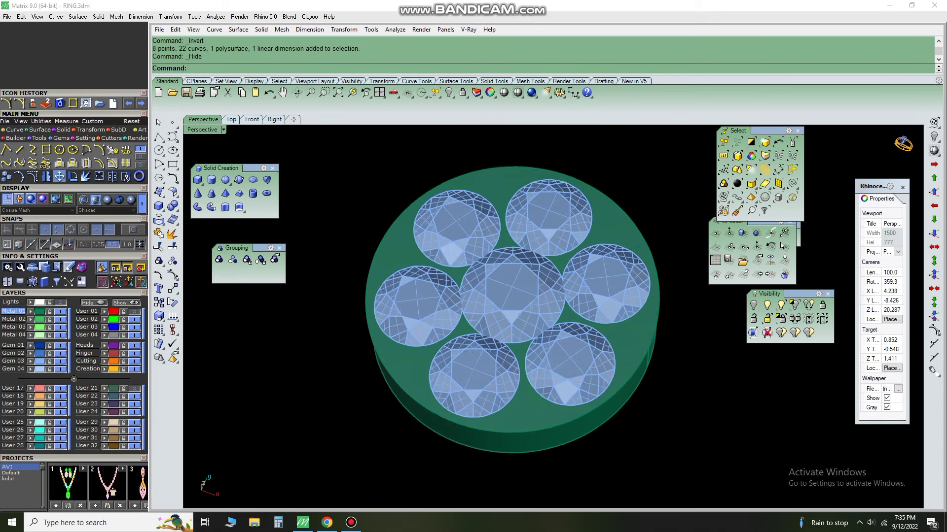
- In the Top view, add an AreaCentroid point at the gem cluster's centre
{"action": "left_click_drag", "start_coordinate": [736, 452], "coordinate": [373, 192]}
{"action": "key", "text": "Escape"}
{"action": "scroll", "coordinate": [576, 184], "scroll_direction": "down", "scroll_amount": 1}
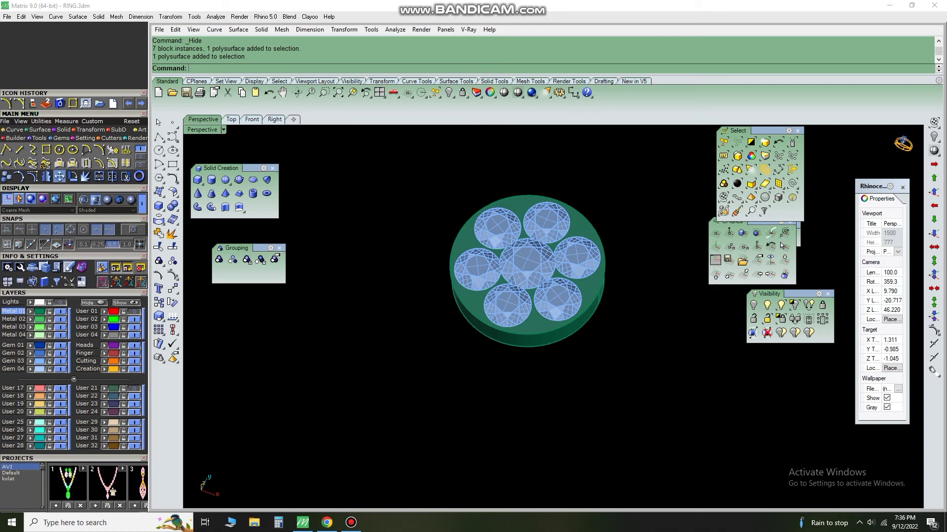
{"action": "scroll", "coordinate": [522, 220], "scroll_direction": "up", "scroll_amount": 1}
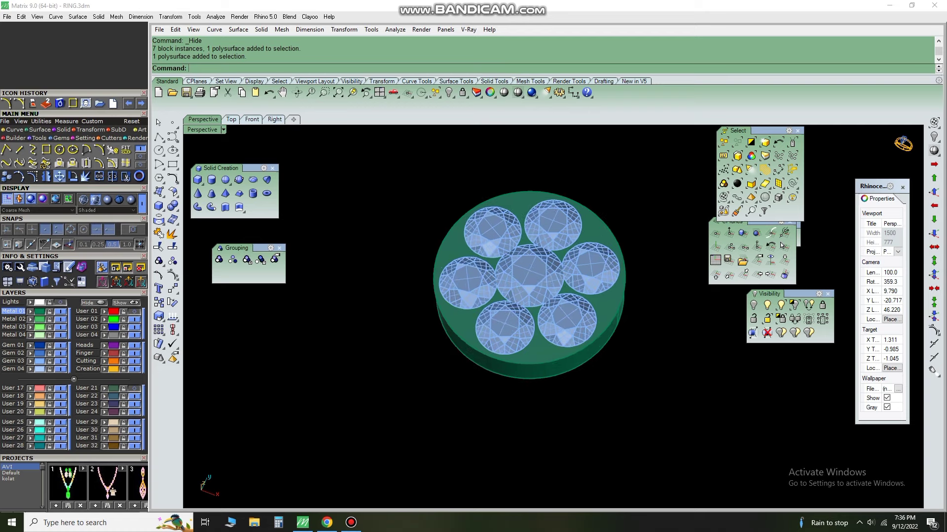
{"action": "key", "text": "ctrl+F1"}
{"action": "scroll", "coordinate": [478, 362], "scroll_direction": "up", "scroll_amount": 2}
{"action": "scroll", "coordinate": [478, 362], "scroll_direction": "up", "scroll_amount": 2}
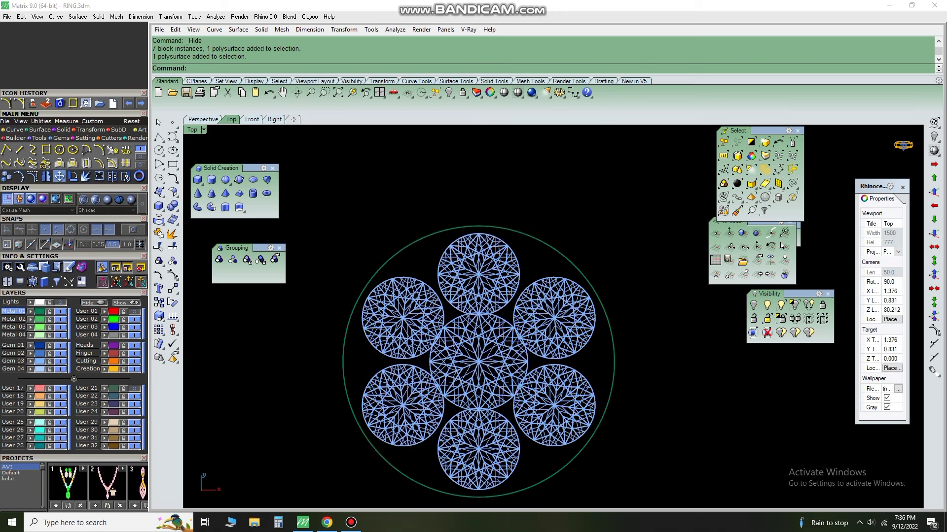
{"action": "type", "text": "AreaCentroid"}
{"action": "key", "text": "Return"}
- Lock all objects, then unlock them again in the perspective view
{"action": "key", "text": "ctrl+a"}
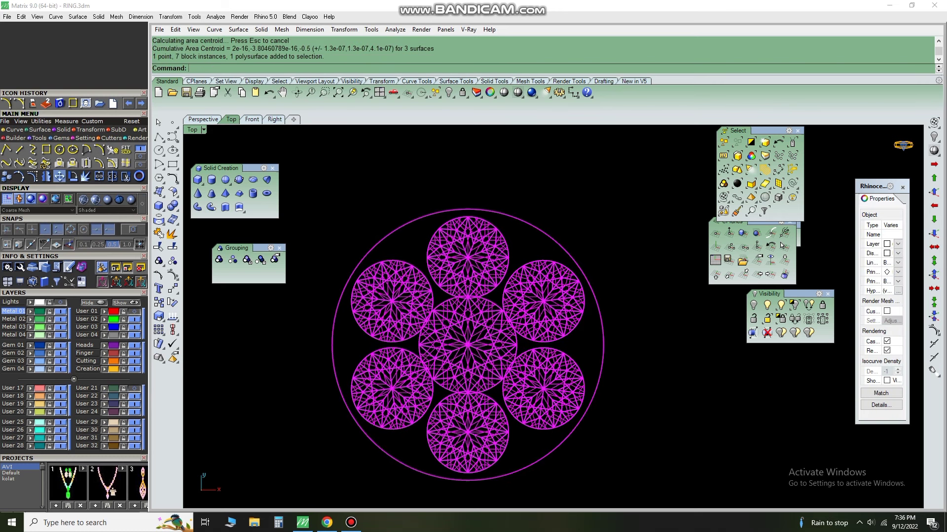
{"action": "type", "text": "lo"}
{"action": "key", "text": "Return"}
{"action": "key", "text": "ctrl+F4"}
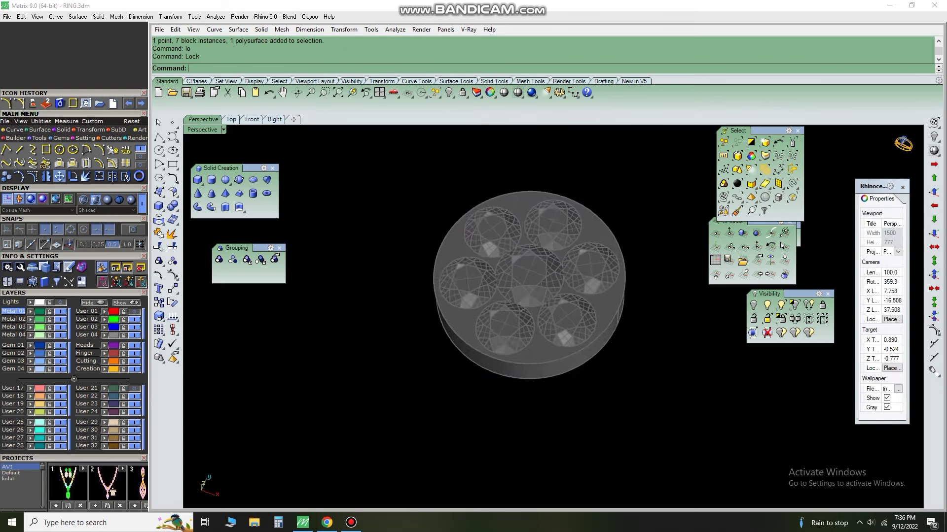
{"action": "key", "text": "Return"}
{"action": "scroll", "coordinate": [515, 300], "scroll_direction": "up", "scroll_amount": 3}
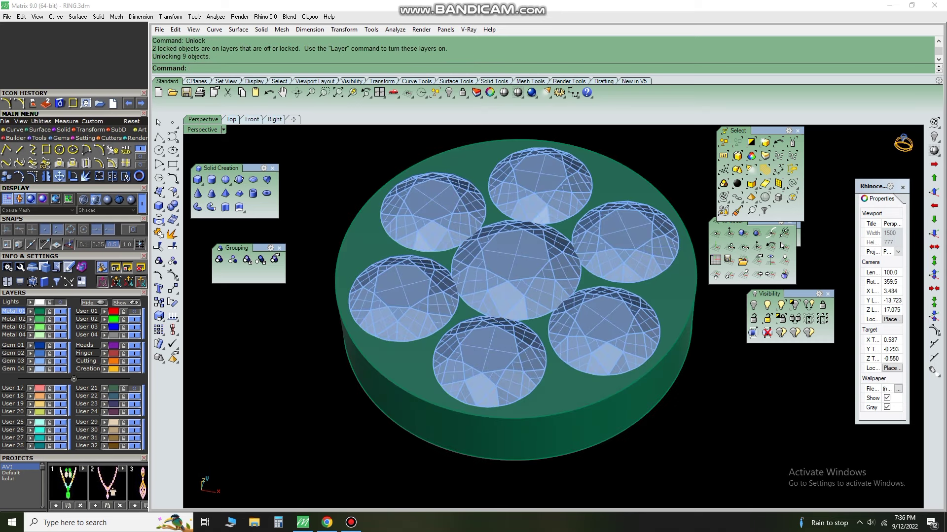
{"action": "key", "text": "Escape"}
- Lock only the base disc, then return to the Top view
{"action": "right_click_drag", "start_coordinate": [515, 296], "coordinate": [515, 346]}
{"action": "left_click", "coordinate": [517, 451]}
{"action": "type", "text": "lo"}
{"action": "key", "text": "Return"}
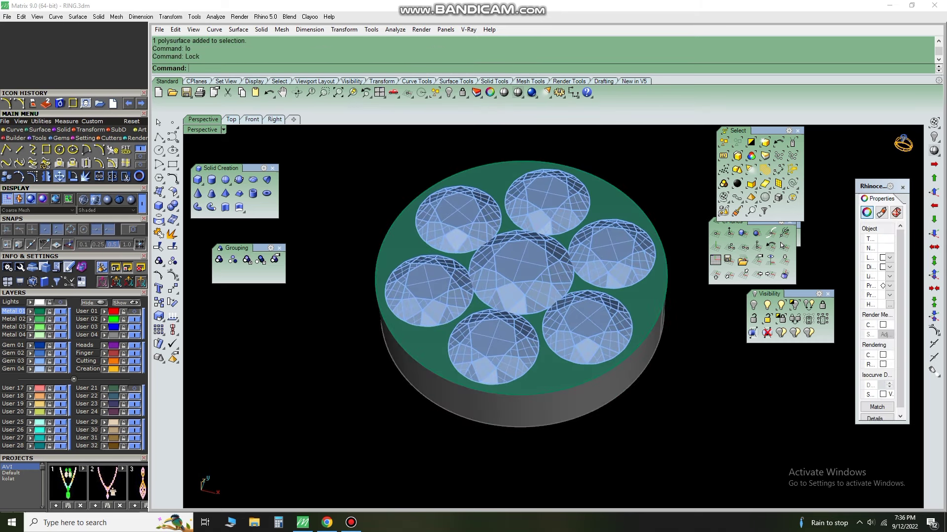
{"action": "key", "text": "ctrl+F1"}
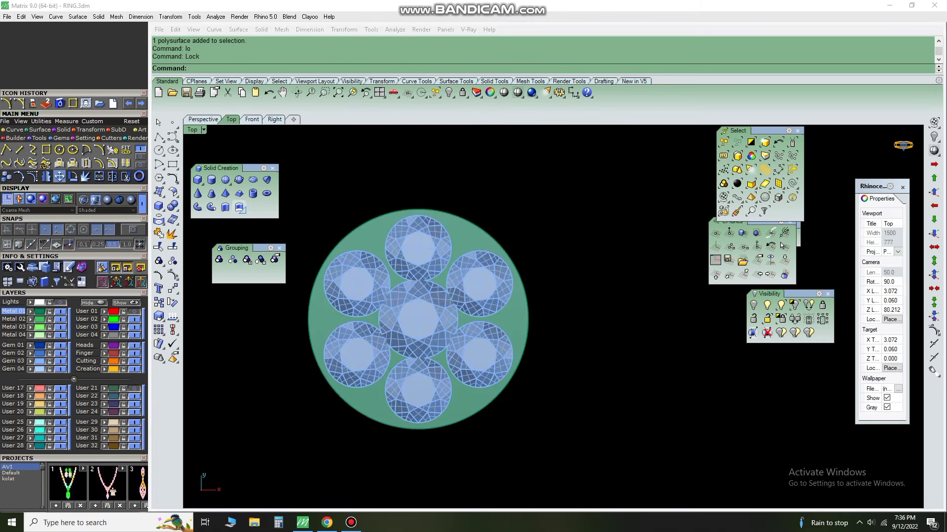
{"action": "scroll", "coordinate": [442, 308], "scroll_direction": "up", "scroll_amount": 3}
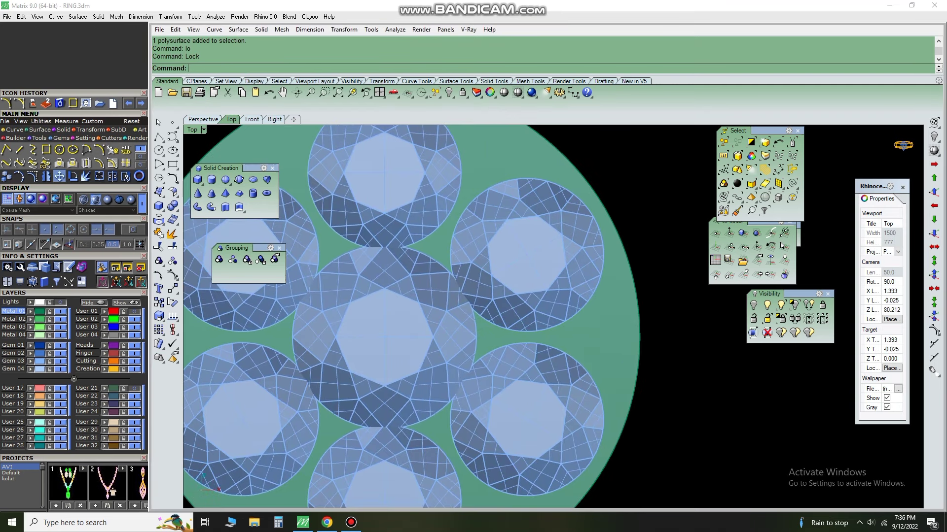
- Draw a horizontal line from the central gem past the outer edge, and switch to wireframe
{"action": "left_click", "coordinate": [383, 331]}
{"action": "scroll", "coordinate": [530, 368], "scroll_direction": "up", "scroll_amount": 1}
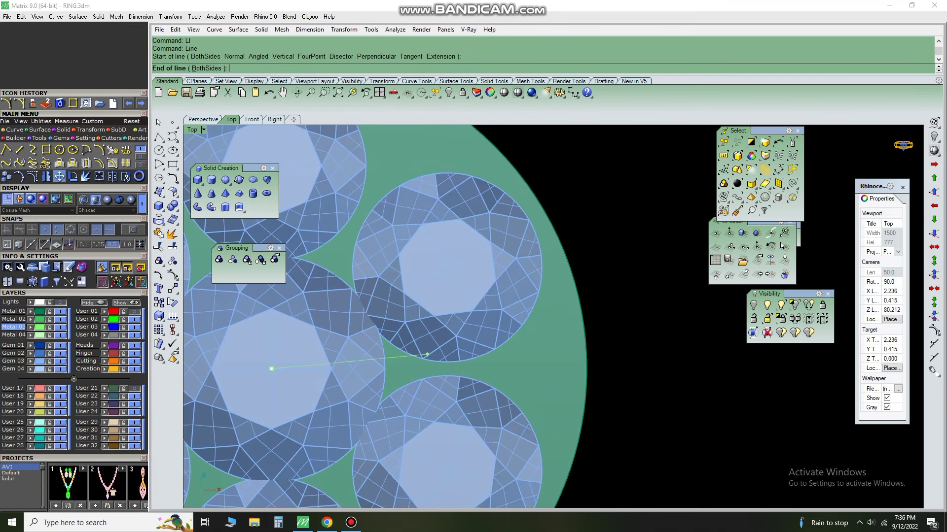
{"action": "left_click", "coordinate": [757, 370]}
{"action": "scroll", "coordinate": [715, 386], "scroll_direction": "down", "scroll_amount": 1}
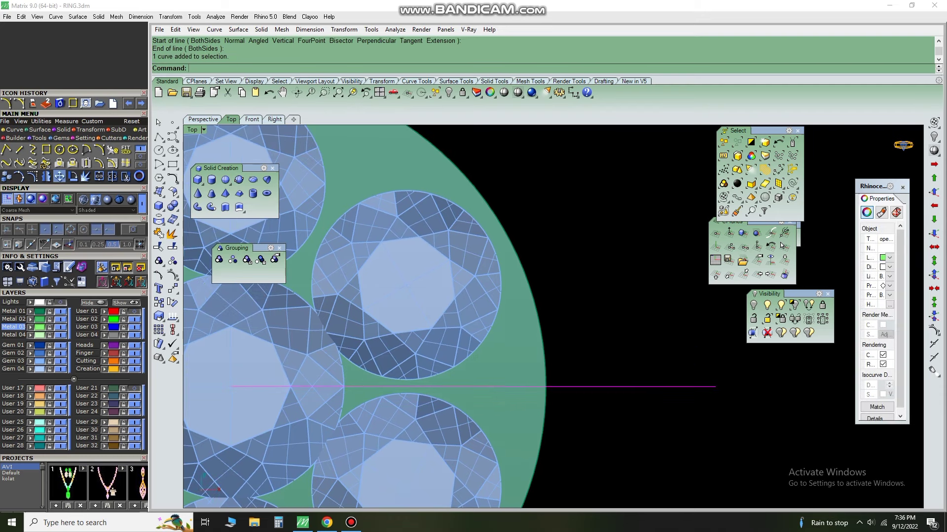
{"action": "key", "text": "ctrl+alt+w"}
{"action": "scroll", "coordinate": [545, 307], "scroll_direction": "down", "scroll_amount": 1}
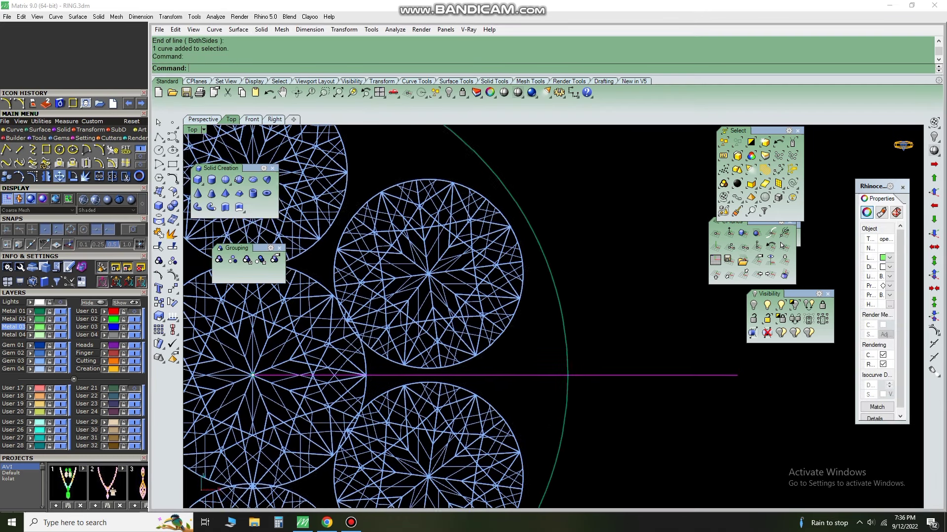
- Draw an angled line from the gap between gems out beyond the outer circle
{"action": "type", "text": "LI"}
{"action": "key", "text": "Return"}
{"action": "scroll", "coordinate": [546, 306], "scroll_direction": "up", "scroll_amount": 1}
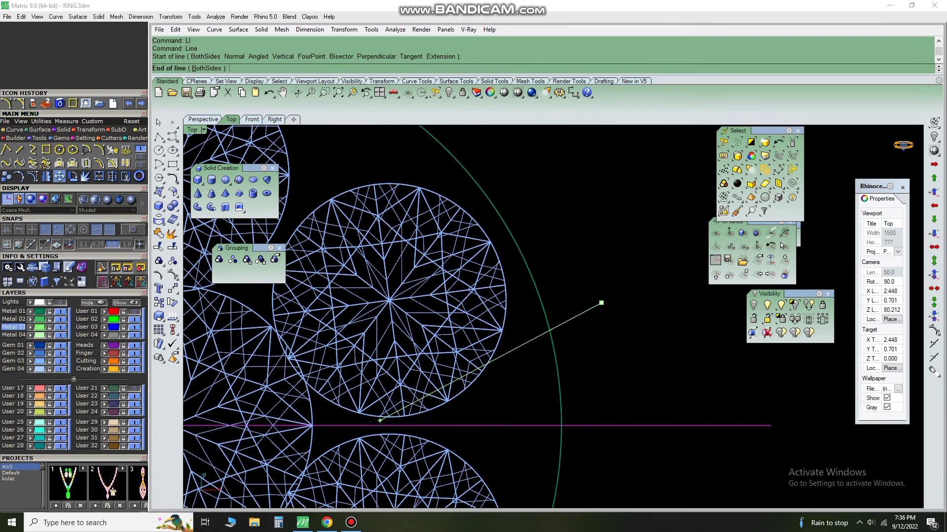
{"action": "key", "text": "Escape"}
{"action": "type", "text": "LI"}
{"action": "key", "text": "Return"}
{"action": "scroll", "coordinate": [388, 419], "scroll_direction": "up", "scroll_amount": 1}
{"action": "scroll", "coordinate": [388, 419], "scroll_direction": "up", "scroll_amount": 1}
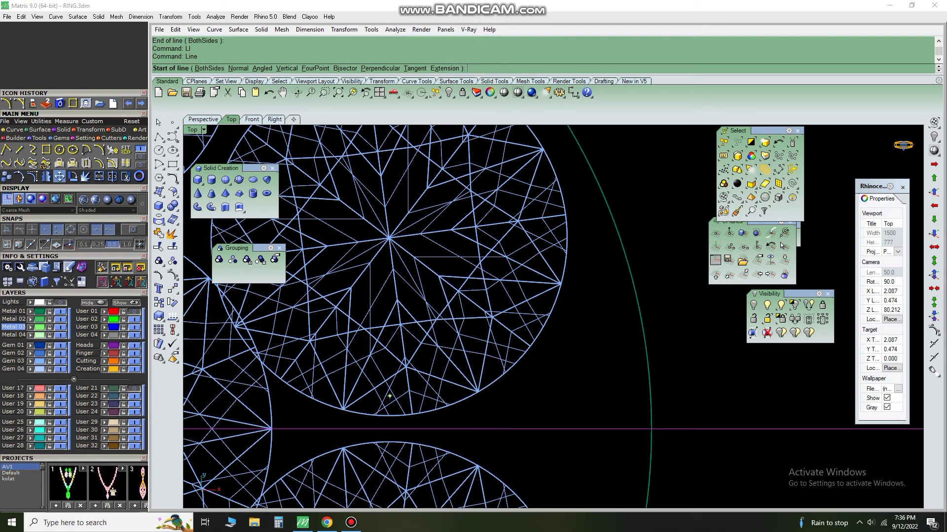
{"action": "left_click", "coordinate": [390, 396]}
{"action": "left_click", "coordinate": [644, 260]}
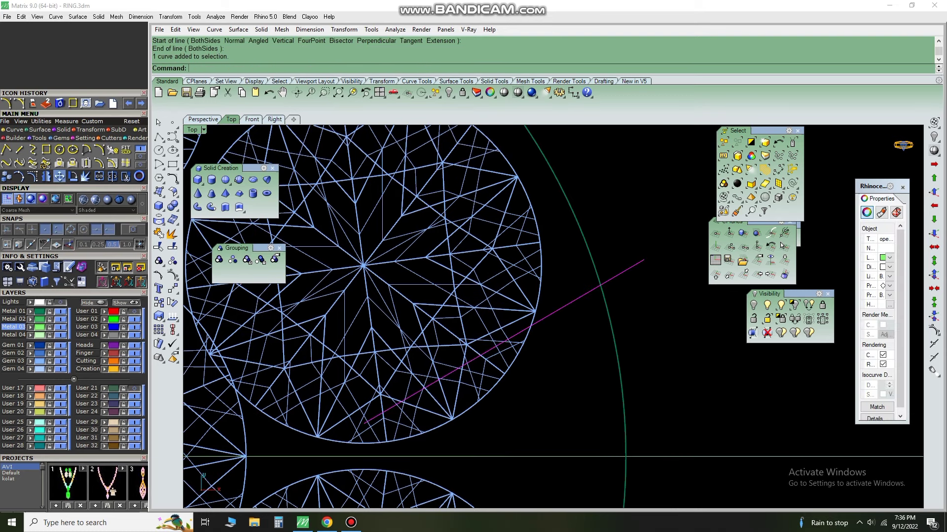
{"action": "scroll", "coordinate": [604, 239], "scroll_direction": "down", "scroll_amount": 4}
- Mirror a copy of the angled line across the horizontal line
{"action": "left_click", "coordinate": [567, 279]}
{"action": "type", "text": "MI"}
{"action": "key", "text": "Return"}
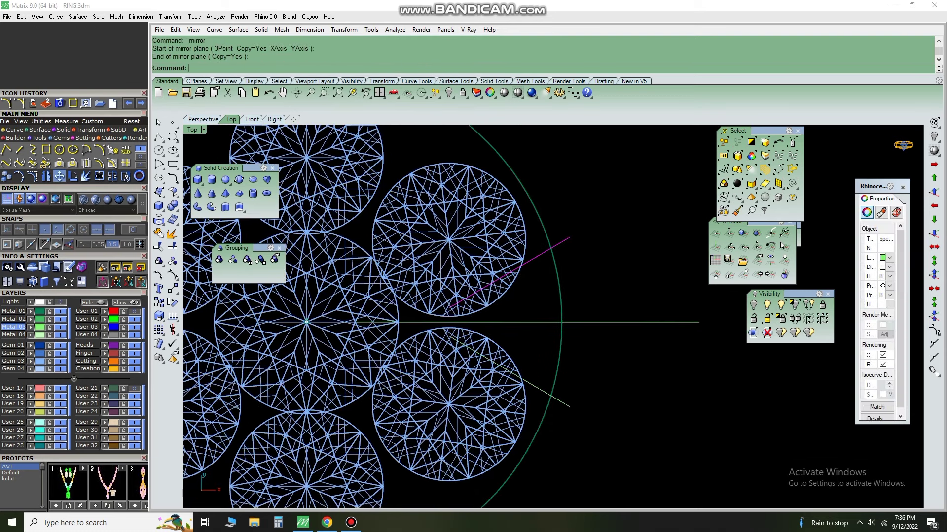
{"action": "scroll", "coordinate": [576, 293], "scroll_direction": "up", "scroll_amount": 3}
{"action": "key", "text": "ctrl+z"}
{"action": "scroll", "coordinate": [576, 293], "scroll_direction": "down", "scroll_amount": 2}
{"action": "scroll", "coordinate": [576, 294], "scroll_direction": "up", "scroll_amount": 2}
{"action": "key", "text": "Return"}
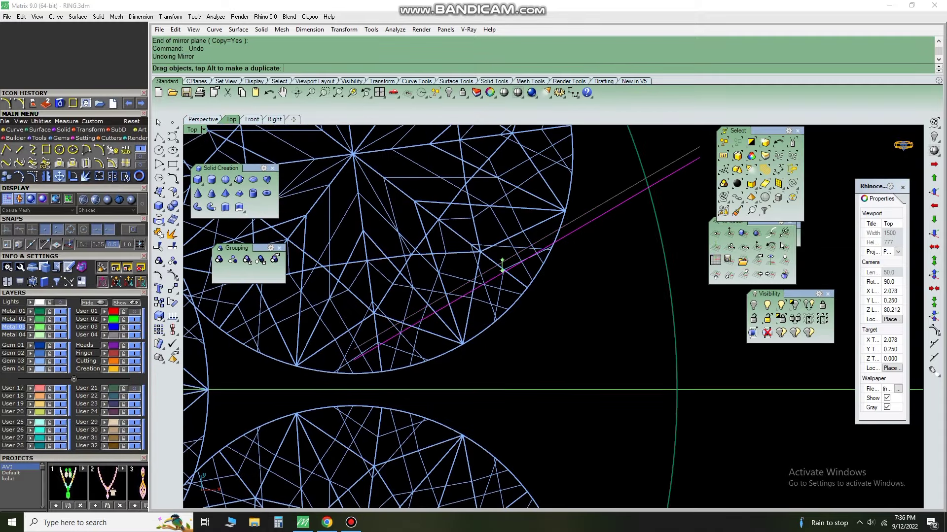
{"action": "left_click", "coordinate": [535, 380]}
{"action": "left_click", "coordinate": [769, 382]}
{"action": "scroll", "coordinate": [542, 345], "scroll_direction": "down", "scroll_amount": 2}
- Add a short line between two gems, join the guide lines, and delete the unwanted curve
{"action": "type", "text": "l"}
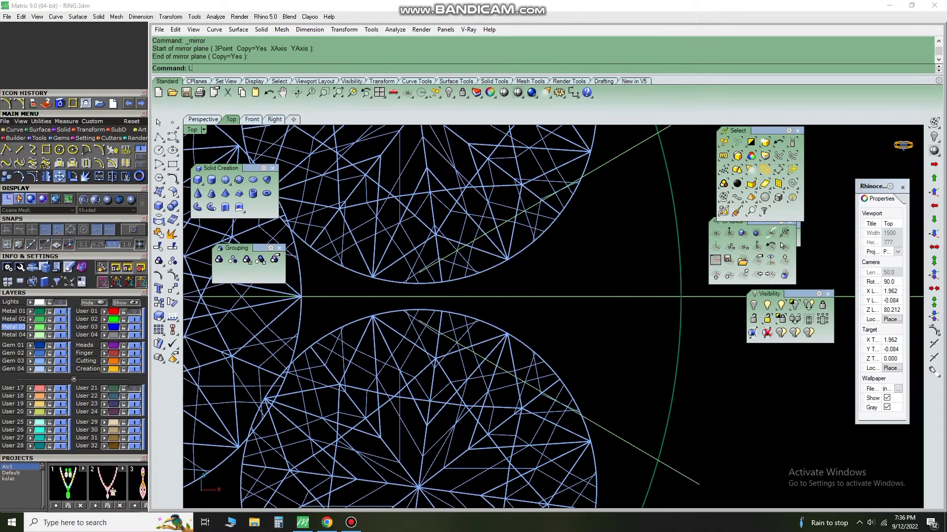
{"action": "key", "text": "Return"}
{"action": "scroll", "coordinate": [429, 296], "scroll_direction": "up", "scroll_amount": 3}
{"action": "left_click", "coordinate": [428, 274]}
{"action": "scroll", "coordinate": [423, 350], "scroll_direction": "down", "scroll_amount": 4}
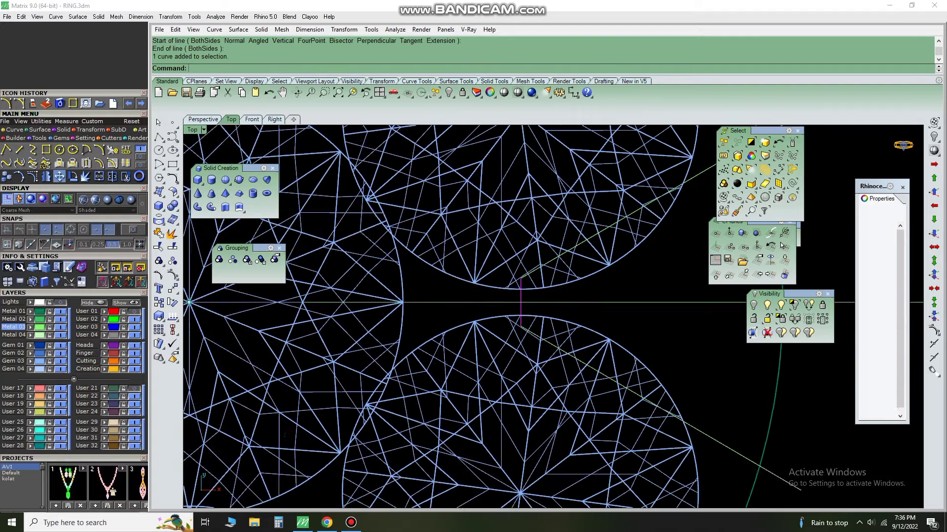
{"action": "scroll", "coordinate": [424, 350], "scroll_direction": "down", "scroll_amount": 4}
{"action": "key", "text": "ctrl+a"}
{"action": "type", "text": "join"}
{"action": "key", "text": "Return"}
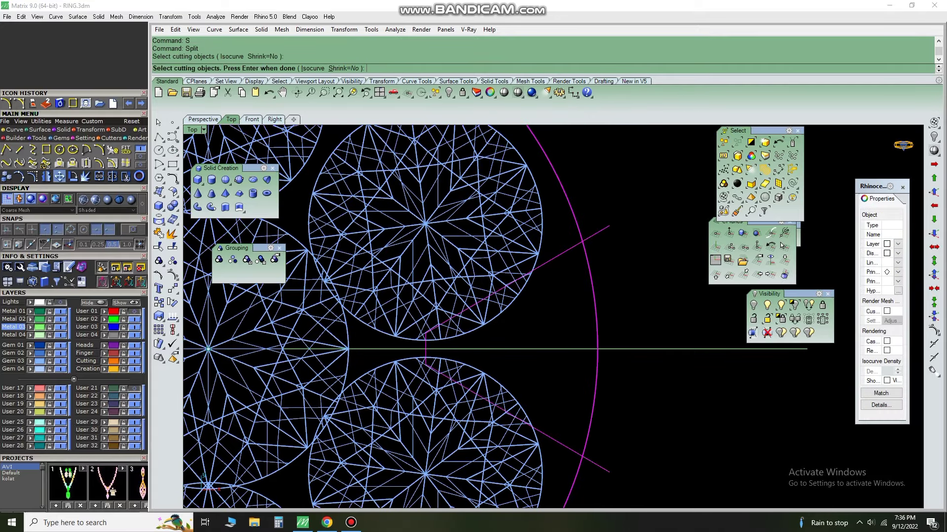
{"action": "key", "text": "Delete"}
{"action": "scroll", "coordinate": [552, 315], "scroll_direction": "down", "scroll_amount": 2}
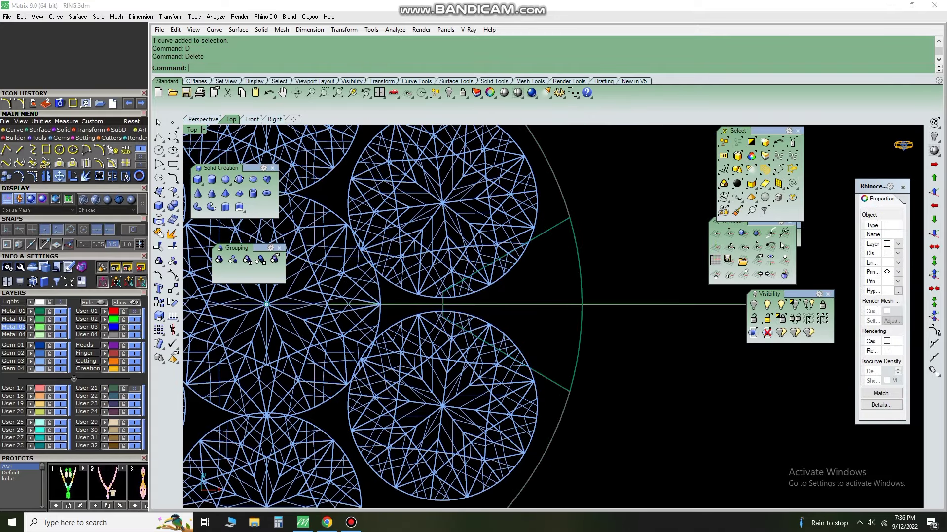
{"action": "key", "text": "ctrl+F4"}
- Scale the green rim wedge surface in one direction with Scale1D, undoing an accidental move
{"action": "left_click", "coordinate": [592, 306]}
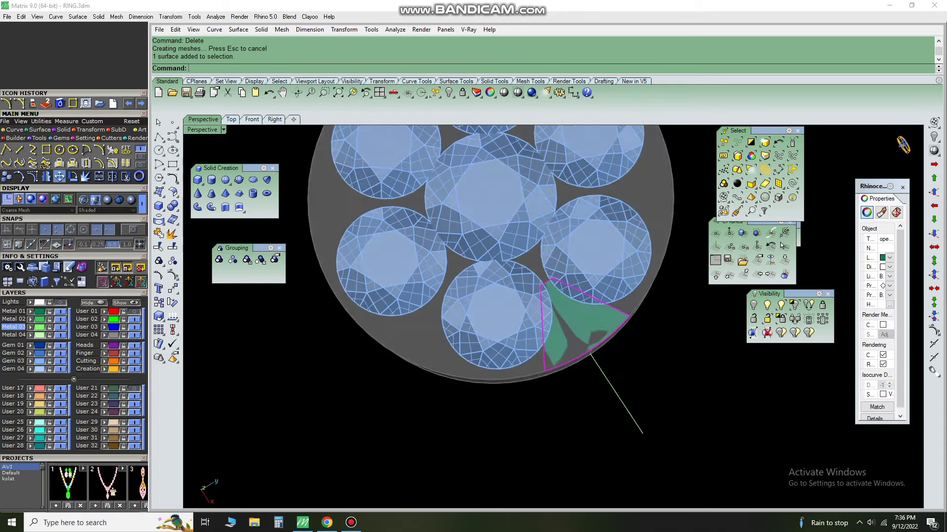
{"action": "right_click_drag", "start_coordinate": [567, 320], "coordinate": [582, 345]}
{"action": "scroll", "coordinate": [590, 338], "scroll_direction": "up", "scroll_amount": 3}
{"action": "type", "text": "1D"}
{"action": "key", "text": "Return"}
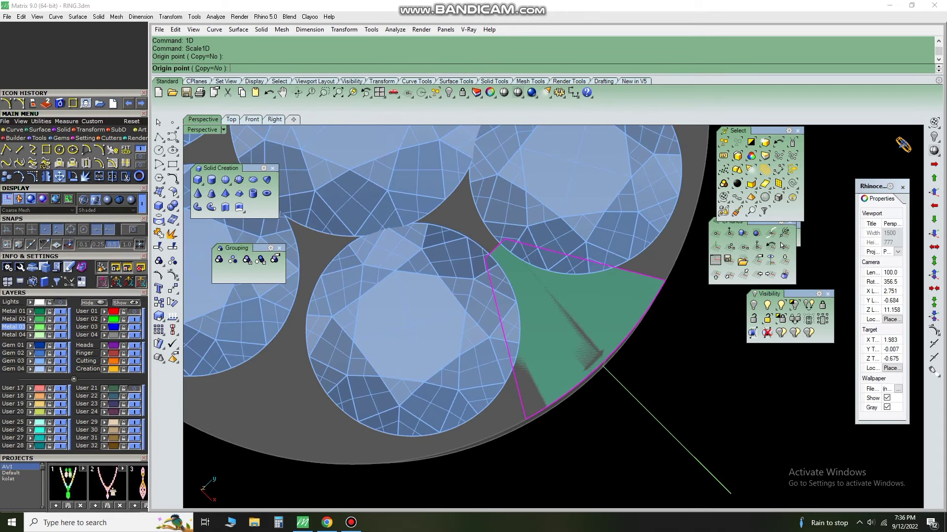
{"action": "scroll", "coordinate": [591, 356], "scroll_direction": "up", "scroll_amount": 2}
{"action": "right_click_drag", "start_coordinate": [606, 366], "coordinate": [574, 380]}
{"action": "key", "text": "Escape"}
{"action": "key", "text": "Return"}
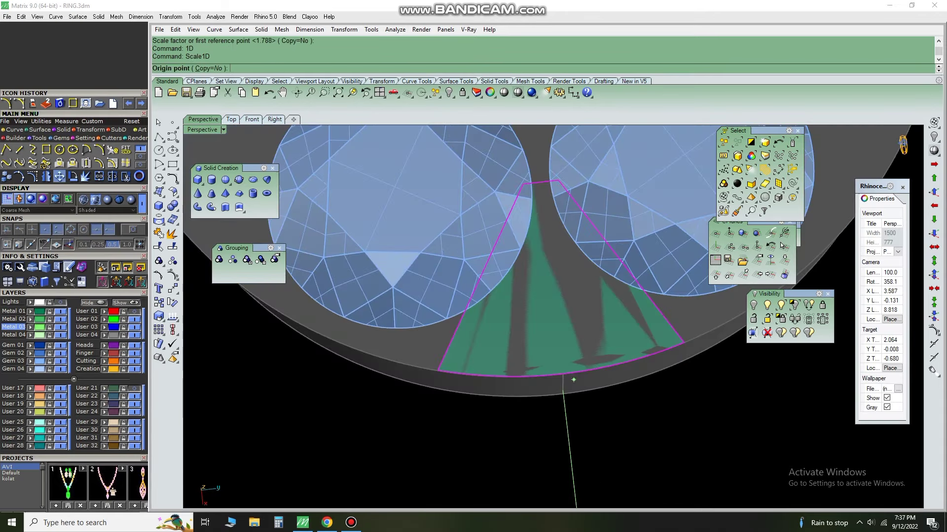
{"action": "key", "text": "Escape"}
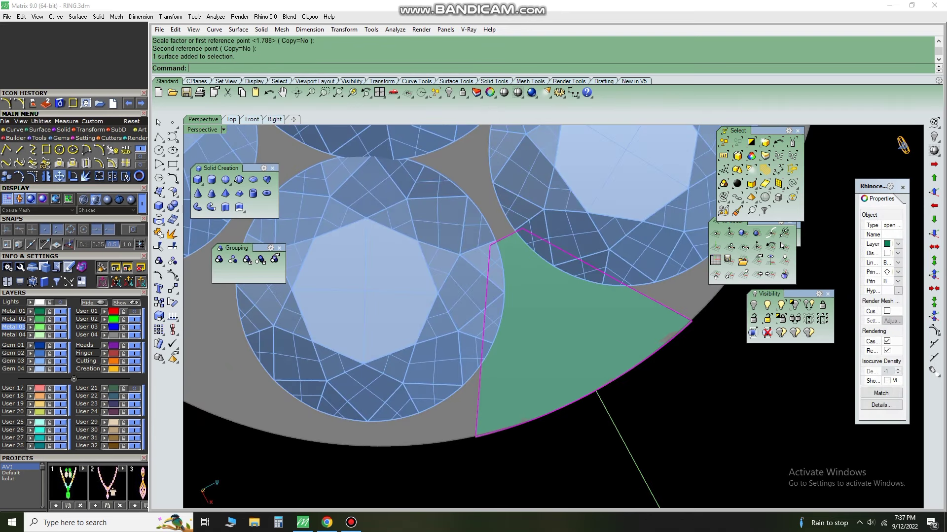
{"action": "mouse_move", "coordinate": [551, 281]}
{"action": "right_mouse_down"}
{"action": "mouse_move", "coordinate": [606, 377]}
{"action": "mouse_move", "coordinate": [552, 276]}
{"action": "right_mouse_up"}
{"action": "key", "text": "ctrl+z"}
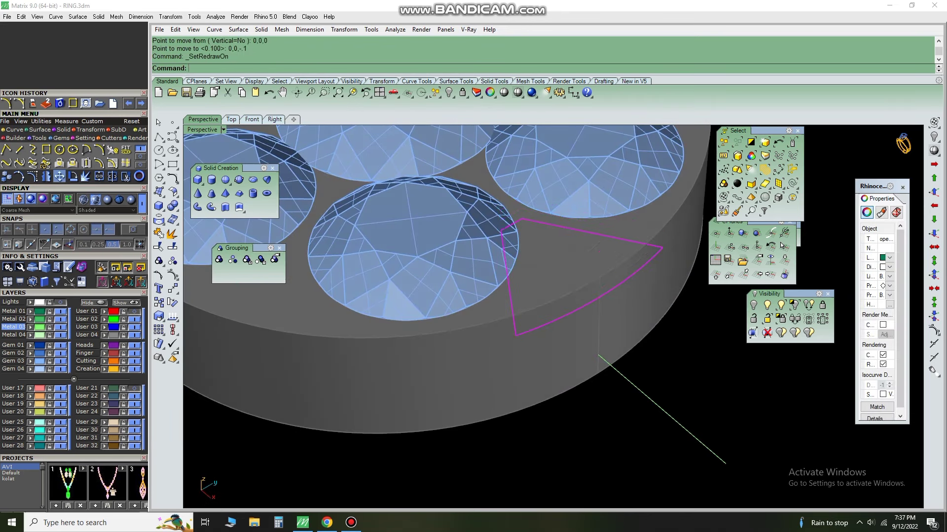
{"action": "key", "text": "ctrl+z"}
- Extrude the wedge surface into a solid and Scale1D its height
{"action": "right_click", "coordinate": [239, 207]}
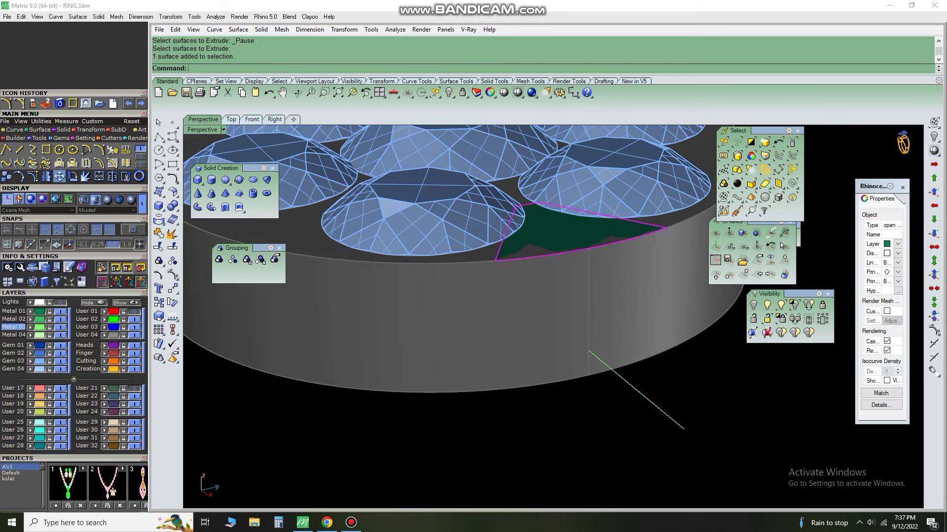
{"action": "left_click", "coordinate": [557, 224]}
{"action": "key", "text": "Return"}
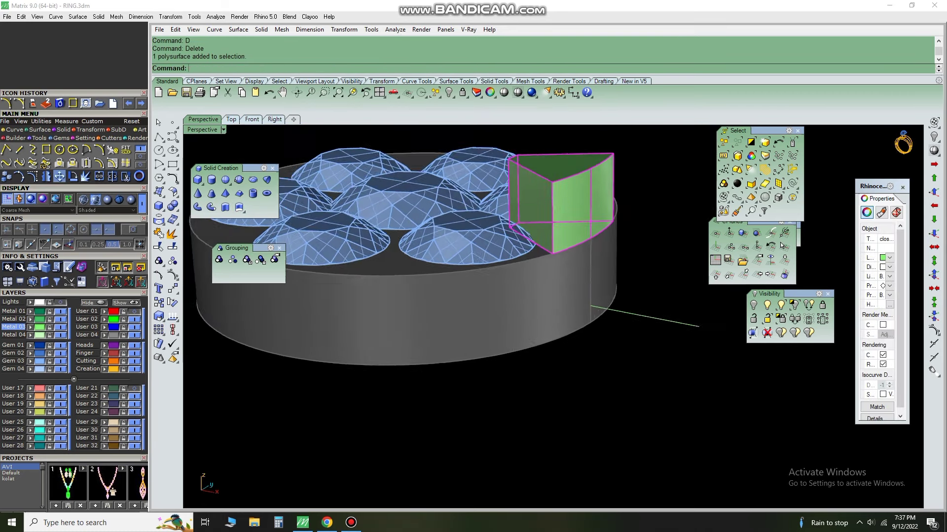
{"action": "right_click_drag", "start_coordinate": [556, 224], "coordinate": [542, 276]}
{"action": "type", "text": "1D"}
{"action": "key", "text": "Return"}
{"action": "left_click", "coordinate": [578, 156]}
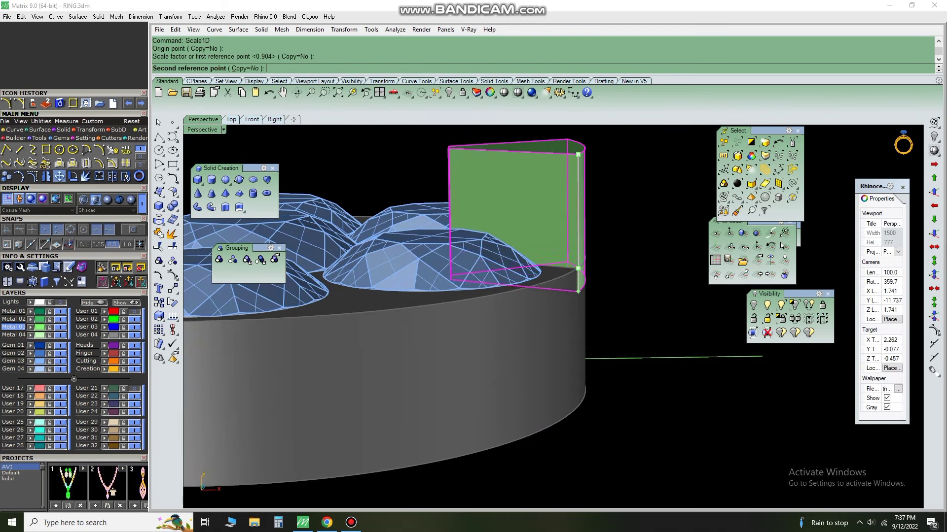
- Fillet the solid's vertical edges and group the rounded prong
{"action": "type", "text": "FI"}
{"action": "key", "text": "Return"}
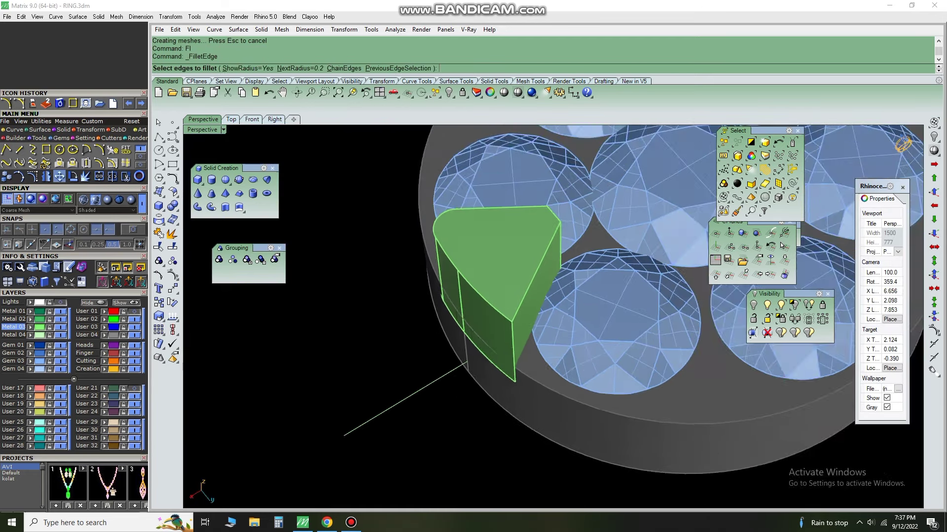
{"action": "key", "text": "Return"}
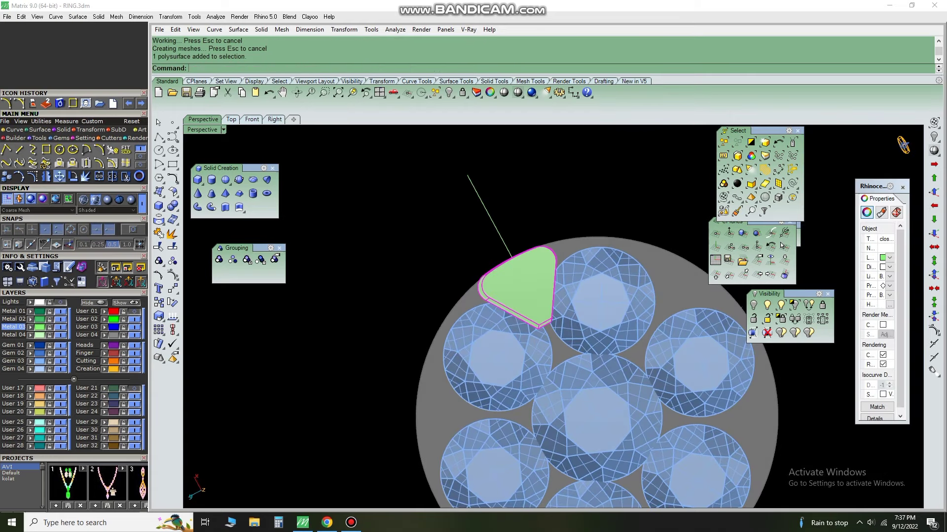
{"action": "type", "text": "G"}
{"action": "key", "text": "Return"}
{"action": "key", "text": "Return"}
- Polar-array the prong into six copies over 360° around the ring centre
{"action": "type", "text": "ar"}
{"action": "key", "text": "Return"}
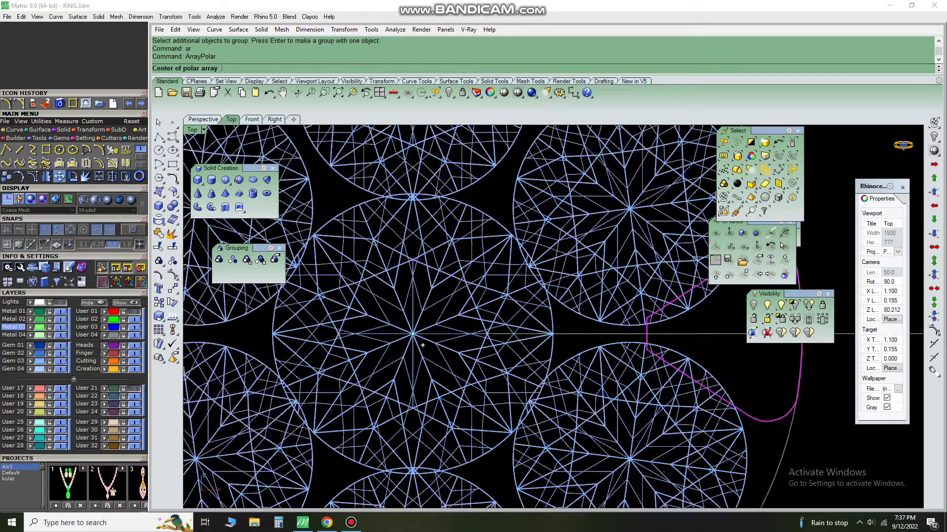
{"action": "scroll", "coordinate": [397, 331], "scroll_direction": "up", "scroll_amount": 3}
{"action": "left_click", "coordinate": [397, 332]}
{"action": "scroll", "coordinate": [397, 332], "scroll_direction": "down", "scroll_amount": 3}
{"action": "key", "text": "Return"}
{"action": "key", "text": "Return"}
{"action": "key", "text": "Return"}
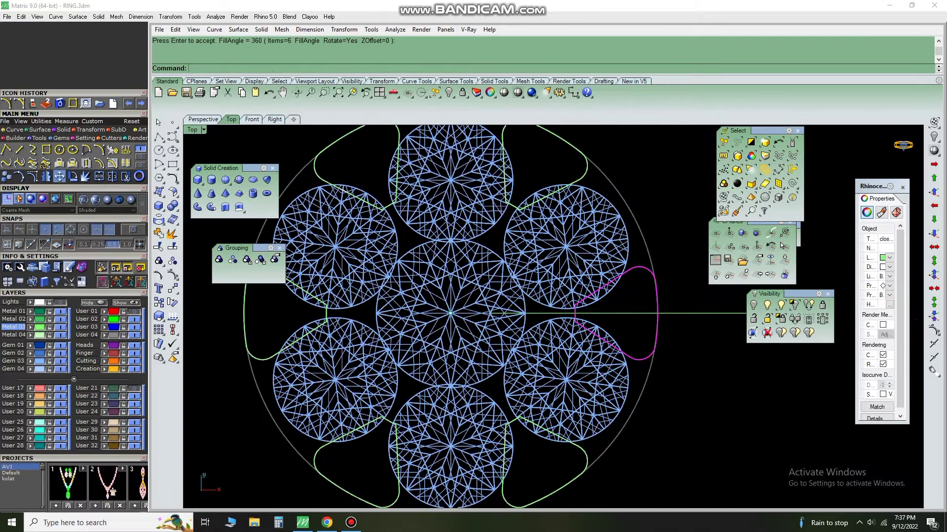
{"action": "scroll", "coordinate": [552, 315], "scroll_direction": "down", "scroll_amount": 2}
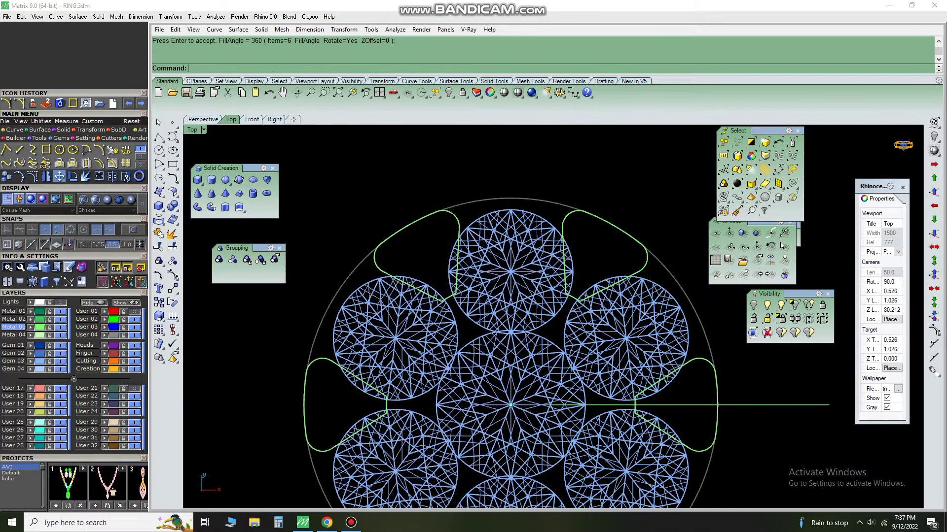
{"action": "scroll", "coordinate": [394, 345], "scroll_direction": "up", "scroll_amount": 2}
{"action": "scroll", "coordinate": [394, 346], "scroll_direction": "up", "scroll_amount": 1}
- Select the prong copies and nudge them down onto the base
{"action": "left_click", "coordinate": [202, 120]}
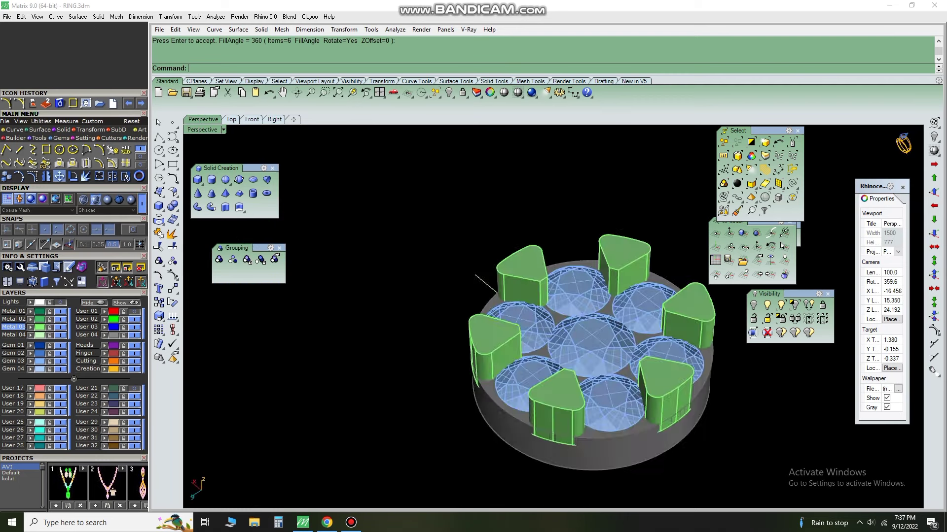
{"action": "right_click_drag", "start_coordinate": [542, 345], "coordinate": [543, 306]}
{"action": "left_click", "coordinate": [474, 310]}
{"action": "left_click", "coordinate": [530, 268], "text": "shift"}
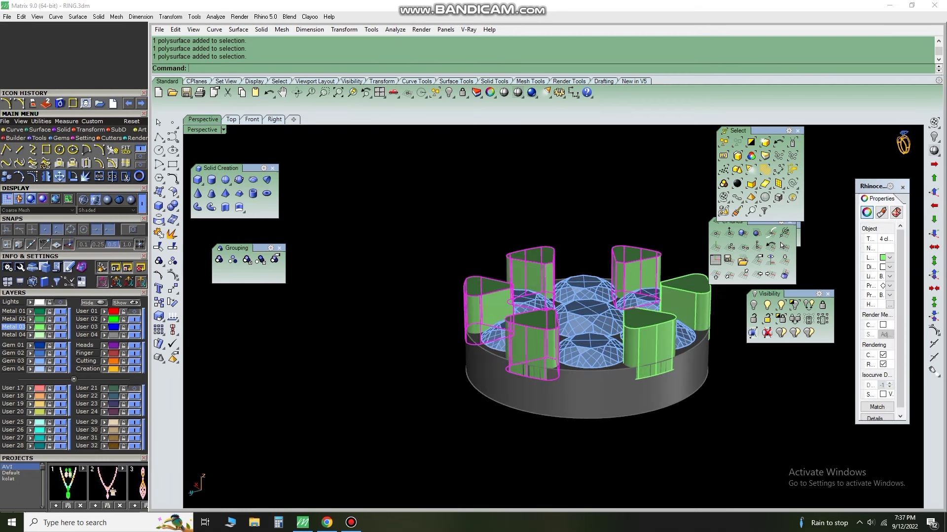
{"action": "key", "text": "Down"}
{"action": "key", "text": "Down"}
{"action": "key", "text": "Escape"}
{"action": "key", "text": "Up"}
{"action": "key", "text": "Up"}
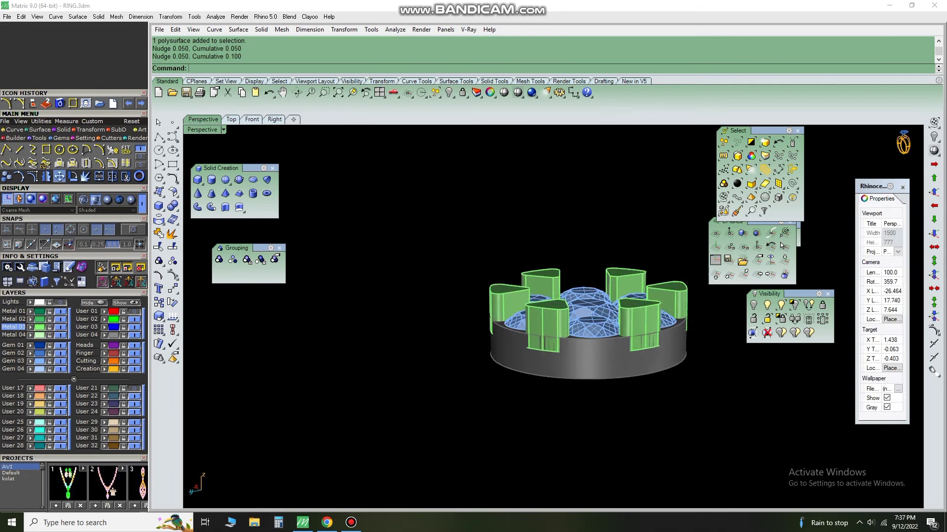
{"action": "key", "text": "Up"}
{"action": "key", "text": "Up"}
{"action": "key", "text": "Up"}
{"action": "key", "text": "Up"}
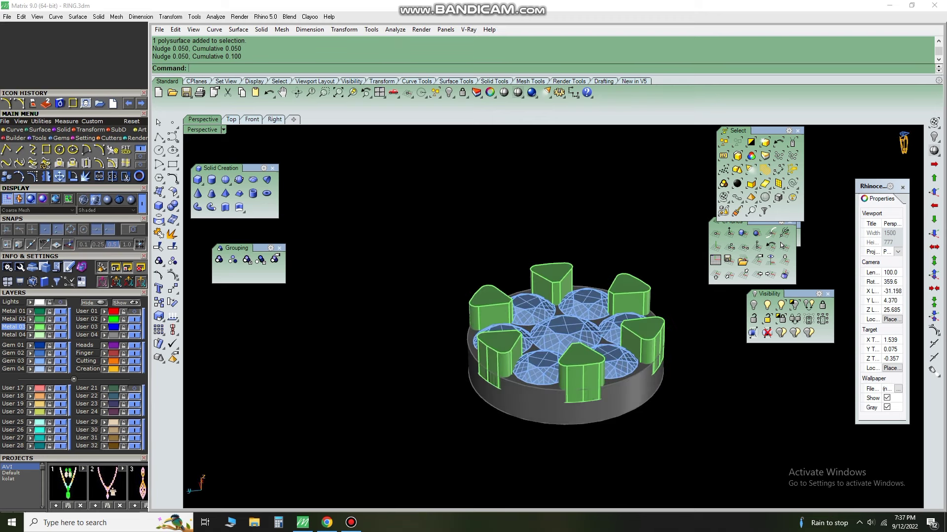
{"action": "key", "text": "ctrl+z"}
{"action": "key", "text": "ctrl+z"}
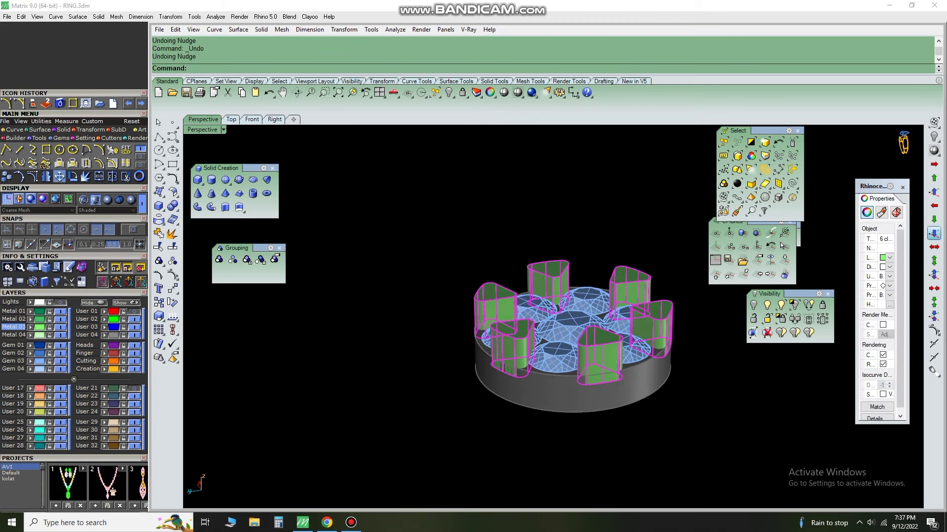
{"action": "key", "text": "alt+Page_Down"}
{"action": "key", "text": "Escape"}
{"action": "key", "text": "Up"}
{"action": "key", "text": "Up"}
{"action": "key", "text": "Up"}
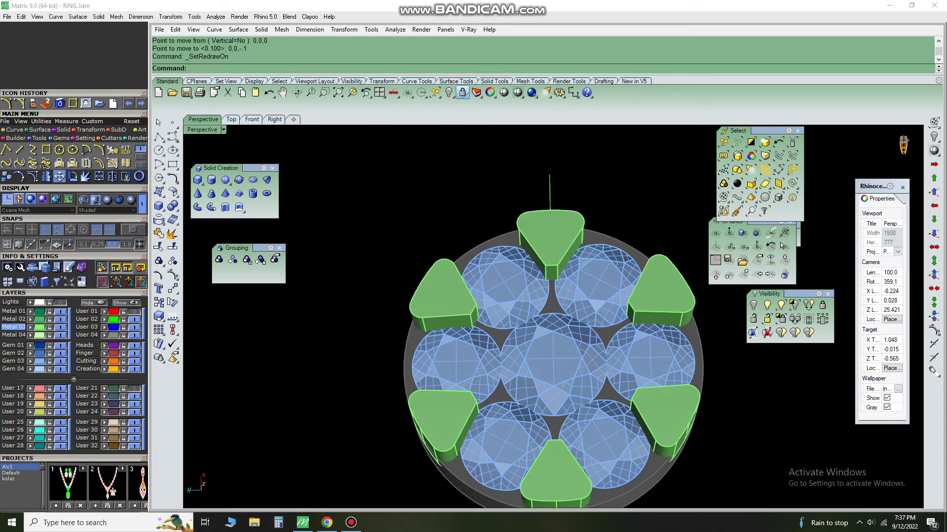
- Unlock the base disc and delete it
{"action": "key", "text": "Down"}
{"action": "key", "text": "ctrl+alt+l"}
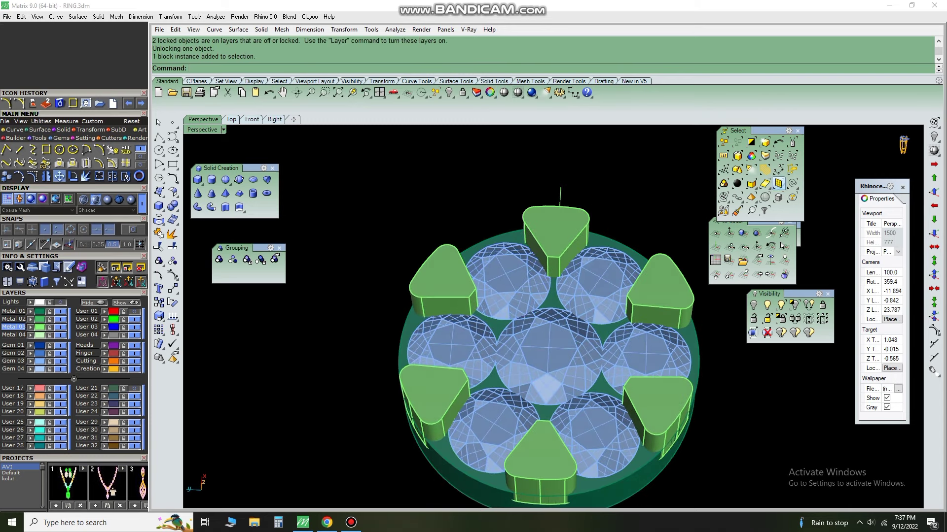
{"action": "type", "text": "D"}
{"action": "key", "text": "Return"}
{"action": "key", "text": "Page_Down"}
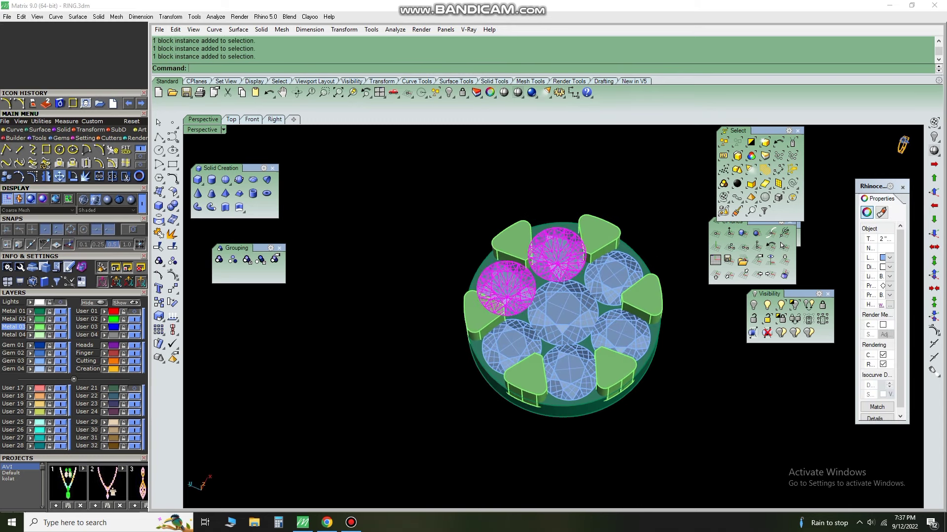
{"action": "key", "text": "Up"}
{"action": "key", "text": "Escape"}
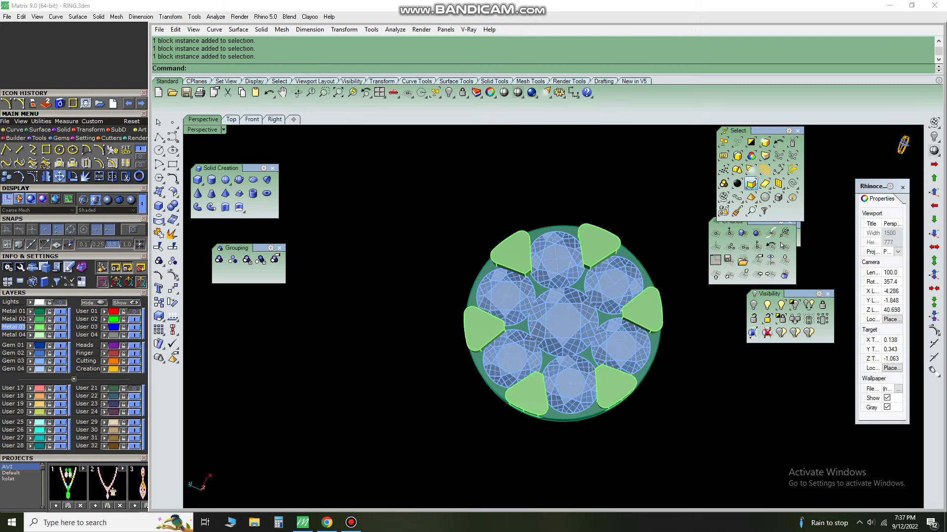
- Generate Gem Cutters for the selected outer gems and Boolean the seats out of the base
{"action": "left_click", "coordinate": [750, 182]}
{"action": "scroll", "coordinate": [562, 321], "scroll_direction": "up", "scroll_amount": 3}
{"action": "left_click", "coordinate": [473, 278]}
{"action": "left_click", "coordinate": [484, 374], "text": "shift"}
{"action": "left_click", "coordinate": [574, 413], "text": "shift"}
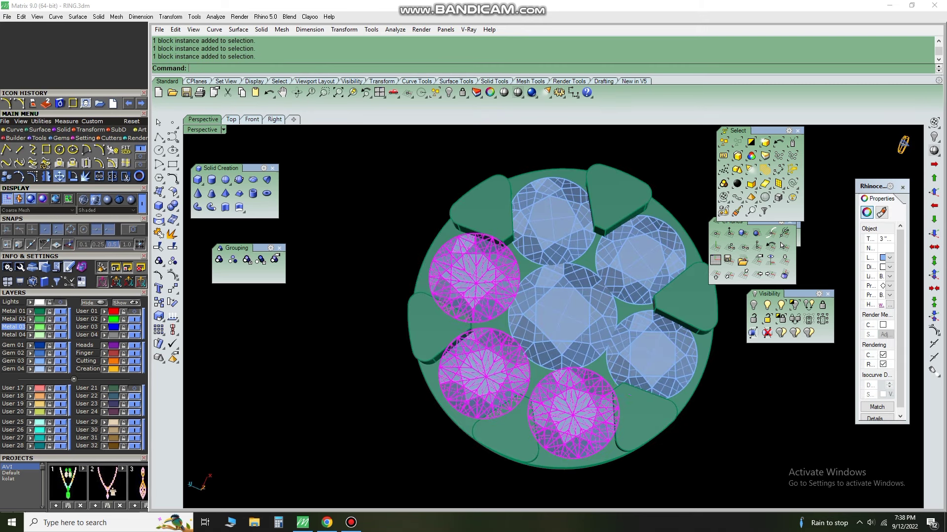
{"action": "key", "text": "F6"}
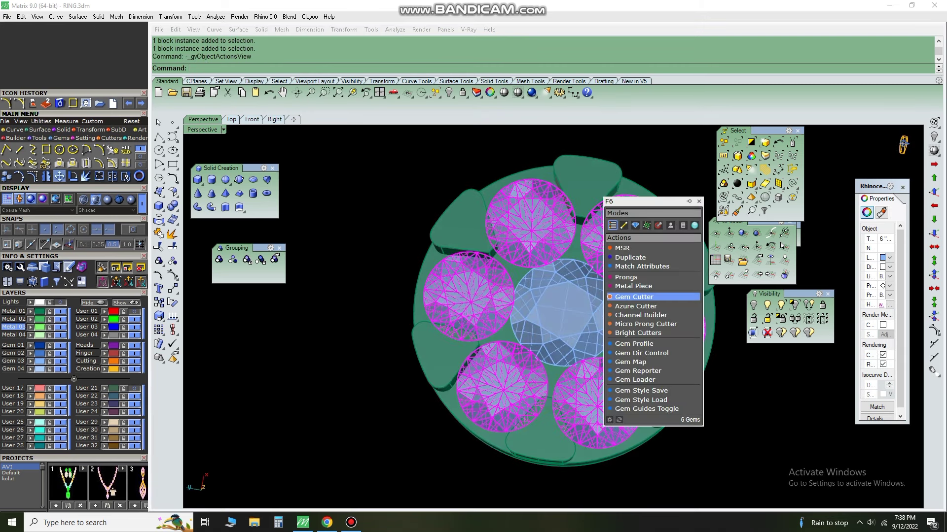
{"action": "left_click", "coordinate": [634, 297]}
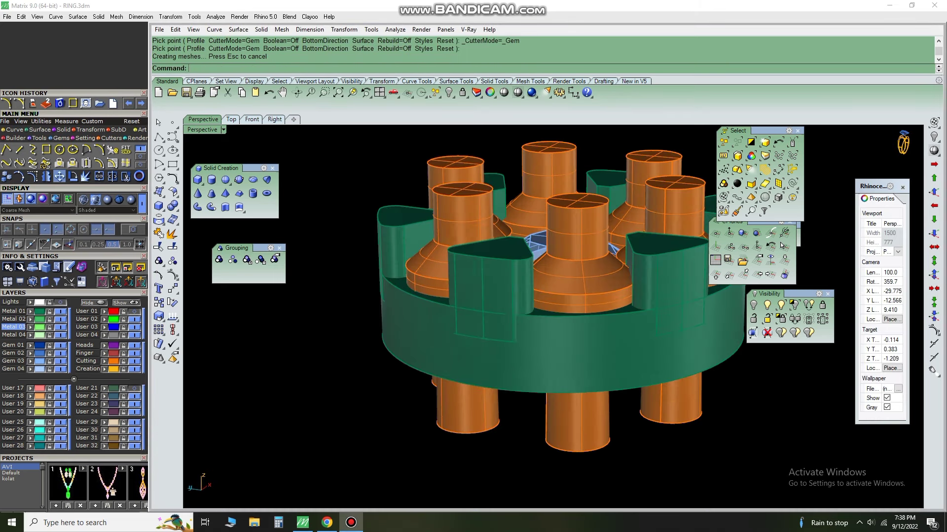
{"action": "left_click", "coordinate": [933, 234]}
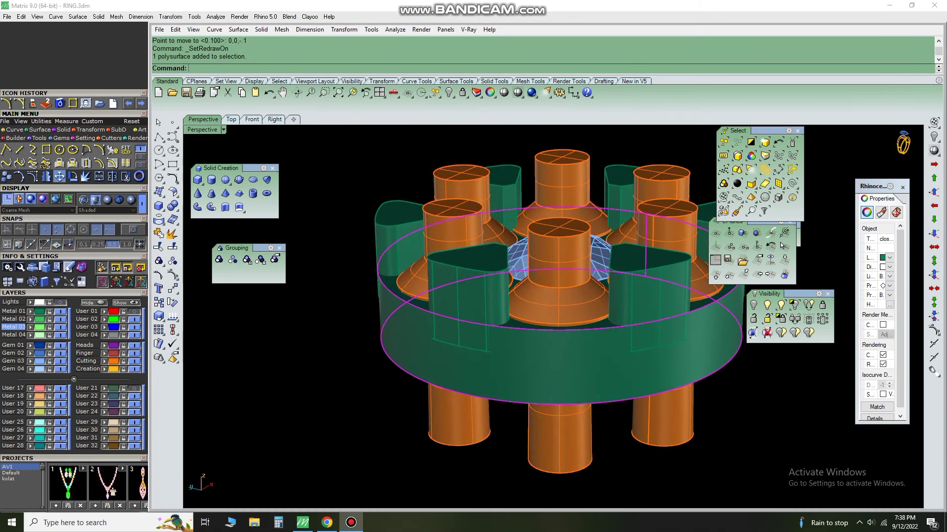
{"action": "key", "text": "Return"}
- Build a Gem Cutter beneath the centre gem, restoring it after an accidental delete
{"action": "mouse_move", "coordinate": [553, 395]}
{"action": "right_mouse_down"}
{"action": "mouse_move", "coordinate": [553, 295]}
{"action": "mouse_move", "coordinate": [552, 370]}
{"action": "right_mouse_up"}
{"action": "left_click", "coordinate": [518, 384]}
{"action": "type", "text": "D"}
{"action": "key", "text": "Return"}
{"action": "key", "text": "ctrl+z"}
{"action": "key", "text": "F6"}
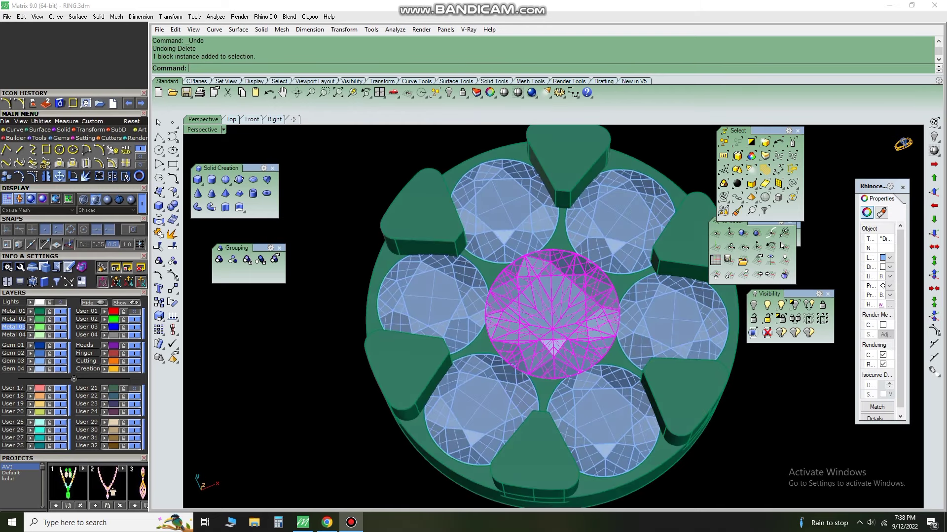
{"action": "left_click", "coordinate": [603, 391]}
{"action": "right_click_drag", "start_coordinate": [602, 391], "coordinate": [603, 320]}
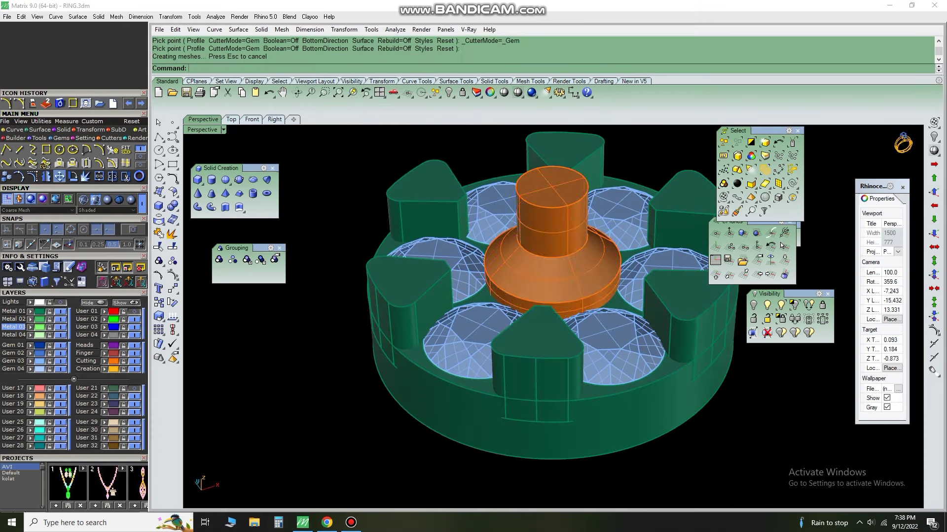
{"action": "key", "text": "ctrl+F1"}
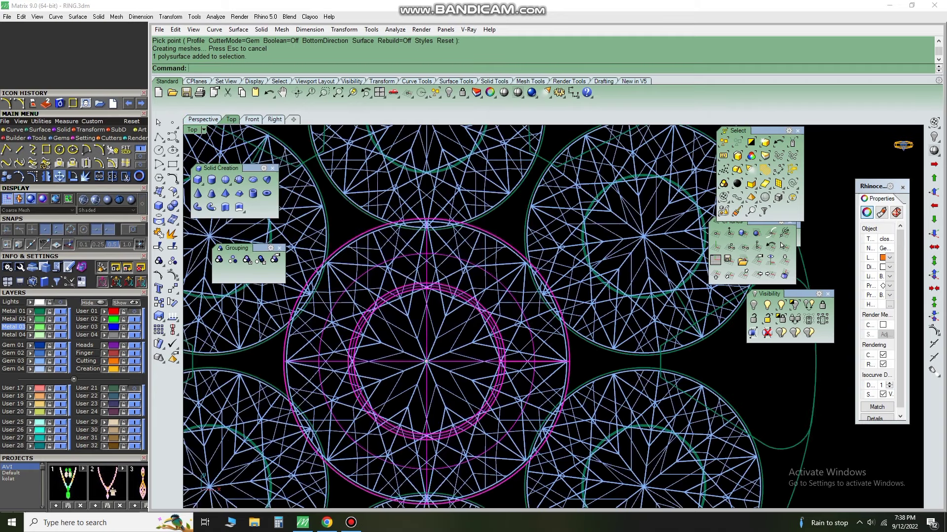
- Resize the centre stone cutter circles and switch to the Perspective view
{"action": "key", "text": "s"}
{"action": "scroll", "coordinate": [427, 358], "scroll_direction": "up", "scroll_amount": 2}
{"action": "left_click", "coordinate": [438, 384]}
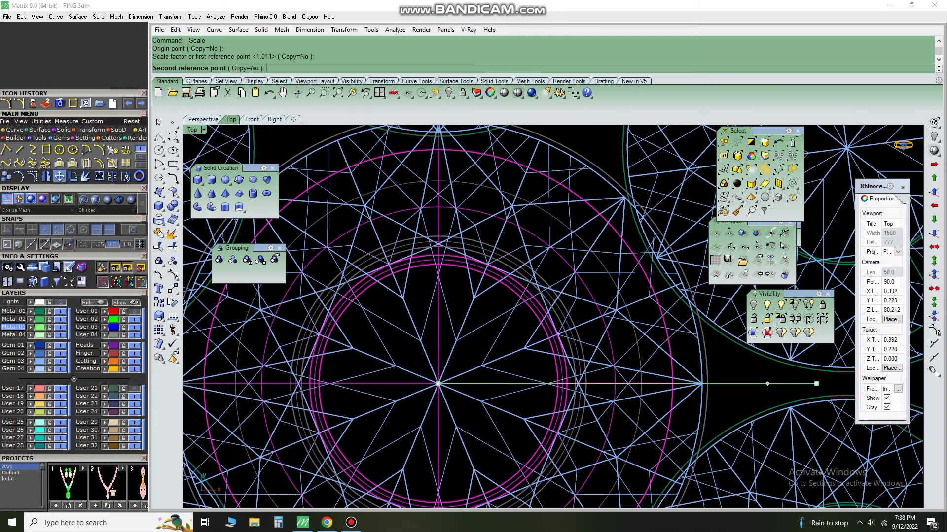
{"action": "left_click", "coordinate": [813, 387]}
{"action": "scroll", "coordinate": [409, 444], "scroll_direction": "down", "scroll_amount": 2}
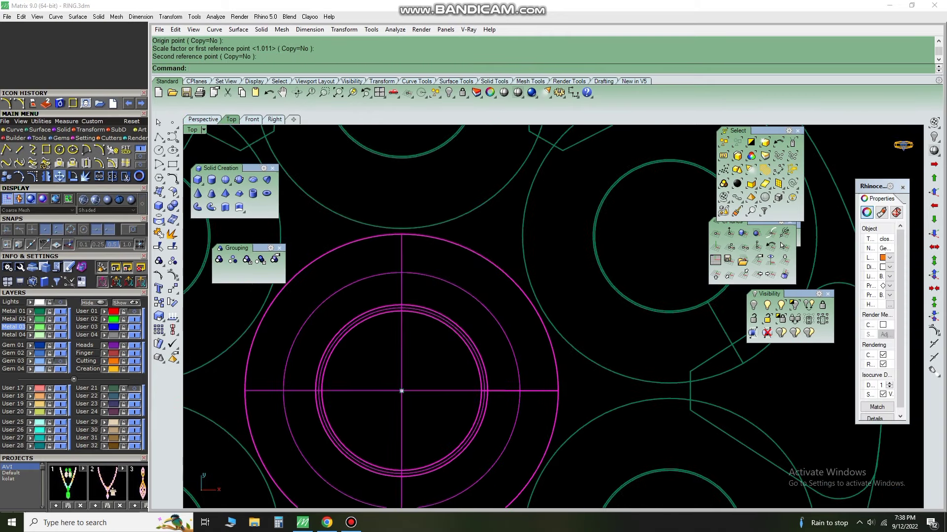
{"action": "key", "text": "ctrl+F4"}
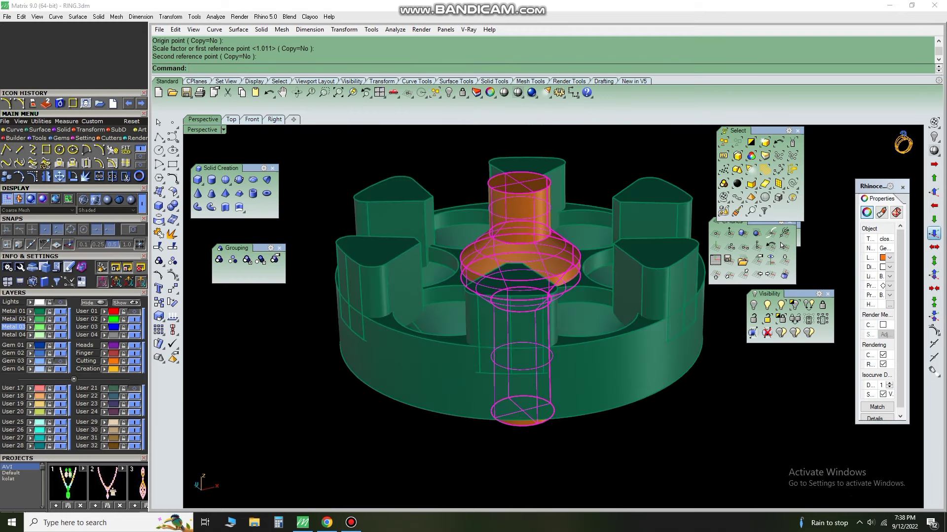
{"action": "key", "text": "ctrl+z"}
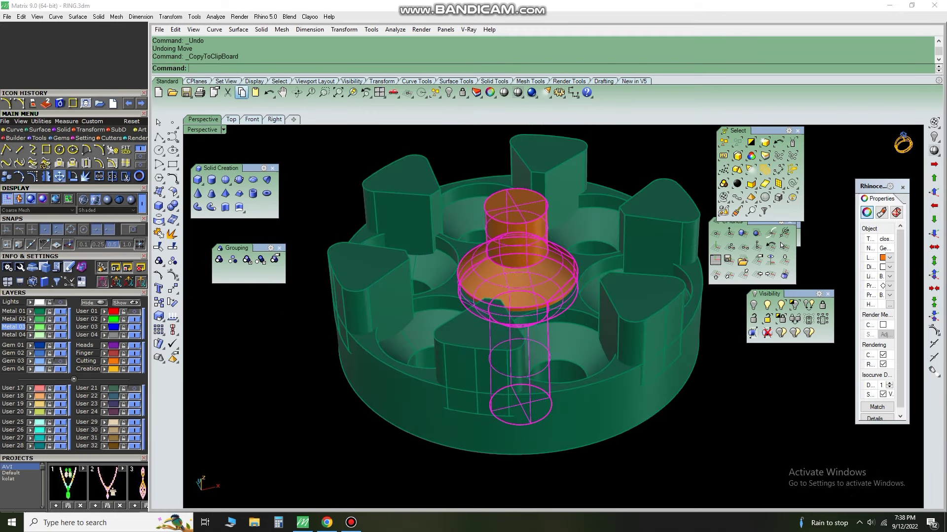
- Paste the cutters and subtract them from the cluster base with BooleanDifference (DD)
{"action": "left_click", "coordinate": [255, 93]}
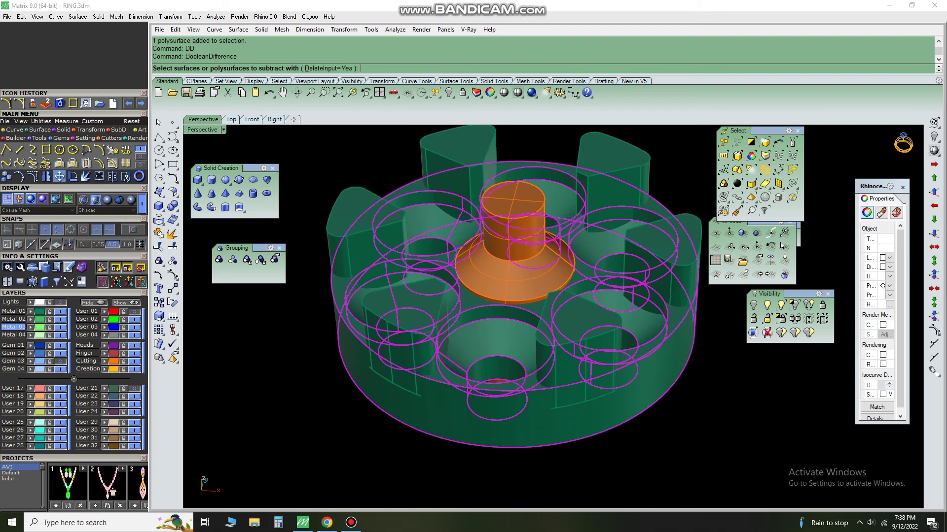
{"action": "left_click", "coordinate": [514, 306]}
{"action": "key", "text": "Return"}
{"action": "key", "text": "Delete"}
{"action": "key", "text": "ctrl+z"}
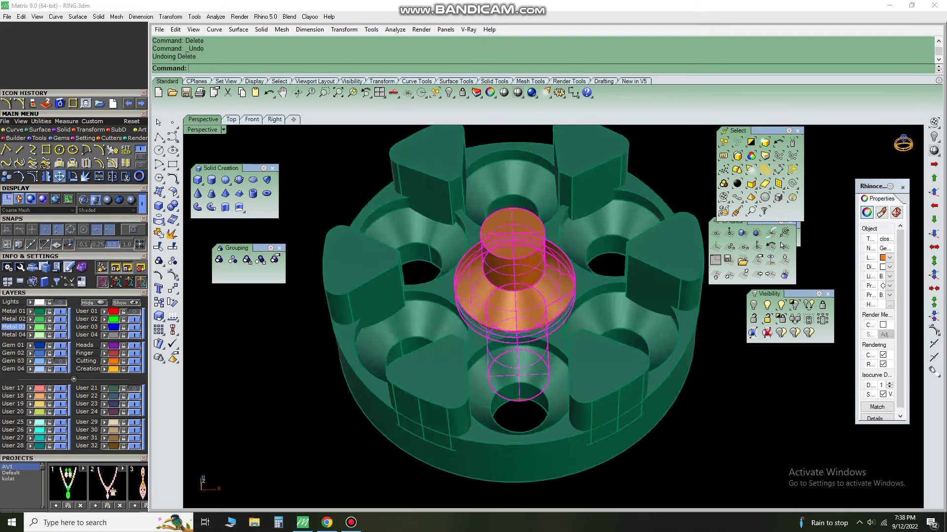
{"action": "left_click", "coordinate": [933, 233]}
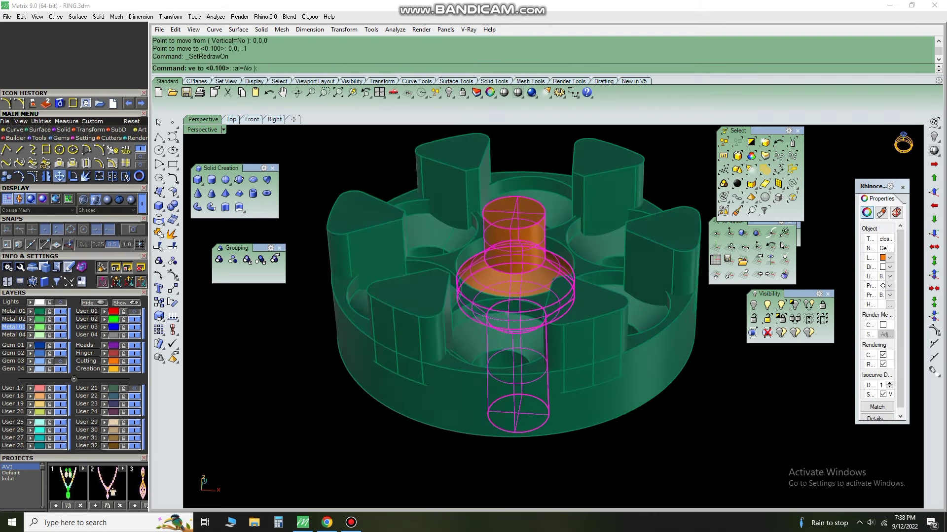
{"action": "type", "text": "DD"}
{"action": "key", "text": "Return"}
{"action": "key", "text": "Return"}
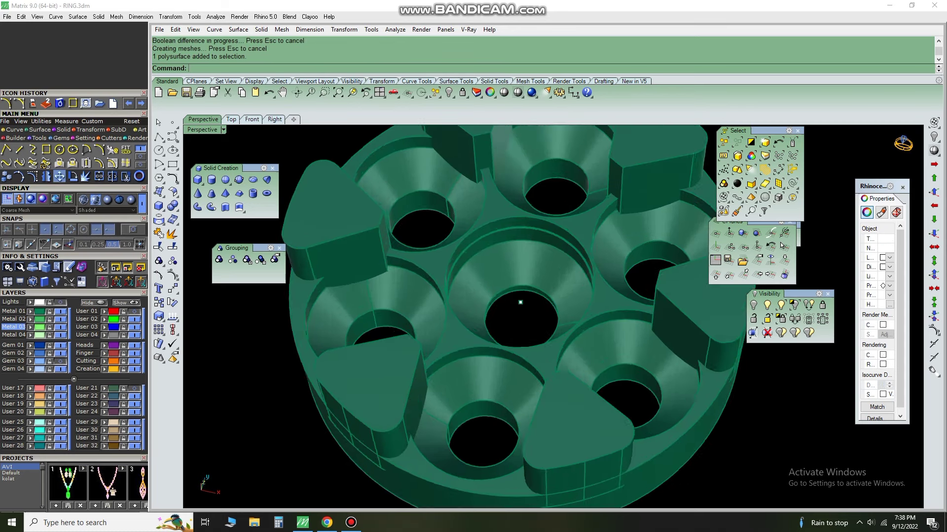
- Extract the base's bottom face, lock everything else, and duplicate the central hole edge
{"action": "left_click", "coordinate": [521, 330]}
{"action": "key", "text": "Return"}
{"action": "key", "text": "ctrl+i"}
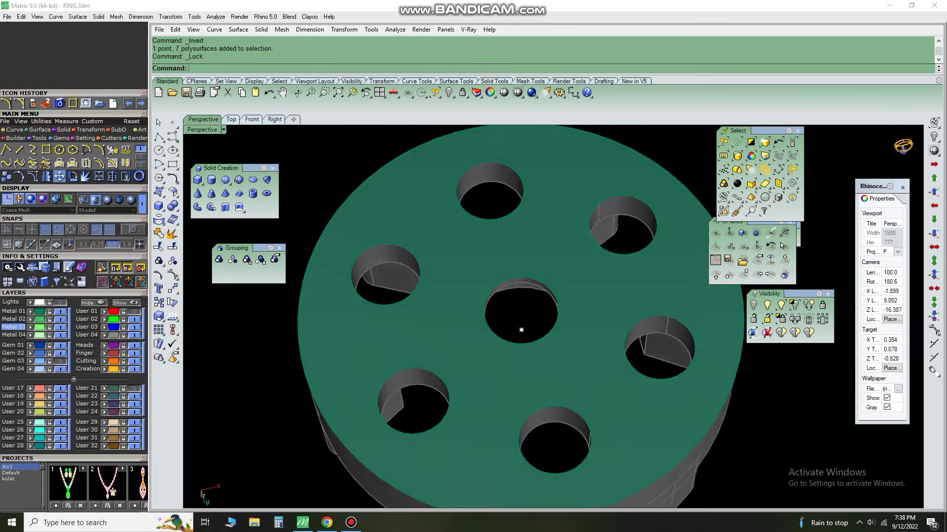
{"action": "key", "text": "ctrl+l"}
{"action": "left_click", "coordinate": [521, 332]}
{"action": "key", "text": "Return"}
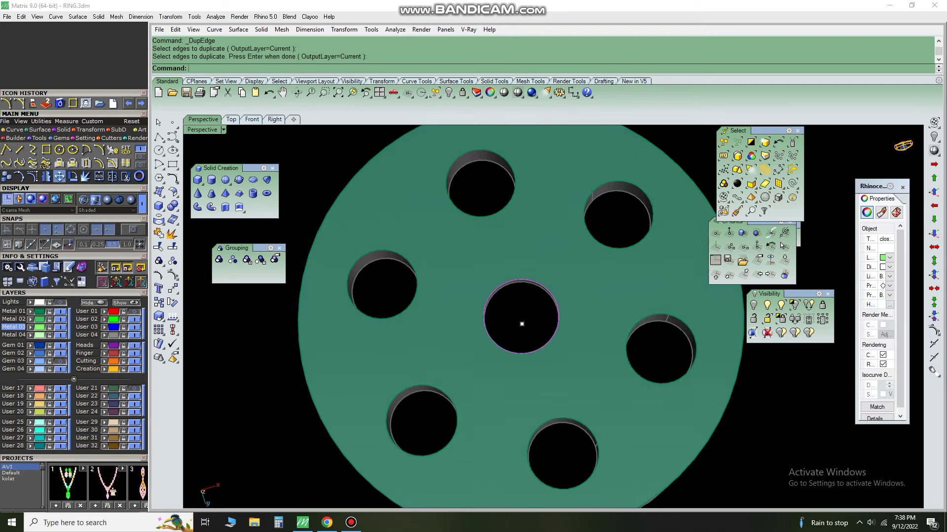
{"action": "key", "text": "Left"}
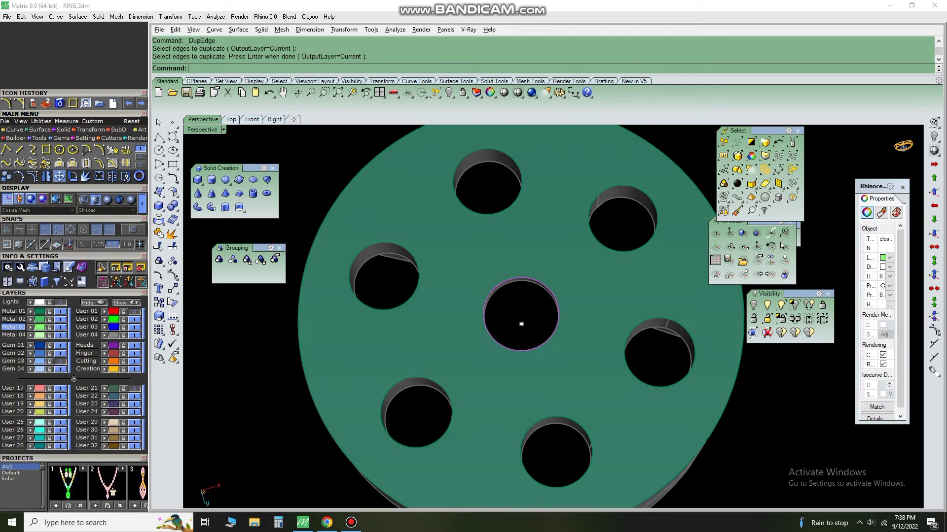
- Offset the hole curve outward on the face, split the face, and delete the leftover pieces
{"action": "type", "text": "OffsetCrvOnSrf"}
{"action": "key", "text": "Return"}
{"action": "key", "text": "Left"}
{"action": "left_click", "coordinate": [522, 331]}
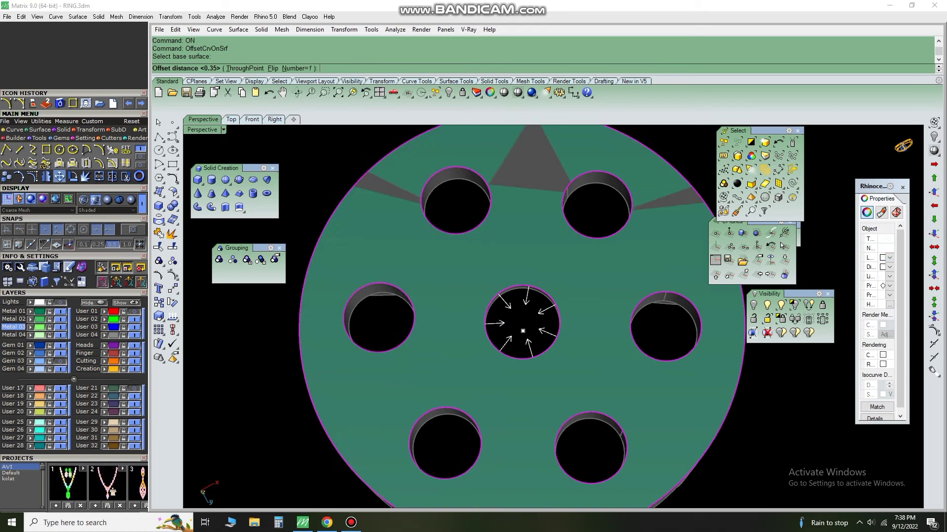
{"action": "type", "text": "F"}
{"action": "key", "text": "Return"}
{"action": "key", "text": "Return"}
{"action": "type", "text": "Split"}
{"action": "key", "text": "Return"}
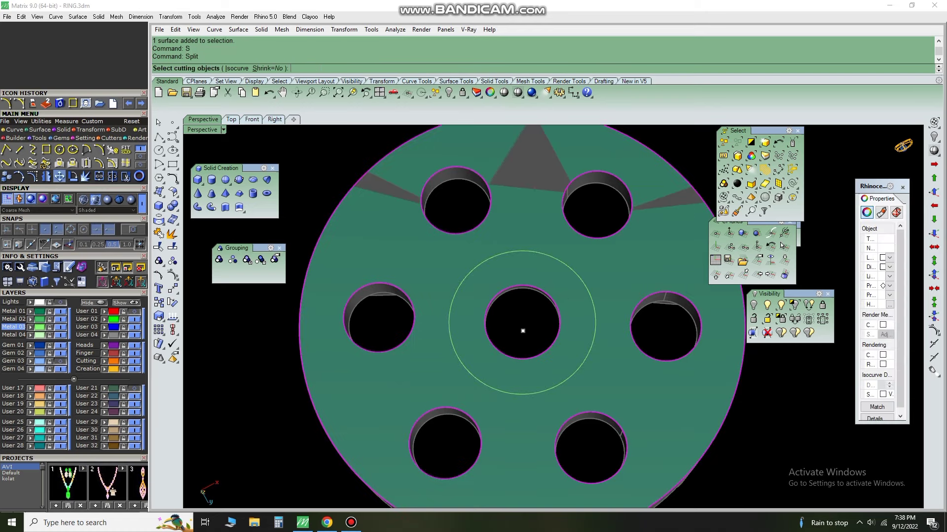
{"action": "key", "text": "Return"}
{"action": "type", "text": "D"}
{"action": "key", "text": "Return"}
{"action": "left_click", "coordinate": [522, 330]}
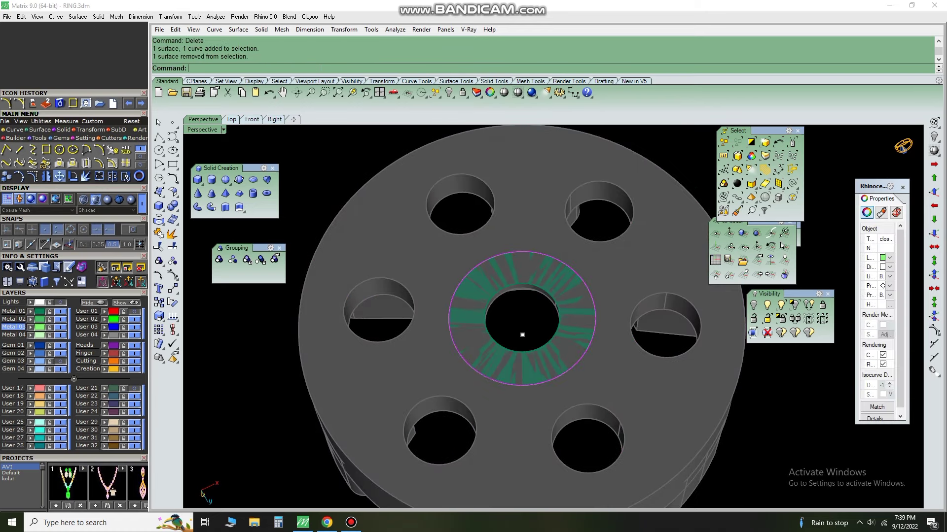
- Extrude the ring strip 0.4 into a solid collar and move it up 0.1
{"action": "right_click_drag", "start_coordinate": [522, 335], "coordinate": [521, 242]}
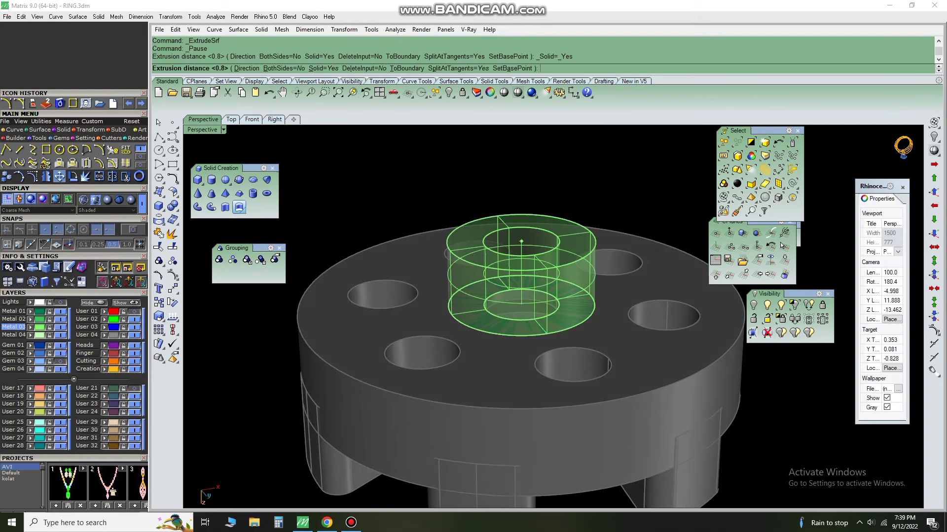
{"action": "key", "text": "Escape"}
{"action": "right_click", "coordinate": [521, 263]}
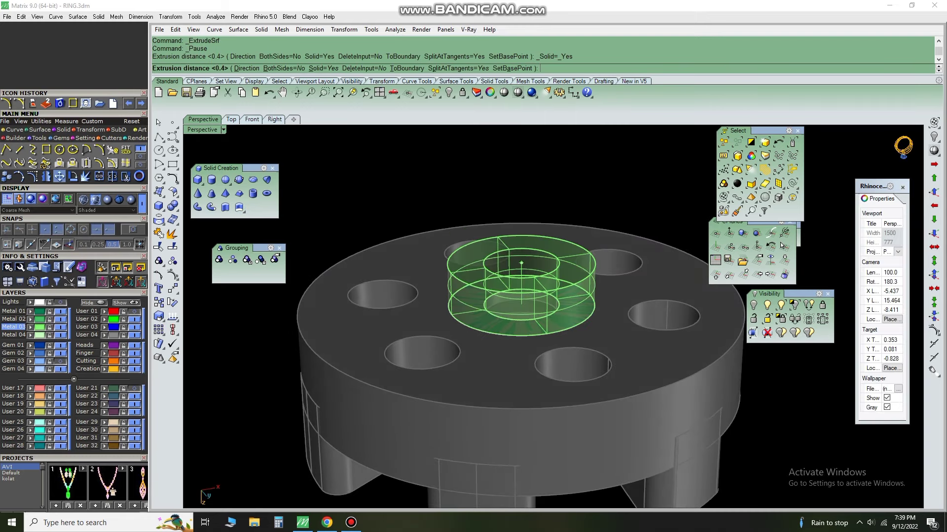
{"action": "type", "text": "-d"}
{"action": "key", "text": "Return"}
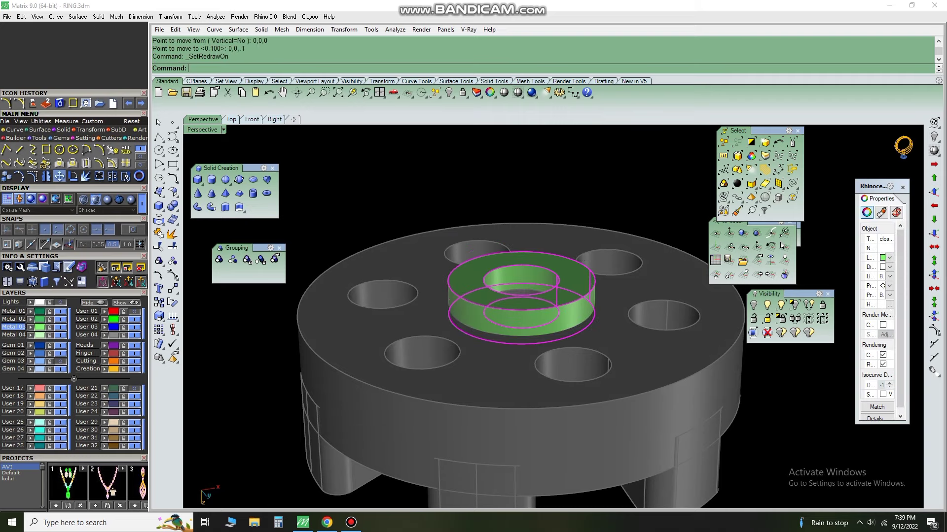
{"action": "left_click", "coordinate": [933, 192]}
{"action": "left_click", "coordinate": [534, 278]}
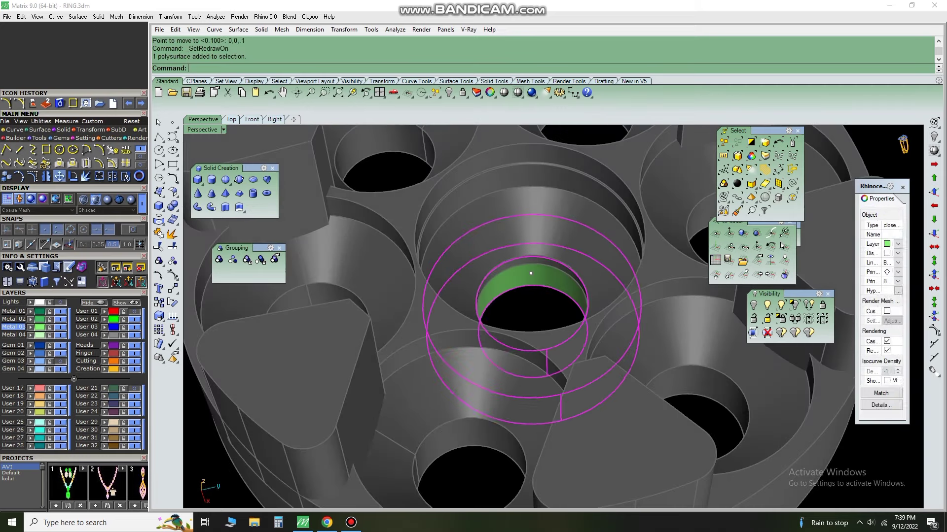
{"action": "type", "text": "Ch"}
{"action": "key", "text": "Return"}
{"action": "scroll", "coordinate": [611, 241], "scroll_direction": "up", "scroll_amount": 3}
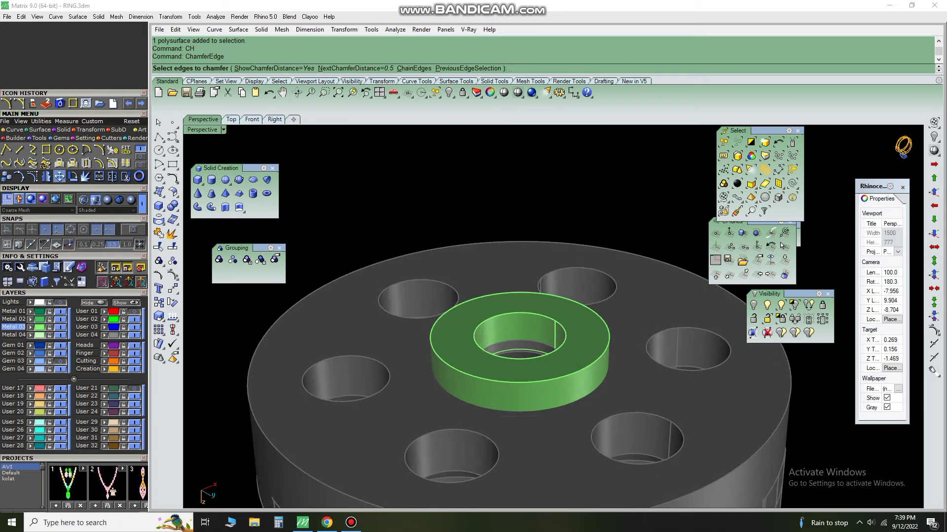
- Apply ChamferEdge to the collar's selected edges
{"action": "key", "text": "Return"}
{"action": "key", "text": "Return"}
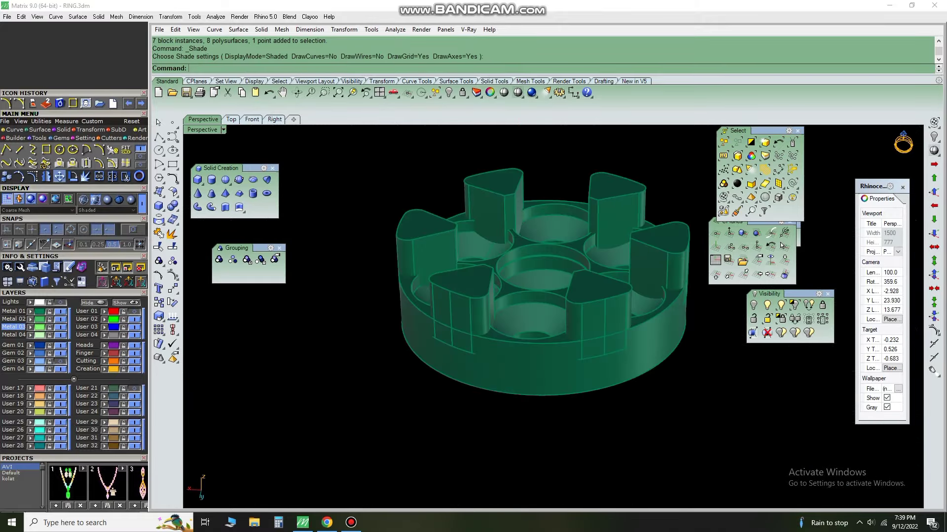
- Group the seven-stone cluster parts together
{"action": "key", "text": "ctrl+g"}
{"action": "type", "text": "g"}
{"action": "key", "text": "Return"}
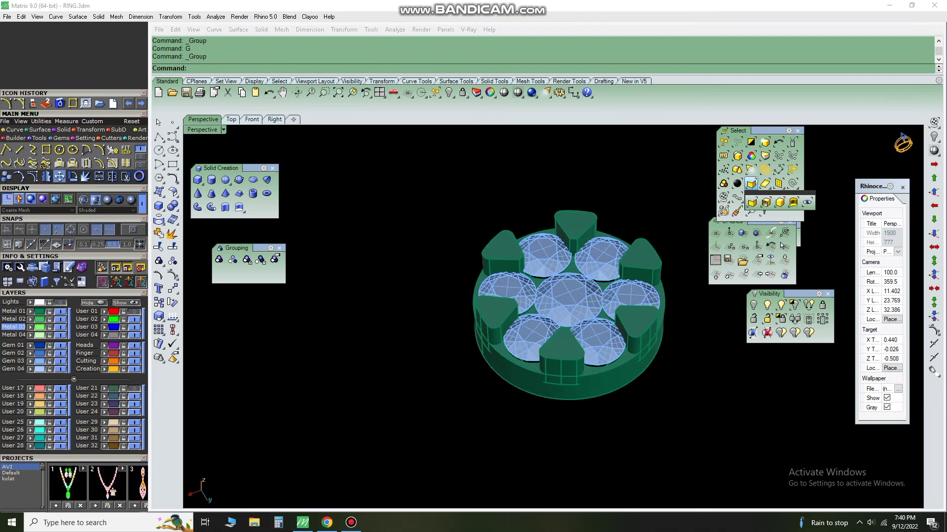
{"action": "left_click", "coordinate": [751, 184]}
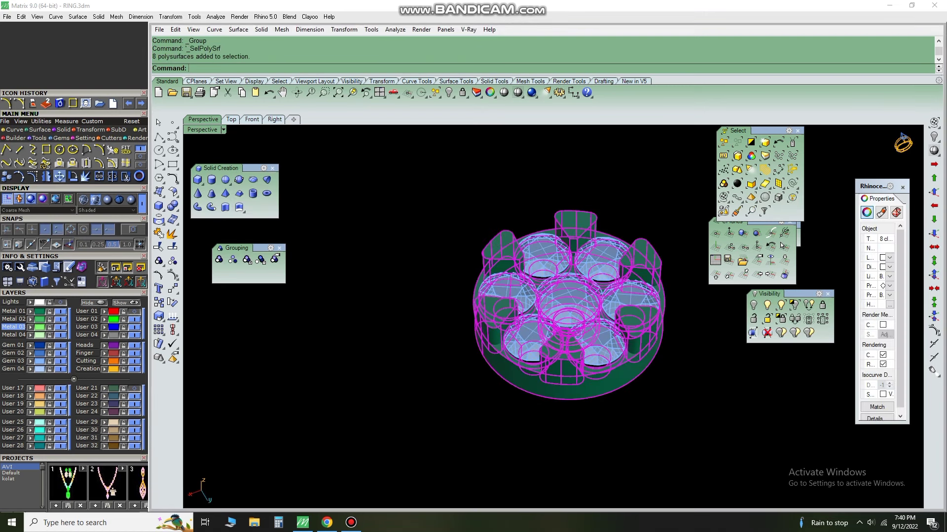
{"action": "key", "text": "Escape"}
- Reveal the halo frame, delete guide curves and the 30 dimension, and hide everything else
{"action": "key", "text": "ctrl+alt+h"}
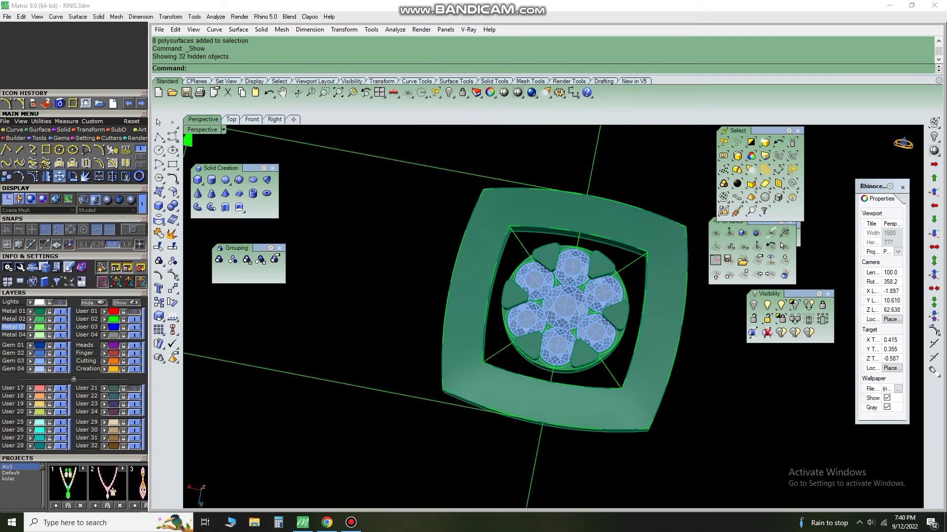
{"action": "key", "text": "Down"}
{"action": "key", "text": "Down"}
{"action": "key", "text": "Down"}
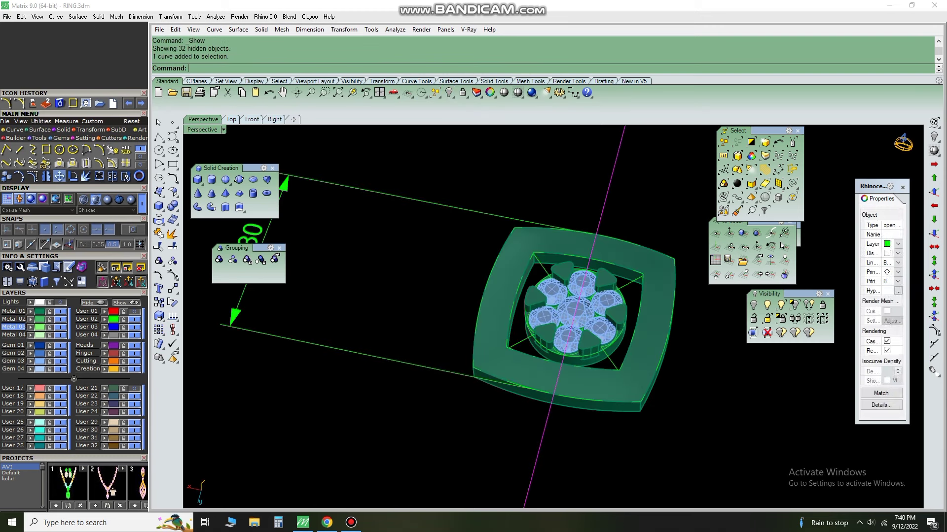
{"action": "key", "text": "Delete"}
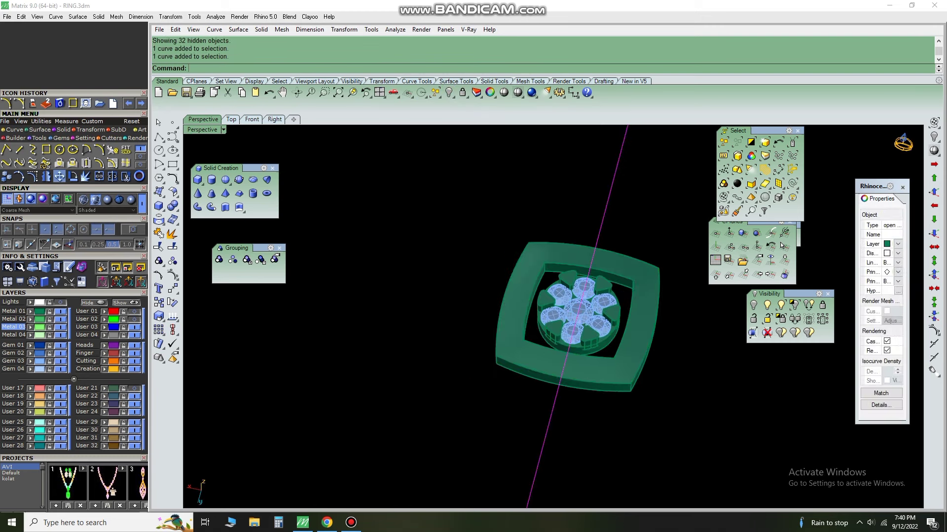
{"action": "left_click", "coordinate": [750, 211]}
{"action": "left_click", "coordinate": [781, 318]}
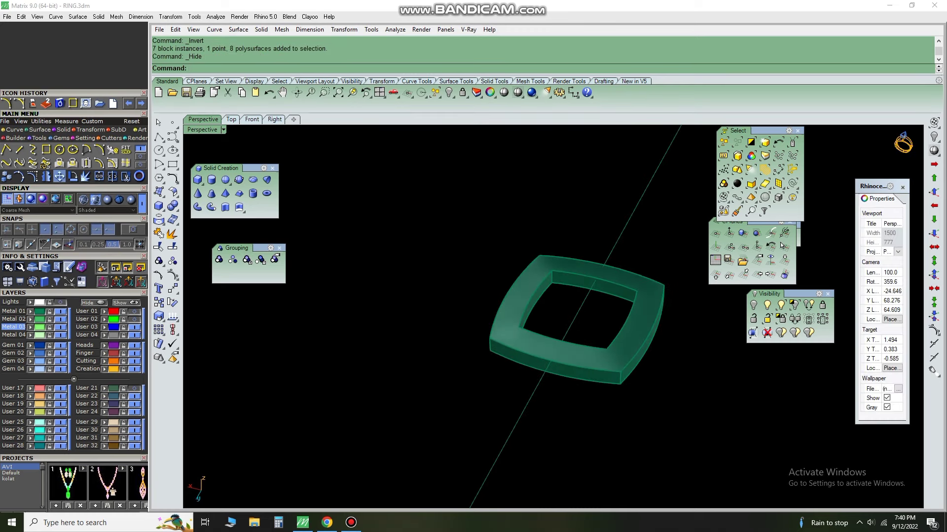
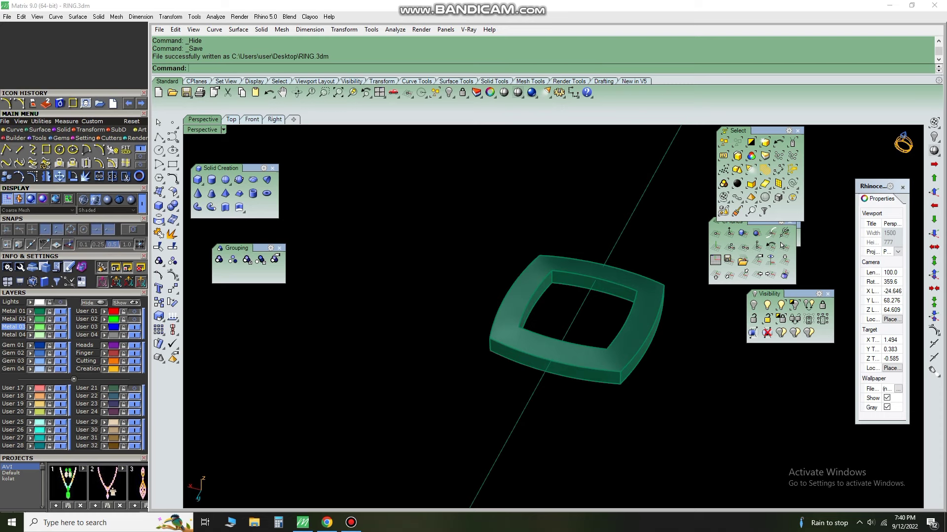
- Extract the ring's top face, lock everything else, and join its edges into two closed loops
{"action": "scroll", "coordinate": [557, 311], "scroll_direction": "up", "scroll_amount": 2}
{"action": "scroll", "coordinate": [557, 311], "scroll_direction": "up", "scroll_amount": 2}
{"action": "left_click", "coordinate": [562, 217]}
{"action": "key", "text": "Return"}
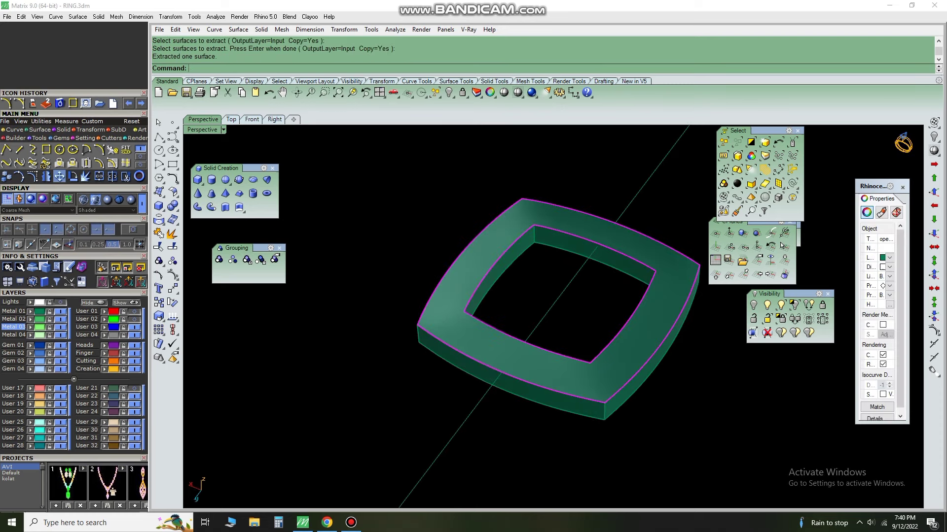
{"action": "left_click", "coordinate": [780, 318]}
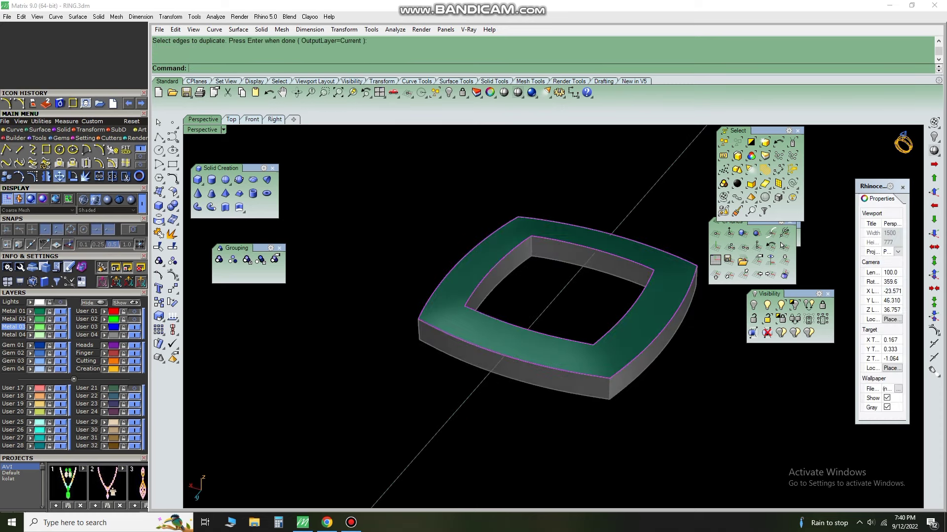
{"action": "key", "text": "Return"}
- Create a mean curve midway between the two edge loops and project it onto the top face
{"action": "scroll", "coordinate": [542, 305], "scroll_direction": "up", "scroll_amount": 2}
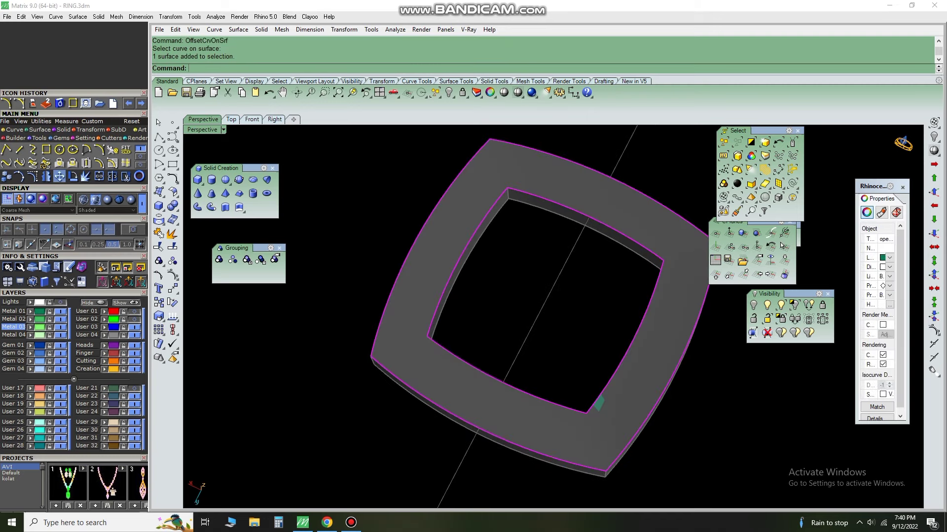
{"action": "type", "text": "MM"}
{"action": "key", "text": "Return"}
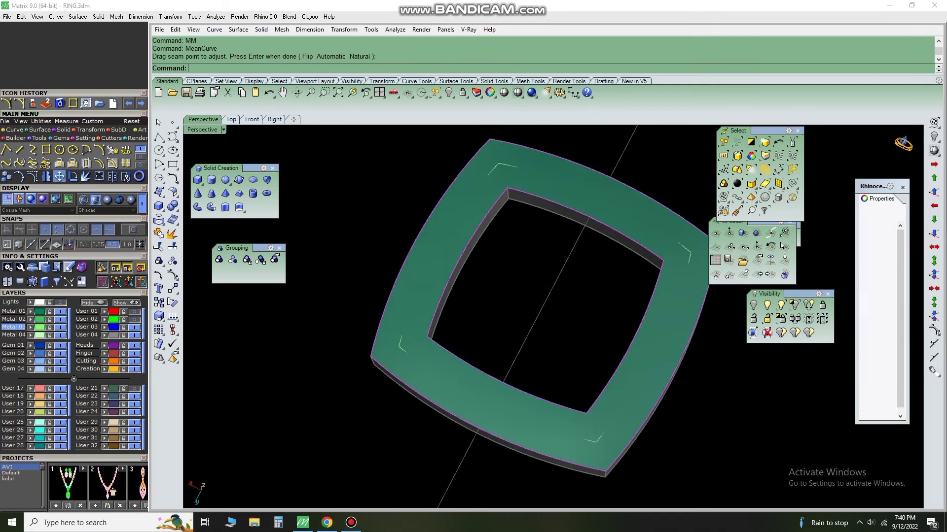
{"action": "key", "text": "Return"}
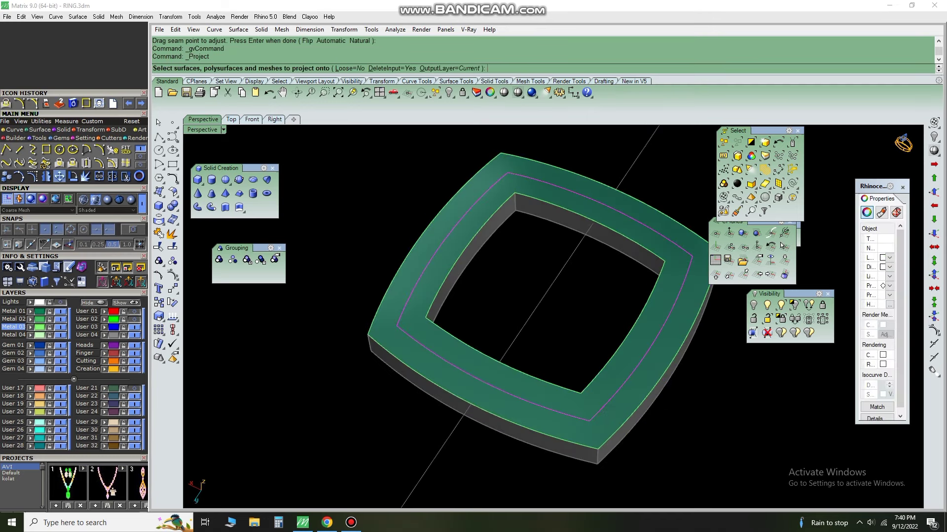
{"action": "key", "text": "Return"}
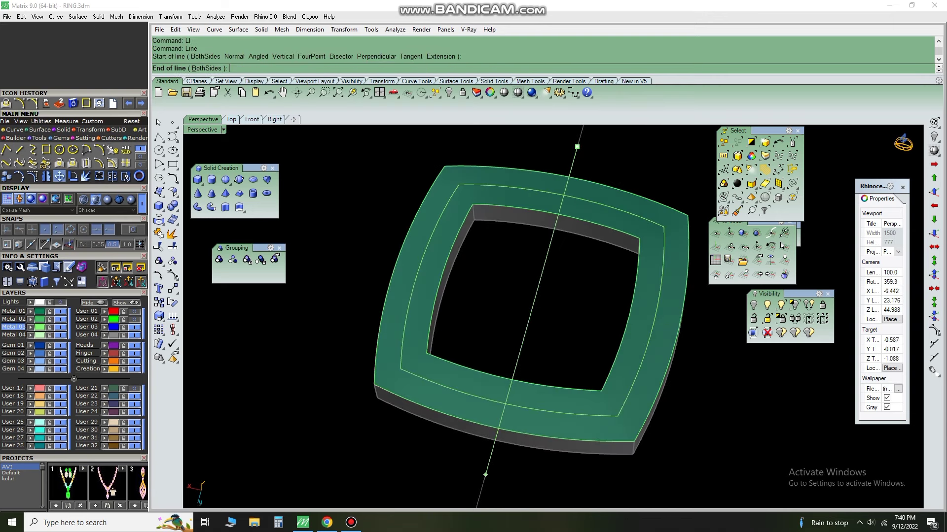
- Mark the ring's centroid and draw a guide line from the centre to the upper-left corner
{"action": "left_click", "coordinate": [485, 475]}
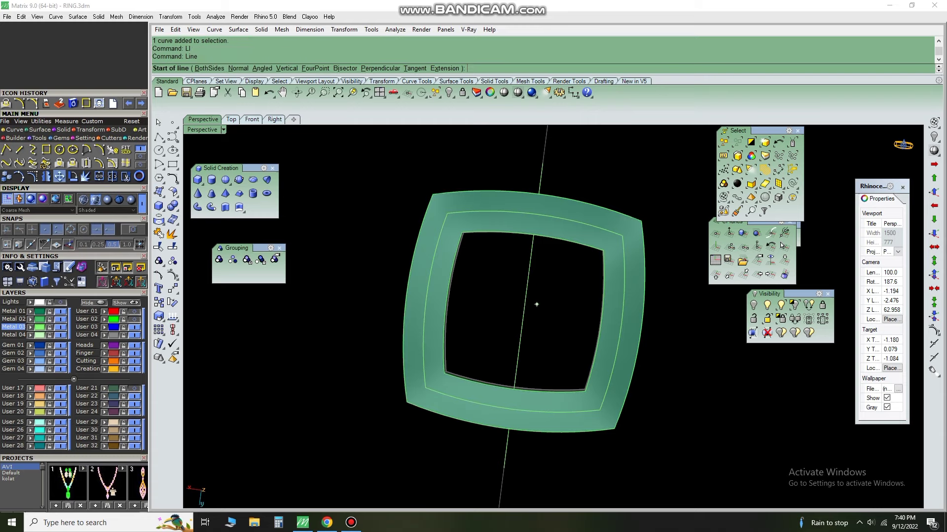
{"action": "key", "text": "Escape"}
{"action": "type", "text": "AreaCentroid"}
{"action": "key", "text": "Return"}
{"action": "type", "text": "L"}
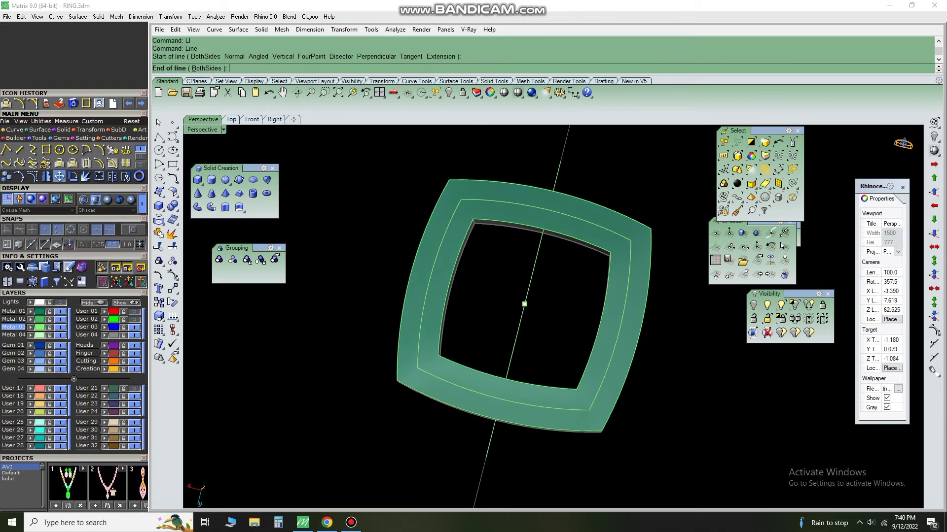
{"action": "left_click", "coordinate": [433, 152]}
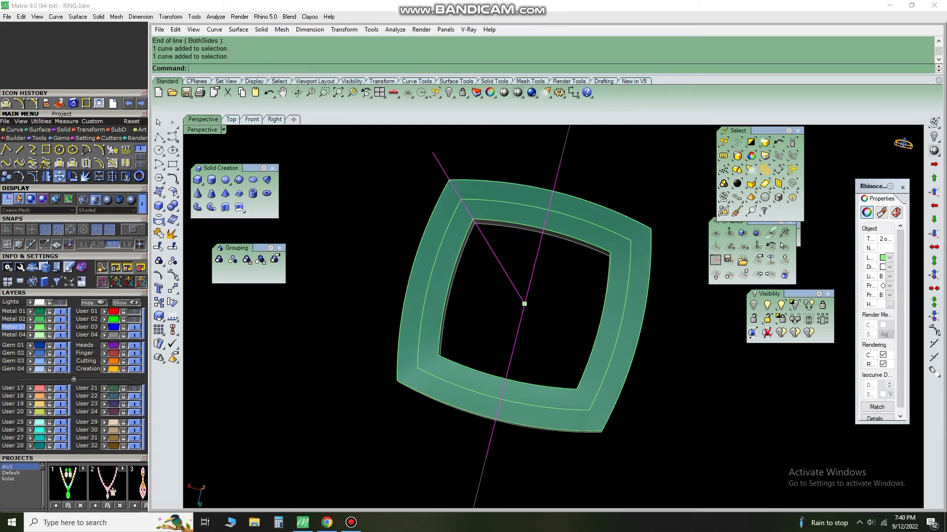
- Project the guide line onto the top face and offset the edge curve on the surface
{"action": "type", "text": "Project"}
{"action": "key", "text": "Return"}
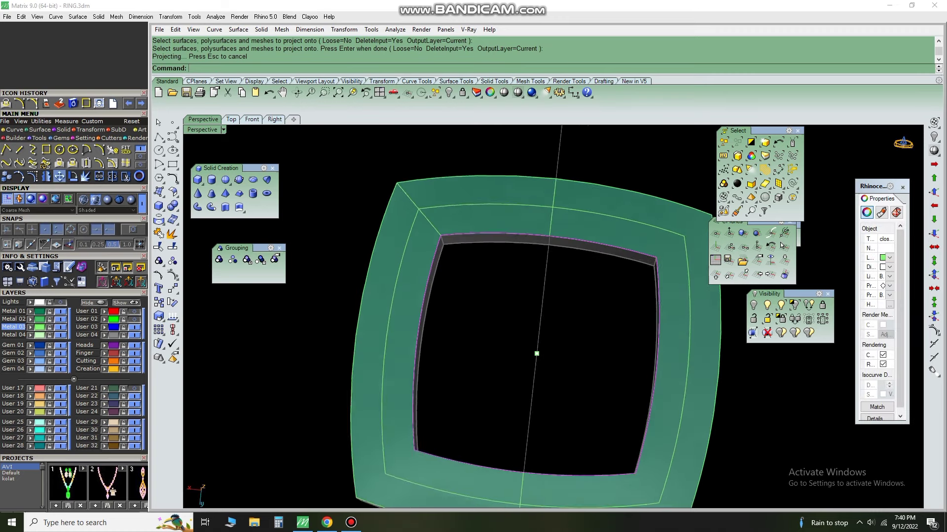
{"action": "type", "text": "ON"}
{"action": "key", "text": "Return"}
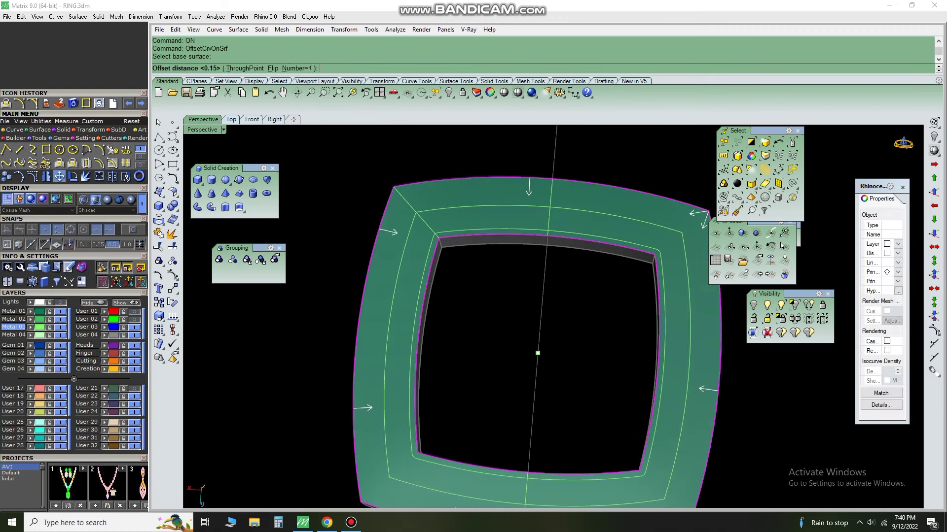
{"action": "type", "text": "gg"}
{"action": "key", "text": "Return"}
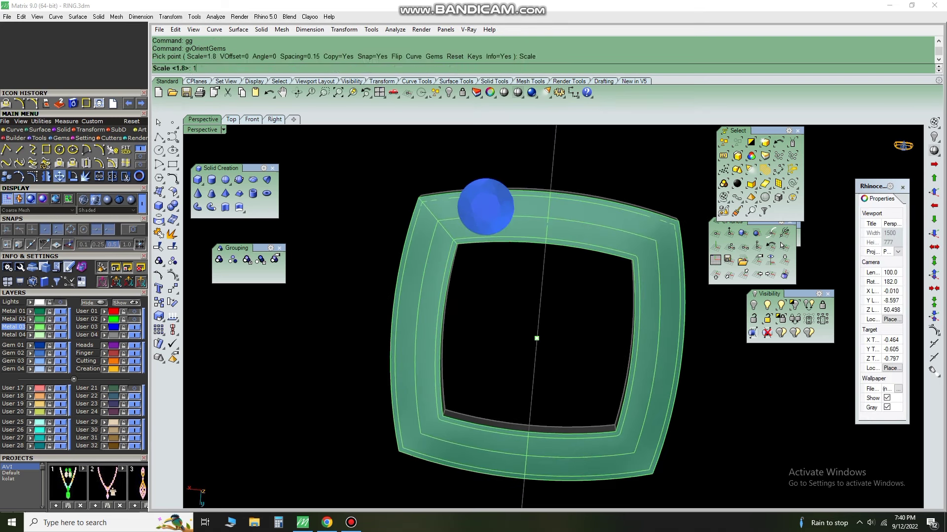
{"action": "type", "text": ".3"}
- Set the gem size to 1.3 mm and pick the guide curve for placing gems along it
{"action": "key", "text": "Return"}
{"action": "scroll", "coordinate": [591, 233], "scroll_direction": "down", "scroll_amount": 3}
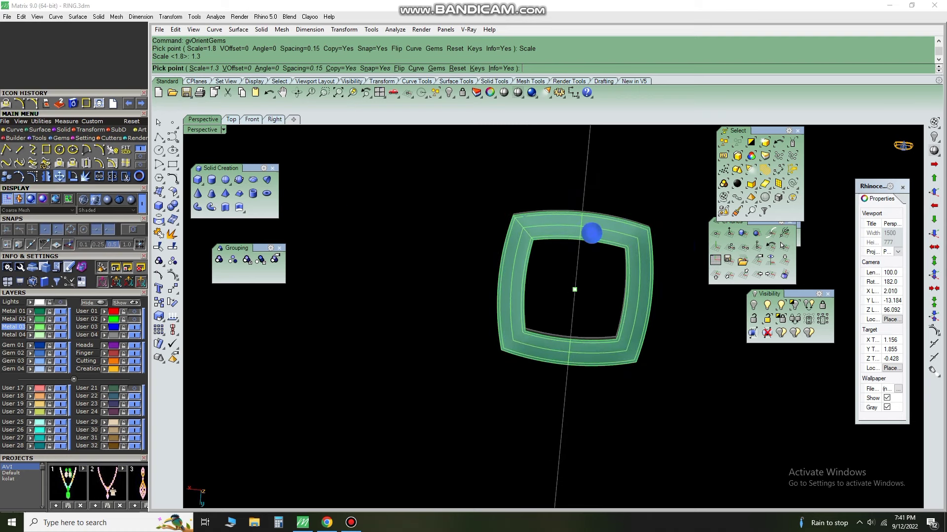
{"action": "type", "text": "c"}
{"action": "key", "text": "Return"}
{"action": "right_click_drag", "start_coordinate": [606, 201], "coordinate": [499, 313]}
{"action": "left_click", "coordinate": [498, 312]}
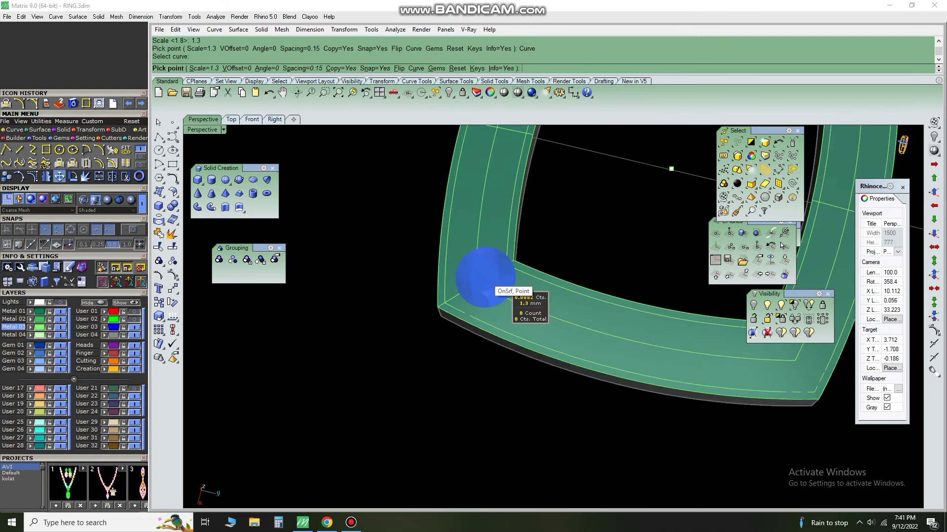
{"action": "scroll", "coordinate": [515, 343], "scroll_direction": "up", "scroll_amount": 2}
{"action": "scroll", "coordinate": [513, 335], "scroll_direction": "up", "scroll_amount": 2}
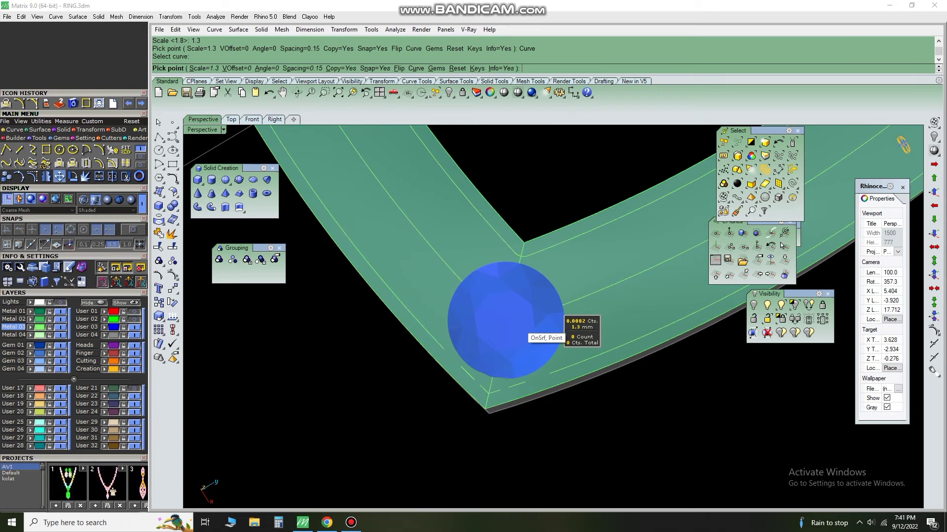
- Place 1.3 mm gems at the corner and beside it, undoing one misplaced stone
{"action": "left_click", "coordinate": [505, 320]}
{"action": "right_click_drag", "start_coordinate": [505, 321], "coordinate": [610, 327]}
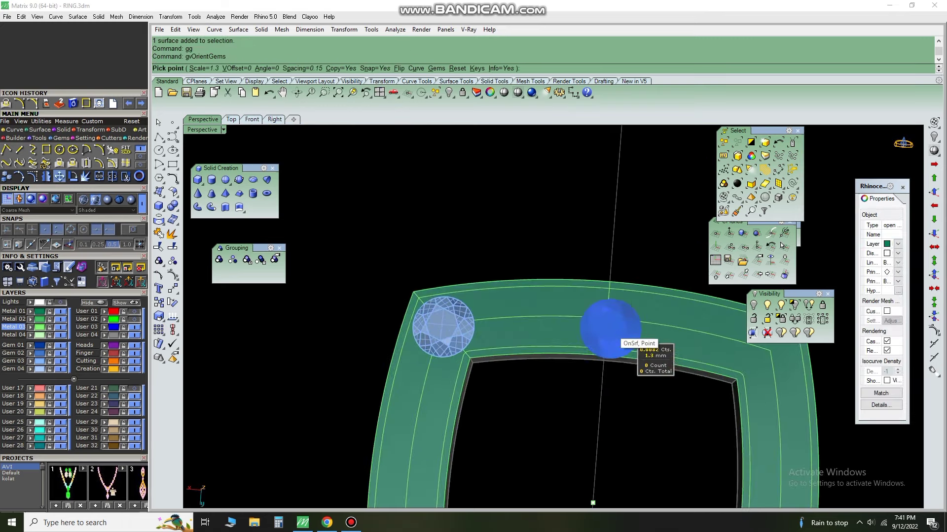
{"action": "left_click", "coordinate": [602, 321]}
{"action": "scroll", "coordinate": [528, 327], "scroll_direction": "up", "scroll_amount": 2}
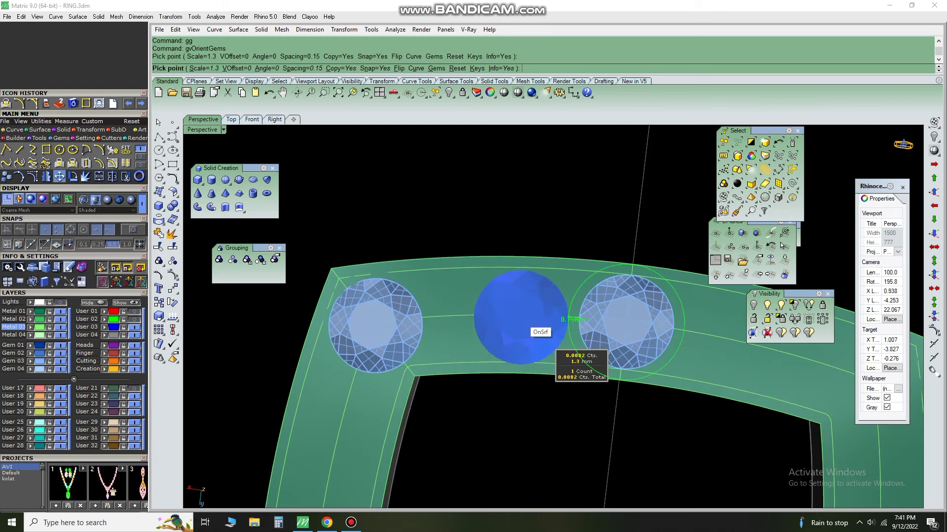
{"action": "key", "text": "ctrl+z"}
{"action": "right_click_drag", "start_coordinate": [529, 326], "coordinate": [580, 317]}
{"action": "scroll", "coordinate": [581, 328], "scroll_direction": "up", "scroll_amount": 2}
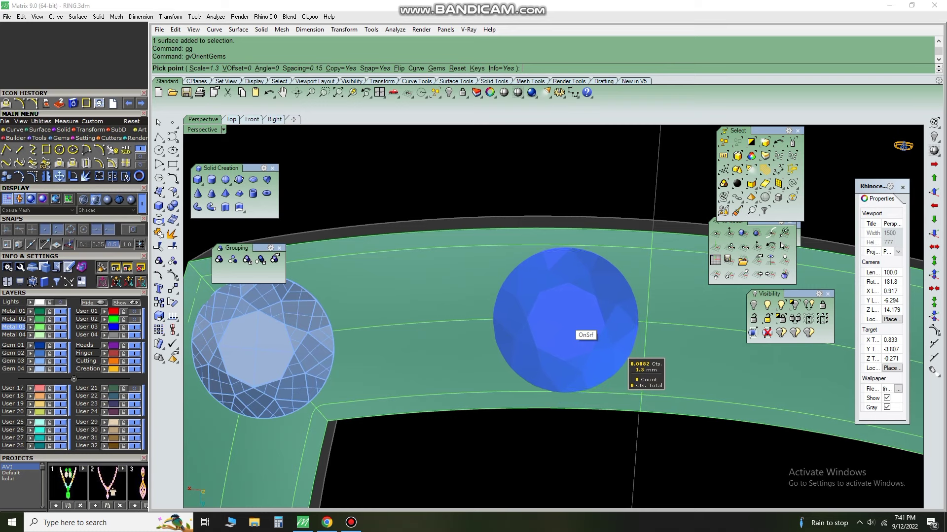
{"action": "left_click", "coordinate": [567, 321]}
{"action": "key", "text": "Return"}
- Mirror the placed gem to create a copy along the top edge
{"action": "type", "text": "mi"}
{"action": "key", "text": "Return"}
{"action": "left_click", "coordinate": [649, 261]}
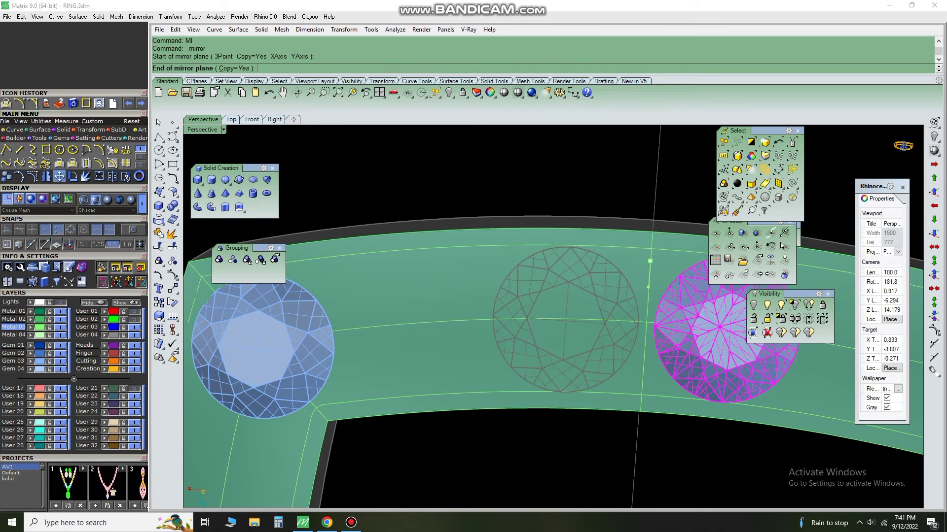
{"action": "left_click", "coordinate": [647, 287]}
{"action": "scroll", "coordinate": [648, 286], "scroll_direction": "down", "scroll_amount": 3}
- Place another 1.3 mm gem between the two existing stones
{"action": "type", "text": "gg"}
{"action": "key", "text": "Return"}
{"action": "scroll", "coordinate": [573, 316], "scroll_direction": "up", "scroll_amount": 3}
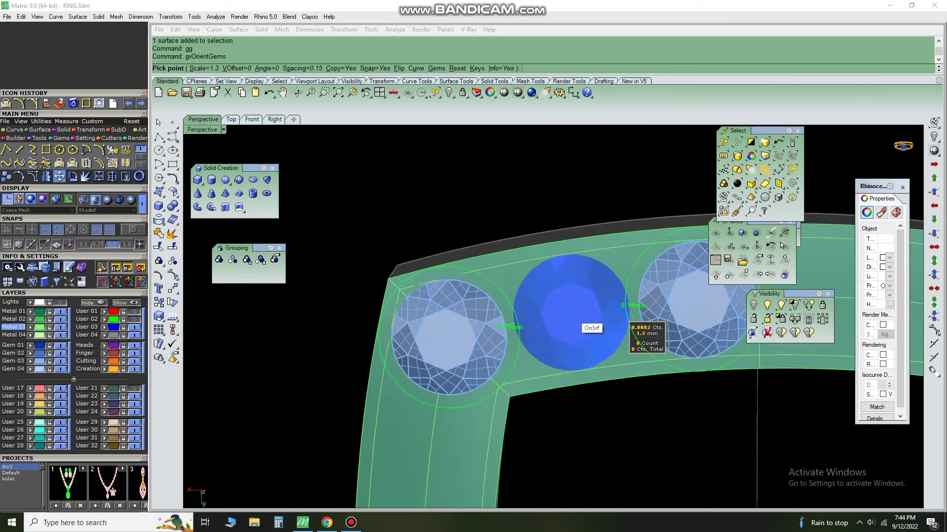
{"action": "scroll", "coordinate": [571, 313], "scroll_direction": "up", "scroll_amount": 2}
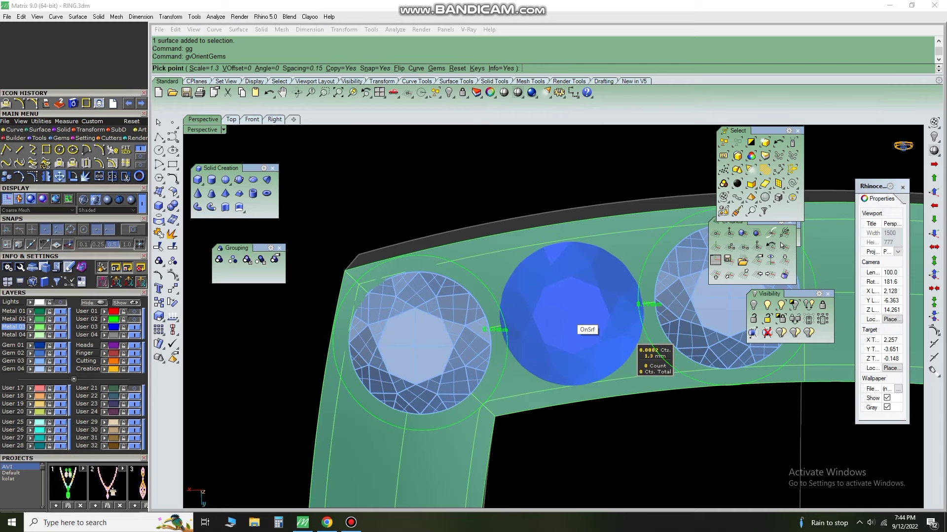
{"action": "left_click", "coordinate": [572, 315]}
{"action": "key", "text": "Return"}
- Mirror the three gems across the centre line and select the resulting right-side stones
{"action": "scroll", "coordinate": [572, 316], "scroll_direction": "down", "scroll_amount": 3}
{"action": "scroll", "coordinate": [572, 315], "scroll_direction": "down", "scroll_amount": 2}
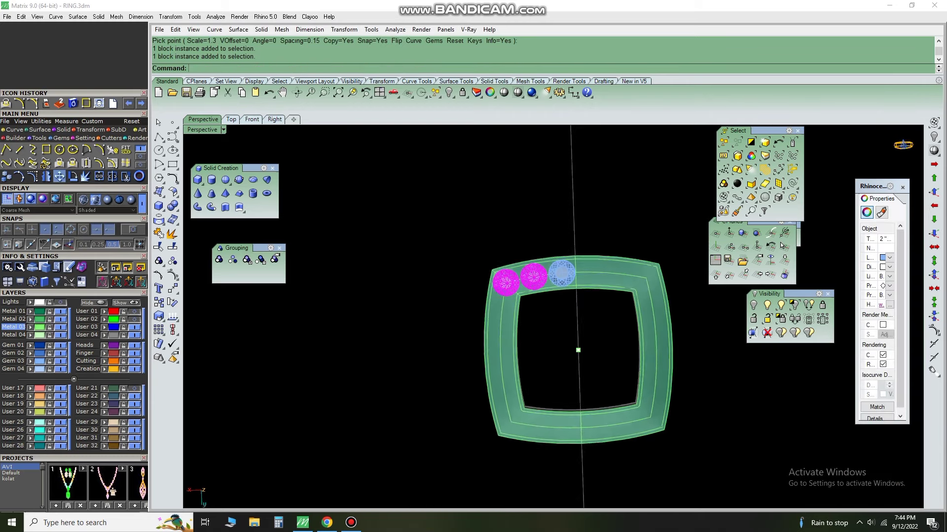
{"action": "scroll", "coordinate": [577, 283], "scroll_direction": "up", "scroll_amount": 1}
{"action": "left_click", "coordinate": [573, 279]}
{"action": "left_click", "coordinate": [599, 296]}
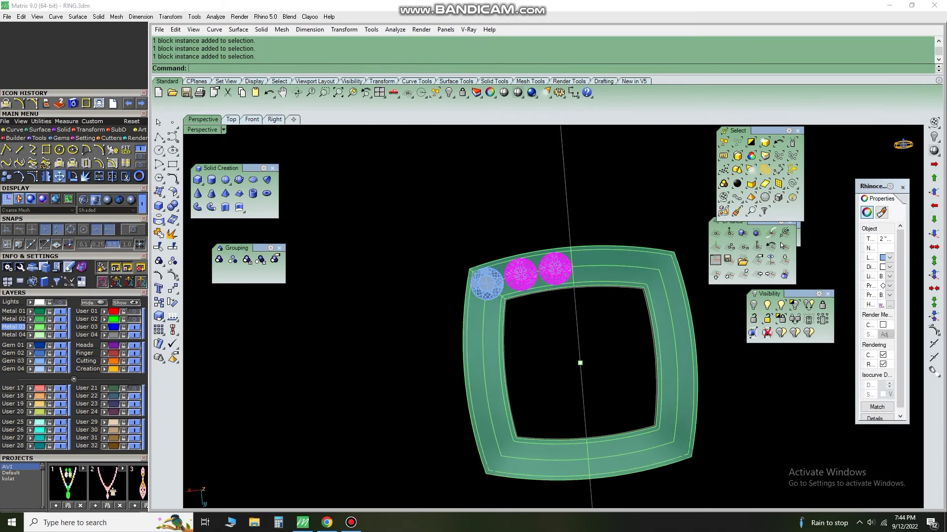
{"action": "type", "text": "mirror"}
{"action": "key", "text": "Return"}
{"action": "left_click", "coordinate": [580, 363]}
{"action": "left_click", "coordinate": [580, 295]}
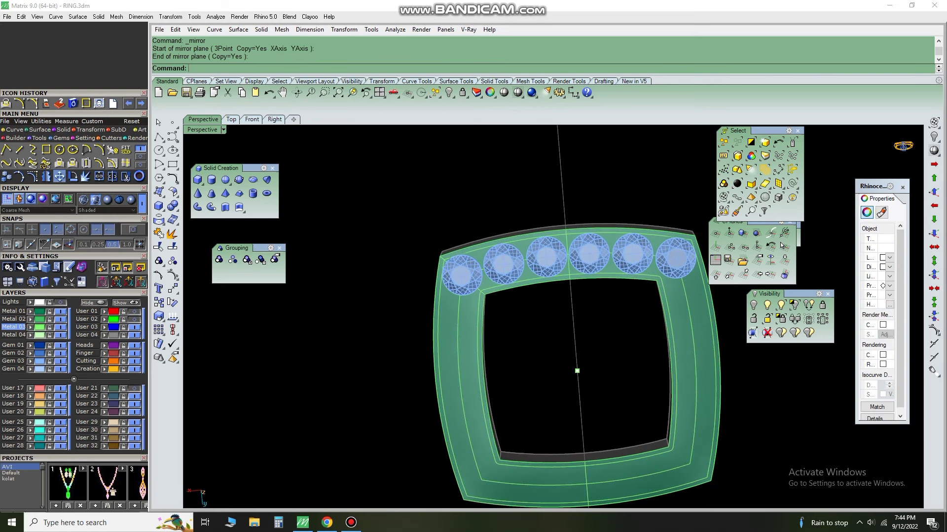
{"action": "left_click", "coordinate": [675, 257]}
{"action": "left_click", "coordinate": [589, 253], "text": "shift"}
{"action": "left_click", "coordinate": [633, 254], "text": "shift"}
{"action": "type", "text": "ar"}
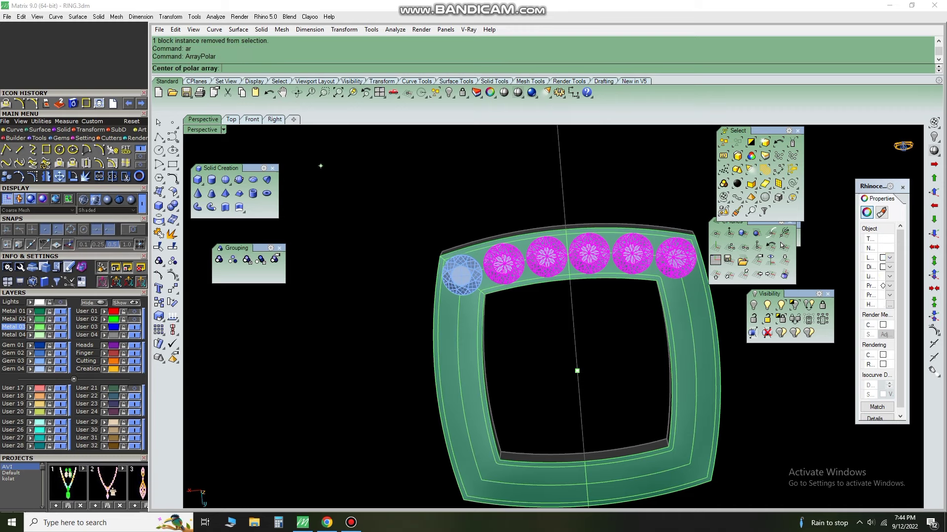
- Polar-array the gem row four times around the ring's centre in the top view
{"action": "left_click", "coordinate": [231, 119]}
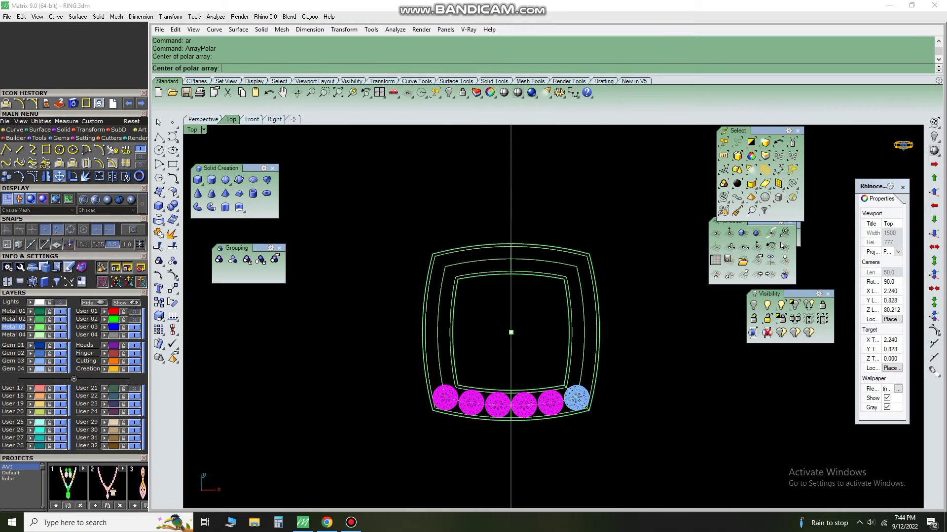
{"action": "left_click", "coordinate": [511, 333]}
{"action": "right_click_drag", "start_coordinate": [511, 333], "coordinate": [597, 339]}
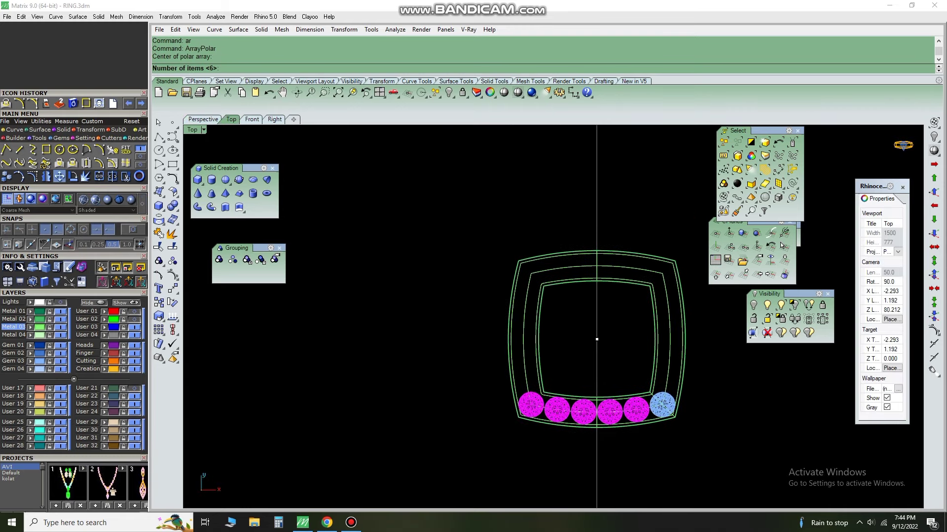
{"action": "type", "text": "4"}
{"action": "key", "text": "Return"}
{"action": "key", "text": "Return"}
{"action": "right_click_drag", "start_coordinate": [597, 339], "coordinate": [505, 311]}
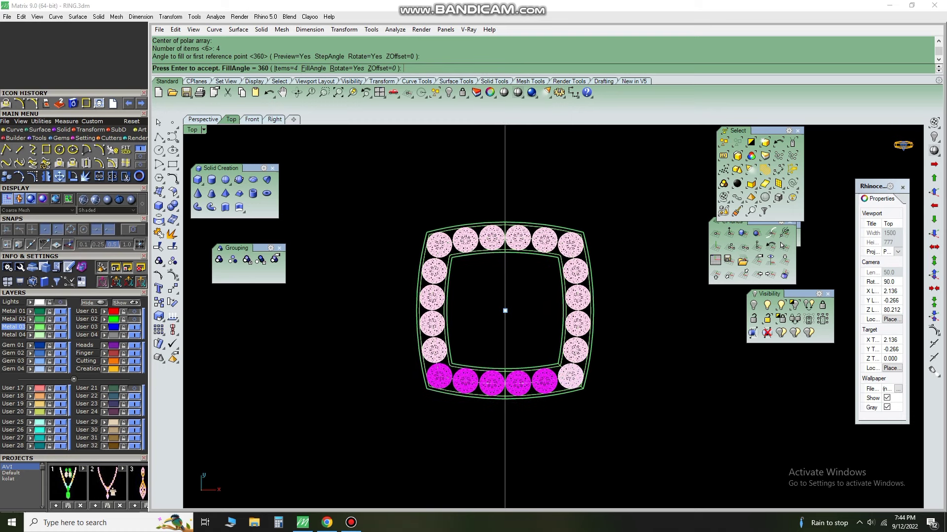
{"action": "key", "text": "Return"}
- Delete a gem, undo the deletion, and return to the shaded perspective view
{"action": "type", "text": "d"}
{"action": "key", "text": "Return"}
{"action": "scroll", "coordinate": [567, 363], "scroll_direction": "up", "scroll_amount": 3}
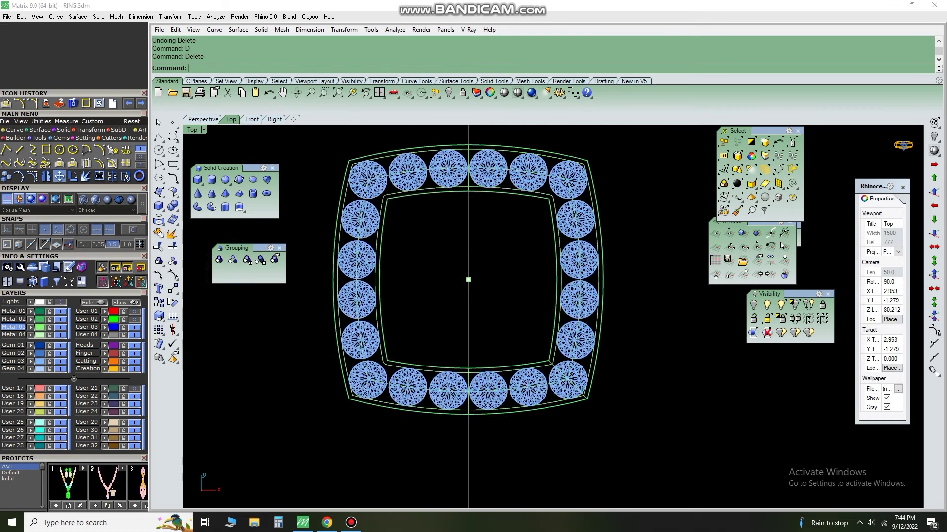
{"action": "scroll", "coordinate": [538, 338], "scroll_direction": "up", "scroll_amount": 5}
{"action": "key", "text": "ctrl+z"}
{"action": "scroll", "coordinate": [557, 401], "scroll_direction": "down", "scroll_amount": 5}
{"action": "key", "text": "Escape"}
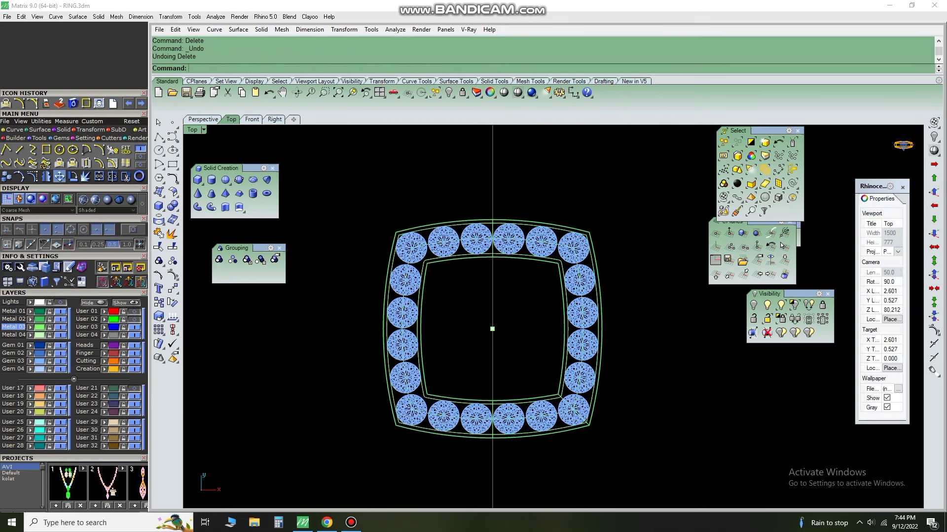
{"action": "left_click", "coordinate": [203, 119]}
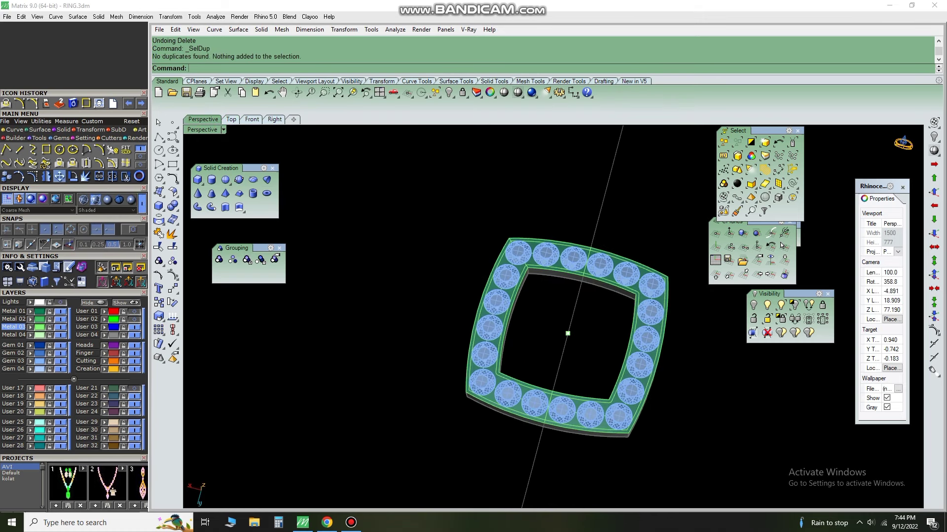
- Delete the bottom-right halo gem, then restore it while inspecting the halo
{"action": "scroll", "coordinate": [532, 316], "scroll_direction": "up", "scroll_amount": 2}
{"action": "type", "text": "d"}
{"action": "key", "text": "Return"}
{"action": "type", "text": "d"}
{"action": "left_click", "coordinate": [415, 388]}
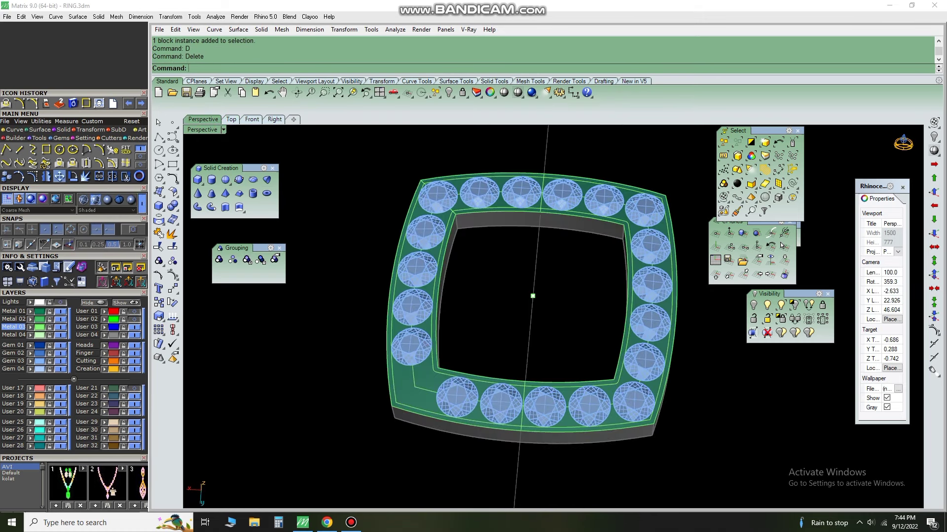
{"action": "right_click_drag", "start_coordinate": [543, 295], "coordinate": [493, 296]}
{"action": "scroll", "coordinate": [444, 247], "scroll_direction": "up", "scroll_amount": 3}
{"action": "scroll", "coordinate": [552, 316], "scroll_direction": "down", "scroll_amount": 3}
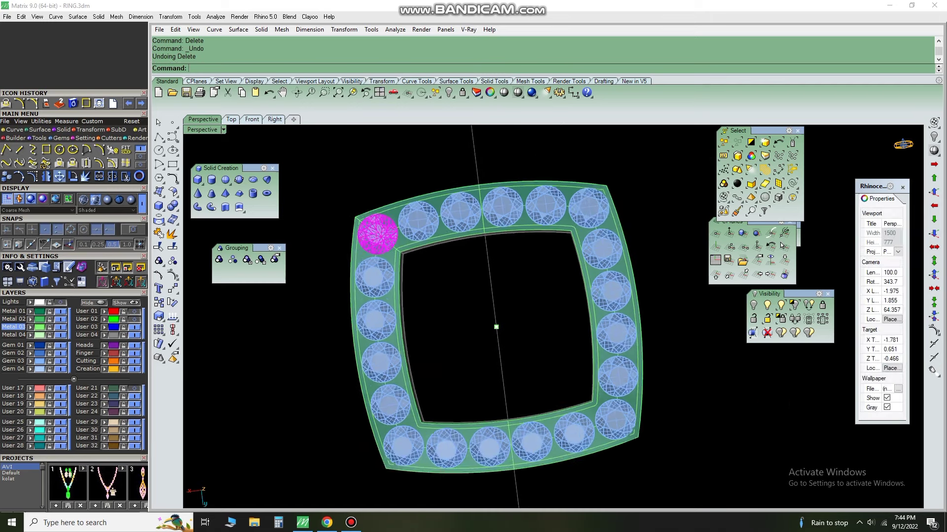
{"action": "key", "text": "Escape"}
- Select the band's top surface to carry the prongs
{"action": "right_click_drag", "start_coordinate": [552, 315], "coordinate": [522, 296]}
{"action": "scroll", "coordinate": [493, 346], "scroll_direction": "up", "scroll_amount": 4}
{"action": "left_click", "coordinate": [566, 321]}
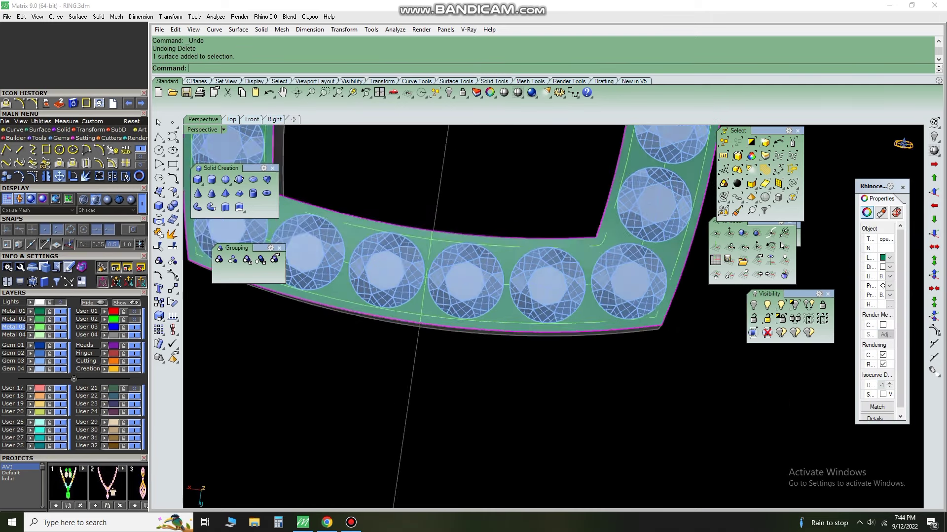
{"action": "right_click_drag", "start_coordinate": [567, 321], "coordinate": [493, 296]}
- Place two 0.57 mm prongs on the band surface between the bottom gems
{"action": "right_click", "coordinate": [636, 274]}
{"action": "left_click", "coordinate": [678, 361]}
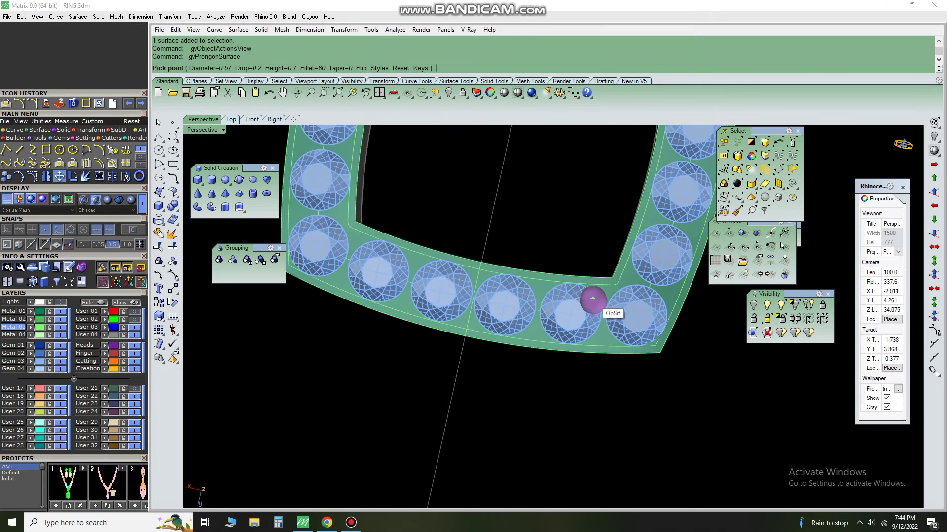
{"action": "right_click_drag", "start_coordinate": [592, 302], "coordinate": [387, 163]}
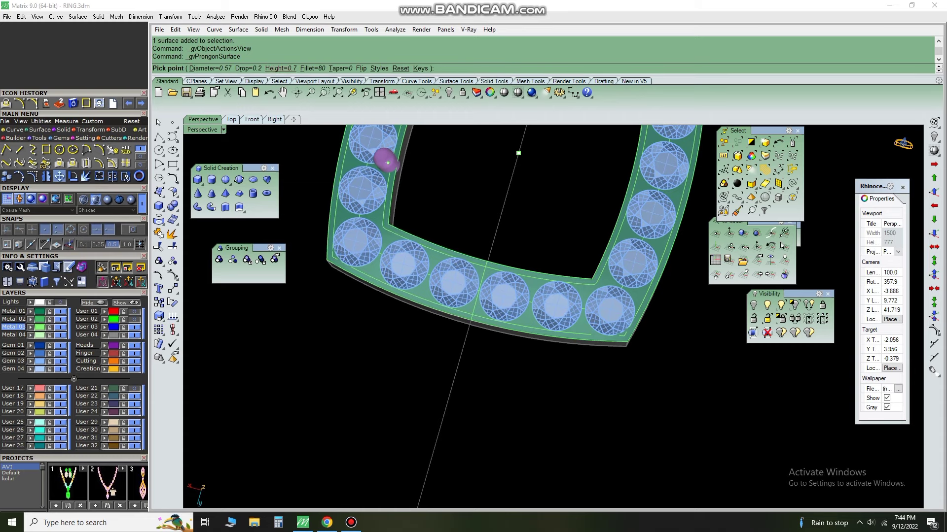
{"action": "mouse_move", "coordinate": [532, 285]}
{"action": "right_mouse_down"}
{"action": "mouse_move", "coordinate": [313, 254]}
{"action": "mouse_move", "coordinate": [598, 317]}
{"action": "right_mouse_up"}
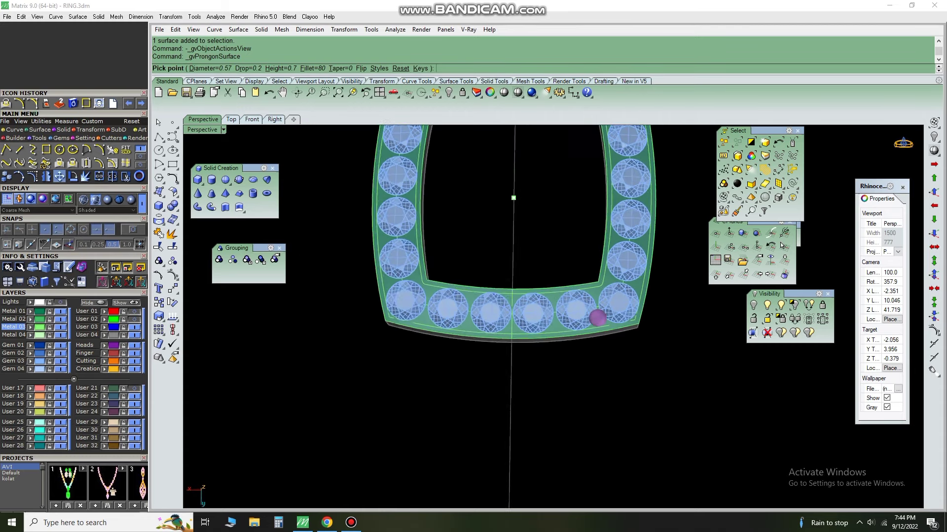
{"action": "scroll", "coordinate": [482, 312], "scroll_direction": "down", "scroll_amount": 3}
{"action": "scroll", "coordinate": [564, 296], "scroll_direction": "up", "scroll_amount": 3}
{"action": "scroll", "coordinate": [566, 307], "scroll_direction": "up", "scroll_amount": 3}
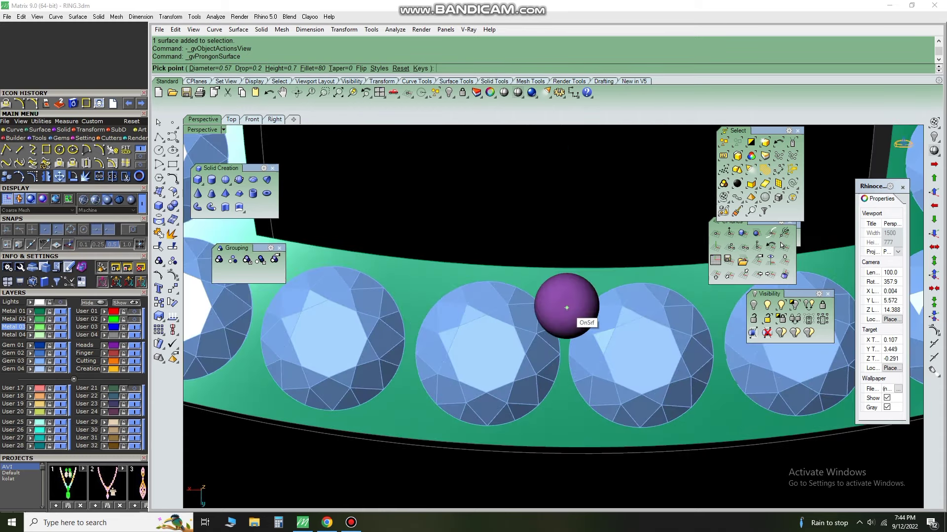
{"action": "right_click_drag", "start_coordinate": [567, 307], "coordinate": [566, 309]}
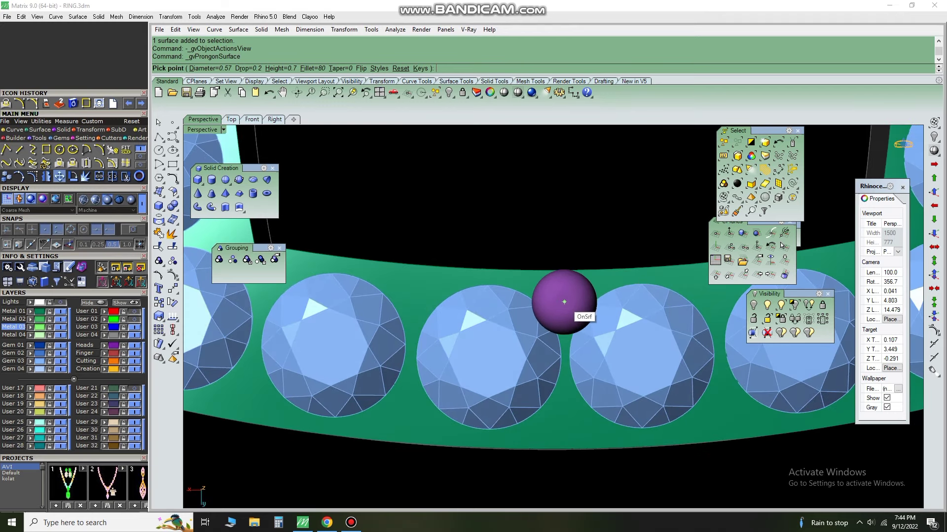
{"action": "left_click", "coordinate": [564, 302]}
{"action": "mouse_move", "coordinate": [565, 390]}
{"action": "right_mouse_down"}
{"action": "mouse_move", "coordinate": [561, 408]}
{"action": "mouse_move", "coordinate": [589, 349]}
{"action": "right_mouse_up"}
{"action": "left_click", "coordinate": [562, 407]}
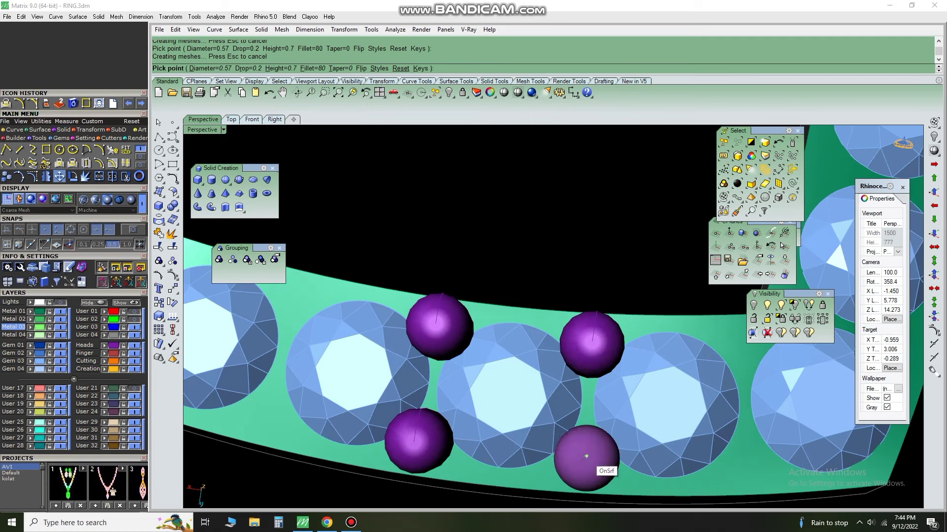
{"action": "key", "text": "Escape"}
- Place two more prongs between the gems along the band's corner
{"action": "scroll", "coordinate": [493, 345], "scroll_direction": "down", "scroll_amount": 3}
{"action": "scroll", "coordinate": [493, 345], "scroll_direction": "down", "scroll_amount": 2}
{"action": "scroll", "coordinate": [493, 345], "scroll_direction": "up", "scroll_amount": 6}
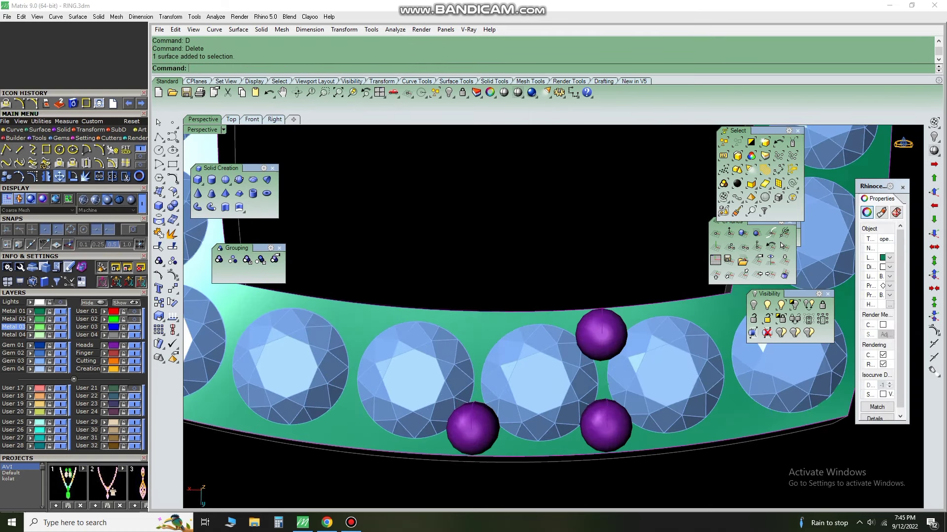
{"action": "key", "text": "Return"}
{"action": "right_click_drag", "start_coordinate": [469, 328], "coordinate": [563, 171]}
{"action": "scroll", "coordinate": [607, 359], "scroll_direction": "up", "scroll_amount": 3}
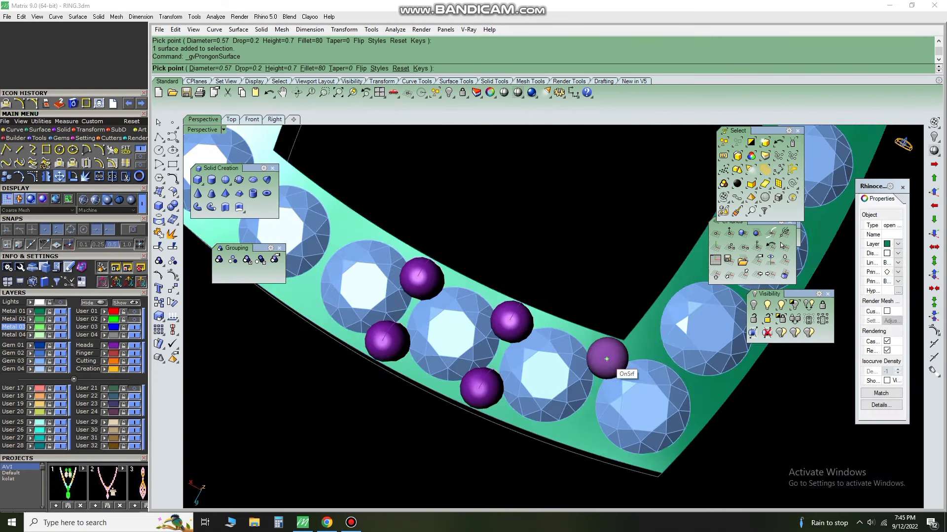
{"action": "left_click", "coordinate": [607, 359]}
{"action": "scroll", "coordinate": [606, 359], "scroll_direction": "up", "scroll_amount": 3}
{"action": "scroll", "coordinate": [607, 346], "scroll_direction": "down", "scroll_amount": 3}
{"action": "scroll", "coordinate": [597, 389], "scroll_direction": "up", "scroll_amount": 4}
{"action": "left_click", "coordinate": [549, 401]}
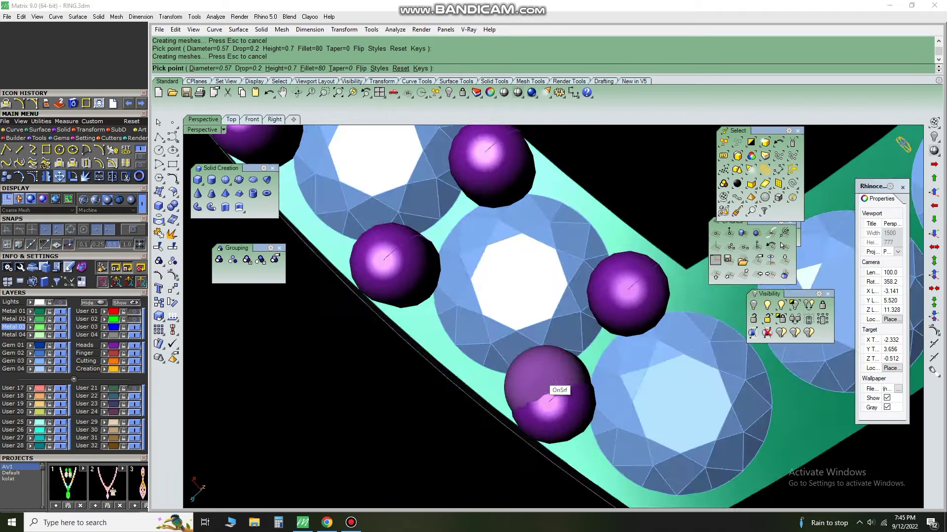
{"action": "scroll", "coordinate": [550, 402], "scroll_direction": "down", "scroll_amount": 3}
{"action": "scroll", "coordinate": [596, 375], "scroll_direction": "up", "scroll_amount": 2}
{"action": "scroll", "coordinate": [586, 371], "scroll_direction": "up", "scroll_amount": 3}
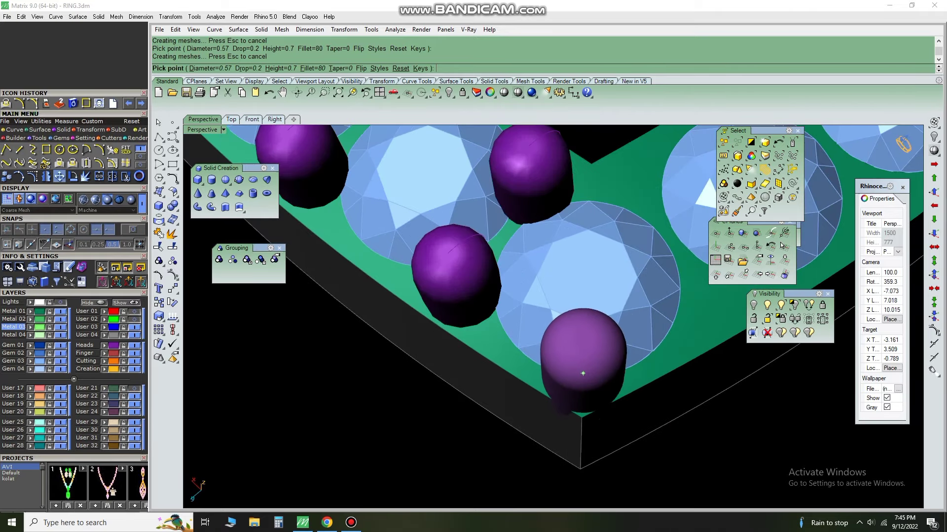
{"action": "key", "text": "Return"}
- Select the seven prong balls, leaving the bottom corner prong out of the selection
{"action": "scroll", "coordinate": [594, 340], "scroll_direction": "down", "scroll_amount": 3}
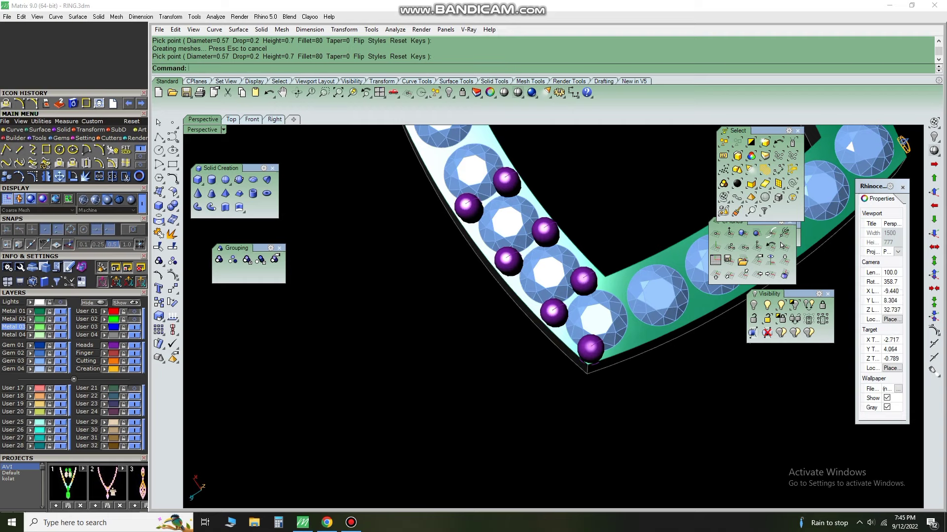
{"action": "scroll", "coordinate": [567, 197], "scroll_direction": "down", "scroll_amount": 3}
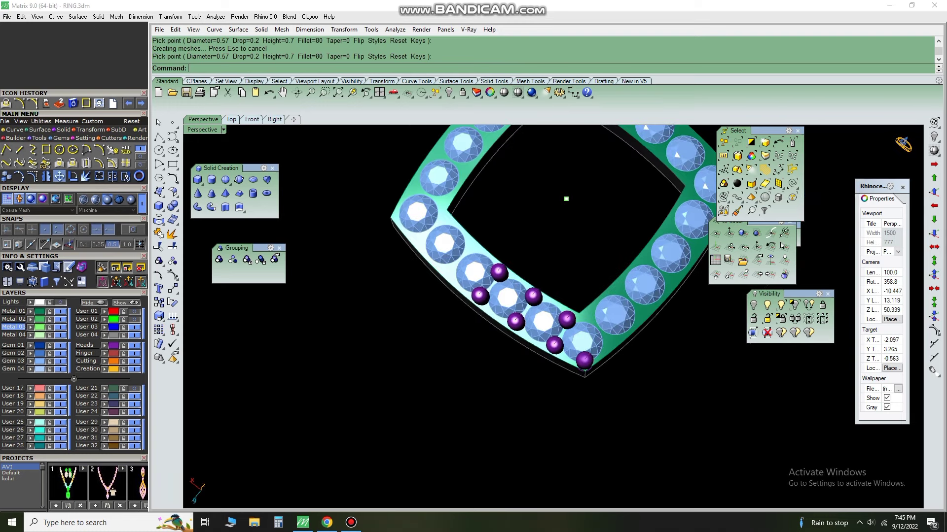
{"action": "right_click_drag", "start_coordinate": [566, 197], "coordinate": [559, 237]}
{"action": "scroll", "coordinate": [560, 236], "scroll_direction": "up", "scroll_amount": 3}
{"action": "scroll", "coordinate": [589, 300], "scroll_direction": "up", "scroll_amount": 3}
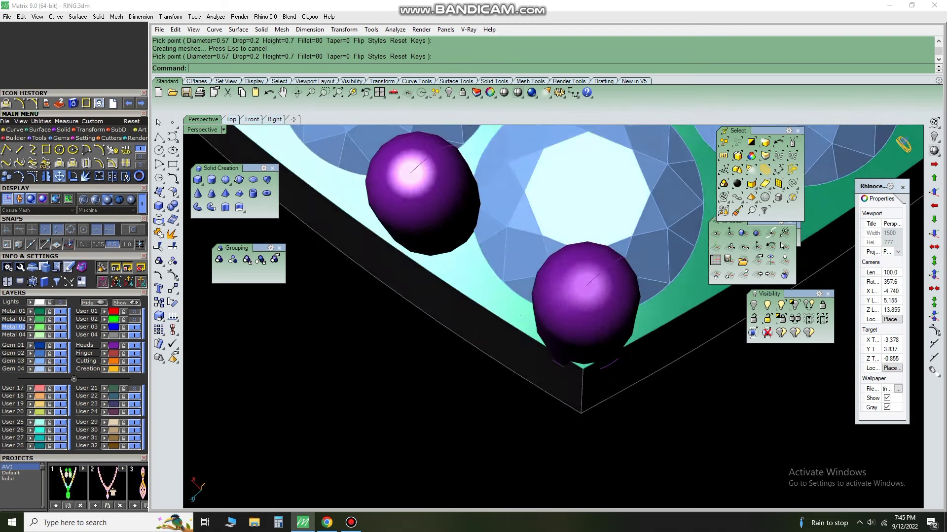
{"action": "scroll", "coordinate": [589, 301], "scroll_direction": "up", "scroll_amount": 3}
{"action": "left_click", "coordinate": [587, 300]}
{"action": "scroll", "coordinate": [493, 306], "scroll_direction": "down", "scroll_amount": 3}
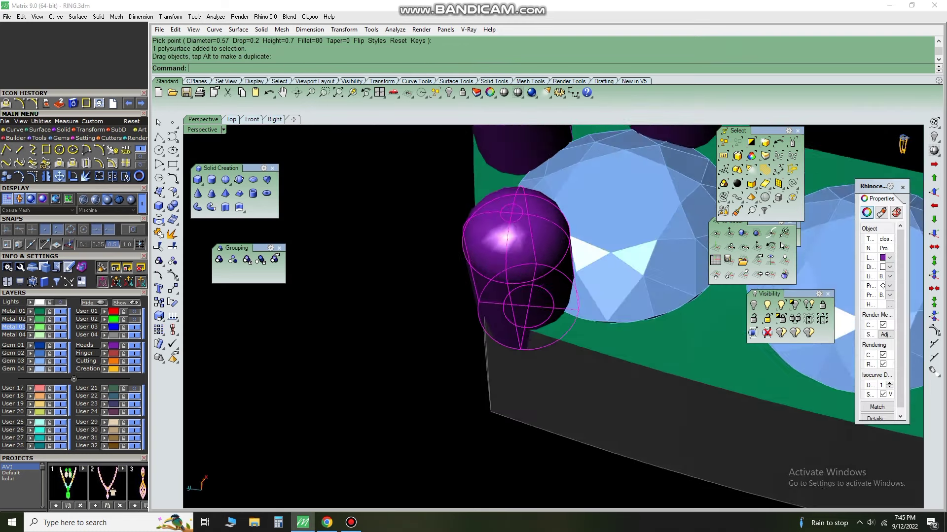
{"action": "scroll", "coordinate": [493, 306], "scroll_direction": "down", "scroll_amount": 1}
{"action": "scroll", "coordinate": [552, 315], "scroll_direction": "down", "scroll_amount": 3}
{"action": "mouse_move", "coordinate": [552, 315]}
{"action": "right_mouse_down"}
{"action": "mouse_move", "coordinate": [553, 276]}
{"action": "mouse_move", "coordinate": [553, 325]}
{"action": "right_mouse_up"}
{"action": "scroll", "coordinate": [620, 385], "scroll_direction": "down", "scroll_amount": 2}
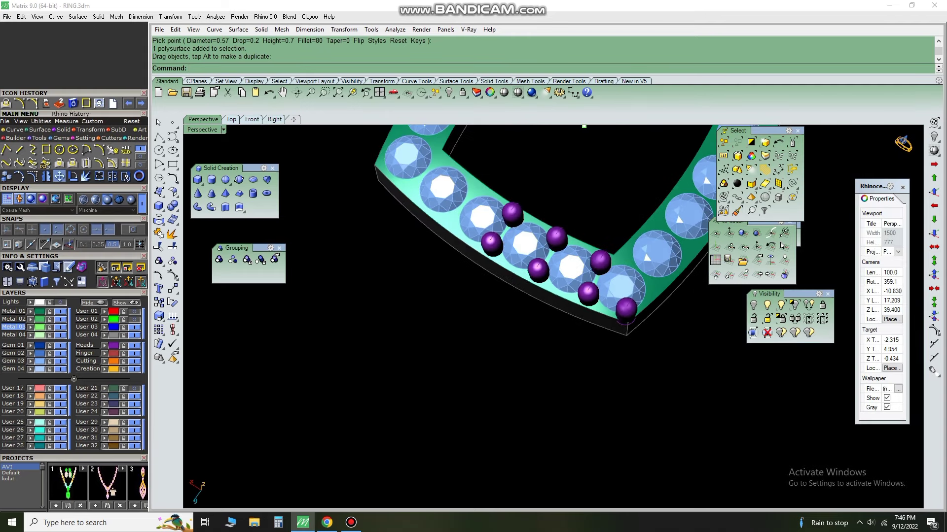
{"action": "left_click", "coordinate": [781, 245]}
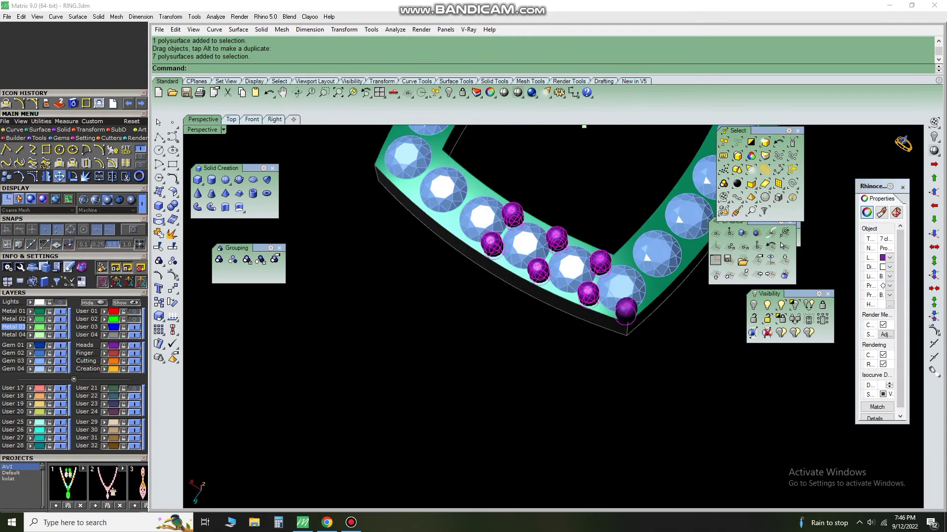
{"action": "mouse_move", "coordinate": [583, 127]}
{"action": "right_mouse_down"}
{"action": "mouse_move", "coordinate": [655, 144]}
{"action": "mouse_move", "coordinate": [648, 202]}
{"action": "right_mouse_up"}
{"action": "scroll", "coordinate": [603, 307], "scroll_direction": "up", "scroll_amount": 3}
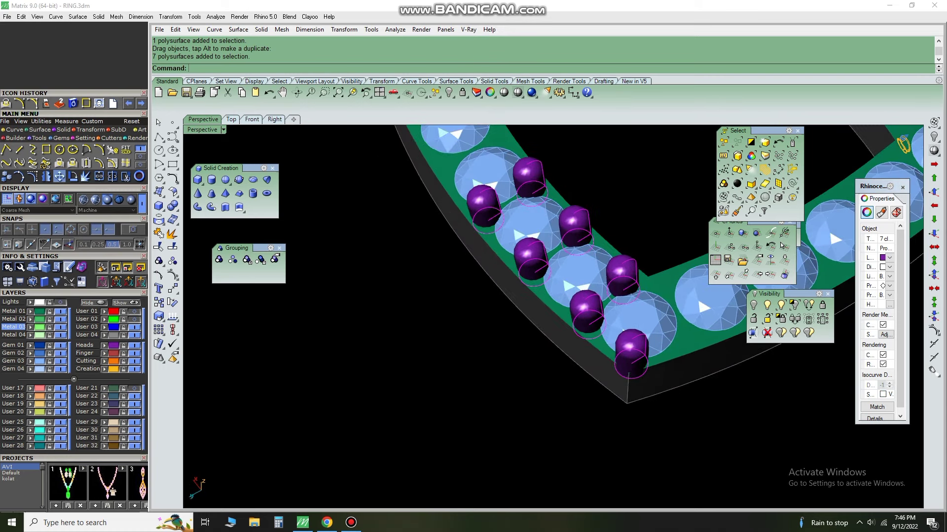
{"action": "left_click", "coordinate": [636, 348], "text": "ctrl"}
{"action": "scroll", "coordinate": [650, 342], "scroll_direction": "down", "scroll_amount": 5}
{"action": "type", "text": "MI"}
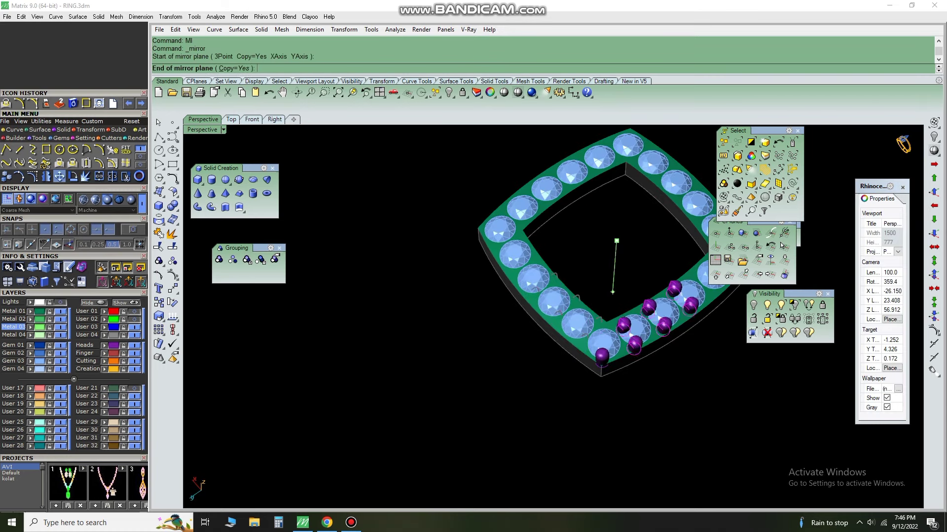
- Try mirroring the prong cluster, then undo the mirrored copies
{"action": "left_click", "coordinate": [597, 397]}
{"action": "mouse_move", "coordinate": [615, 239]}
{"action": "right_mouse_down"}
{"action": "mouse_move", "coordinate": [604, 220]}
{"action": "mouse_move", "coordinate": [577, 209]}
{"action": "mouse_move", "coordinate": [651, 266]}
{"action": "mouse_move", "coordinate": [570, 234]}
{"action": "right_mouse_up"}
{"action": "key", "text": "ctrl+z"}
- Polar-array the prongs (AR) around the ring centre: 4 items over 360°
{"action": "type", "text": "ar"}
{"action": "key", "text": "Return"}
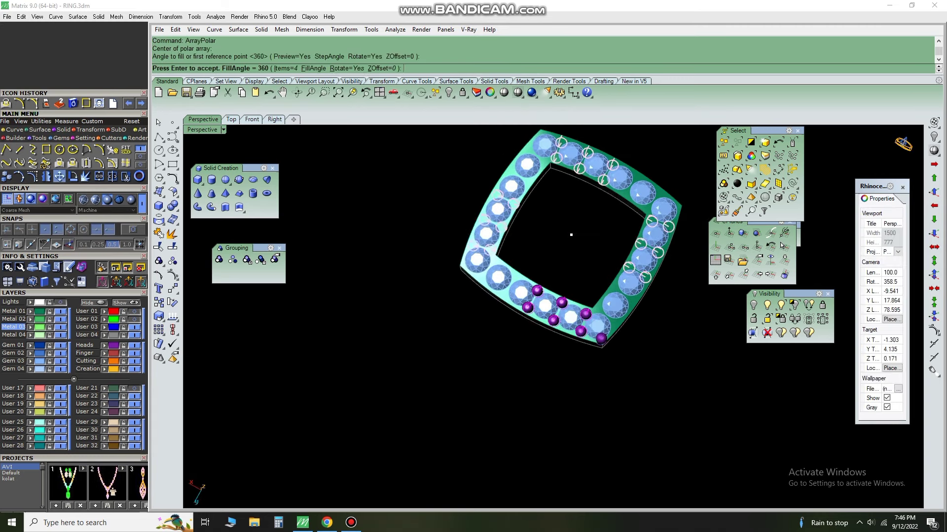
{"action": "key", "text": "Return"}
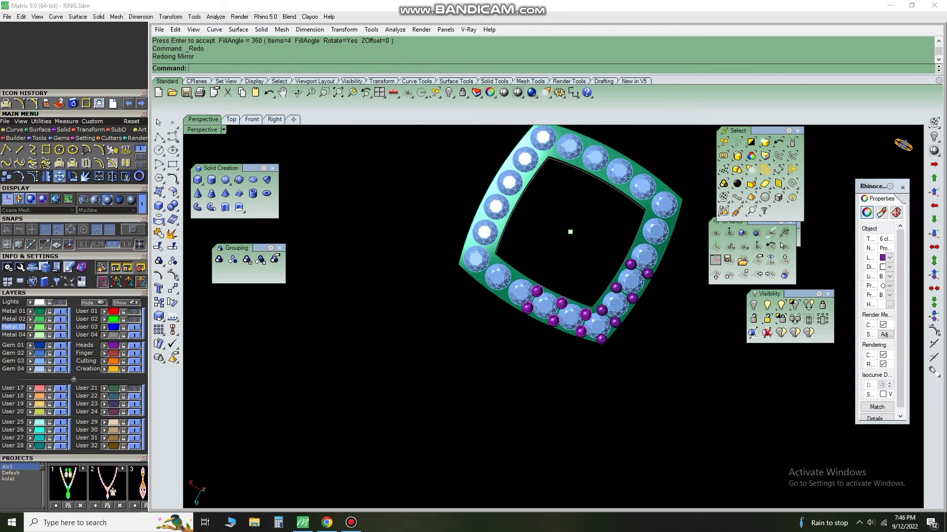
{"action": "right_click_drag", "start_coordinate": [570, 232], "coordinate": [599, 243]}
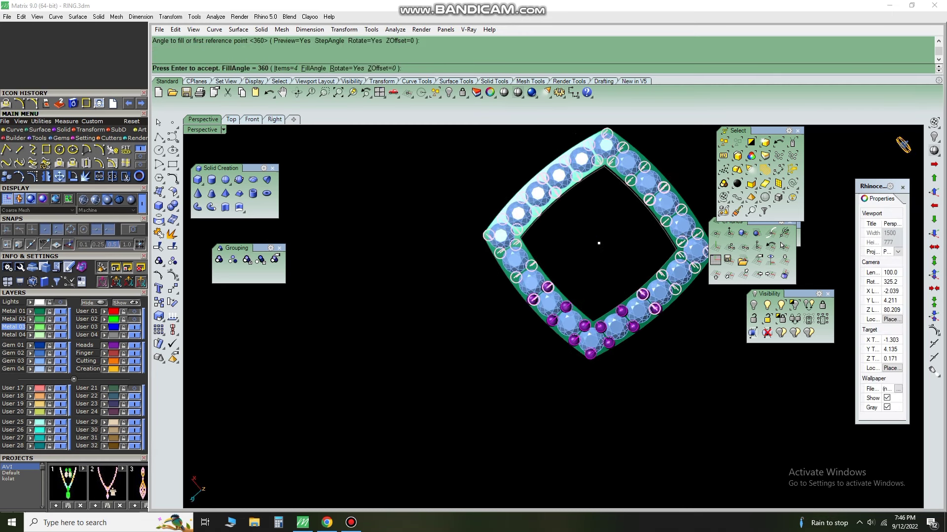
{"action": "right_click_drag", "start_coordinate": [598, 243], "coordinate": [589, 237]}
{"action": "key", "text": "Return"}
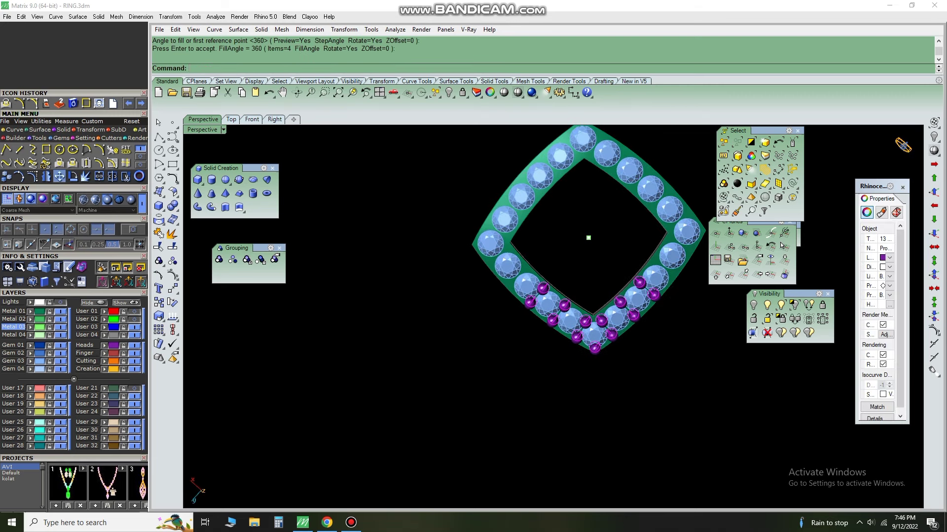
{"action": "left_click", "coordinate": [588, 238]}
{"action": "key", "text": "Return"}
{"action": "right_click_drag", "start_coordinate": [588, 238], "coordinate": [575, 232]}
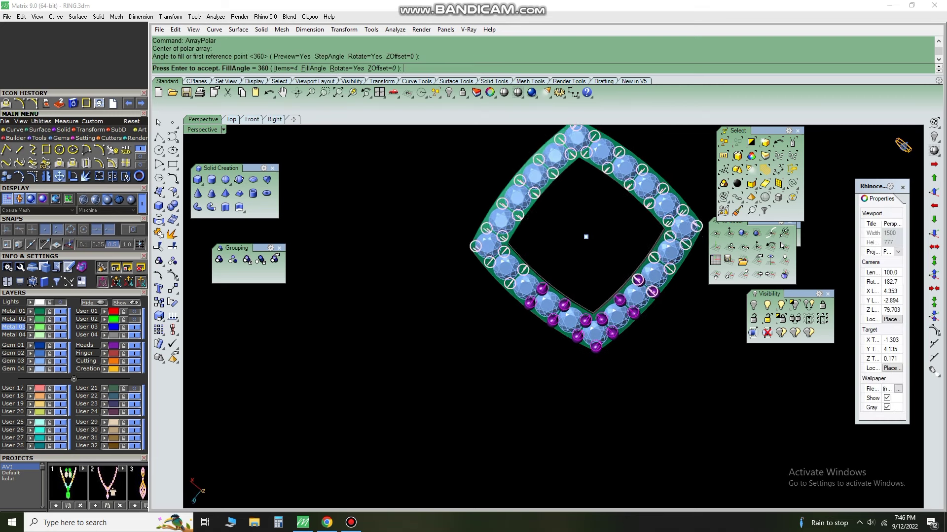
{"action": "key", "text": "Return"}
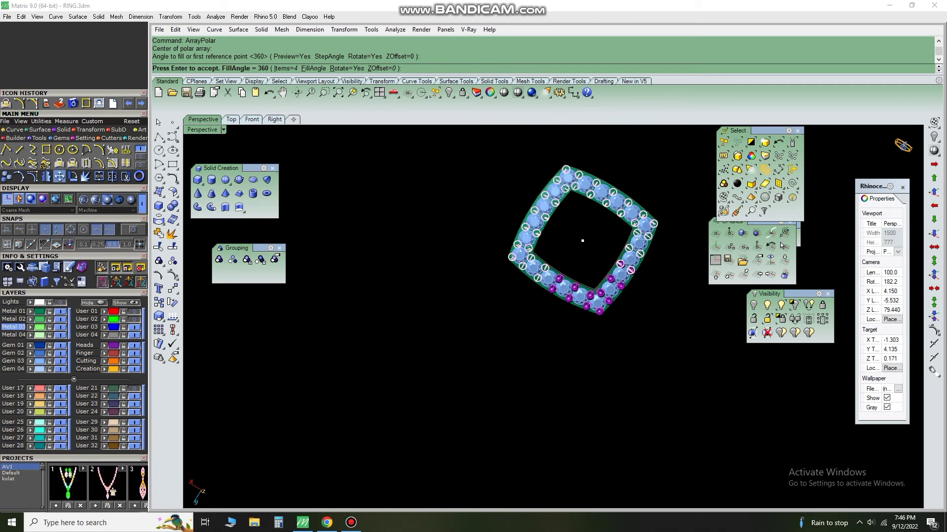
- Delete the selected duplicate prongs with D
{"action": "type", "text": "d"}
{"action": "key", "text": "Return"}
{"action": "scroll", "coordinate": [542, 207], "scroll_direction": "up", "scroll_amount": 3}
{"action": "scroll", "coordinate": [493, 172], "scroll_direction": "up", "scroll_amount": 2}
- Select overlapping duplicate prongs, then undo the prong deletion
{"action": "right_click_drag", "start_coordinate": [480, 163], "coordinate": [518, 176]}
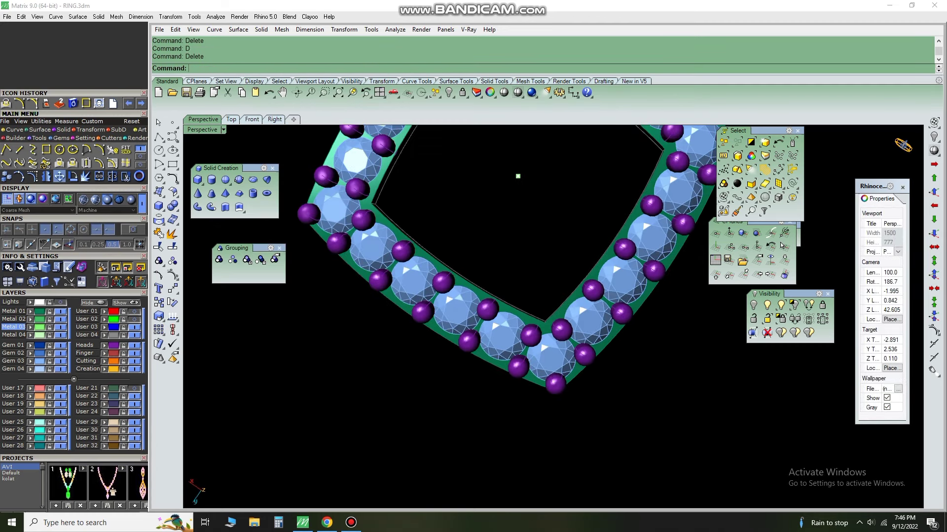
{"action": "left_click", "coordinate": [737, 156]}
{"action": "left_click", "coordinate": [500, 261]}
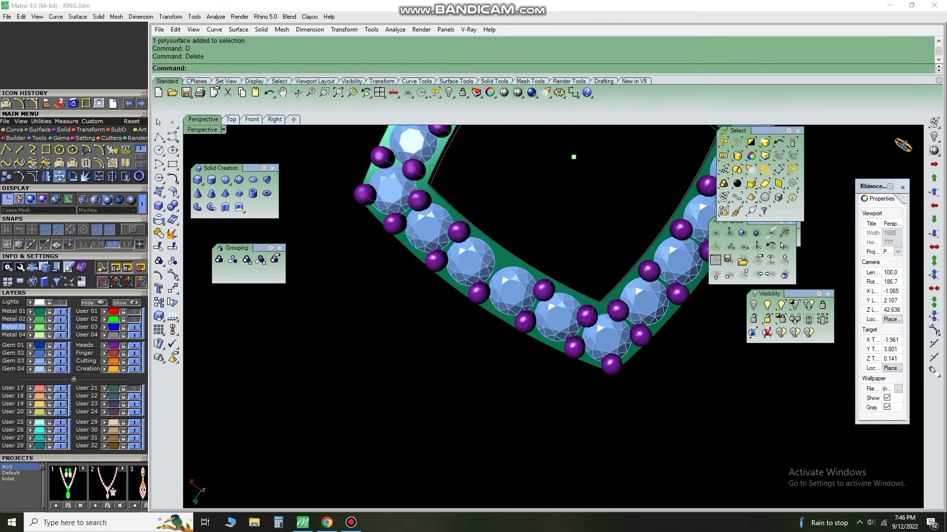
{"action": "scroll", "coordinate": [562, 172], "scroll_direction": "down", "scroll_amount": 2}
{"action": "scroll", "coordinate": [560, 255], "scroll_direction": "down", "scroll_amount": 3}
{"action": "scroll", "coordinate": [582, 271], "scroll_direction": "up", "scroll_amount": 2}
{"action": "scroll", "coordinate": [547, 270], "scroll_direction": "down", "scroll_amount": 1}
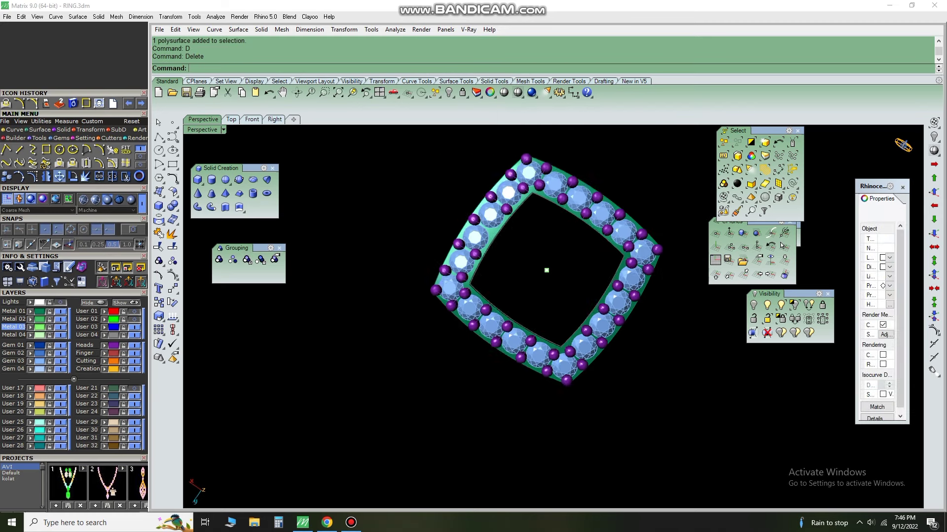
{"action": "scroll", "coordinate": [546, 270], "scroll_direction": "up", "scroll_amount": 2}
{"action": "key", "text": "ctrl+z"}
- Select all objects and delete the stray point with D
{"action": "scroll", "coordinate": [467, 279], "scroll_direction": "down", "scroll_amount": 2}
{"action": "scroll", "coordinate": [508, 317], "scroll_direction": "down", "scroll_amount": 1}
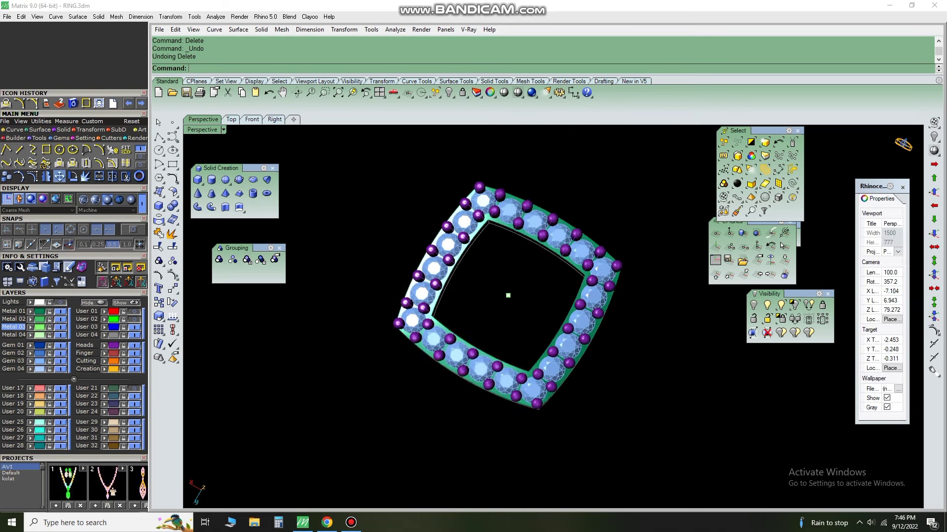
{"action": "mouse_move", "coordinate": [508, 276]}
{"action": "right_mouse_down"}
{"action": "mouse_move", "coordinate": [510, 316]}
{"action": "mouse_move", "coordinate": [508, 296]}
{"action": "right_mouse_up"}
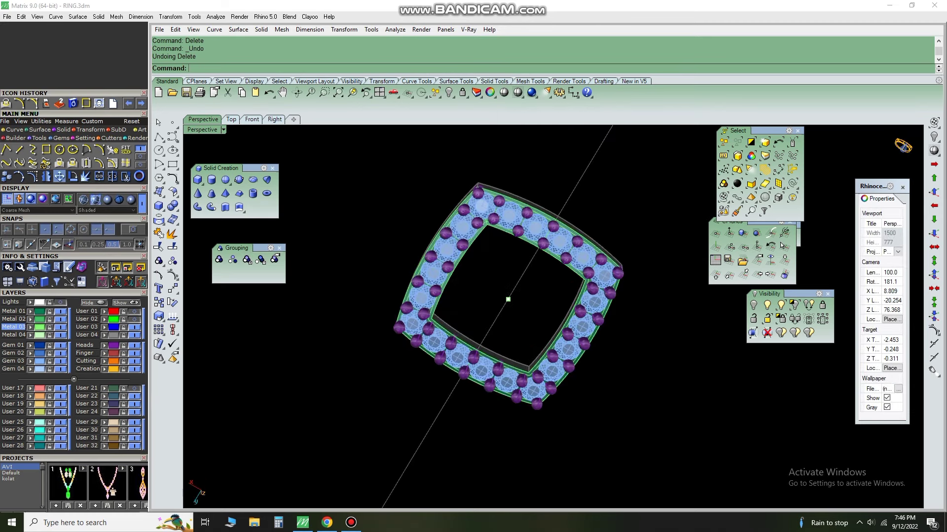
{"action": "key", "text": "ctrl+a"}
{"action": "scroll", "coordinate": [472, 297], "scroll_direction": "up", "scroll_amount": 2}
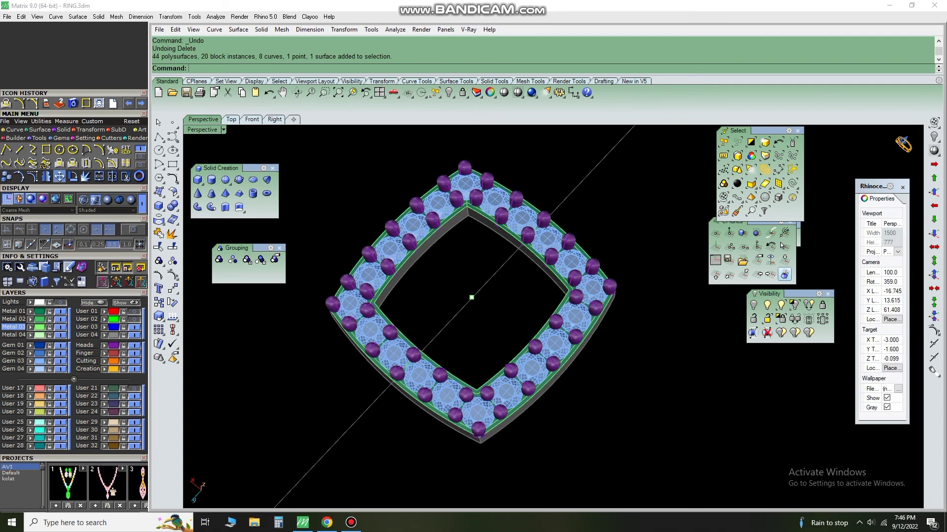
{"action": "type", "text": "d"}
{"action": "key", "text": "Return"}
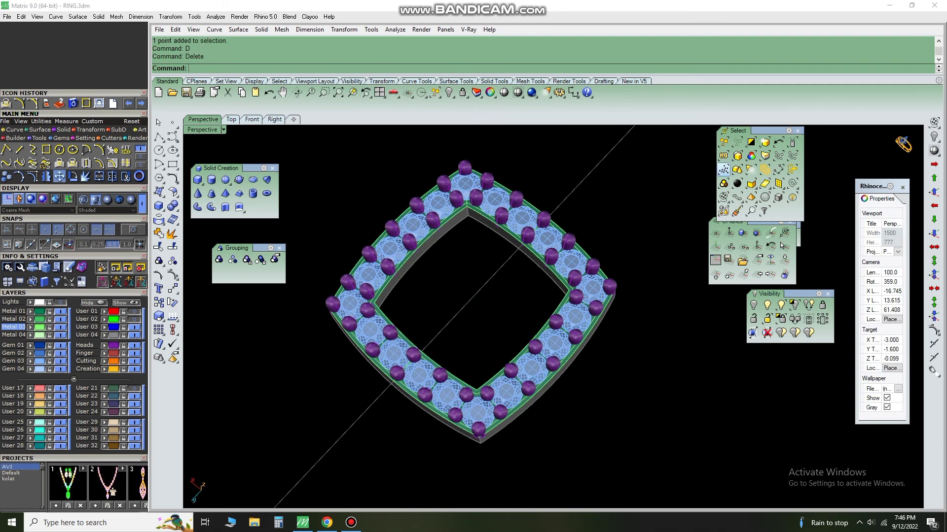
- Pick the three gems on the lower arm of the halo
{"action": "key", "text": "Left"}
{"action": "key", "text": "Left"}
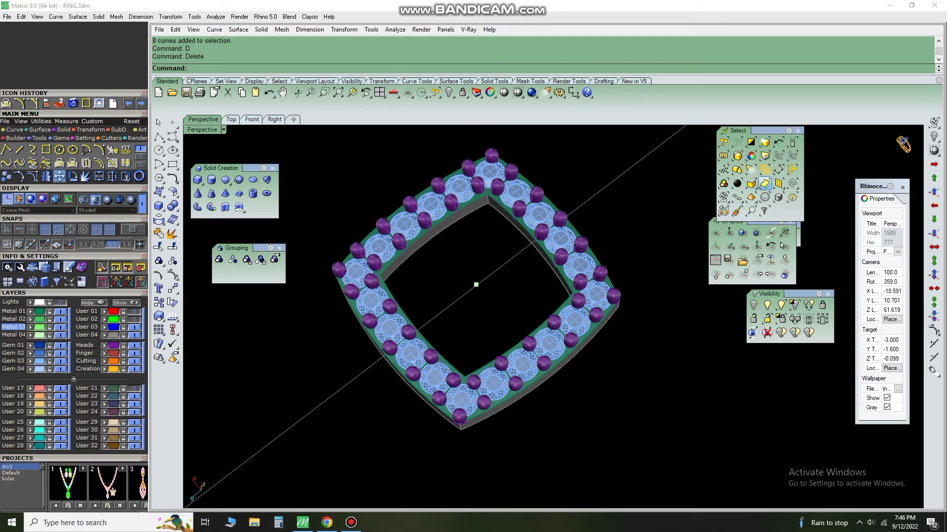
{"action": "right_click_drag", "start_coordinate": [493, 295], "coordinate": [532, 276]}
{"action": "left_click", "coordinate": [448, 379]}
{"action": "left_click", "coordinate": [571, 343], "text": "ctrl"}
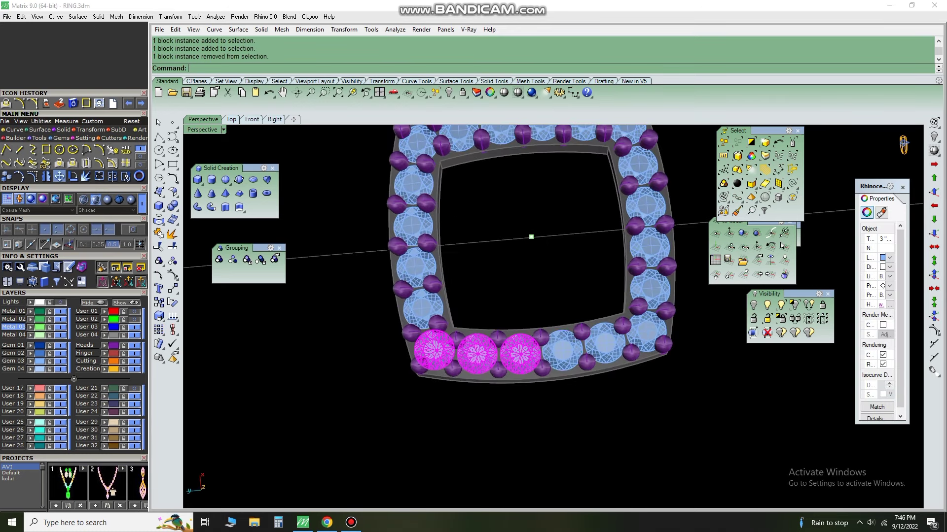
- Generate gem cutters for the three picked gems and lower them by 1 unit
{"action": "scroll", "coordinate": [531, 237], "scroll_direction": "down", "scroll_amount": 3}
{"action": "key", "text": "Left"}
{"action": "key", "text": "Left"}
{"action": "key", "text": "Left"}
{"action": "key", "text": "Left"}
{"action": "key", "text": "Left"}
{"action": "key", "text": "Left"}
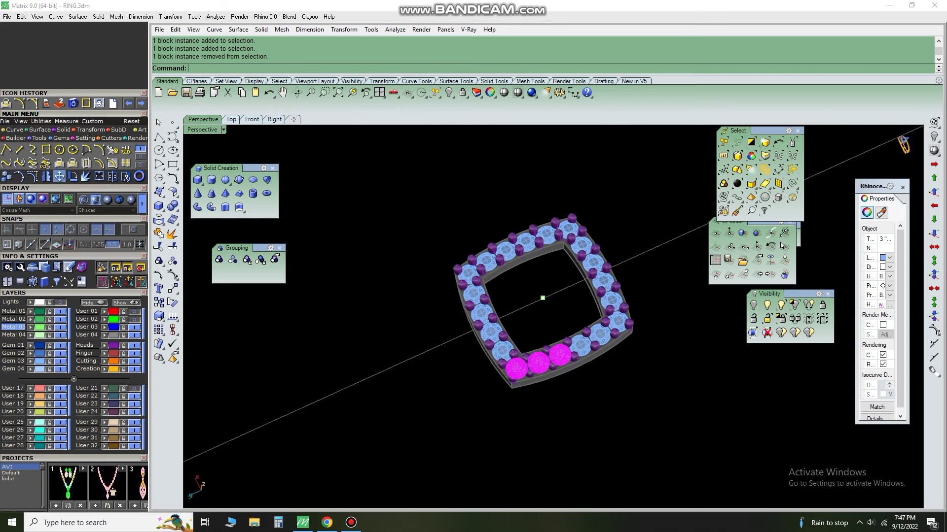
{"action": "key", "text": "F6"}
{"action": "key", "text": "Return"}
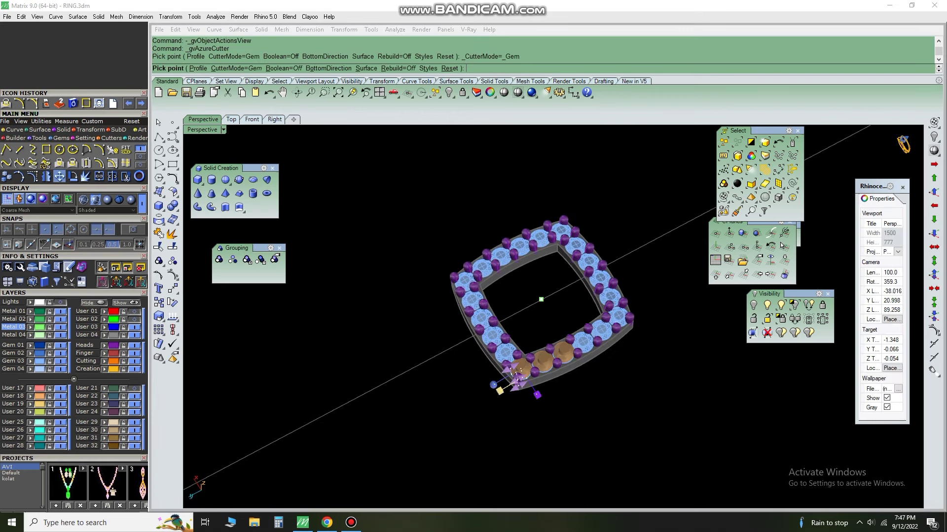
{"action": "key", "text": "Down"}
{"action": "key", "text": "Down"}
{"action": "key", "text": "Page_Up"}
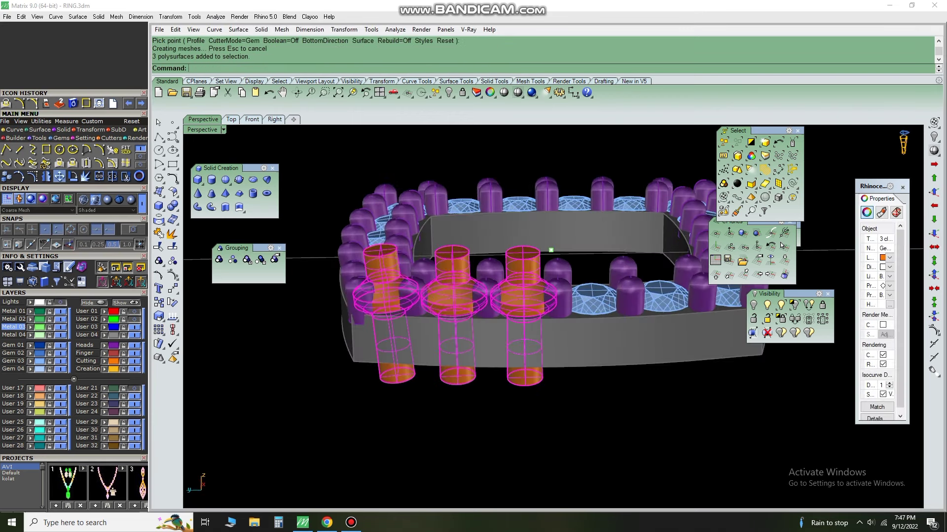
{"action": "left_click", "coordinate": [933, 260]}
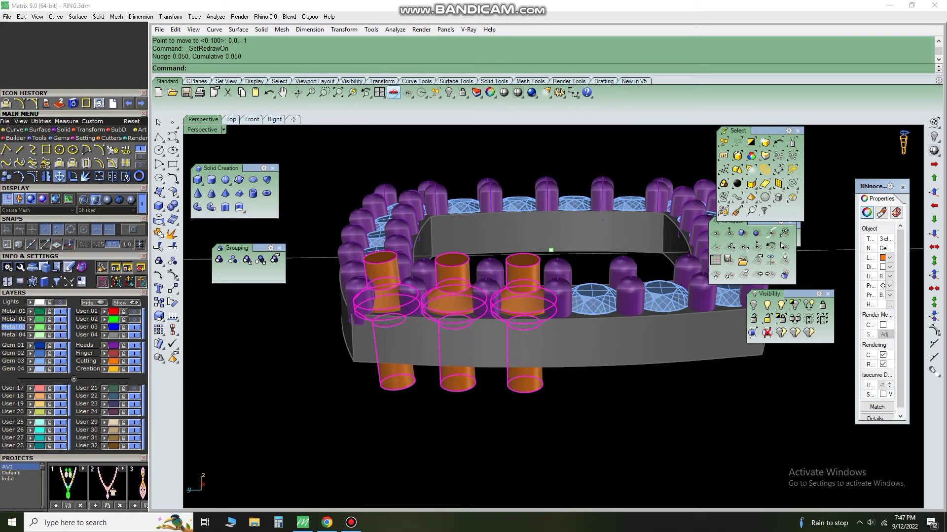
- Check the cutters from Bottom view, then return to the four-viewport layout
{"action": "left_click", "coordinate": [393, 92]}
{"action": "left_click", "coordinate": [449, 124]}
{"action": "type", "text": "M"}
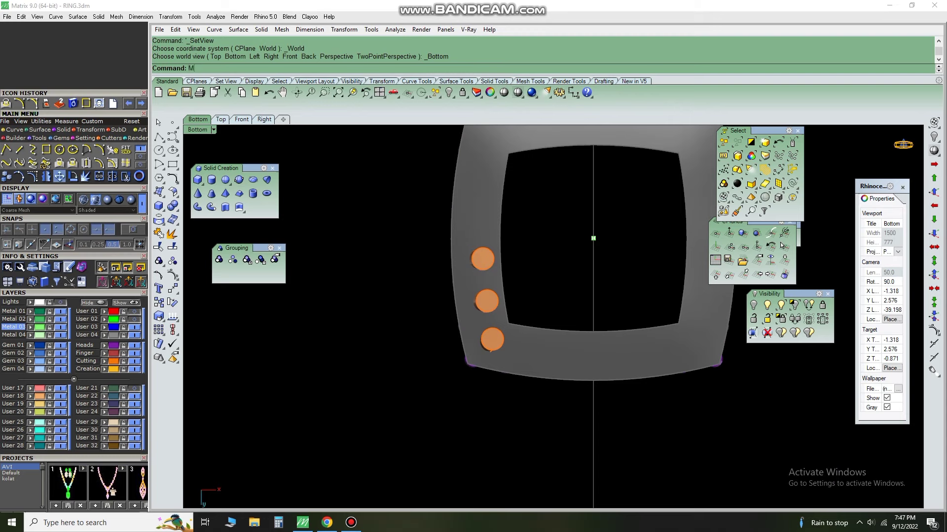
{"action": "scroll", "coordinate": [486, 278], "scroll_direction": "up", "scroll_amount": 5}
{"action": "type", "text": "F"}
{"action": "key", "text": "Return"}
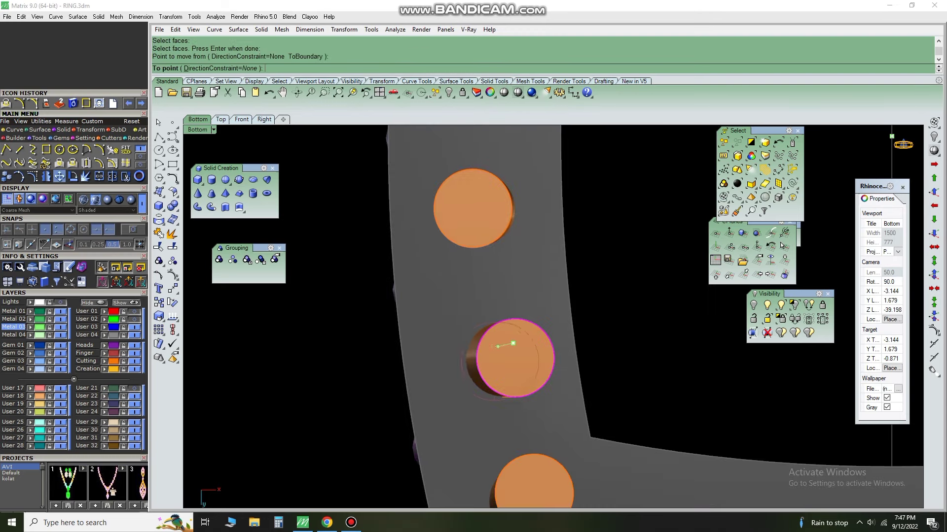
{"action": "scroll", "coordinate": [513, 343], "scroll_direction": "down", "scroll_amount": 3}
{"action": "key", "text": "Escape"}
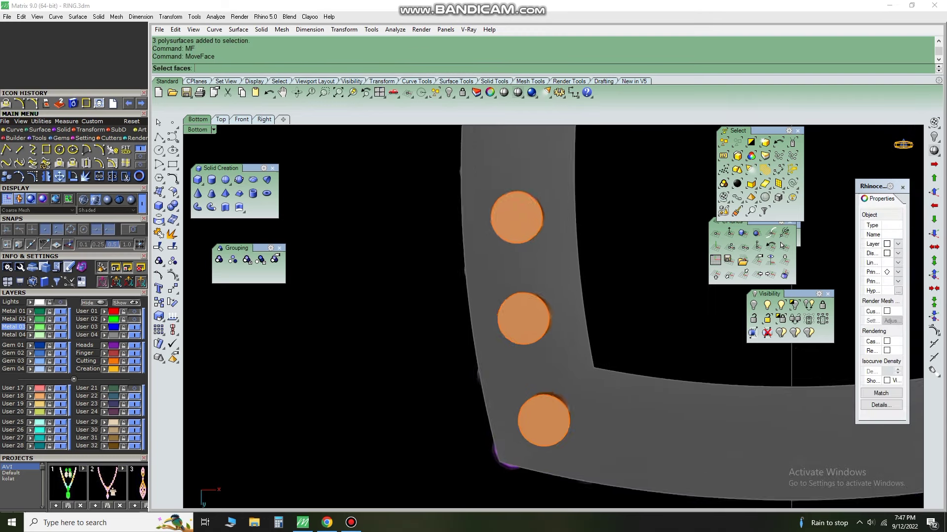
{"action": "scroll", "coordinate": [536, 322], "scroll_direction": "up", "scroll_amount": 2}
{"action": "left_click", "coordinate": [536, 323]}
{"action": "left_click", "coordinate": [379, 92]}
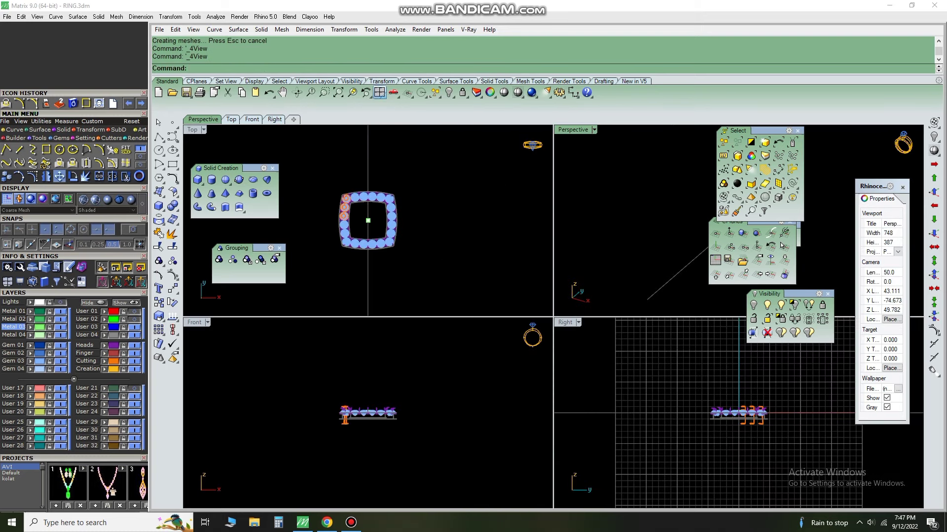
- Zoom extents (ZE) and maximize the perspective view of the ring
{"action": "type", "text": "ZE"}
{"action": "key", "text": "Return"}
{"action": "key", "text": "ctrl+m"}
{"action": "type", "text": "ZE"}
{"action": "key", "text": "Return"}
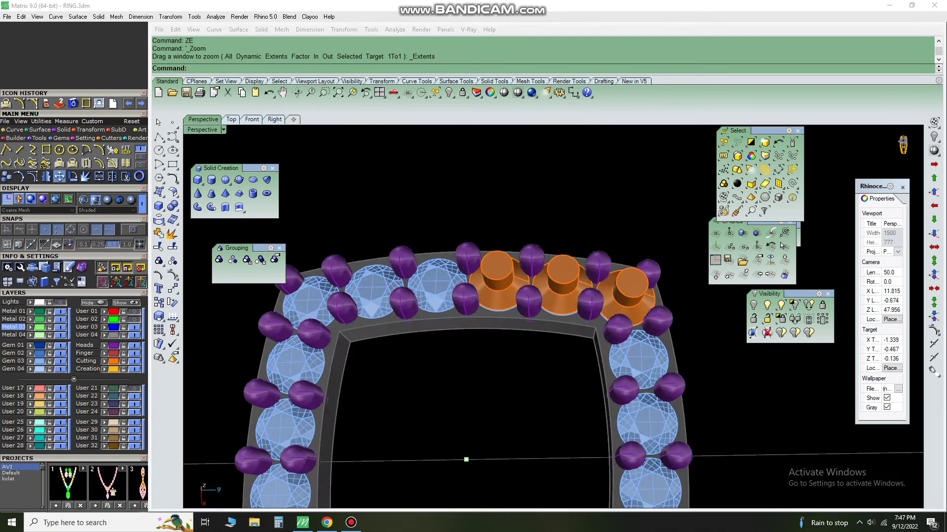
{"action": "right_click_drag", "start_coordinate": [493, 296], "coordinate": [592, 335]}
- Ungroup the three cutters and mirror them across a line from the ring centre
{"action": "type", "text": "U"}
{"action": "key", "text": "Return"}
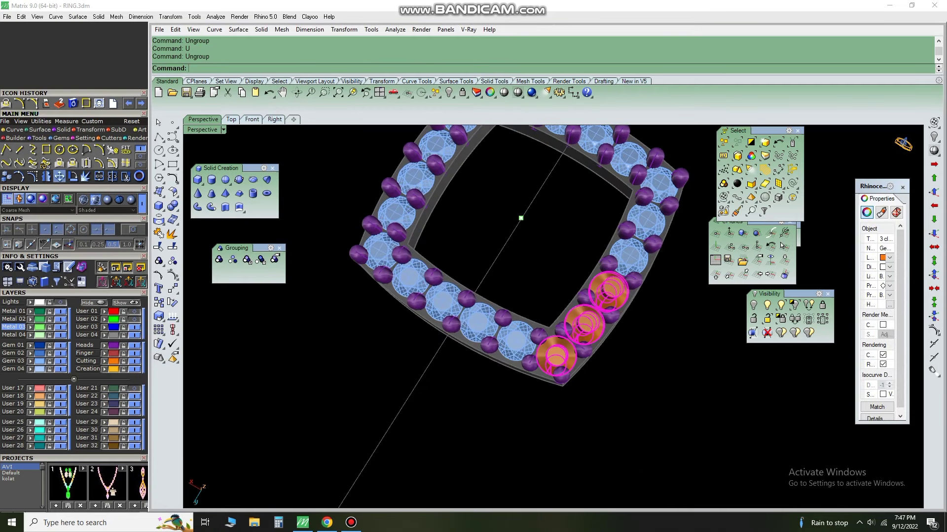
{"action": "left_click", "coordinate": [556, 356], "text": "ctrl"}
{"action": "key", "text": "Left"}
{"action": "type", "text": "M"}
{"action": "left_click", "coordinate": [559, 209]}
{"action": "left_click", "coordinate": [439, 306]}
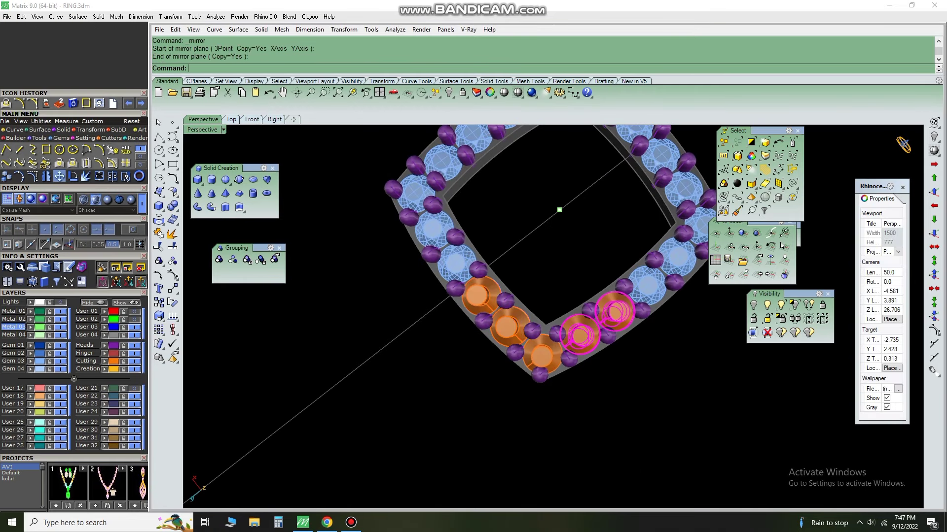
{"action": "left_click", "coordinate": [513, 315], "text": "shift"}
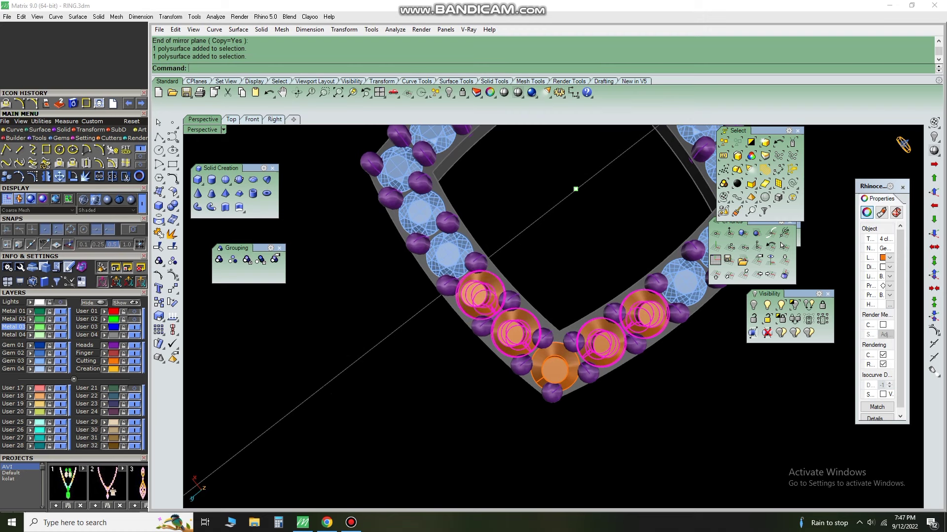
{"action": "key", "text": "Delete"}
{"action": "key", "text": "ctrl+z"}
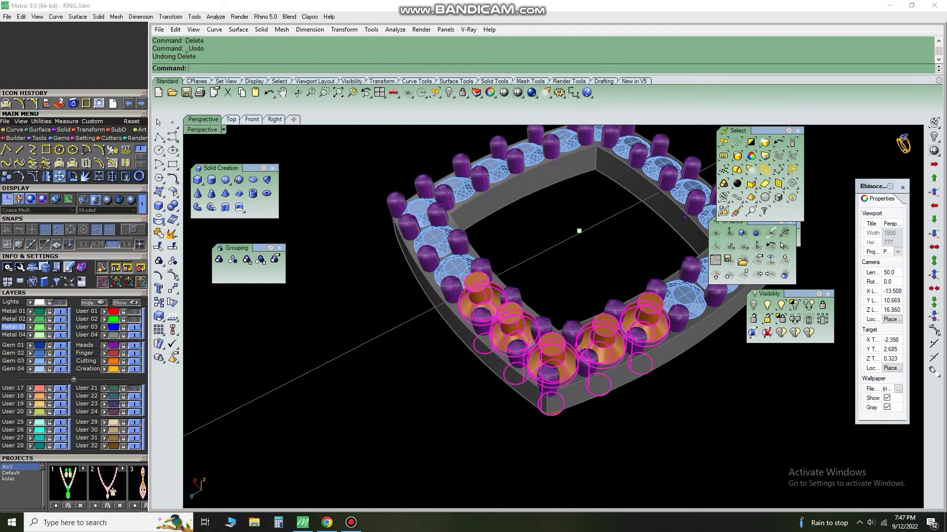
{"action": "left_click", "coordinate": [647, 321], "text": "ctrl"}
- ArrayPolar the cutters around the ring centre: 4 items over 360°
{"action": "scroll", "coordinate": [591, 201], "scroll_direction": "down", "scroll_amount": 5}
{"action": "type", "text": "ArrayPolar"}
{"action": "key", "text": "Return"}
{"action": "left_click", "coordinate": [605, 242]}
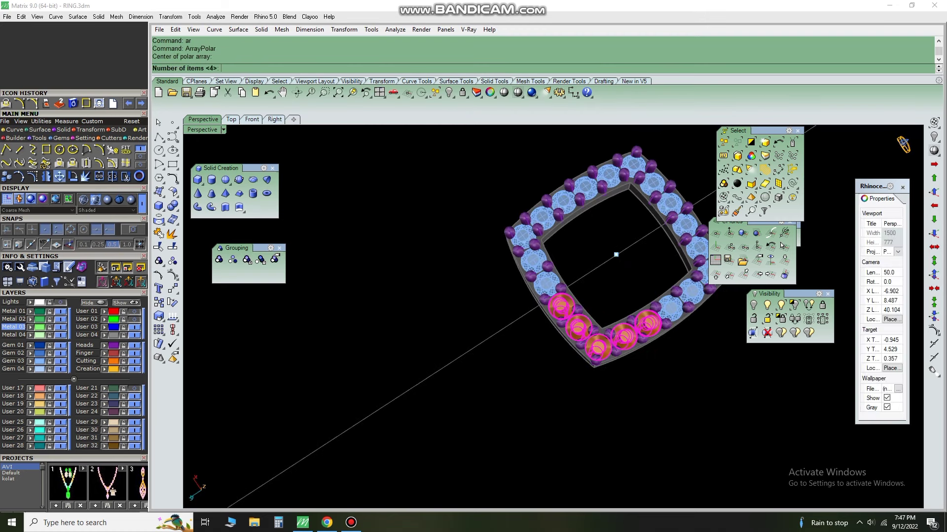
{"action": "key", "text": "Return"}
{"action": "key", "text": "Return"}
{"action": "key", "text": "Return"}
{"action": "left_click", "coordinate": [736, 171]}
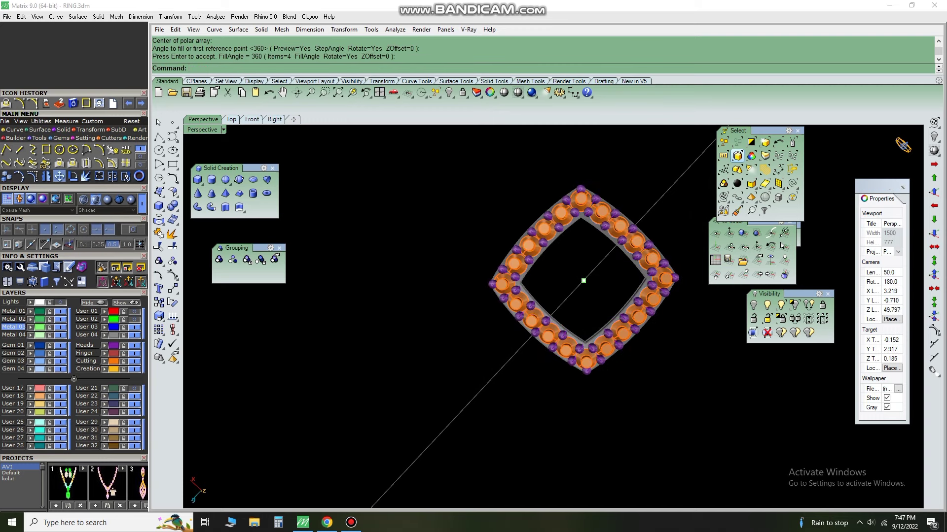
- Start BooleanDifference (DD) to subtract the cutters from the halo
{"action": "key", "text": "Down"}
{"action": "key", "text": "Down"}
{"action": "key", "text": "Down"}
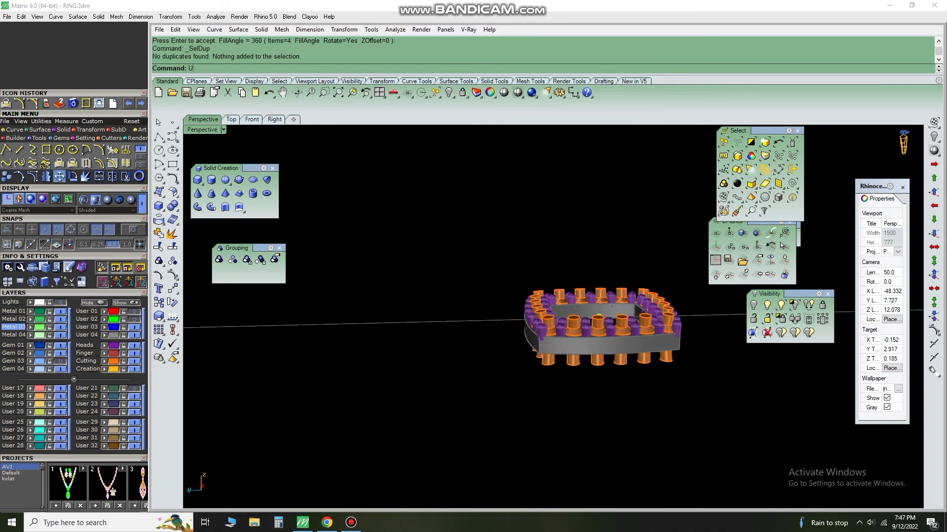
{"action": "key", "text": "Return"}
{"action": "type", "text": "DD"}
{"action": "key", "text": "Return"}
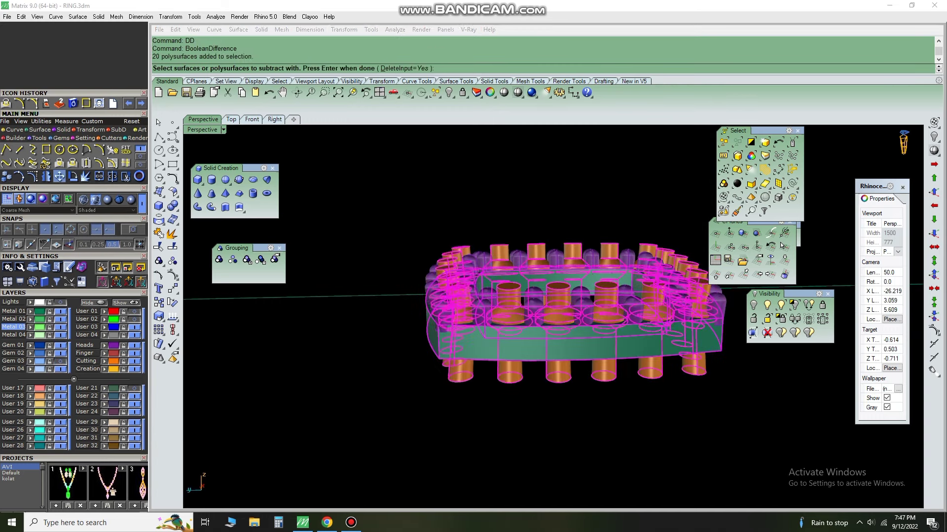
- Complete the subtraction of the 20 cutters and preview the holes in Machine display
{"action": "key", "text": "Return"}
{"action": "key", "text": "Return"}
{"action": "key", "text": "Up"}
{"action": "key", "text": "Up"}
{"action": "key", "text": "Up"}
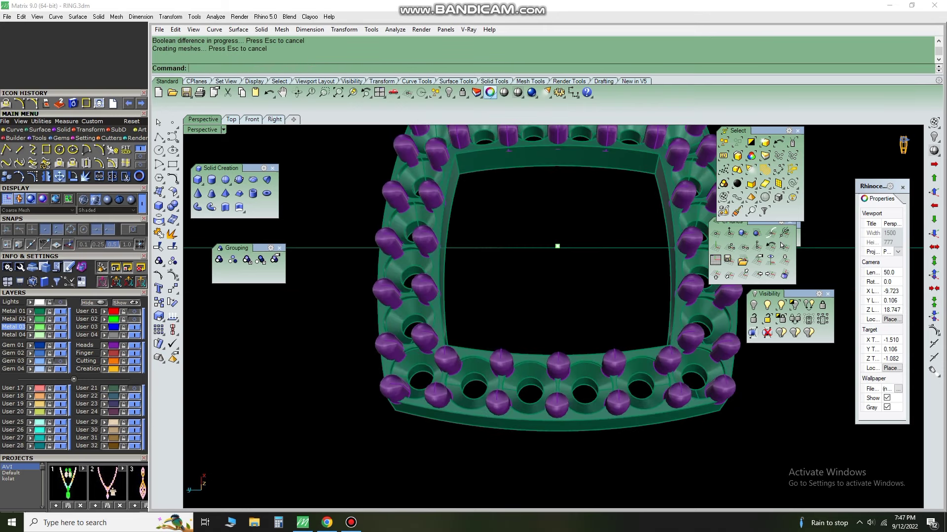
{"action": "key", "text": "Left"}
{"action": "key", "text": "Left"}
{"action": "key", "text": "Left"}
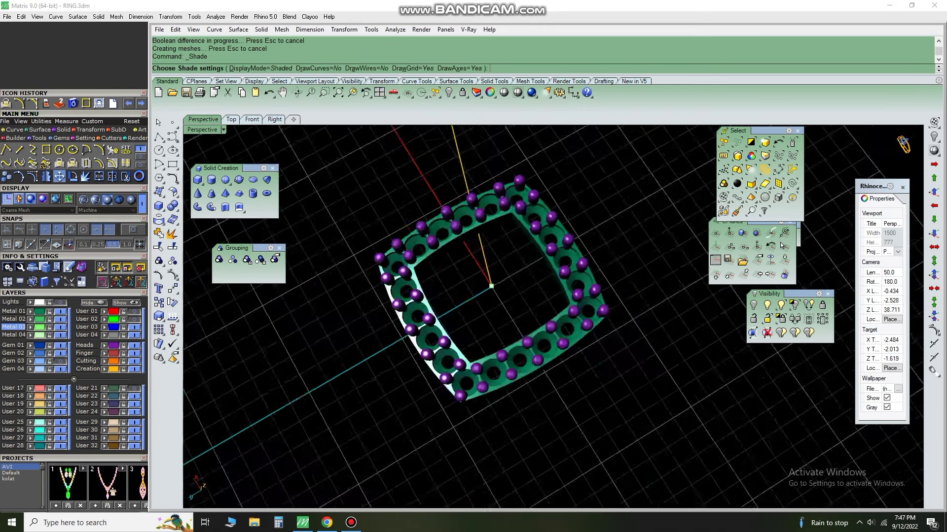
{"action": "key", "text": "Left"}
{"action": "key", "text": "Left"}
{"action": "key", "text": "Down"}
{"action": "key", "text": "Down"}
{"action": "key", "text": "Up"}
{"action": "key", "text": "Up"}
{"action": "key", "text": "Page_Up"}
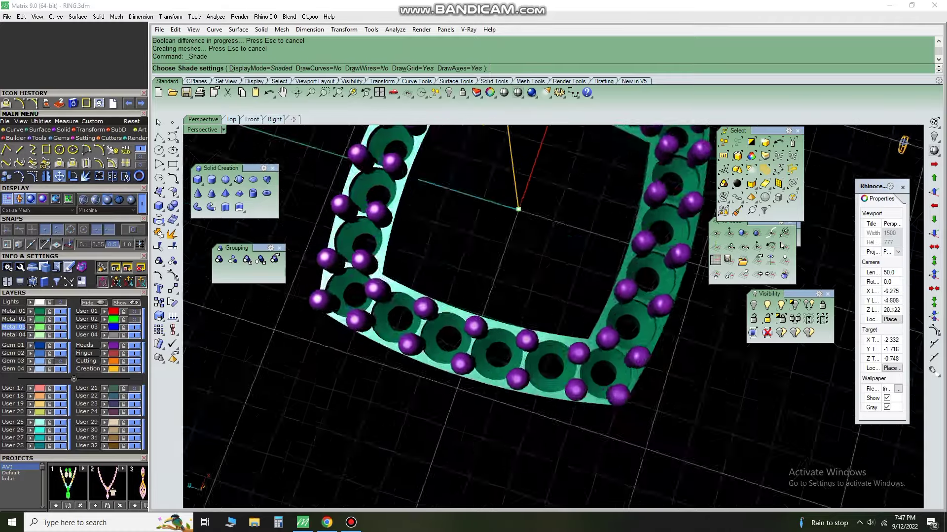
{"action": "key", "text": "Page_Down"}
- Switch back to Shaded display and orbit to low side angles to check the holes
{"action": "key", "text": "Up"}
{"action": "key", "text": "Up"}
{"action": "key", "text": "Page_Down"}
{"action": "key", "text": "Page_Up"}
{"action": "key", "text": "Left"}
{"action": "key", "text": "Left"}
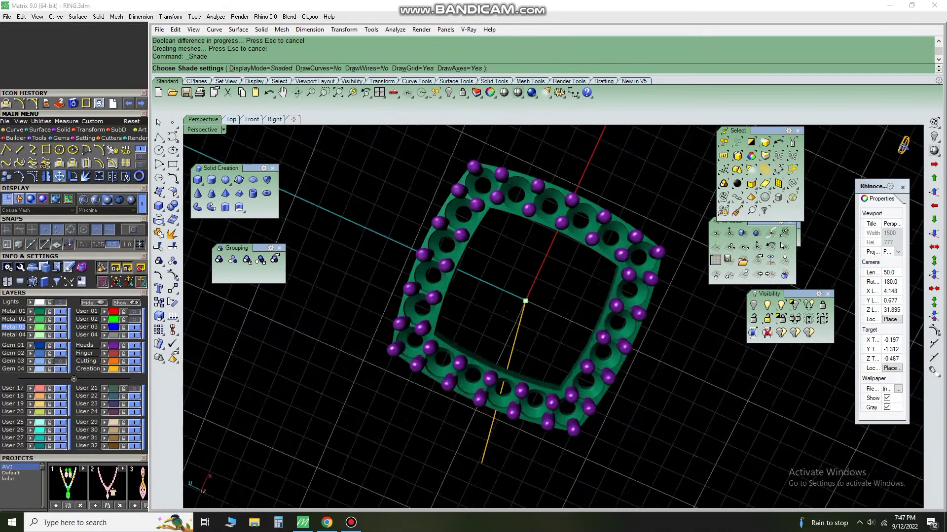
{"action": "key", "text": "Up"}
{"action": "key", "text": "Up"}
{"action": "key", "text": "Down"}
{"action": "key", "text": "Down"}
{"action": "key", "text": "Down"}
{"action": "key", "text": "Return"}
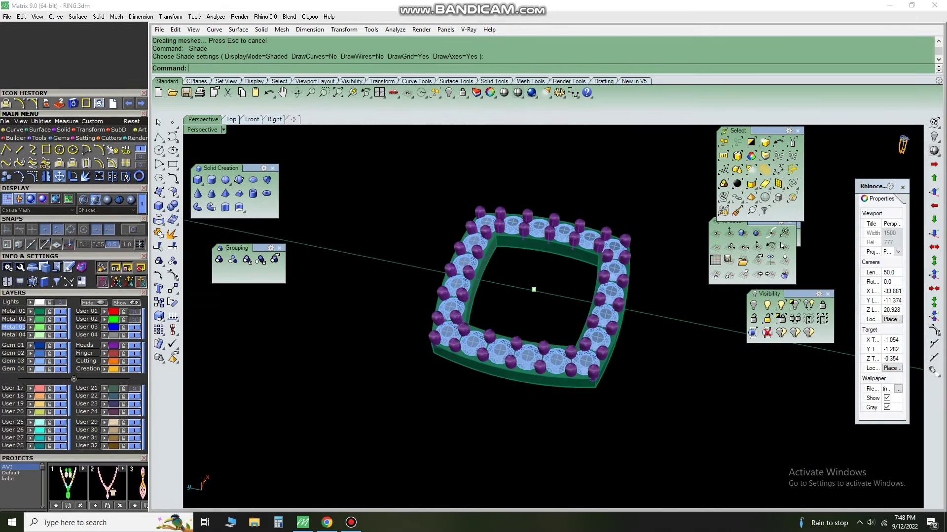
{"action": "key", "text": "Up"}
{"action": "key", "text": "Up"}
{"action": "key", "text": "Down"}
{"action": "key", "text": "Down"}
{"action": "key", "text": "Down"}
{"action": "key", "text": "Left"}
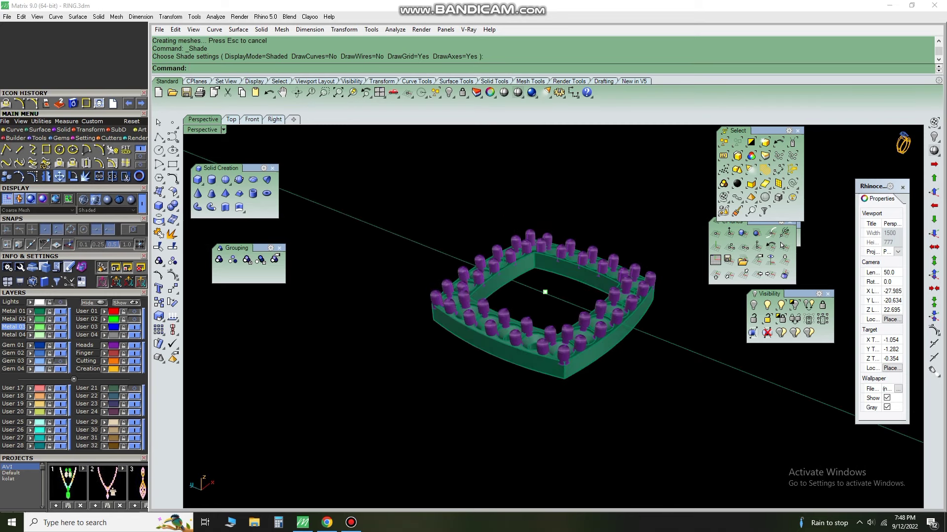
{"action": "key", "text": "Down"}
{"action": "key", "text": "Down"}
{"action": "key", "text": "Down"}
{"action": "key", "text": "Left"}
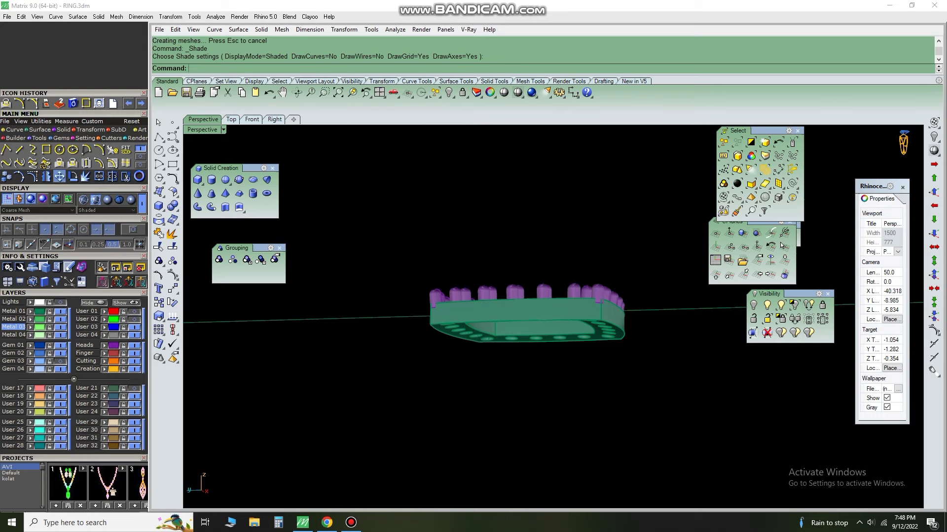
- Orbit and zoom to inspect the underside of the holed halo frame
{"action": "key", "text": "Up"}
{"action": "key", "text": "Up"}
{"action": "key", "text": "Up"}
{"action": "key", "text": "Page_Up"}
{"action": "key", "text": "Page_Up"}
{"action": "key", "text": "Page_Down"}
{"action": "key", "text": "Page_Down"}
{"action": "key", "text": "Page_Up"}
{"action": "key", "text": "Down"}
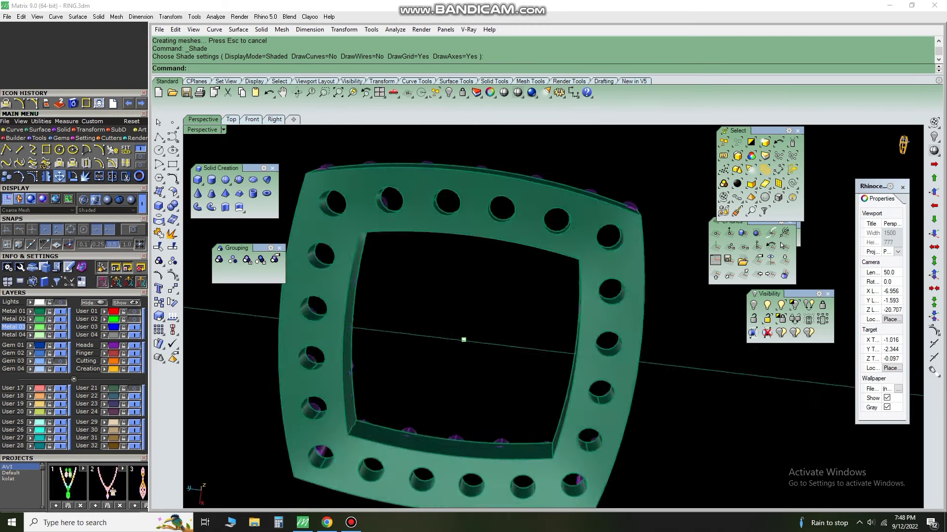
{"action": "key", "text": "Down"}
{"action": "key", "text": "Down"}
{"action": "key", "text": "Down"}
{"action": "key", "text": "Up"}
{"action": "key", "text": "Up"}
{"action": "key", "text": "Page_Up"}
{"action": "key", "text": "Page_Down"}
{"action": "key", "text": "Down"}
{"action": "key", "text": "Down"}
- Extract the halo's top face as a separate surface with ExtractSrf (EX)
{"action": "key", "text": "Left"}
{"action": "type", "text": "EX"}
{"action": "key", "text": "Return"}
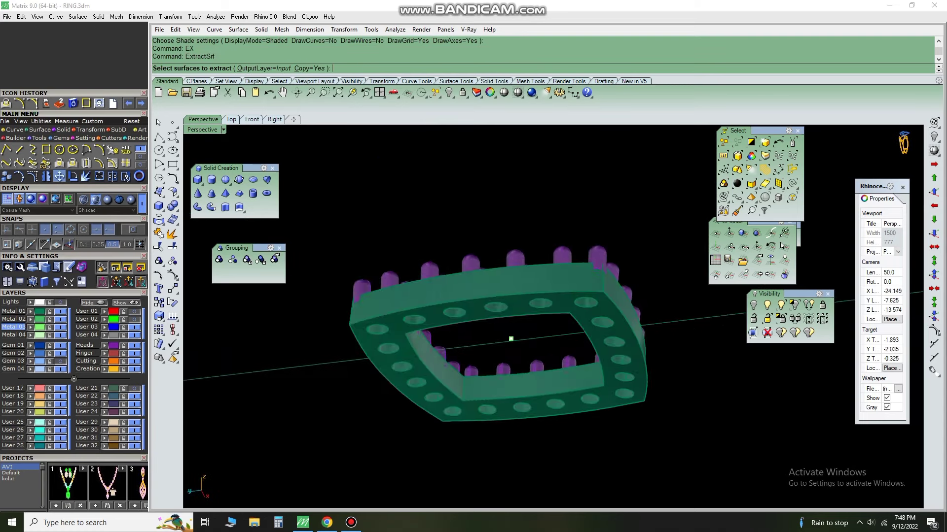
{"action": "left_click", "coordinate": [493, 291]}
{"action": "key", "text": "Return"}
{"action": "scroll", "coordinate": [511, 338], "scroll_direction": "up", "scroll_amount": 3}
{"action": "scroll", "coordinate": [511, 338], "scroll_direction": "up", "scroll_amount": 3}
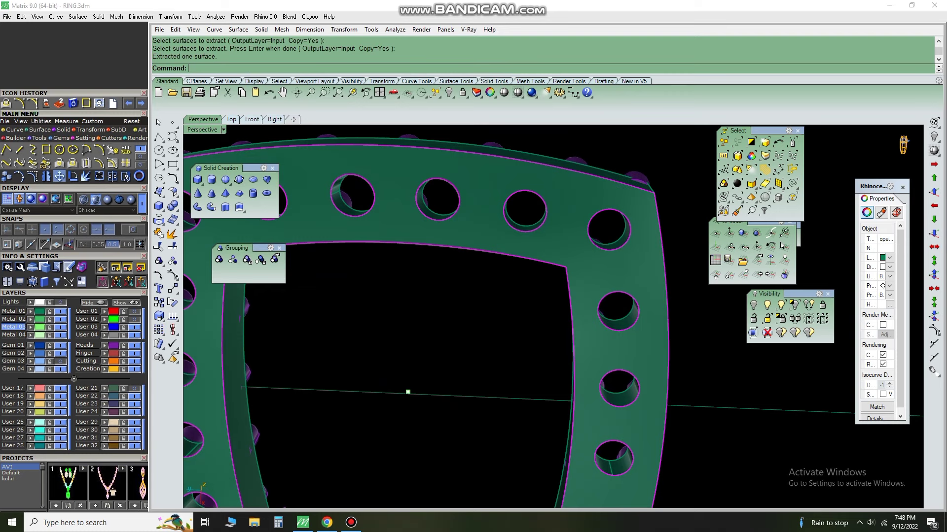
{"action": "scroll", "coordinate": [408, 392], "scroll_direction": "down", "scroll_amount": 3}
{"action": "scroll", "coordinate": [408, 392], "scroll_direction": "up", "scroll_amount": 3}
- Lock everything except the top face and untrim its seat holes shut
{"action": "mouse_move", "coordinate": [407, 392]}
{"action": "right_mouse_down"}
{"action": "mouse_move", "coordinate": [464, 348]}
{"action": "mouse_move", "coordinate": [525, 346]}
{"action": "mouse_move", "coordinate": [537, 321]}
{"action": "mouse_move", "coordinate": [538, 342]}
{"action": "mouse_move", "coordinate": [581, 269]}
{"action": "mouse_move", "coordinate": [536, 308]}
{"action": "right_mouse_up"}
{"action": "left_click", "coordinate": [781, 318]}
{"action": "key", "text": "ctrl+z"}
{"action": "left_click", "coordinate": [490, 221]}
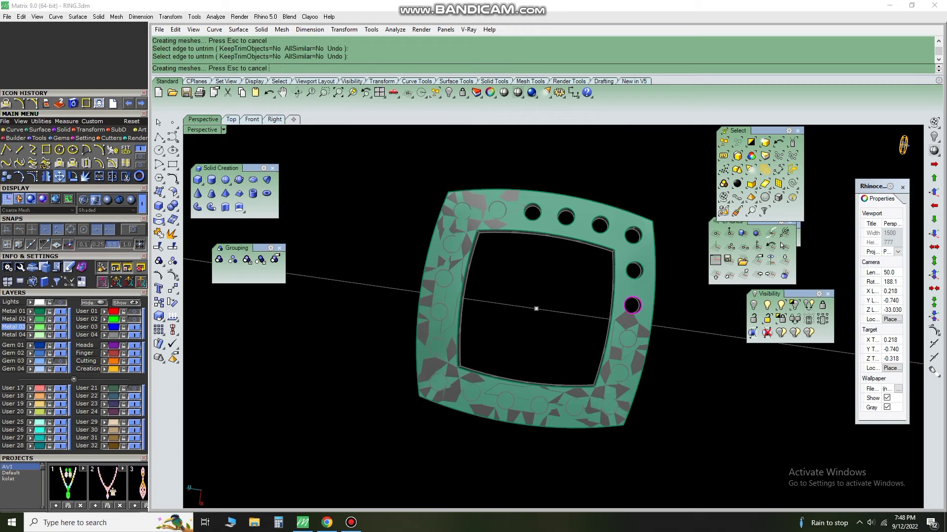
- Duplicate the halo's top edges and join them into closed curves
{"action": "key", "text": "Escape"}
{"action": "right_click_drag", "start_coordinate": [536, 309], "coordinate": [542, 271]}
{"action": "type", "text": "D"}
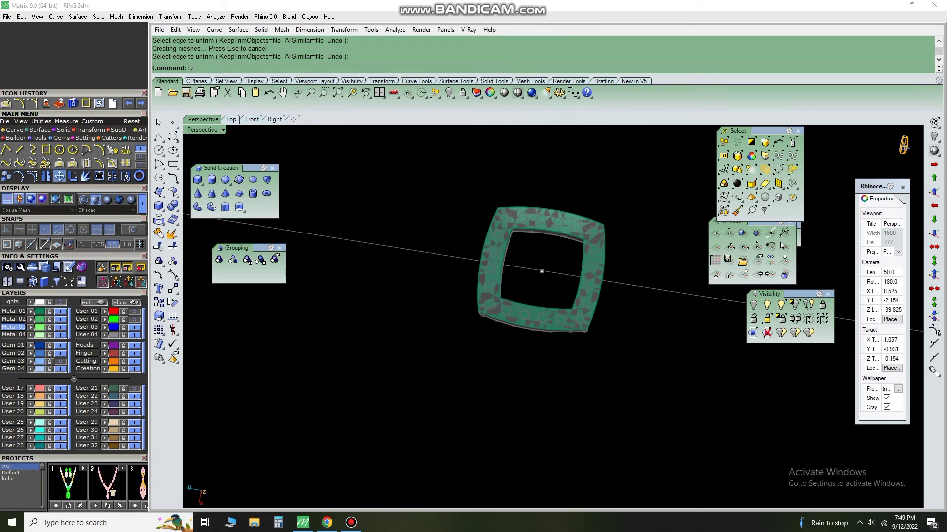
{"action": "key", "text": "Return"}
{"action": "scroll", "coordinate": [496, 328], "scroll_direction": "up", "scroll_amount": 3}
- Offset both edge curves 0.35 along the halo surface, flipping them inward
{"action": "type", "text": "ON"}
{"action": "key", "text": "Return"}
{"action": "scroll", "coordinate": [478, 374], "scroll_direction": "up", "scroll_amount": 3}
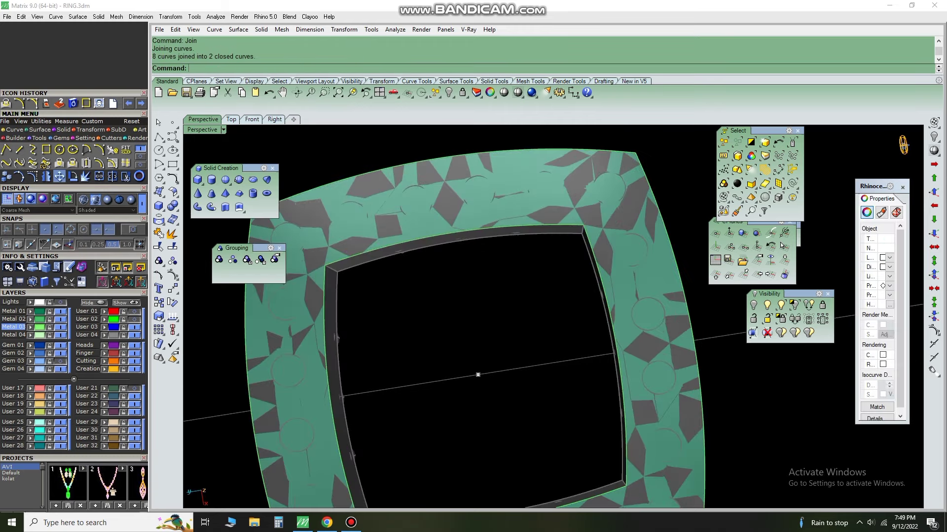
{"action": "scroll", "coordinate": [467, 348], "scroll_direction": "up", "scroll_amount": 2}
{"action": "type", "text": "F"}
{"action": "key", "text": "Return"}
{"action": "type", "text": "F"}
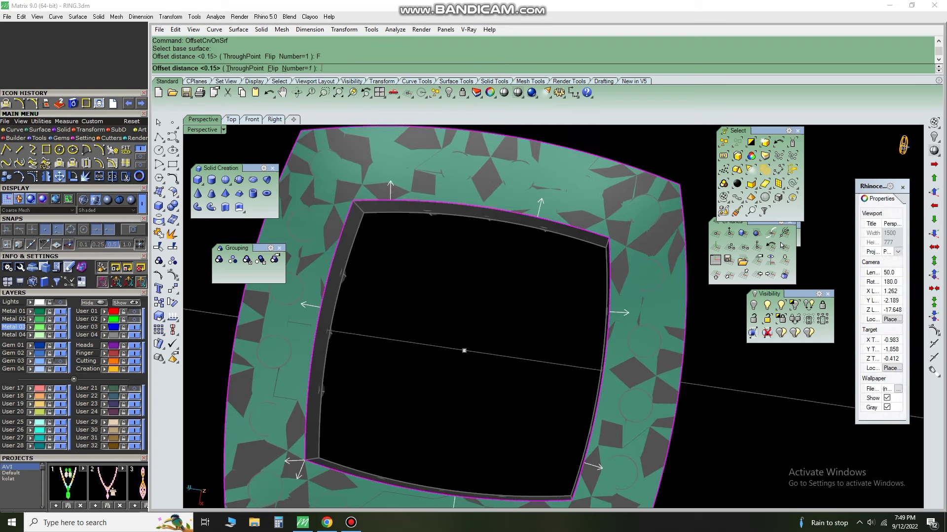
{"action": "key", "text": "Return"}
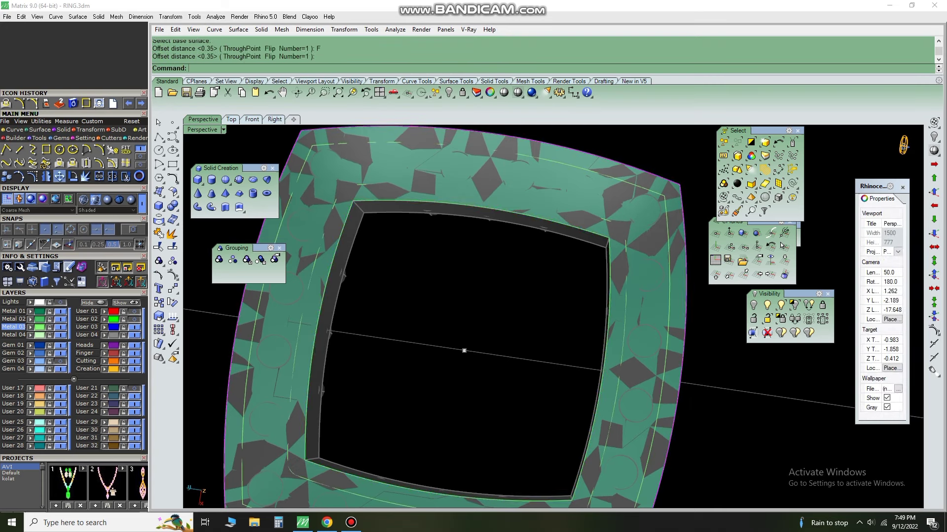
- Delete the offset curves and outer border strips, then begin extruding the remaining narrow band
{"action": "left_click_drag", "start_coordinate": [581, 232], "coordinate": [483, 269]}
{"action": "key", "text": "Delete"}
{"action": "key", "text": "ctrl+z"}
{"action": "left_click_drag", "start_coordinate": [542, 194], "coordinate": [508, 231]}
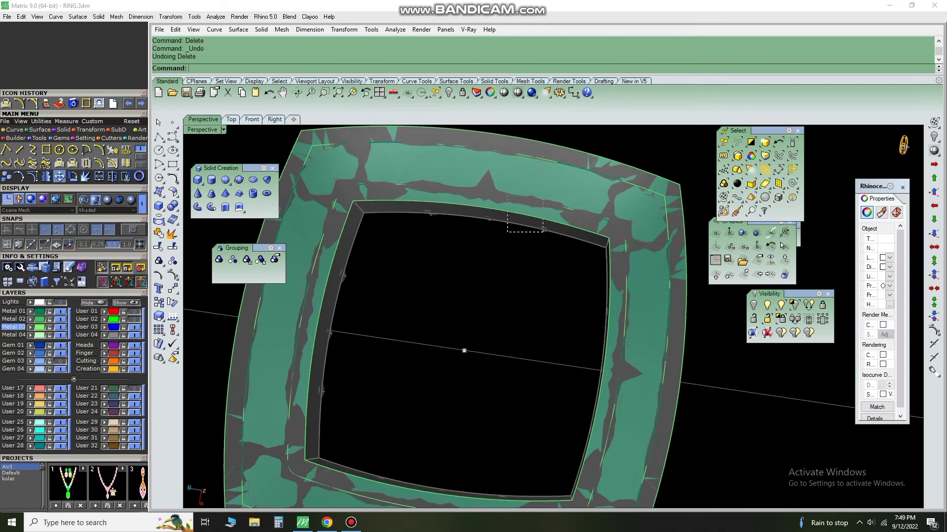
{"action": "left_click_drag", "start_coordinate": [490, 200], "coordinate": [429, 260], "text": "ctrl"}
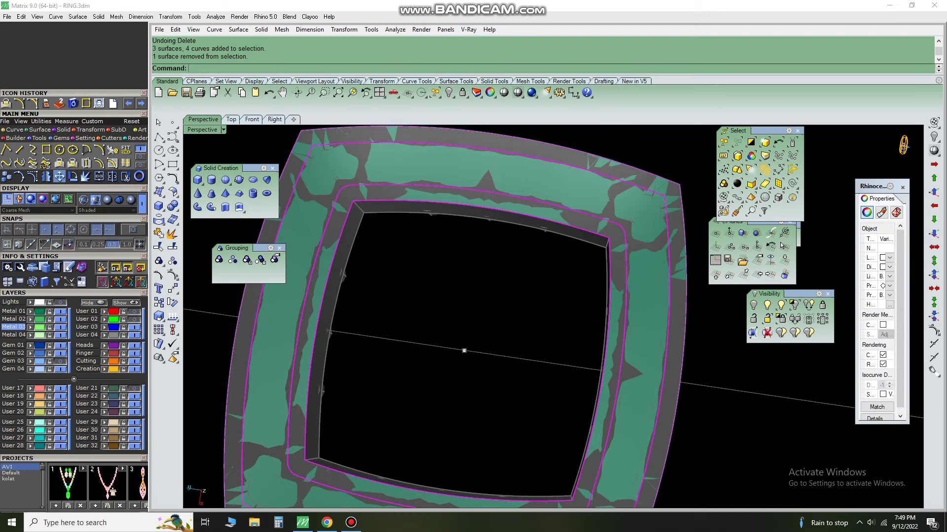
{"action": "key", "text": "Delete"}
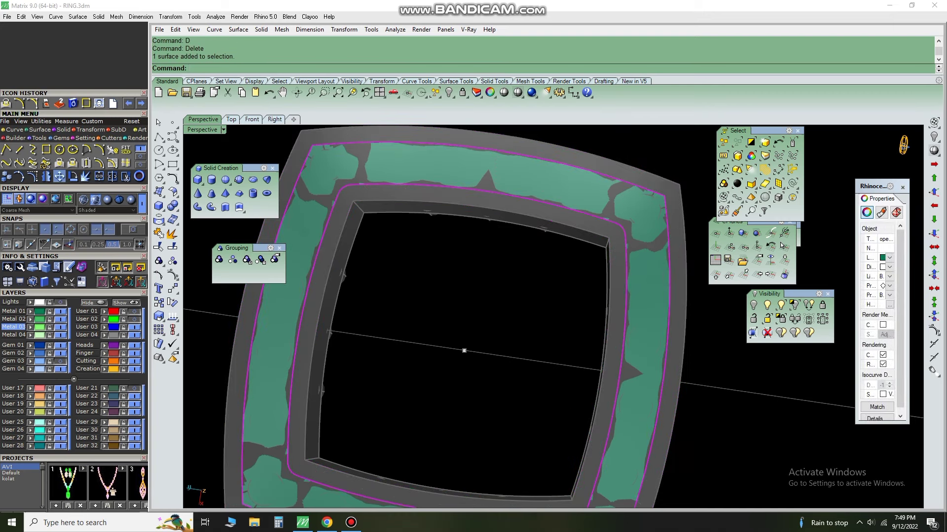
{"action": "left_click", "coordinate": [239, 207]}
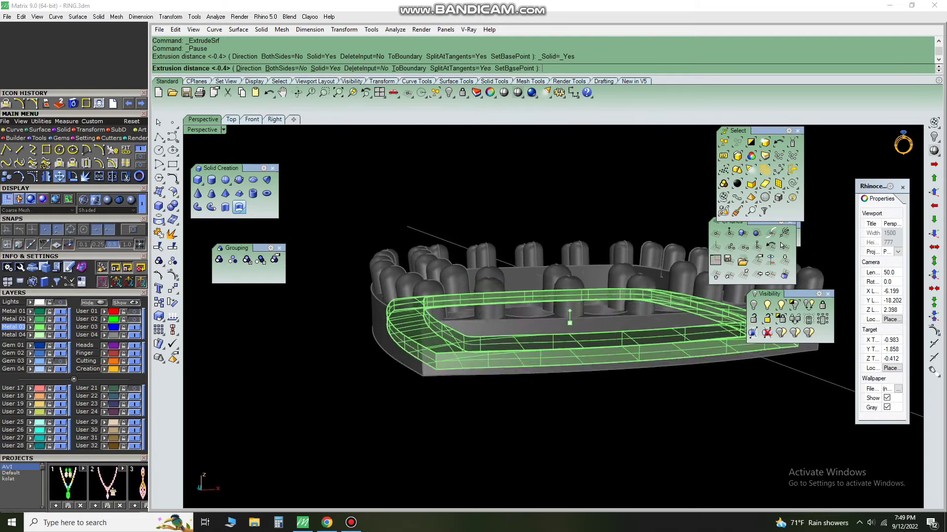
- Extrude the band 0.4 on both sides and subtract it from the halo frame
{"action": "type", "text": "b"}
{"action": "key", "text": "Return"}
{"action": "key", "text": "Return"}
{"action": "type", "text": "d"}
{"action": "key", "text": "Return"}
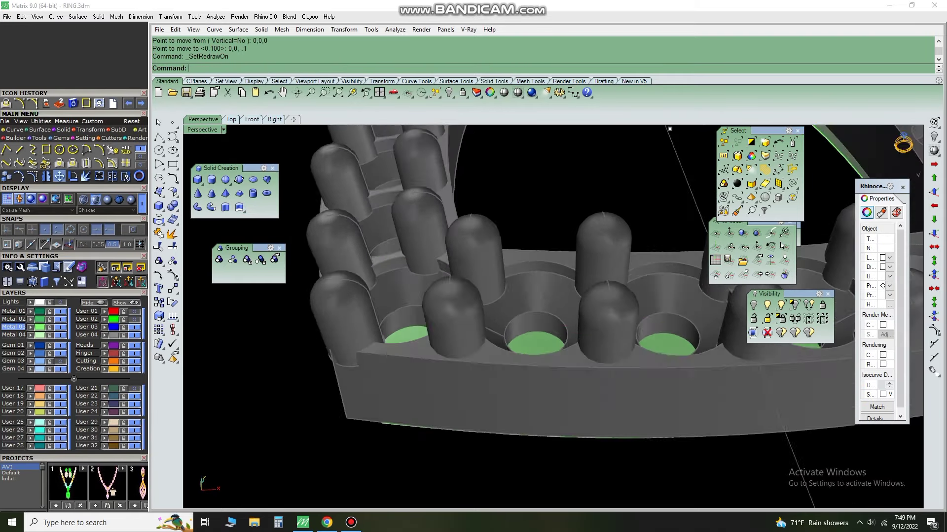
{"action": "type", "text": "DD"}
{"action": "key", "text": "BackSpace"}
- Measure the 0.275 mm gap near a hole, then view the whole halo
{"action": "type", "text": "i"}
{"action": "key", "text": "Return"}
{"action": "right_click_drag", "start_coordinate": [542, 296], "coordinate": [615, 294]}
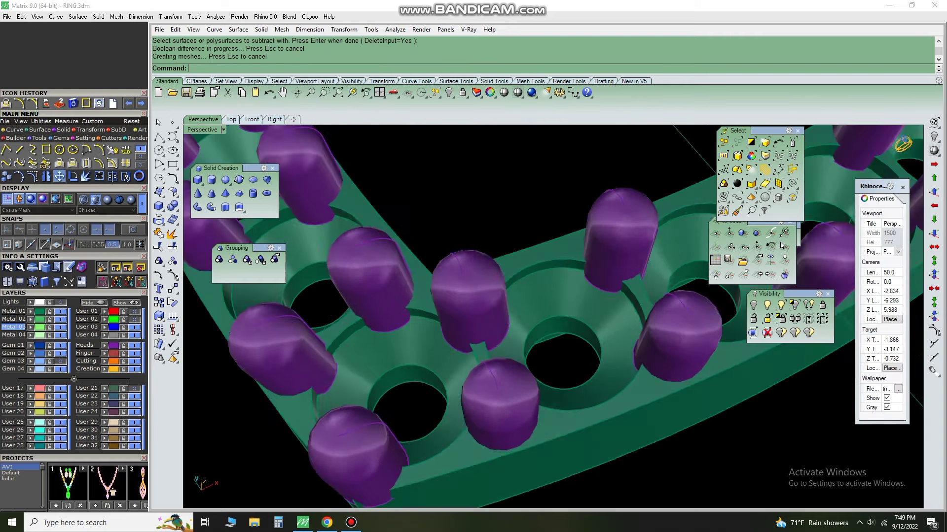
{"action": "scroll", "coordinate": [614, 294], "scroll_direction": "up", "scroll_amount": 5}
{"action": "left_click", "coordinate": [628, 263]}
{"action": "scroll", "coordinate": [493, 222], "scroll_direction": "down", "scroll_amount": 10}
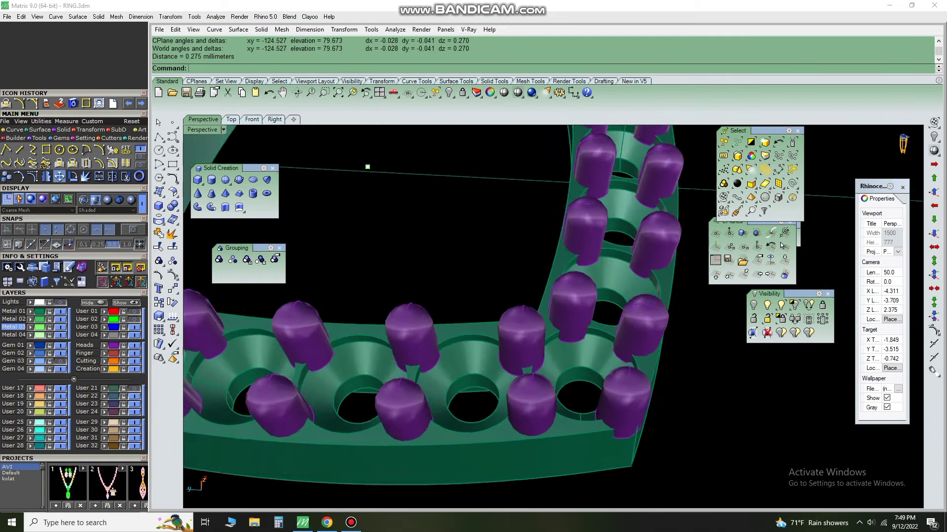
{"action": "mouse_move", "coordinate": [368, 167]}
{"action": "right_mouse_down"}
{"action": "mouse_move", "coordinate": [575, 294]}
{"action": "mouse_move", "coordinate": [540, 358]}
{"action": "mouse_move", "coordinate": [556, 312]}
{"action": "mouse_move", "coordinate": [532, 272]}
{"action": "mouse_move", "coordinate": [575, 274]}
{"action": "mouse_move", "coordinate": [564, 278]}
{"action": "right_mouse_up"}
- Group the halo parts and show the hidden cluster head again
{"action": "key", "text": "ctrl+a"}
{"action": "key", "text": "Escape"}
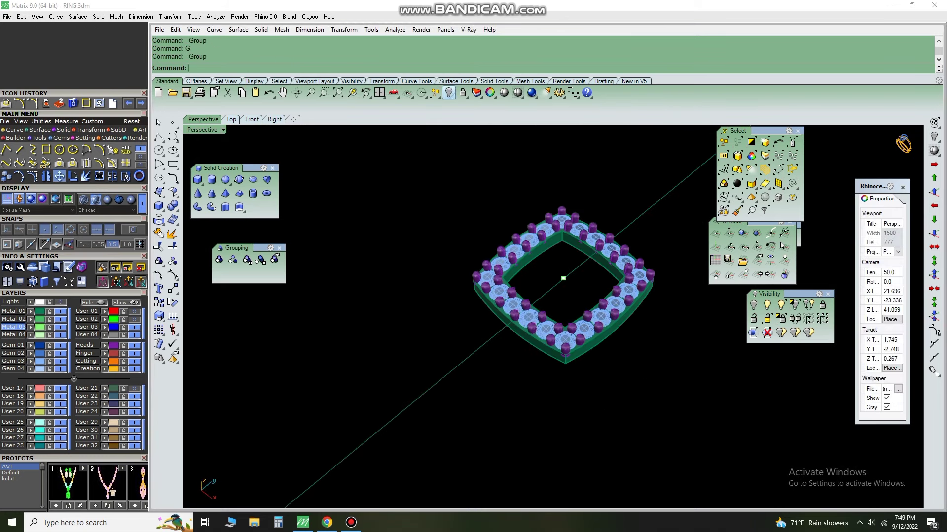
{"action": "key", "text": "ctrl+a"}
- In the maximised Front view, align the cluster head's height with the halo and save RING.3dm
{"action": "key", "text": "ctrl+F2"}
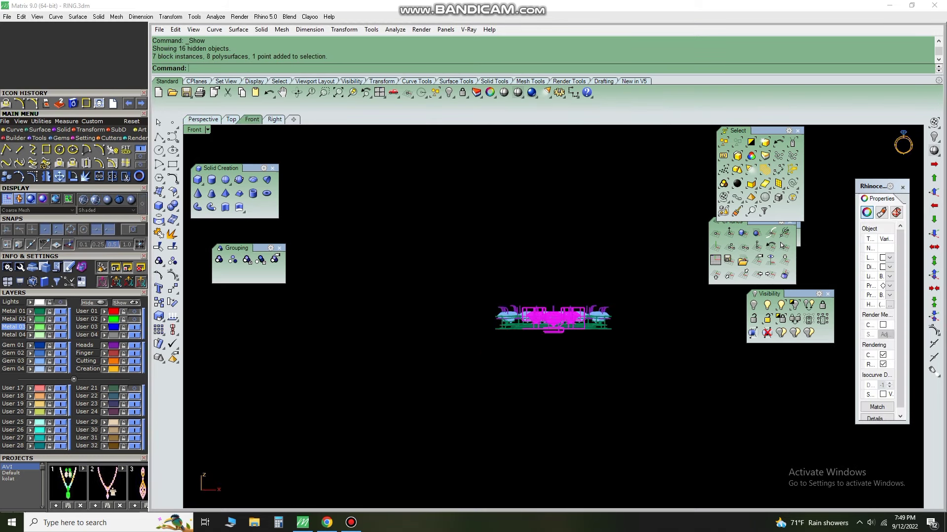
{"action": "scroll", "coordinate": [446, 366], "scroll_direction": "up", "scroll_amount": 5}
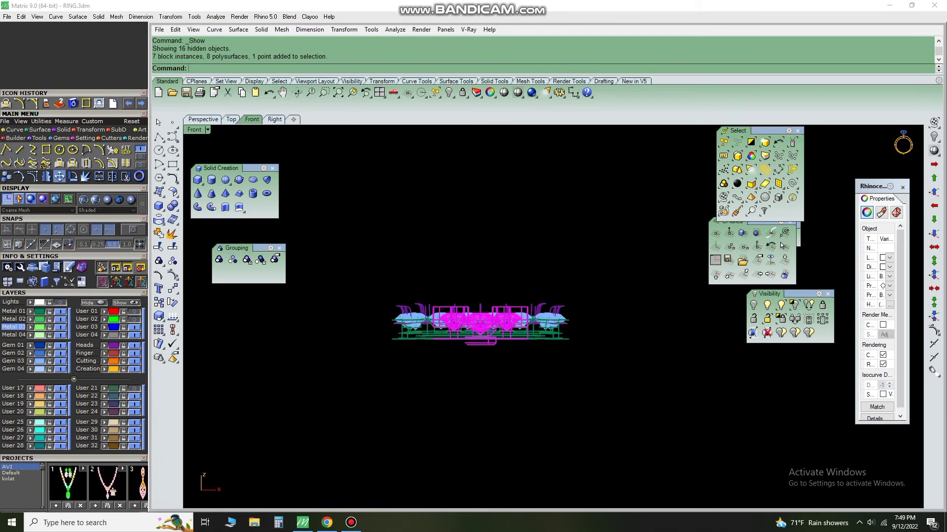
{"action": "scroll", "coordinate": [485, 354], "scroll_direction": "up", "scroll_amount": 1}
{"action": "scroll", "coordinate": [485, 354], "scroll_direction": "up", "scroll_amount": 2}
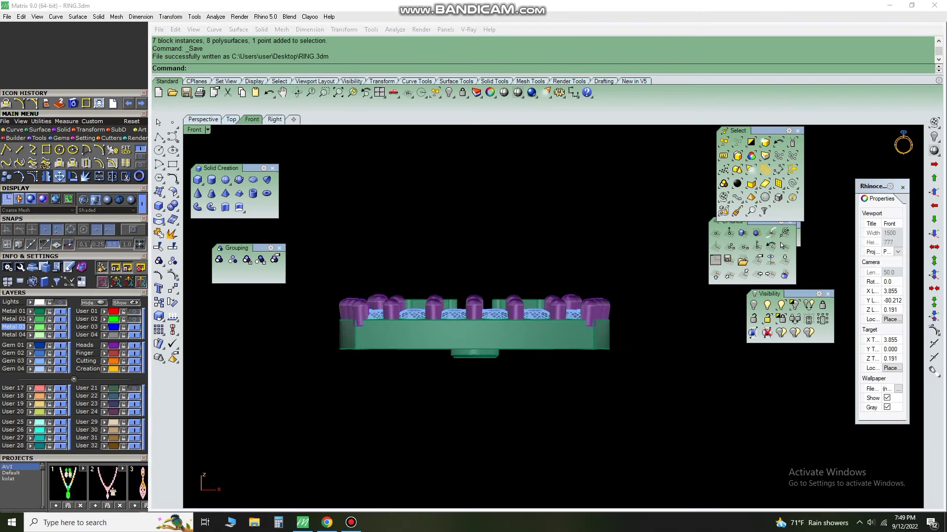
{"action": "scroll", "coordinate": [485, 354], "scroll_direction": "up", "scroll_amount": 3}
{"action": "left_click_drag", "start_coordinate": [484, 354], "coordinate": [485, 284]}
{"action": "scroll", "coordinate": [508, 222], "scroll_direction": "down", "scroll_amount": 2}
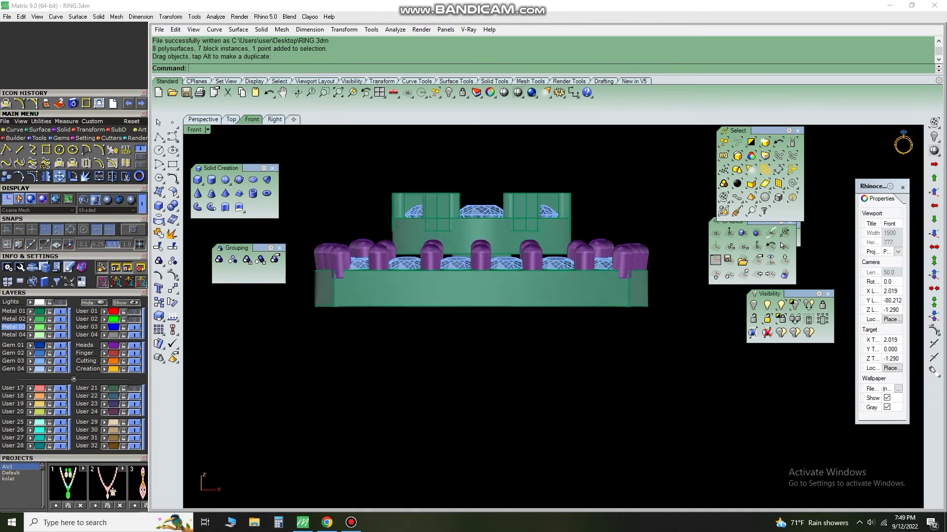
{"action": "key", "text": "ctrl+F4"}
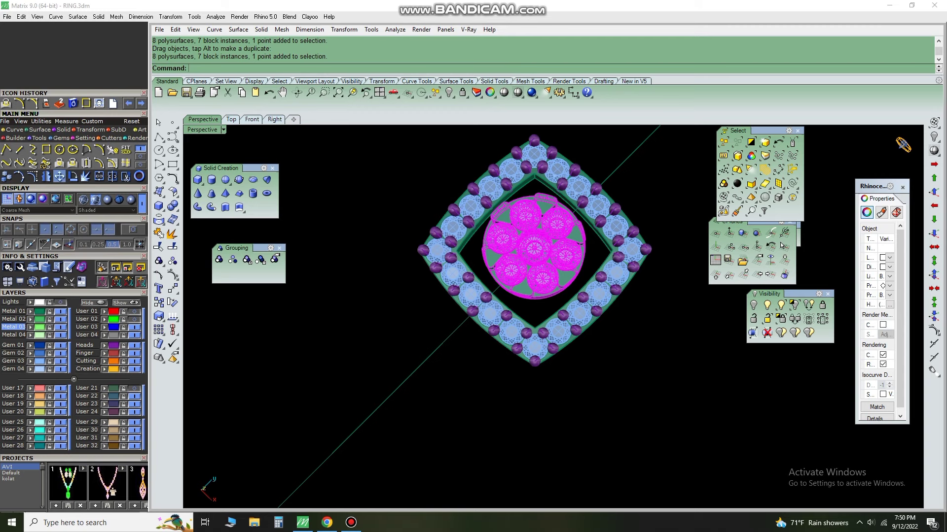
- Isolate the cluster head by hiding the rest of the ring
{"action": "right_click_drag", "start_coordinate": [507, 197], "coordinate": [508, 345]}
{"action": "key", "text": "ctrl+i"}
{"action": "key", "text": "ctrl+h"}
{"action": "scroll", "coordinate": [508, 243], "scroll_direction": "up", "scroll_amount": 5}
- Ungroup the cluster head parts, undoing an accidental deletion
{"action": "key", "text": "ctrl+a"}
{"action": "key", "text": "Up"}
{"action": "key", "text": "Up"}
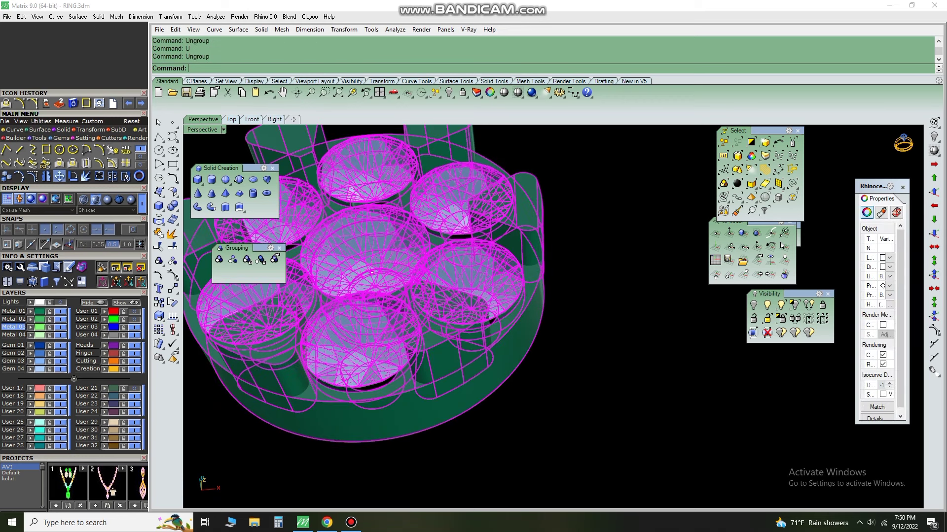
{"action": "key", "text": "Up"}
{"action": "key", "text": "Up"}
{"action": "key", "text": "Up"}
{"action": "key", "text": "Up"}
{"action": "type", "text": "u"}
{"action": "key", "text": "Return"}
{"action": "key", "text": "Down"}
{"action": "key", "text": "Down"}
{"action": "key", "text": "Down"}
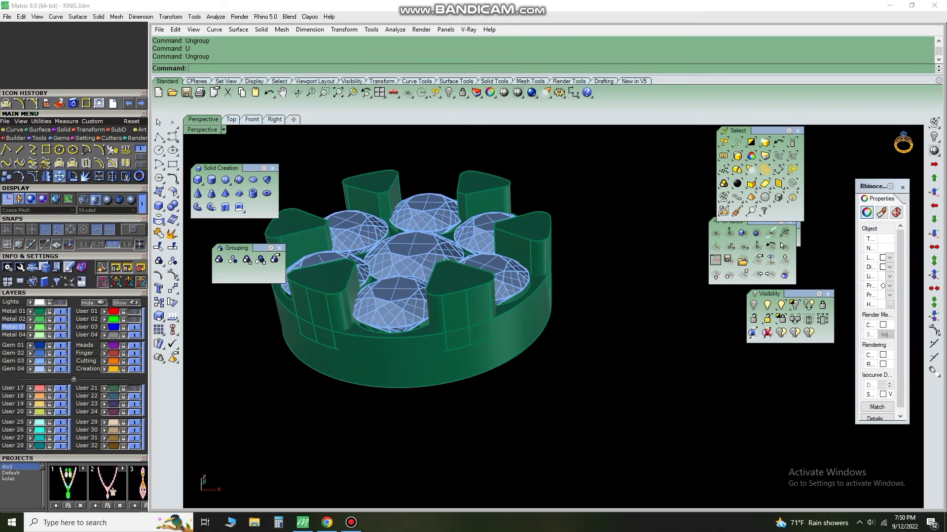
{"action": "key", "text": "Delete"}
{"action": "key", "text": "ctrl+z"}
- Select the head's central body, briefly removing it and then restoring it
{"action": "key", "text": "Down"}
{"action": "key", "text": "Down"}
{"action": "key", "text": "Down"}
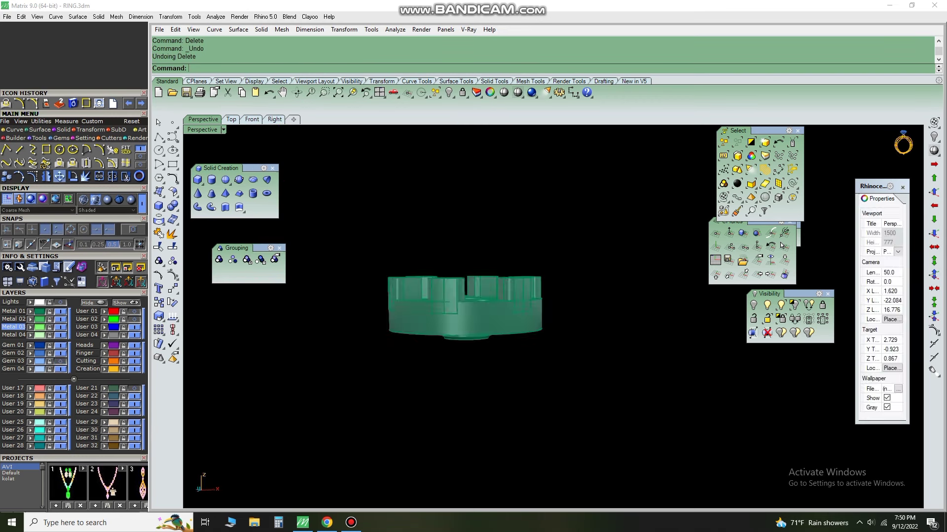
{"action": "key", "text": "Down"}
{"action": "key", "text": "Down"}
{"action": "key", "text": "Down"}
{"action": "scroll", "coordinate": [475, 260], "scroll_direction": "up", "scroll_amount": 3}
{"action": "left_click", "coordinate": [475, 260]}
{"action": "scroll", "coordinate": [475, 260], "scroll_direction": "up", "scroll_amount": 2}
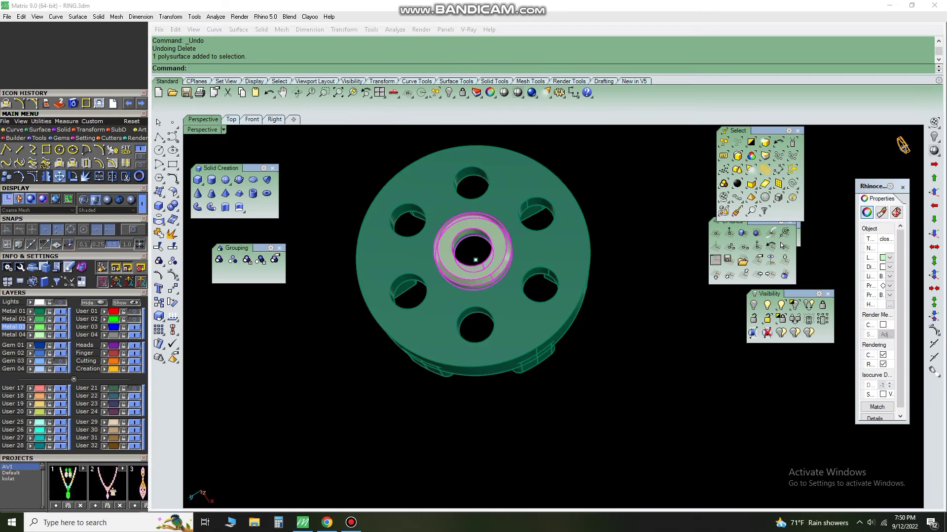
{"action": "key", "text": "Delete"}
{"action": "key", "text": "ctrl+z"}
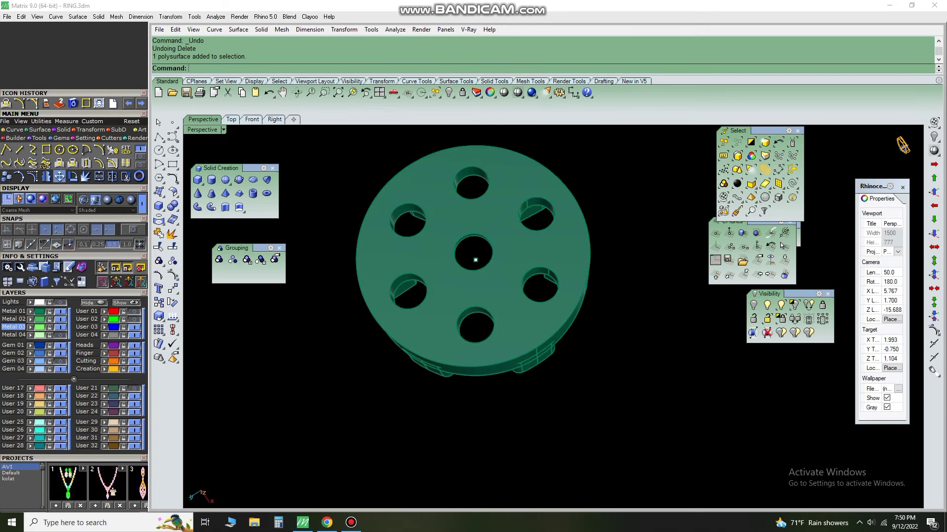
- Extract the head's top face and lock everything else
{"action": "key", "text": "Up"}
{"action": "key", "text": "Up"}
{"action": "key", "text": "Up"}
{"action": "scroll", "coordinate": [475, 259], "scroll_direction": "up", "scroll_amount": 3}
{"action": "type", "text": "e"}
{"action": "key", "text": "Return"}
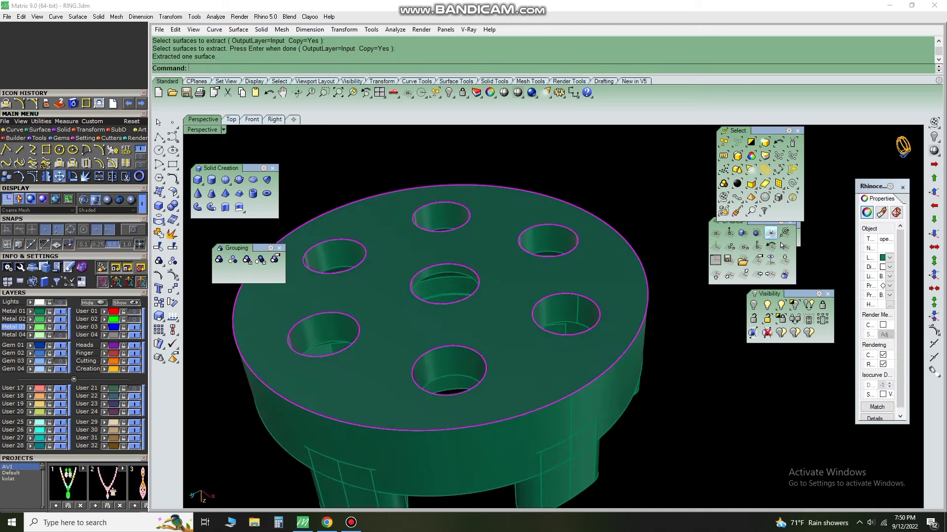
{"action": "key", "text": "ctrl+shift+l"}
{"action": "key", "text": "Up"}
{"action": "key", "text": "Up"}
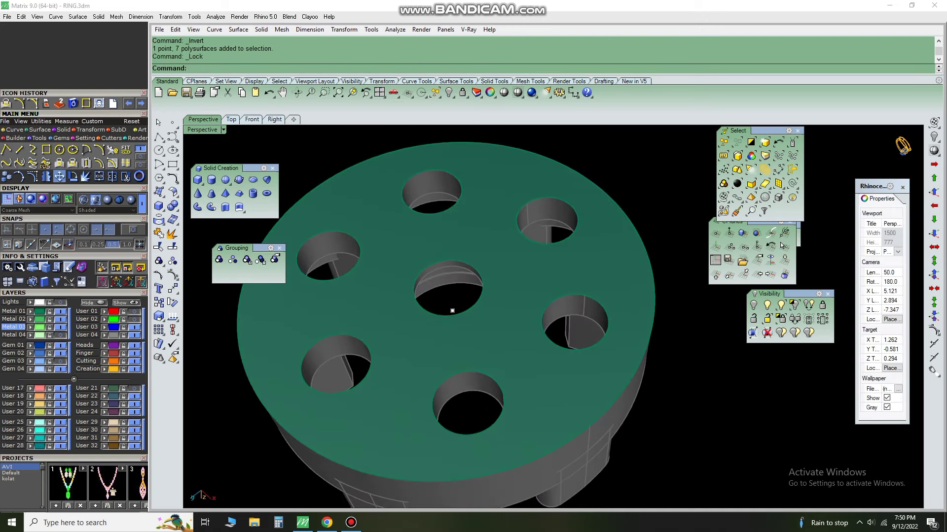
- Offset the centre hole's rim curve on the top face, flipped outward
{"action": "key", "text": "Up"}
{"action": "key", "text": "Up"}
{"action": "type", "text": "O"}
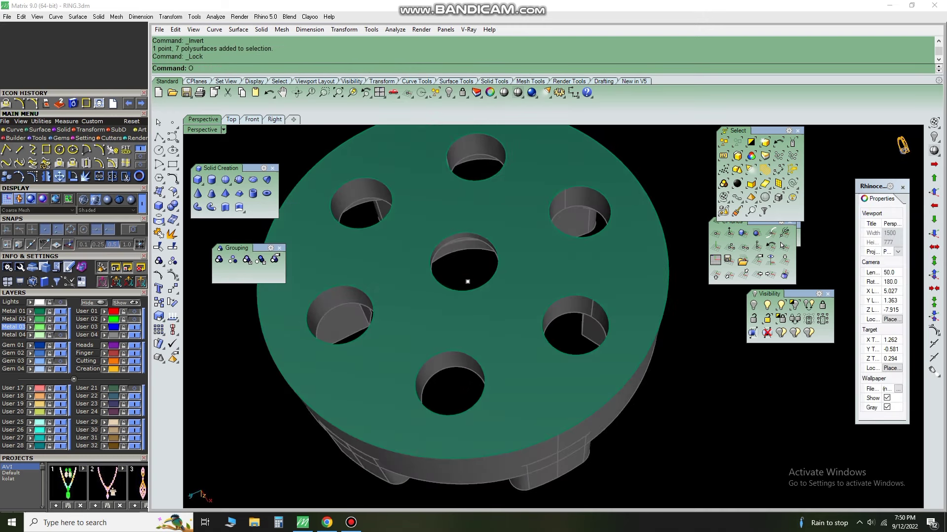
{"action": "key", "text": "Left"}
{"action": "key", "text": "Left"}
{"action": "left_click", "coordinate": [486, 269]}
{"action": "key", "text": "Up"}
{"action": "key", "text": "Up"}
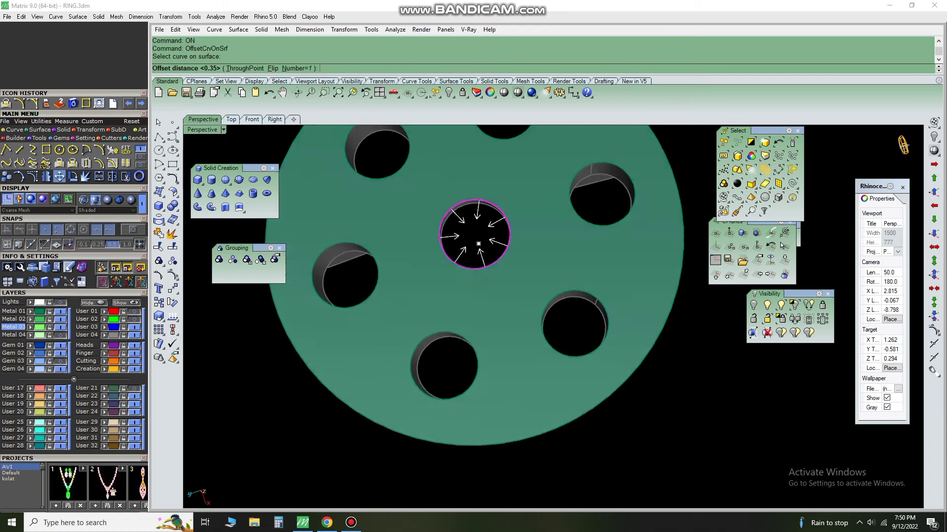
{"action": "type", "text": "F"}
{"action": "key", "text": "Return"}
{"action": "left_click", "coordinate": [478, 240]}
- Split the top face along the offset curve and delete the cut piece
{"action": "type", "text": "S"}
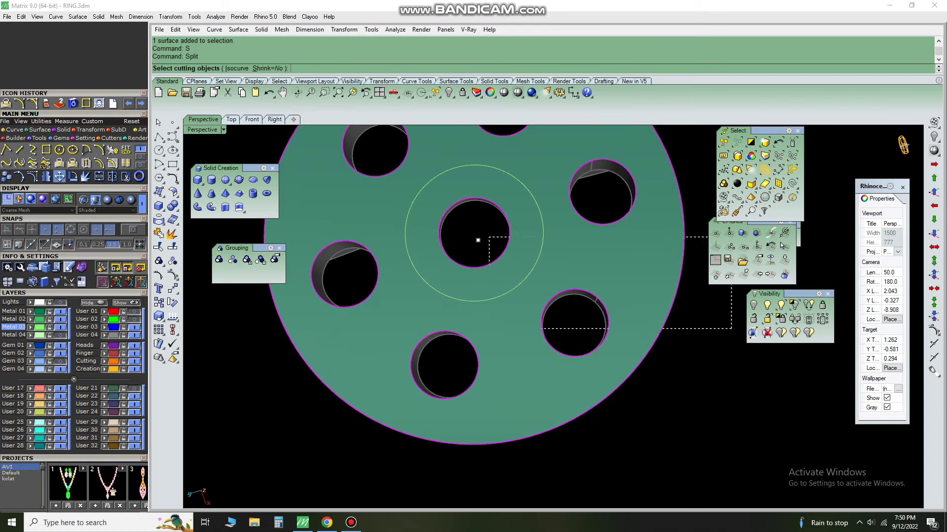
{"action": "key", "text": "Return"}
{"action": "type", "text": "D"}
{"action": "key", "text": "Return"}
{"action": "key", "text": "Down"}
- Fill the trimmed holes on the right, lower-right and bottom of the face
{"action": "key", "text": "Down"}
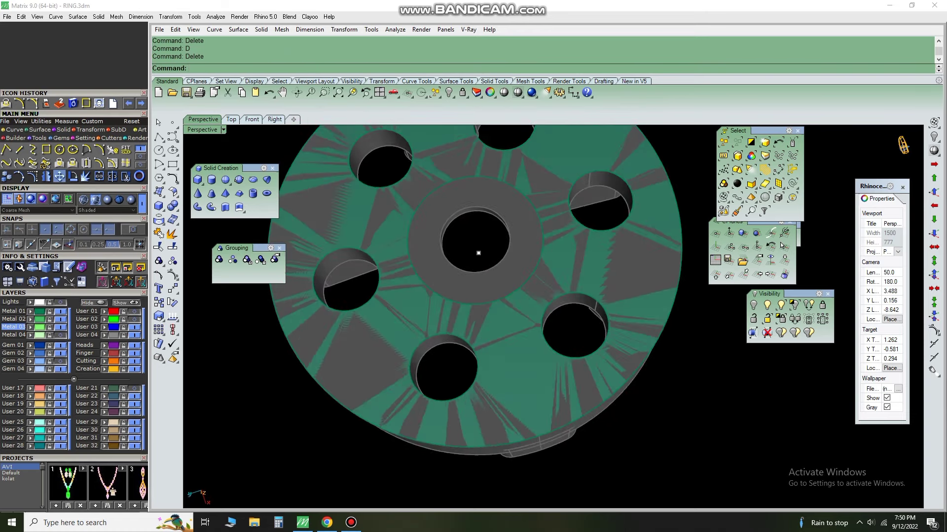
{"action": "left_click", "coordinate": [600, 229]}
{"action": "key", "text": "Down"}
{"action": "left_click", "coordinate": [572, 291]}
{"action": "left_click", "coordinate": [466, 326]}
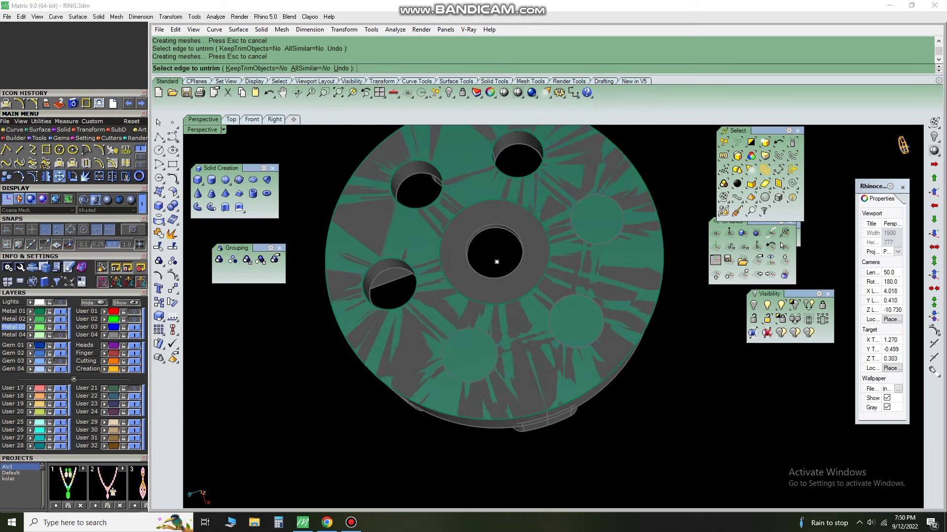
{"action": "key", "text": "Escape"}
{"action": "scroll", "coordinate": [496, 262], "scroll_direction": "down", "scroll_amount": 3}
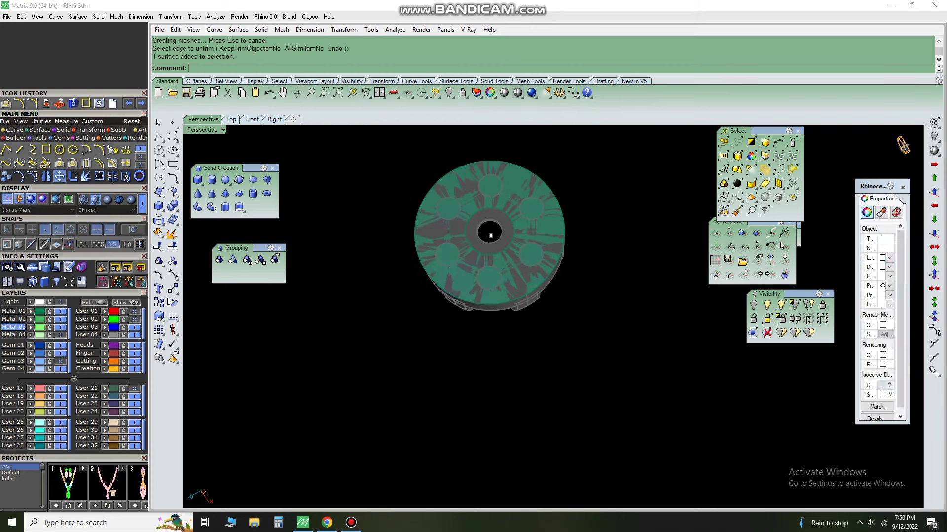
- Offset the top face's outer rim curve, split along it, and delete the outer strip
{"action": "left_click", "coordinate": [487, 234]}
{"action": "type", "text": "ON"}
{"action": "key", "text": "Return"}
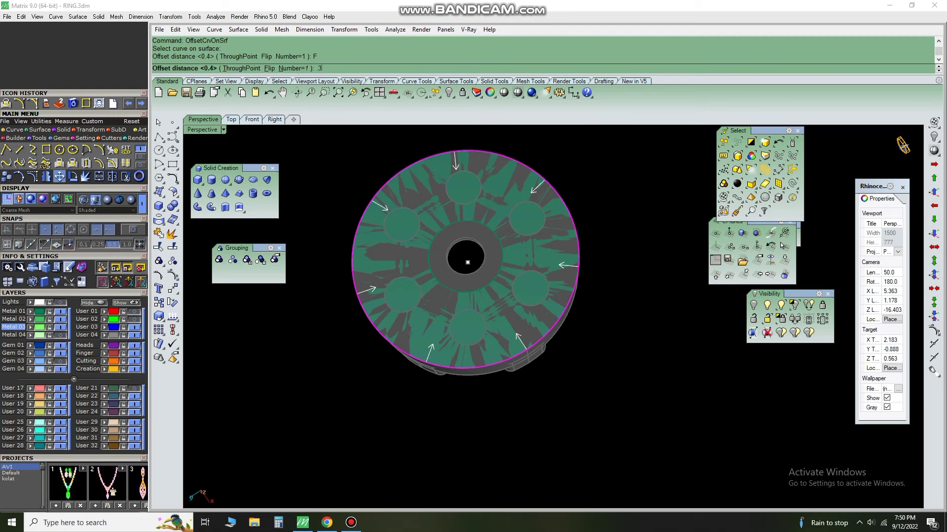
{"action": "type", "text": "D"}
{"action": "key", "text": "Return"}
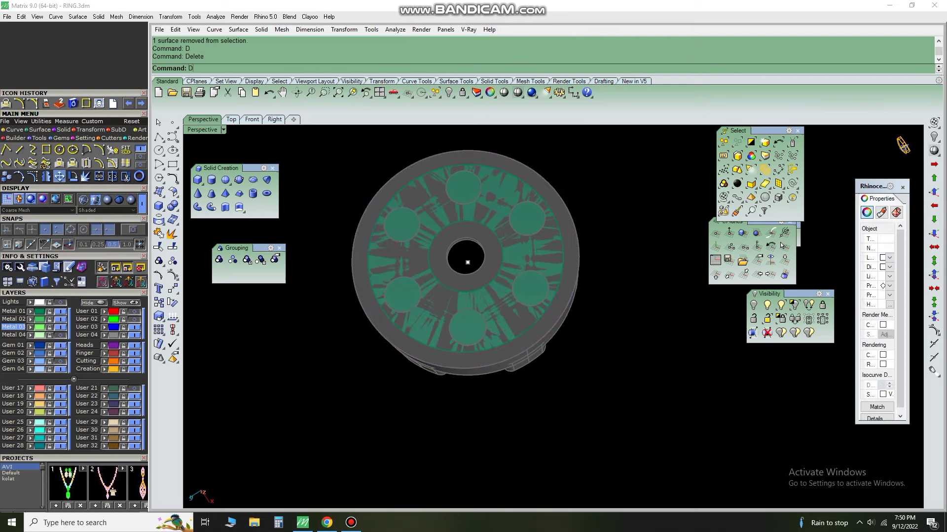
{"action": "key", "text": "Down"}
{"action": "key", "text": "Down"}
- Delete the bottom surface and stray magenta curves, then undo back to the boolean-cut head base
{"action": "key", "text": "Return"}
{"action": "scroll", "coordinate": [425, 257], "scroll_direction": "up", "scroll_amount": 3}
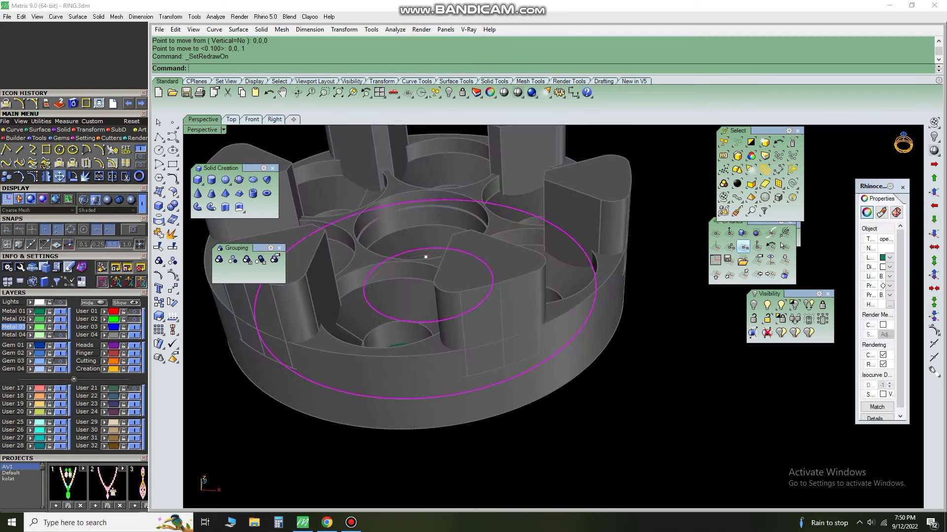
{"action": "key", "text": "ctrl+z"}
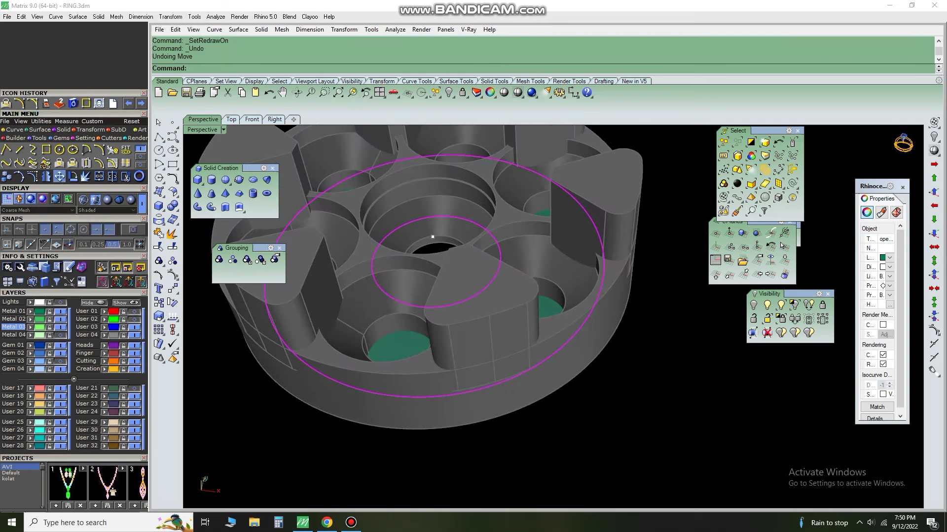
{"action": "right_click_drag", "start_coordinate": [432, 236], "coordinate": [432, 177]}
{"action": "type", "text": "D"}
{"action": "key", "text": "Return"}
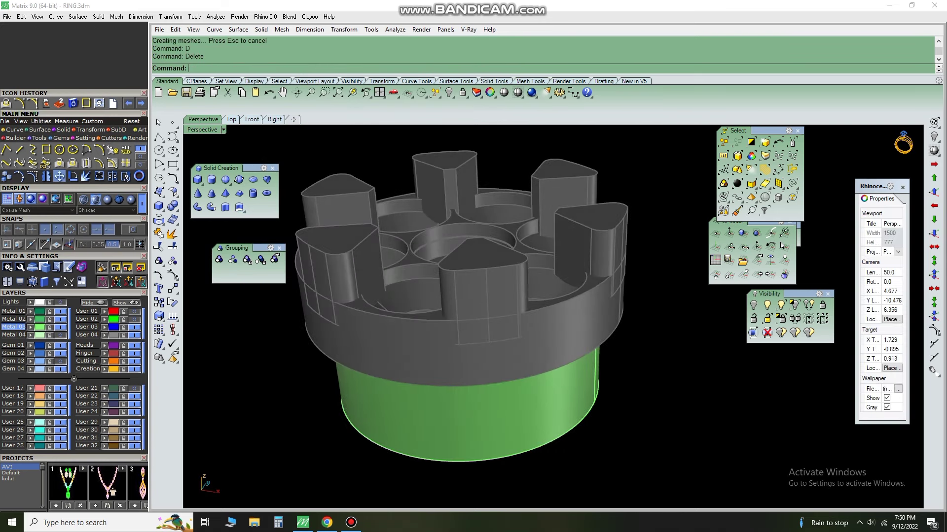
{"action": "key", "text": "Return"}
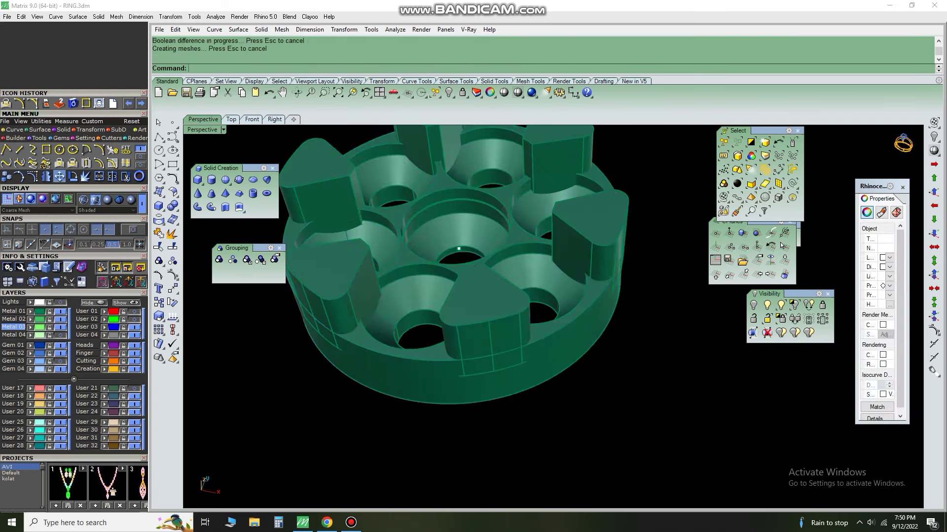
- Measure a distance between points on the cluster head
{"action": "type", "text": "DI"}
{"action": "key", "text": "Return"}
{"action": "scroll", "coordinate": [440, 219], "scroll_direction": "up", "scroll_amount": 3}
{"action": "scroll", "coordinate": [513, 295], "scroll_direction": "up", "scroll_amount": 3}
{"action": "left_click", "coordinate": [513, 295]}
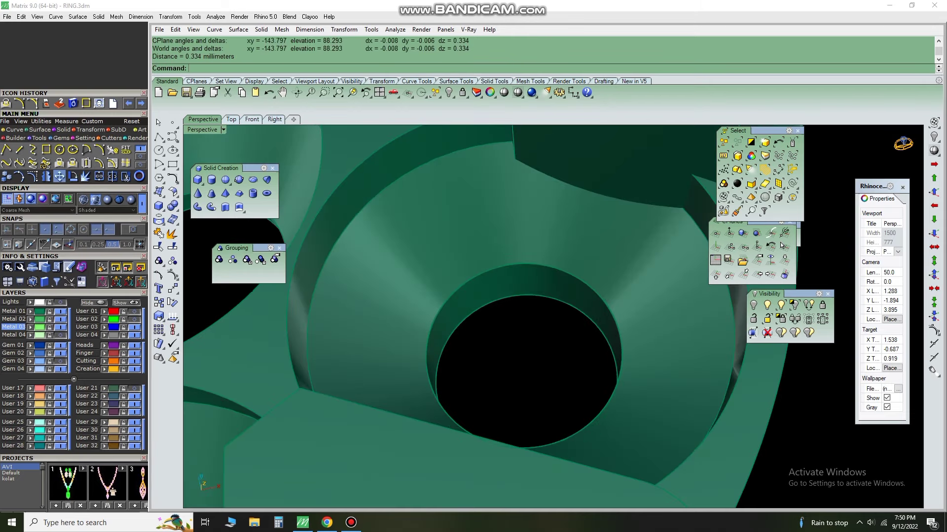
{"action": "scroll", "coordinate": [490, 228], "scroll_direction": "down", "scroll_amount": 5}
- Undo the seat-hole cut to recover the cutters and subtract them again
{"action": "key", "text": "ctrl+z"}
{"action": "scroll", "coordinate": [441, 199], "scroll_direction": "up", "scroll_amount": 3}
{"action": "type", "text": "D"}
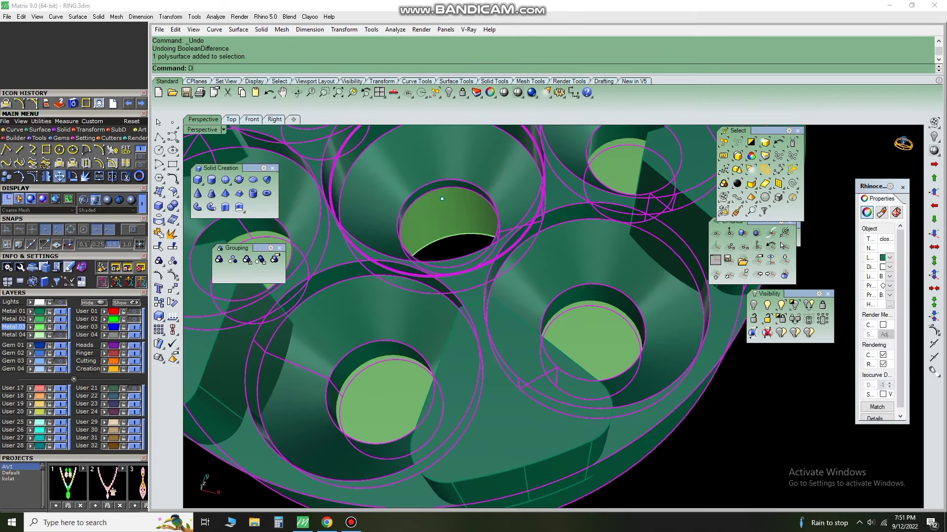
{"action": "key", "text": "Return"}
{"action": "key", "text": "Return"}
{"action": "scroll", "coordinate": [442, 198], "scroll_direction": "down", "scroll_amount": 5}
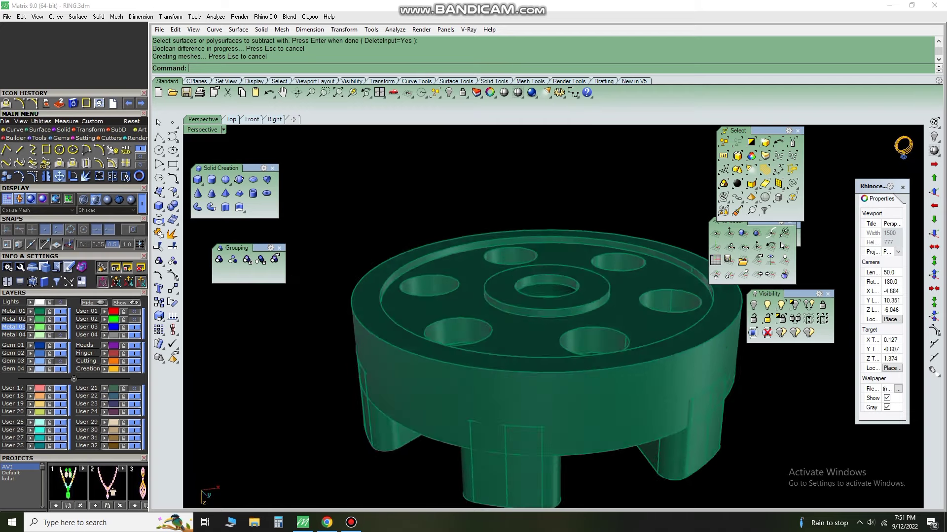
{"action": "scroll", "coordinate": [537, 316], "scroll_direction": "up", "scroll_amount": 2}
- Recut the seat holes so the head's centre seat is also cut through
{"action": "right_click_drag", "start_coordinate": [536, 315], "coordinate": [537, 247]}
{"action": "left_click", "coordinate": [537, 364]}
{"action": "key", "text": "Delete"}
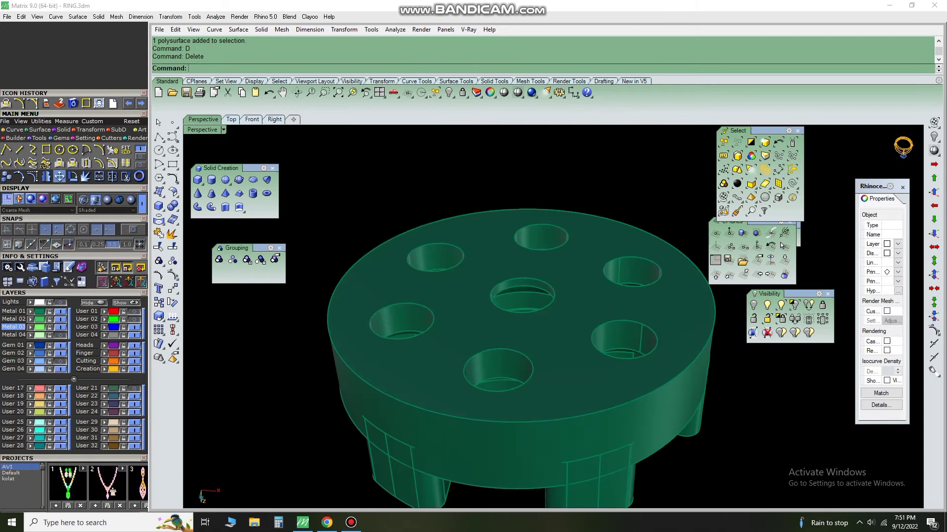
{"action": "key", "text": "ctrl+z"}
{"action": "key", "text": "Escape"}
{"action": "key", "text": "Return"}
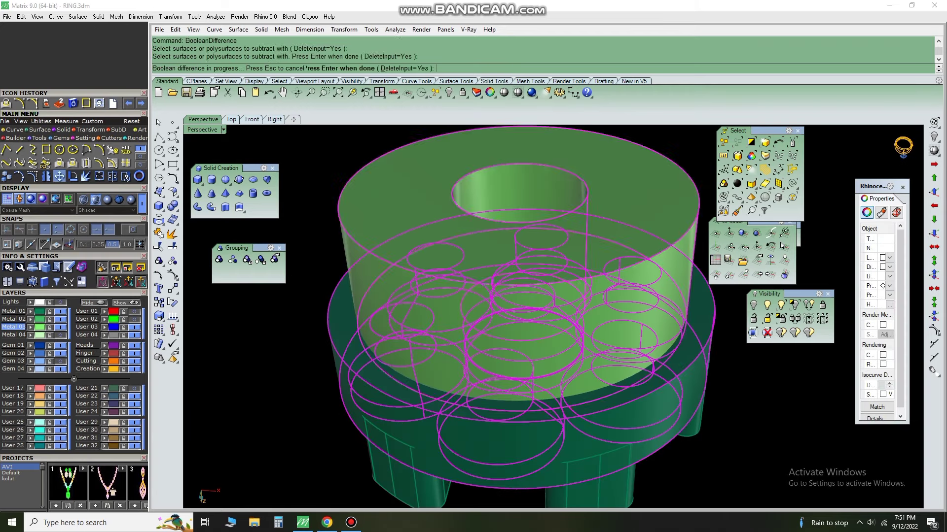
{"action": "key", "text": "Return"}
{"action": "scroll", "coordinate": [535, 335], "scroll_direction": "up", "scroll_amount": 2}
{"action": "right_click", "coordinate": [448, 94]}
{"action": "key", "text": "Escape"}
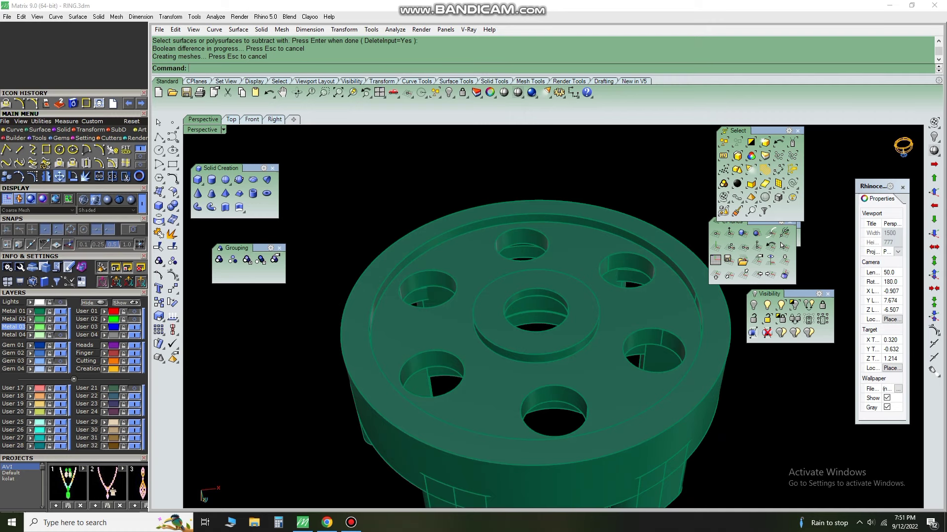
- Move the central inner ring up by 0,0,0.1 and inspect it from underneath
{"action": "left_click", "coordinate": [535, 296]}
{"action": "scroll", "coordinate": [535, 296], "scroll_direction": "up", "scroll_amount": 3}
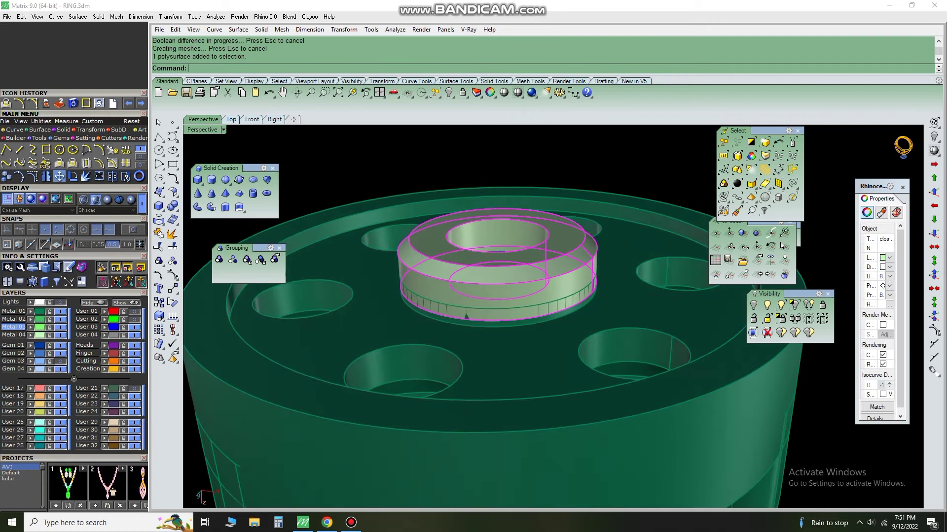
{"action": "left_click", "coordinate": [934, 192]}
{"action": "right_click_drag", "start_coordinate": [538, 391], "coordinate": [567, 267]}
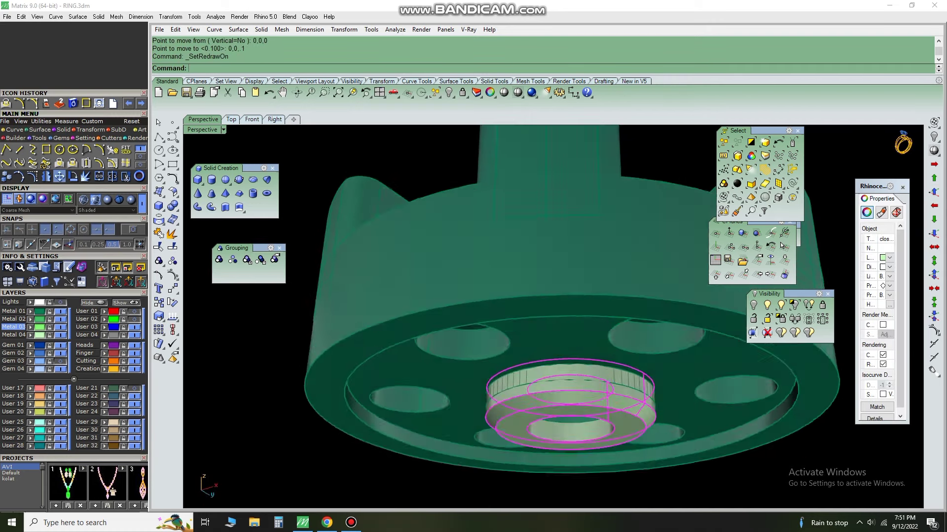
{"action": "scroll", "coordinate": [542, 296], "scroll_direction": "down", "scroll_amount": 5}
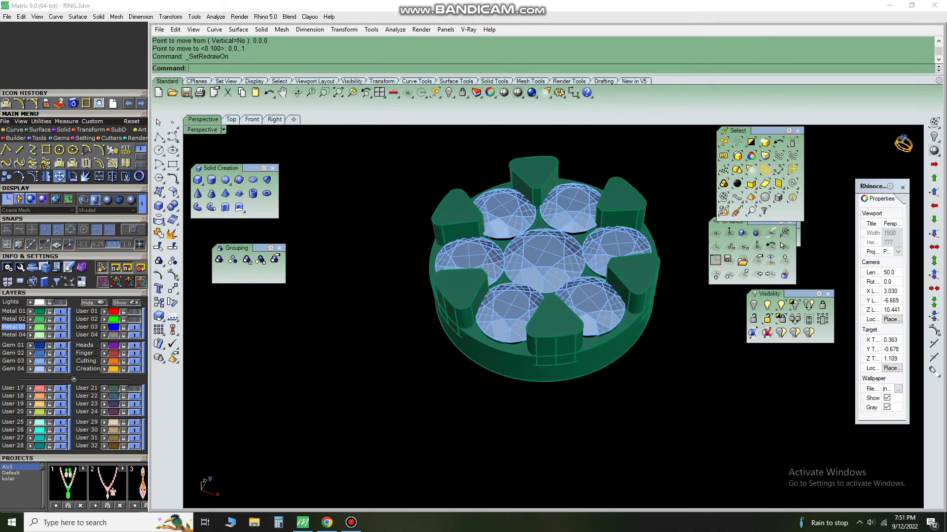
- Select all the cluster head objects and group them
{"action": "key", "text": "ctrl+a"}
{"action": "key", "text": "ctrl+g"}
{"action": "right_click_drag", "start_coordinate": [542, 369], "coordinate": [542, 246]}
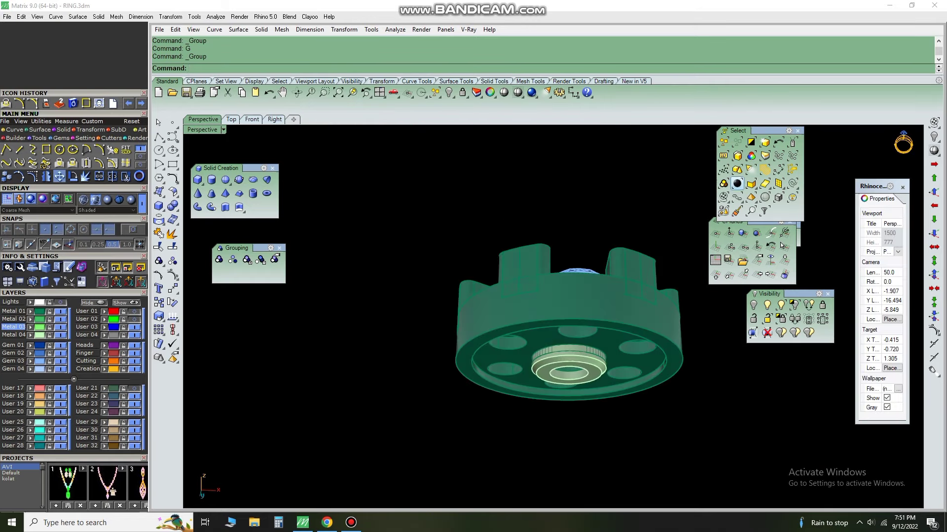
- Select all polysurfaces, show the 67 hidden halo, stone and prong objects, and check Front and Top views
{"action": "left_click", "coordinate": [737, 183]}
{"action": "right_click_drag", "start_coordinate": [567, 370], "coordinate": [567, 222]}
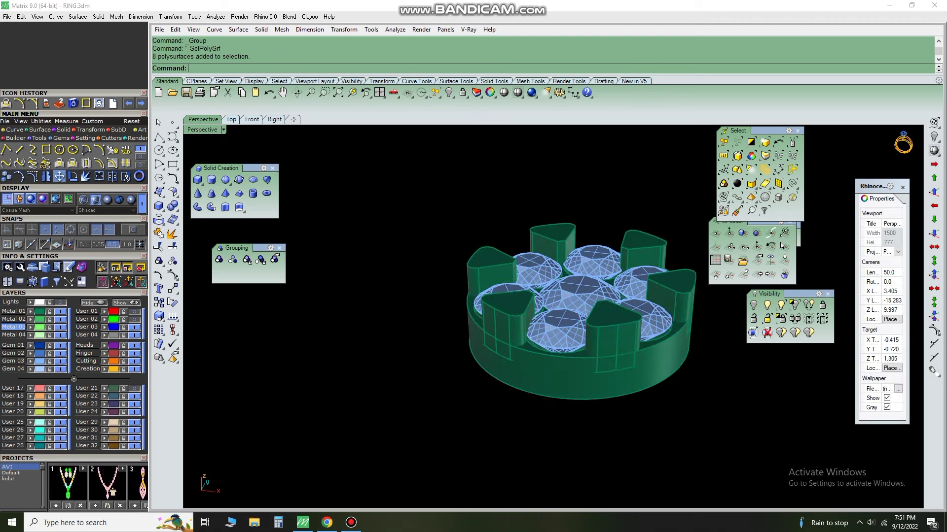
{"action": "left_click", "coordinate": [448, 92]}
{"action": "scroll", "coordinate": [552, 316], "scroll_direction": "down", "scroll_amount": 3}
{"action": "scroll", "coordinate": [552, 316], "scroll_direction": "down", "scroll_amount": 2}
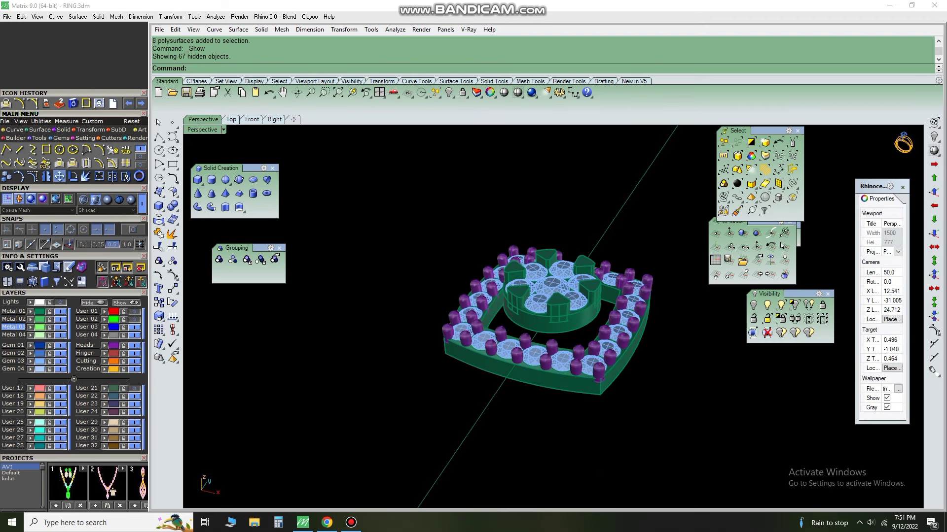
{"action": "scroll", "coordinate": [547, 325], "scroll_direction": "up", "scroll_amount": 2}
{"action": "scroll", "coordinate": [547, 320], "scroll_direction": "down", "scroll_amount": 2}
{"action": "key", "text": "ctrl+F2"}
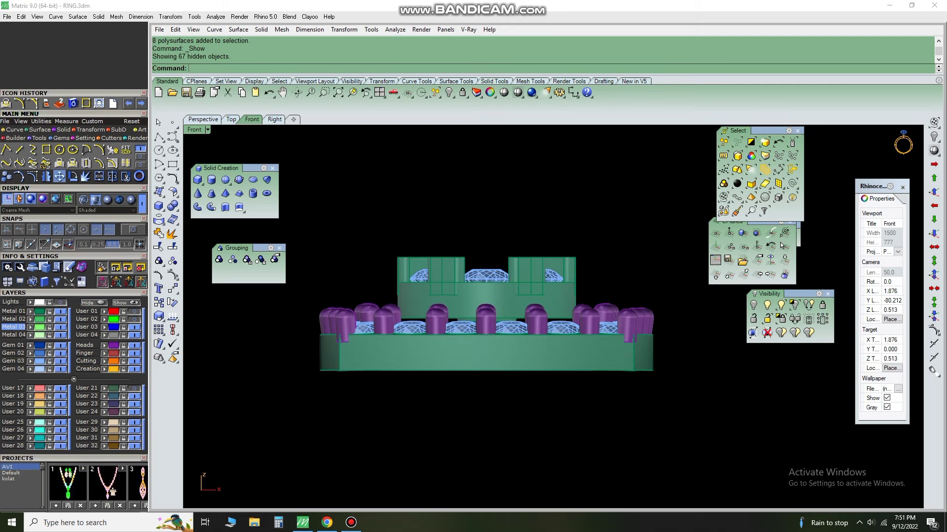
{"action": "key", "text": "ctrl+F1"}
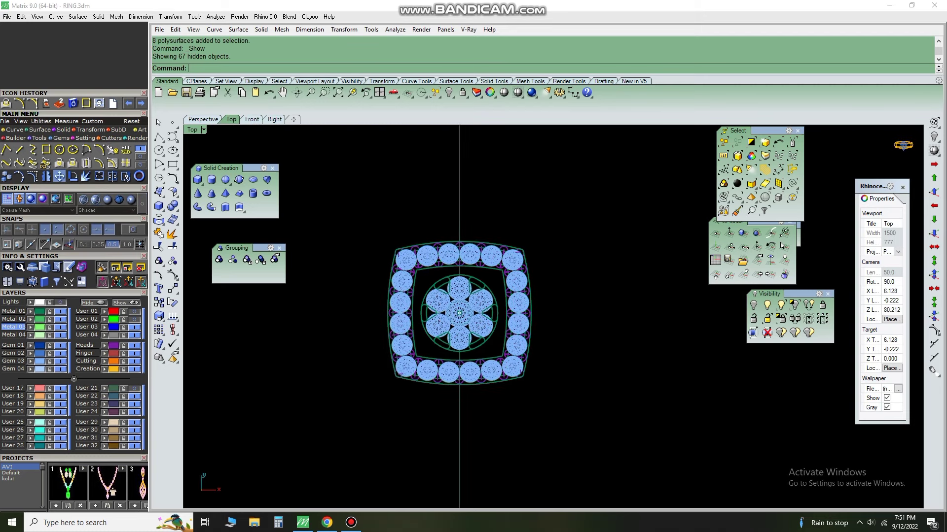
- Select every object of the ring head and lock it
{"action": "left_click_drag", "start_coordinate": [321, 213], "coordinate": [659, 425]}
{"action": "scroll", "coordinate": [396, 362], "scroll_direction": "up", "scroll_amount": 2}
{"action": "type", "text": "LI"}
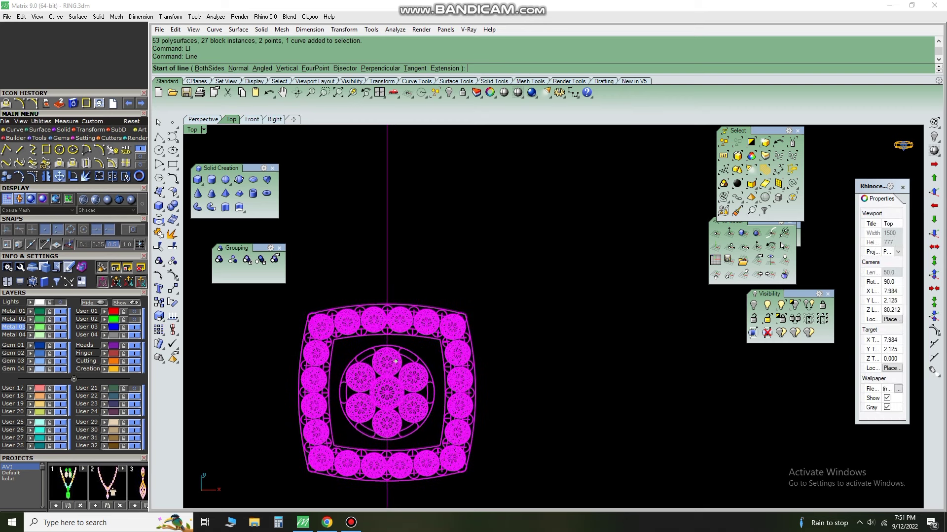
{"action": "key", "text": "Escape"}
{"action": "type", "text": "lo"}
{"action": "key", "text": "Return"}
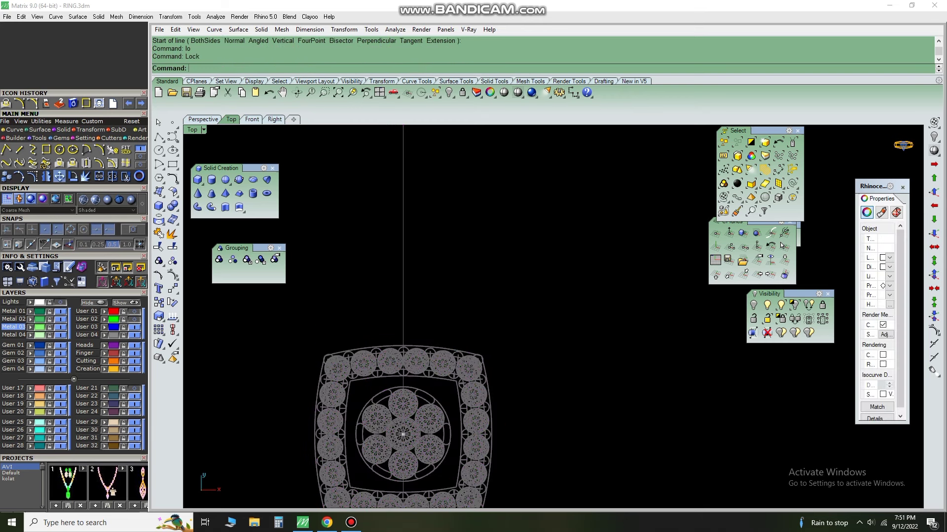
{"action": "scroll", "coordinate": [412, 304], "scroll_direction": "up", "scroll_amount": 3}
- Draw a line from the cluster to the halo and pipe it with 0.8 diameters
{"action": "type", "text": "LI"}
{"action": "key", "text": "Return"}
{"action": "scroll", "coordinate": [462, 333], "scroll_direction": "up", "scroll_amount": 2}
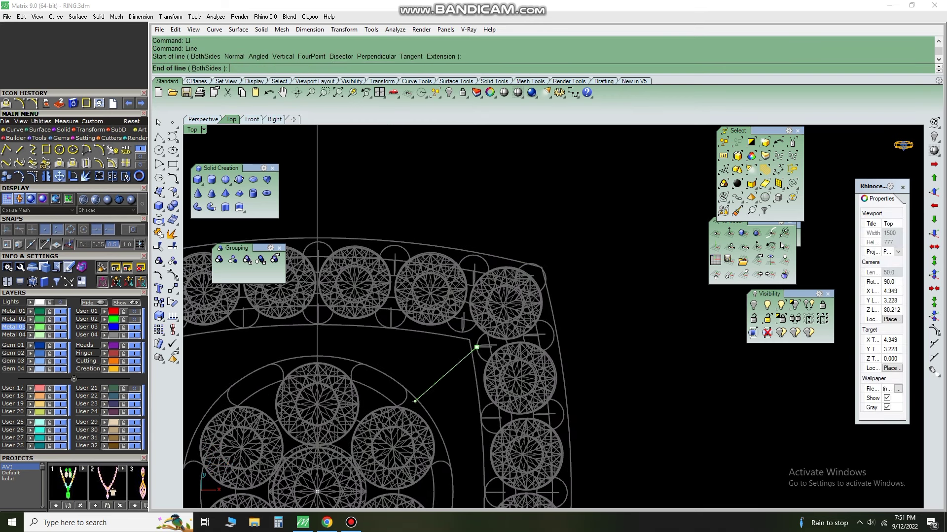
{"action": "left_click", "coordinate": [468, 341]}
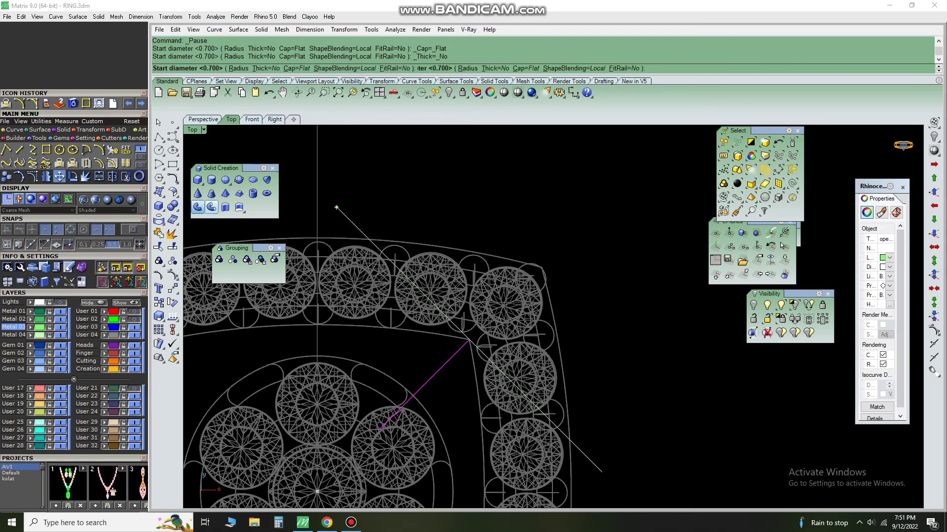
{"action": "right_click_drag", "start_coordinate": [337, 208], "coordinate": [345, 227]}
{"action": "key", "text": "Return"}
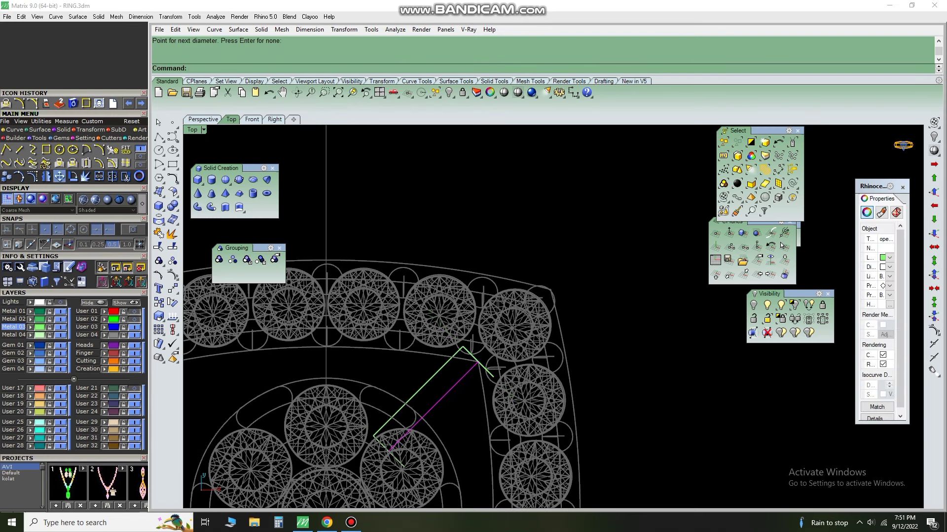
{"action": "left_click", "coordinate": [119, 199]}
{"action": "scroll", "coordinate": [379, 346], "scroll_direction": "down", "scroll_amount": 3}
{"action": "key", "text": "ctrl+z"}
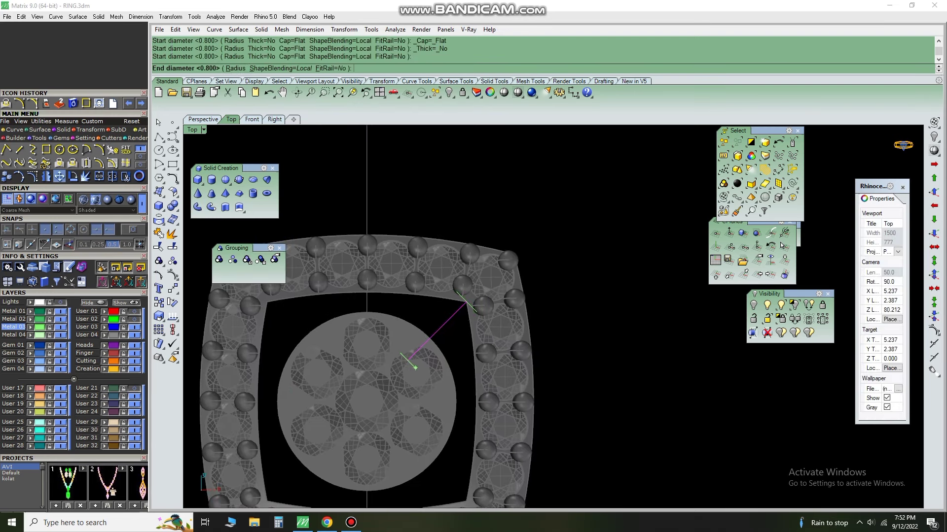
{"action": "left_click", "coordinate": [459, 335]}
{"action": "scroll", "coordinate": [449, 316], "scroll_direction": "up", "scroll_amount": 4}
- Lower the connector pipe by 0.1 and check its placement in the perspective view
{"action": "type", "text": "m"}
{"action": "key", "text": "Return"}
{"action": "key", "text": "ctrl+c"}
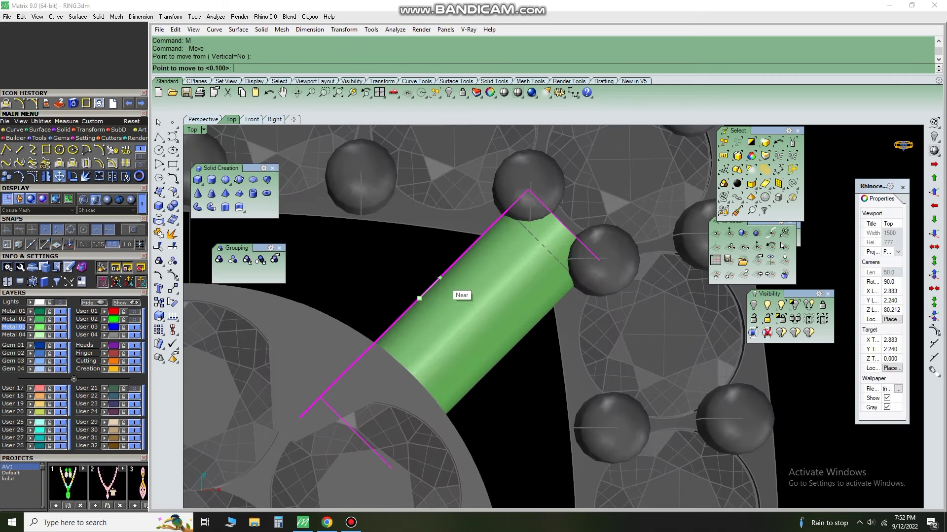
{"action": "scroll", "coordinate": [443, 296], "scroll_direction": "down", "scroll_amount": 2}
{"action": "scroll", "coordinate": [434, 291], "scroll_direction": "up", "scroll_amount": 2}
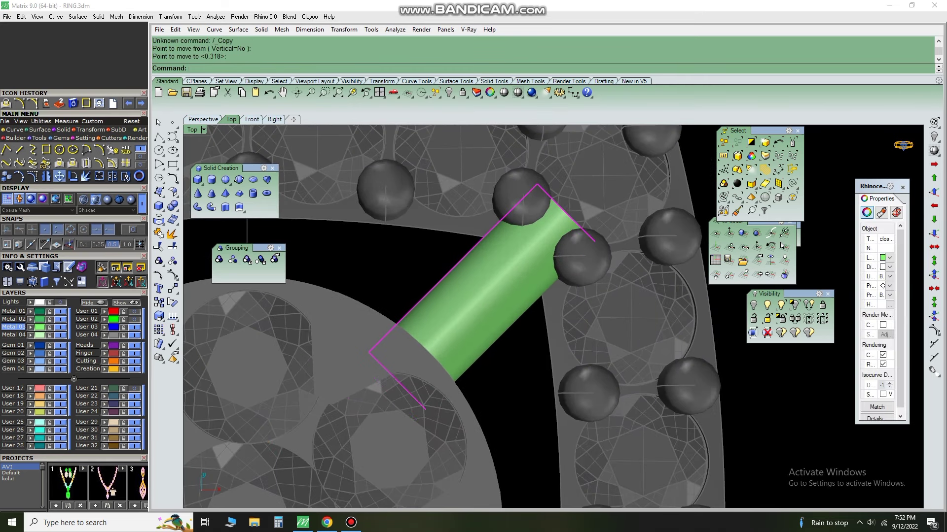
{"action": "scroll", "coordinate": [401, 379], "scroll_direction": "down", "scroll_amount": 2}
{"action": "left_click", "coordinate": [202, 119]}
{"action": "left_click", "coordinate": [352, 92]}
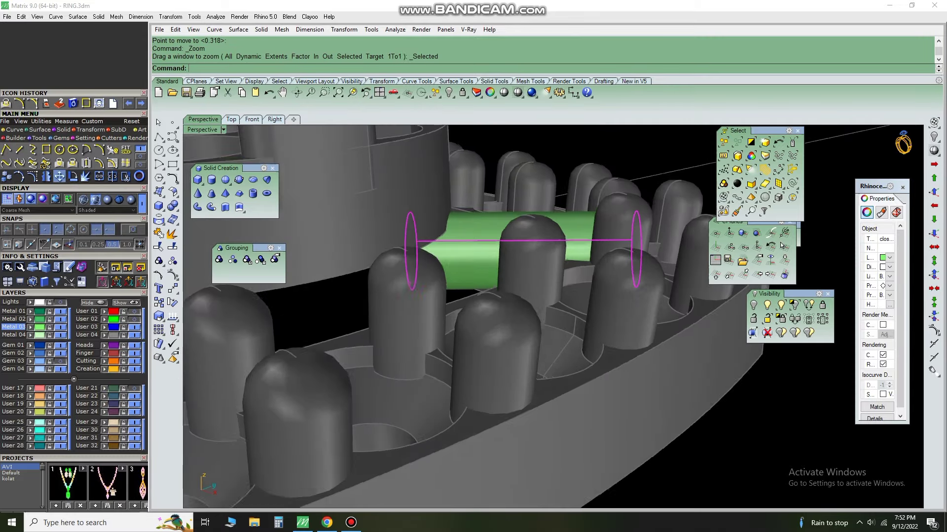
{"action": "left_click", "coordinate": [934, 247]}
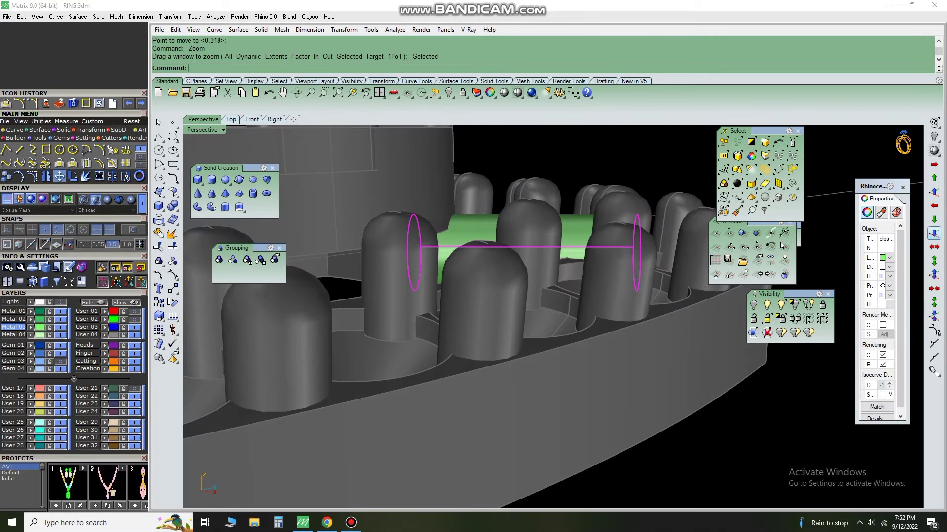
{"action": "key", "text": "Up"}
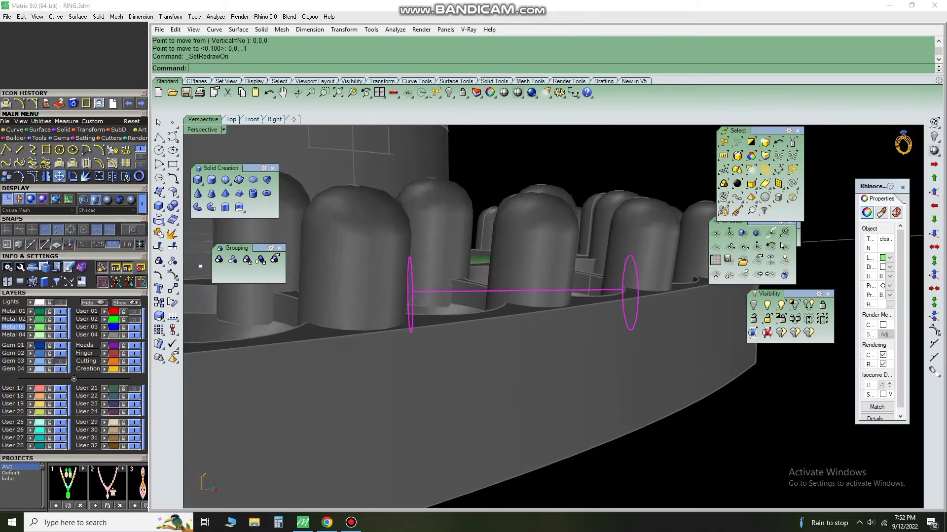
{"action": "key", "text": "Down"}
{"action": "key", "text": "Down"}
{"action": "key", "text": "Up"}
{"action": "key", "text": "Up"}
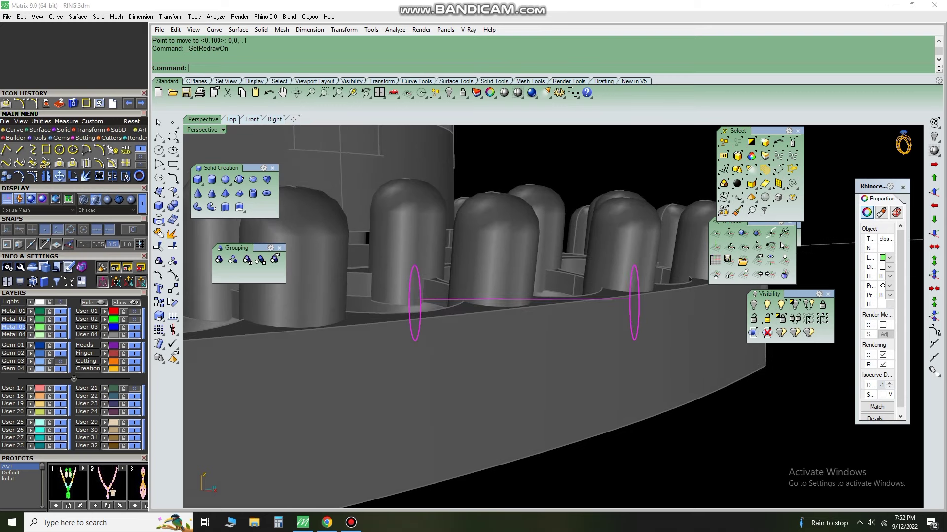
{"action": "left_click", "coordinate": [113, 150]}
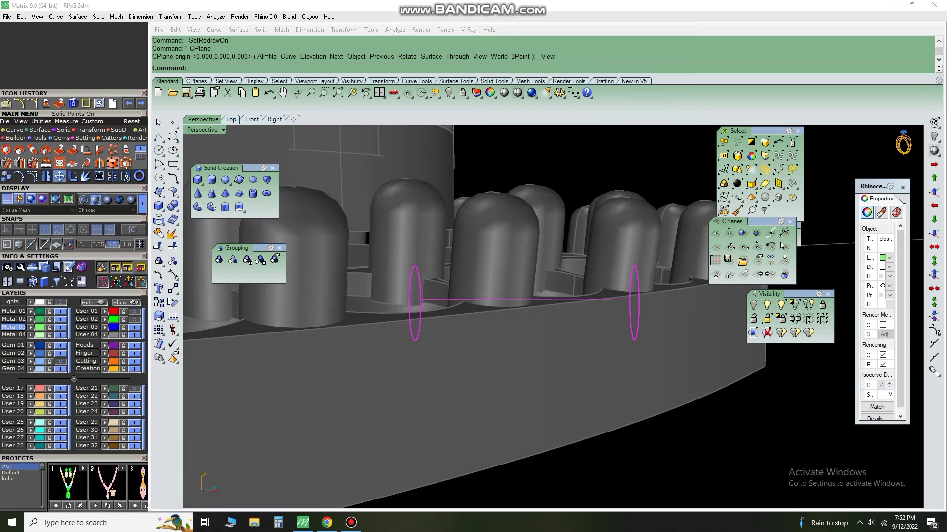
- Zoom out to the whole ring and return to the Top view
{"action": "left_click", "coordinate": [563, 306]}
{"action": "right_click_drag", "start_coordinate": [563, 306], "coordinate": [466, 142]}
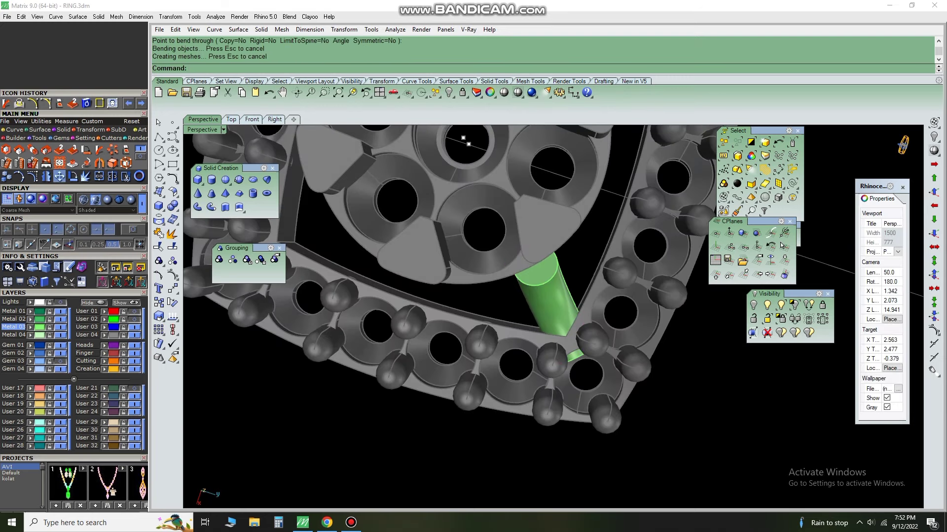
{"action": "type", "text": "ZE"}
{"action": "key", "text": "Return"}
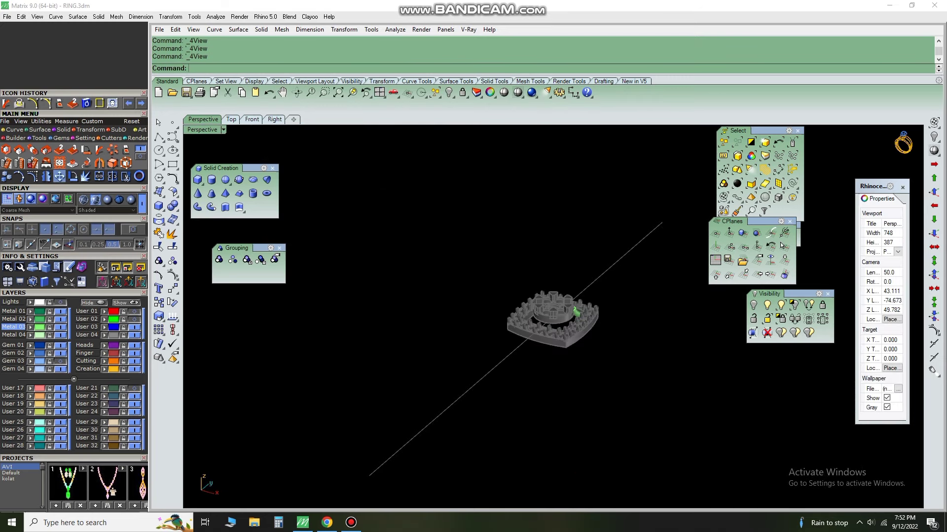
{"action": "key", "text": "ctrl+F1"}
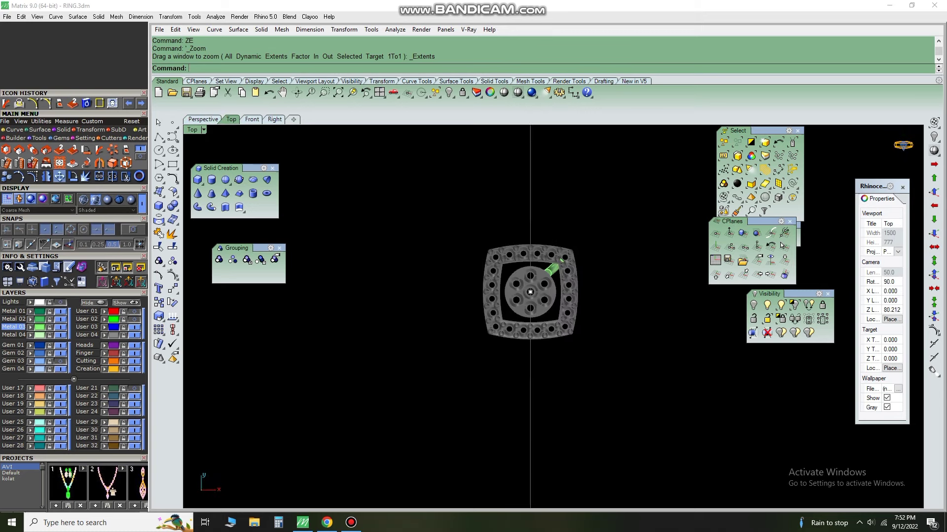
{"action": "scroll", "coordinate": [562, 315], "scroll_direction": "up", "scroll_amount": 4}
{"action": "scroll", "coordinate": [567, 318], "scroll_direction": "up", "scroll_amount": 3}
- Select the green tube and try a rotation, undoing the accidental move
{"action": "left_click", "coordinate": [572, 318]}
{"action": "scroll", "coordinate": [573, 318], "scroll_direction": "down", "scroll_amount": 3}
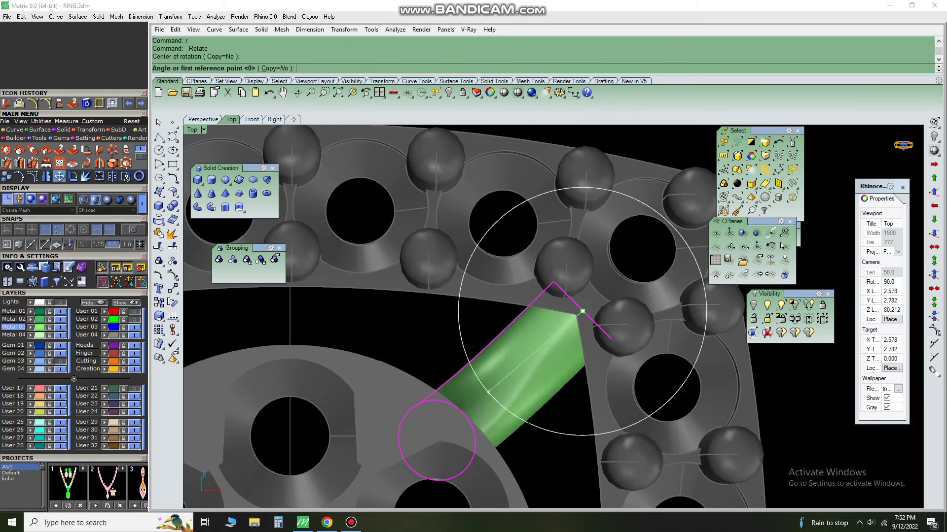
{"action": "left_click", "coordinate": [469, 394]}
{"action": "left_click", "coordinate": [623, 378]}
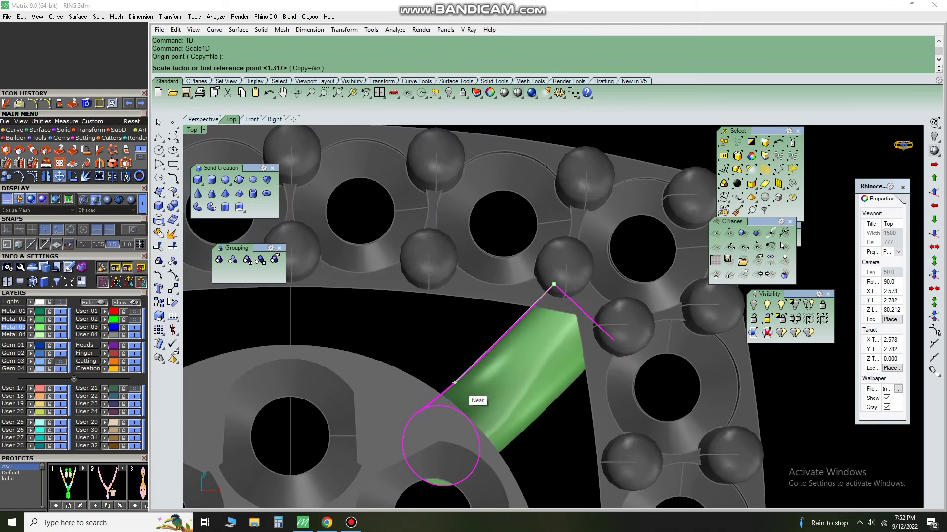
{"action": "scroll", "coordinate": [571, 311], "scroll_direction": "up", "scroll_amount": 1}
{"action": "key", "text": "ctrl+z"}
- Stretch the tube in one direction with Scale1D
{"action": "type", "text": "1D"}
{"action": "key", "text": "Return"}
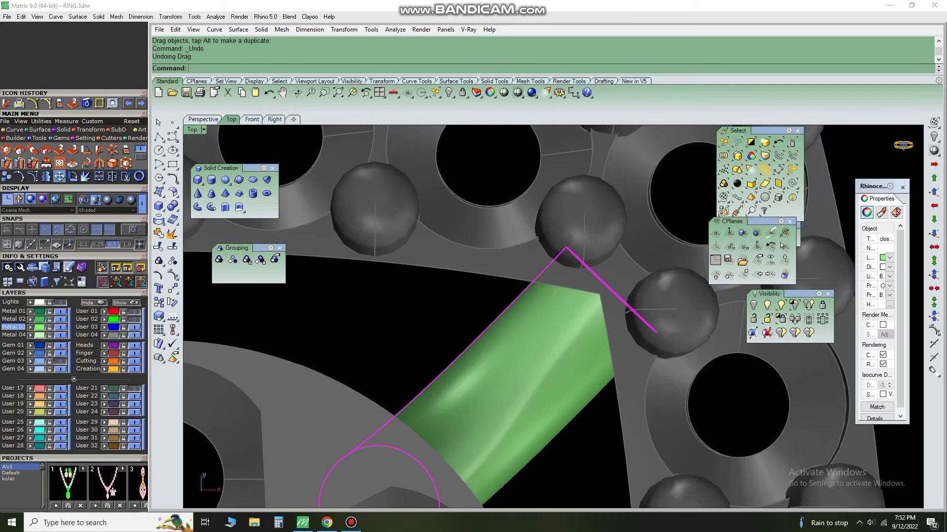
{"action": "scroll", "coordinate": [570, 312], "scroll_direction": "down", "scroll_amount": 1}
{"action": "scroll", "coordinate": [570, 312], "scroll_direction": "up", "scroll_amount": 2}
{"action": "left_click", "coordinate": [575, 323]}
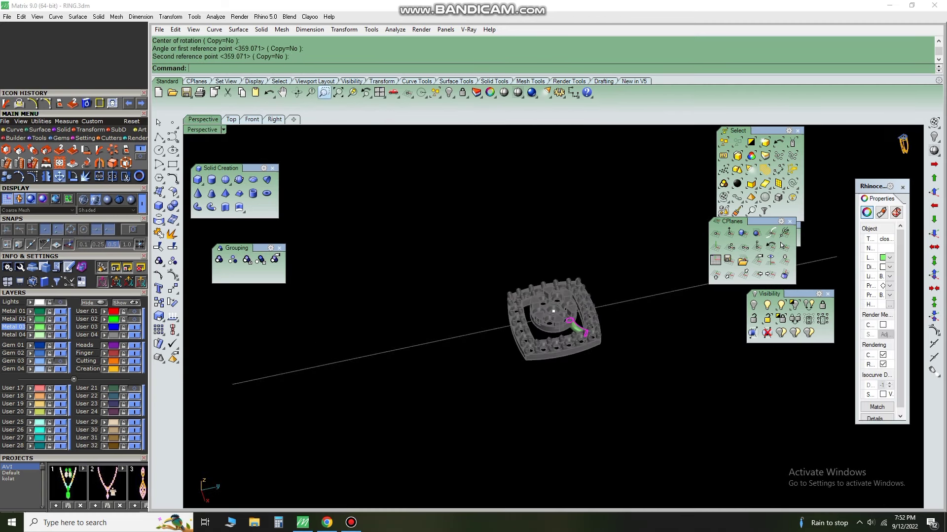
{"action": "left_click", "coordinate": [324, 92]}
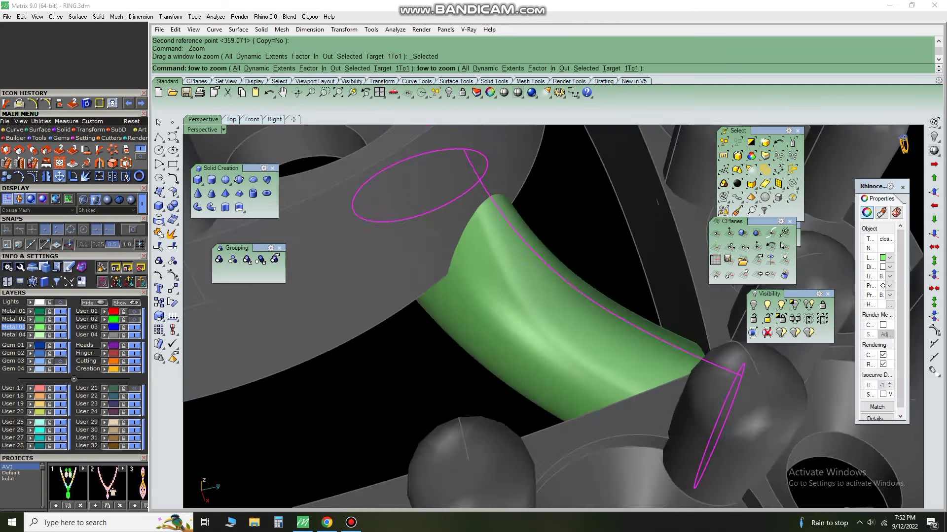
- Tilt the tube with a 3D rotation about an axis at the circle top
{"action": "type", "text": "rr"}
{"action": "key", "text": "Return"}
{"action": "scroll", "coordinate": [543, 390], "scroll_direction": "up", "scroll_amount": 3}
{"action": "left_click", "coordinate": [528, 387]}
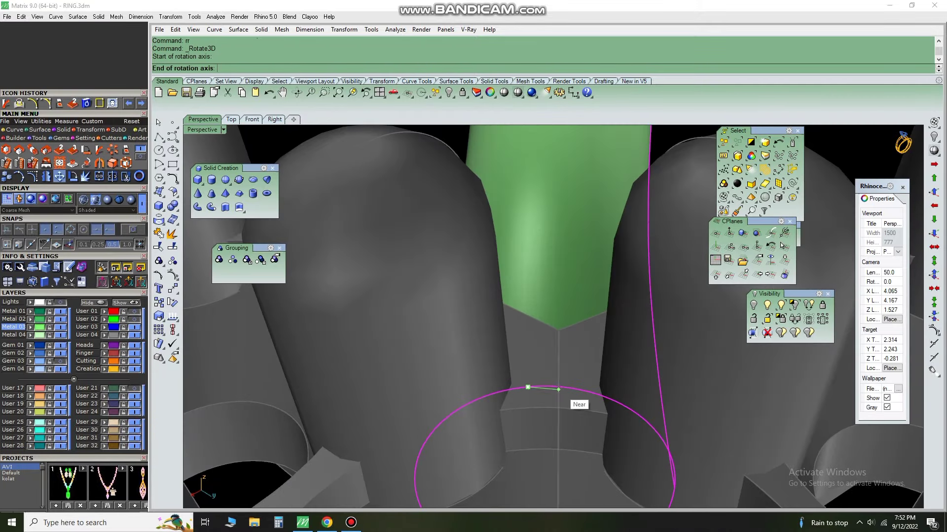
{"action": "left_click", "coordinate": [574, 390]}
{"action": "mouse_move", "coordinate": [574, 390]}
{"action": "right_mouse_down"}
{"action": "mouse_move", "coordinate": [317, 295]}
{"action": "mouse_move", "coordinate": [442, 295]}
{"action": "right_mouse_up"}
{"action": "left_click", "coordinate": [646, 329]}
{"action": "mouse_move", "coordinate": [647, 329]}
{"action": "right_mouse_down"}
{"action": "mouse_move", "coordinate": [650, 338]}
{"action": "mouse_move", "coordinate": [559, 433]}
{"action": "mouse_move", "coordinate": [401, 310]}
{"action": "mouse_move", "coordinate": [690, 381]}
{"action": "mouse_move", "coordinate": [552, 316]}
{"action": "right_mouse_up"}
{"action": "left_click", "coordinate": [651, 339]}
- Apply two more 3D rotations to refine the tube's angle
{"action": "type", "text": "rr"}
{"action": "key", "text": "Return"}
{"action": "left_click", "coordinate": [559, 432]}
{"action": "left_click", "coordinate": [402, 310]}
{"action": "left_click", "coordinate": [690, 381]}
{"action": "type", "text": "rr"}
{"action": "key", "text": "Return"}
{"action": "scroll", "coordinate": [552, 316], "scroll_direction": "up", "scroll_amount": 3}
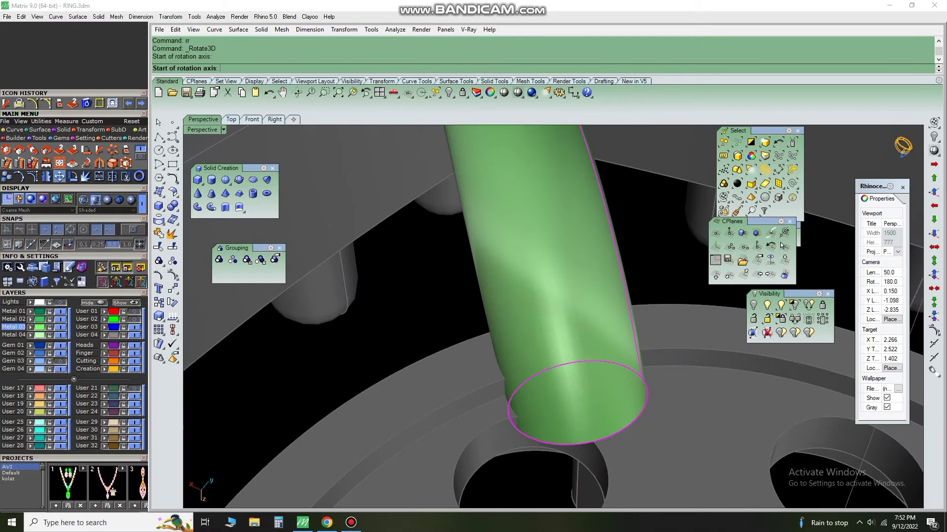
{"action": "right_click_drag", "start_coordinate": [625, 427], "coordinate": [705, 287]}
{"action": "left_click", "coordinate": [733, 336]}
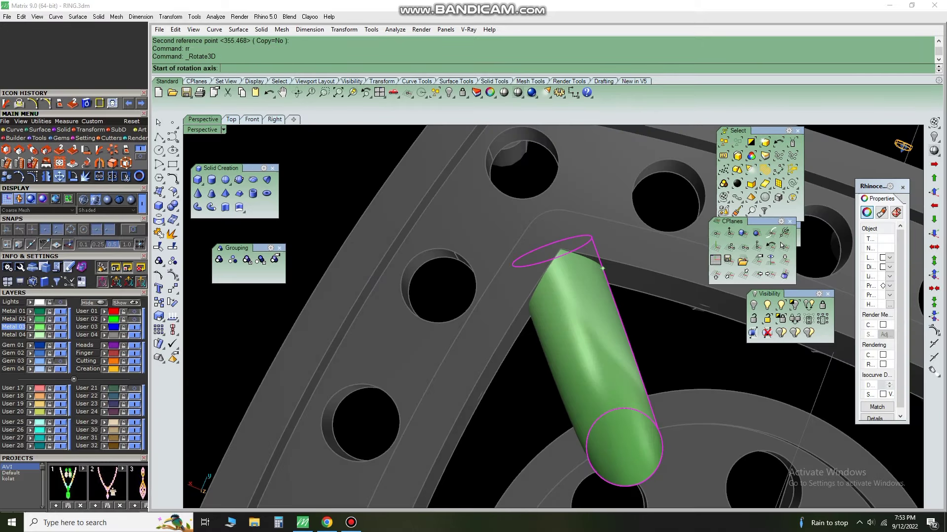
- Rotate the tube once more in 3D to its final angle
{"action": "type", "text": "rr"}
{"action": "key", "text": "Return"}
{"action": "scroll", "coordinate": [592, 286], "scroll_direction": "up", "scroll_amount": 5}
{"action": "left_click", "coordinate": [554, 348]}
{"action": "scroll", "coordinate": [697, 317], "scroll_direction": "down", "scroll_amount": 5}
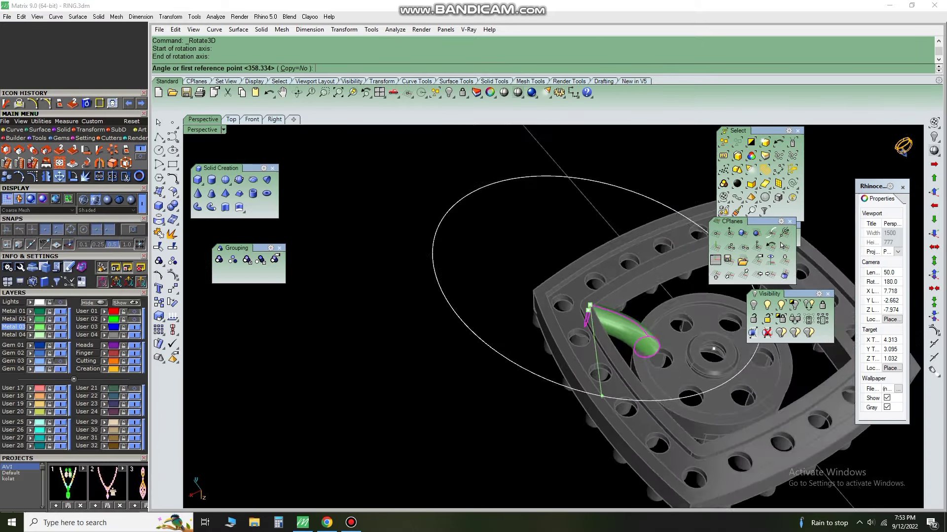
{"action": "scroll", "coordinate": [697, 317], "scroll_direction": "up", "scroll_amount": 5}
{"action": "left_click", "coordinate": [822, 369]}
{"action": "mouse_move", "coordinate": [821, 369]}
{"action": "right_mouse_down"}
{"action": "mouse_move", "coordinate": [591, 346]}
{"action": "mouse_move", "coordinate": [522, 444]}
{"action": "right_mouse_up"}
- Lengthen the tube with Scale1D from its base so it reaches the head
{"action": "type", "text": "1D"}
{"action": "key", "text": "Return"}
{"action": "left_click", "coordinate": [507, 430]}
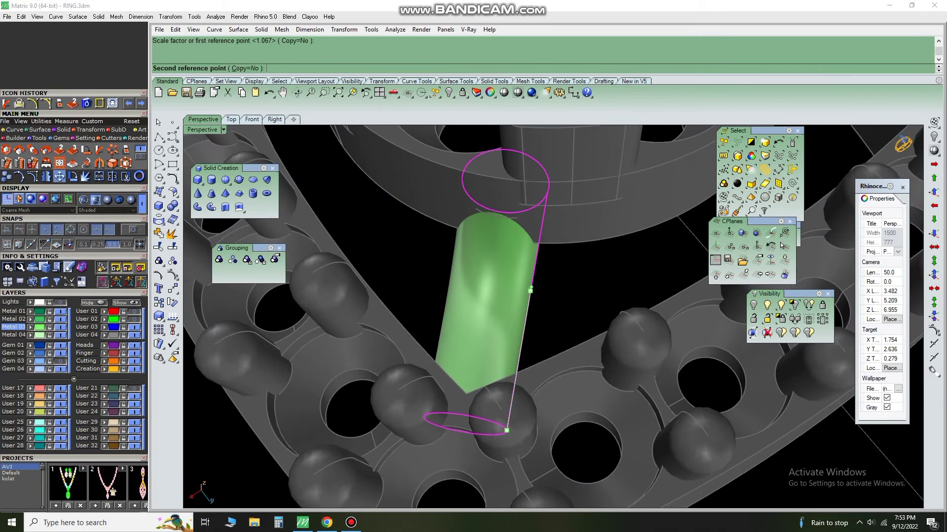
{"action": "left_click", "coordinate": [545, 178]}
{"action": "right_click_drag", "start_coordinate": [544, 177], "coordinate": [493, 168]}
{"action": "type", "text": "ar"}
{"action": "key", "text": "Return"}
- Polar-array the tube into 4 copies around the head centre
{"action": "left_click", "coordinate": [493, 167]}
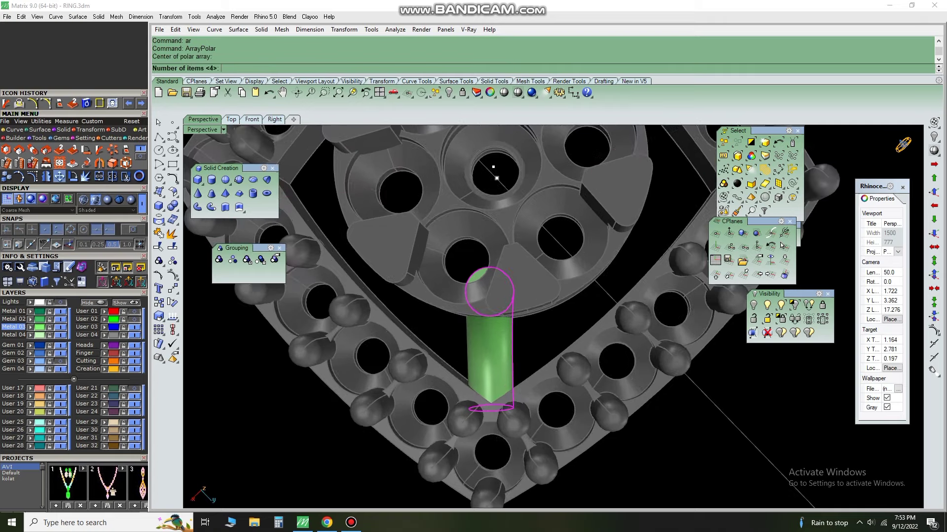
{"action": "key", "text": "Return"}
{"action": "key", "text": "Return"}
{"action": "key", "text": "Return"}
{"action": "scroll", "coordinate": [493, 221], "scroll_direction": "down", "scroll_amount": 5}
{"action": "right_click_drag", "start_coordinate": [493, 222], "coordinate": [493, 148]}
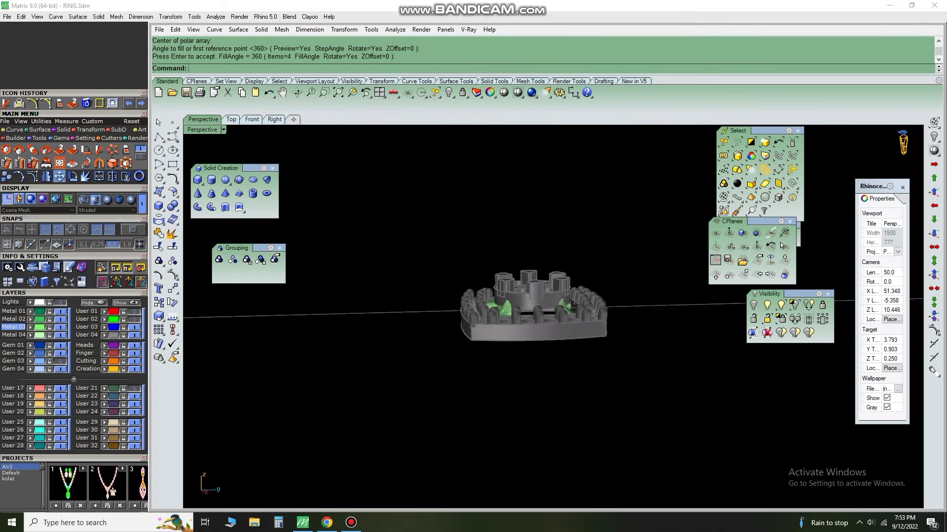
{"action": "mouse_move", "coordinate": [595, 162]}
{"action": "right_mouse_down"}
{"action": "mouse_move", "coordinate": [595, 226]}
{"action": "mouse_move", "coordinate": [565, 240]}
{"action": "right_mouse_up"}
{"action": "scroll", "coordinate": [595, 226], "scroll_direction": "up", "scroll_amount": 5}
- Unlock all parts, delete the stray construction curve and show hidden objects
{"action": "key", "text": "ctrl+alt+l"}
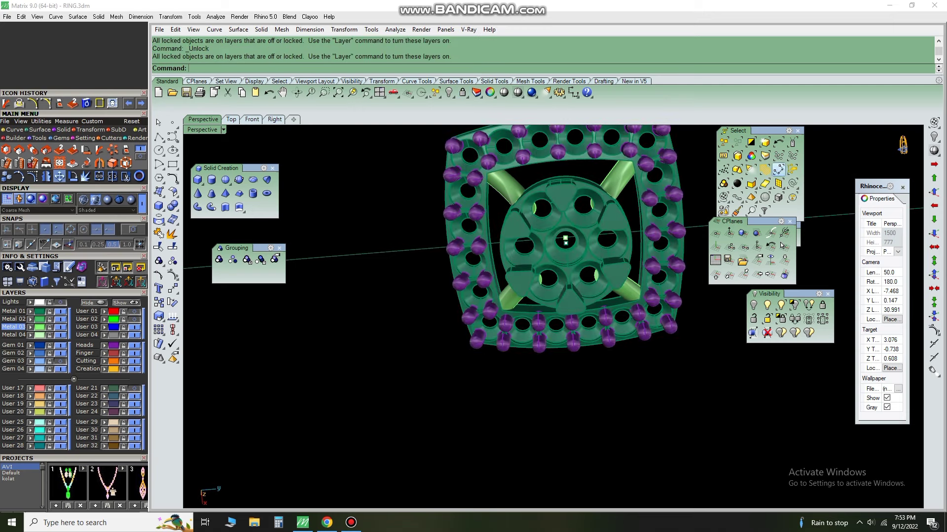
{"action": "left_click", "coordinate": [566, 240]}
{"action": "type", "text": "d"}
{"action": "key", "text": "Return"}
{"action": "mouse_move", "coordinate": [566, 240]}
{"action": "right_mouse_down"}
{"action": "mouse_move", "coordinate": [542, 187]}
{"action": "mouse_move", "coordinate": [542, 147]}
{"action": "right_mouse_up"}
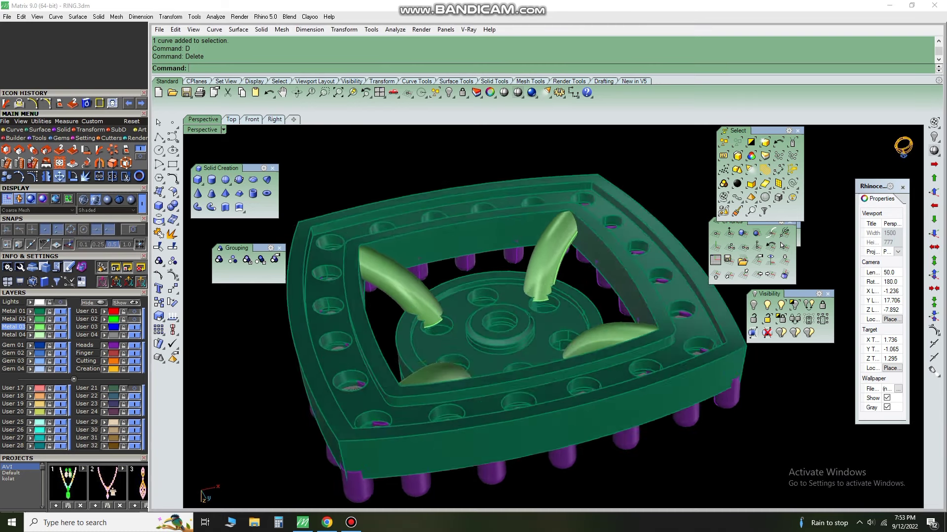
{"action": "right_click", "coordinate": [753, 305]}
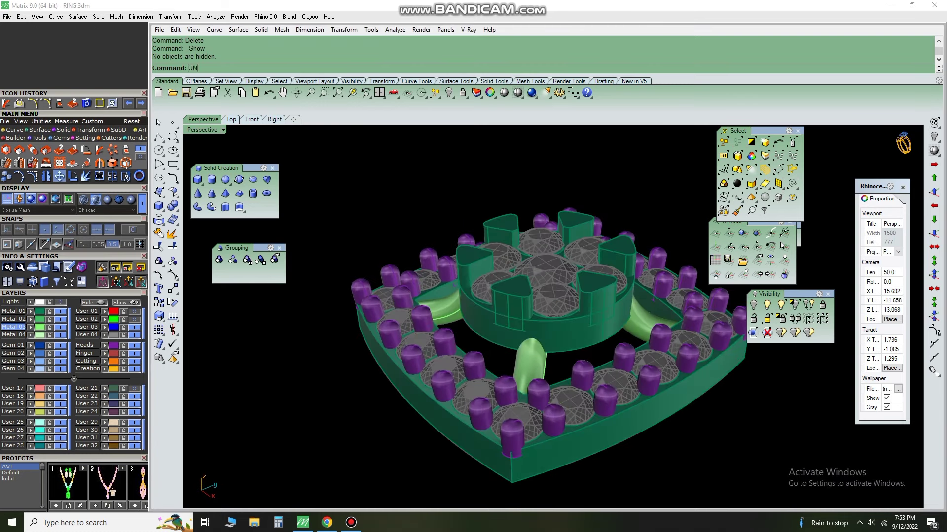
- Select all the halo, head and gem parts and group them
{"action": "key", "text": "ctrl+a"}
{"action": "type", "text": "g"}
{"action": "key", "text": "Return"}
{"action": "right_click_drag", "start_coordinate": [562, 345], "coordinate": [562, 276]}
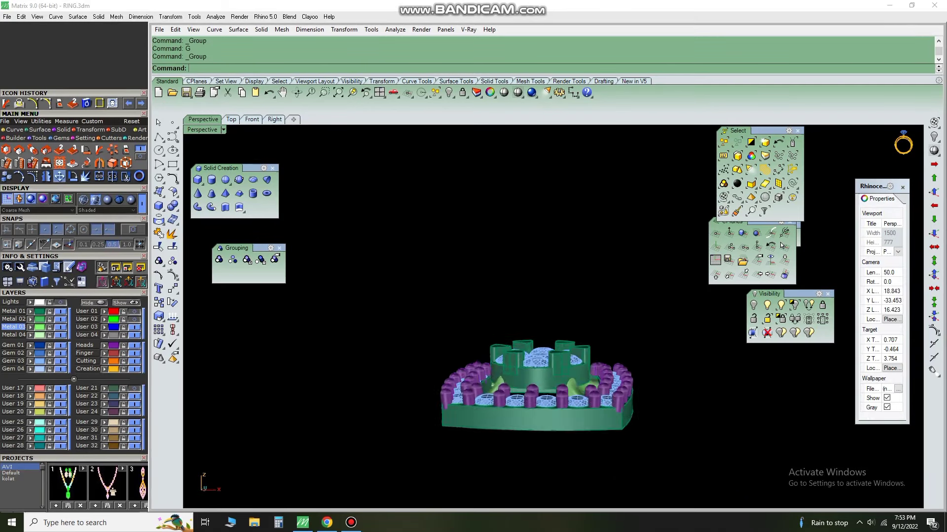
{"action": "left_click_drag", "start_coordinate": [736, 324], "coordinate": [503, 469]}
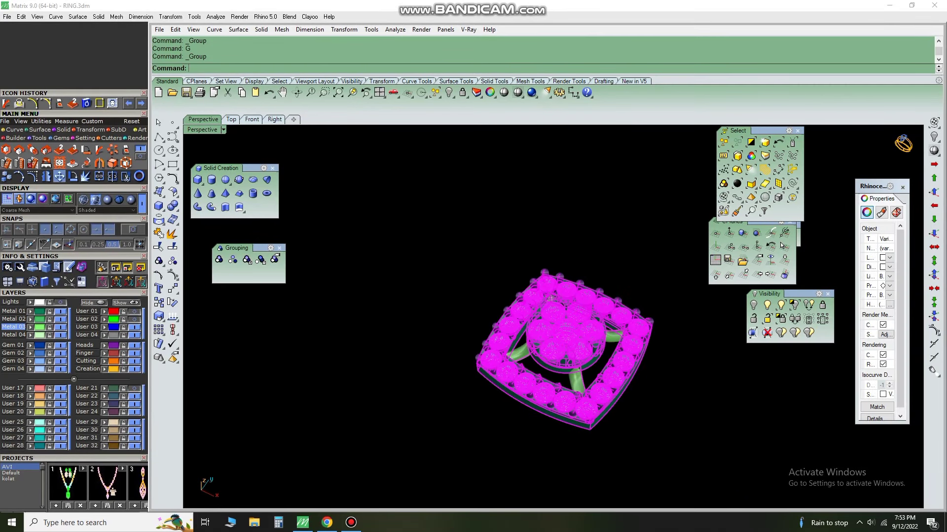
{"action": "key", "text": "Escape"}
- Check the polysurfaces, show all objects and save RING.3dm
{"action": "left_click", "coordinate": [751, 183]}
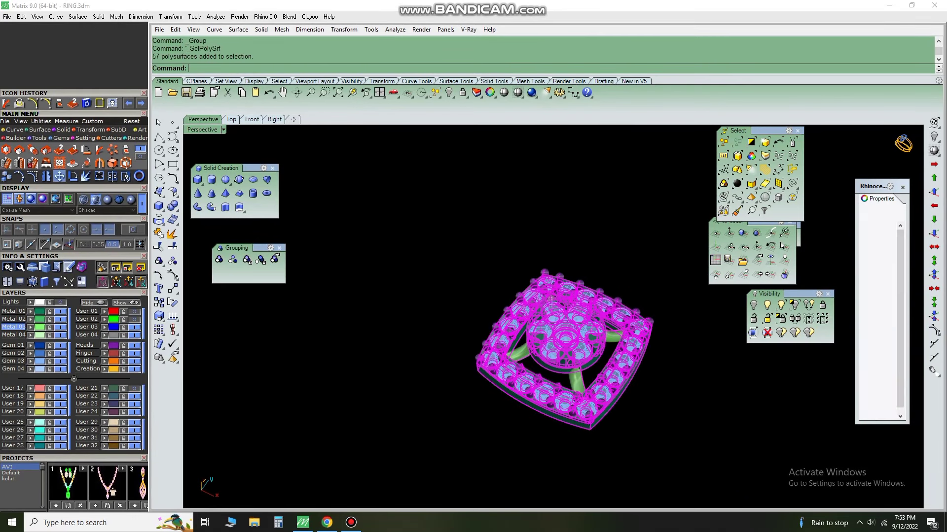
{"action": "key", "text": "Escape"}
{"action": "left_click", "coordinate": [449, 93]}
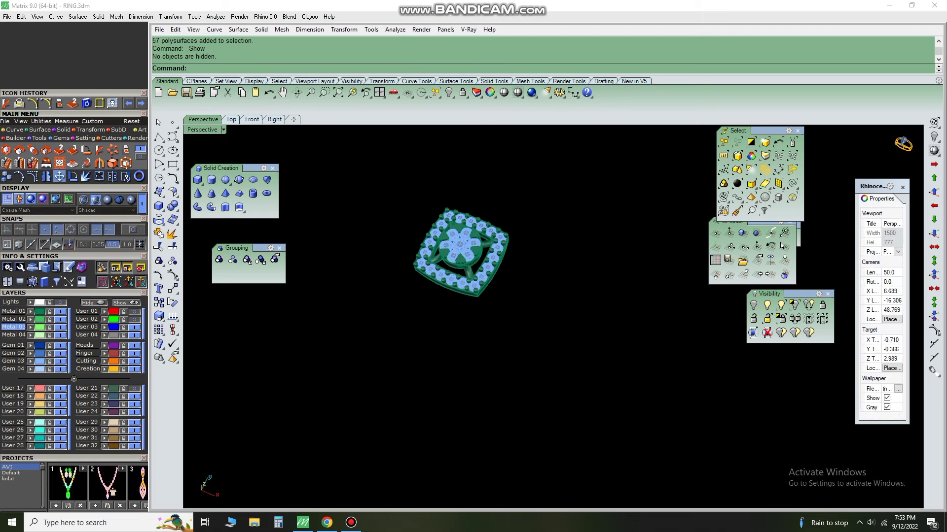
{"action": "left_click", "coordinate": [186, 92]}
{"action": "scroll", "coordinate": [394, 160], "scroll_direction": "up", "scroll_amount": 3}
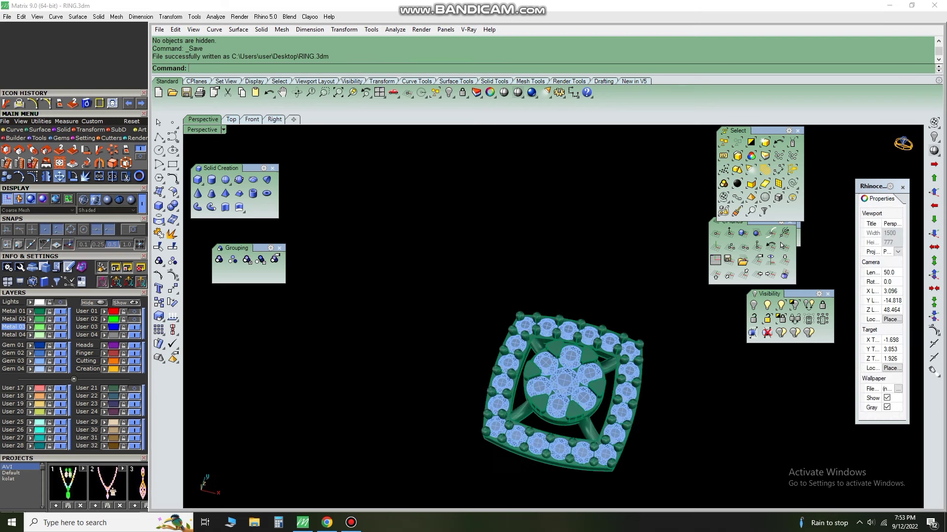
{"action": "key", "text": "Home"}
{"action": "key", "text": "Home"}
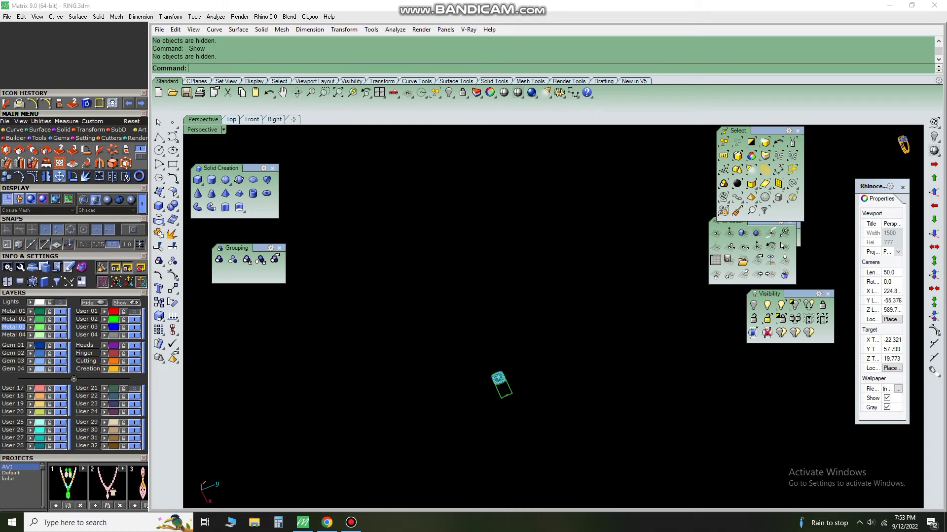
- Zoom to fit the ring and reference curves, cancelling a premature extrusion
{"action": "key", "text": "End"}
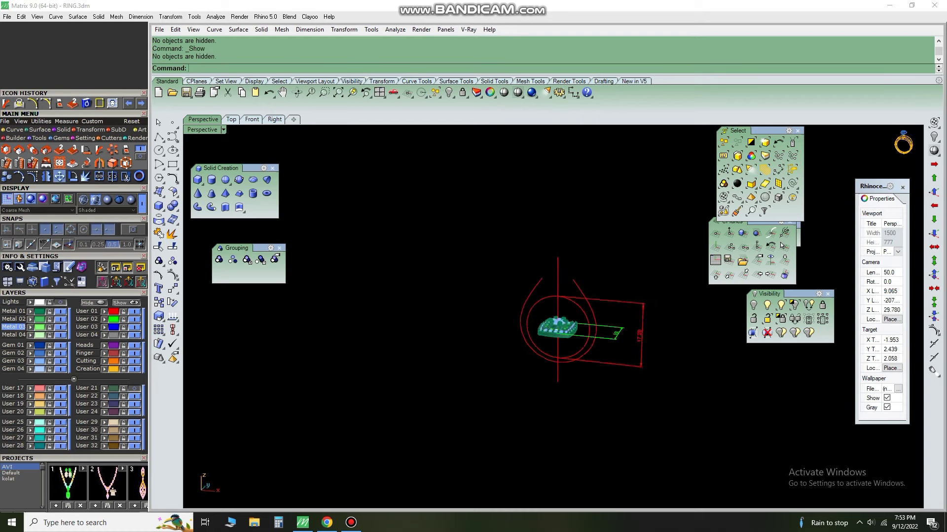
{"action": "key", "text": "End"}
{"action": "type", "text": "e"}
{"action": "key", "text": "Return"}
{"action": "key", "text": "Escape"}
{"action": "key", "text": "Home"}
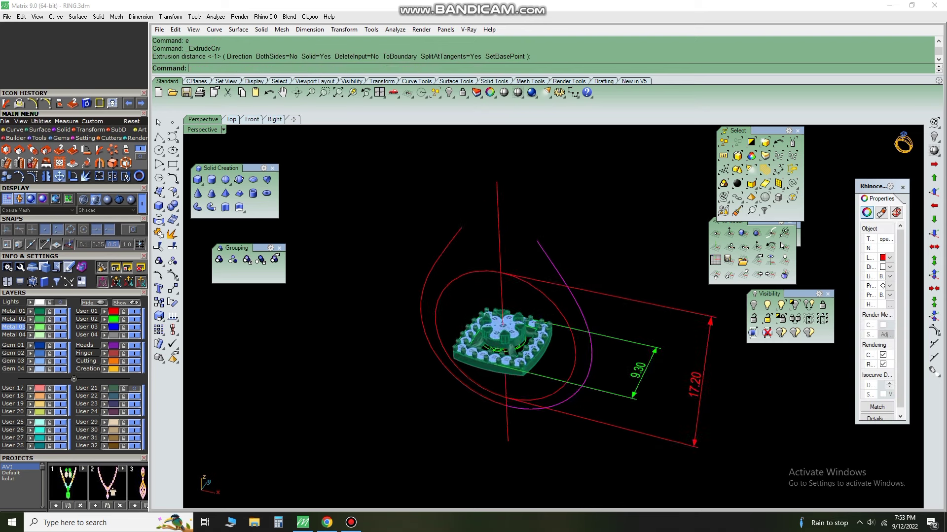
- In the Front view, move the head to sit on the reference photo's setting
{"action": "key", "text": "ctrl+a"}
{"action": "key", "text": "ctrl+F2"}
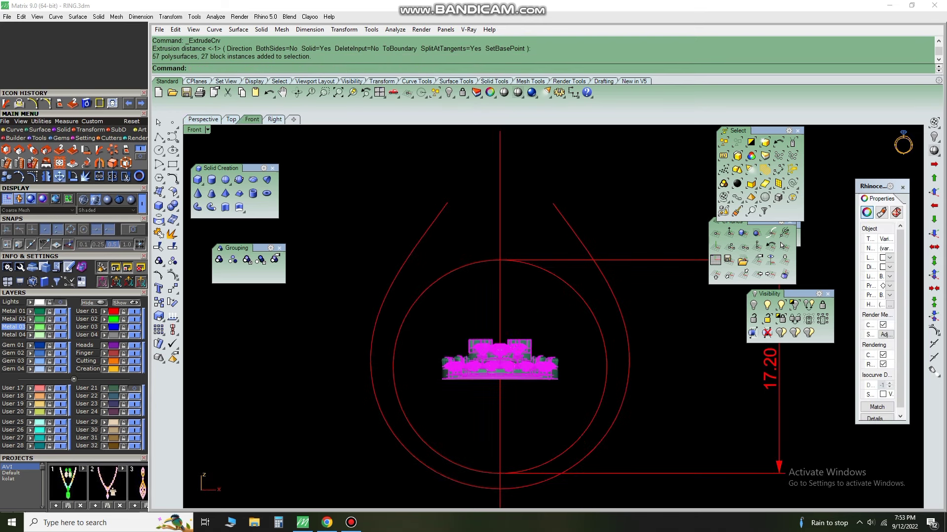
{"action": "left_click_drag", "start_coordinate": [492, 360], "coordinate": [491, 202]}
{"action": "scroll", "coordinate": [492, 202], "scroll_direction": "up", "scroll_amount": 2}
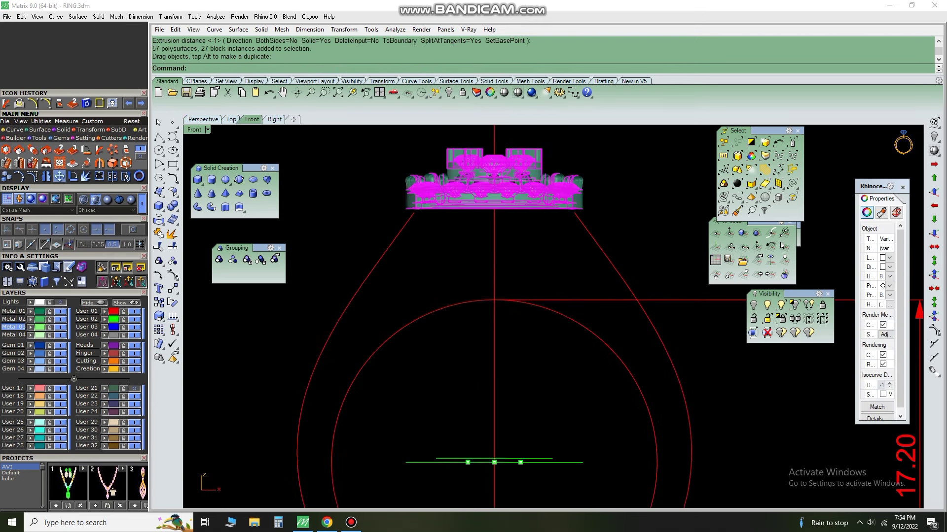
{"action": "right_click_drag", "start_coordinate": [492, 202], "coordinate": [458, 229]}
{"action": "scroll", "coordinate": [552, 315], "scroll_direction": "up", "scroll_amount": 2}
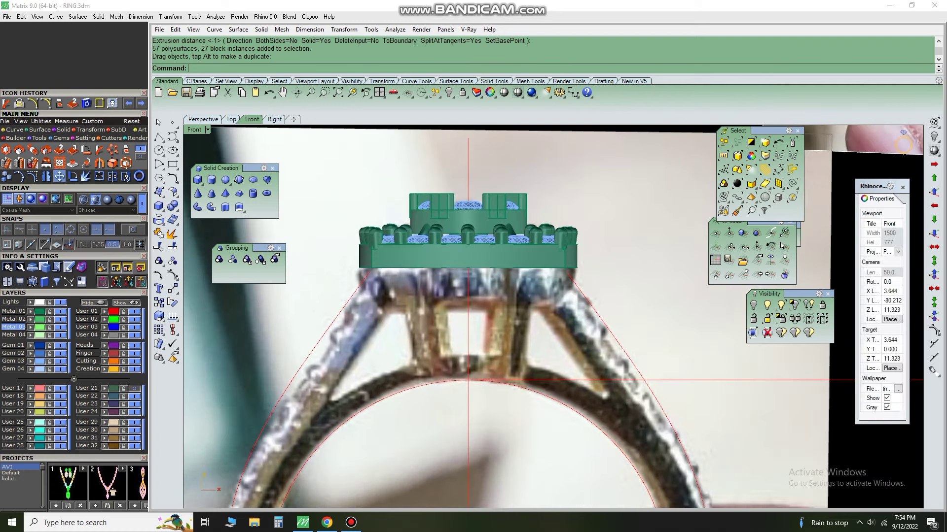
{"action": "key", "text": "ctrl+a"}
{"action": "left_click_drag", "start_coordinate": [491, 227], "coordinate": [490, 264]}
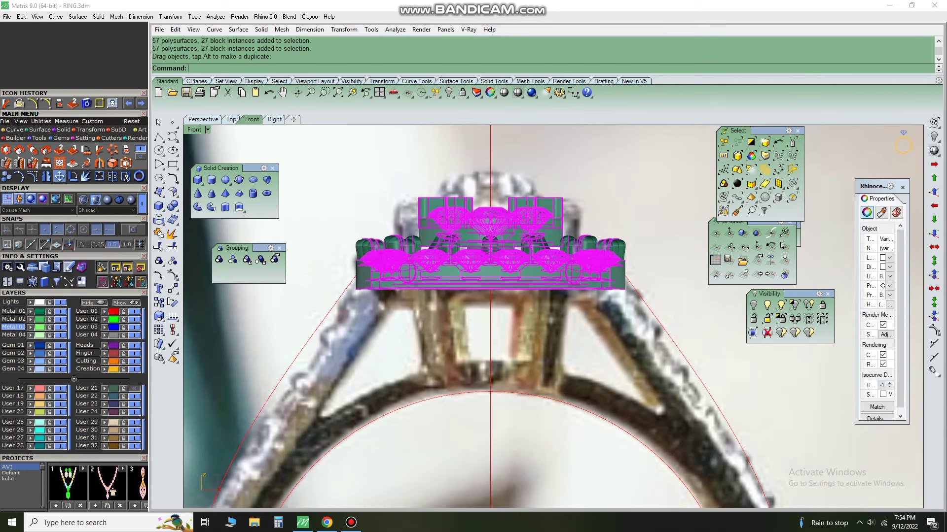
{"action": "right_click_drag", "start_coordinate": [491, 264], "coordinate": [458, 246]}
- Undo the accidental deletion of the head, then start extruding the shank curve
{"action": "left_click", "coordinate": [617, 289]}
{"action": "key", "text": "ctrl+a"}
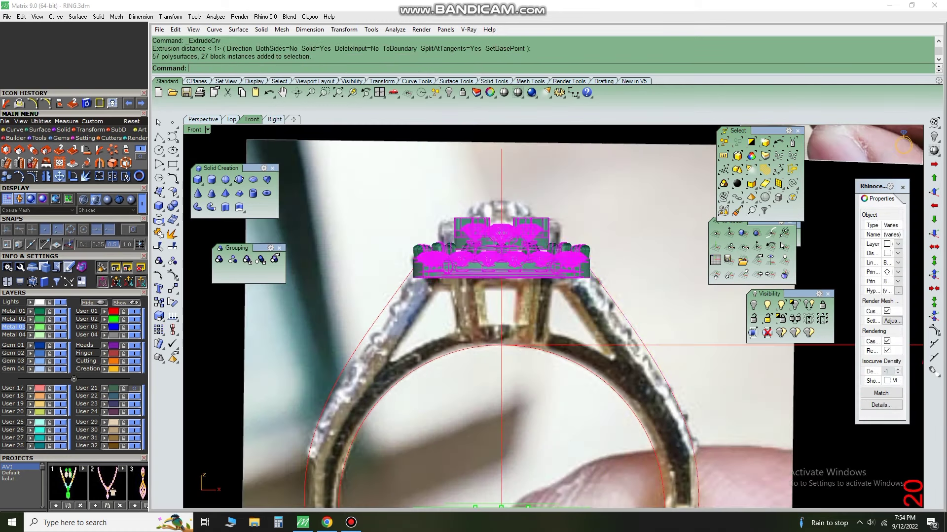
{"action": "key", "text": "Delete"}
{"action": "scroll", "coordinate": [552, 316], "scroll_direction": "up", "scroll_amount": 2}
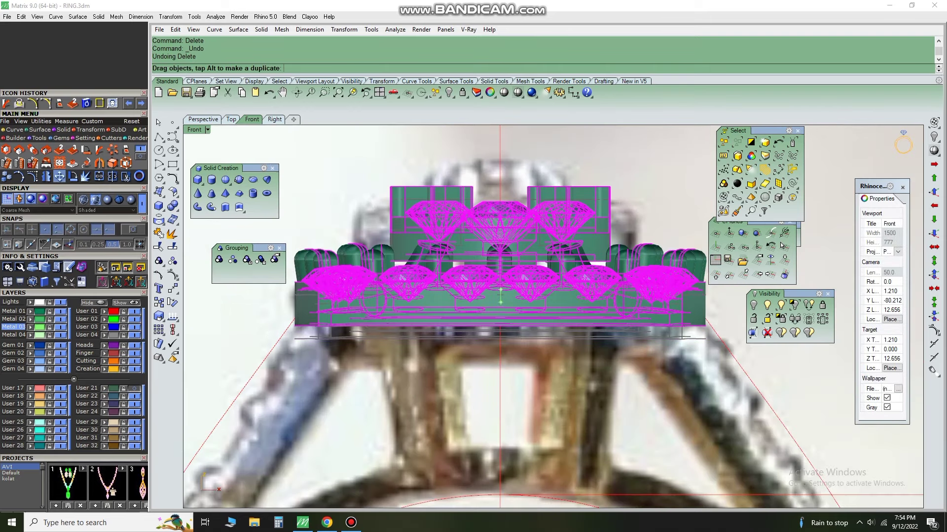
{"action": "scroll", "coordinate": [552, 315], "scroll_direction": "down", "scroll_amount": 2}
{"action": "key", "text": "ctrl+z"}
{"action": "scroll", "coordinate": [530, 316], "scroll_direction": "up", "scroll_amount": 2}
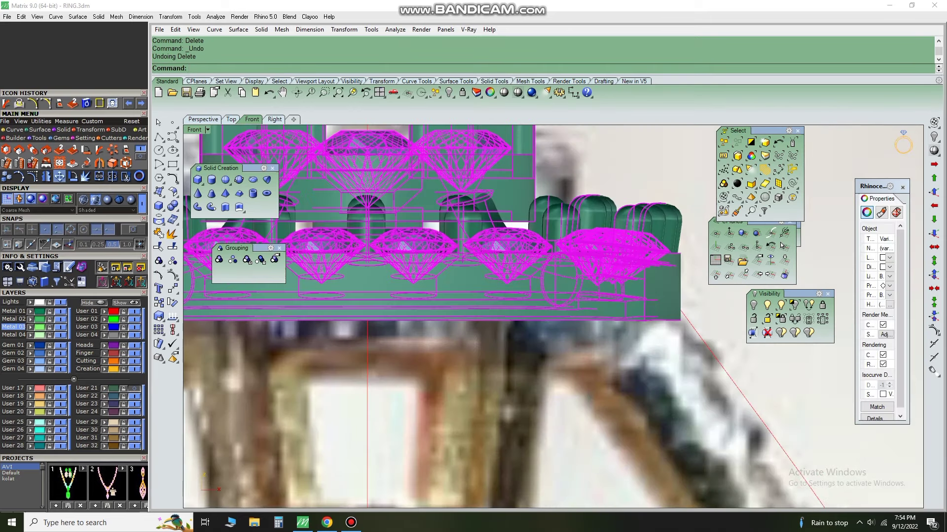
{"action": "scroll", "coordinate": [530, 316], "scroll_direction": "down", "scroll_amount": 2}
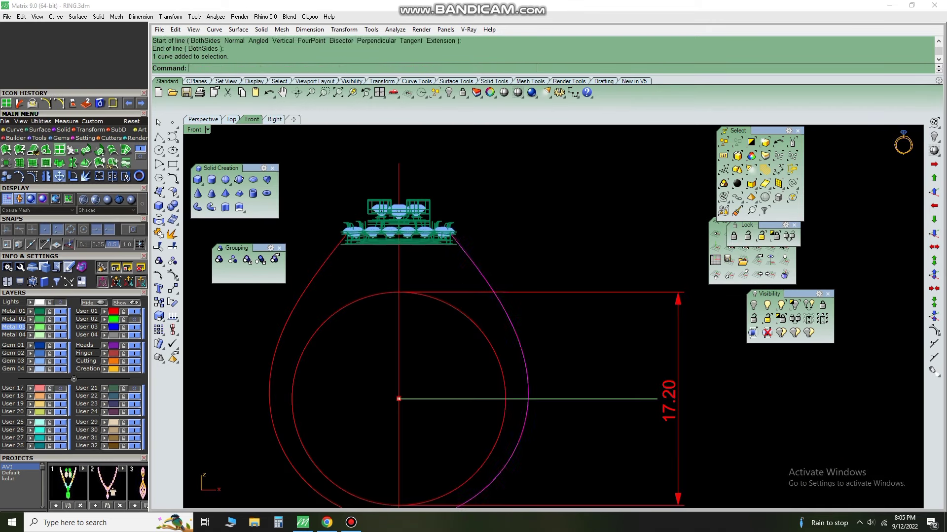
{"action": "type", "text": "e"}
{"action": "key", "text": "Return"}
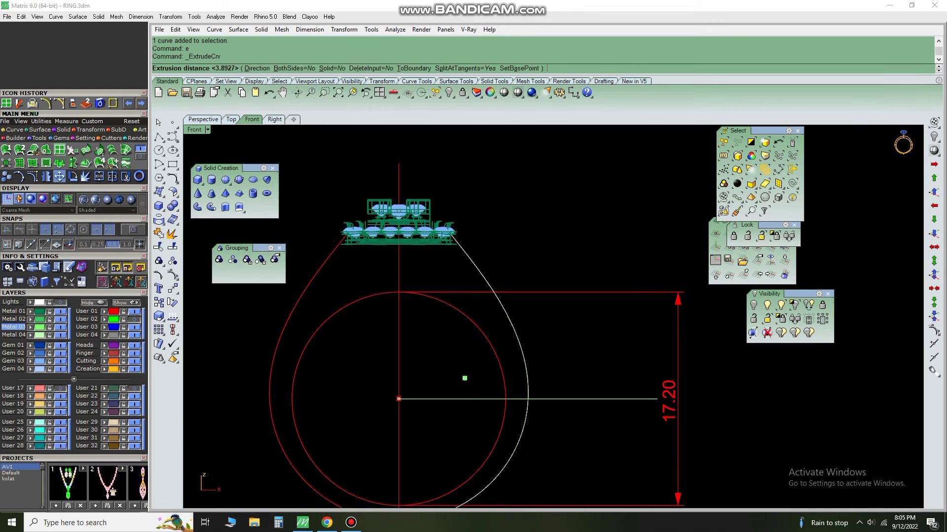
- Extrude the shank curve equally to both sides into a surface band
{"action": "key", "text": "ctrl+F4"}
{"action": "mouse_move", "coordinate": [473, 385]}
{"action": "right_mouse_down"}
{"action": "mouse_move", "coordinate": [531, 408]}
{"action": "mouse_move", "coordinate": [520, 467]}
{"action": "right_mouse_up"}
{"action": "type", "text": "b"}
{"action": "key", "text": "Return"}
{"action": "scroll", "coordinate": [520, 467], "scroll_direction": "up", "scroll_amount": 2}
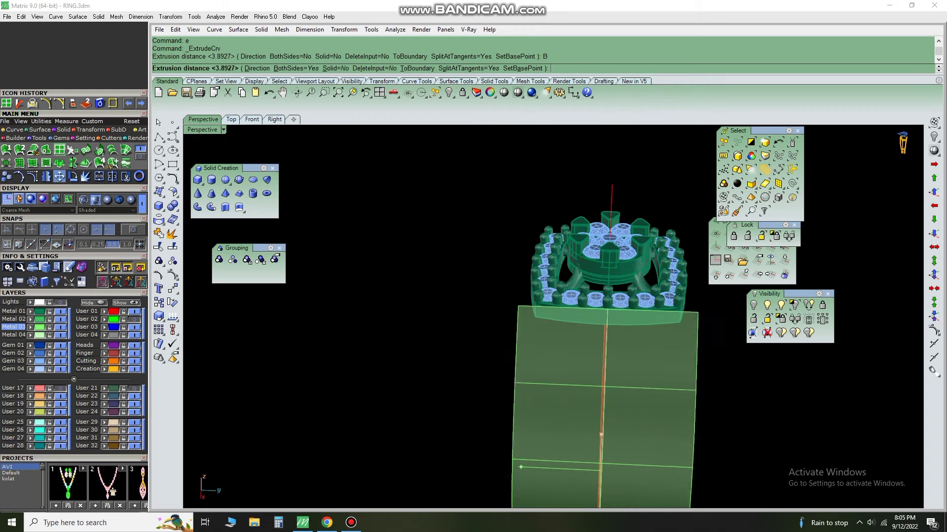
{"action": "key", "text": "Return"}
- Lock the ring head objects and move to the Right view
{"action": "key", "text": "ctrl+a"}
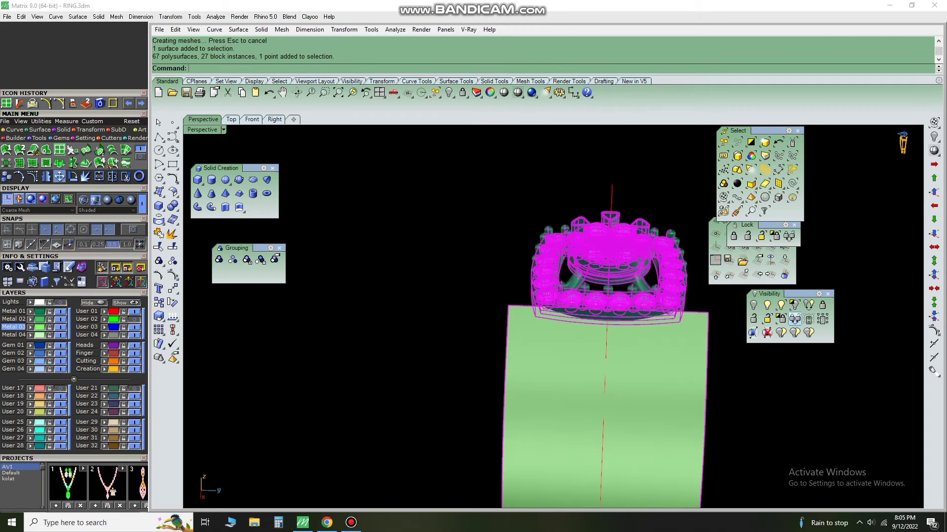
{"action": "left_click", "coordinate": [794, 319]}
{"action": "key", "text": "ctrl+F3"}
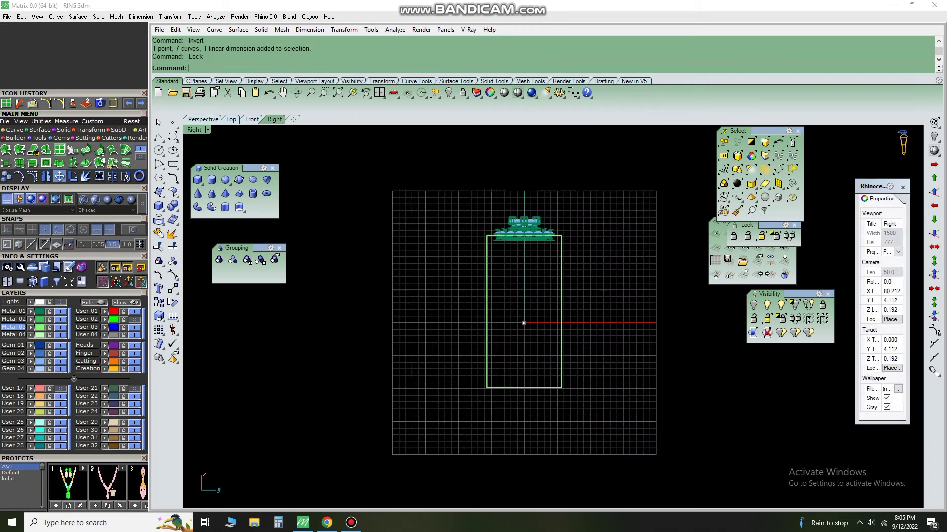
{"action": "scroll", "coordinate": [522, 321], "scroll_direction": "up", "scroll_amount": 2}
{"action": "scroll", "coordinate": [486, 332], "scroll_direction": "down", "scroll_amount": 1}
{"action": "scroll", "coordinate": [483, 252], "scroll_direction": "up", "scroll_amount": 1}
- Try a line from the origin, cancel it, and hide the grid
{"action": "type", "text": "ll"}
{"action": "key", "text": "Return"}
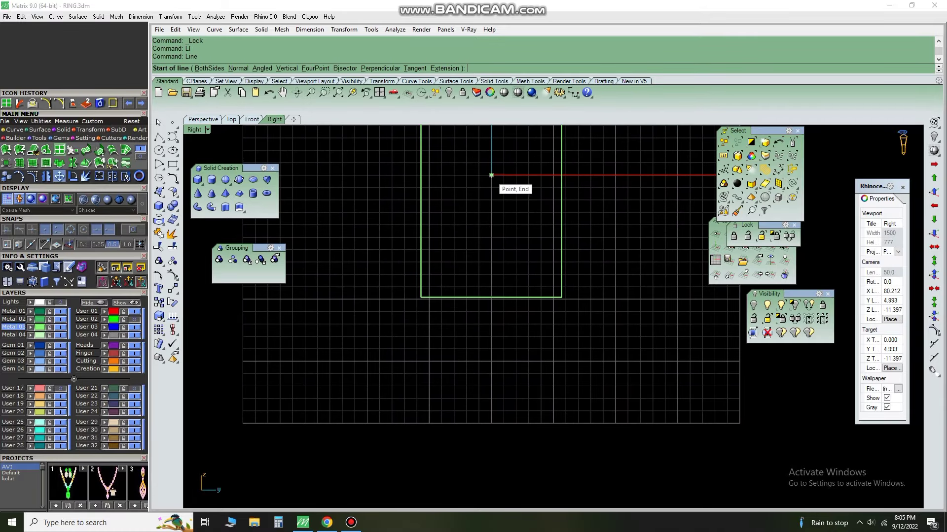
{"action": "scroll", "coordinate": [491, 175], "scroll_direction": "down", "scroll_amount": 1}
{"action": "type", "text": "0"}
{"action": "key", "text": "Return"}
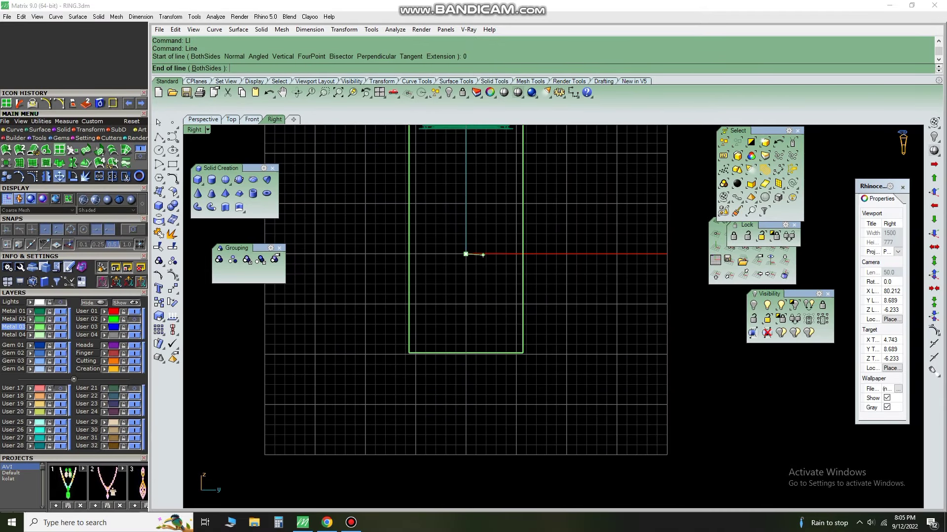
{"action": "scroll", "coordinate": [482, 255], "scroll_direction": "down", "scroll_amount": 1}
{"action": "key", "text": "Escape"}
{"action": "key", "text": "F7"}
{"action": "scroll", "coordinate": [456, 345], "scroll_direction": "up", "scroll_amount": 3}
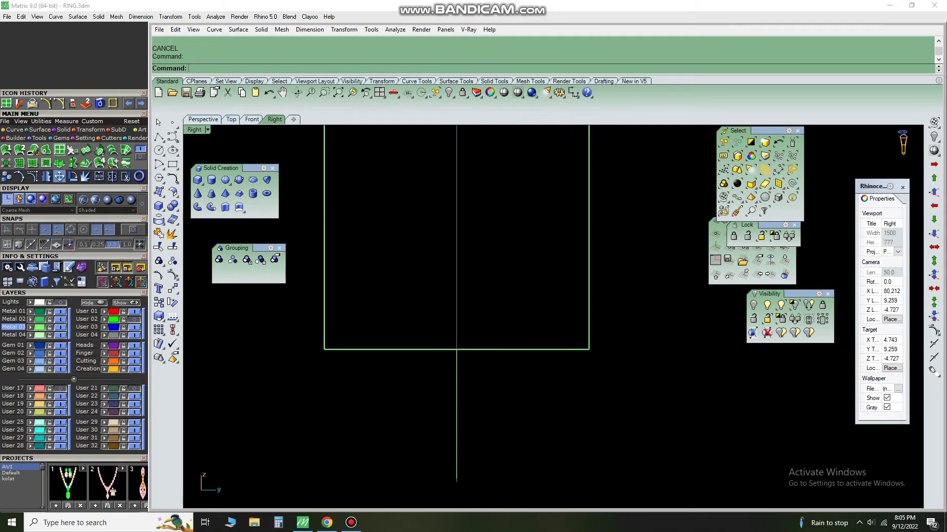
- Draw a line from the centre axis extending equally both ways
{"action": "key", "text": "Return"}
{"action": "scroll", "coordinate": [457, 336], "scroll_direction": "up", "scroll_amount": 3}
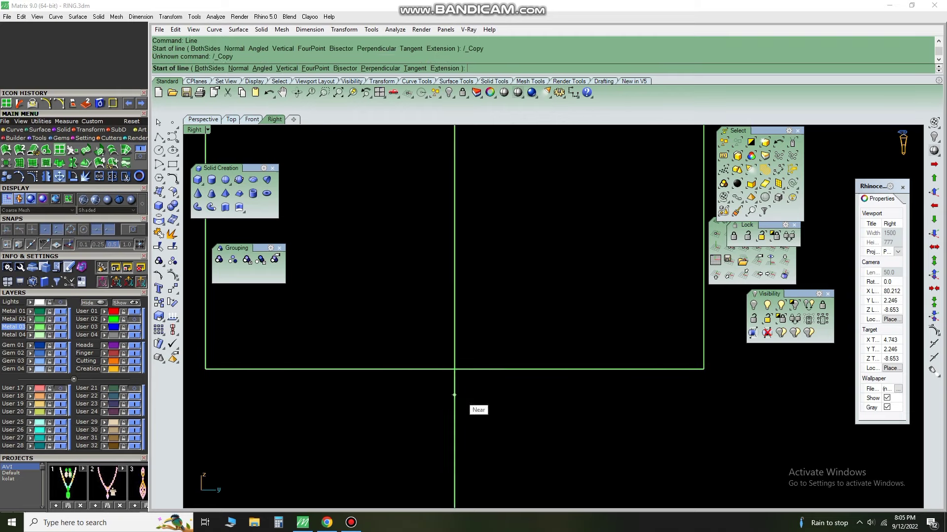
{"action": "left_click", "coordinate": [454, 394]}
{"action": "scroll", "coordinate": [454, 395], "scroll_direction": "down", "scroll_amount": 2}
{"action": "type", "text": "B"}
{"action": "key", "text": "Return"}
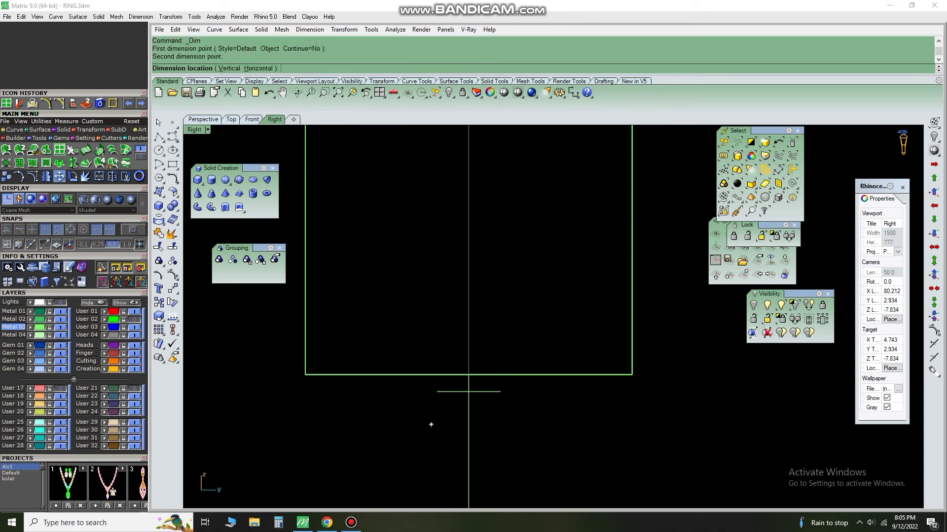
- Delete the old 2.20 dimension and select the short horizontal line
{"action": "left_click", "coordinate": [475, 424]}
{"action": "key", "text": "Delete"}
{"action": "scroll", "coordinate": [475, 424], "scroll_direction": "up", "scroll_amount": 1}
{"action": "left_click", "coordinate": [506, 373]}
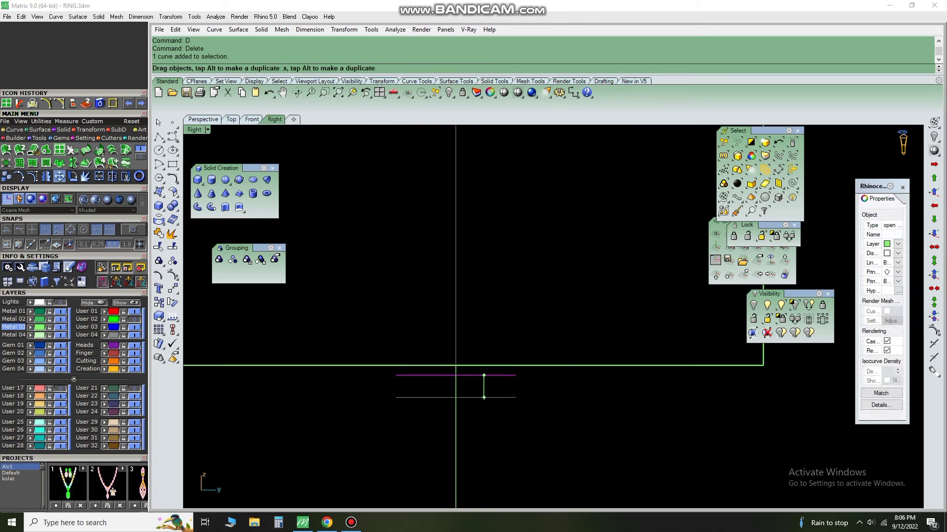
{"action": "scroll", "coordinate": [511, 374], "scroll_direction": "down", "scroll_amount": 3}
- Draw a new slanted line running up toward the ring head
{"action": "type", "text": "LI"}
{"action": "key", "text": "Return"}
{"action": "left_click", "coordinate": [476, 402]}
{"action": "scroll", "coordinate": [490, 370], "scroll_direction": "down", "scroll_amount": 3}
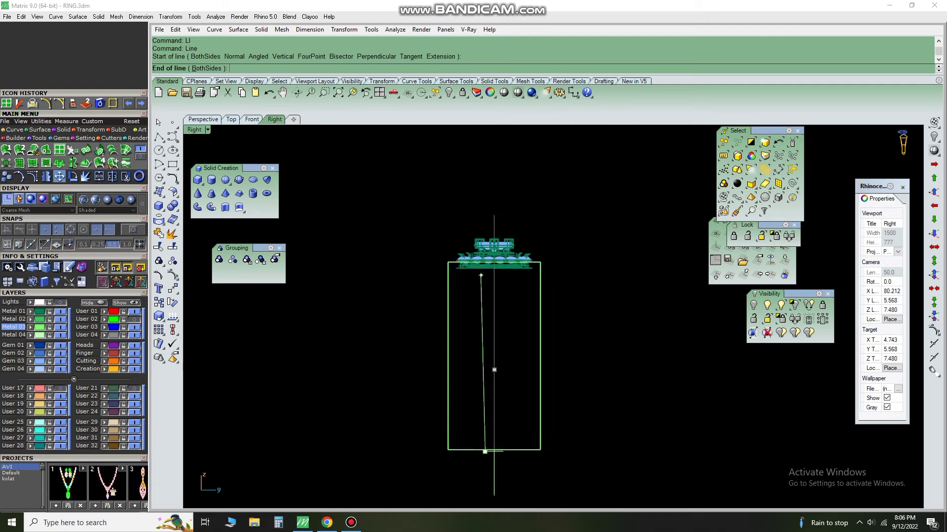
{"action": "scroll", "coordinate": [455, 326], "scroll_direction": "up", "scroll_amount": 2}
{"action": "right_click_drag", "start_coordinate": [455, 326], "coordinate": [467, 292]}
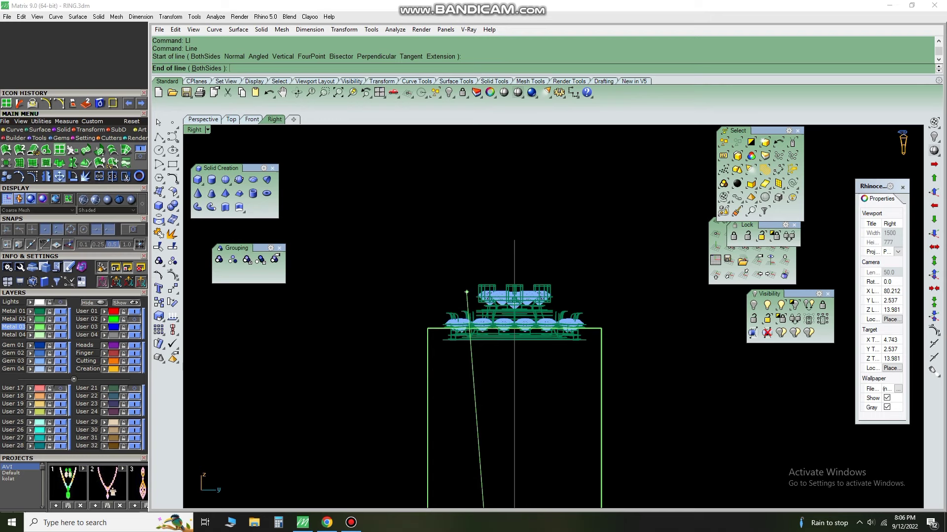
{"action": "key", "text": "Escape"}
- Hide the ring head objects and draw another both-sides line
{"action": "key", "text": "ctrl+a"}
{"action": "type", "text": "h"}
{"action": "key", "text": "Return"}
{"action": "key", "text": "Return"}
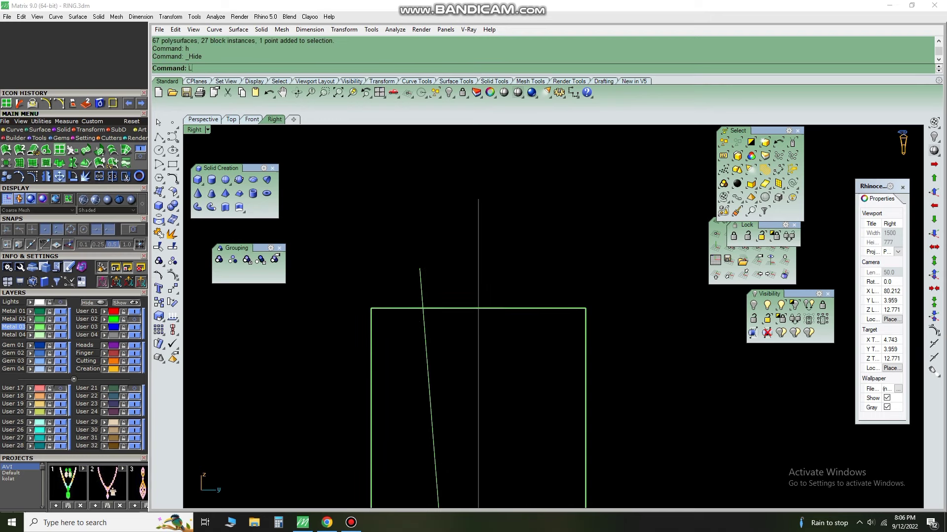
{"action": "scroll", "coordinate": [491, 309], "scroll_direction": "up", "scroll_amount": 3}
{"action": "left_click", "coordinate": [501, 334]}
{"action": "type", "text": "B"}
{"action": "key", "text": "Return"}
{"action": "scroll", "coordinate": [503, 331], "scroll_direction": "down", "scroll_amount": 1}
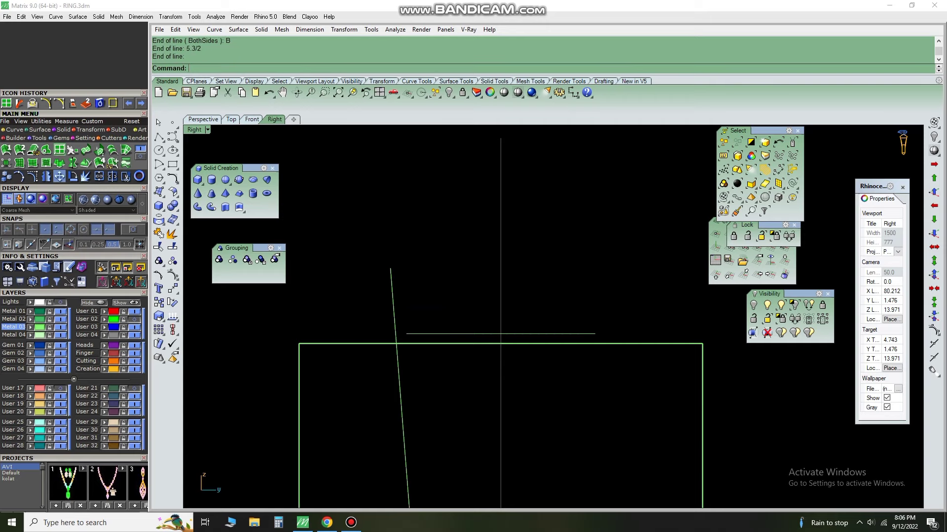
- Check the horizontal line with a 5.30 dimension, then delete it
{"action": "left_click", "coordinate": [405, 334]}
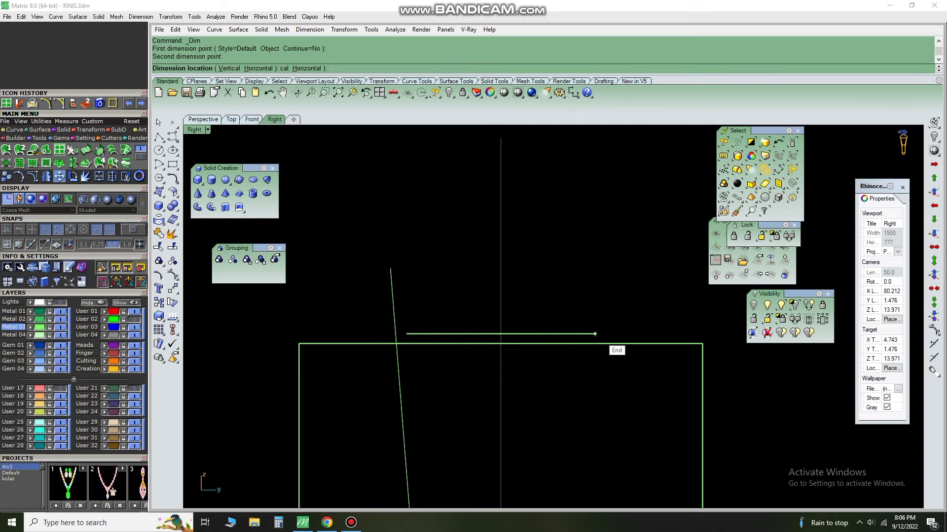
{"action": "left_click", "coordinate": [595, 334]}
{"action": "left_click", "coordinate": [501, 243]}
{"action": "scroll", "coordinate": [444, 222], "scroll_direction": "down", "scroll_amount": 3}
{"action": "key", "text": "Delete"}
- Rotate the slanted line about its end so it meets the arc
{"action": "left_click", "coordinate": [431, 394]}
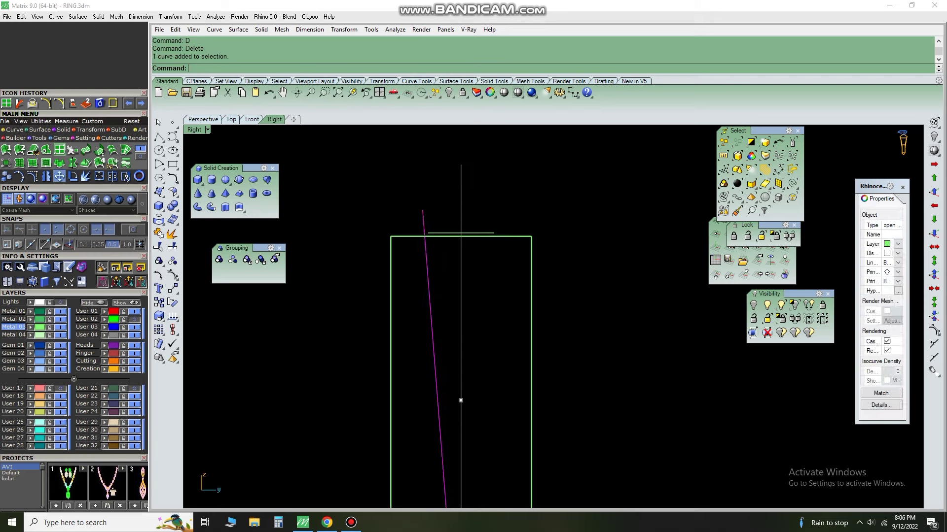
{"action": "mouse_move", "coordinate": [455, 412]}
{"action": "right_mouse_down"}
{"action": "mouse_move", "coordinate": [493, 402]}
{"action": "mouse_move", "coordinate": [492, 340]}
{"action": "right_mouse_up"}
{"action": "left_click", "coordinate": [482, 406]}
{"action": "scroll", "coordinate": [476, 461], "scroll_direction": "up", "scroll_amount": 5}
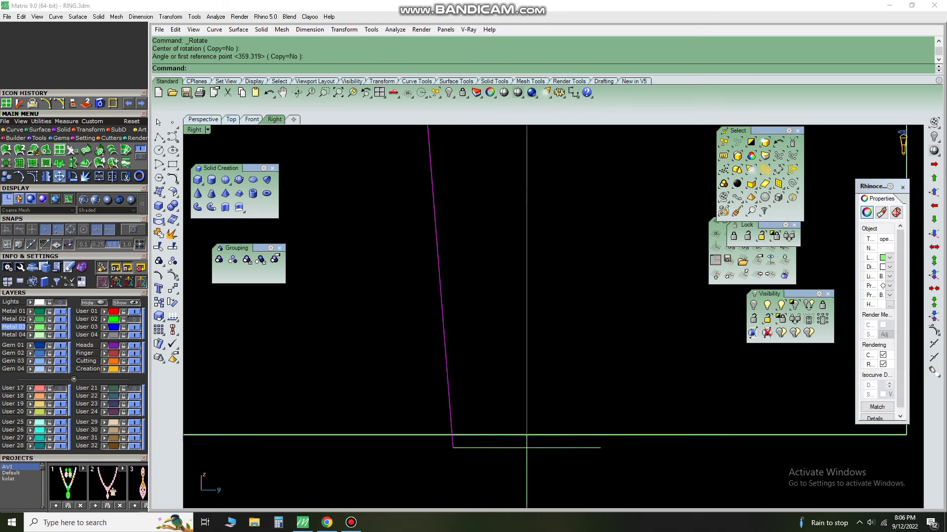
{"action": "scroll", "coordinate": [454, 450], "scroll_direction": "up", "scroll_amount": 3}
{"action": "left_click", "coordinate": [314, 81]}
{"action": "right_click", "coordinate": [486, 92]}
{"action": "key", "text": "Escape"}
{"action": "scroll", "coordinate": [495, 228], "scroll_direction": "down", "scroll_amount": 3}
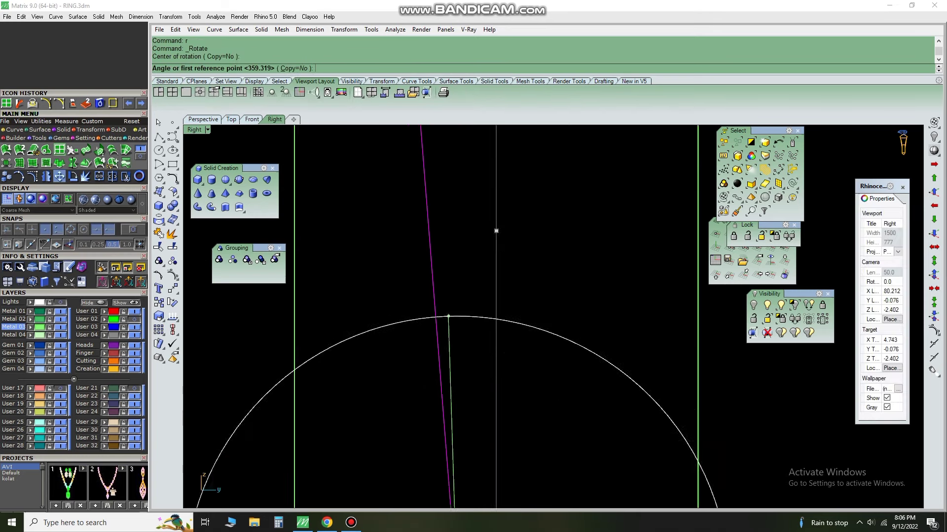
{"action": "scroll", "coordinate": [495, 229], "scroll_direction": "down", "scroll_amount": 3}
{"action": "scroll", "coordinate": [500, 228], "scroll_direction": "up", "scroll_amount": 3}
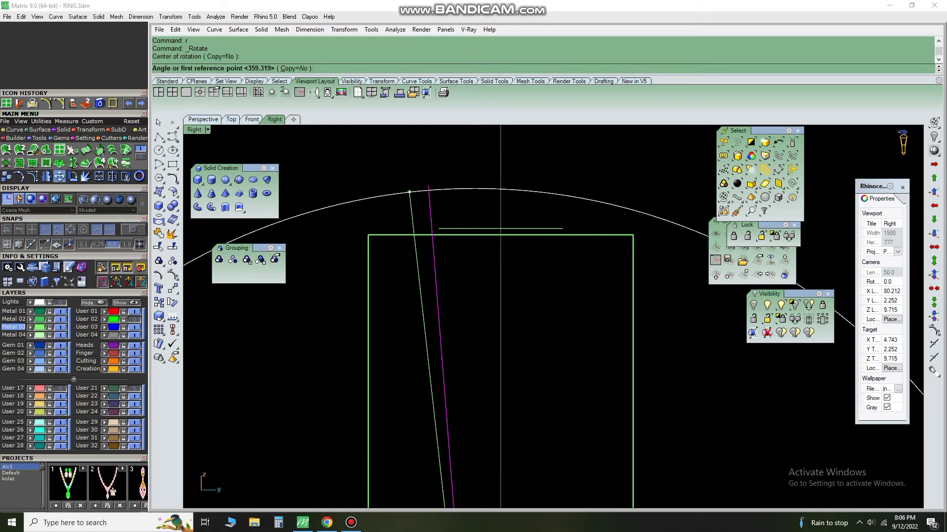
{"action": "left_click", "coordinate": [409, 191]}
{"action": "left_click", "coordinate": [429, 232]}
- Rotate the slanted line a second time to refine the taper angle
{"action": "scroll", "coordinate": [482, 353], "scroll_direction": "down", "scroll_amount": 4}
{"action": "type", "text": "r"}
{"action": "key", "text": "Return"}
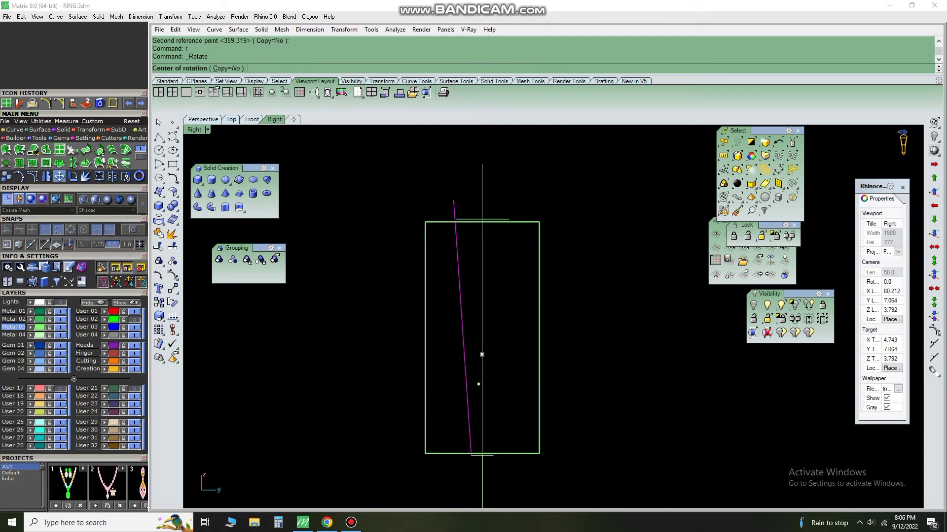
{"action": "scroll", "coordinate": [478, 384], "scroll_direction": "up", "scroll_amount": 3}
{"action": "left_click", "coordinate": [460, 332]}
{"action": "scroll", "coordinate": [469, 455], "scroll_direction": "down", "scroll_amount": 3}
{"action": "scroll", "coordinate": [447, 233], "scroll_direction": "up", "scroll_amount": 5}
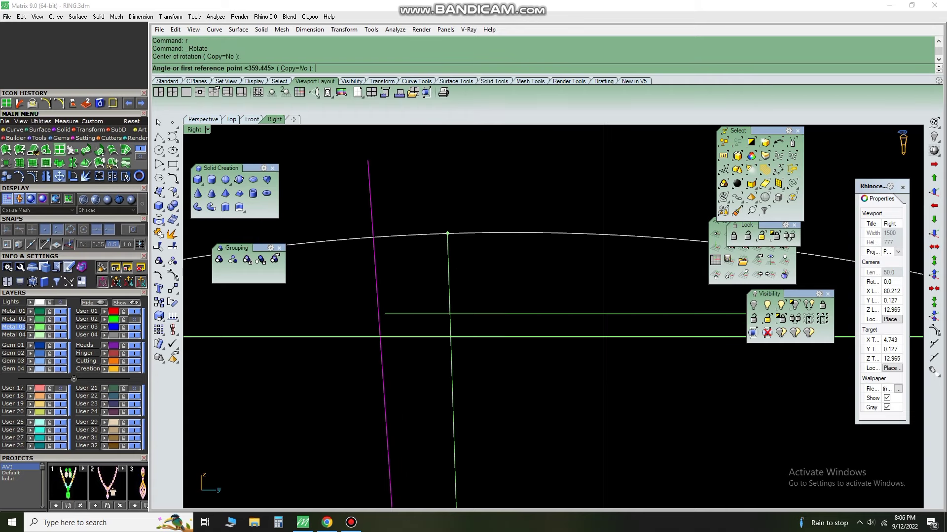
{"action": "left_click", "coordinate": [447, 234]}
{"action": "left_click", "coordinate": [450, 169]}
{"action": "scroll", "coordinate": [450, 169], "scroll_direction": "down", "scroll_amount": 3}
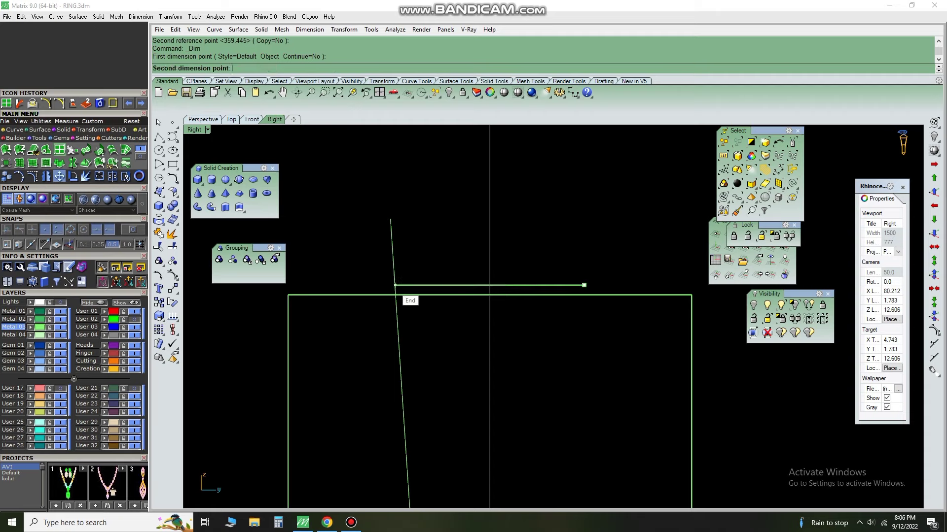
- Place a checking dimension and then delete it
{"action": "left_click", "coordinate": [395, 285]}
{"action": "scroll", "coordinate": [450, 227], "scroll_direction": "down", "scroll_amount": 3}
{"action": "type", "text": "d"}
{"action": "key", "text": "Return"}
{"action": "scroll", "coordinate": [424, 212], "scroll_direction": "down", "scroll_amount": 2}
- Mirror the slanted line to the other side, undoing an accidental change
{"action": "left_click", "coordinate": [426, 292]}
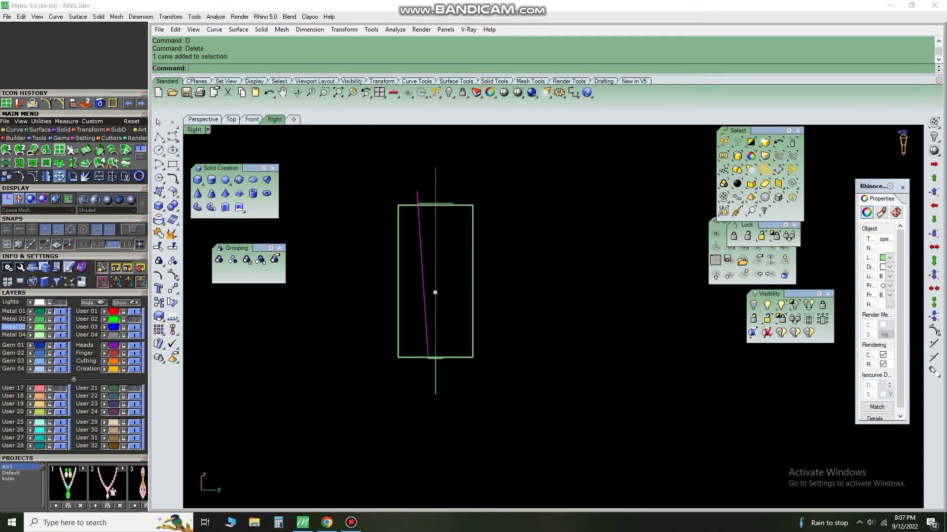
{"action": "type", "text": "t"}
{"action": "key", "text": "Return"}
{"action": "scroll", "coordinate": [435, 293], "scroll_direction": "up", "scroll_amount": 2}
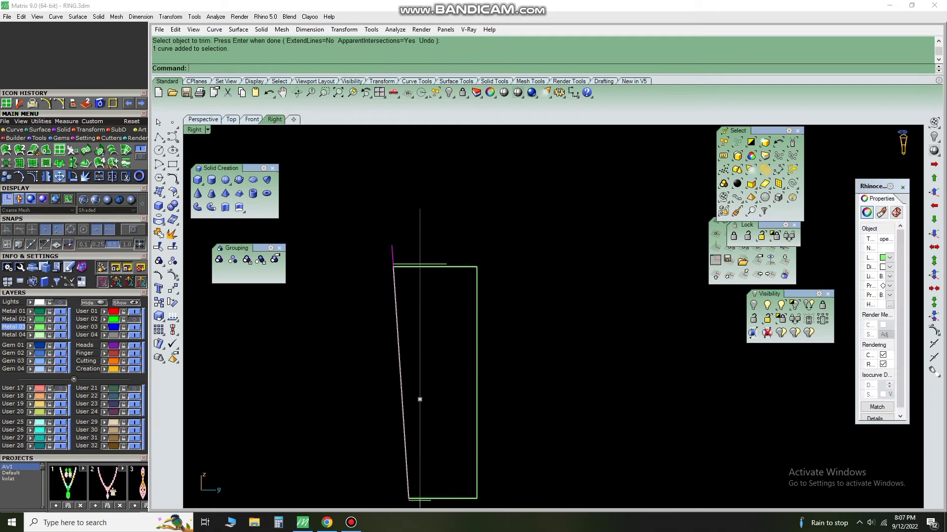
{"action": "type", "text": "mi"}
{"action": "key", "text": "Return"}
{"action": "left_click_drag", "start_coordinate": [419, 399], "coordinate": [428, 387]}
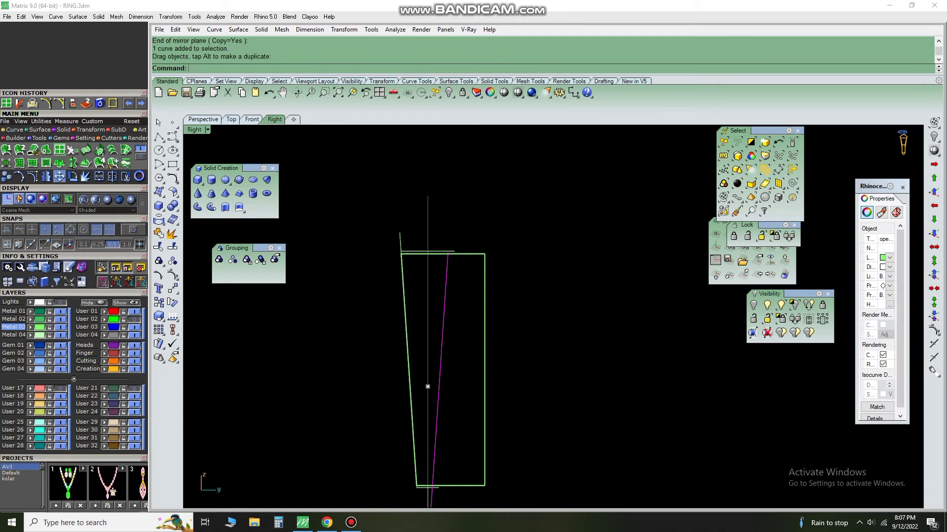
{"action": "key", "text": "Delete"}
{"action": "key", "text": "ctrl+z"}
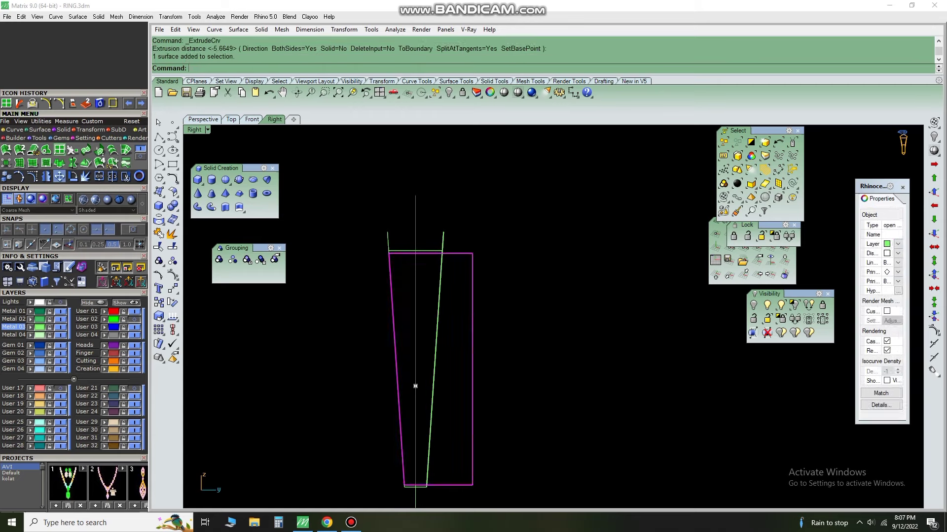
- Trim the excess rectangle edges against the two slanted lines into a taper
{"action": "left_click", "coordinate": [415, 386]}
{"action": "scroll", "coordinate": [414, 385], "scroll_direction": "up", "scroll_amount": 2}
{"action": "left_click", "coordinate": [411, 417]}
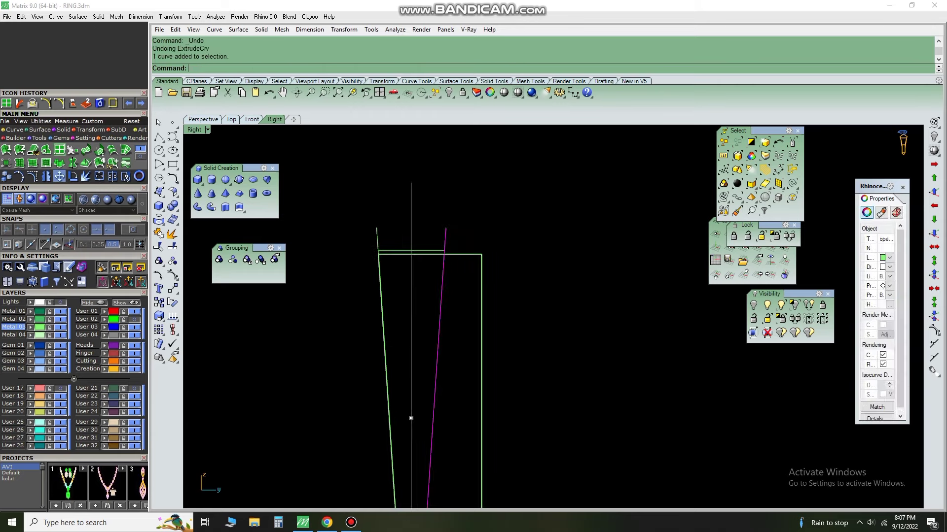
{"action": "scroll", "coordinate": [404, 429], "scroll_direction": "up", "scroll_amount": 1}
{"action": "type", "text": "t"}
{"action": "key", "text": "Return"}
{"action": "left_click", "coordinate": [396, 443]}
{"action": "scroll", "coordinate": [440, 321], "scroll_direction": "down", "scroll_amount": 5}
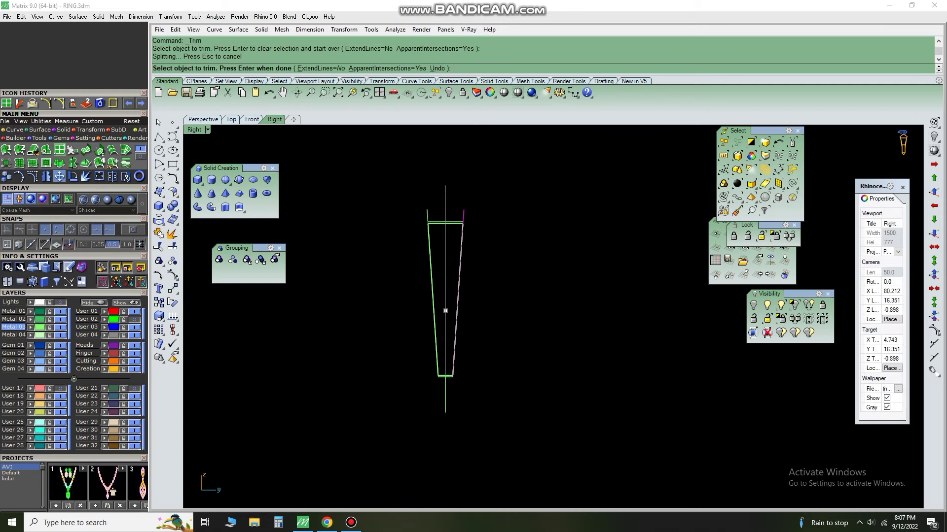
{"action": "mouse_move", "coordinate": [445, 310]}
{"action": "right_mouse_down"}
{"action": "mouse_move", "coordinate": [440, 338]}
{"action": "mouse_move", "coordinate": [493, 394]}
{"action": "right_mouse_up"}
{"action": "key", "text": "Return"}
- Select and delete the leftover curve
{"action": "type", "text": "d"}
{"action": "key", "text": "Return"}
{"action": "left_click", "coordinate": [571, 500]}
- Remove the leftover curve, unhide the ring head pieces, and orbit to the front
{"action": "key", "text": "Return"}
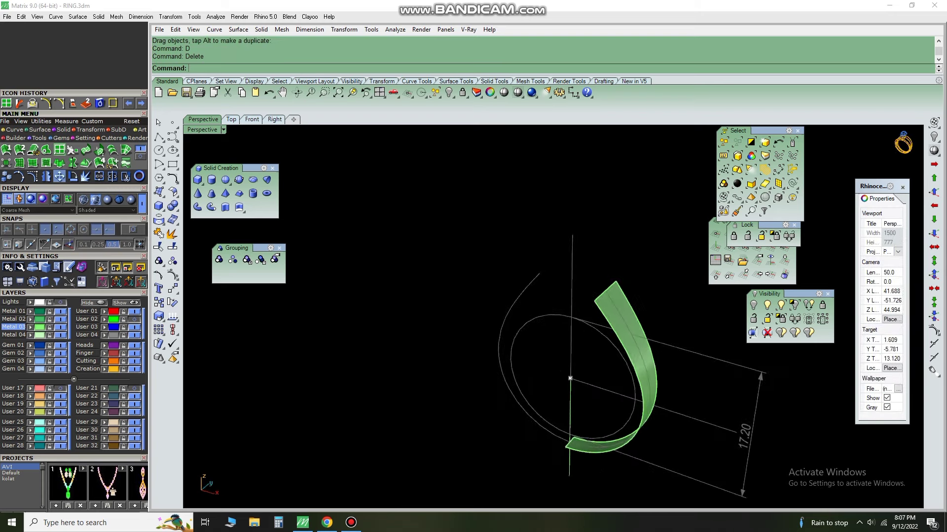
{"action": "right_click_drag", "start_coordinate": [570, 499], "coordinate": [493, 346]}
{"action": "right_click", "coordinate": [448, 93]}
{"action": "scroll", "coordinate": [636, 316], "scroll_direction": "up", "scroll_amount": 5}
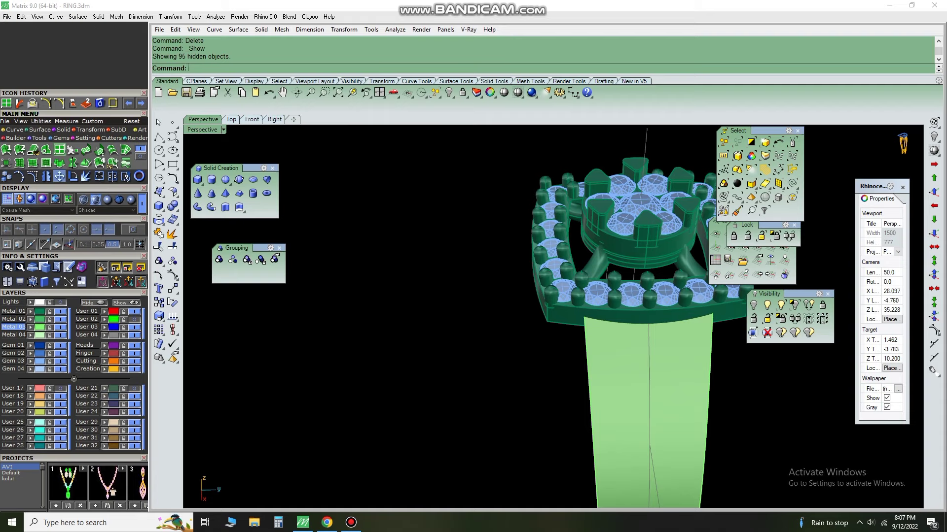
{"action": "right_click_drag", "start_coordinate": [641, 316], "coordinate": [641, 247]}
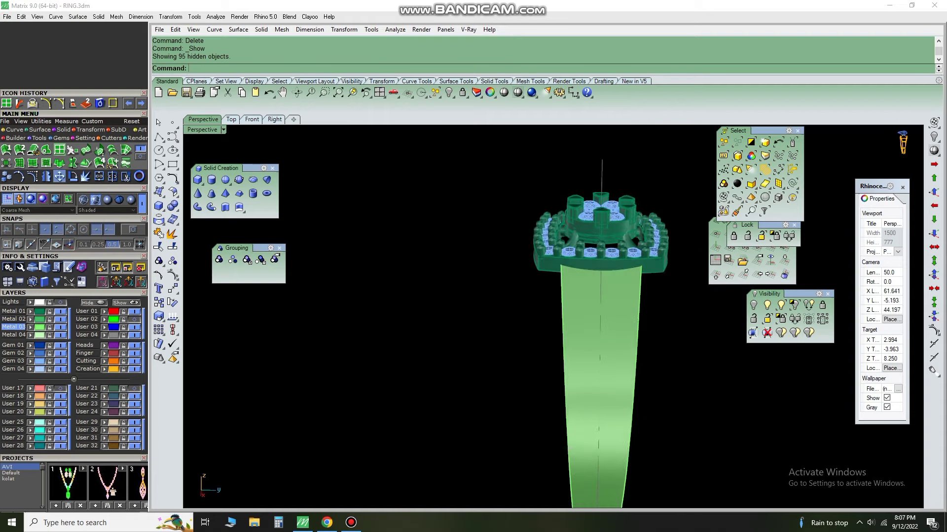
{"action": "mouse_move", "coordinate": [600, 316]}
{"action": "right_mouse_down"}
{"action": "mouse_move", "coordinate": [601, 296]}
{"action": "mouse_move", "coordinate": [564, 295]}
{"action": "mouse_move", "coordinate": [546, 315]}
{"action": "mouse_move", "coordinate": [560, 338]}
{"action": "right_mouse_up"}
{"action": "scroll", "coordinate": [545, 314], "scroll_direction": "up", "scroll_amount": 3}
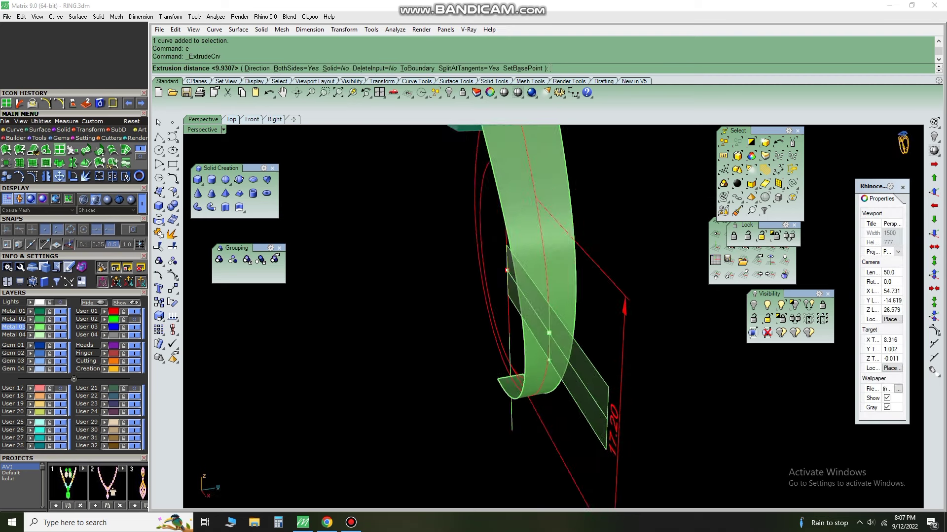
- Extrude a line into a flat cutting plane and view it from the front
{"action": "type", "text": "D"}
{"action": "key", "text": "Return"}
{"action": "key", "text": "Return"}
{"action": "key", "text": "Return"}
{"action": "key", "text": "Home"}
{"action": "key", "text": "Home"}
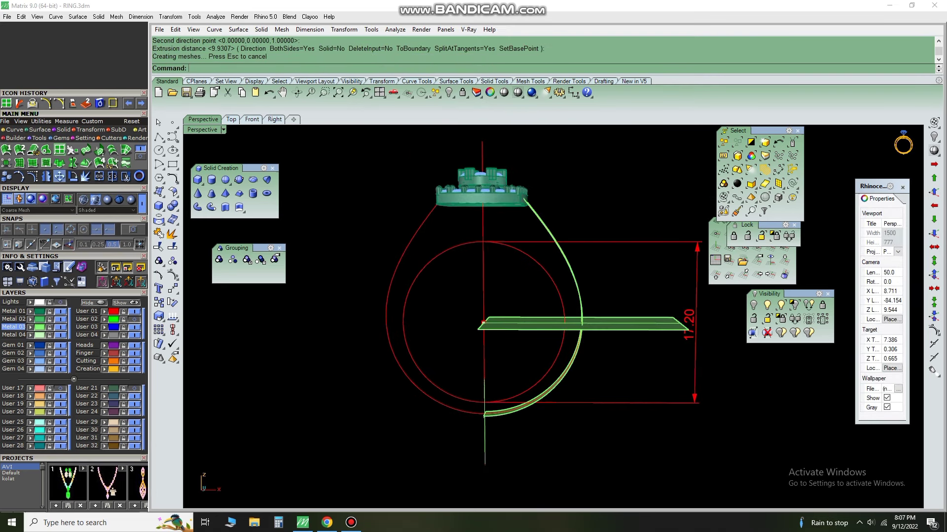
{"action": "key", "text": "Down"}
{"action": "key", "text": "Down"}
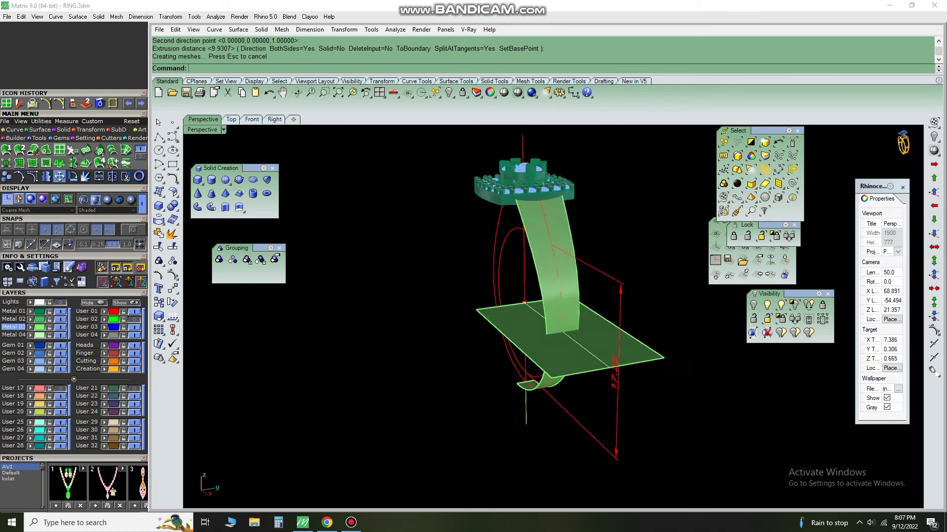
{"action": "key", "text": "ctrl+Tab"}
{"action": "key", "text": "ctrl+Tab"}
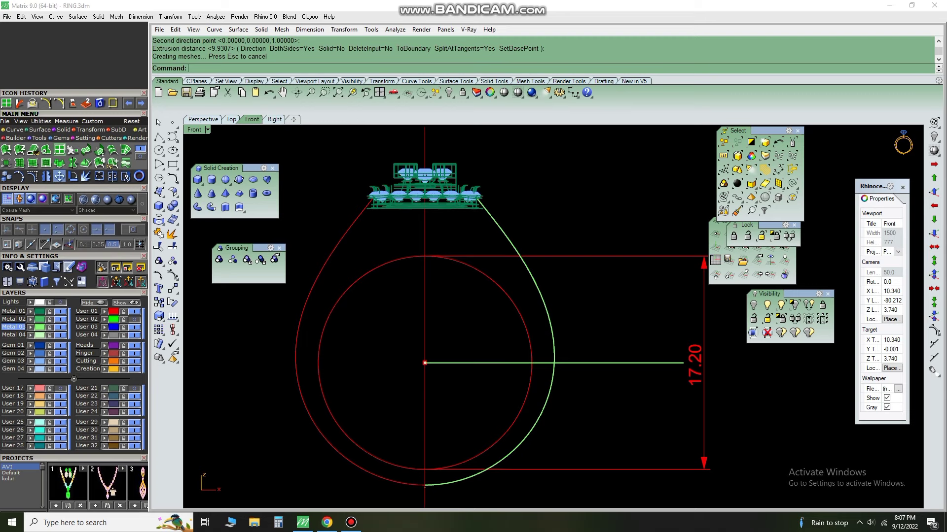
{"action": "scroll", "coordinate": [463, 365], "scroll_direction": "up", "scroll_amount": 2}
- Rotate the cutting plane in Front view to tilt it across the band
{"action": "left_click_drag", "start_coordinate": [481, 345], "coordinate": [447, 386]}
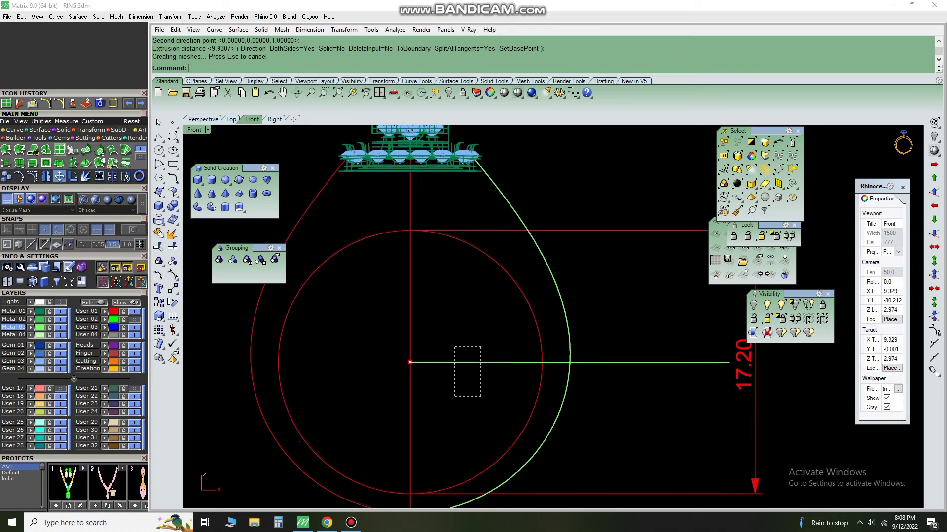
{"action": "type", "text": "r"}
{"action": "key", "text": "Return"}
{"action": "left_click", "coordinate": [417, 356]}
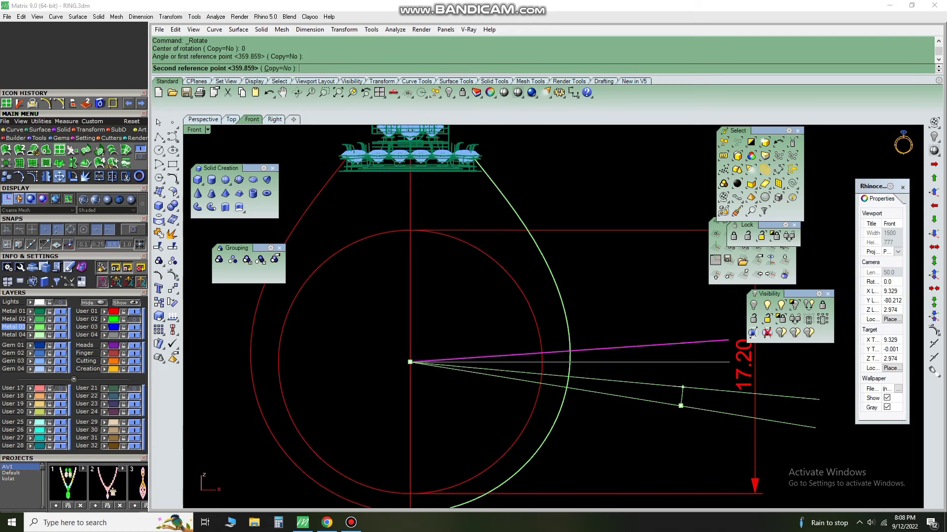
{"action": "left_click", "coordinate": [682, 338]}
{"action": "scroll", "coordinate": [683, 338], "scroll_direction": "down", "scroll_amount": 2}
{"action": "scroll", "coordinate": [683, 338], "scroll_direction": "up", "scroll_amount": 2}
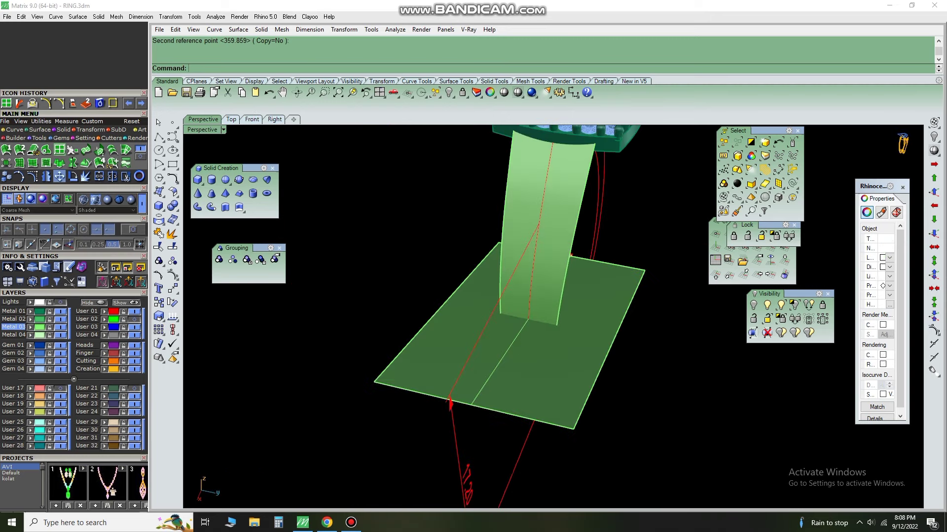
- Delete the cutting plane and lock everything except the upper band part
{"action": "type", "text": "d"}
{"action": "key", "text": "Return"}
{"action": "right_click_drag", "start_coordinate": [570, 255], "coordinate": [508, 264]}
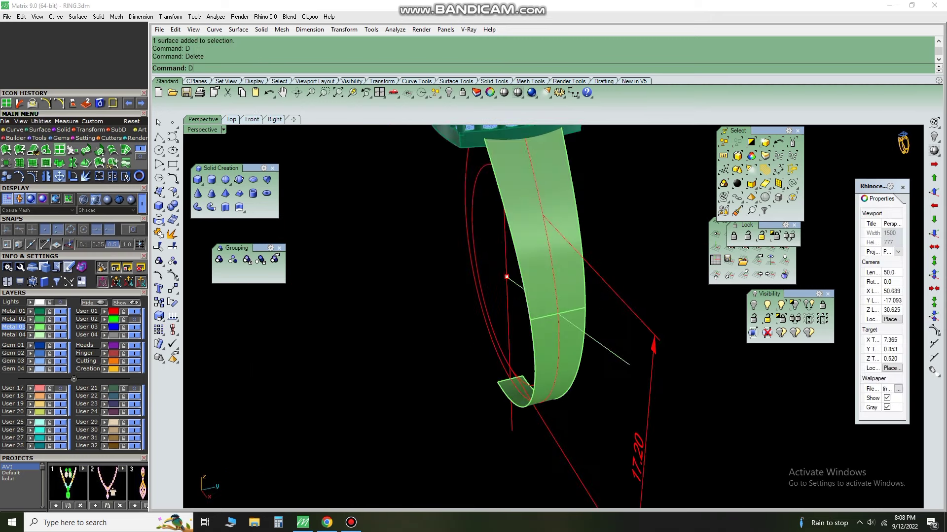
{"action": "left_click", "coordinate": [508, 264]}
{"action": "type", "text": "D"}
{"action": "left_click", "coordinate": [761, 236]}
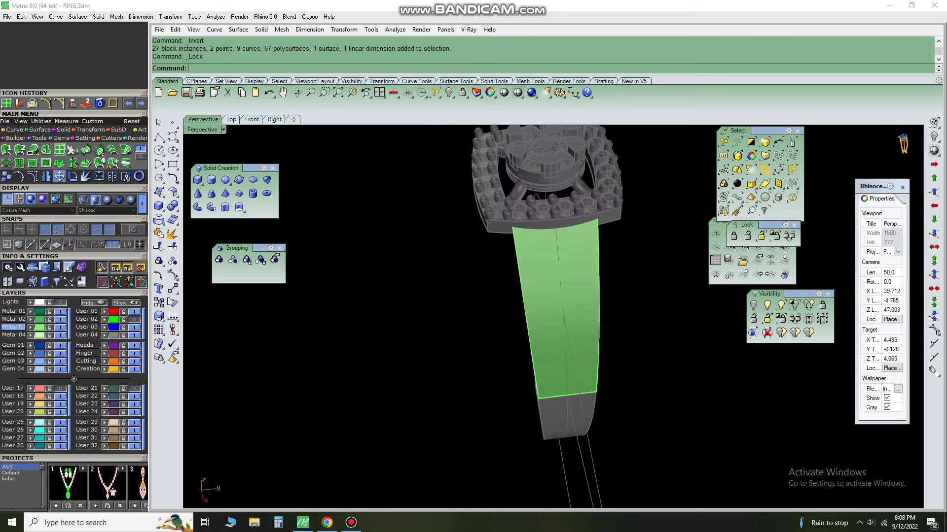
- Offset the centre curve along the upper band surface to mark the gap between bars
{"action": "mouse_move", "coordinate": [742, 369]}
{"action": "right_mouse_down"}
{"action": "mouse_move", "coordinate": [837, 466]}
{"action": "mouse_move", "coordinate": [819, 444]}
{"action": "right_mouse_up"}
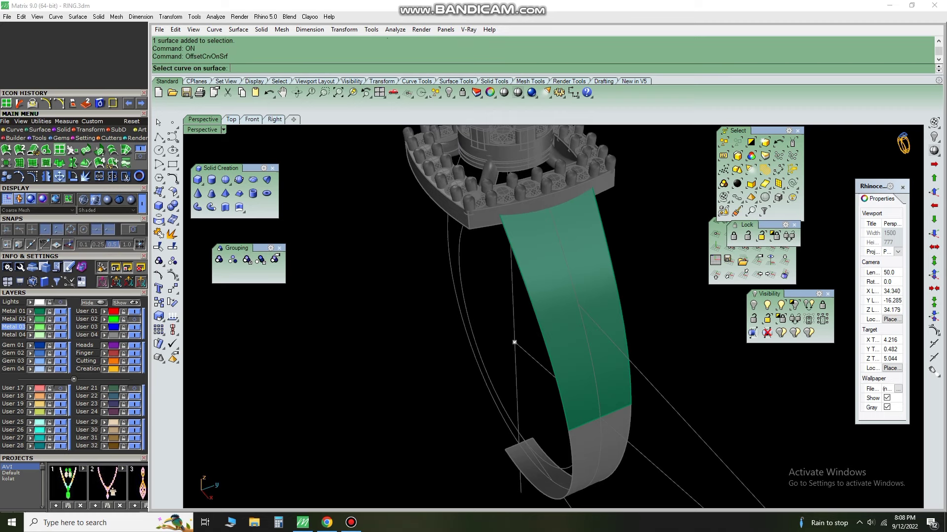
{"action": "left_click", "coordinate": [514, 342]}
{"action": "scroll", "coordinate": [514, 341], "scroll_direction": "up", "scroll_amount": 3}
{"action": "key", "text": "Return"}
{"action": "key", "text": "Return"}
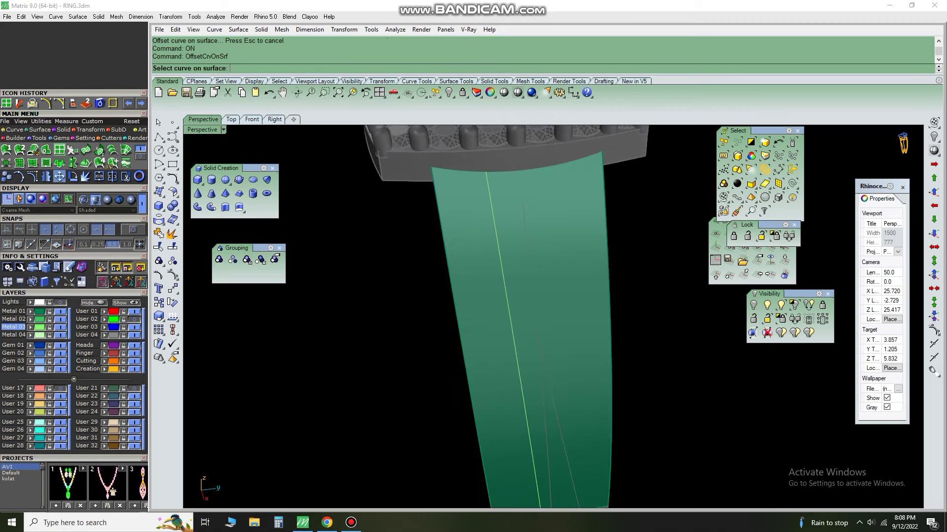
{"action": "scroll", "coordinate": [552, 315], "scroll_direction": "down", "scroll_amount": 5}
{"action": "type", "text": "DD"}
{"action": "key", "text": "Return"}
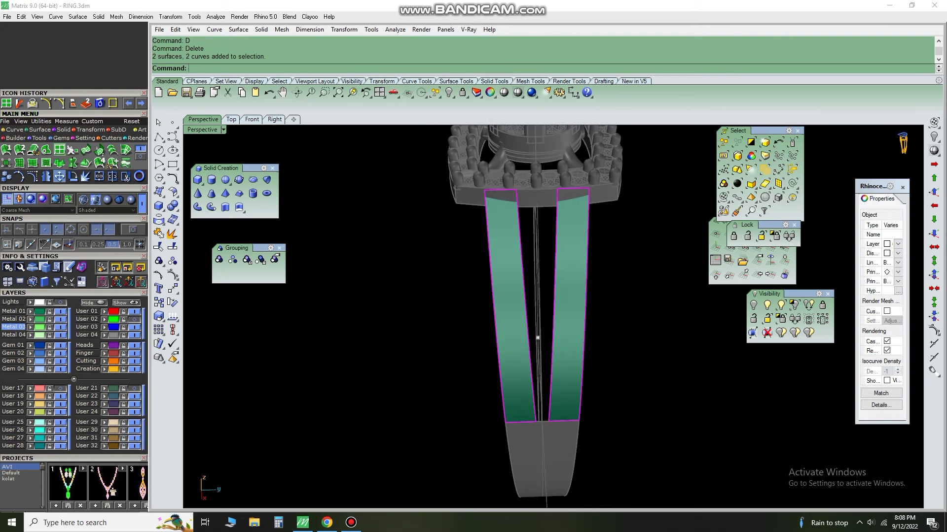
- Delete the middle strip and leftover split curves, leaving both shank bars selected
{"action": "type", "text": "D"}
{"action": "key", "text": "Return"}
{"action": "key", "text": "ctrl+z"}
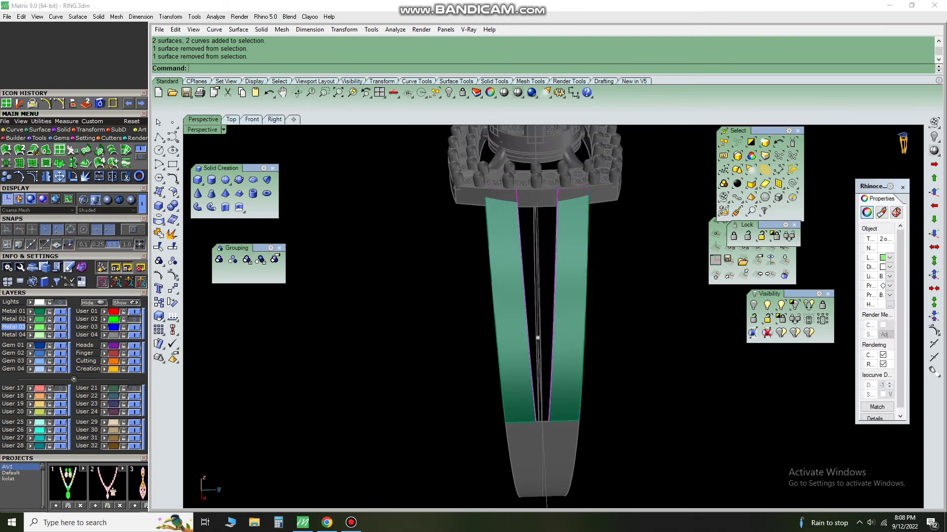
{"action": "type", "text": "D"}
{"action": "key", "text": "Return"}
{"action": "right_click_drag", "start_coordinate": [537, 338], "coordinate": [533, 352]}
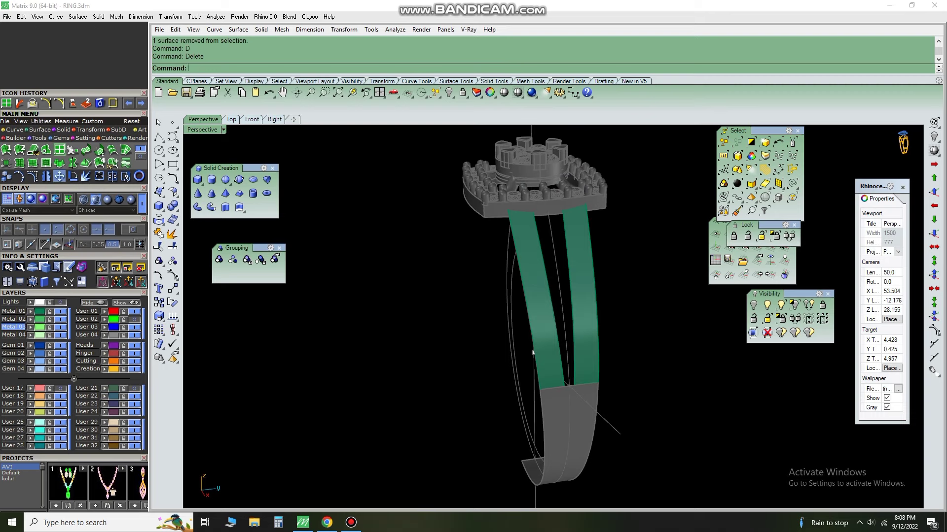
{"action": "right_click_drag", "start_coordinate": [533, 352], "coordinate": [498, 371]}
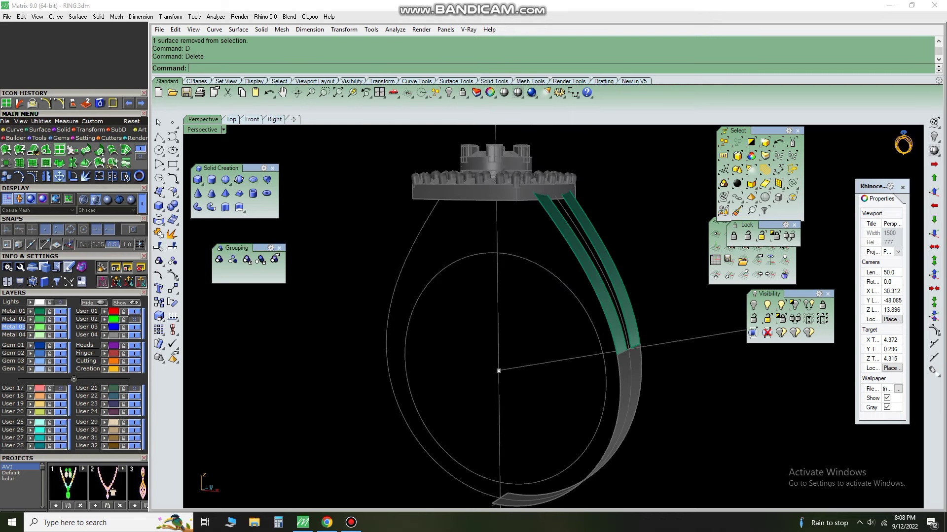
{"action": "mouse_move", "coordinate": [498, 371]}
{"action": "right_mouse_down"}
{"action": "mouse_move", "coordinate": [508, 349]}
{"action": "mouse_move", "coordinate": [499, 364]}
{"action": "right_mouse_up"}
- Thicken the two shank bars 0.4 into solids with all directions flipped
{"action": "key", "text": "Return"}
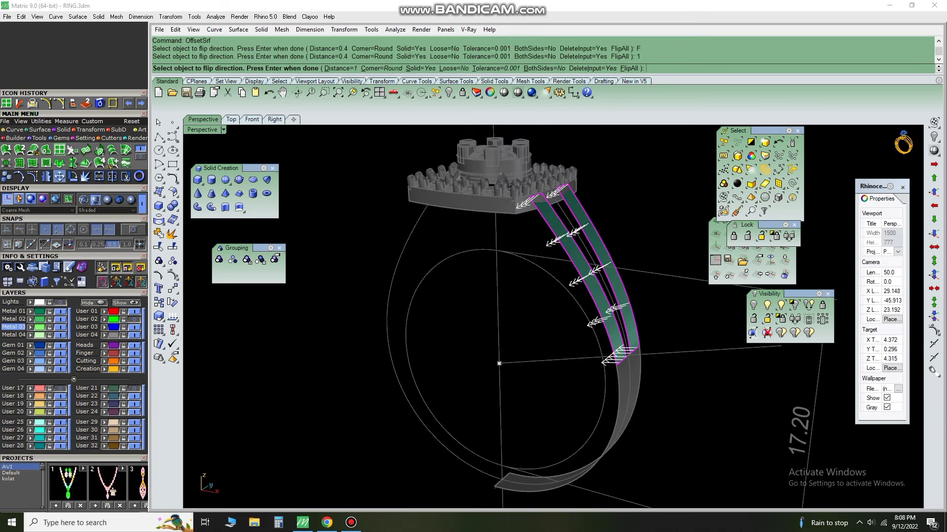
{"action": "type", "text": "F"}
{"action": "key", "text": "Return"}
{"action": "mouse_move", "coordinate": [499, 364]}
{"action": "right_mouse_down"}
{"action": "mouse_move", "coordinate": [523, 318]}
{"action": "mouse_move", "coordinate": [514, 360]}
{"action": "mouse_move", "coordinate": [531, 347]}
{"action": "right_mouse_up"}
- Thicken the lower band 1 into a solid with its direction flipped
{"action": "key", "text": "Return"}
{"action": "type", "text": "F"}
{"action": "key", "text": "Return"}
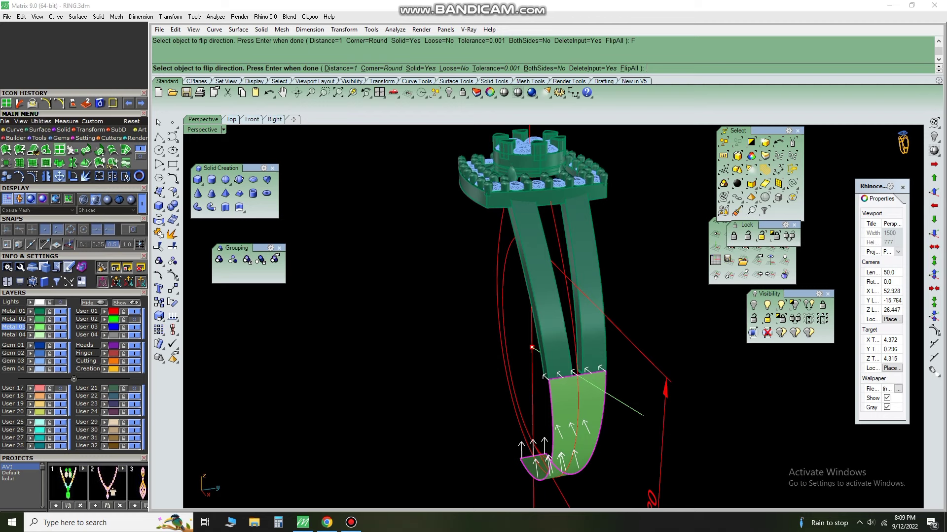
{"action": "right_click_drag", "start_coordinate": [532, 348], "coordinate": [518, 352]}
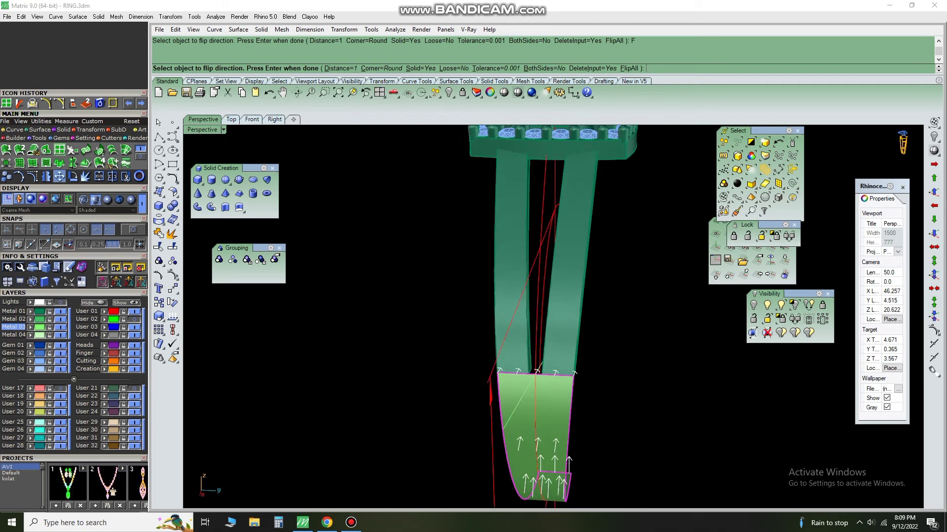
{"action": "right_click_drag", "start_coordinate": [518, 353], "coordinate": [555, 334]}
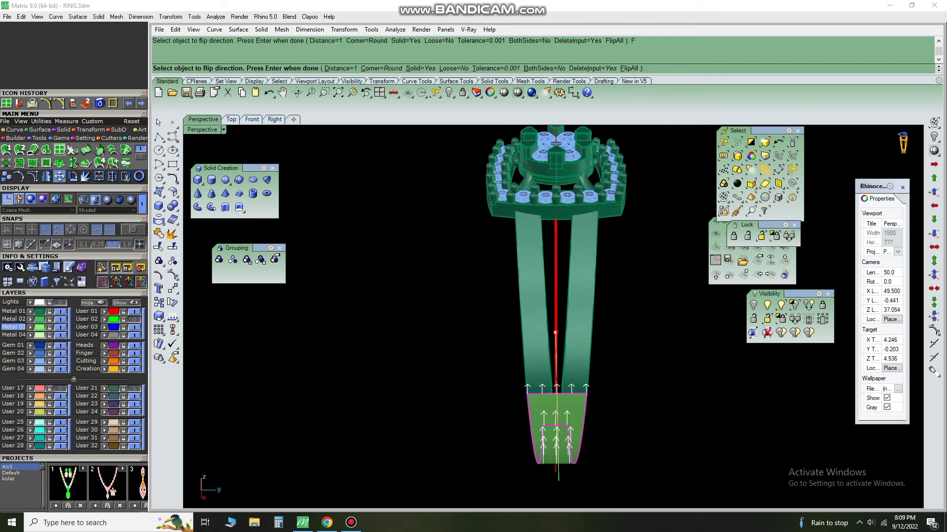
{"action": "right_click_drag", "start_coordinate": [555, 333], "coordinate": [562, 345]}
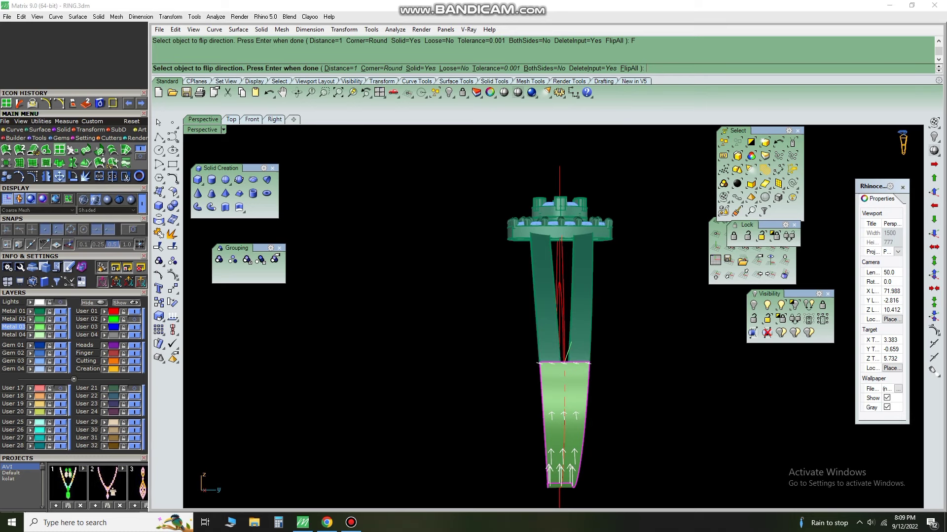
{"action": "key", "text": "Return"}
{"action": "mouse_move", "coordinate": [562, 345]}
{"action": "right_mouse_down"}
{"action": "mouse_move", "coordinate": [523, 365]}
{"action": "mouse_move", "coordinate": [553, 345]}
{"action": "mouse_move", "coordinate": [527, 310]}
{"action": "mouse_move", "coordinate": [562, 301]}
{"action": "mouse_move", "coordinate": [532, 295]}
{"action": "mouse_move", "coordinate": [493, 315]}
{"action": "mouse_move", "coordinate": [645, 402]}
{"action": "mouse_move", "coordinate": [557, 451]}
{"action": "mouse_move", "coordinate": [518, 374]}
{"action": "mouse_move", "coordinate": [474, 360]}
{"action": "right_mouse_up"}
{"action": "scroll", "coordinate": [522, 364], "scroll_direction": "up", "scroll_amount": 3}
{"action": "scroll", "coordinate": [522, 365], "scroll_direction": "down", "scroll_amount": 5}
- Extrude the red 17.20 ring-size circle into a cylinder
{"action": "key", "text": "Escape"}
{"action": "left_click", "coordinate": [387, 401]}
{"action": "type", "text": "e"}
{"action": "key", "text": "Return"}
{"action": "key", "text": "Return"}
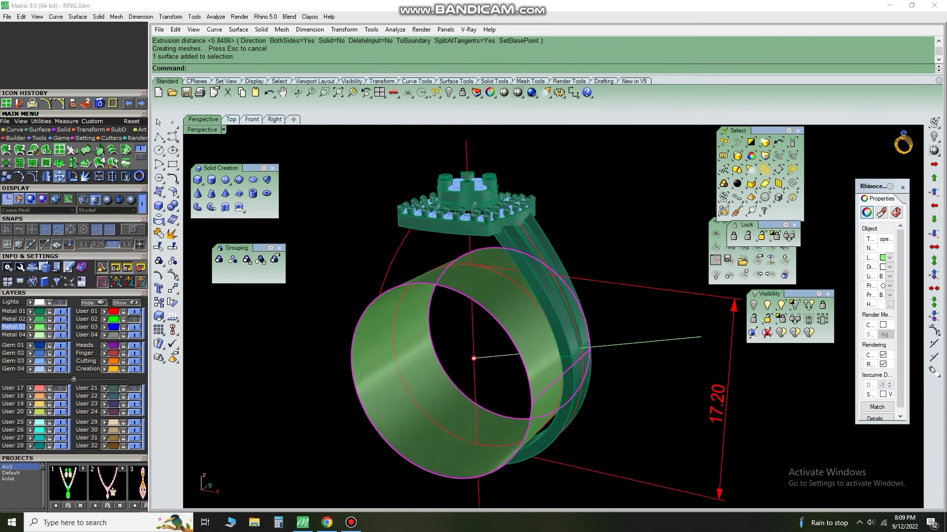
- Delete the extruded cylinder and switch to the Front view
{"action": "type", "text": "d"}
{"action": "key", "text": "Return"}
{"action": "left_click", "coordinate": [231, 119]}
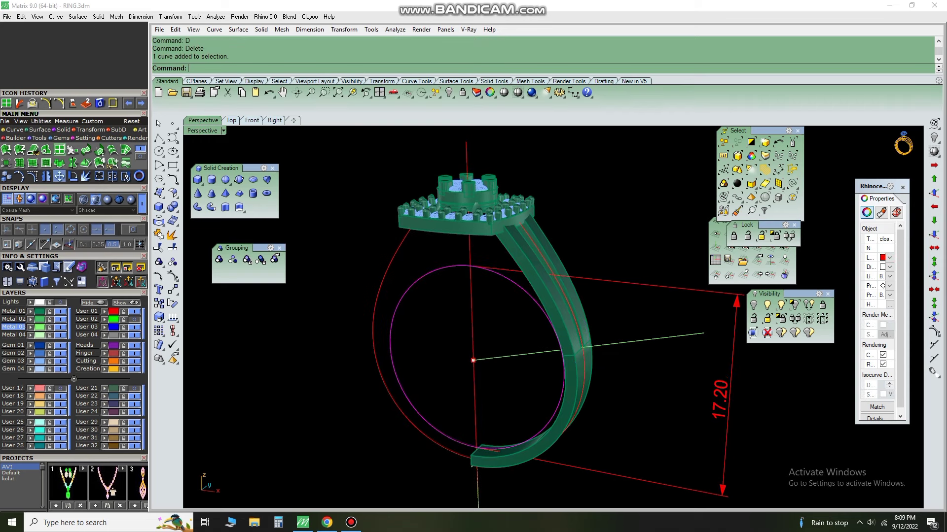
{"action": "key", "text": "ctrl+F2"}
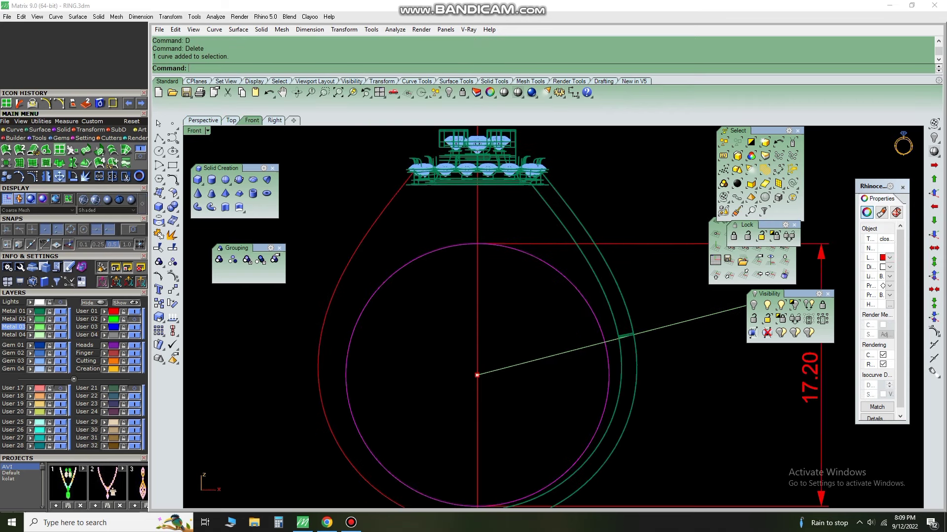
- Offset the magenta finger circle 0.7 outward into a new circle
{"action": "type", "text": "O"}
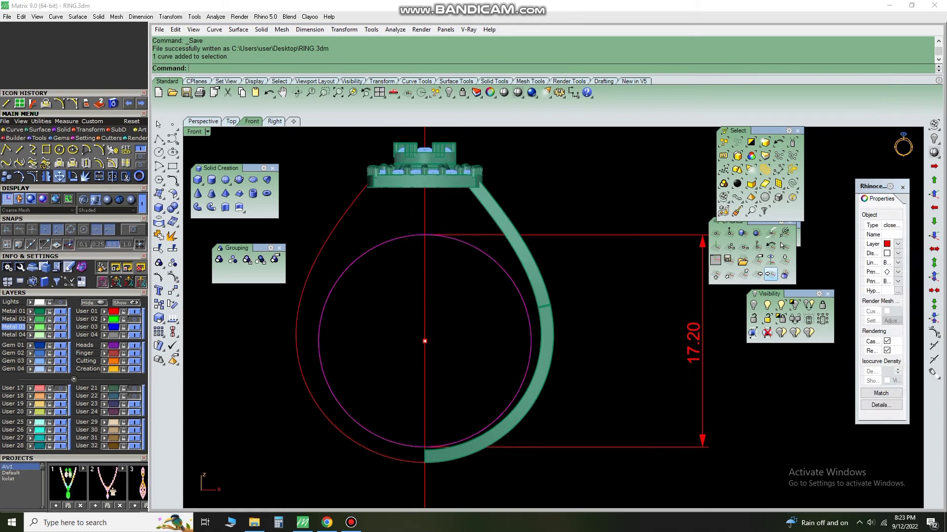
{"action": "type", "text": "OFF"}
{"action": "key", "text": "Return"}
{"action": "scroll", "coordinate": [443, 265], "scroll_direction": "up", "scroll_amount": 3}
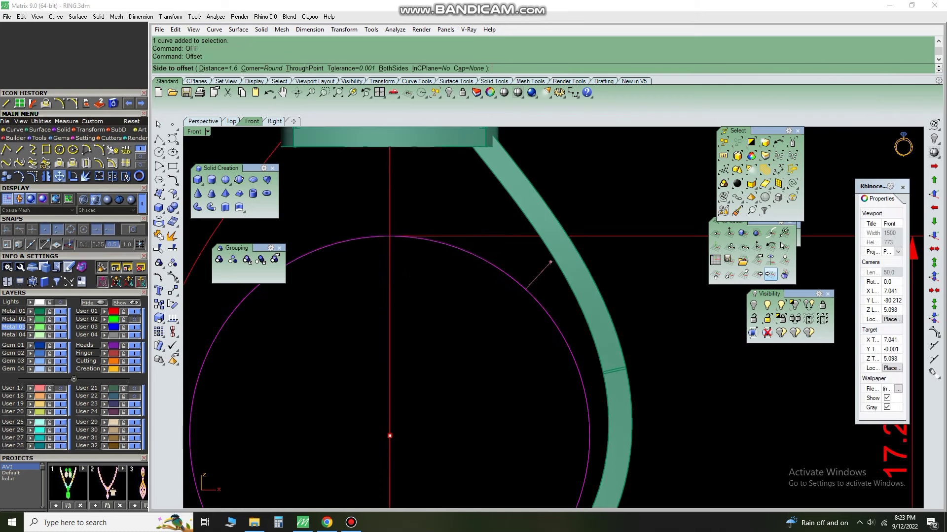
{"action": "scroll", "coordinate": [443, 265], "scroll_direction": "up", "scroll_amount": 3}
{"action": "left_click", "coordinate": [439, 284]}
{"action": "scroll", "coordinate": [493, 276], "scroll_direction": "down", "scroll_amount": 2}
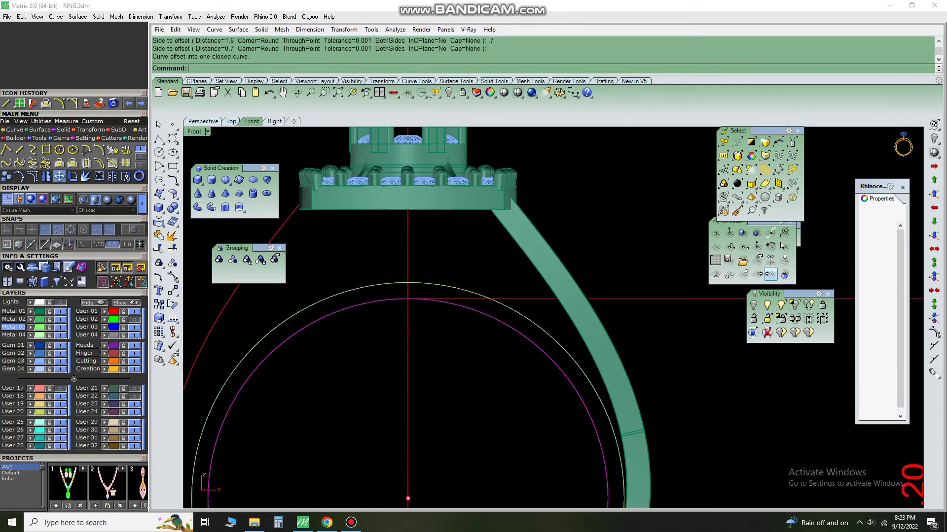
{"action": "key", "text": "ctrl+z"}
{"action": "key", "text": "Return"}
{"action": "left_click", "coordinate": [583, 268]}
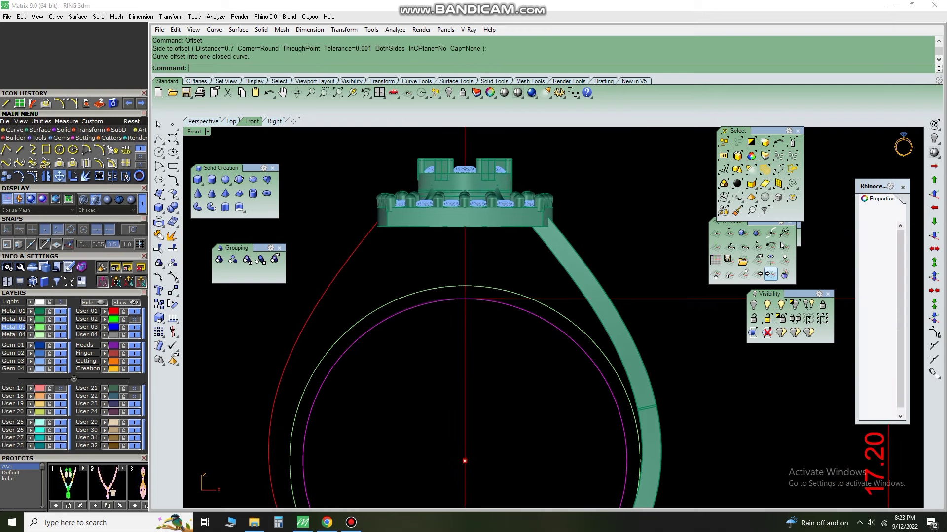
{"action": "right_click_drag", "start_coordinate": [583, 269], "coordinate": [527, 298]}
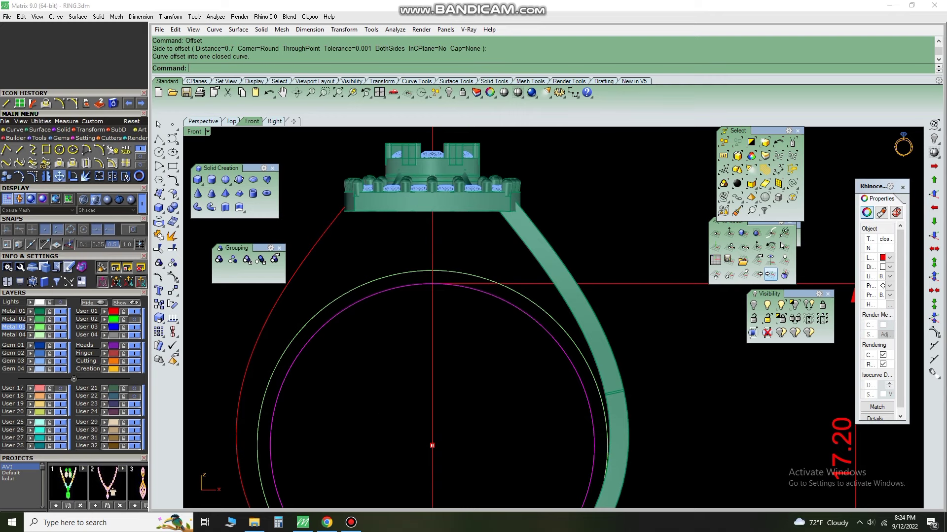
- Draw a line from the ring centre (0) out across the shank
{"action": "type", "text": "li"}
{"action": "key", "text": "Return"}
{"action": "type", "text": "0"}
- Rotate the line about the ring centre to a new angle
{"action": "key", "text": "Return"}
{"action": "scroll", "coordinate": [557, 359], "scroll_direction": "up", "scroll_amount": 5}
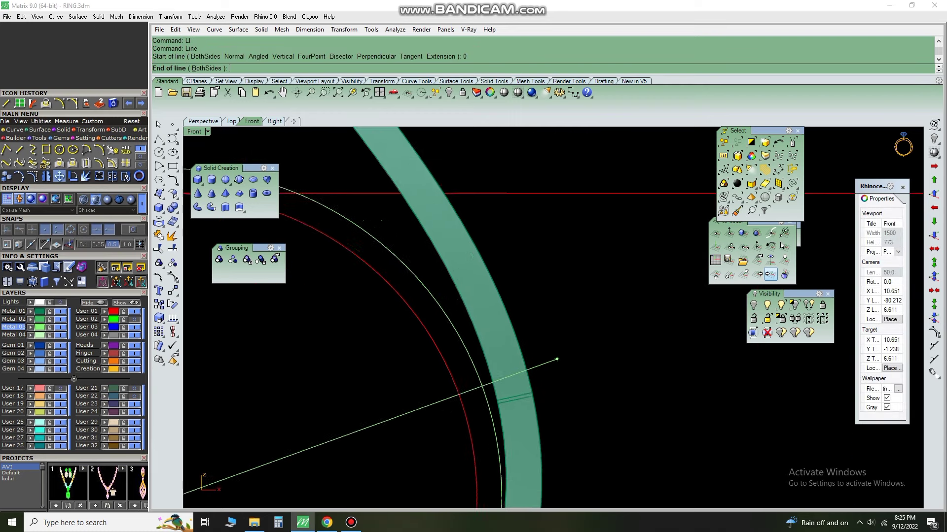
{"action": "left_click", "coordinate": [557, 360]}
{"action": "scroll", "coordinate": [557, 359], "scroll_direction": "down", "scroll_amount": 5}
{"action": "type", "text": "r"}
{"action": "key", "text": "Return"}
{"action": "left_click", "coordinate": [374, 433]}
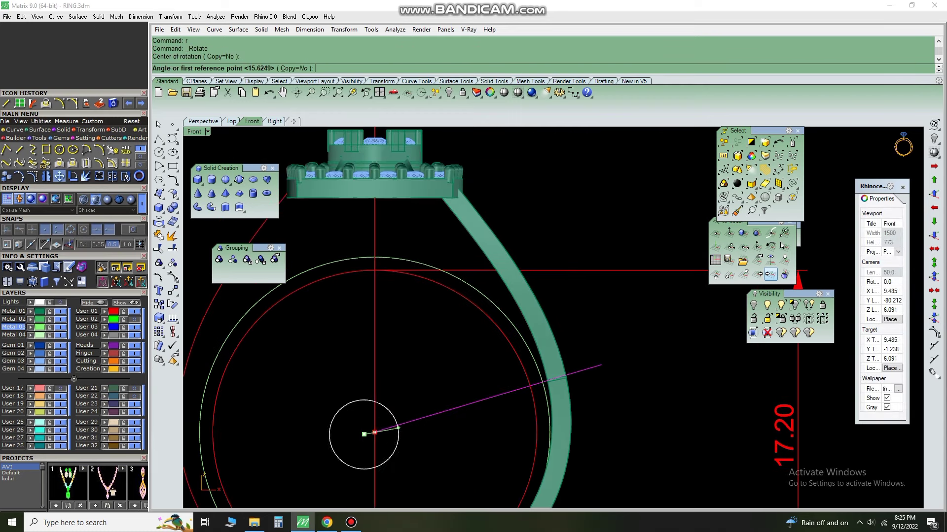
{"action": "scroll", "coordinate": [370, 431], "scroll_direction": "up", "scroll_amount": 3}
{"action": "left_click", "coordinate": [708, 391]}
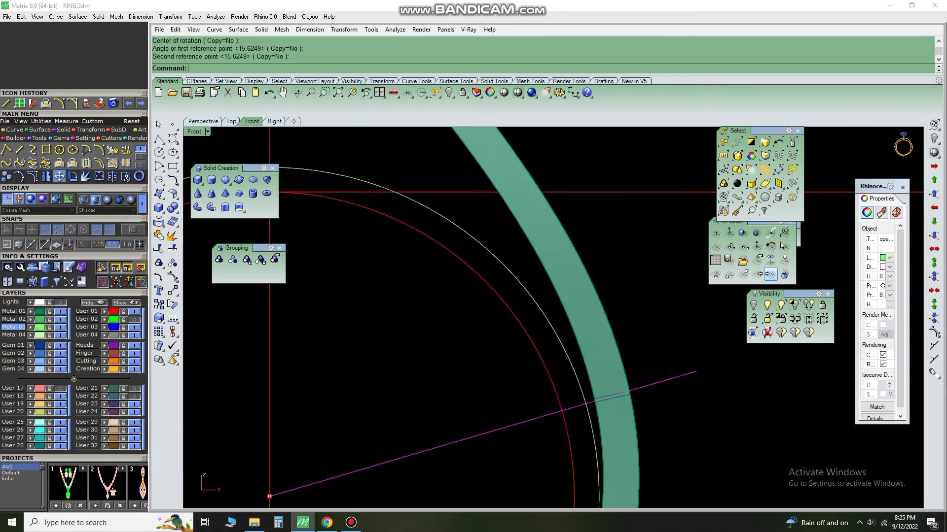
{"action": "key", "text": "Escape"}
{"action": "scroll", "coordinate": [622, 505], "scroll_direction": "down", "scroll_amount": 4}
- Measure the 0.703 mm gap across the shank
{"action": "type", "text": "is"}
{"action": "key", "text": "Return"}
{"action": "scroll", "coordinate": [514, 349], "scroll_direction": "up", "scroll_amount": 3}
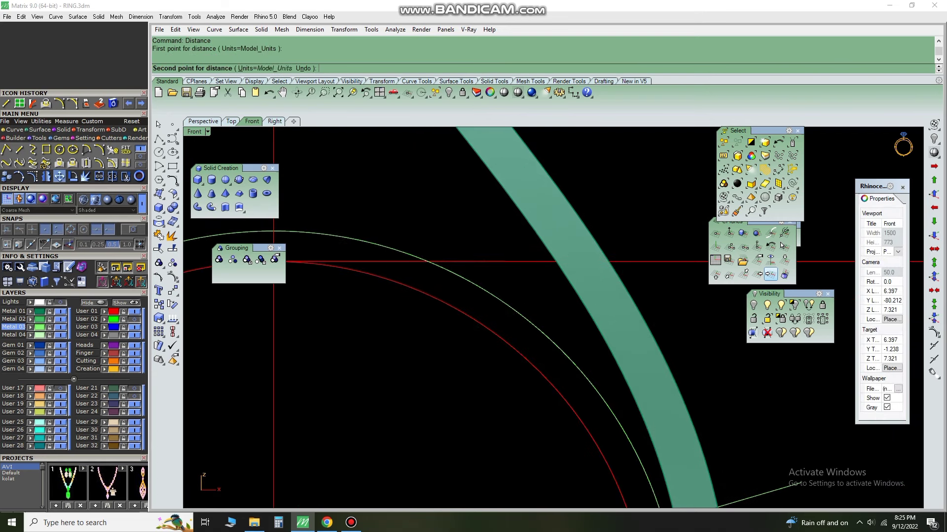
{"action": "left_click", "coordinate": [556, 261]}
{"action": "scroll", "coordinate": [550, 318], "scroll_direction": "down", "scroll_amount": 4}
{"action": "scroll", "coordinate": [550, 318], "scroll_direction": "up", "scroll_amount": 2}
{"action": "scroll", "coordinate": [549, 318], "scroll_direction": "down", "scroll_amount": 2}
{"action": "left_click", "coordinate": [531, 426]}
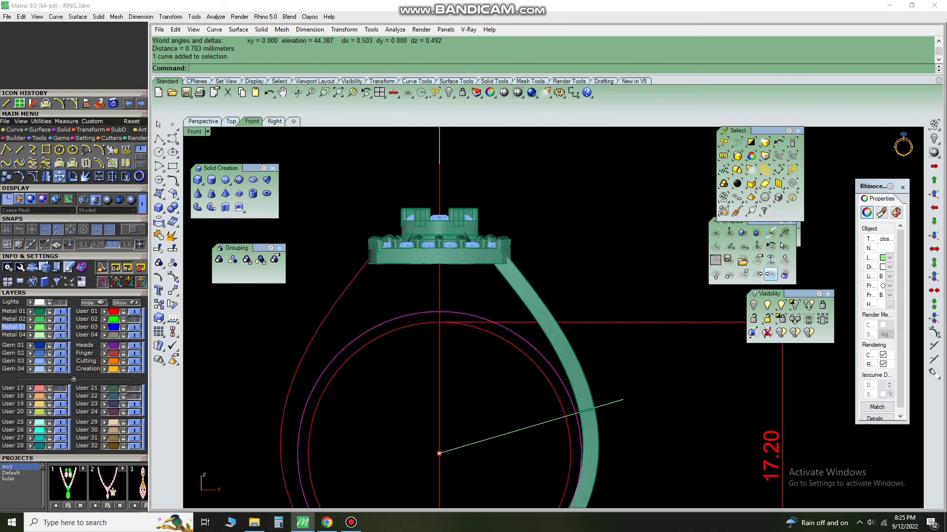
- Select the ring head objects and frame them in the Perspective view
{"action": "left_click_drag", "start_coordinate": [355, 200], "coordinate": [523, 269]}
{"action": "left_click", "coordinate": [202, 121]}
{"action": "left_click", "coordinate": [352, 92]}
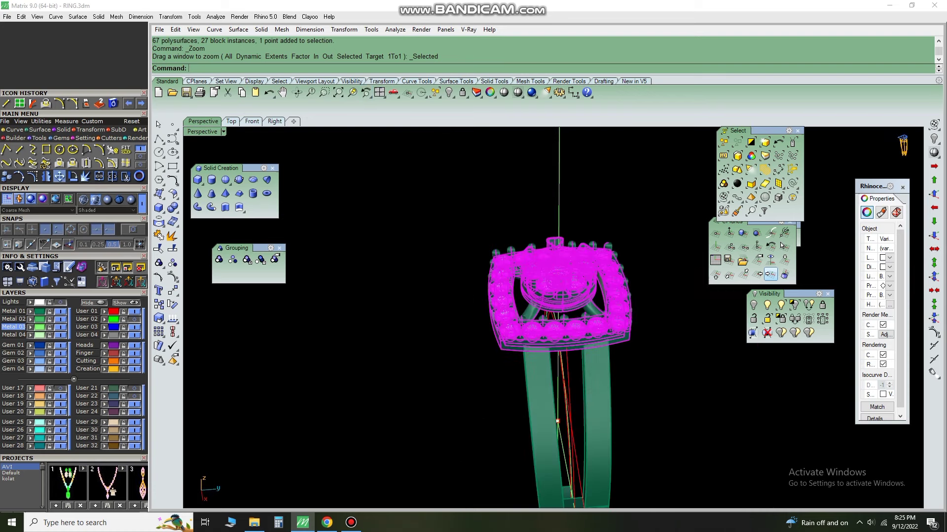
- Reframe the head in a maximized Perspective view; try moving it down 1 unit, then undo
{"action": "left_click", "coordinate": [380, 92]}
{"action": "left_click", "coordinate": [202, 121]}
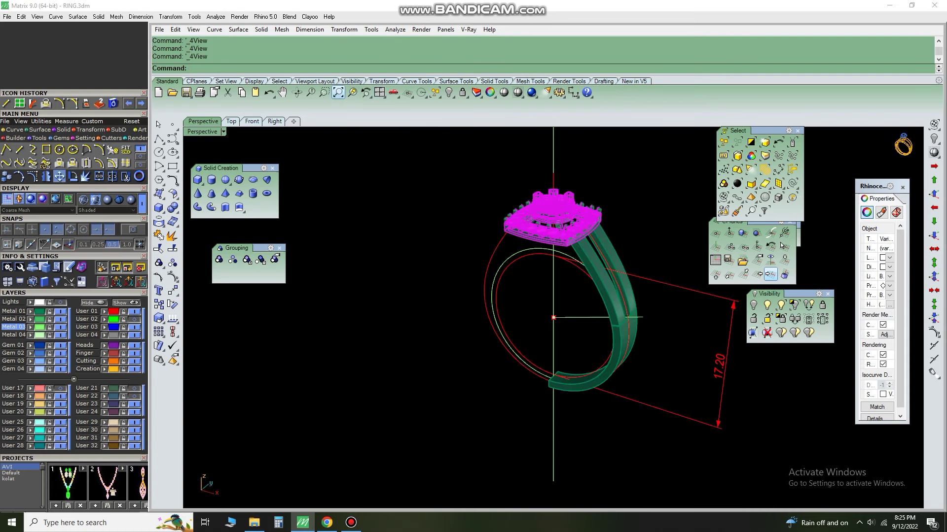
{"action": "left_click", "coordinate": [352, 92]}
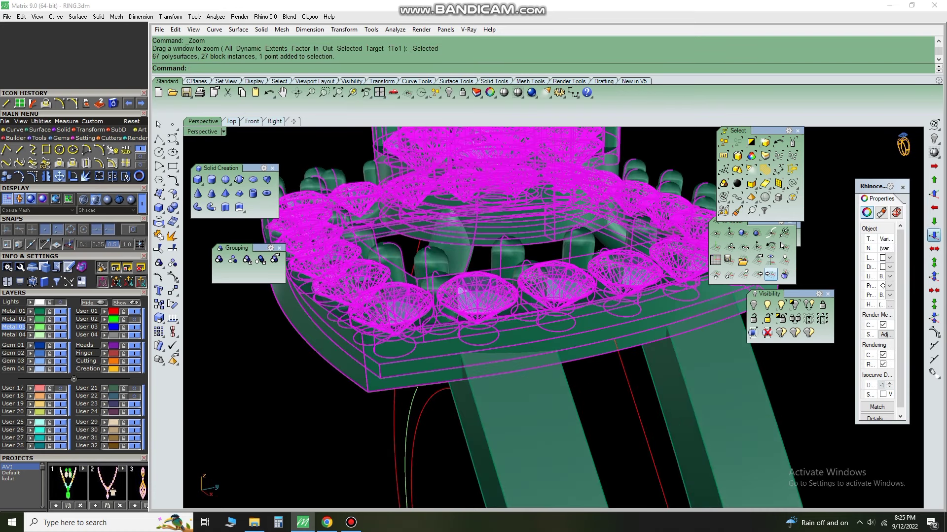
{"action": "left_click", "coordinate": [934, 236]}
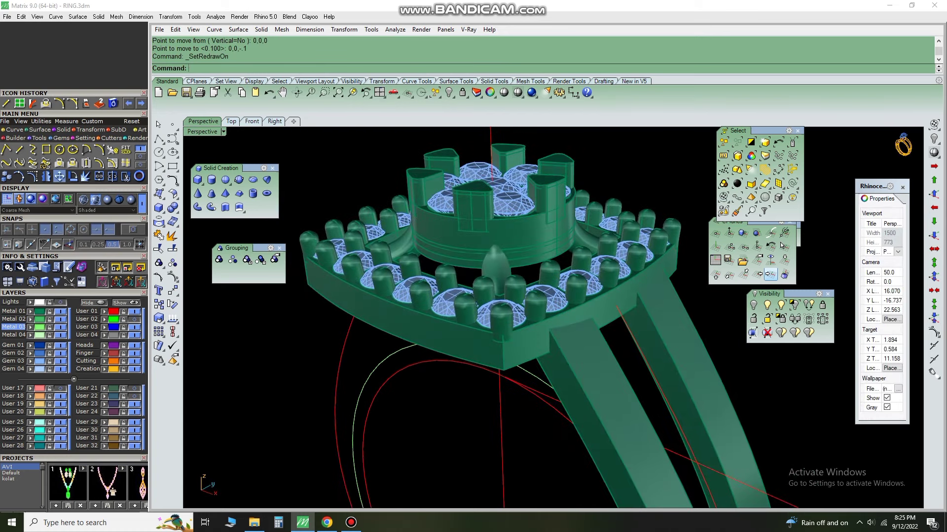
{"action": "key", "text": "ctrl+z"}
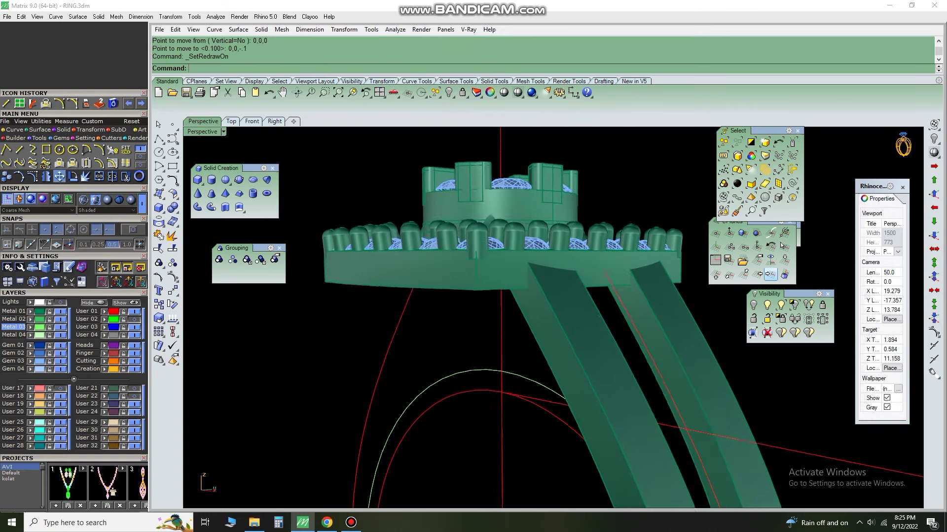
- Preview the ring in shaded and machine display modes from a higher angle
{"action": "right_click_drag", "start_coordinate": [542, 321], "coordinate": [617, 277]}
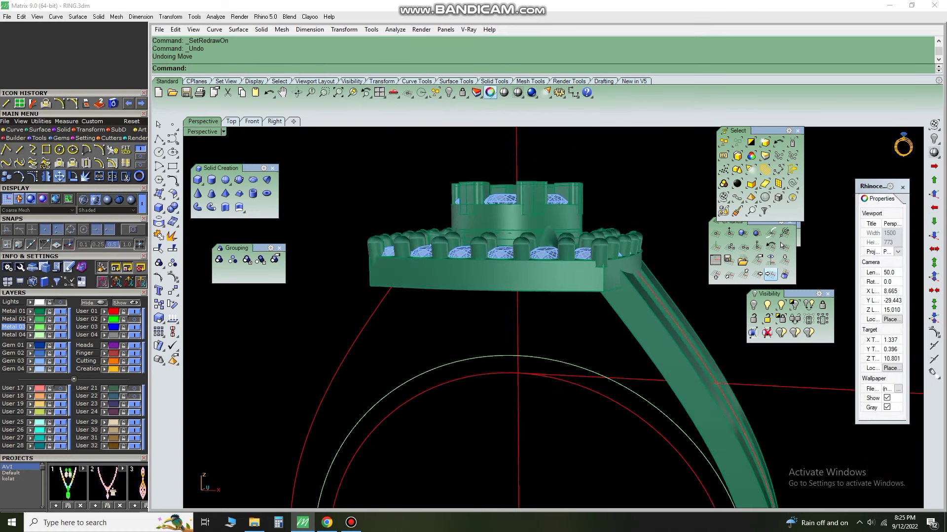
{"action": "left_click", "coordinate": [503, 92]}
{"action": "left_click", "coordinate": [100, 149]}
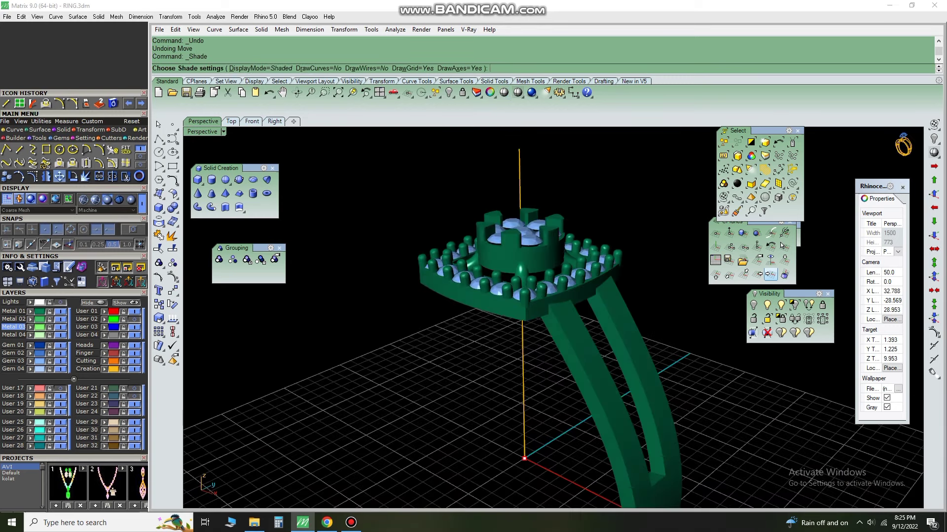
{"action": "key", "text": "Escape"}
- Nudge the head objects up by 0.050 and rotate the view to see the head side-on
{"action": "key", "text": "ctrl+a"}
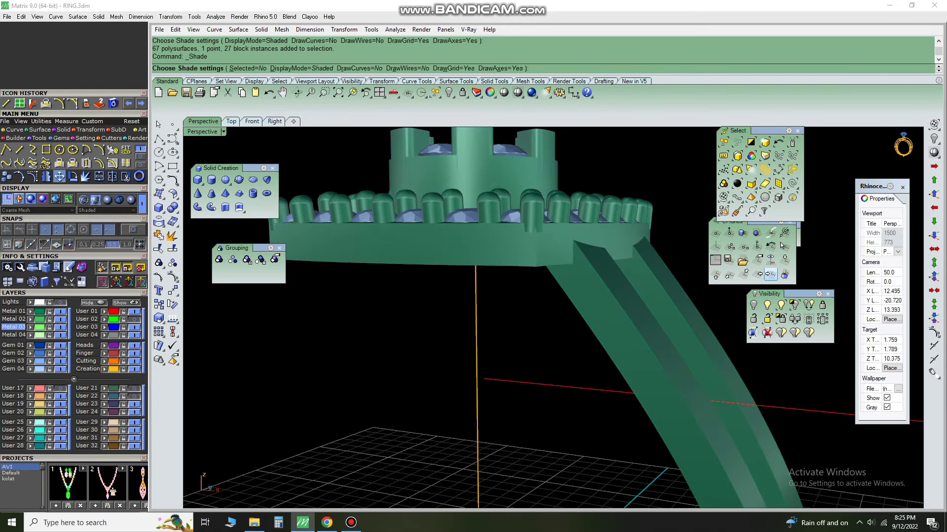
{"action": "key", "text": "Up"}
{"action": "key", "text": "Escape"}
{"action": "key", "text": "Left"}
{"action": "key", "text": "Left"}
{"action": "key", "text": "Left"}
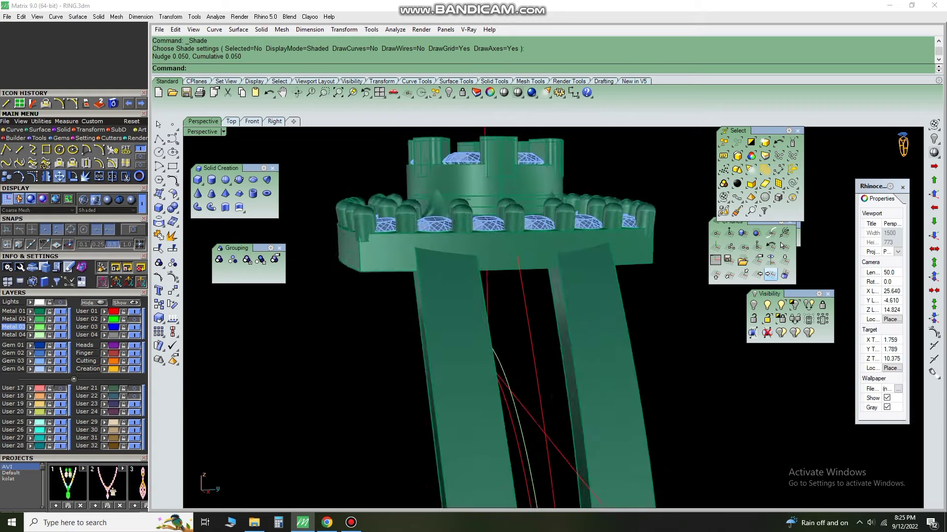
{"action": "key", "text": "Down"}
{"action": "key", "text": "Down"}
{"action": "key", "text": "Down"}
{"action": "key", "text": "Down"}
{"action": "key", "text": "Down"}
{"action": "key", "text": "Down"}
{"action": "key", "text": "Left"}
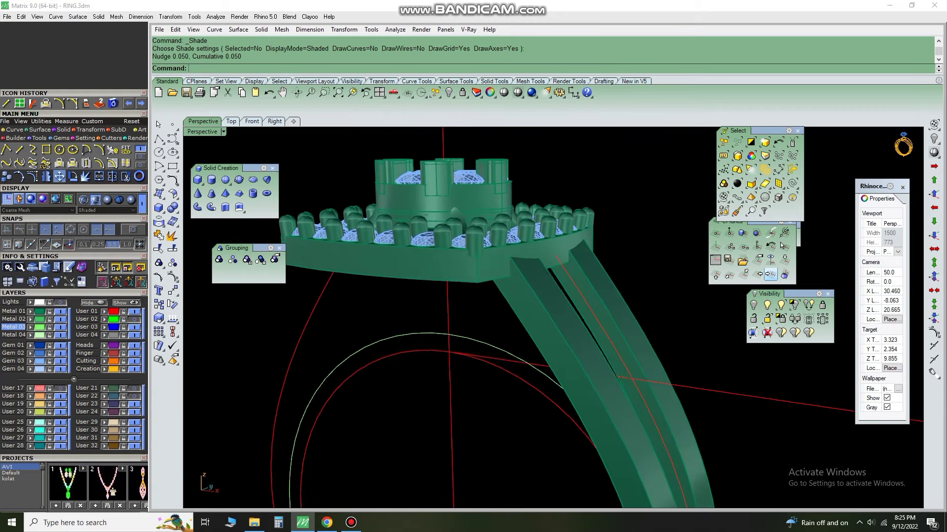
{"action": "key", "text": "Left"}
{"action": "key", "text": "Down"}
{"action": "key", "text": "Down"}
{"action": "key", "text": "Down"}
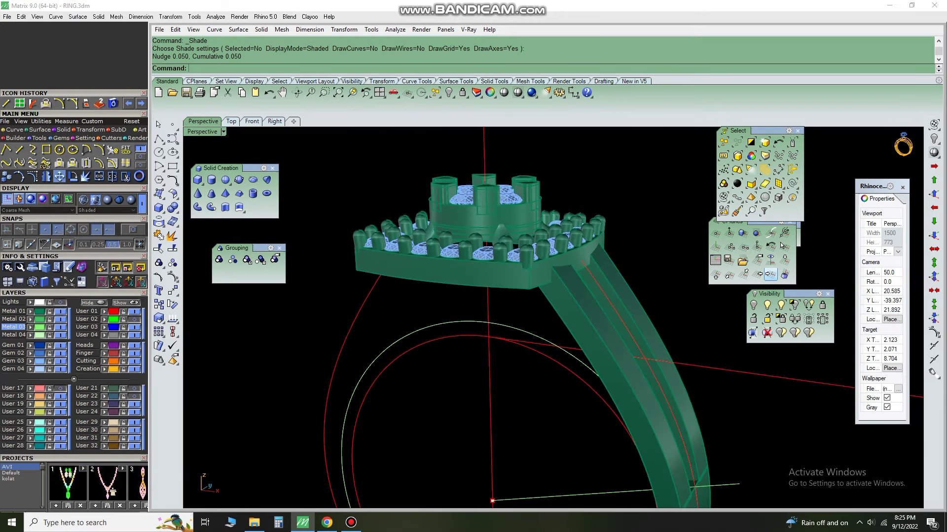
- Nudge the head another 0.050, then check the right and front views
{"action": "key", "text": "ctrl+a"}
{"action": "key", "text": "Up"}
{"action": "key", "text": "Escape"}
{"action": "key", "text": "ctrl+F3"}
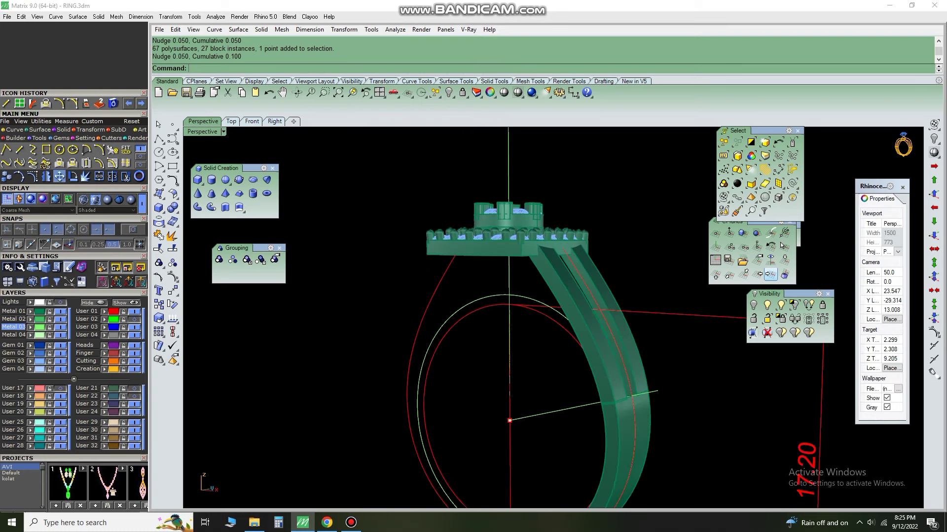
{"action": "key", "text": "ctrl+F2"}
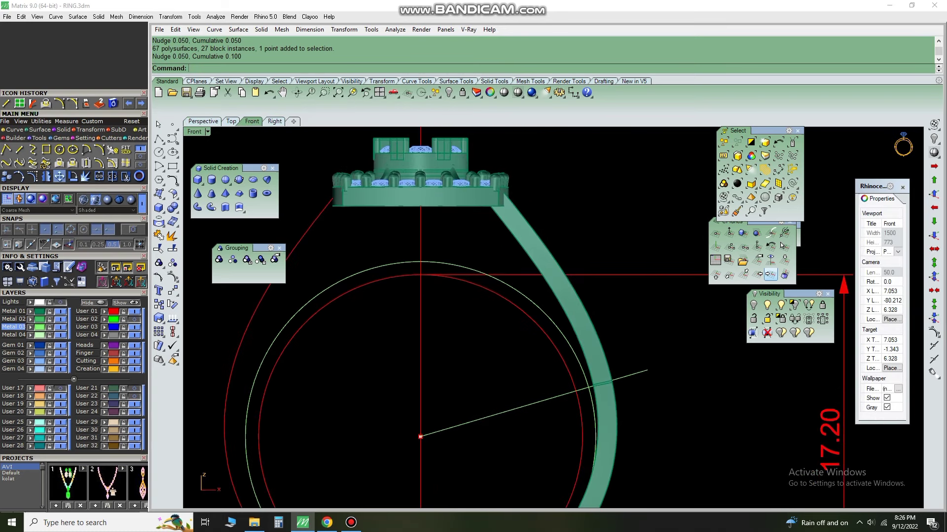
- Split the ring circle with the line and offset the arc inward, other objects hidden
{"action": "scroll", "coordinate": [401, 241], "scroll_direction": "up", "scroll_amount": 3}
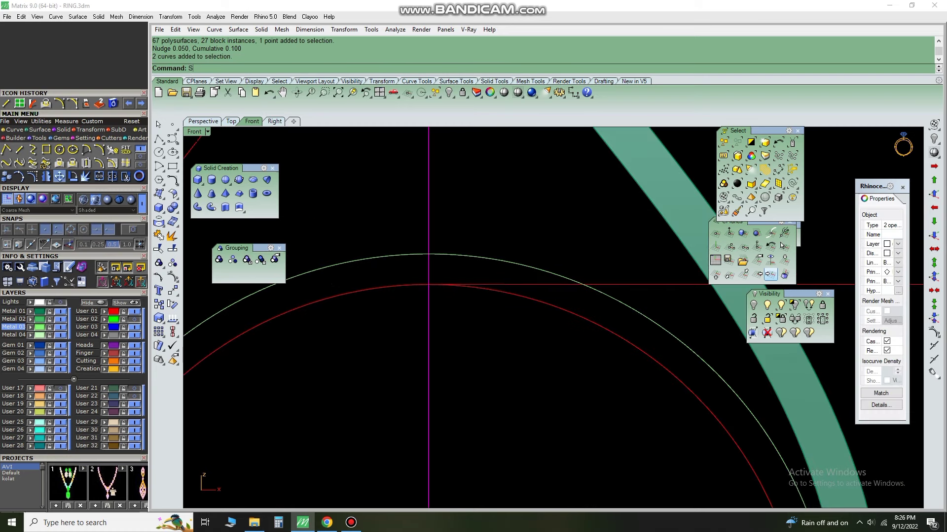
{"action": "type", "text": "Split"}
{"action": "key", "text": "Return"}
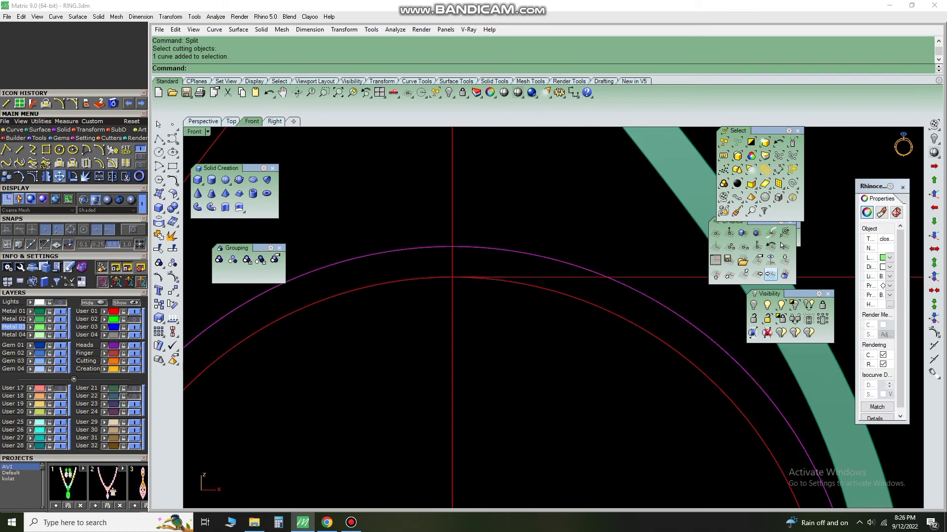
{"action": "left_click", "coordinate": [794, 304]}
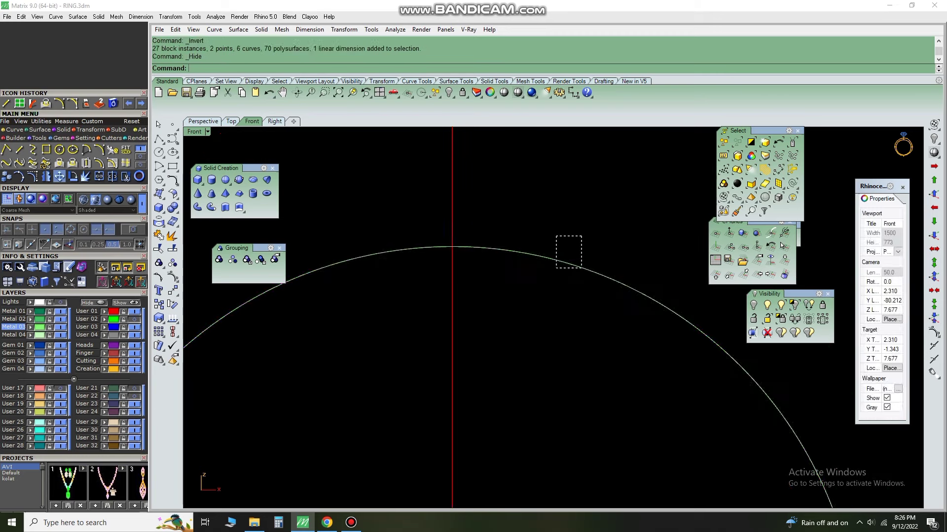
{"action": "left_click", "coordinate": [566, 250]}
{"action": "type", "text": "O"}
{"action": "left_click", "coordinate": [571, 297]}
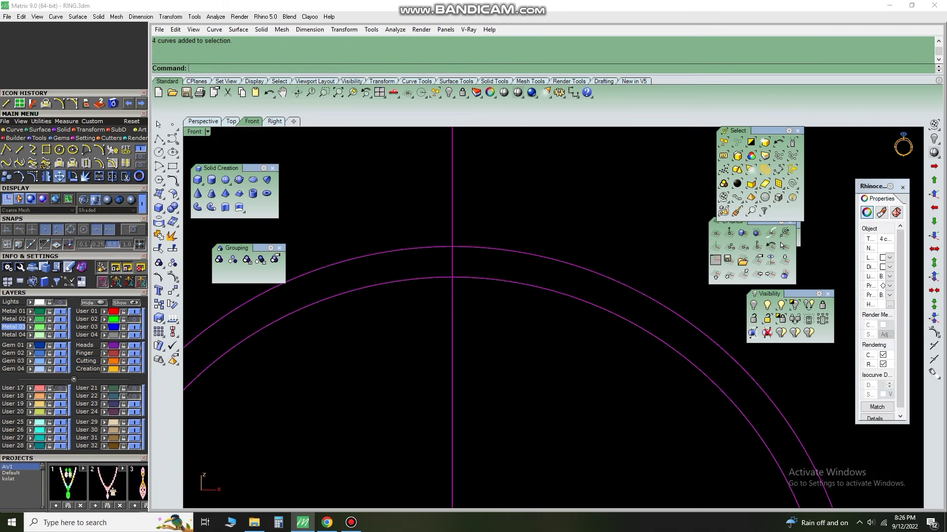
{"action": "scroll", "coordinate": [472, 191], "scroll_direction": "down", "scroll_amount": 5}
- Trim away the line inside the circle using the selected curves
{"action": "left_click_drag", "start_coordinate": [586, 211], "coordinate": [559, 269]}
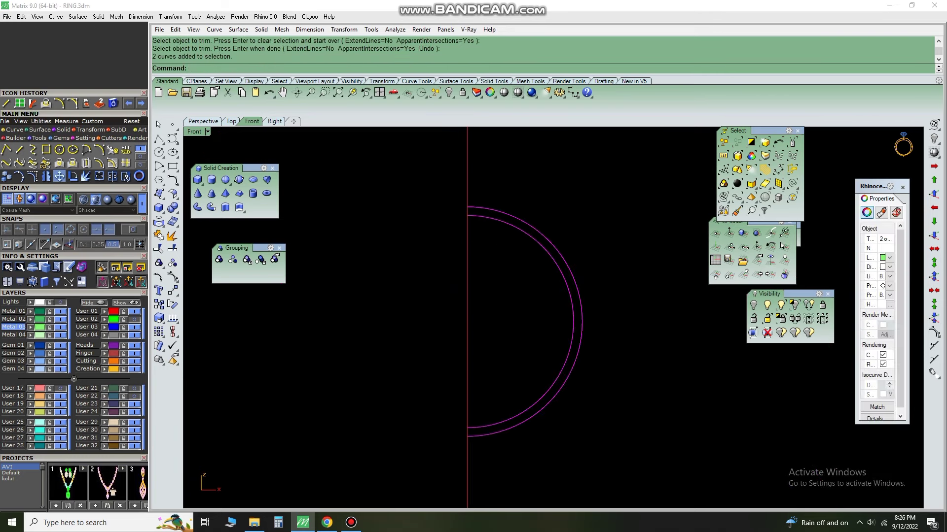
{"action": "scroll", "coordinate": [600, 321], "scroll_direction": "up", "scroll_amount": 3}
{"action": "scroll", "coordinate": [566, 296], "scroll_direction": "up", "scroll_amount": 2}
{"action": "type", "text": "T"}
{"action": "key", "text": "Return"}
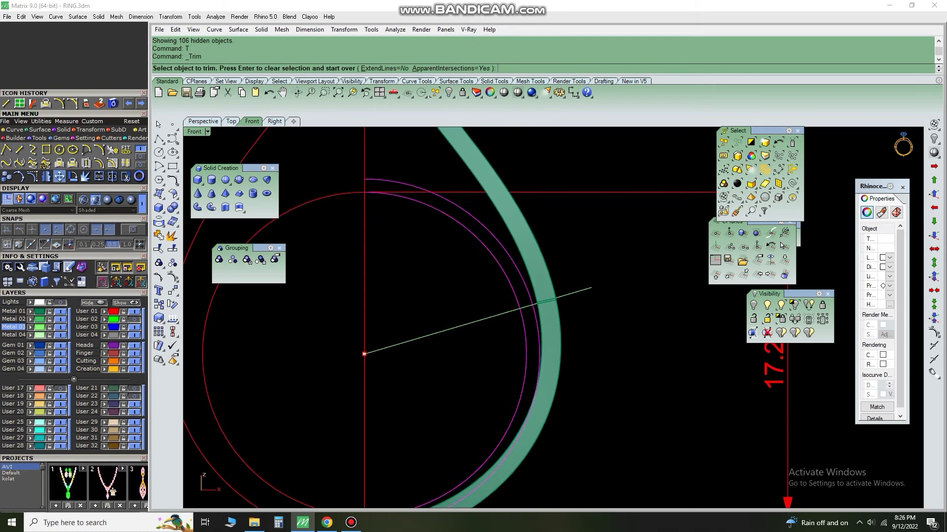
{"action": "left_click", "coordinate": [335, 350]}
- Trim the curves with the radial line, then undo that trim
{"action": "scroll", "coordinate": [518, 272], "scroll_direction": "up", "scroll_amount": 2}
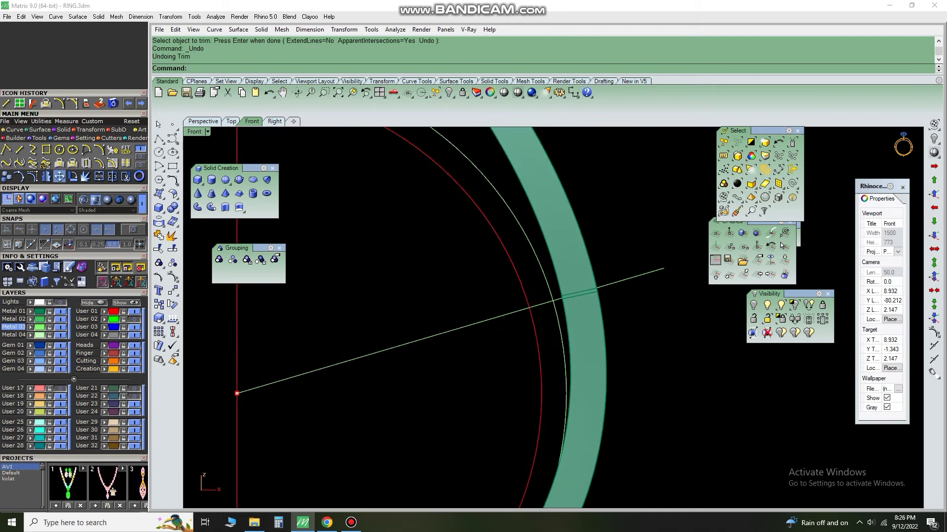
{"action": "left_click", "coordinate": [497, 318]}
{"action": "type", "text": "T"}
{"action": "key", "text": "Return"}
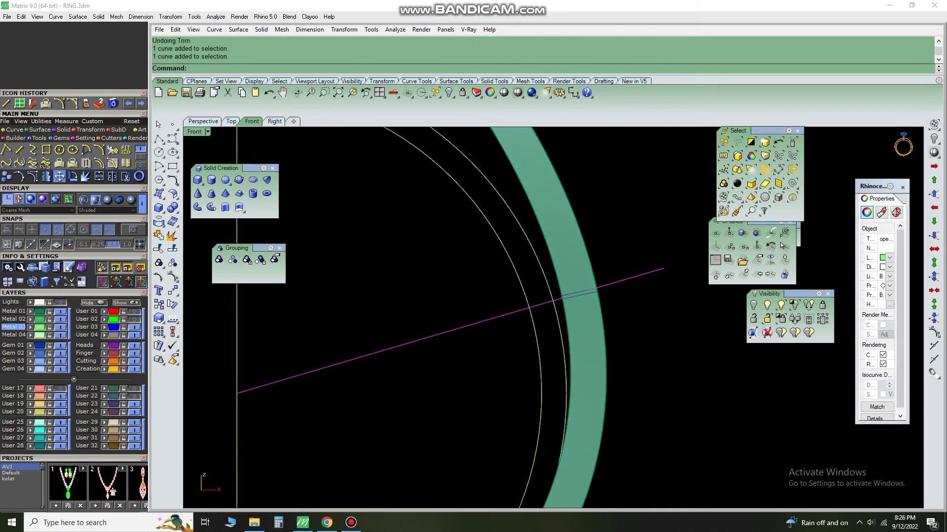
{"action": "key", "text": "Return"}
{"action": "scroll", "coordinate": [537, 322], "scroll_direction": "down", "scroll_amount": 3}
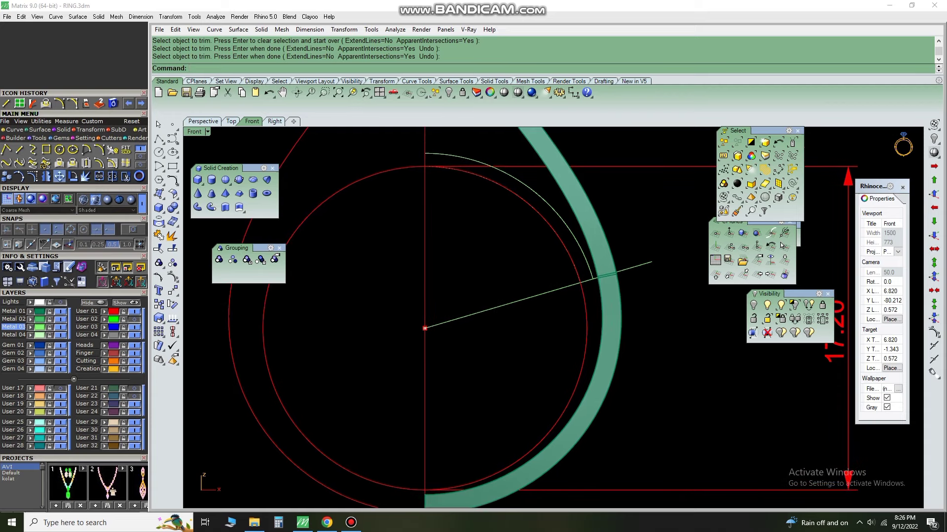
{"action": "scroll", "coordinate": [605, 363], "scroll_direction": "down", "scroll_amount": 3}
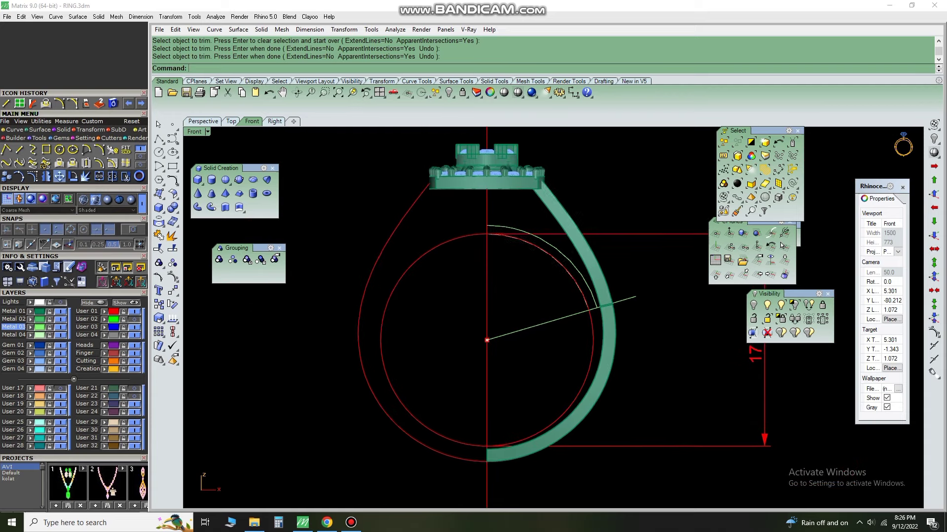
{"action": "scroll", "coordinate": [467, 243], "scroll_direction": "up", "scroll_amount": 2}
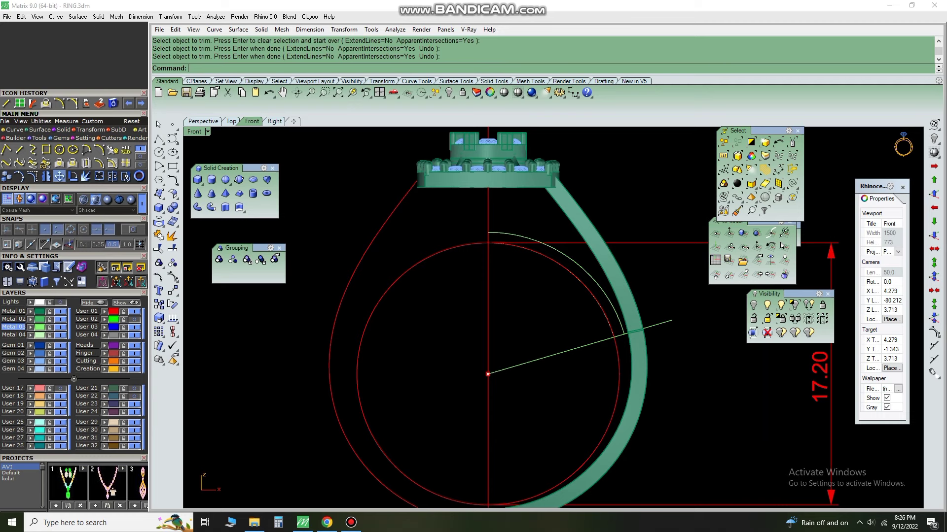
{"action": "scroll", "coordinate": [542, 345], "scroll_direction": "up", "scroll_amount": 1}
{"action": "key", "text": "ctrl+z"}
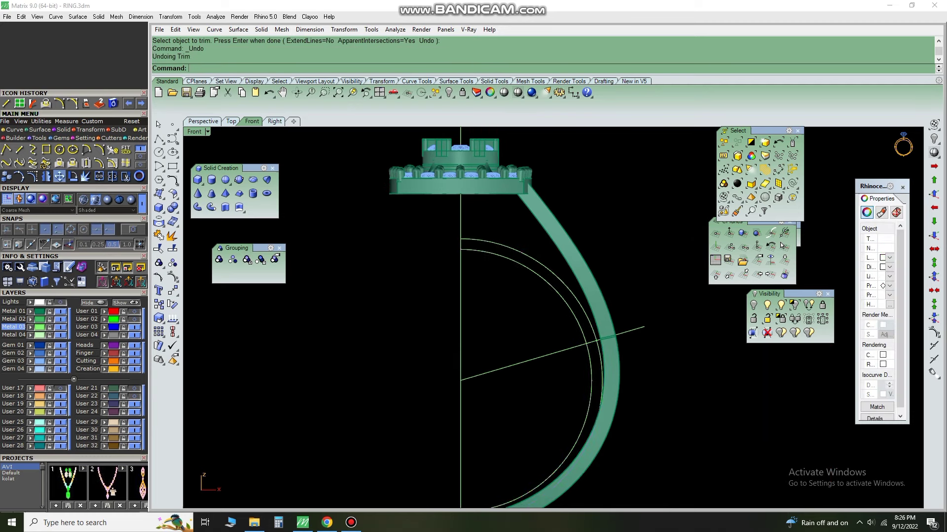
{"action": "scroll", "coordinate": [542, 345], "scroll_direction": "up", "scroll_amount": 1}
- Extrude the curve, inspect it in Perspective, then delete the extruded surface
{"action": "type", "text": "e"}
{"action": "key", "text": "Return"}
{"action": "scroll", "coordinate": [535, 313], "scroll_direction": "down", "scroll_amount": 3}
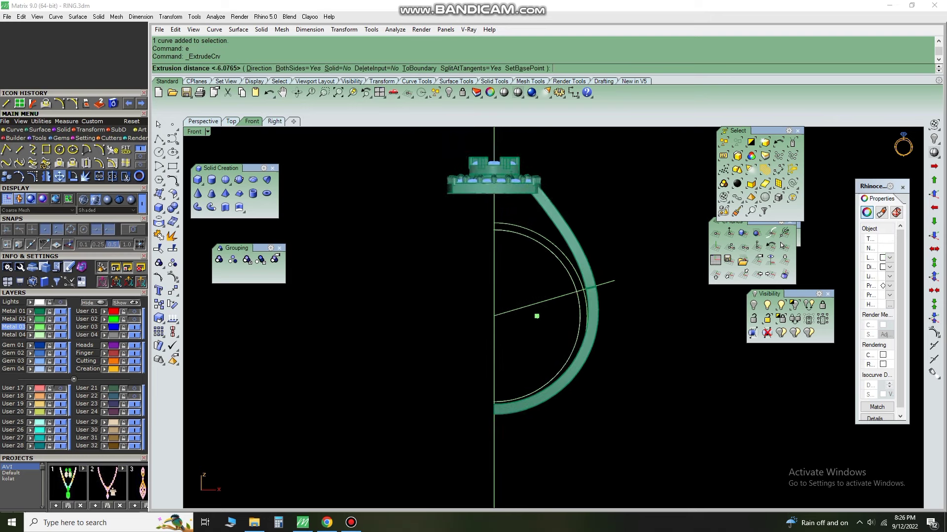
{"action": "scroll", "coordinate": [523, 325], "scroll_direction": "down", "scroll_amount": 1}
{"action": "right_click_drag", "start_coordinate": [518, 333], "coordinate": [517, 353]}
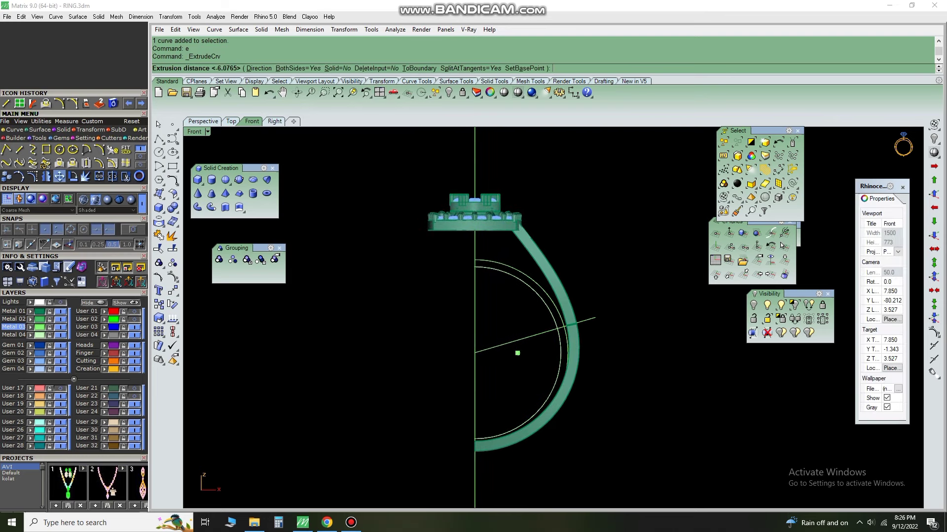
{"action": "key", "text": "ctrl+Tab"}
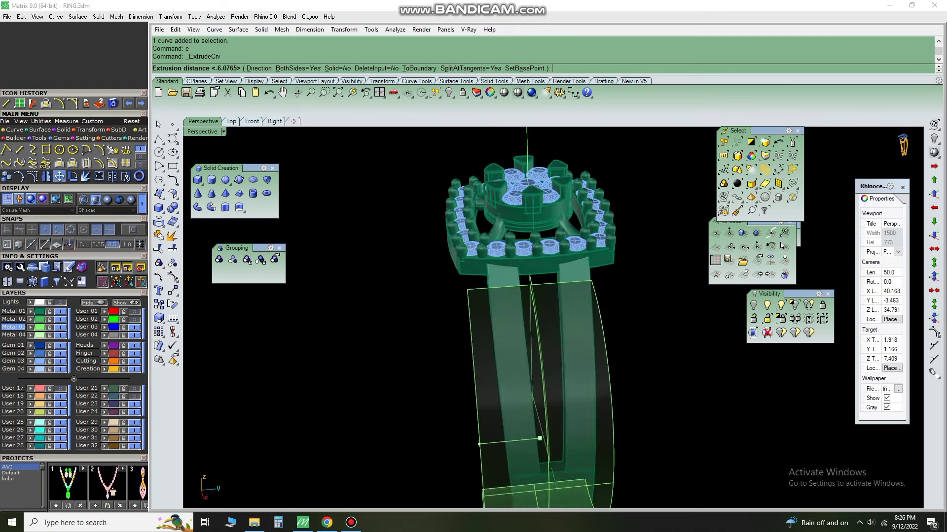
{"action": "right_click_drag", "start_coordinate": [479, 444], "coordinate": [502, 398]}
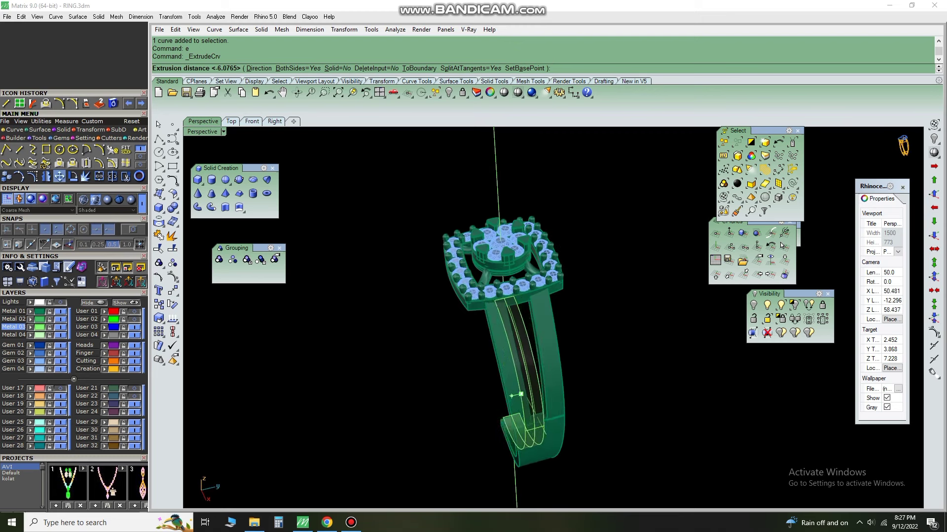
{"action": "right_click_drag", "start_coordinate": [513, 395], "coordinate": [586, 330]}
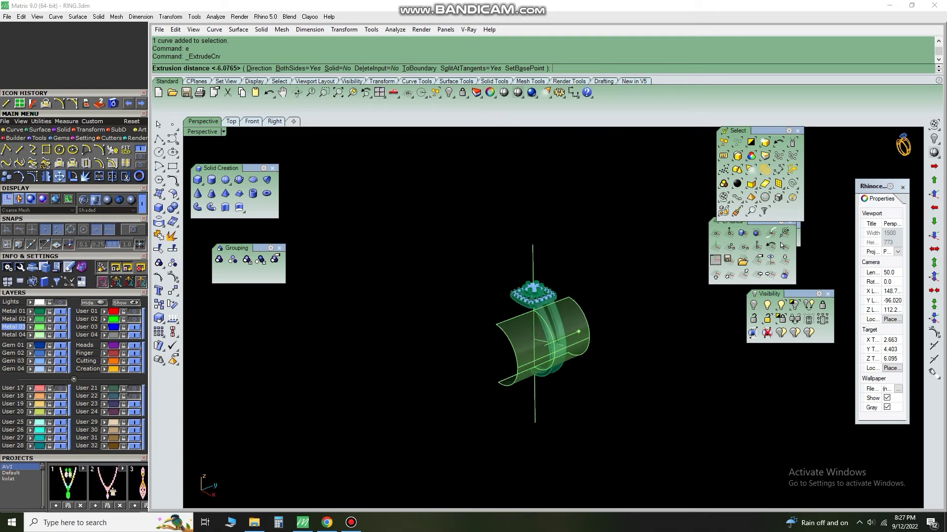
{"action": "left_click", "coordinate": [586, 329]}
{"action": "left_click", "coordinate": [585, 352]}
{"action": "type", "text": "D"}
{"action": "key", "text": "Return"}
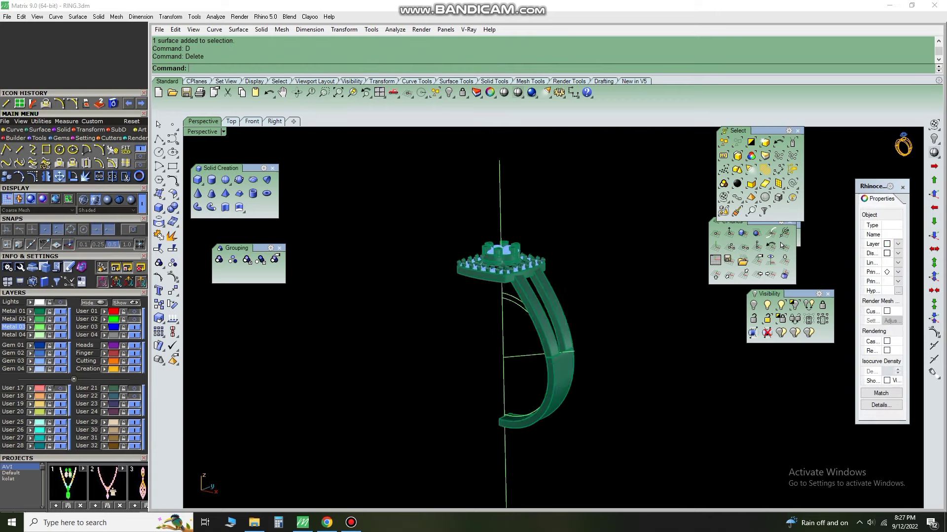
- Extract the head side face and shank-branch faces as separate surfaces
{"action": "type", "text": "EX"}
{"action": "key", "text": "Return"}
{"action": "scroll", "coordinate": [567, 345], "scroll_direction": "up", "scroll_amount": 3}
{"action": "left_click", "coordinate": [566, 345]}
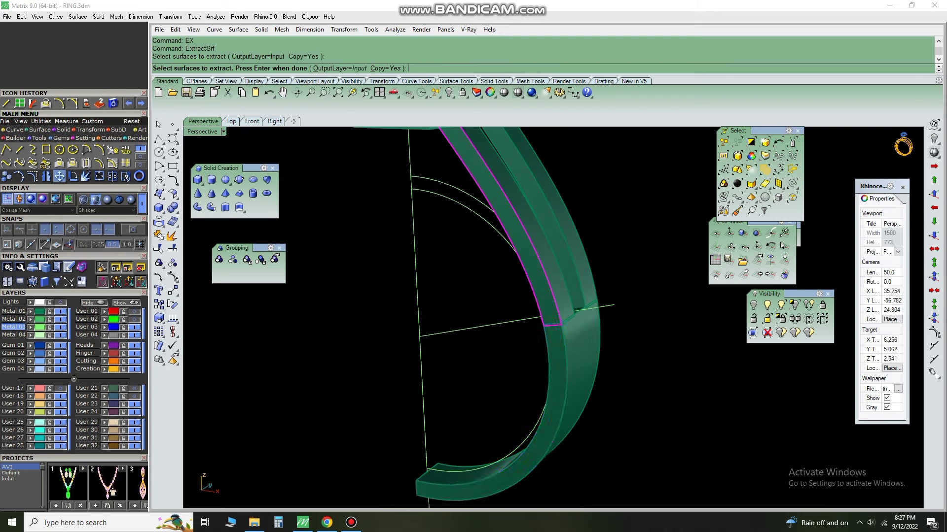
{"action": "scroll", "coordinate": [567, 345], "scroll_direction": "down", "scroll_amount": 4}
{"action": "scroll", "coordinate": [500, 298], "scroll_direction": "up", "scroll_amount": 3}
{"action": "scroll", "coordinate": [500, 298], "scroll_direction": "up", "scroll_amount": 3}
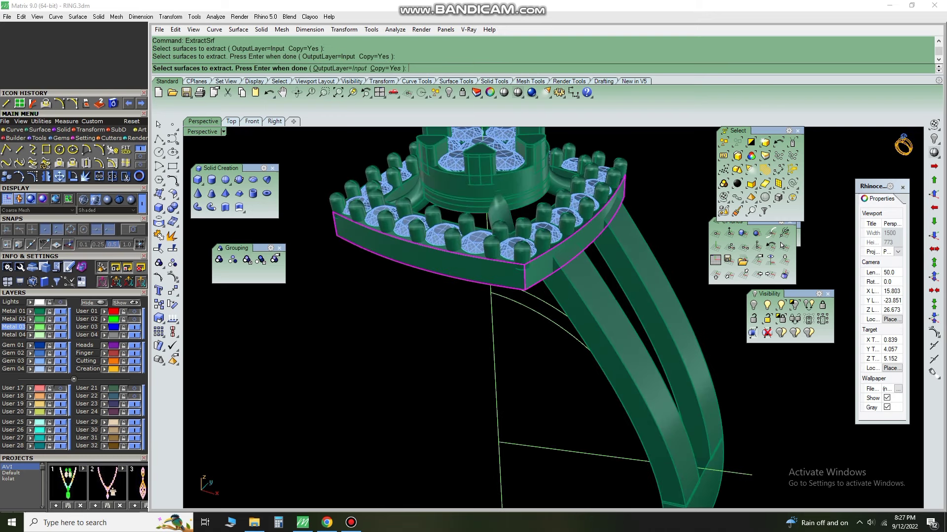
{"action": "key", "text": "Return"}
{"action": "scroll", "coordinate": [517, 296], "scroll_direction": "down", "scroll_amount": 4}
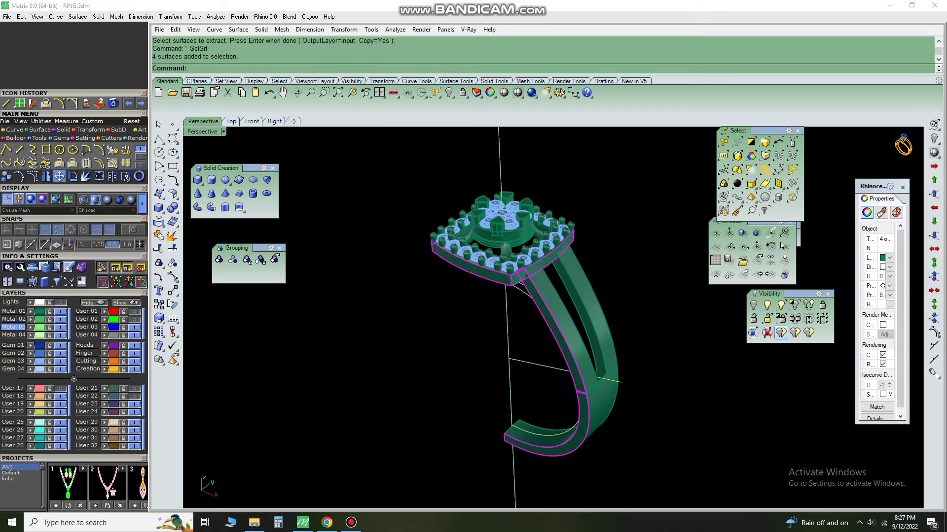
- Hide the extracted surfaces and lock the ring head and remaining objects
{"action": "left_click", "coordinate": [752, 332]}
{"action": "scroll", "coordinate": [543, 290], "scroll_direction": "up", "scroll_amount": 3}
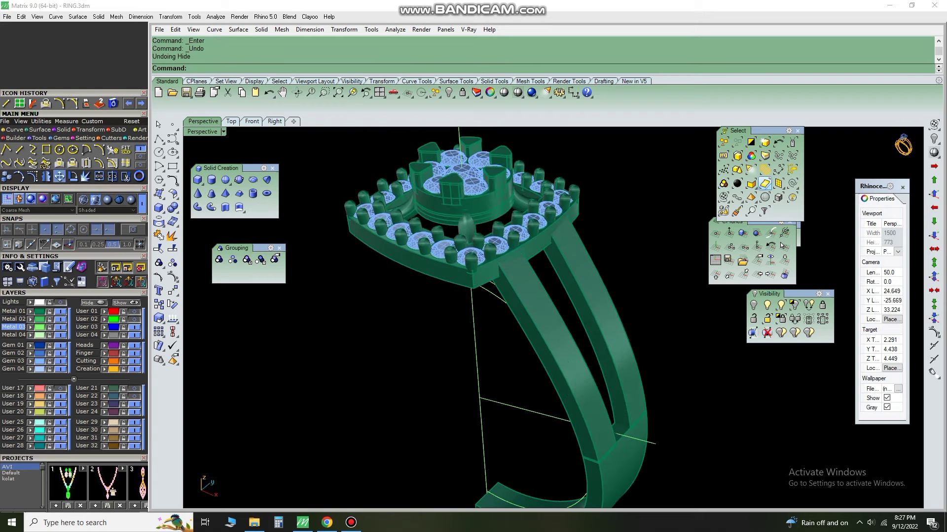
{"action": "left_click", "coordinate": [765, 183]}
{"action": "left_click", "coordinate": [781, 319]}
{"action": "type", "text": "ES"}
{"action": "key", "text": "Return"}
- Extend two head-side surface edges downward by a factor of 3
{"action": "left_click", "coordinate": [528, 228]}
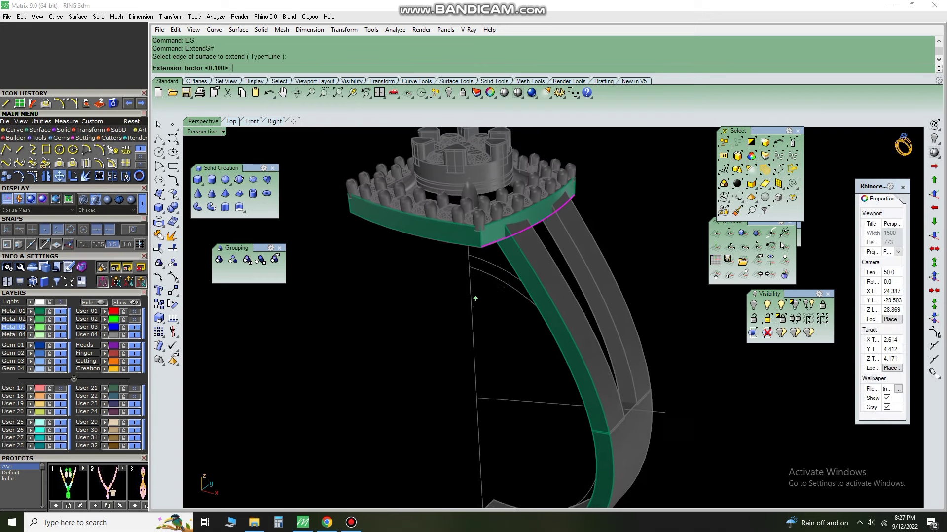
{"action": "right_click_drag", "start_coordinate": [476, 299], "coordinate": [492, 293]}
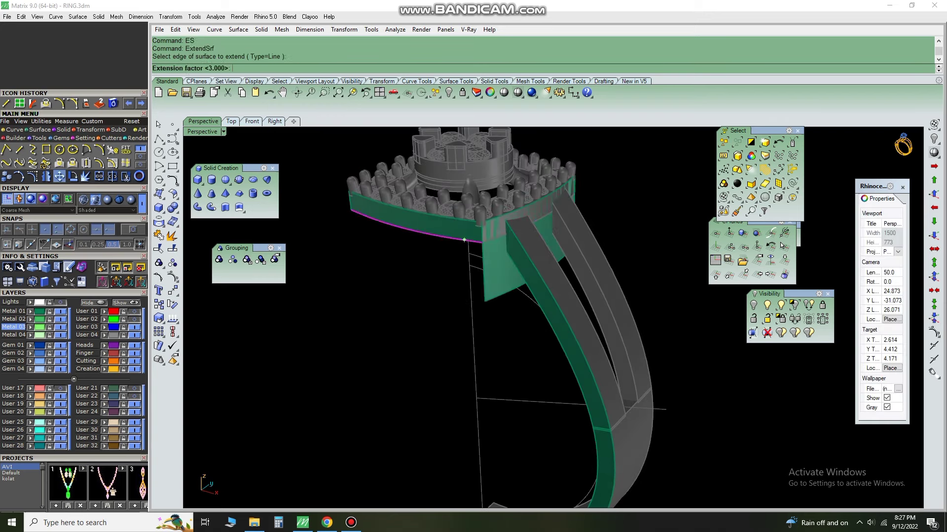
{"action": "key", "text": "Return"}
{"action": "right_click_drag", "start_coordinate": [464, 240], "coordinate": [493, 222]}
{"action": "key", "text": "Return"}
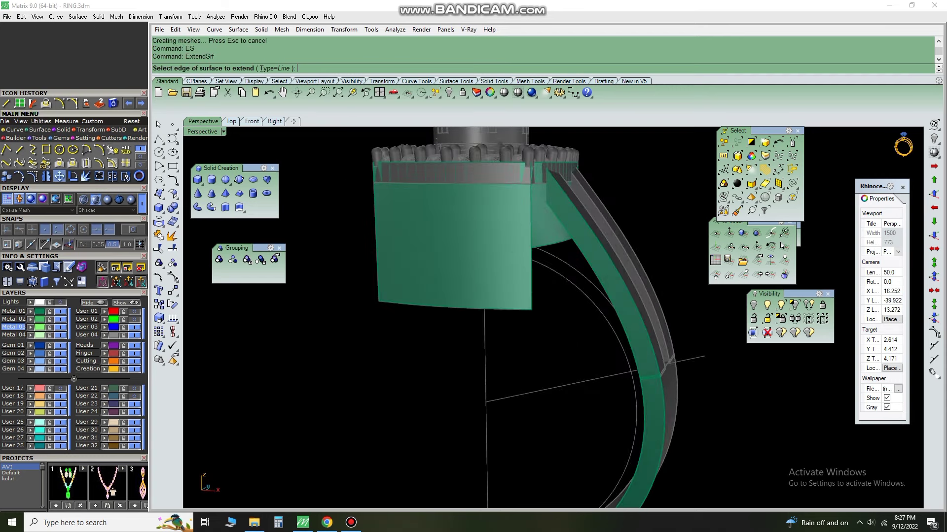
{"action": "left_click", "coordinate": [611, 296]}
{"action": "key", "text": "Return"}
{"action": "scroll", "coordinate": [542, 316], "scroll_direction": "down", "scroll_amount": 3}
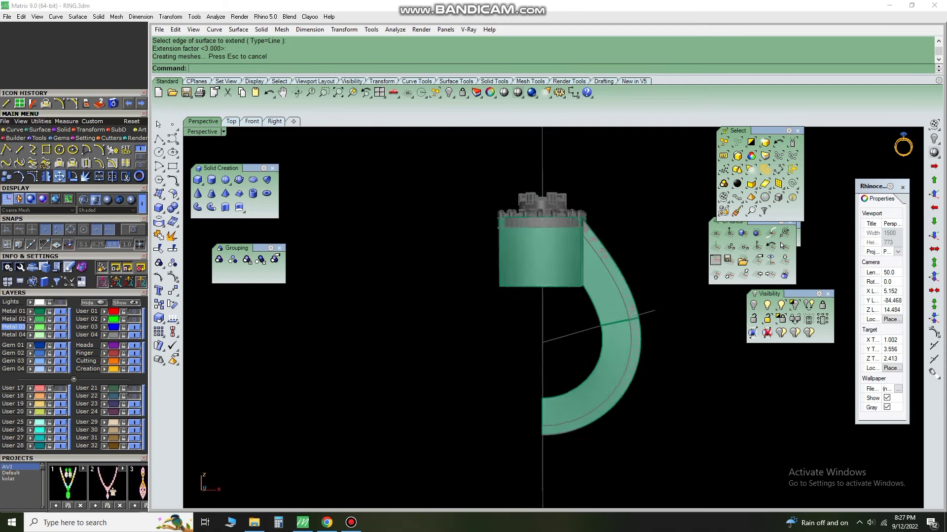
{"action": "right_click_drag", "start_coordinate": [493, 295], "coordinate": [522, 285]}
- Show the Front view in wireframe and unlock all objects
{"action": "key", "text": "ctrl+F2"}
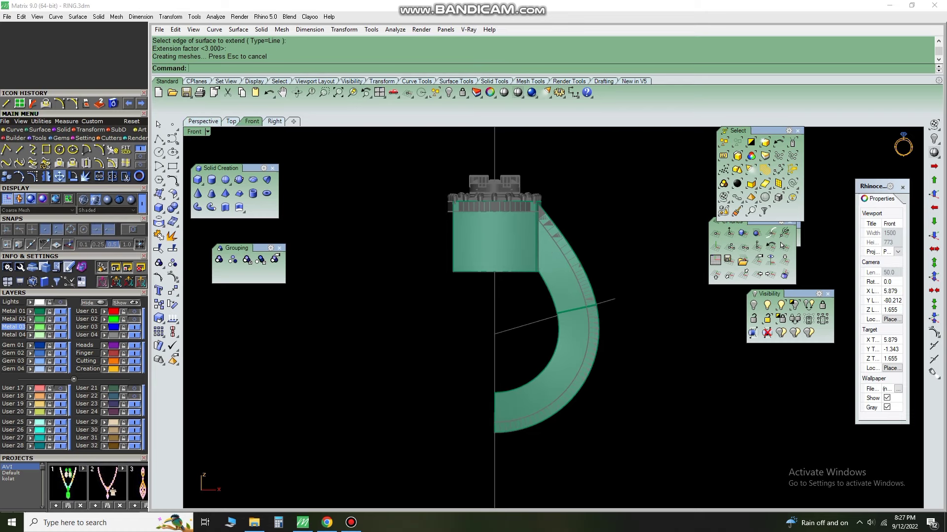
{"action": "key", "text": "ctrl+alt+w"}
{"action": "scroll", "coordinate": [541, 254], "scroll_direction": "up", "scroll_amount": 3}
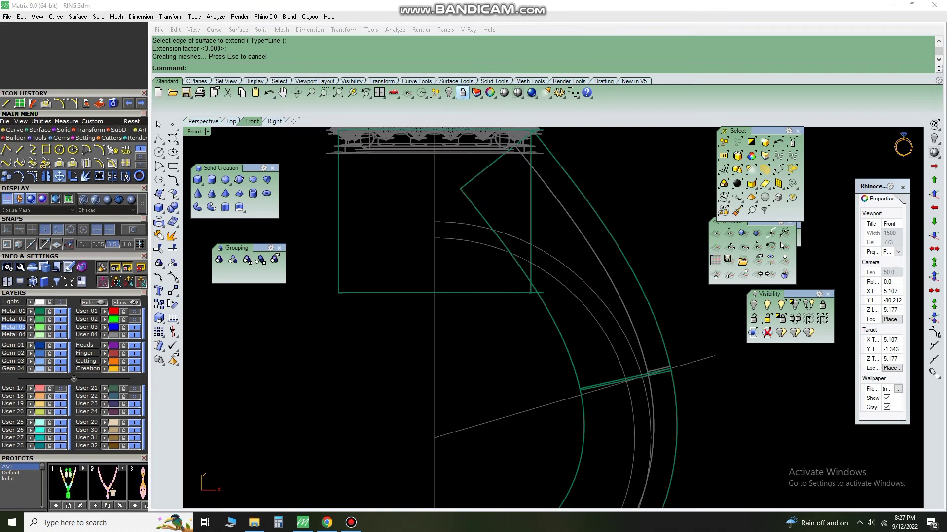
{"action": "key", "text": "ctrl+alt+l"}
- Trim the box edges near the inner arc using the selected arcs
{"action": "scroll", "coordinate": [542, 315], "scroll_direction": "up", "scroll_amount": 1}
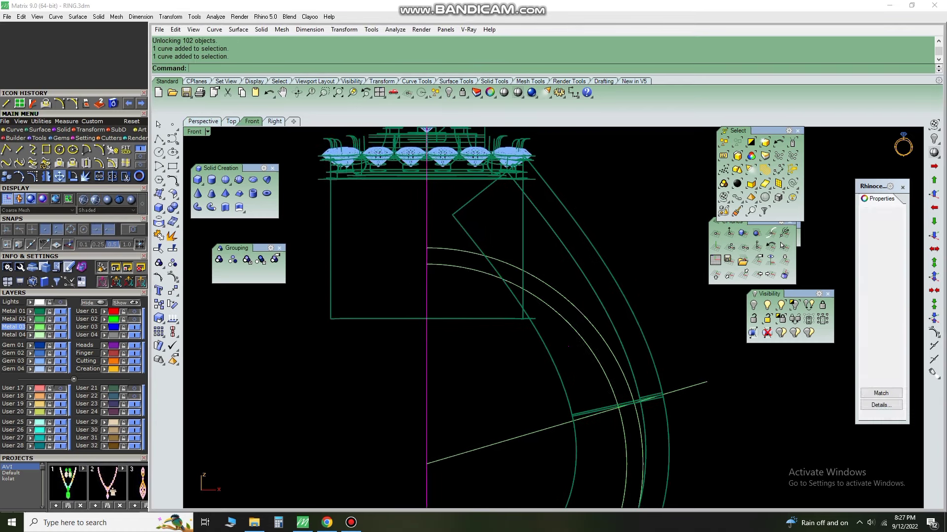
{"action": "type", "text": "trim"}
{"action": "key", "text": "Return"}
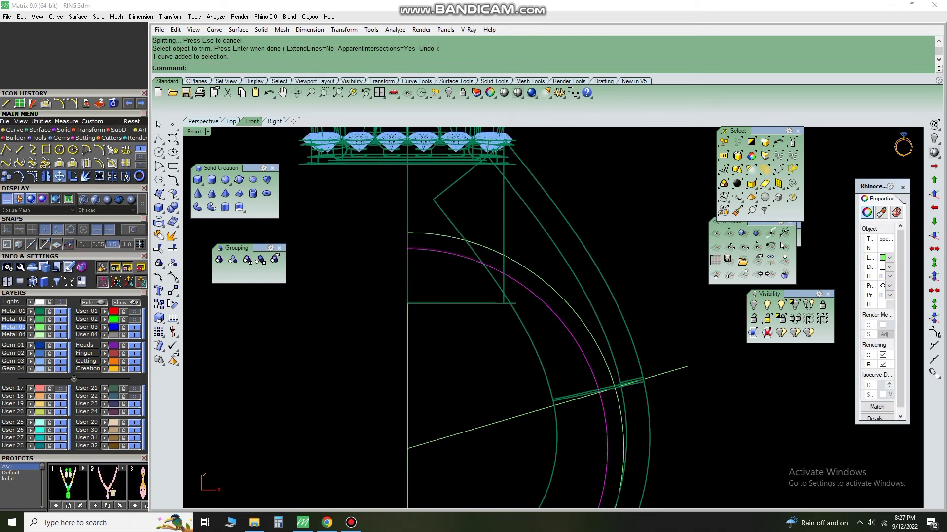
{"action": "left_click", "coordinate": [459, 303]}
{"action": "right_click_drag", "start_coordinate": [542, 296], "coordinate": [494, 256]}
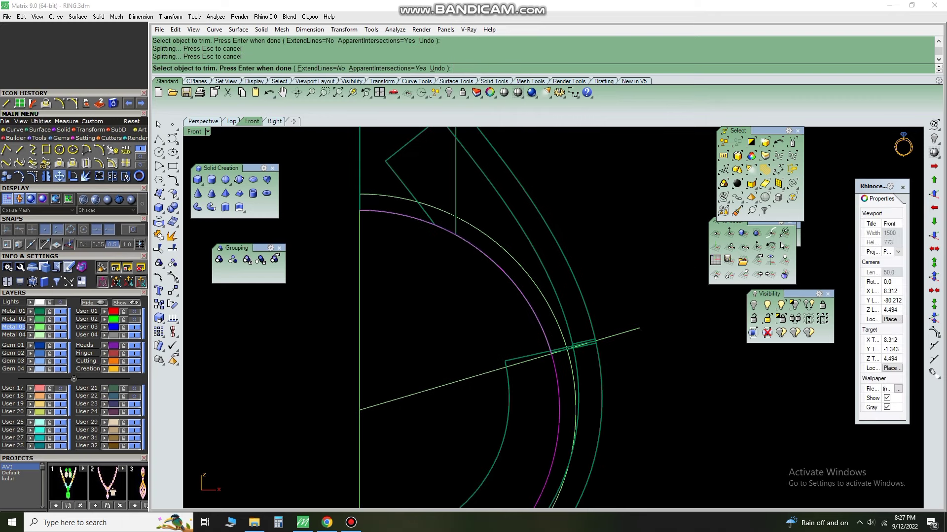
{"action": "scroll", "coordinate": [478, 399], "scroll_direction": "down", "scroll_amount": 2}
{"action": "key", "text": "Return"}
{"action": "scroll", "coordinate": [478, 399], "scroll_direction": "down", "scroll_amount": 3}
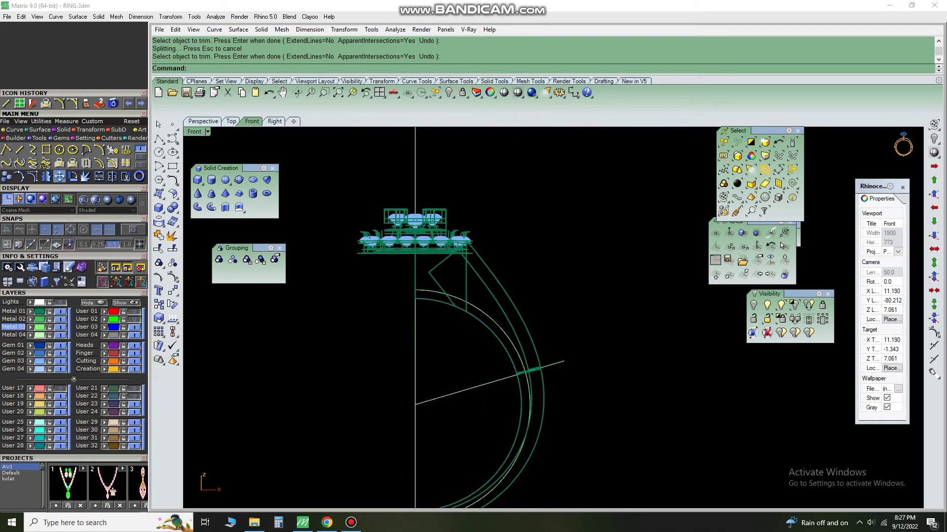
- Undo the front-surface trim in Perspective and select the lower shank surfaces
{"action": "left_click", "coordinate": [203, 120]}
{"action": "scroll", "coordinate": [523, 246], "scroll_direction": "up", "scroll_amount": 3}
{"action": "left_click", "coordinate": [493, 222], "text": "ctrl+shift"}
{"action": "scroll", "coordinate": [522, 246], "scroll_direction": "up", "scroll_amount": 2}
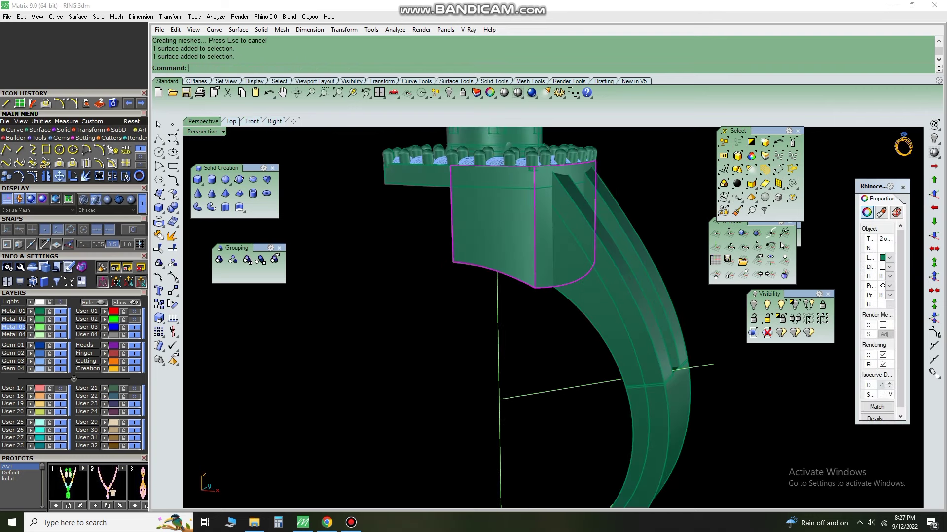
{"action": "key", "text": "ctrl+z"}
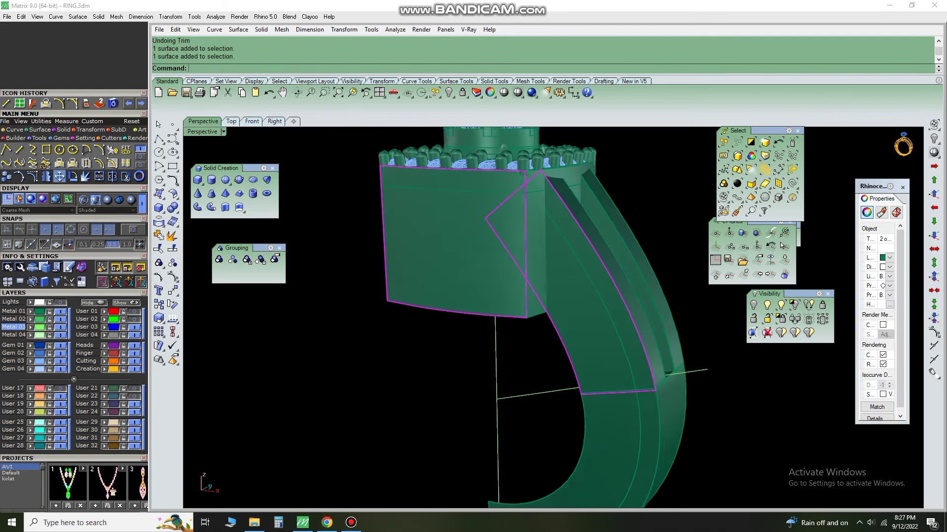
{"action": "left_click", "coordinate": [617, 444], "text": "ctrl+shift"}
{"action": "scroll", "coordinate": [616, 444], "scroll_direction": "down", "scroll_amount": 2}
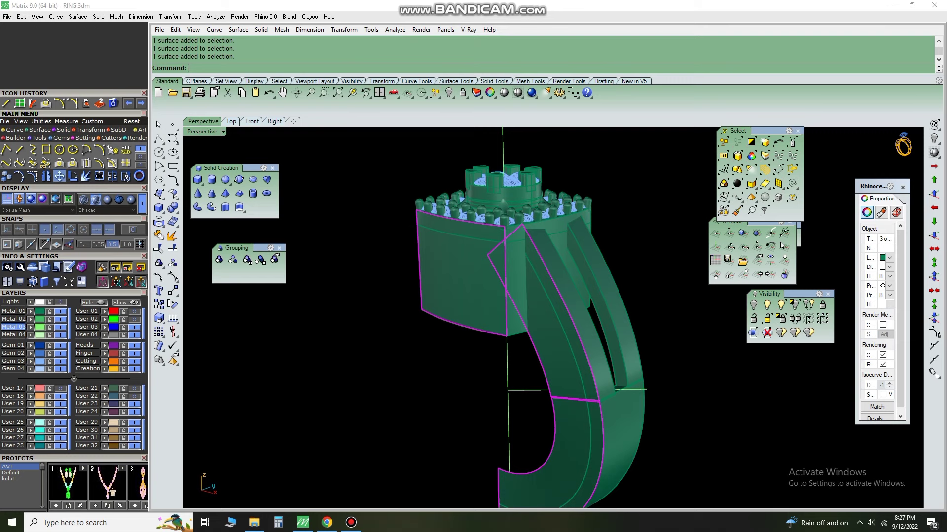
{"action": "key", "text": "Left"}
{"action": "key", "text": "Left"}
{"action": "key", "text": "Left"}
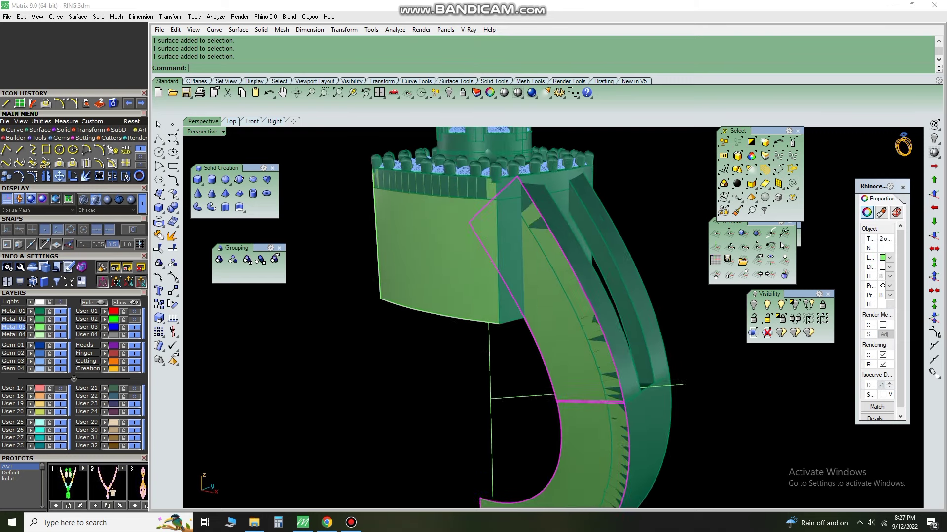
- Offset the head-side sheet inward into a solid 0.8 thick
{"action": "type", "text": "OF"}
{"action": "key", "text": "Return"}
{"action": "key", "text": "Down"}
{"action": "key", "text": "Down"}
{"action": "key", "text": "Down"}
{"action": "key", "text": "Down"}
{"action": "key", "text": "Down"}
{"action": "key", "text": "Down"}
{"action": "key", "text": "Down"}
{"action": "key", "text": "Down"}
{"action": "key", "text": "Down"}
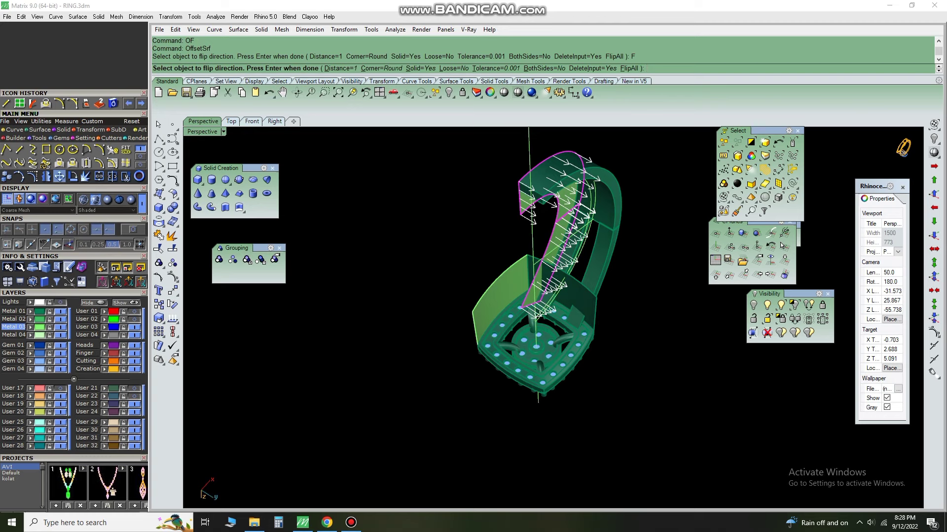
{"action": "key", "text": "Up"}
{"action": "key", "text": "Up"}
{"action": "key", "text": "Up"}
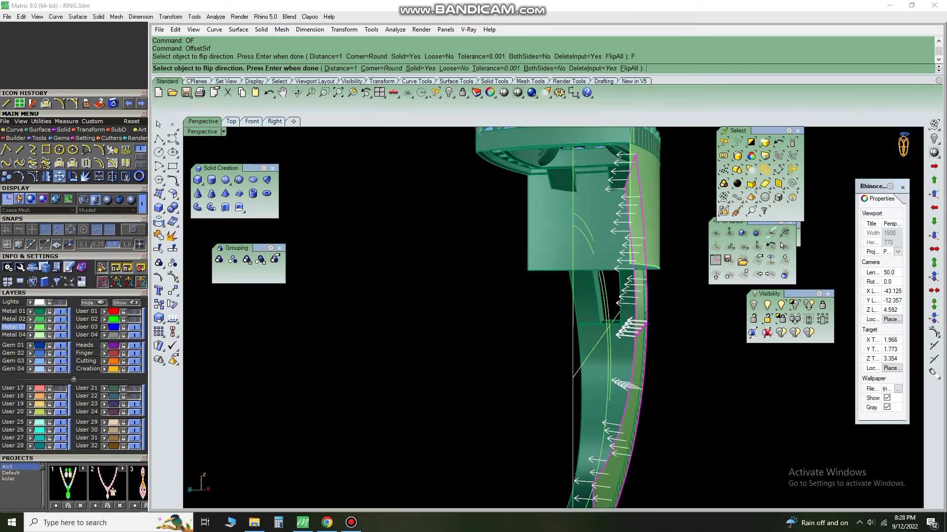
{"action": "key", "text": "Return"}
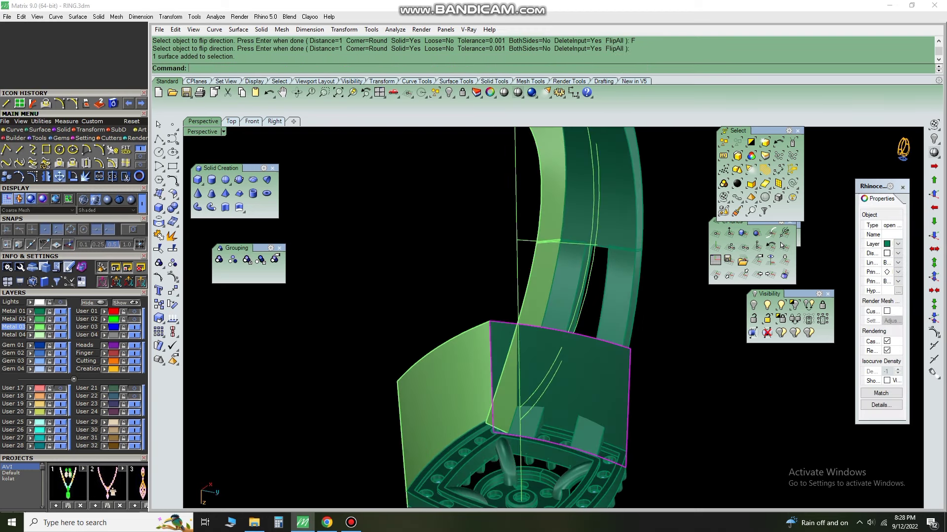
{"action": "type", "text": "F"}
{"action": "key", "text": "Return"}
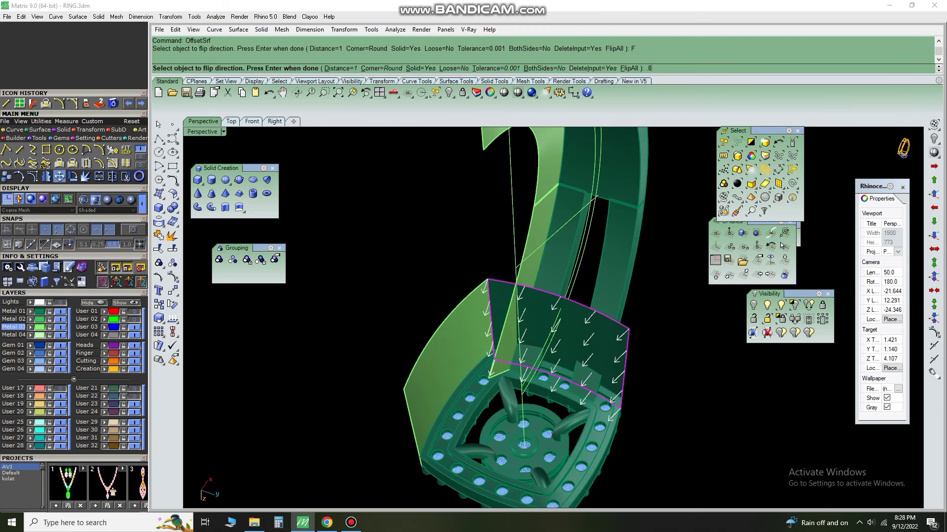
{"action": "key", "text": "Return"}
{"action": "key", "text": "Return"}
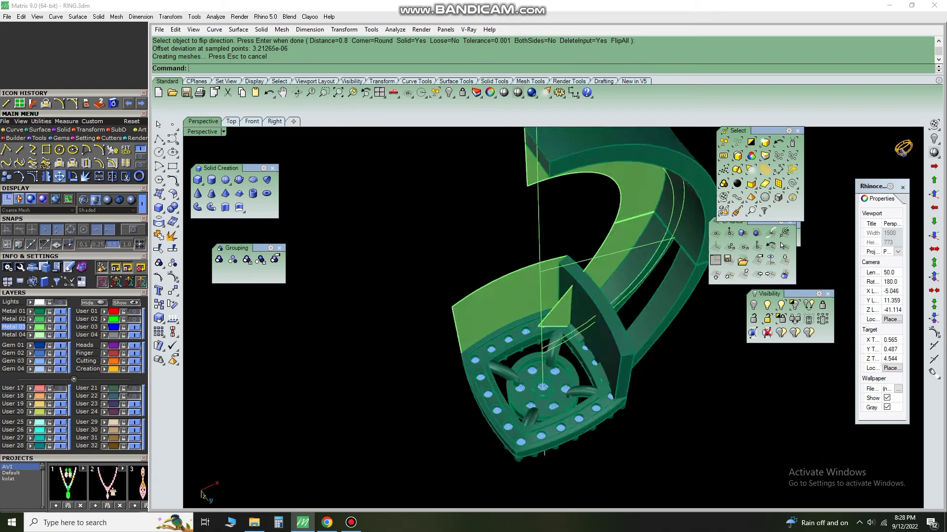
- Undo that offset and thicken the shank band surfaces inward into 0.7 solid walls
{"action": "key", "text": "ctrl+z"}
{"action": "type", "text": "OF"}
{"action": "key", "text": "Return"}
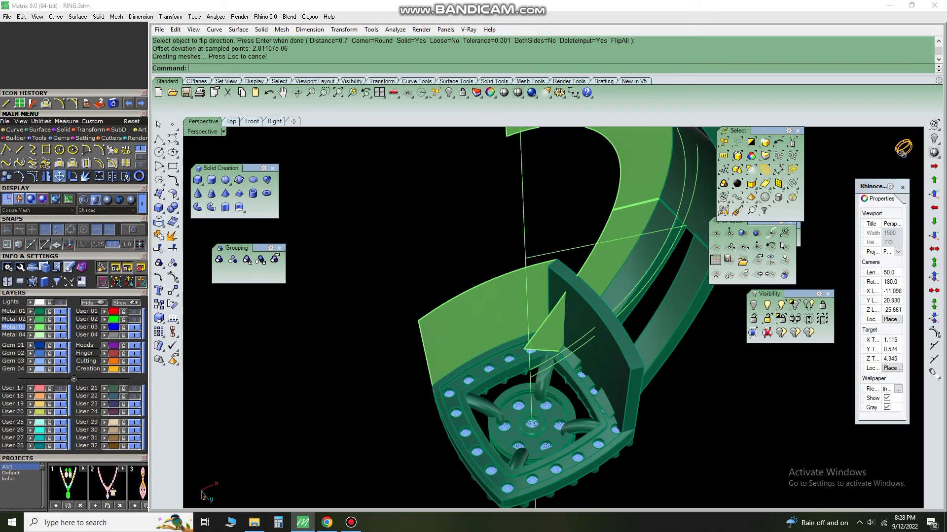
{"action": "type", "text": "OF"}
{"action": "key", "text": "Return"}
{"action": "key", "text": "Return"}
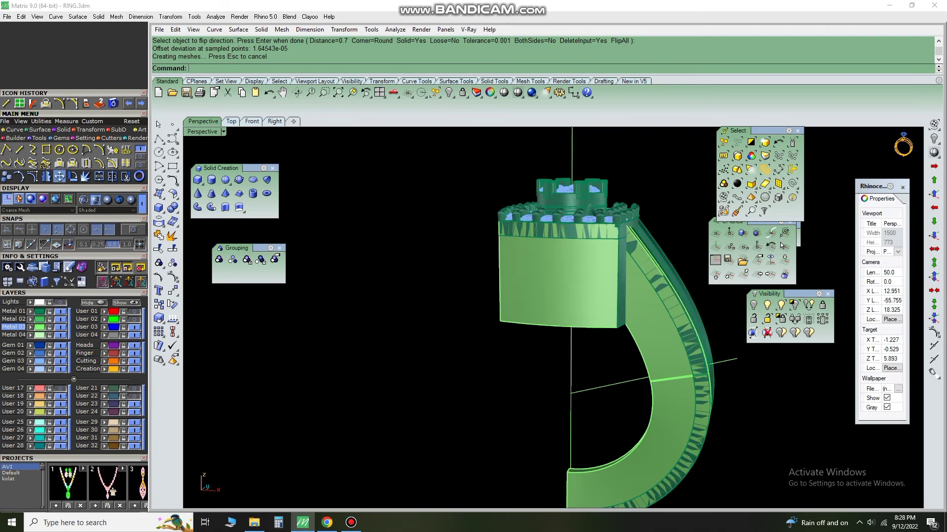
{"action": "key", "text": "ctrl+F1"}
{"action": "key", "text": "ctrl+F2"}
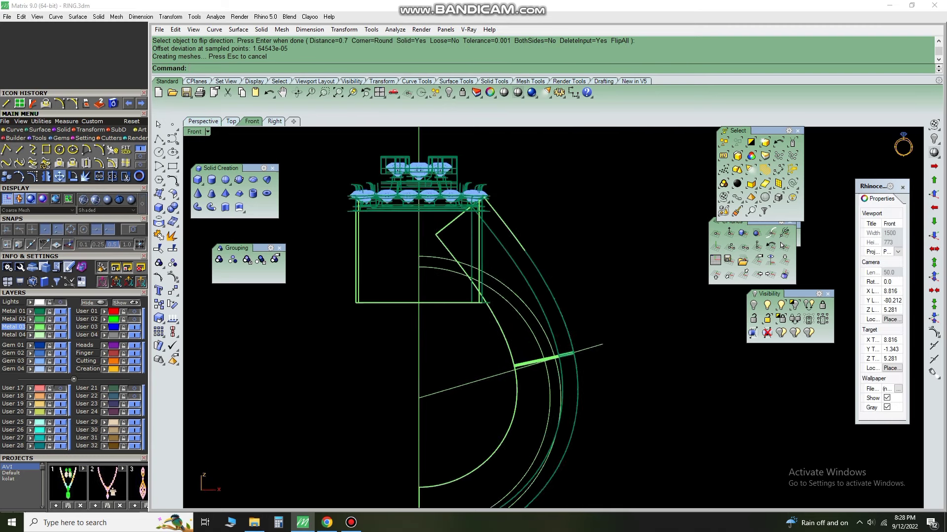
- Extrude the inner finger circle into a finger-sized cylinder
{"action": "type", "text": "e"}
{"action": "key", "text": "Return"}
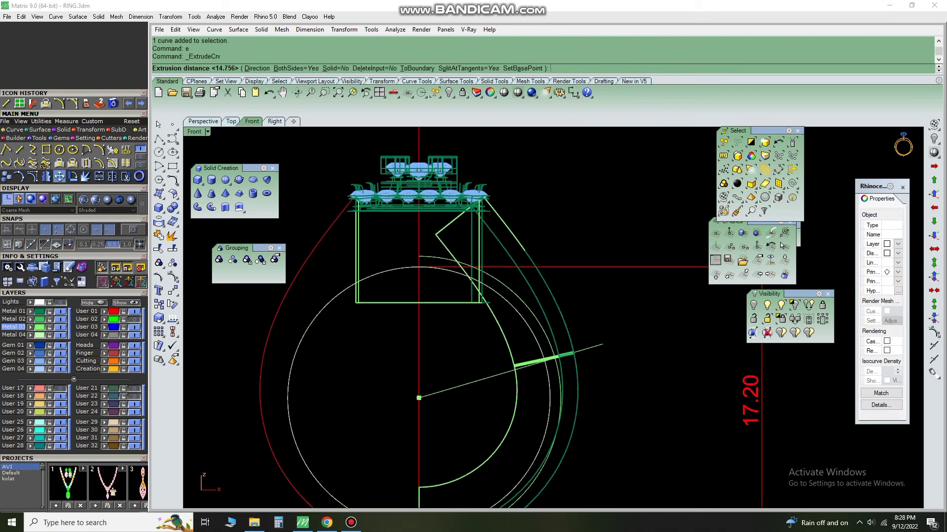
{"action": "key", "text": "ctrl+F4"}
{"action": "key", "text": "Return"}
- BooleanSplit the shank pieces with the finger cylinder
{"action": "left_click", "coordinate": [558, 354]}
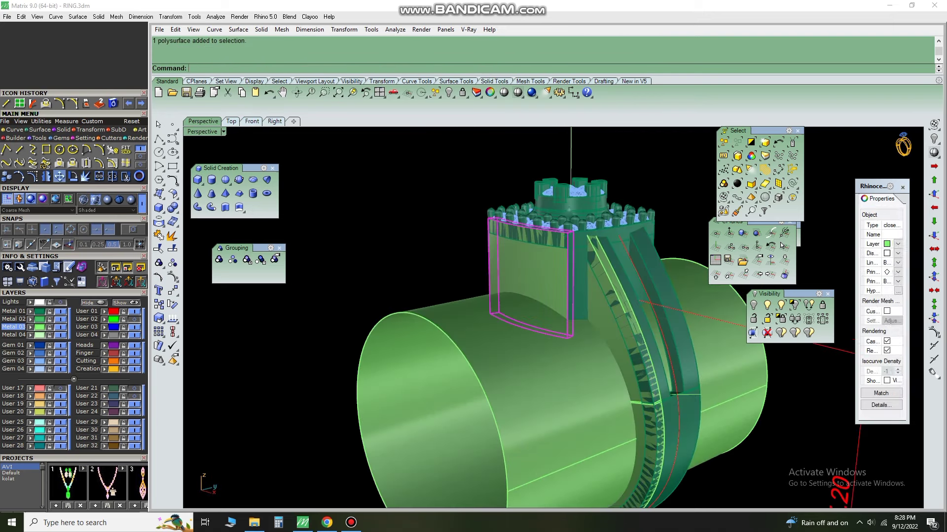
{"action": "scroll", "coordinate": [552, 318], "scroll_direction": "down", "scroll_amount": 3}
{"action": "scroll", "coordinate": [552, 318], "scroll_direction": "up", "scroll_amount": 2}
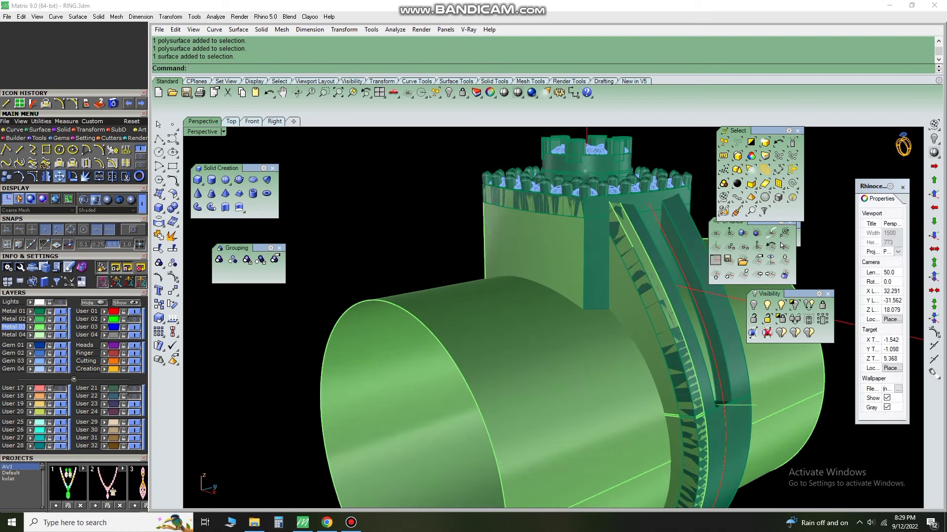
{"action": "scroll", "coordinate": [552, 318], "scroll_direction": "up", "scroll_amount": 4}
{"action": "key", "text": "Escape"}
{"action": "left_click", "coordinate": [552, 318]}
{"action": "scroll", "coordinate": [552, 318], "scroll_direction": "down", "scroll_amount": 3}
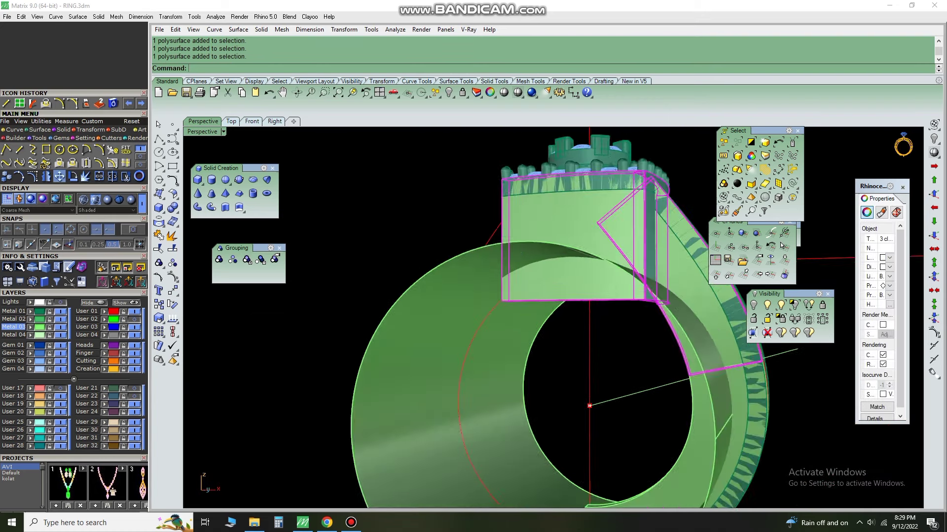
{"action": "scroll", "coordinate": [552, 318], "scroll_direction": "up", "scroll_amount": 2}
{"action": "scroll", "coordinate": [552, 318], "scroll_direction": "down", "scroll_amount": 3}
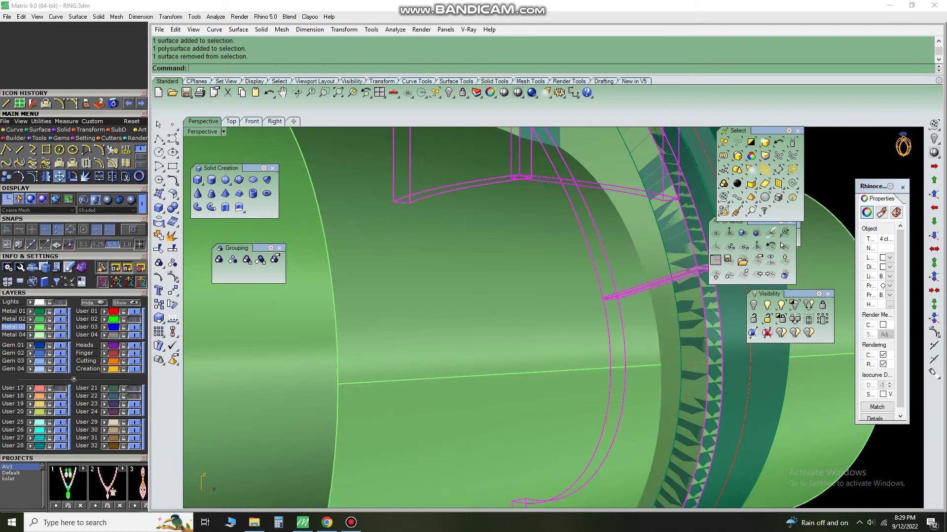
{"action": "key", "text": "Return"}
- Delete the small cut-off shank piece
{"action": "right_click_drag", "start_coordinate": [552, 318], "coordinate": [493, 316]}
{"action": "scroll", "coordinate": [553, 318], "scroll_direction": "down", "scroll_amount": 2}
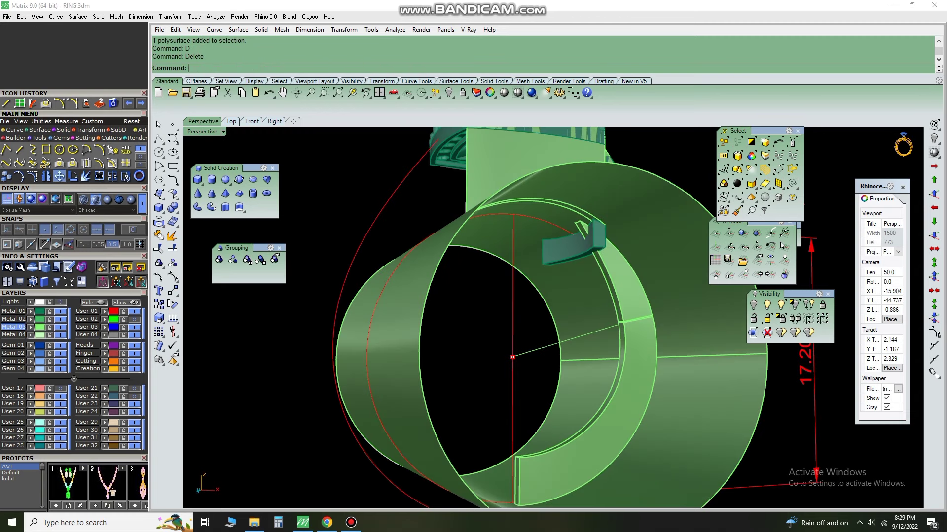
{"action": "left_click", "coordinate": [587, 235]}
{"action": "type", "text": "d"}
{"action": "key", "text": "Return"}
- Delete the finger cylinder and show the ring in wireframe
{"action": "right_click_drag", "start_coordinate": [551, 326], "coordinate": [493, 325]}
{"action": "left_click", "coordinate": [493, 346]}
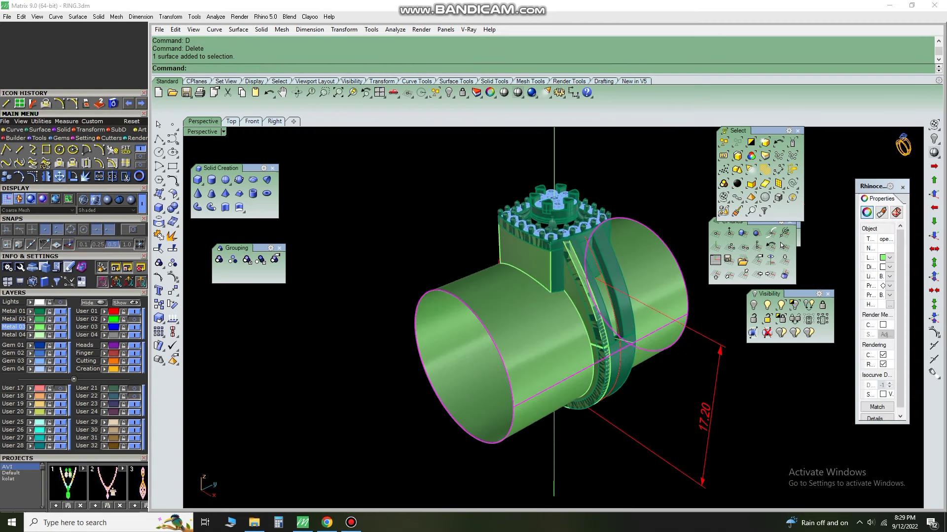
{"action": "key", "text": "Escape"}
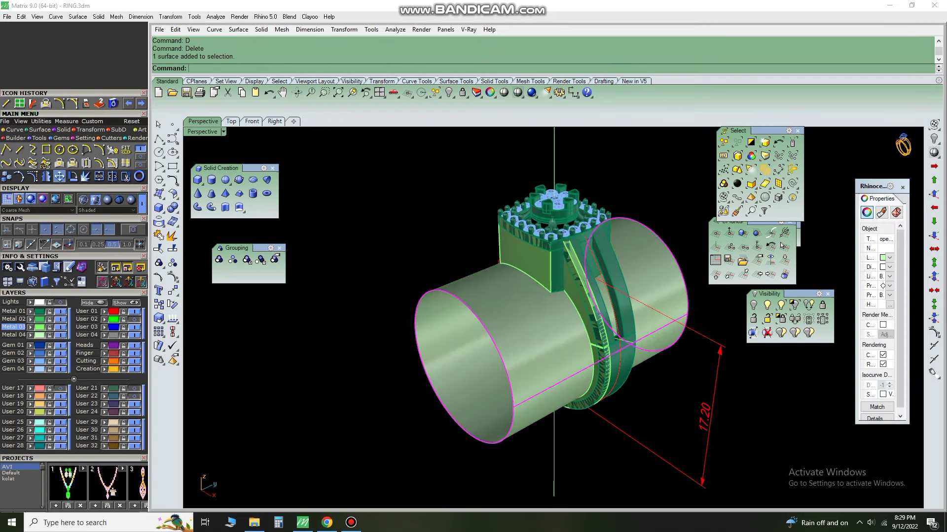
{"action": "mouse_move", "coordinate": [493, 345]}
{"action": "right_mouse_down"}
{"action": "mouse_move", "coordinate": [552, 326]}
{"action": "mouse_move", "coordinate": [523, 326]}
{"action": "right_mouse_up"}
{"action": "left_click", "coordinate": [434, 355]}
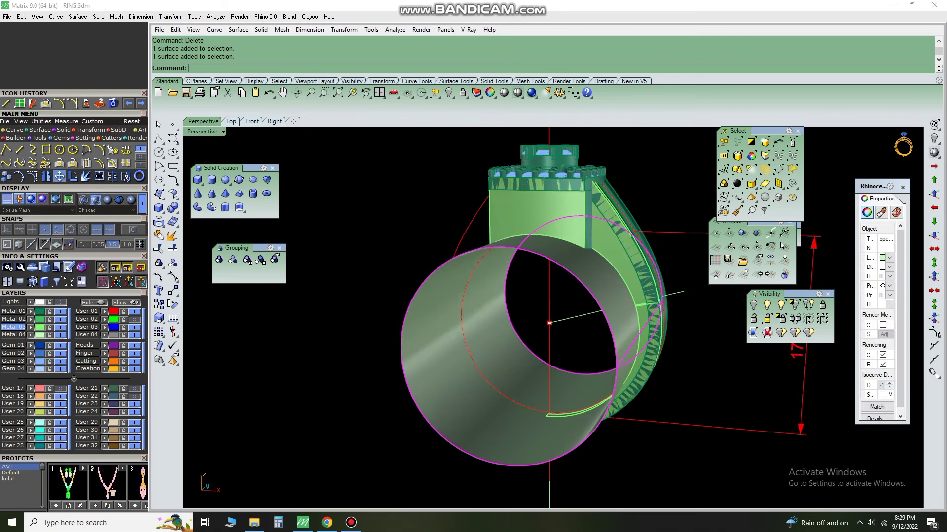
{"action": "key", "text": "Delete"}
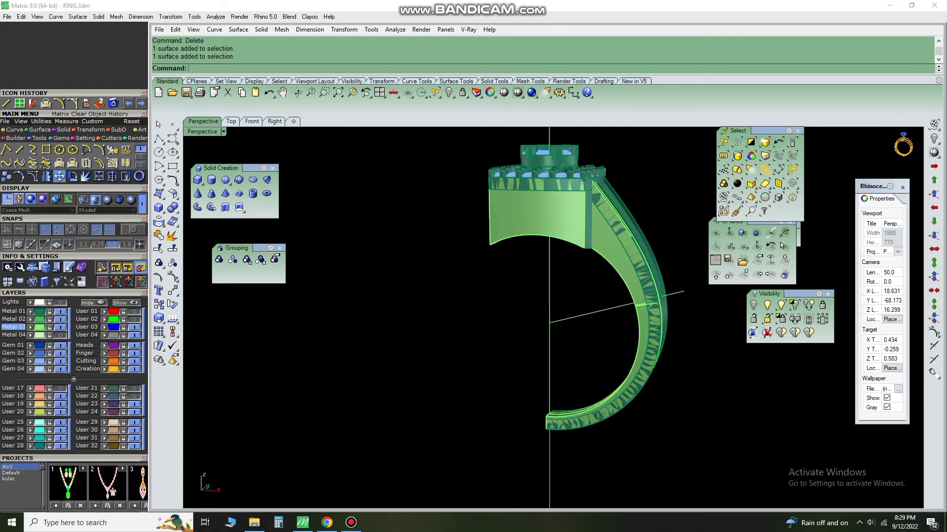
{"action": "key", "text": "ctrl+alt+w"}
- Extrude a cutter, split the shank with it, and delete the unwanted piece
{"action": "right_click_drag", "start_coordinate": [522, 326], "coordinate": [552, 315]}
{"action": "type", "text": "e"}
{"action": "key", "text": "Return"}
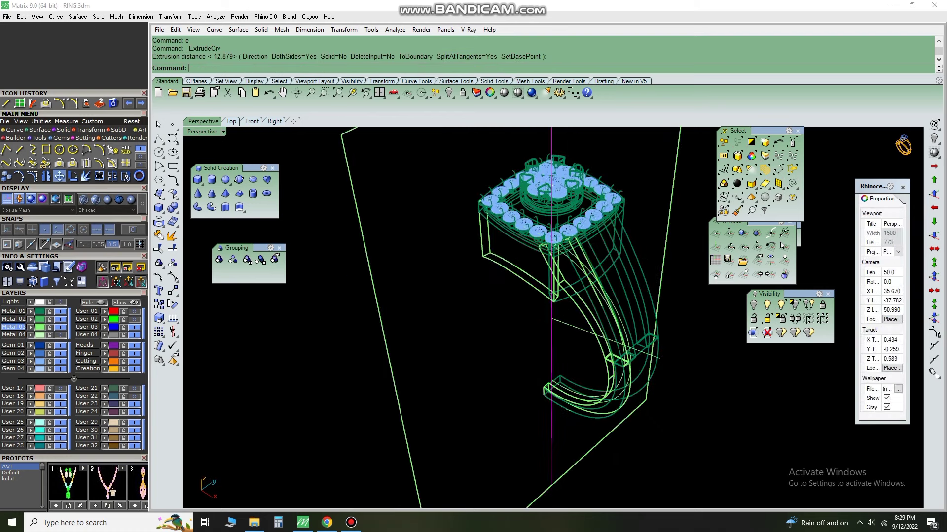
{"action": "left_click", "coordinate": [658, 358]}
{"action": "scroll", "coordinate": [659, 358], "scroll_direction": "down", "scroll_amount": 3}
{"action": "key", "text": "Return"}
{"action": "scroll", "coordinate": [695, 321], "scroll_direction": "up", "scroll_amount": 3}
{"action": "type", "text": "D"}
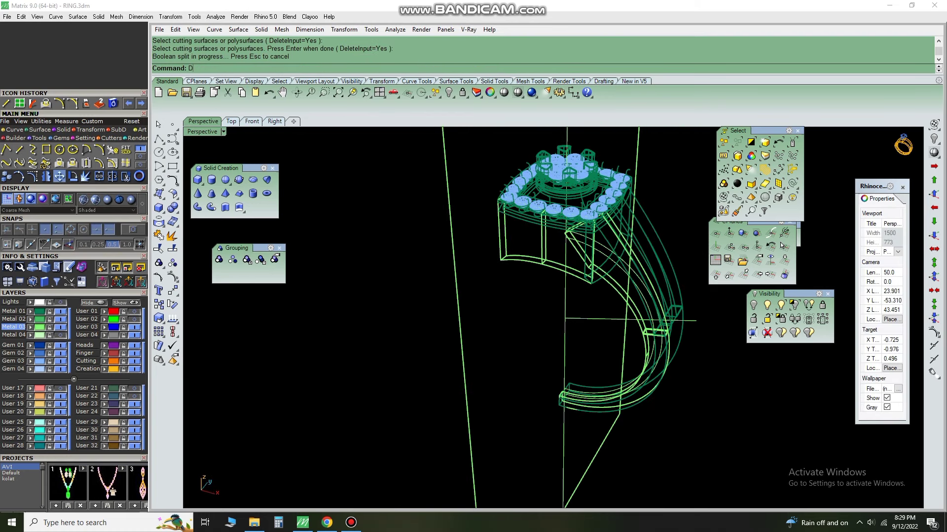
{"action": "key", "text": "Return"}
- Extend the cutting surface's edge so it reaches across the shank
{"action": "key", "text": "Down"}
{"action": "key", "text": "Down"}
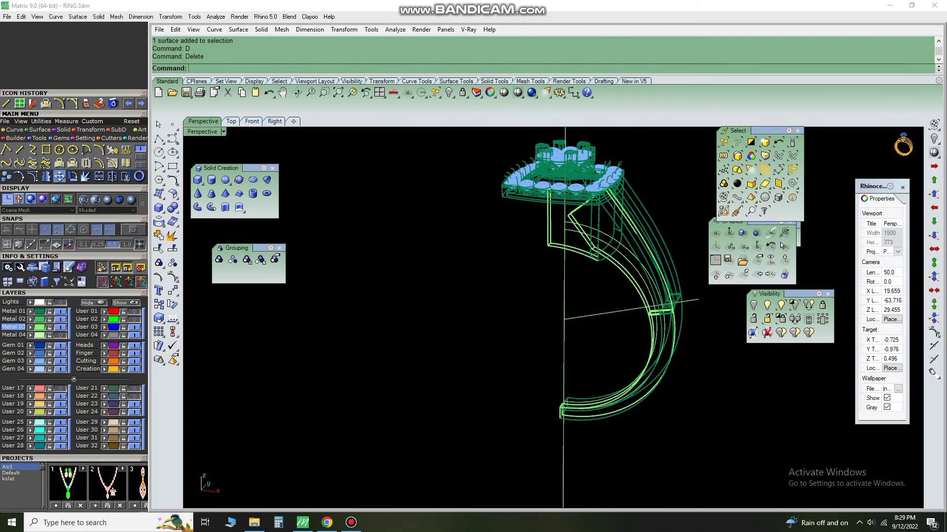
{"action": "key", "text": "Page_Up"}
{"action": "key", "text": "Page_Up"}
{"action": "key", "text": "Page_Up"}
{"action": "scroll", "coordinate": [664, 303], "scroll_direction": "down", "scroll_amount": 3}
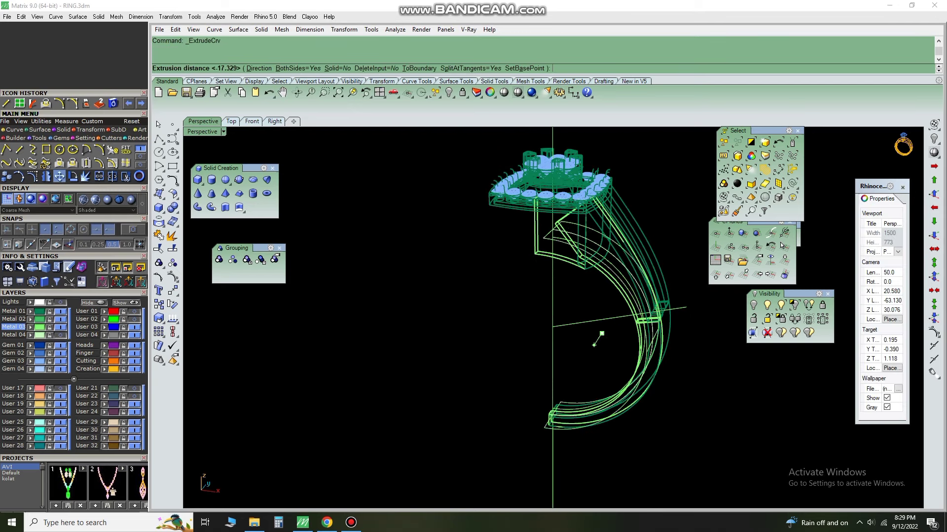
{"action": "left_click", "coordinate": [598, 332]}
{"action": "scroll", "coordinate": [598, 332], "scroll_direction": "up", "scroll_amount": 3}
{"action": "type", "text": "e"}
{"action": "key", "text": "Return"}
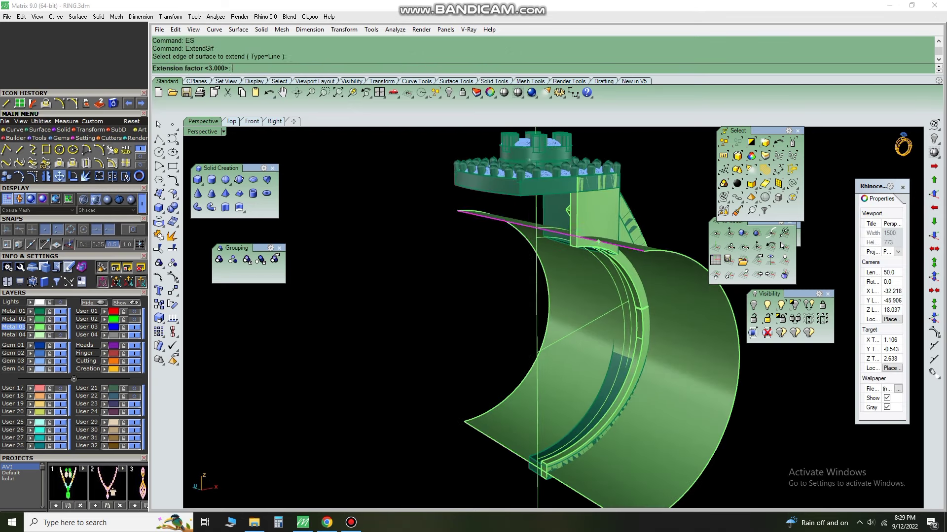
{"action": "key", "text": "Down"}
{"action": "key", "text": "Down"}
- Split two shank pieces with the curved surface and delete the crescent cutter
{"action": "key", "text": "Page_Up"}
{"action": "key", "text": "Page_Up"}
{"action": "key", "text": "Page_Down"}
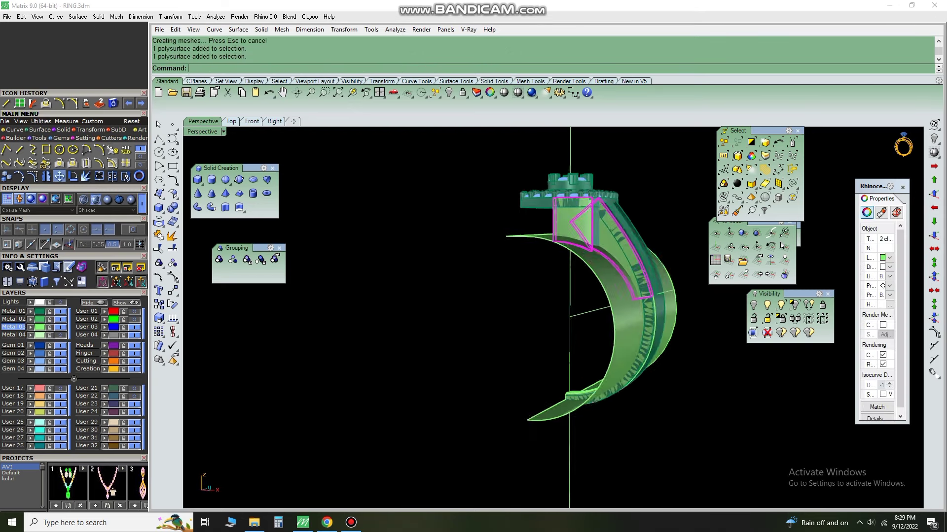
{"action": "key", "text": "Page_Up"}
{"action": "key", "text": "Page_Up"}
{"action": "key", "text": "Page_Down"}
{"action": "key", "text": "Page_Down"}
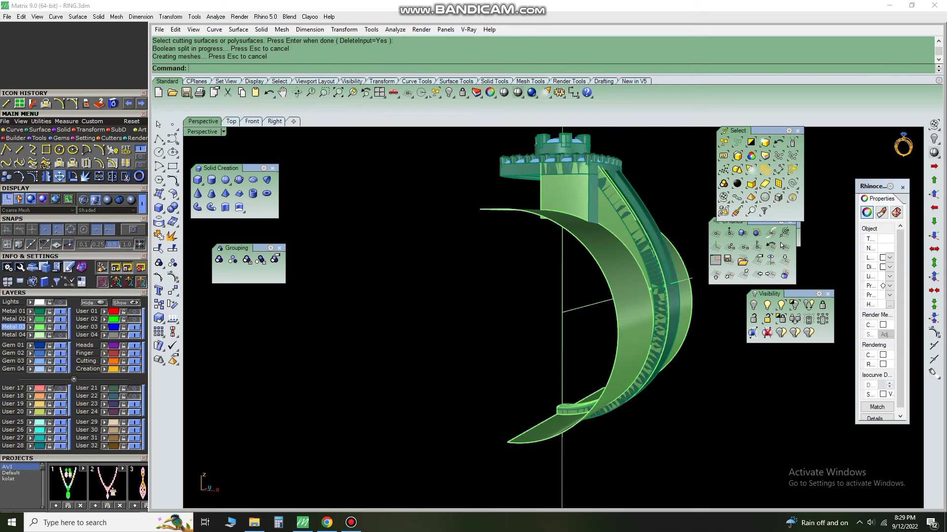
{"action": "key", "text": "Page_Up"}
{"action": "type", "text": "D"}
{"action": "key", "text": "Return"}
{"action": "type", "text": "D"}
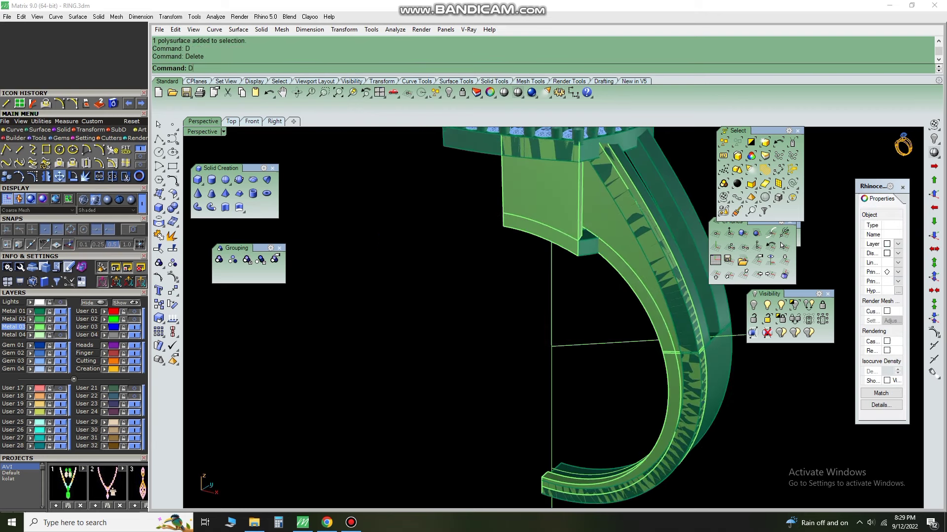
{"action": "key", "text": "Escape"}
- Inspect the shank from above, delete some construction curves, then undo it
{"action": "key", "text": "Left"}
{"action": "key", "text": "Left"}
{"action": "key", "text": "Left"}
{"action": "key", "text": "Left"}
{"action": "key", "text": "Left"}
{"action": "key", "text": "Left"}
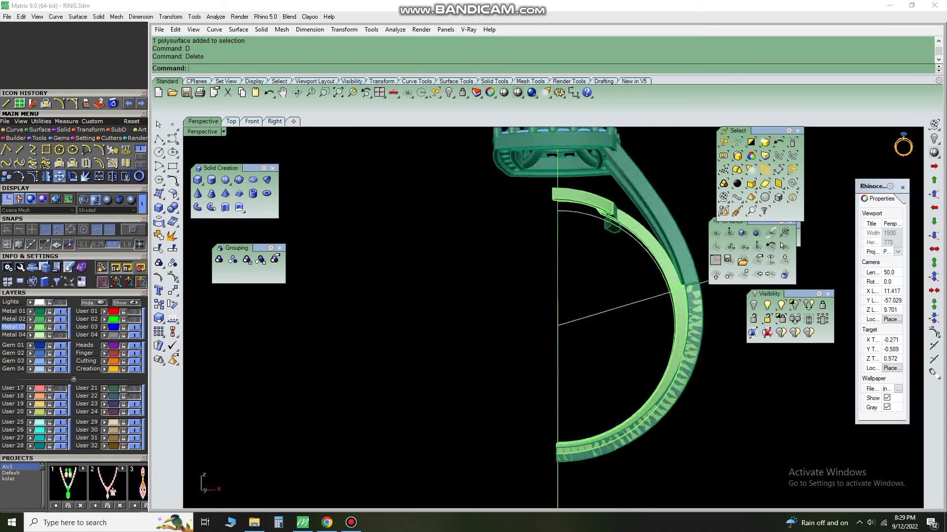
{"action": "key", "text": "Left"}
{"action": "key", "text": "Left"}
{"action": "key", "text": "Left"}
{"action": "key", "text": "Left"}
{"action": "key", "text": "Up"}
{"action": "key", "text": "Up"}
{"action": "key", "text": "Up"}
{"action": "key", "text": "Up"}
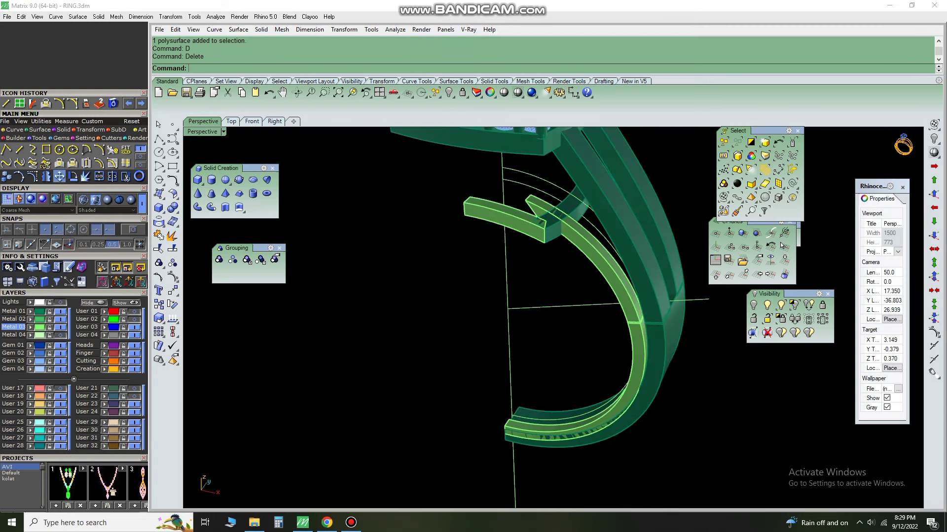
{"action": "key", "text": "Page_Down"}
{"action": "key", "text": "Page_Down"}
{"action": "key", "text": "Page_Down"}
{"action": "key", "text": "Page_Down"}
{"action": "key", "text": "Page_Down"}
{"action": "key", "text": "Page_Down"}
{"action": "key", "text": "Page_Down"}
{"action": "key", "text": "Page_Down"}
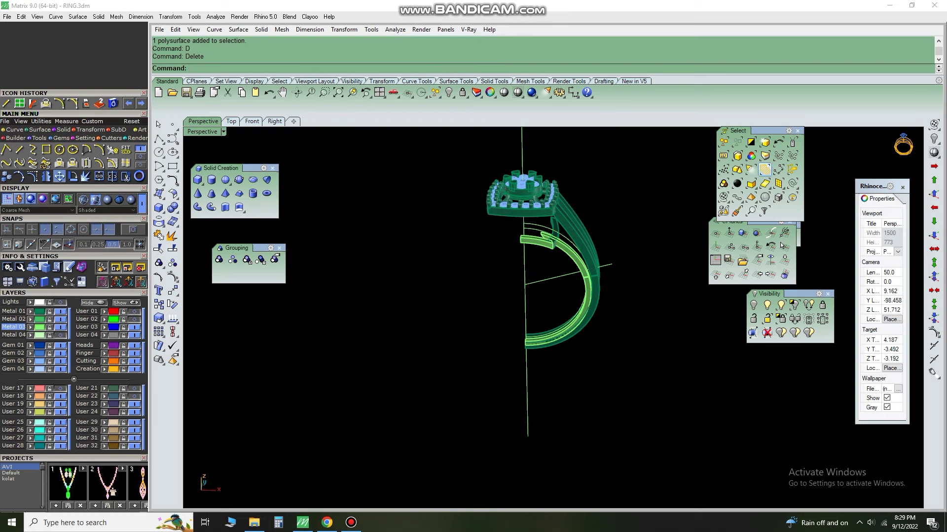
{"action": "key", "text": "Up"}
{"action": "key", "text": "Up"}
{"action": "key", "text": "Page_Up"}
{"action": "key", "text": "Page_Up"}
{"action": "key", "text": "Page_Up"}
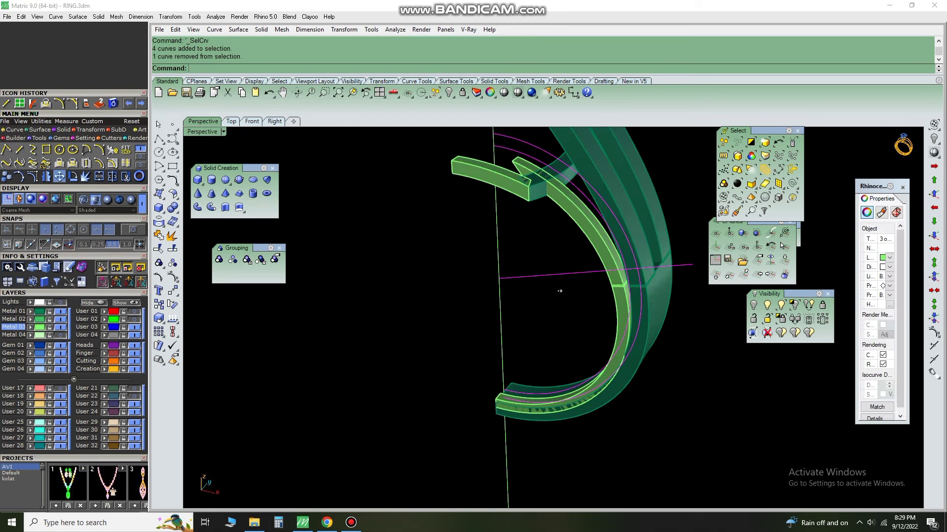
{"action": "key", "text": "Page_Up"}
{"action": "key", "text": "Page_Up"}
{"action": "key", "text": "ctrl+z"}
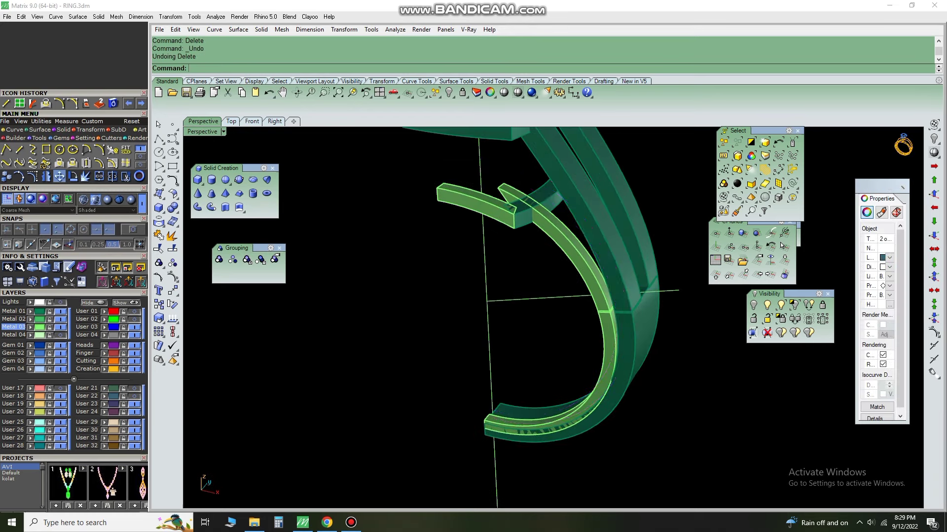
- Extrude a curve into a cutter and split the bar under the head
{"action": "key", "text": "Escape"}
{"action": "key", "text": "Down"}
{"action": "key", "text": "Down"}
{"action": "key", "text": "Return"}
{"action": "key", "text": "Page_Up"}
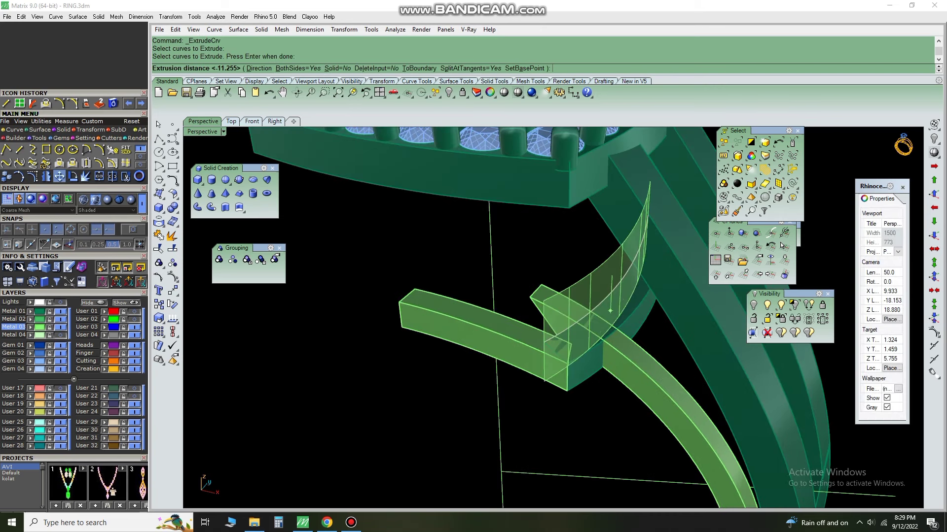
{"action": "key", "text": "Return"}
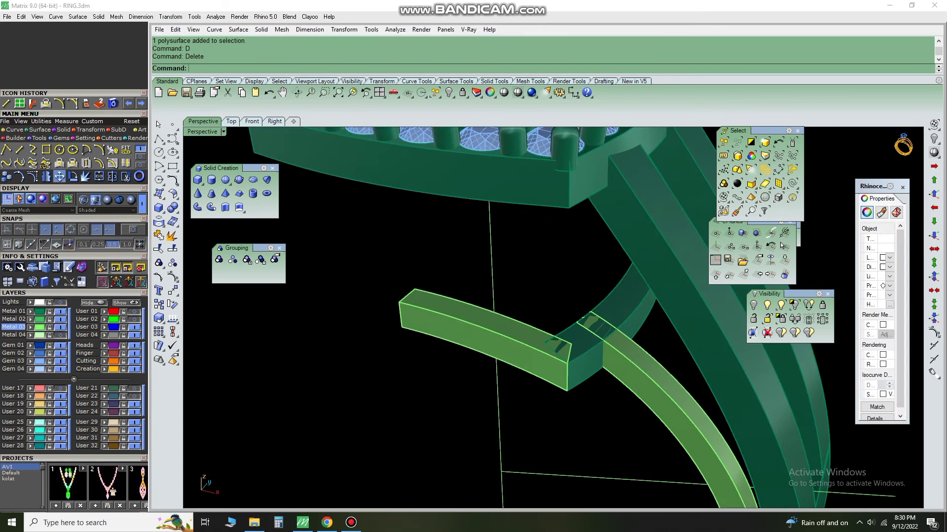
- Extrude another cutter to trim the side bar at the shank and delete it
{"action": "left_click", "coordinate": [693, 416]}
{"action": "key", "text": "Return"}
{"action": "key", "text": "Return"}
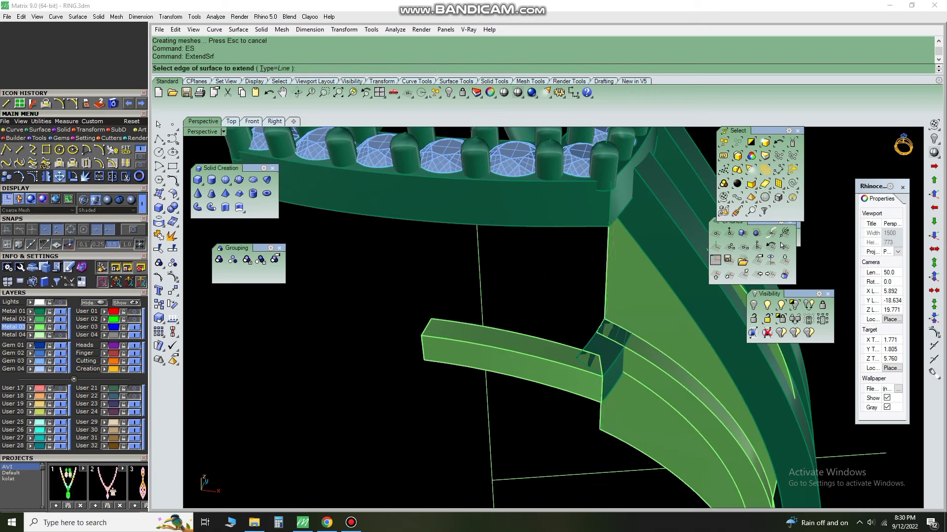
{"action": "left_click", "coordinate": [605, 349]}
{"action": "left_click", "coordinate": [636, 369]}
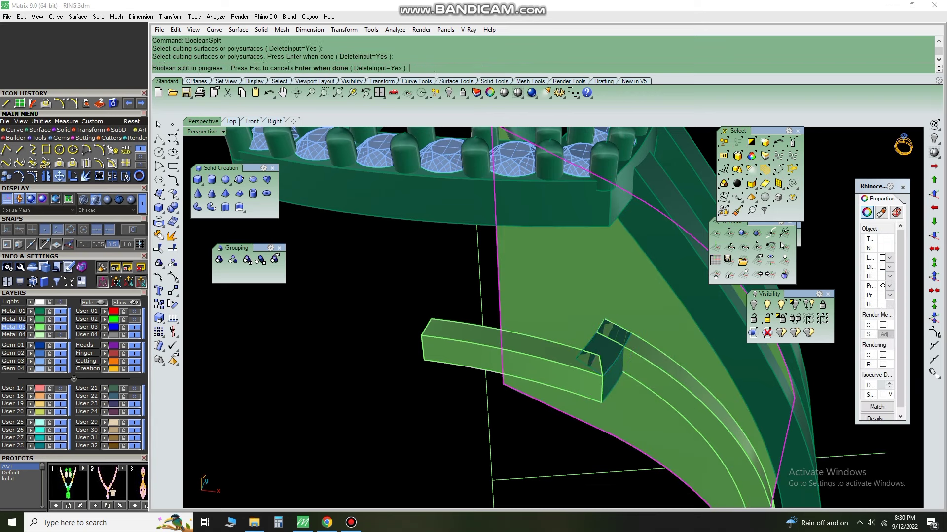
{"action": "type", "text": "d"}
{"action": "key", "text": "Return"}
{"action": "scroll", "coordinate": [552, 315], "scroll_direction": "down", "scroll_amount": 3}
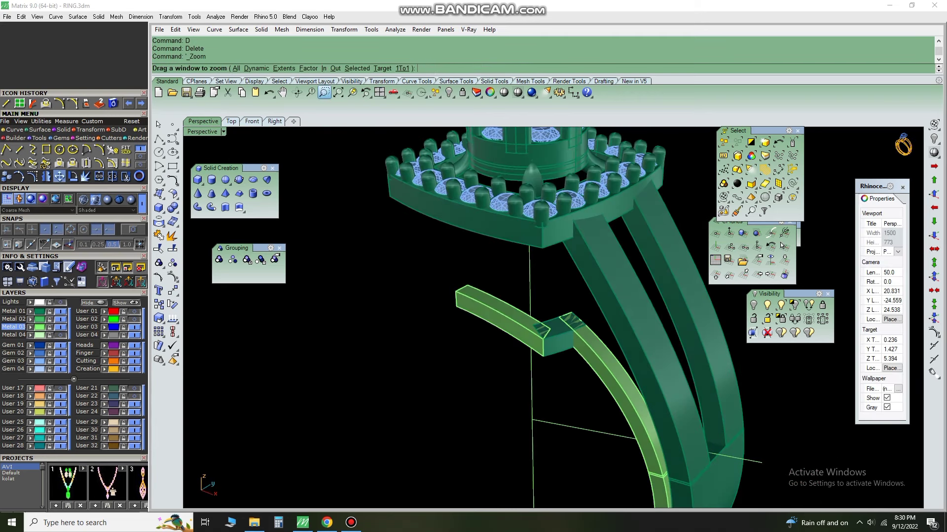
- Zoom onto the shank joint and group the inner branch pieces with G
{"action": "left_click_drag", "start_coordinate": [350, 222], "coordinate": [784, 446]}
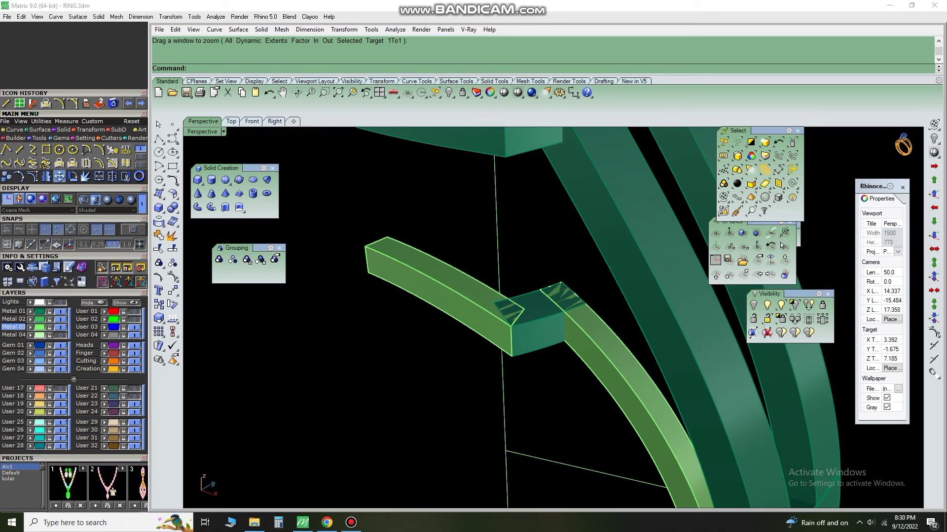
{"action": "key", "text": "Home"}
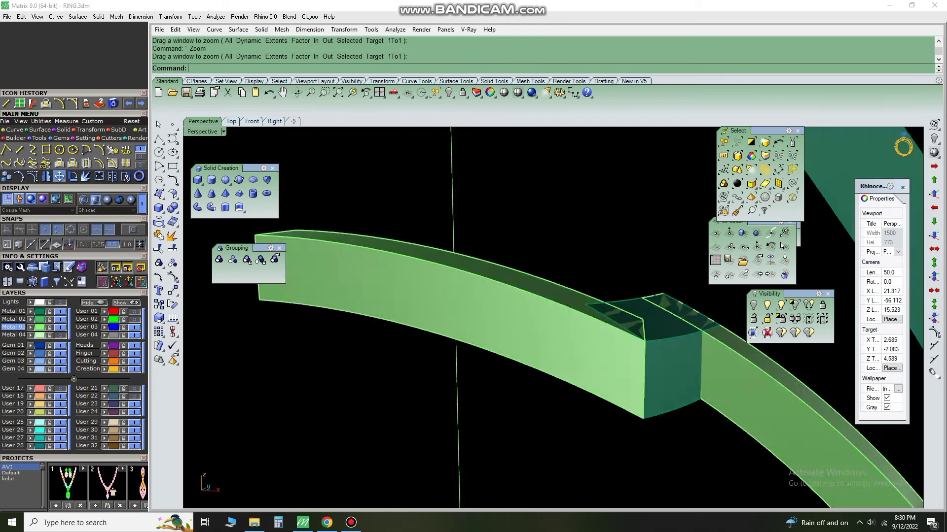
{"action": "left_click_drag", "start_coordinate": [613, 253], "coordinate": [670, 312]}
{"action": "key", "text": "Home"}
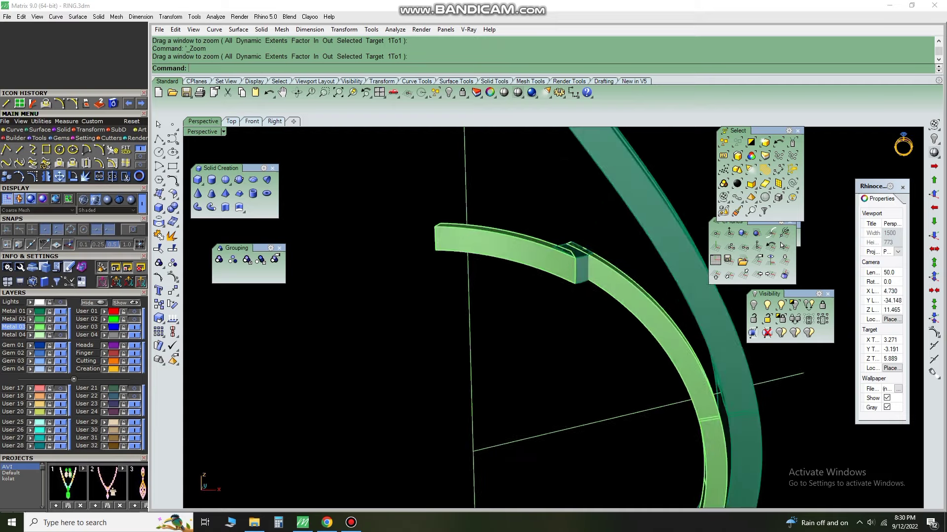
{"action": "key", "text": "Home"}
{"action": "left_click_drag", "start_coordinate": [534, 241], "coordinate": [610, 306]}
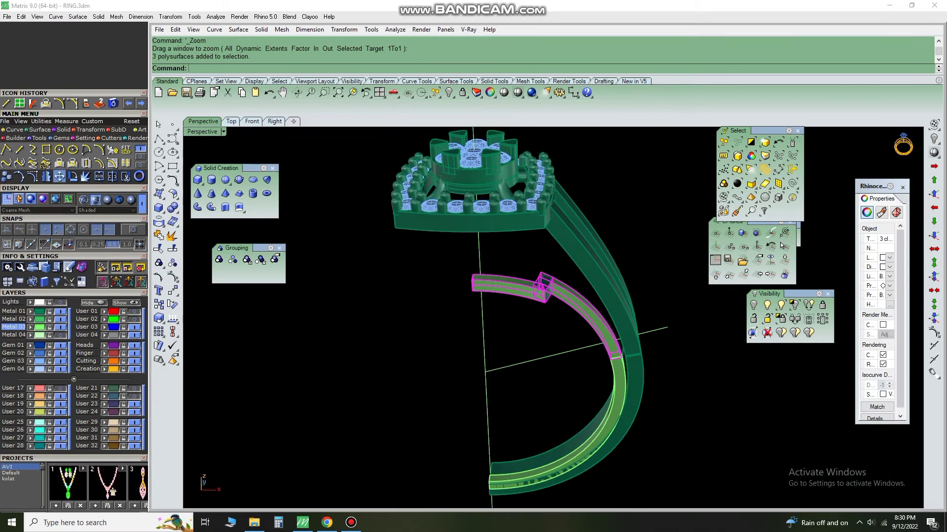
{"action": "type", "text": "G"}
{"action": "key", "text": "Return"}
{"action": "key", "text": "Home"}
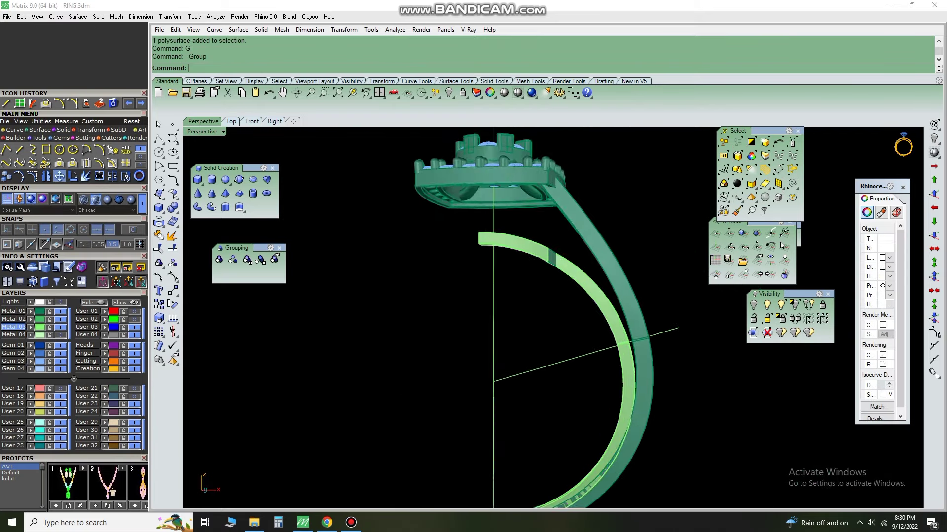
- Switch to a shaded Front view along the shank and start ExtractSrf
{"action": "key", "text": "ctrl+Tab"}
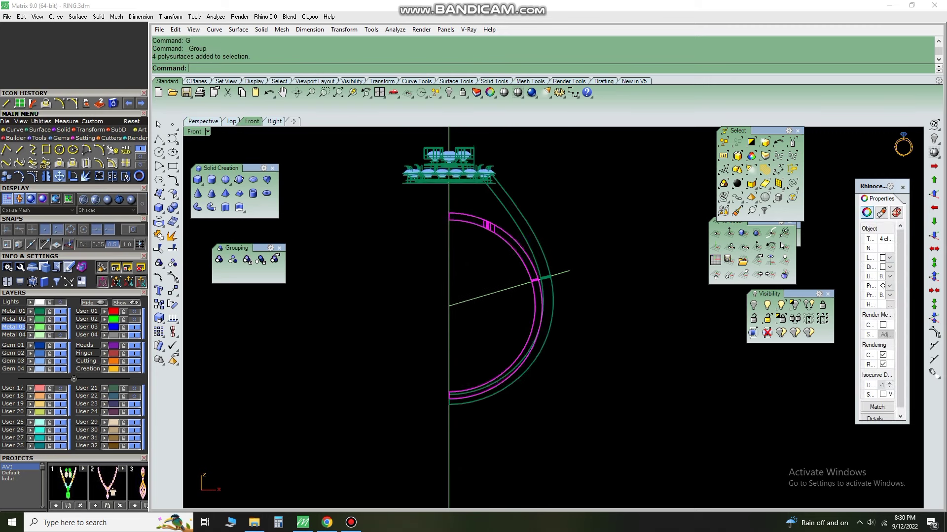
{"action": "left_click", "coordinate": [95, 199]}
{"action": "scroll", "coordinate": [538, 351], "scroll_direction": "up", "scroll_amount": 3}
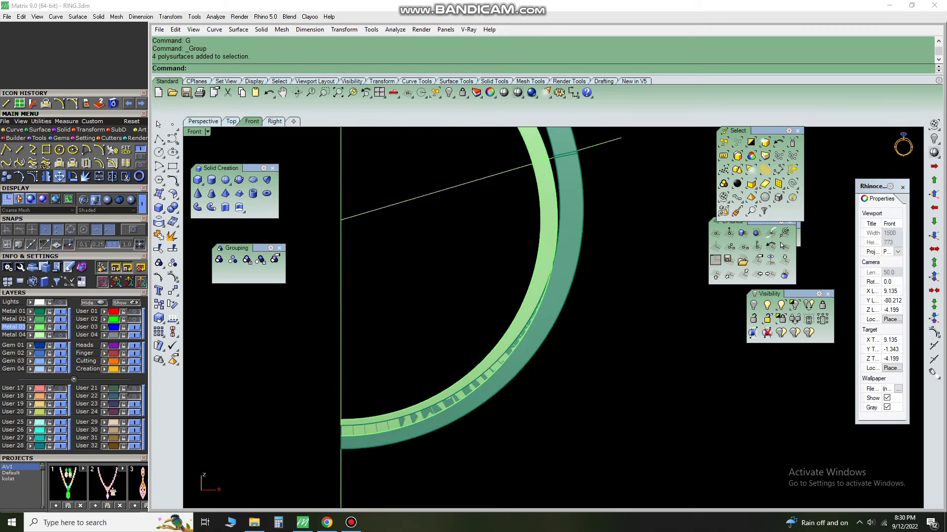
{"action": "scroll", "coordinate": [537, 351], "scroll_direction": "up", "scroll_amount": 2}
{"action": "mouse_move", "coordinate": [493, 246]}
{"action": "right_mouse_down"}
{"action": "mouse_move", "coordinate": [521, 386]}
{"action": "mouse_move", "coordinate": [569, 427]}
{"action": "right_mouse_up"}
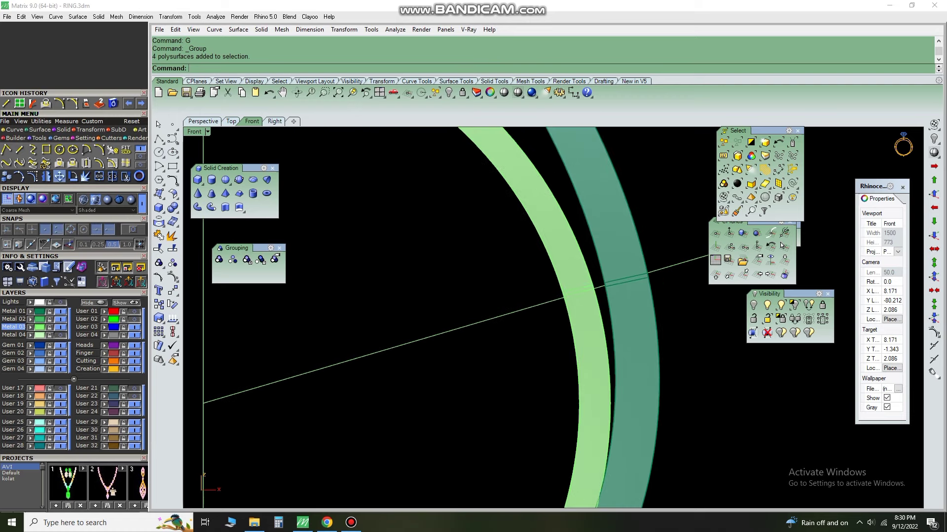
{"action": "left_click", "coordinate": [203, 121]}
{"action": "type", "text": "EX"}
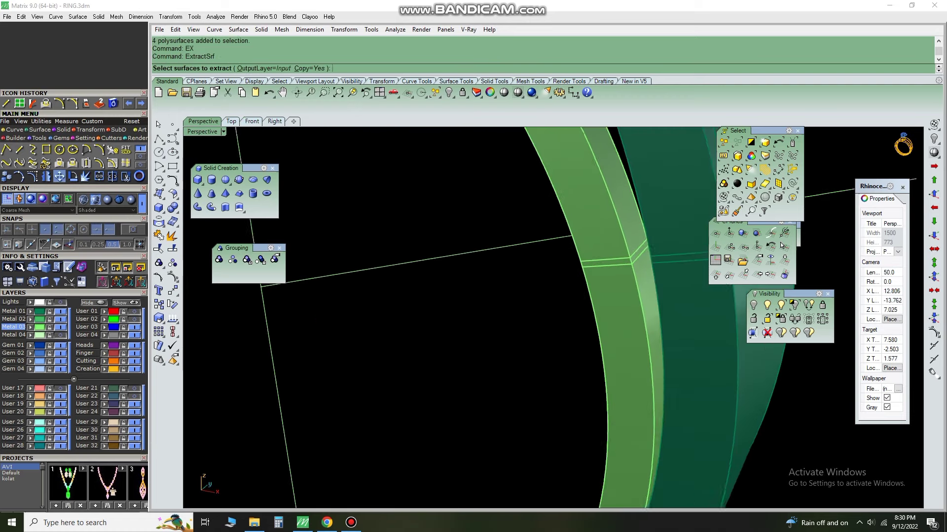
- Extract the branch face, lock everything else, and offset it into a solid strip
{"action": "left_click", "coordinate": [623, 345]}
{"action": "key", "text": "Return"}
{"action": "left_click", "coordinate": [794, 319]}
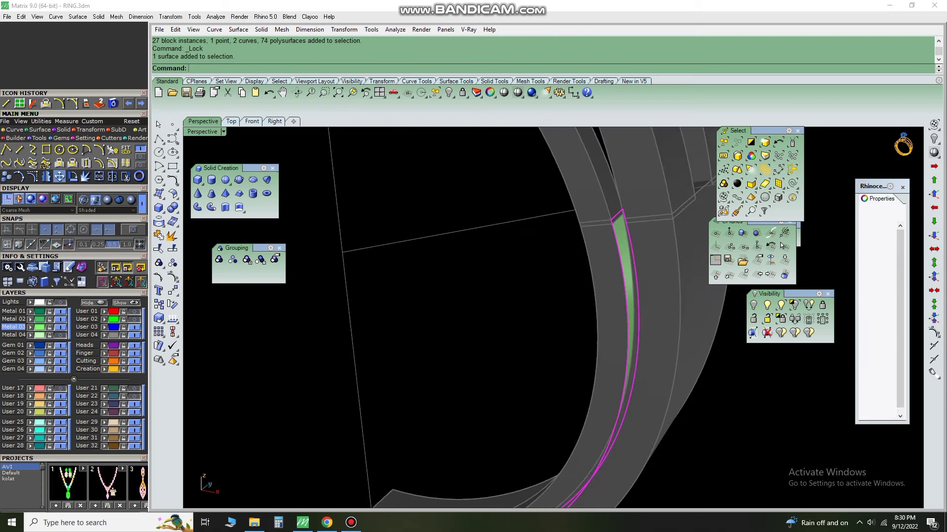
{"action": "type", "text": "OF"}
{"action": "key", "text": "Return"}
{"action": "key", "text": "ctrl+z"}
{"action": "type", "text": "of"}
{"action": "key", "text": "Return"}
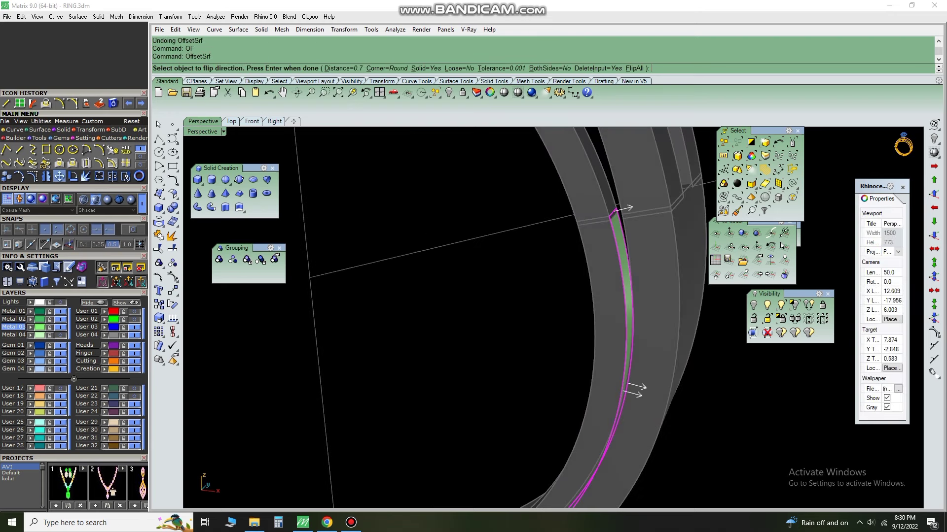
{"action": "key", "text": "Return"}
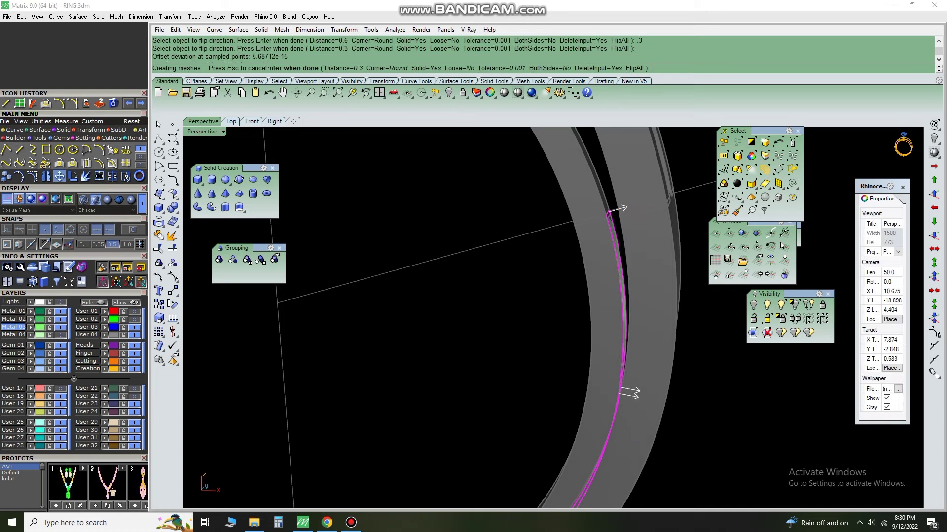
{"action": "key", "text": "Return"}
- Draw a line in Front view and rotate it across the band
{"action": "key", "text": "ctrl+F3"}
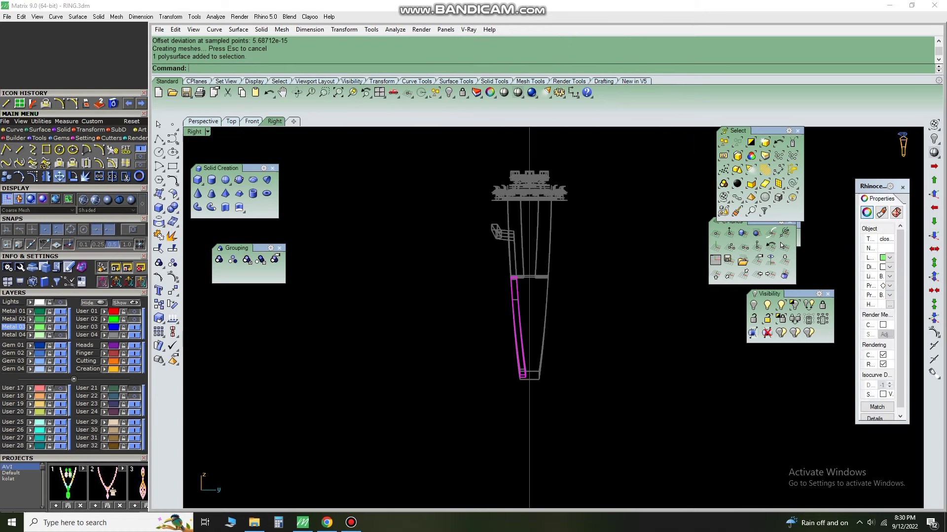
{"action": "key", "text": "ctrl+F2"}
{"action": "scroll", "coordinate": [575, 283], "scroll_direction": "up", "scroll_amount": 5}
{"action": "scroll", "coordinate": [576, 283], "scroll_direction": "up", "scroll_amount": 3}
{"action": "type", "text": "LI"}
{"action": "key", "text": "Return"}
{"action": "scroll", "coordinate": [576, 282], "scroll_direction": "up", "scroll_amount": 3}
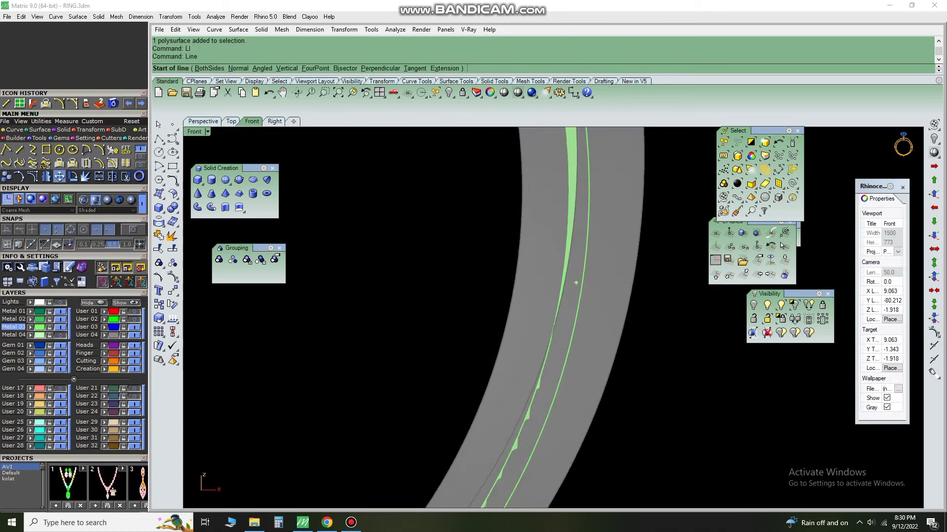
{"action": "type", "text": "r"}
{"action": "key", "text": "Return"}
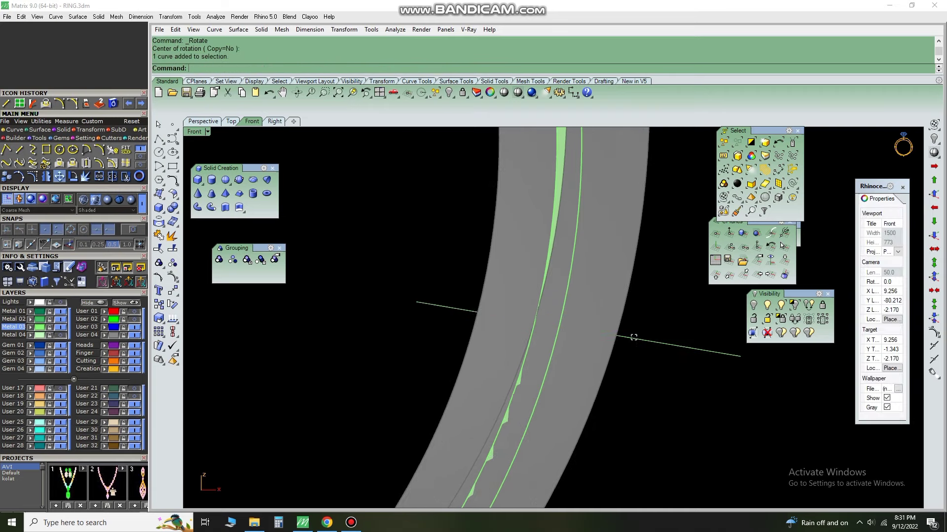
{"action": "type", "text": "eE"}
{"action": "key", "text": "Return"}
- Extrude the line into a cutting plane, BooleanSplit the strip, and delete the offcut and plane
{"action": "type", "text": "e"}
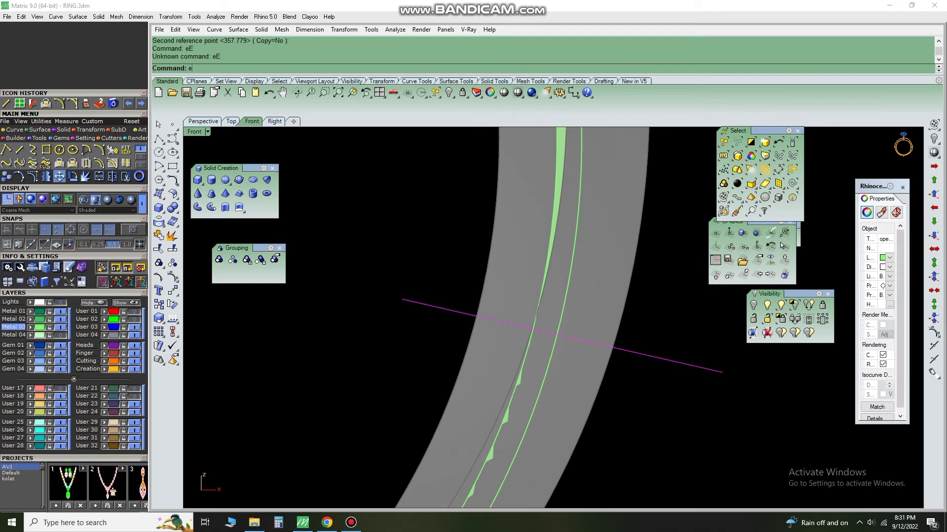
{"action": "type", "text": "E"}
{"action": "key", "text": "Return"}
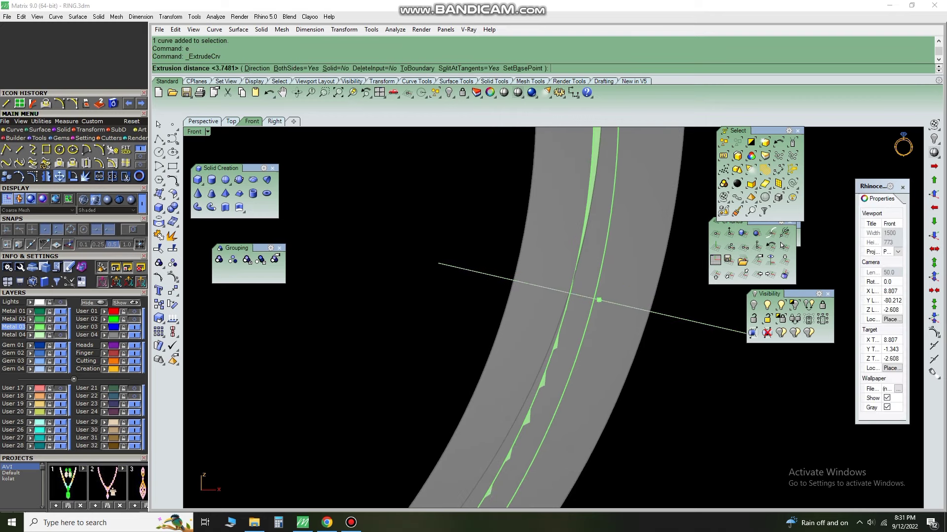
{"action": "key", "text": "Return"}
{"action": "type", "text": "BooleanSplit"}
{"action": "key", "text": "Return"}
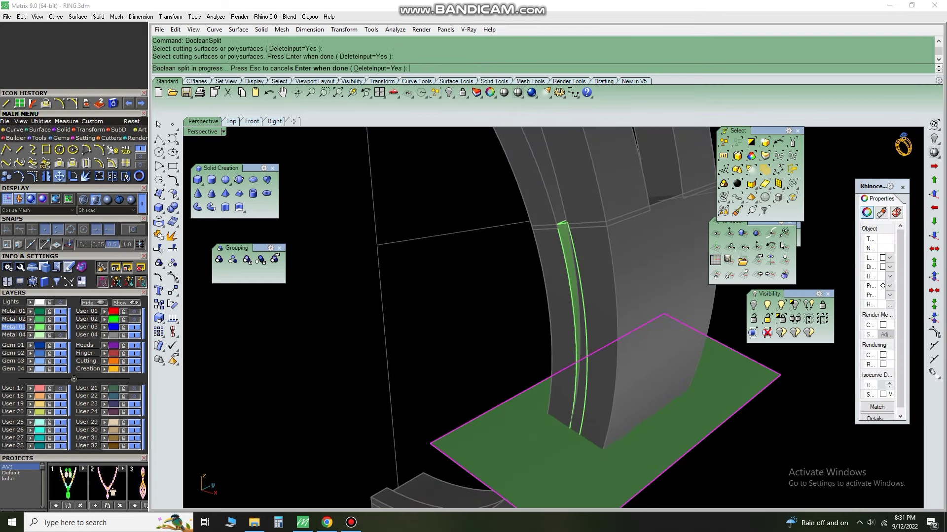
{"action": "key", "text": "Return"}
{"action": "type", "text": "D"}
{"action": "key", "text": "Return"}
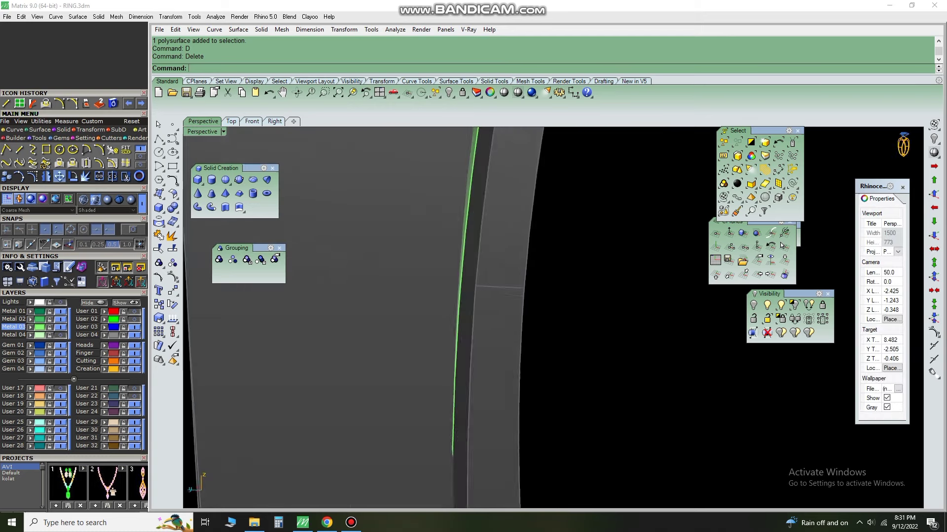
{"action": "scroll", "coordinate": [553, 318], "scroll_direction": "down", "scroll_amount": 5}
- Select the trimmed strip and try stretching it lengthwise with 1D scale
{"action": "left_click", "coordinate": [624, 370]}
{"action": "right_click_drag", "start_coordinate": [623, 369], "coordinate": [543, 345]}
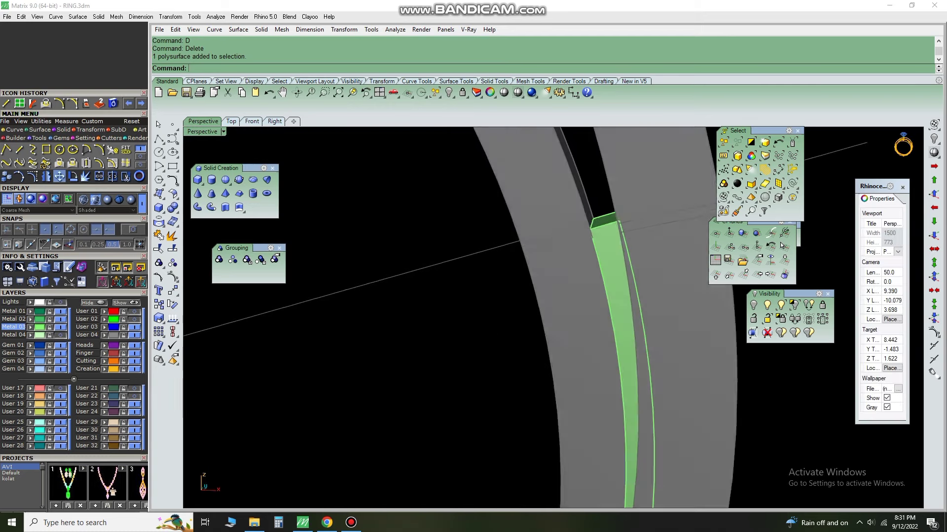
{"action": "type", "text": "1D"}
{"action": "key", "text": "Return"}
{"action": "scroll", "coordinate": [596, 232], "scroll_direction": "up", "scroll_amount": 3}
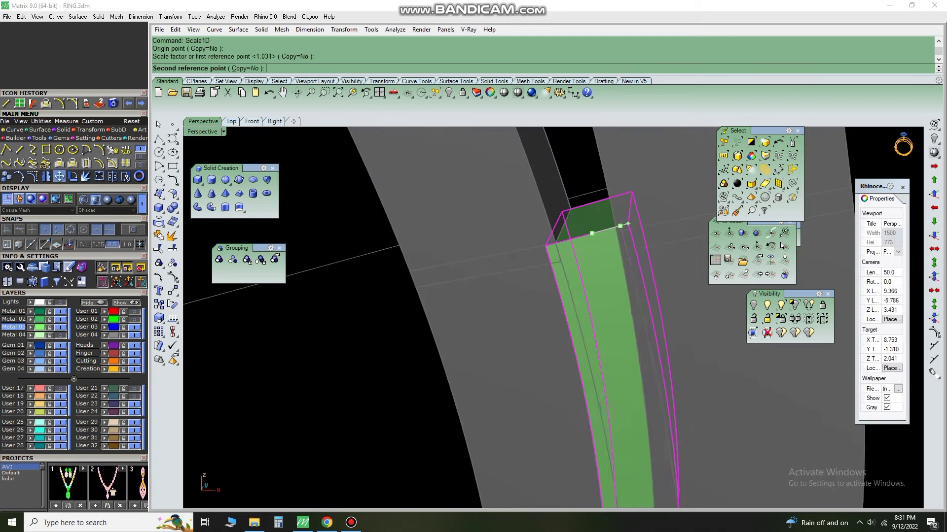
{"action": "key", "text": "Escape"}
{"action": "scroll", "coordinate": [551, 244], "scroll_direction": "down", "scroll_amount": 5}
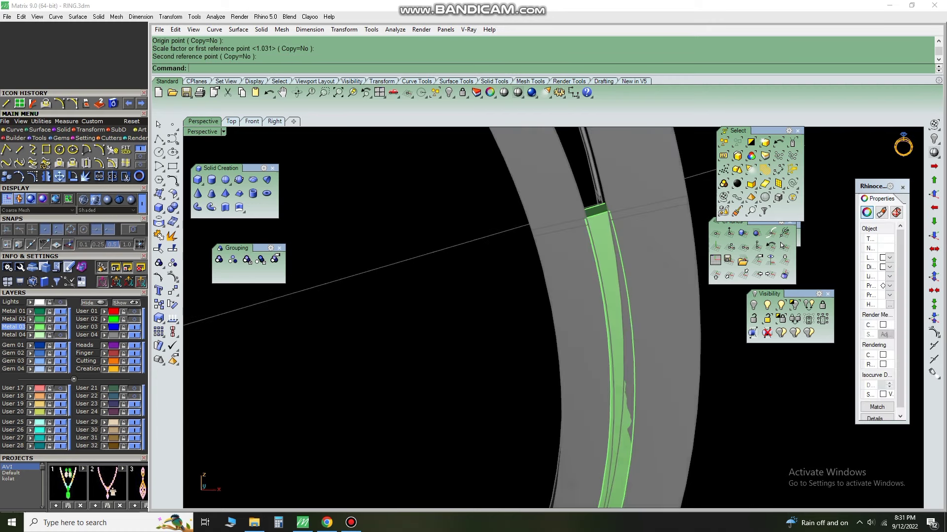
{"action": "scroll", "coordinate": [551, 244], "scroll_direction": "down", "scroll_amount": 3}
{"action": "right_click_drag", "start_coordinate": [551, 244], "coordinate": [493, 306]}
- Group the new strip with the inner branch and cancel the stray Mirror command
{"action": "right_click", "coordinate": [463, 92]}
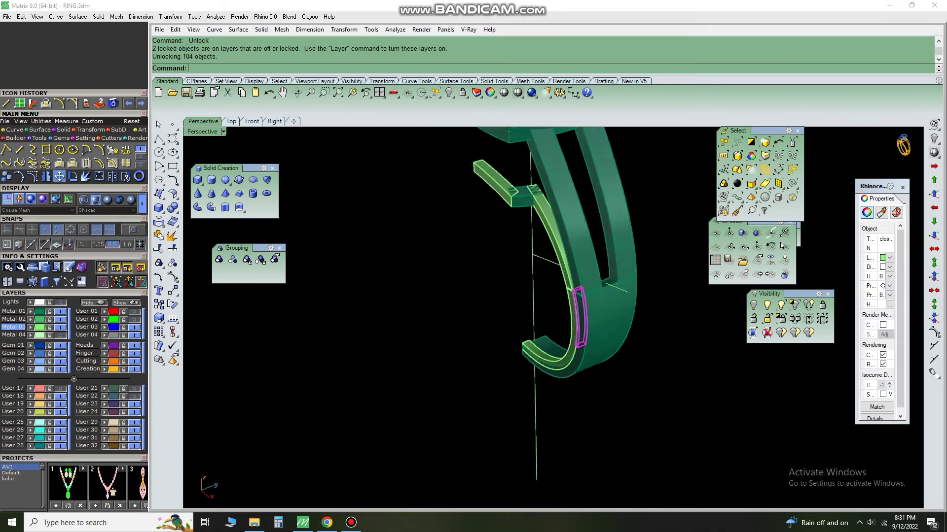
{"action": "type", "text": "G"}
{"action": "right_click_drag", "start_coordinate": [523, 276], "coordinate": [552, 295]}
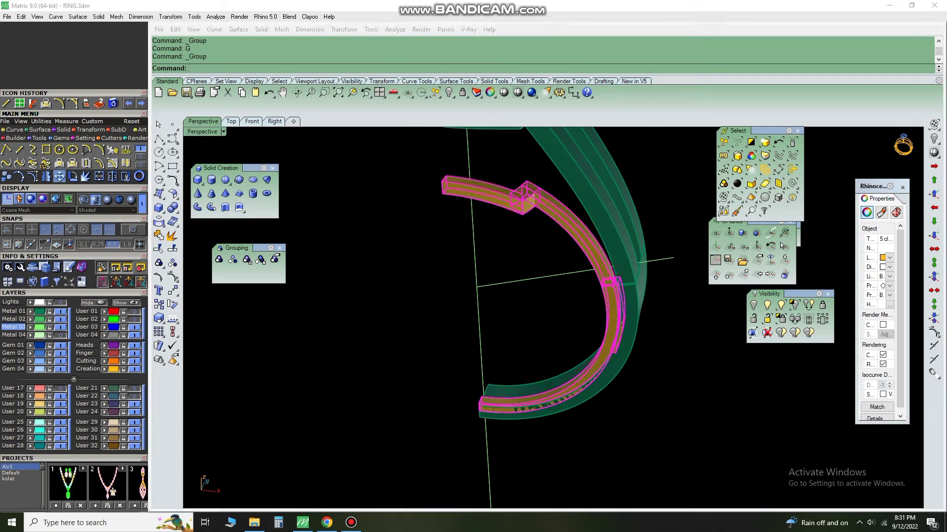
{"action": "key", "text": "Escape"}
- Select all of the ring's objects and lock them
{"action": "right_click_drag", "start_coordinate": [477, 221], "coordinate": [513, 232]}
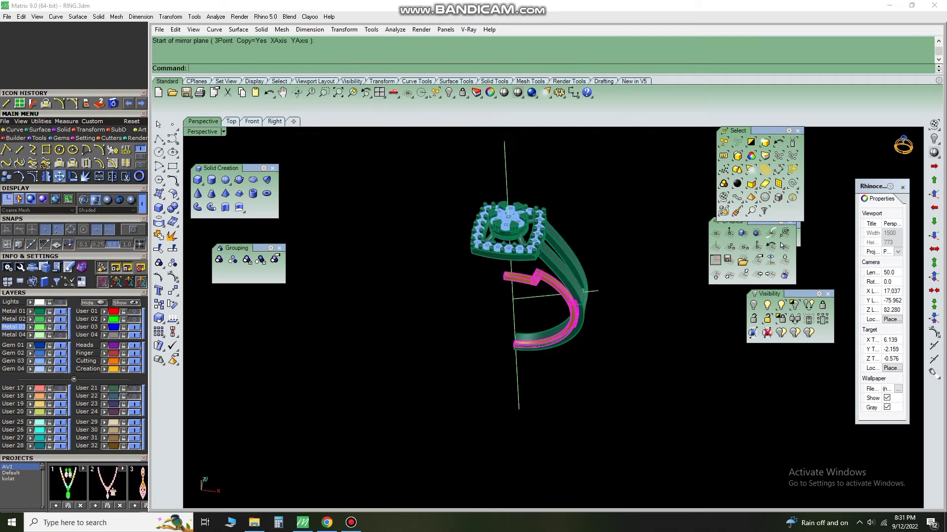
{"action": "key", "text": "ctrl+a"}
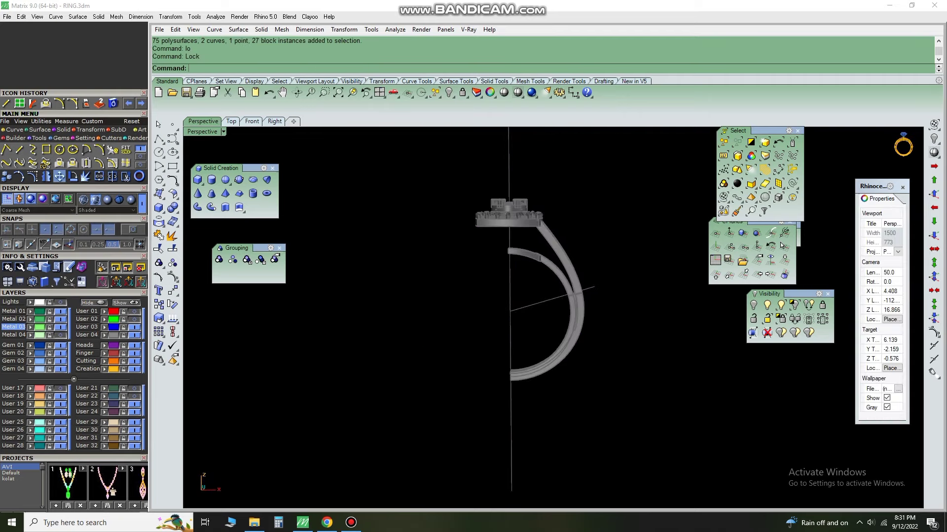
{"action": "scroll", "coordinate": [477, 215], "scroll_direction": "up", "scroll_amount": 2}
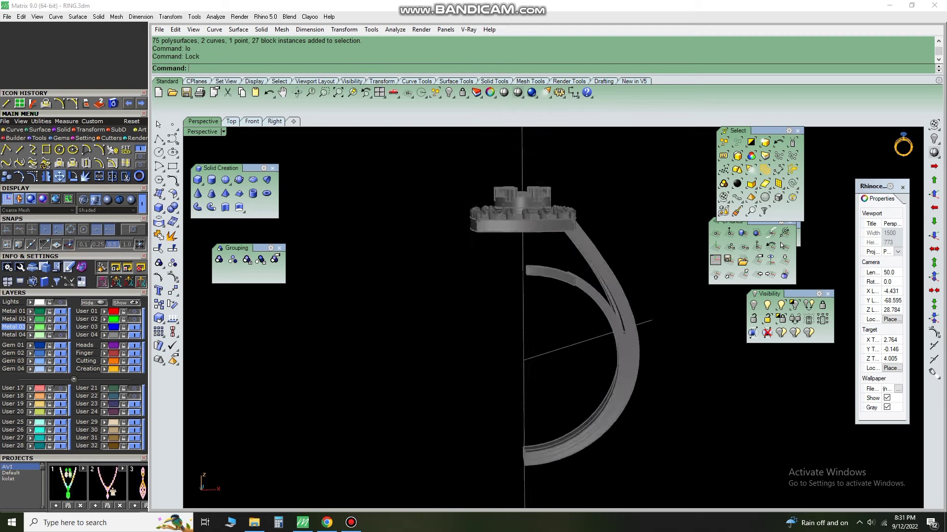
{"action": "scroll", "coordinate": [507, 281], "scroll_direction": "up", "scroll_amount": 3}
- Measure the band end's thickness with Distance (DI)
{"action": "left_click", "coordinate": [499, 276]}
{"action": "left_click", "coordinate": [500, 291]}
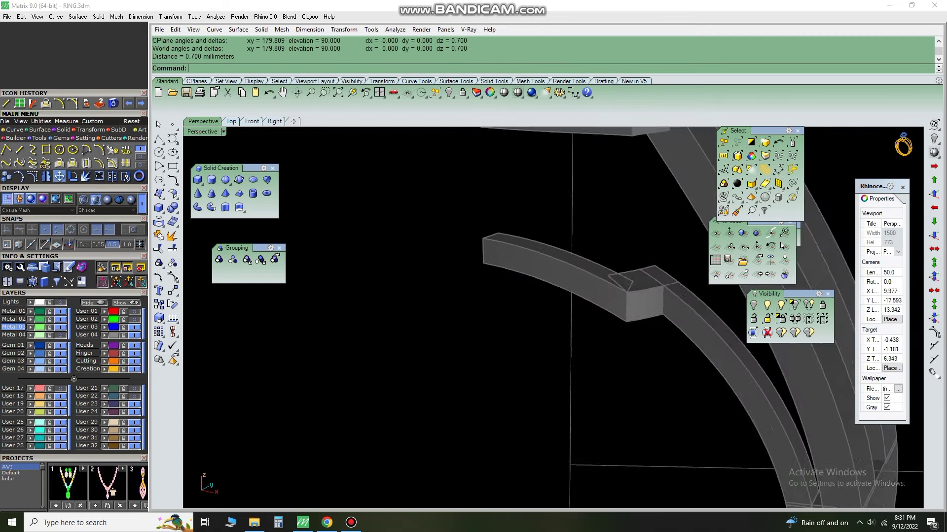
{"action": "type", "text": "DI"}
{"action": "key", "text": "Return"}
{"action": "scroll", "coordinate": [590, 273], "scroll_direction": "up", "scroll_amount": 2}
{"action": "left_click", "coordinate": [589, 332]}
{"action": "scroll", "coordinate": [589, 331], "scroll_direction": "down", "scroll_amount": 5}
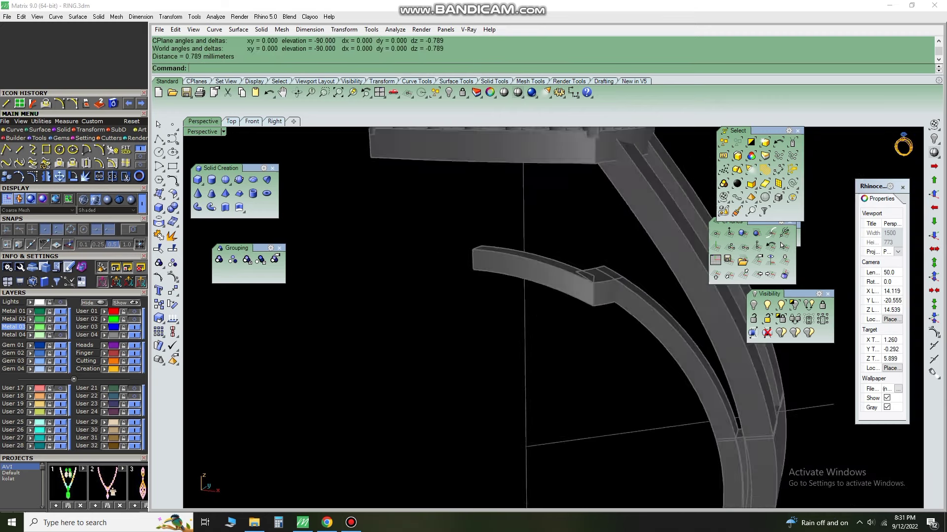
{"action": "scroll", "coordinate": [586, 237], "scroll_direction": "up", "scroll_amount": 3}
- Re-measure the band end from top to bottom edge, reading 0.700 mm
{"action": "key", "text": "Return"}
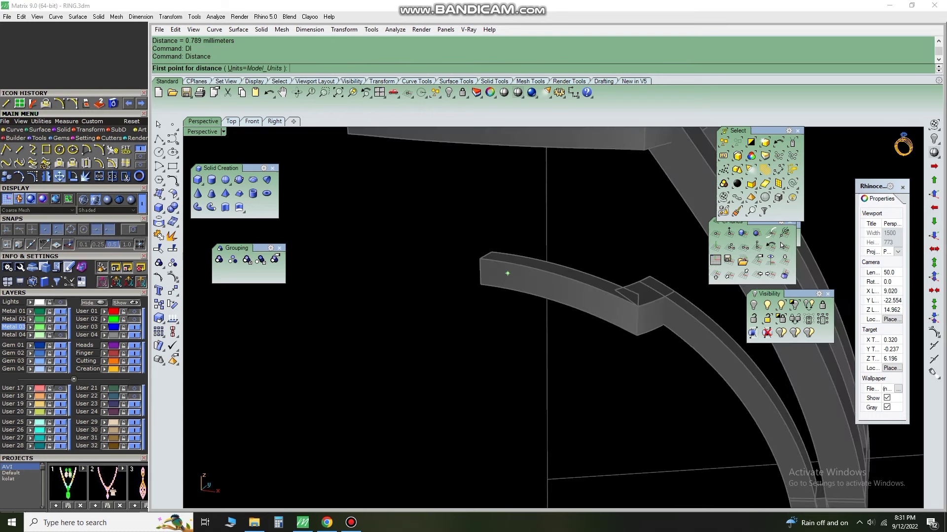
{"action": "left_click", "coordinate": [486, 261]}
{"action": "left_click", "coordinate": [485, 285]}
{"action": "scroll", "coordinate": [486, 285], "scroll_direction": "down", "scroll_amount": 4}
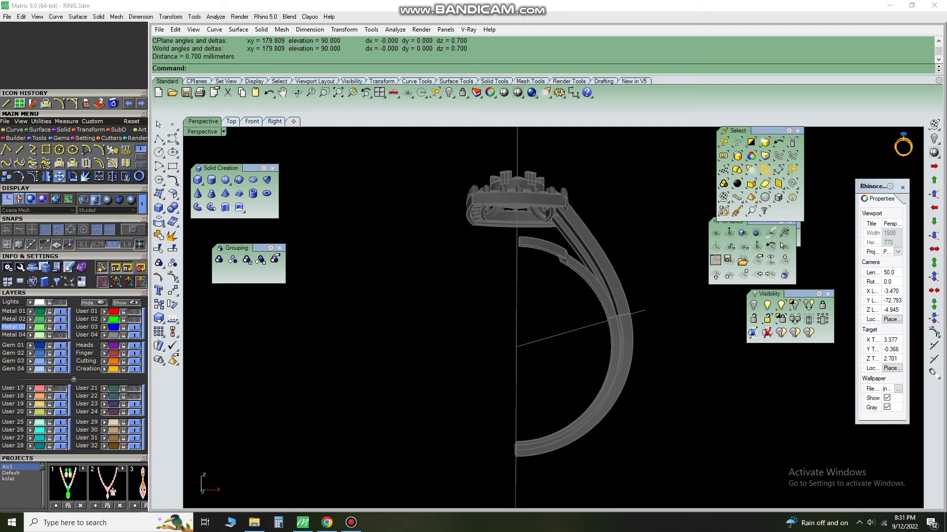
{"action": "right_click_drag", "start_coordinate": [486, 285], "coordinate": [498, 281]}
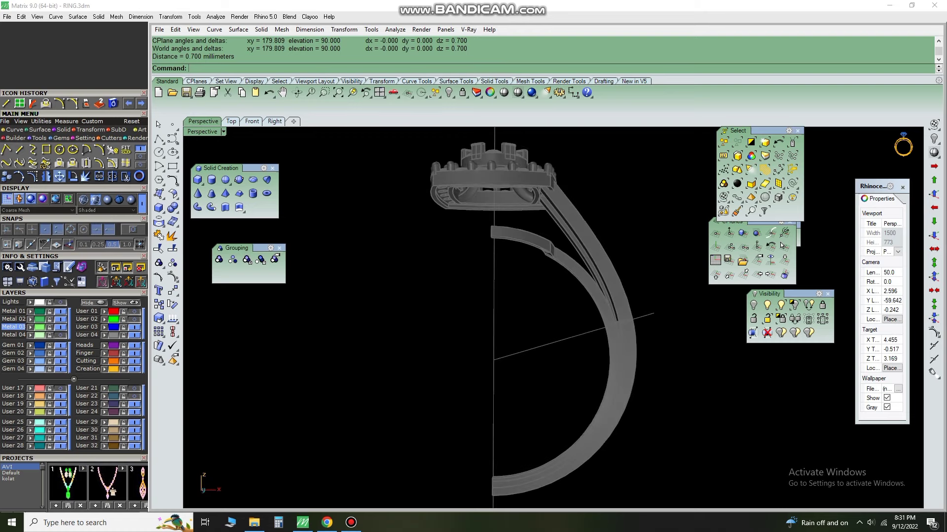
{"action": "right_click_drag", "start_coordinate": [498, 281], "coordinate": [516, 271]}
{"action": "scroll", "coordinate": [542, 315], "scroll_direction": "up", "scroll_amount": 2}
{"action": "scroll", "coordinate": [542, 315], "scroll_direction": "down", "scroll_amount": 2}
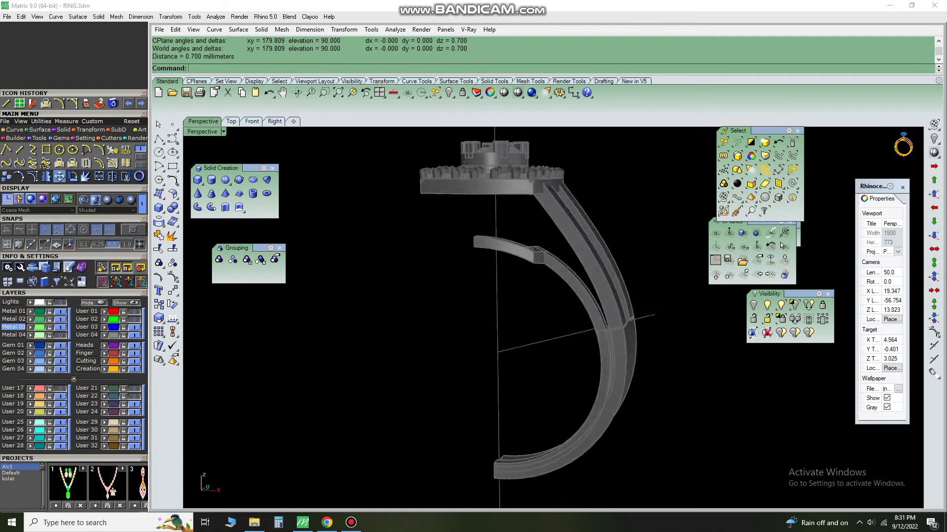
{"action": "key", "text": "ctrl+F2"}
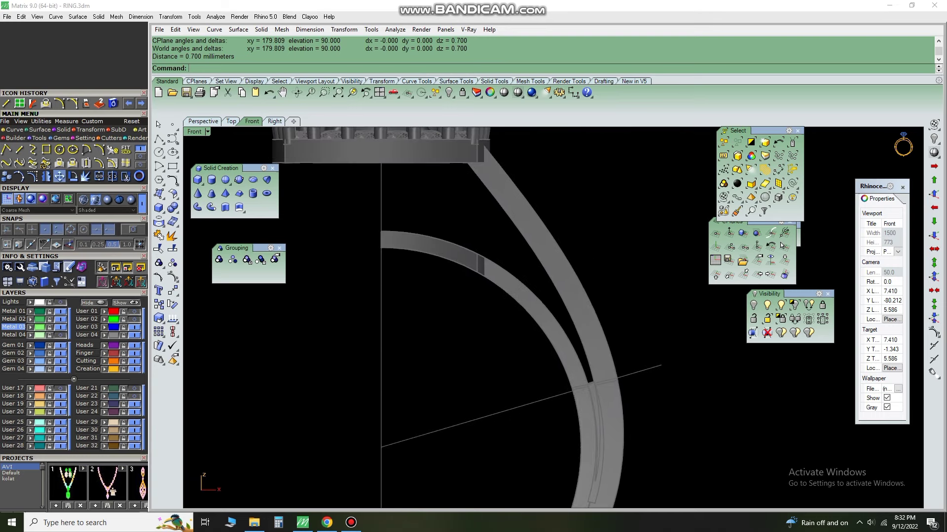
{"action": "key", "text": "ctrl+F4"}
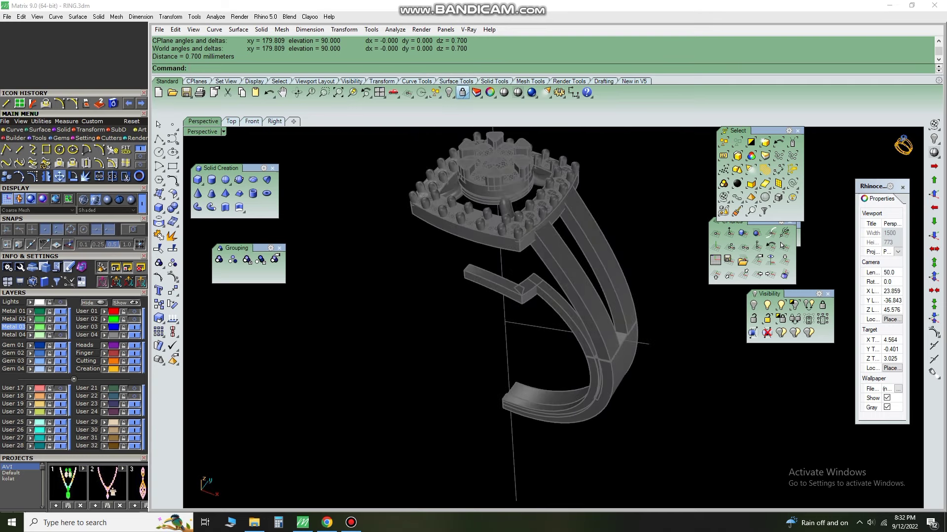
{"action": "type", "text": "ex"}
{"action": "key", "text": "Return"}
{"action": "scroll", "coordinate": [539, 290], "scroll_direction": "up", "scroll_amount": 5}
{"action": "left_click", "coordinate": [446, 269]}
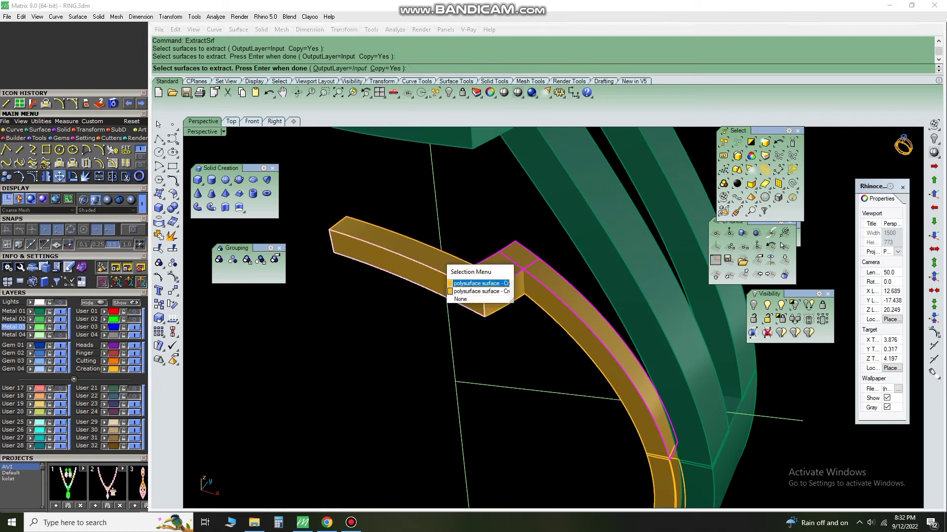
{"action": "left_click", "coordinate": [458, 289]}
{"action": "scroll", "coordinate": [493, 296], "scroll_direction": "down", "scroll_amount": 3}
{"action": "scroll", "coordinate": [493, 296], "scroll_direction": "up", "scroll_amount": 3}
{"action": "key", "text": "Return"}
{"action": "type", "text": "OF"}
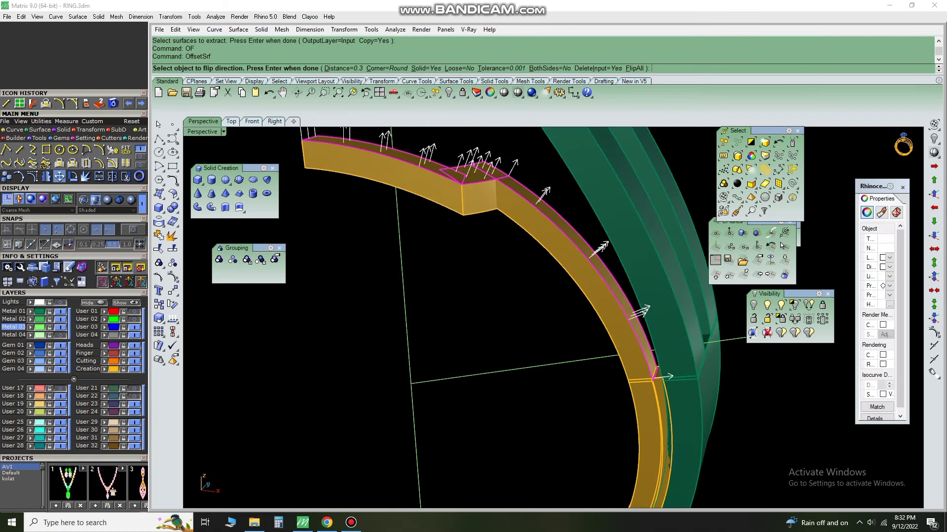
{"action": "type", "text": "0.1"}
{"action": "key", "text": "Return"}
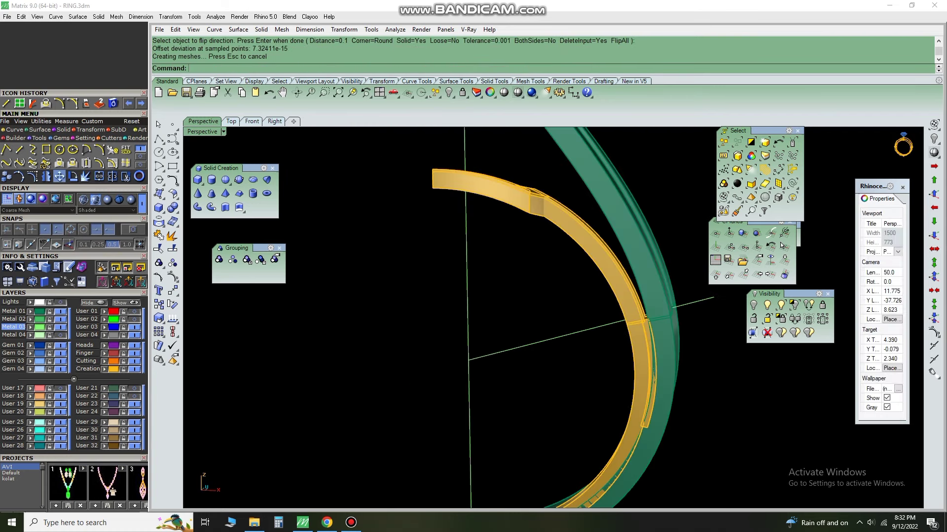
{"action": "scroll", "coordinate": [552, 316], "scroll_direction": "down", "scroll_amount": 3}
{"action": "key", "text": "ctrl+z"}
{"action": "type", "text": "d"}
{"action": "key", "text": "Return"}
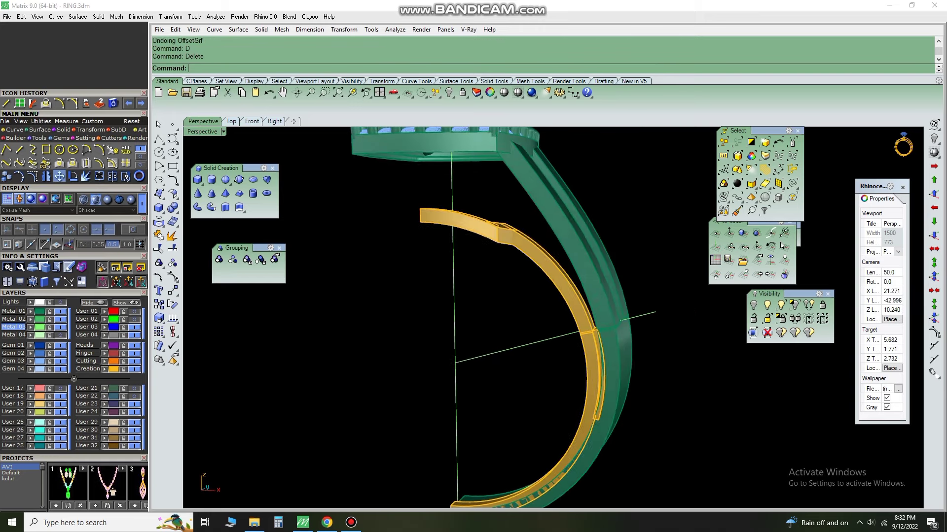
{"action": "type", "text": "di"}
{"action": "key", "text": "Return"}
{"action": "scroll", "coordinate": [419, 248], "scroll_direction": "up", "scroll_amount": 3}
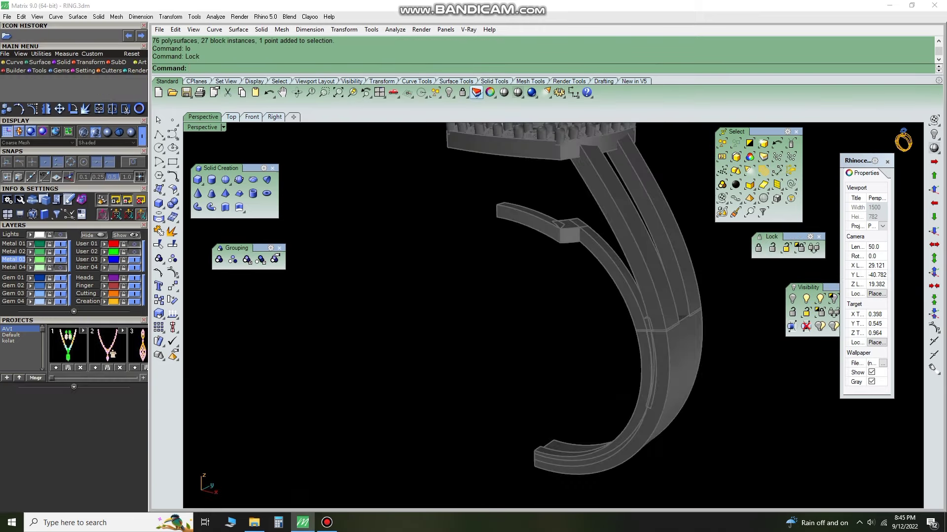
- Unlock all ring parts, then re-lock the parts not being connected
{"action": "key", "text": "ctrl+alt+l"}
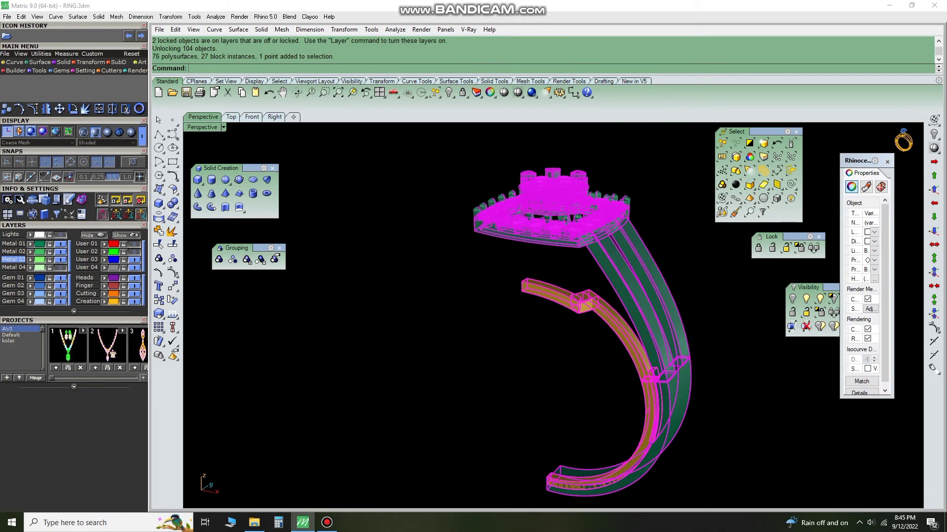
{"action": "type", "text": "lo"}
{"action": "key", "text": "Return"}
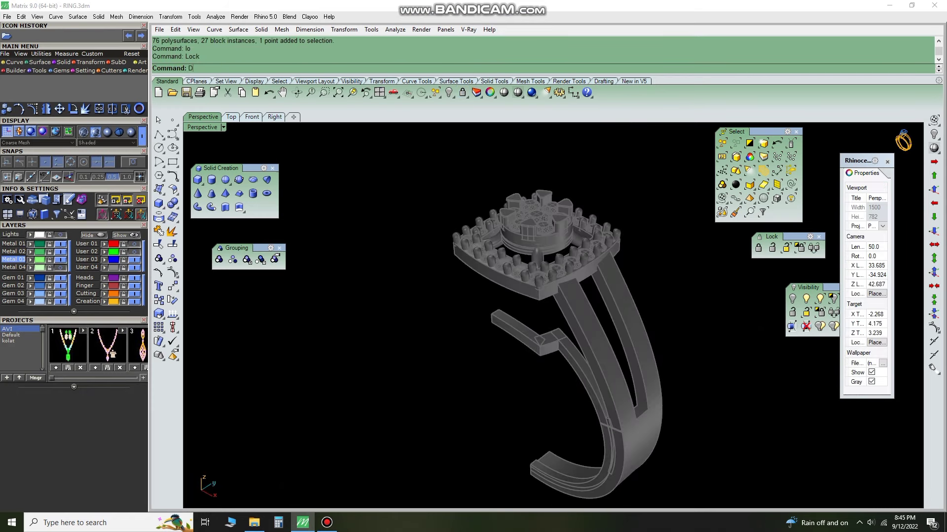
{"action": "type", "text": "i"}
{"action": "key", "text": "Return"}
{"action": "scroll", "coordinate": [620, 369], "scroll_direction": "up", "scroll_amount": 6}
{"action": "scroll", "coordinate": [420, 254], "scroll_direction": "down", "scroll_amount": 5}
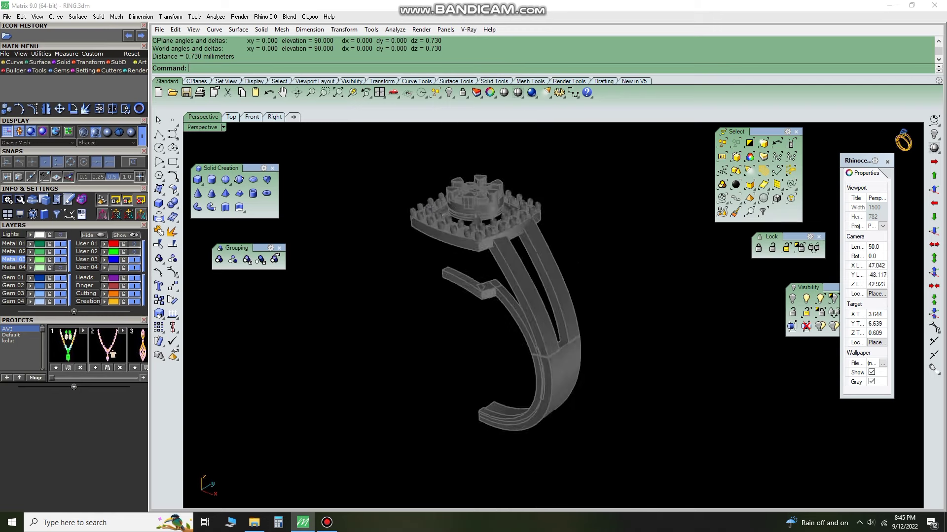
{"action": "scroll", "coordinate": [420, 254], "scroll_direction": "up", "scroll_amount": 5}
{"action": "scroll", "coordinate": [420, 254], "scroll_direction": "down", "scroll_amount": 5}
{"action": "scroll", "coordinate": [420, 254], "scroll_direction": "up", "scroll_amount": 5}
- Draw two lines from the head's underside down to the inner branch midpoint
{"action": "type", "text": "li"}
{"action": "key", "text": "Return"}
{"action": "scroll", "coordinate": [423, 241], "scroll_direction": "up", "scroll_amount": 3}
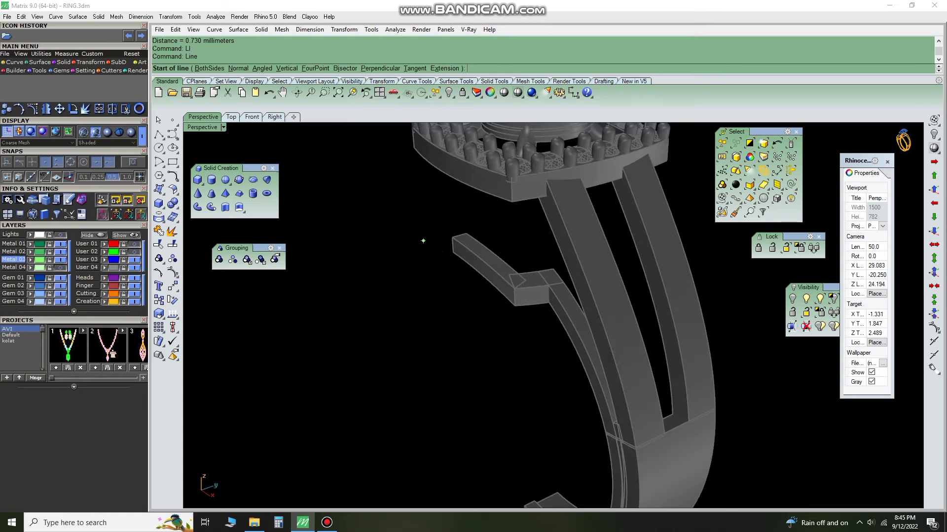
{"action": "left_click", "coordinate": [252, 117]}
{"action": "scroll", "coordinate": [353, 345], "scroll_direction": "down", "scroll_amount": 3}
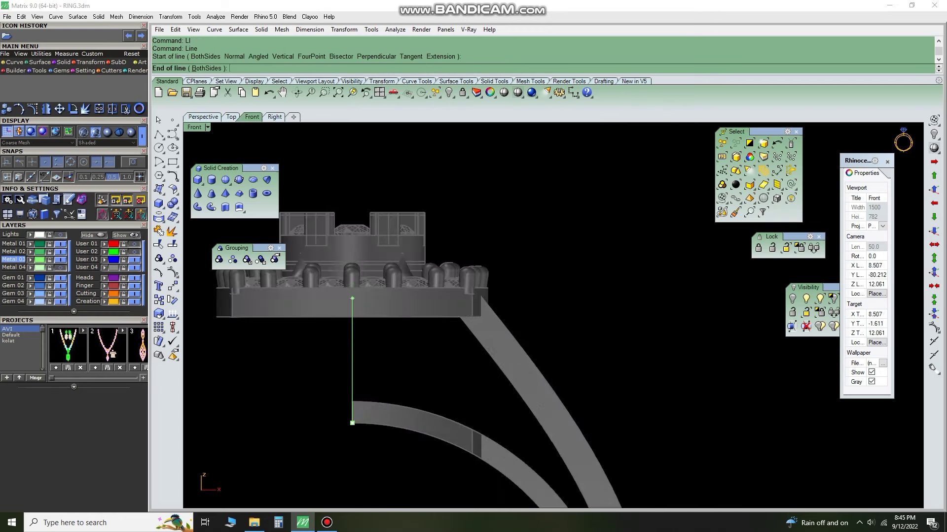
{"action": "left_click", "coordinate": [353, 412]}
{"action": "left_click", "coordinate": [203, 117]}
{"action": "scroll", "coordinate": [492, 329], "scroll_direction": "up", "scroll_amount": 2}
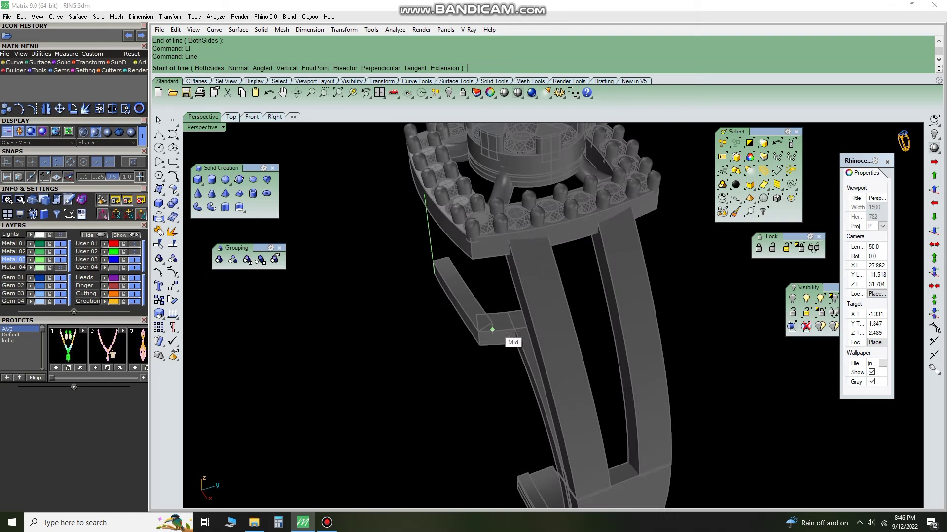
{"action": "scroll", "coordinate": [472, 244], "scroll_direction": "up", "scroll_amount": 2}
{"action": "left_click", "coordinate": [471, 256]}
{"action": "key", "text": "Return"}
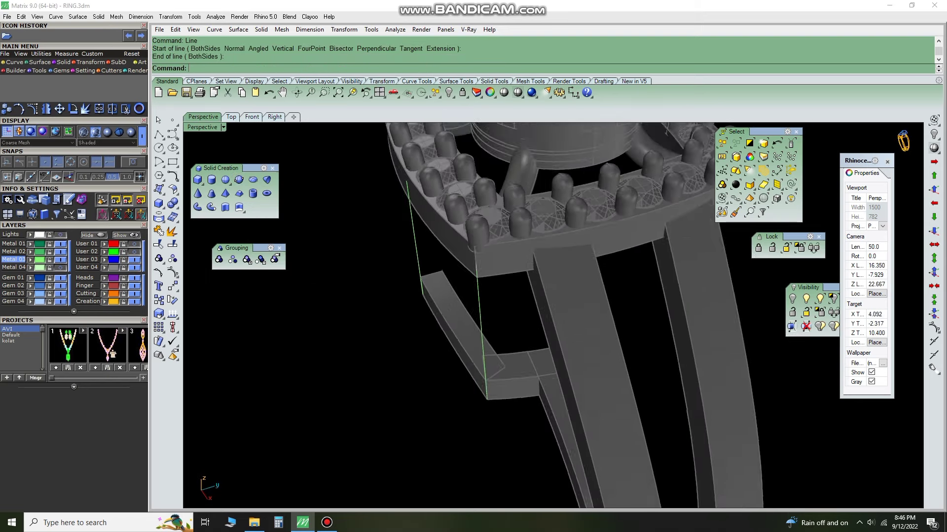
- Draw two cross lines from the inner branch to the outer shank
{"action": "right_click_drag", "start_coordinate": [471, 255], "coordinate": [253, 130]}
{"action": "right_click_drag", "start_coordinate": [562, 310], "coordinate": [542, 380]}
{"action": "left_click", "coordinate": [542, 380]}
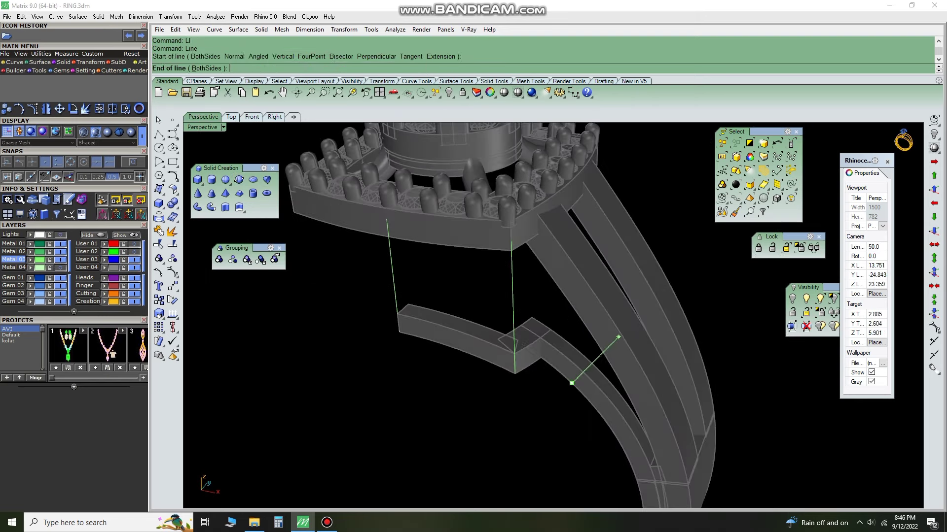
{"action": "left_click", "coordinate": [636, 340]}
{"action": "key", "text": "Return"}
{"action": "mouse_move", "coordinate": [636, 340]}
{"action": "right_mouse_down"}
{"action": "mouse_move", "coordinate": [707, 292]}
{"action": "mouse_move", "coordinate": [583, 369]}
{"action": "right_mouse_up"}
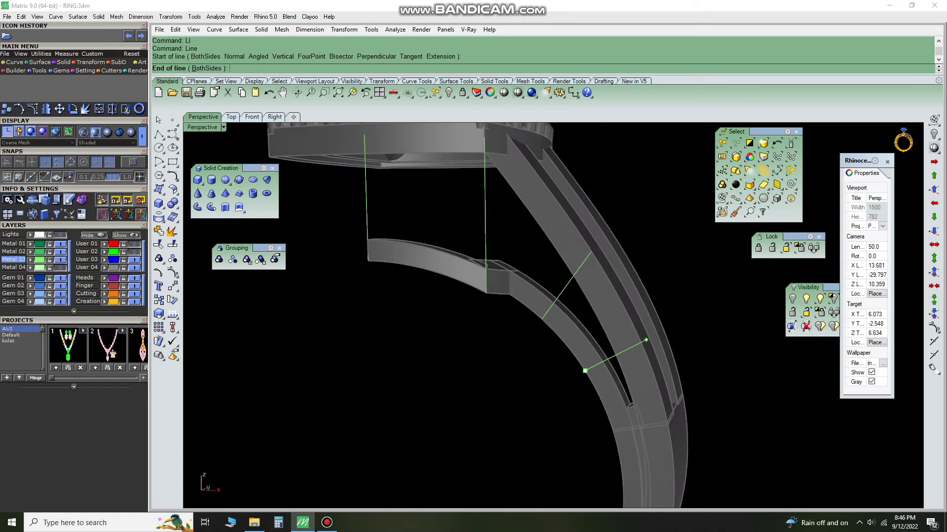
{"action": "left_click", "coordinate": [646, 340]}
{"action": "key", "text": "Return"}
{"action": "right_click_drag", "start_coordinate": [646, 340], "coordinate": [493, 296]}
- Pipe the four guide lines into round rods and delete the leftover curves
{"action": "left_click", "coordinate": [197, 207]}
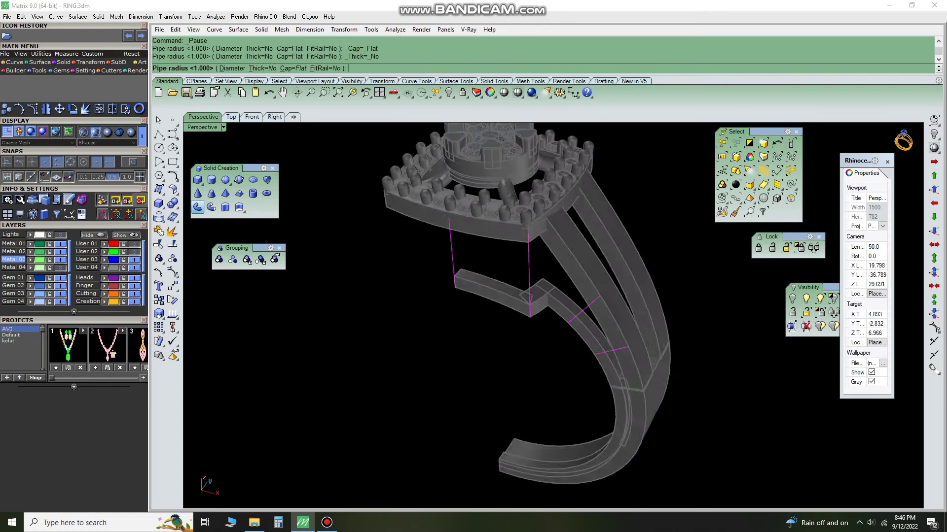
{"action": "right_click_drag", "start_coordinate": [360, 138], "coordinate": [348, 140]}
{"action": "type", "text": ".9"}
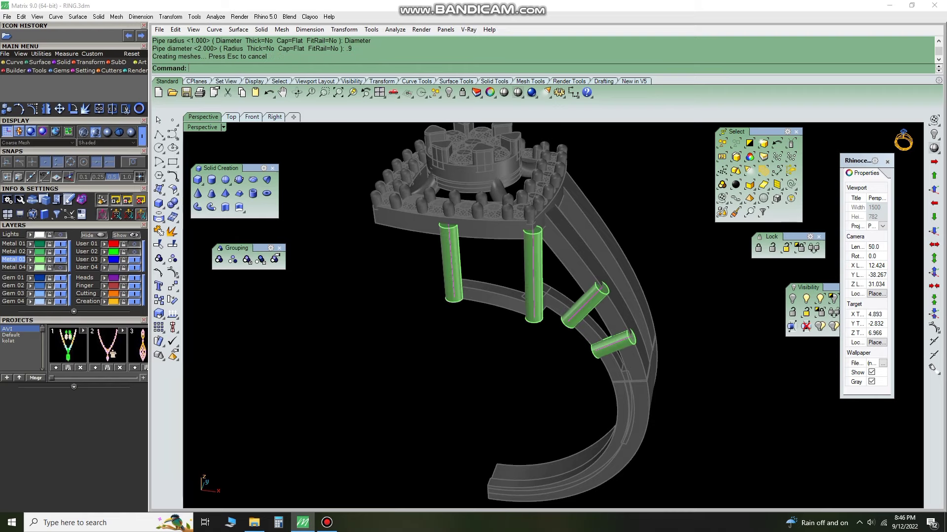
{"action": "type", "text": "D"}
{"action": "key", "text": "Return"}
- Move the left rod up so it reaches into the head
{"action": "scroll", "coordinate": [552, 315], "scroll_direction": "up", "scroll_amount": 5}
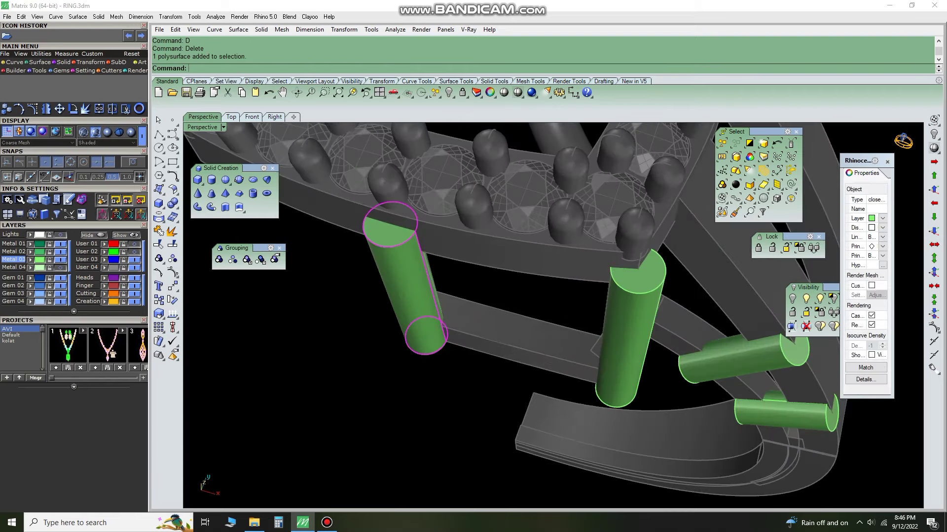
{"action": "scroll", "coordinate": [451, 320], "scroll_direction": "up", "scroll_amount": 3}
{"action": "left_click_drag", "start_coordinate": [451, 322], "coordinate": [452, 298]}
{"action": "scroll", "coordinate": [453, 291], "scroll_direction": "down", "scroll_amount": 5}
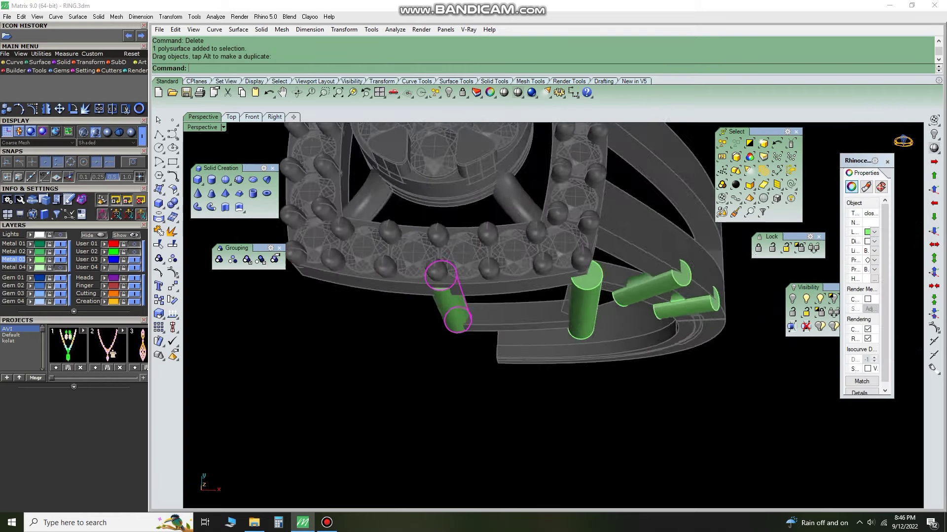
{"action": "right_click_drag", "start_coordinate": [443, 222], "coordinate": [468, 227]}
{"action": "scroll", "coordinate": [566, 283], "scroll_direction": "up", "scroll_amount": 5}
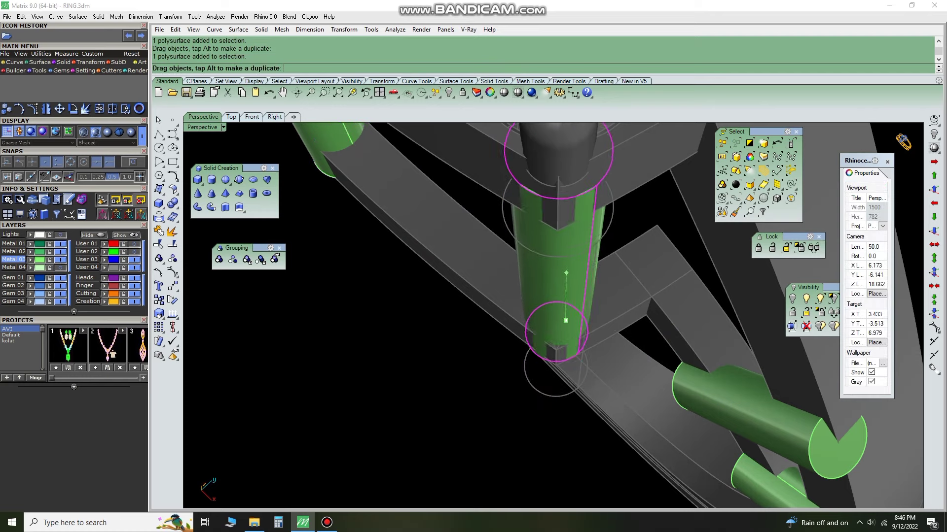
{"action": "left_click_drag", "start_coordinate": [566, 280], "coordinate": [566, 283]}
{"action": "scroll", "coordinate": [566, 283], "scroll_direction": "down", "scroll_amount": 5}
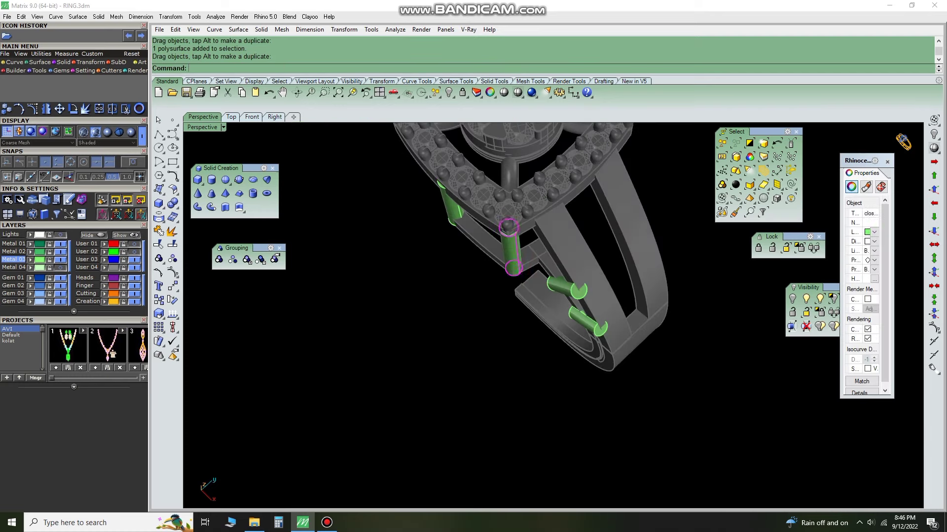
{"action": "scroll", "coordinate": [566, 284], "scroll_direction": "up", "scroll_amount": 3}
{"action": "mouse_move", "coordinate": [566, 283]}
{"action": "right_mouse_down"}
{"action": "mouse_move", "coordinate": [523, 276]}
{"action": "mouse_move", "coordinate": [503, 217]}
{"action": "right_mouse_up"}
{"action": "scroll", "coordinate": [523, 276], "scroll_direction": "up", "scroll_amount": 5}
{"action": "scroll", "coordinate": [523, 276], "scroll_direction": "down", "scroll_amount": 5}
- Select and inspect one of the lower cross-shank rods
{"action": "left_click", "coordinate": [592, 328]}
{"action": "scroll", "coordinate": [591, 328], "scroll_direction": "up", "scroll_amount": 5}
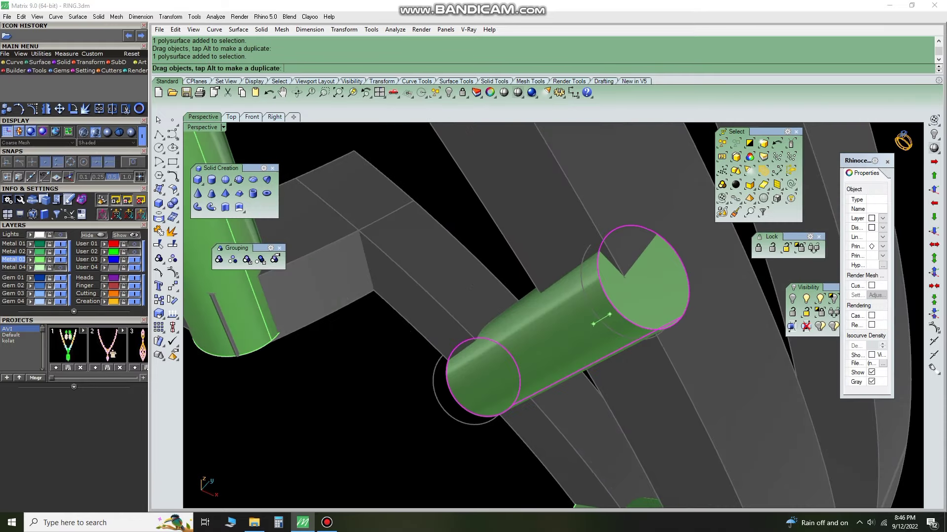
{"action": "scroll", "coordinate": [601, 318], "scroll_direction": "down", "scroll_amount": 3}
{"action": "right_click_drag", "start_coordinate": [602, 318], "coordinate": [547, 277]}
{"action": "scroll", "coordinate": [552, 315], "scroll_direction": "up", "scroll_amount": 2}
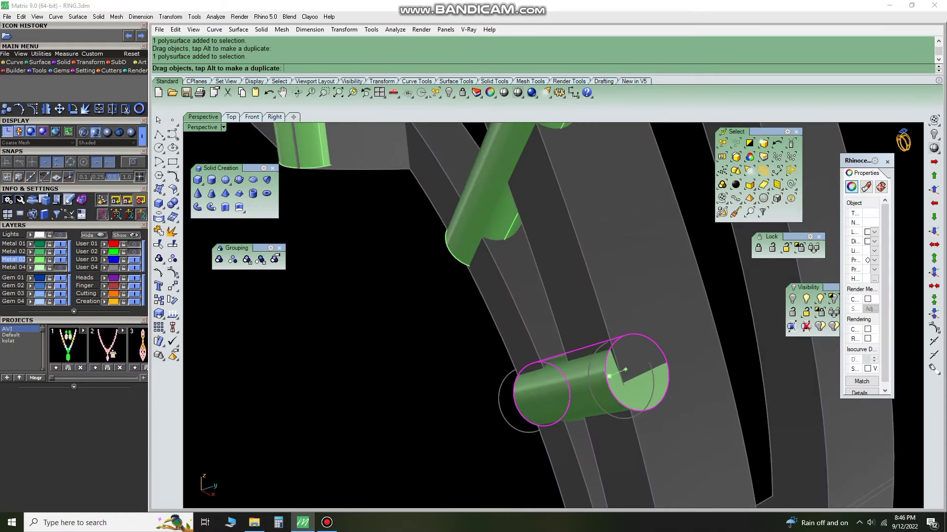
{"action": "key", "text": "Escape"}
{"action": "scroll", "coordinate": [552, 315], "scroll_direction": "down", "scroll_amount": 3}
{"action": "scroll", "coordinate": [552, 316], "scroll_direction": "down", "scroll_amount": 3}
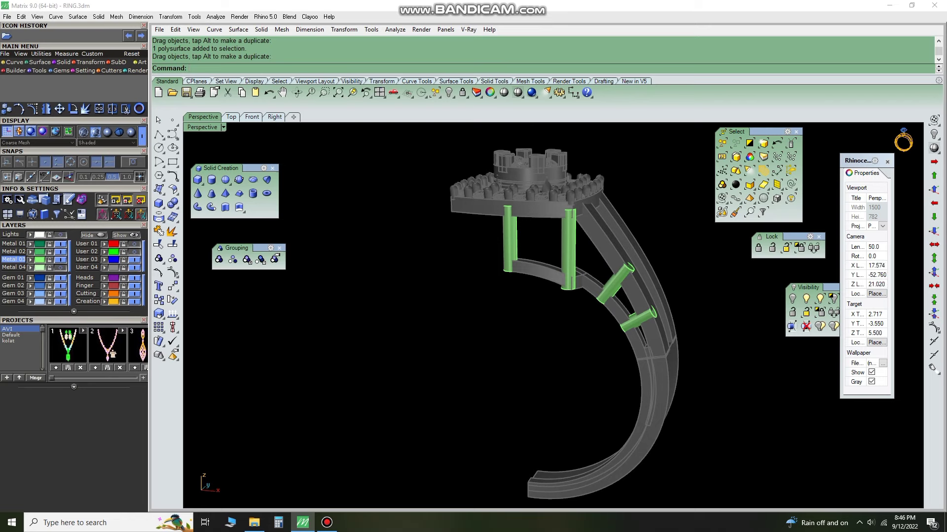
- In Front view, rotate the first cross-shank rod into alignment
{"action": "left_click", "coordinate": [251, 117]}
{"action": "scroll", "coordinate": [493, 345], "scroll_direction": "up", "scroll_amount": 5}
{"action": "left_click", "coordinate": [498, 355]}
{"action": "type", "text": "r"}
{"action": "key", "text": "Return"}
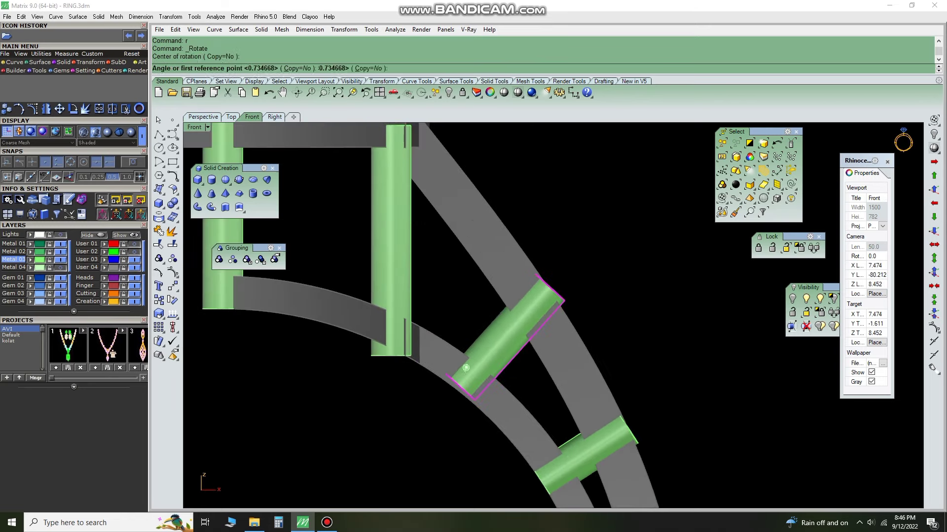
{"action": "key", "text": "Escape"}
- Shift the lower rod slightly along the shank
{"action": "right_click_drag", "start_coordinate": [466, 367], "coordinate": [332, 210]}
{"action": "left_click", "coordinate": [491, 310]}
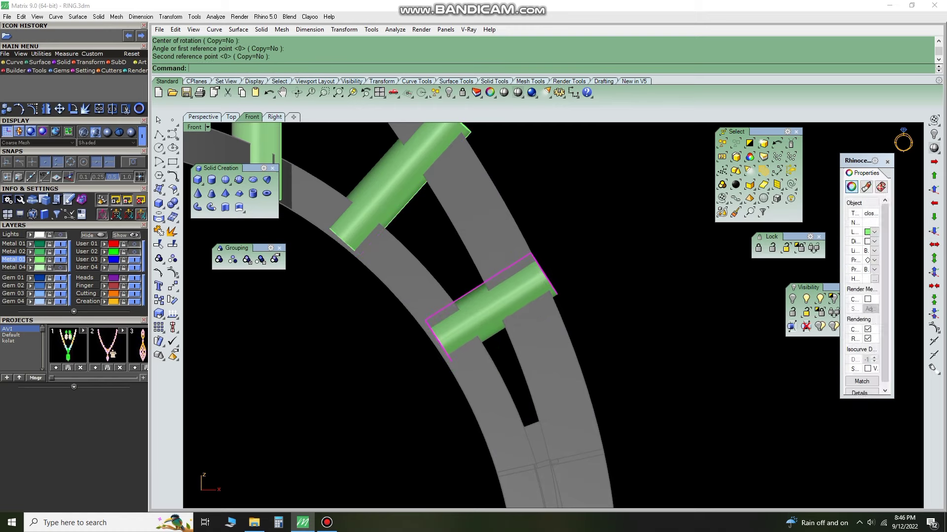
{"action": "scroll", "coordinate": [493, 316], "scroll_direction": "down", "scroll_amount": 2}
{"action": "scroll", "coordinate": [493, 316], "scroll_direction": "up", "scroll_amount": 3}
{"action": "left_click_drag", "start_coordinate": [520, 330], "coordinate": [522, 333]}
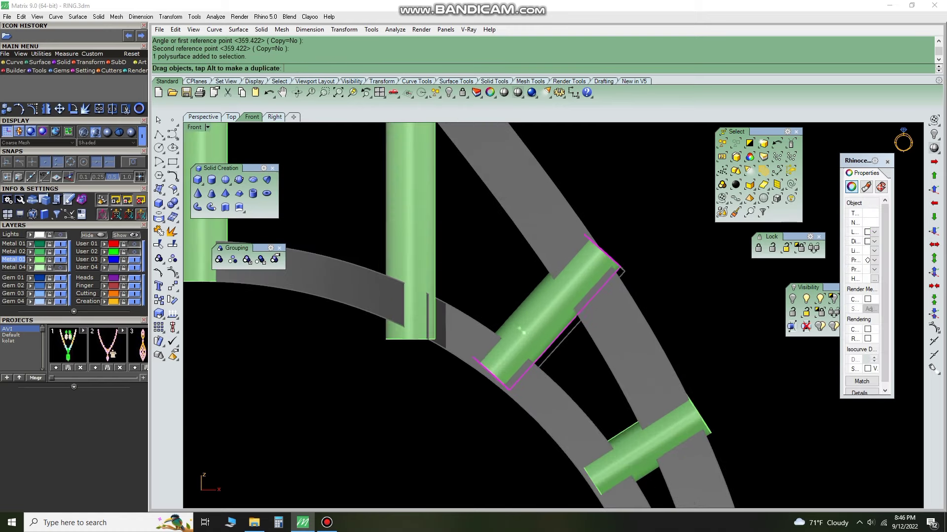
- Rotate the lower rod about its end so it sits square across the bands
{"action": "type", "text": "r"}
{"action": "key", "text": "Return"}
{"action": "left_click", "coordinate": [508, 361]}
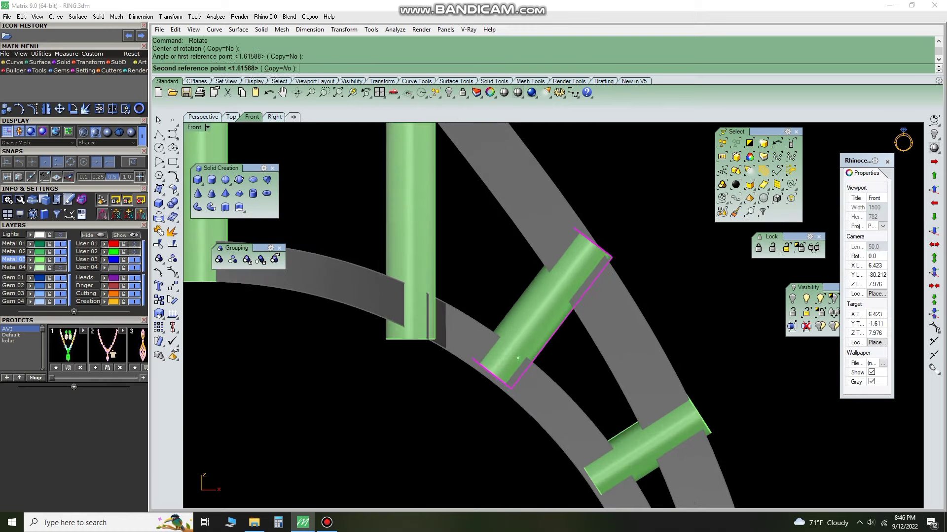
{"action": "left_click", "coordinate": [785, 400]}
{"action": "left_click", "coordinate": [646, 443]}
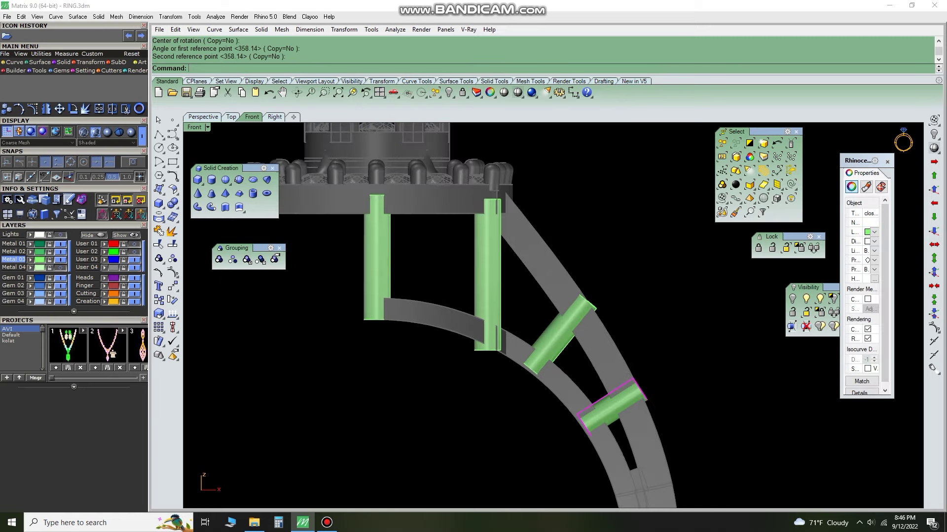
{"action": "scroll", "coordinate": [493, 315], "scroll_direction": "down", "scroll_amount": 3}
{"action": "key", "text": "ctrl+Tab"}
{"action": "scroll", "coordinate": [542, 315], "scroll_direction": "up", "scroll_amount": 2}
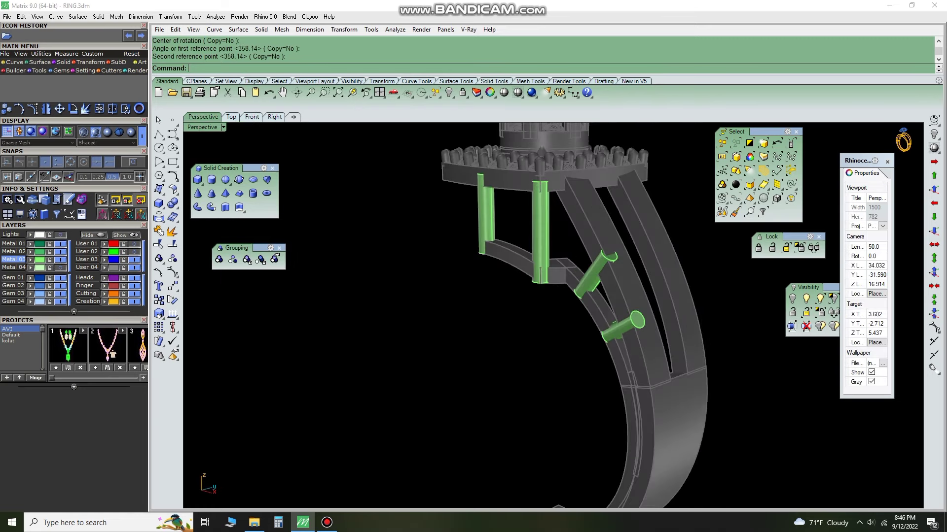
- Extrude the pink curve into a cutting surface and split the head parts with it
{"action": "type", "text": "e"}
{"action": "key", "text": "Return"}
{"action": "scroll", "coordinate": [542, 315], "scroll_direction": "up", "scroll_amount": 2}
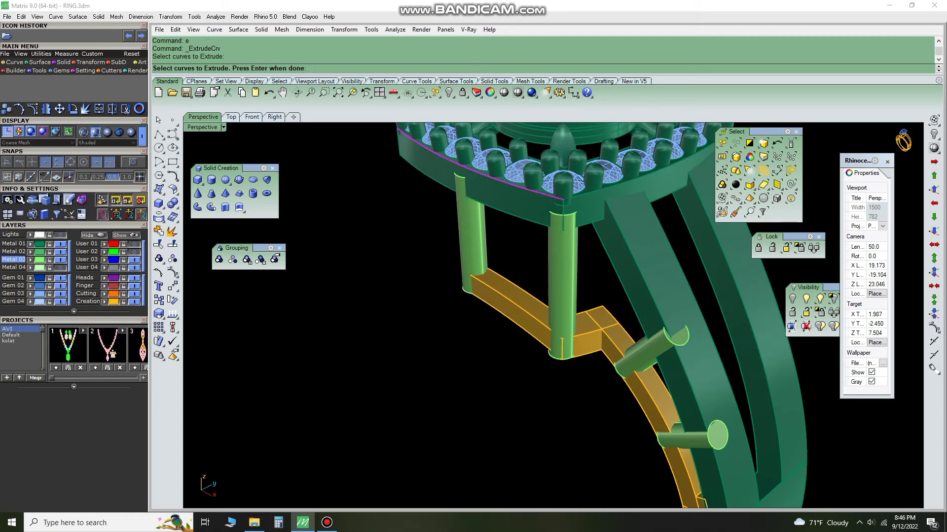
{"action": "key", "text": "Return"}
{"action": "left_click", "coordinate": [572, 361]}
{"action": "scroll", "coordinate": [572, 361], "scroll_direction": "down", "scroll_amount": 3}
{"action": "scroll", "coordinate": [572, 361], "scroll_direction": "up", "scroll_amount": 2}
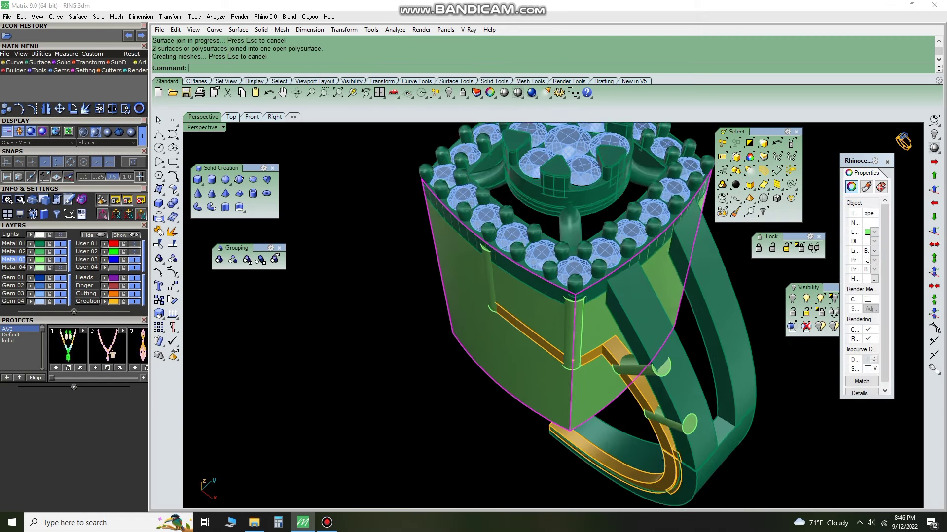
{"action": "scroll", "coordinate": [572, 361], "scroll_direction": "up", "scroll_amount": 2}
{"action": "left_click", "coordinate": [572, 361]}
{"action": "scroll", "coordinate": [608, 416], "scroll_direction": "up", "scroll_amount": 2}
{"action": "type", "text": "bb"}
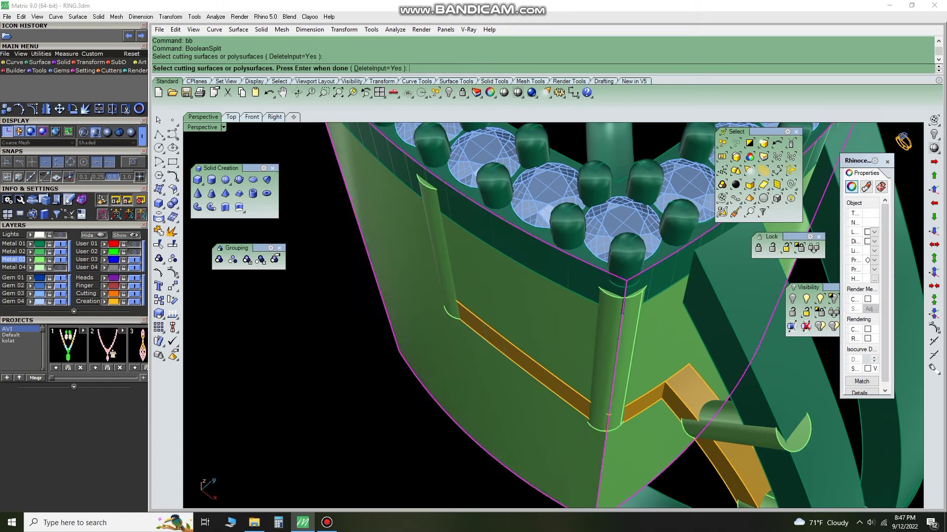
{"action": "key", "text": "Return"}
- Extract a single face from the split polysurface with ExtractSrf
{"action": "scroll", "coordinate": [601, 440], "scroll_direction": "up", "scroll_amount": 1}
{"action": "scroll", "coordinate": [552, 316], "scroll_direction": "down", "scroll_amount": 3}
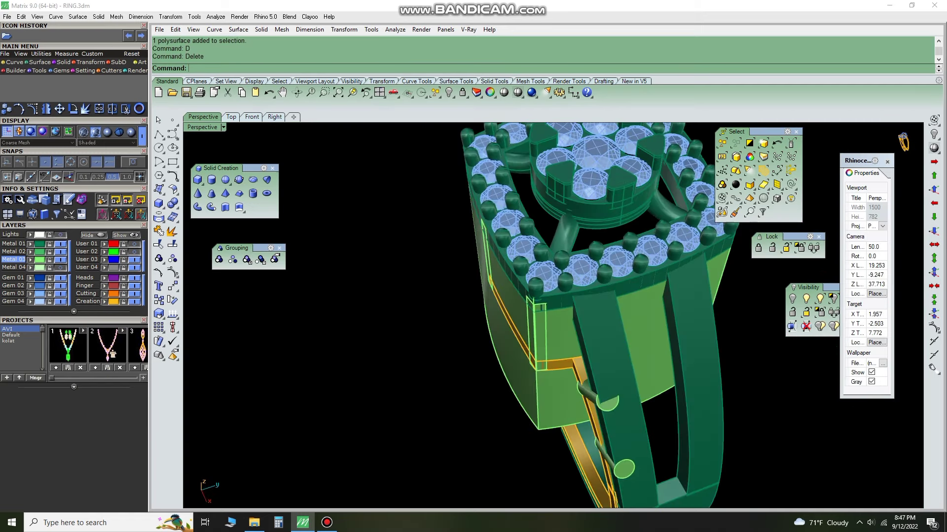
{"action": "right_click_drag", "start_coordinate": [552, 315], "coordinate": [493, 295]}
{"action": "type", "text": "EX"}
{"action": "key", "text": "Return"}
{"action": "scroll", "coordinate": [552, 316], "scroll_direction": "up", "scroll_amount": 1}
{"action": "key", "text": "Return"}
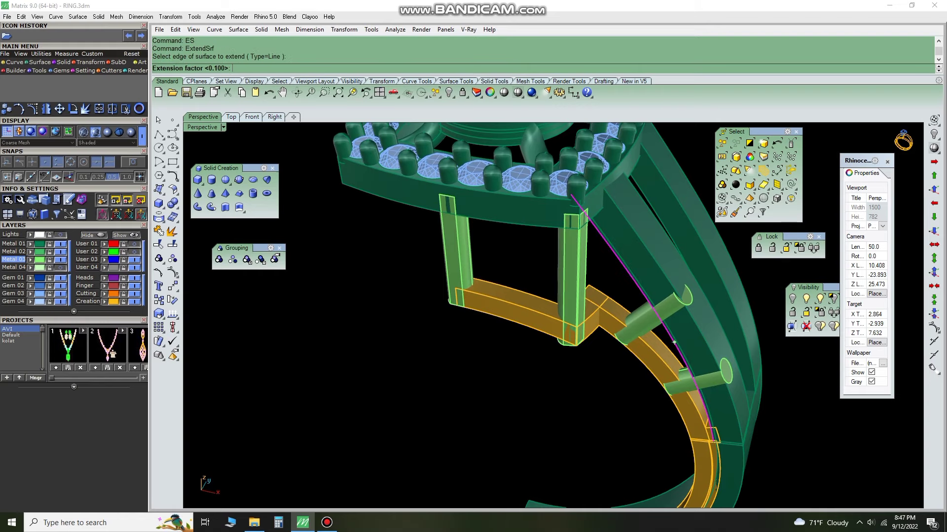
- Extend the extracted surface's edge with ExtendSrf
{"action": "key", "text": "Left"}
{"action": "key", "text": "Left"}
{"action": "key", "text": "Left"}
{"action": "type", "text": "ES"}
{"action": "key", "text": "Return"}
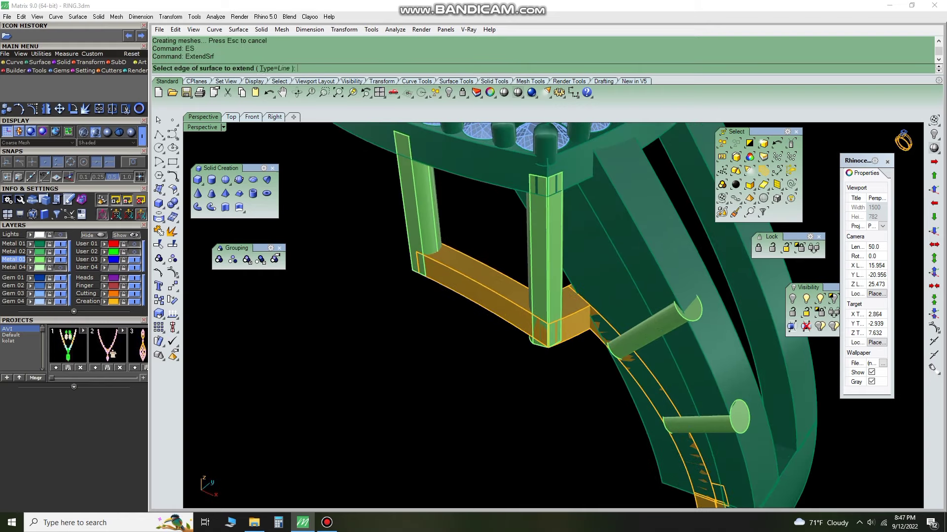
{"action": "key", "text": "Escape"}
{"action": "scroll", "coordinate": [552, 315], "scroll_direction": "down", "scroll_amount": 2}
{"action": "key", "text": "Return"}
{"action": "scroll", "coordinate": [705, 365], "scroll_direction": "up", "scroll_amount": 2}
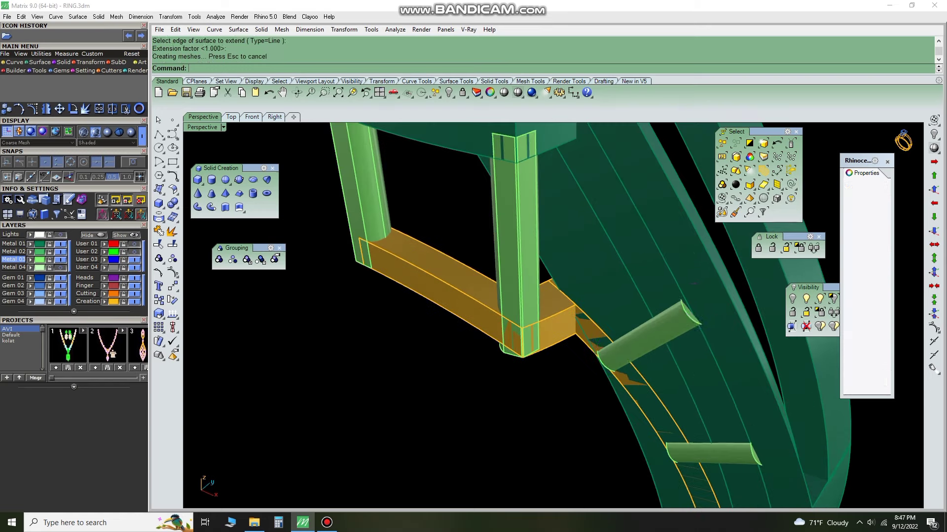
- Scale1D the four green support posts from their base upward toward the head
{"action": "left_click", "coordinate": [656, 338]}
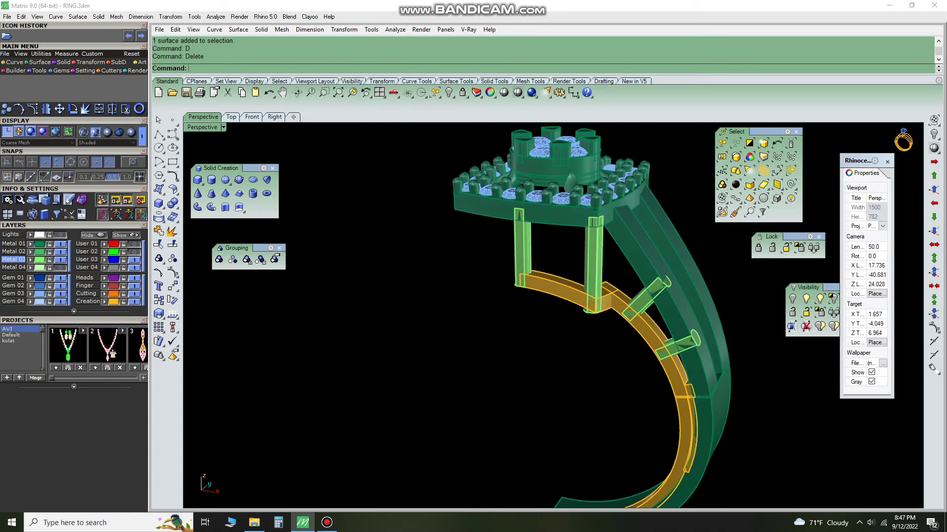
{"action": "left_click", "coordinate": [763, 197]}
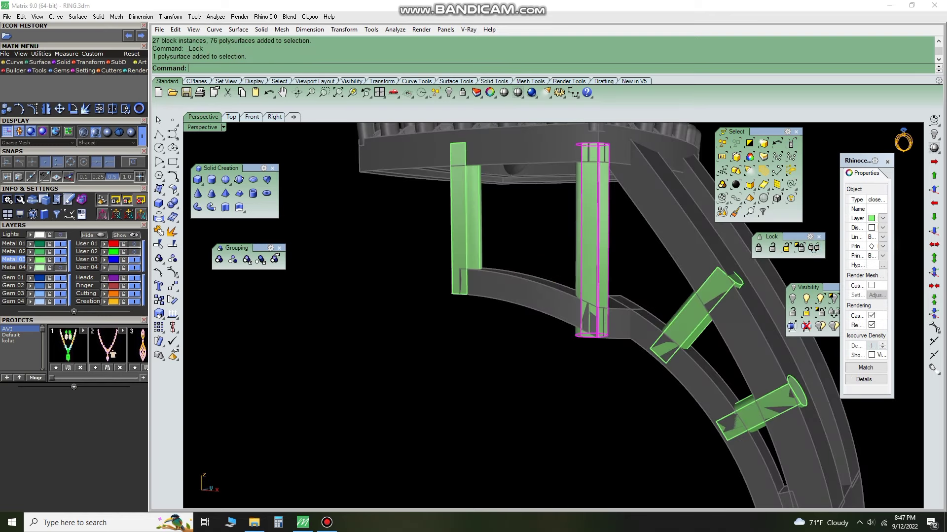
{"action": "type", "text": "1D"}
{"action": "key", "text": "Return"}
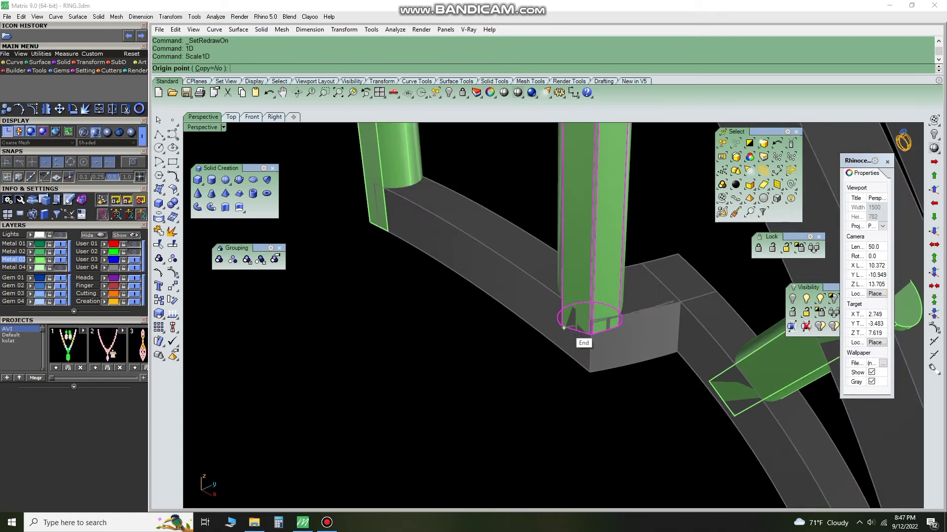
{"action": "left_click", "coordinate": [582, 391]}
{"action": "scroll", "coordinate": [572, 433], "scroll_direction": "up", "scroll_amount": 5}
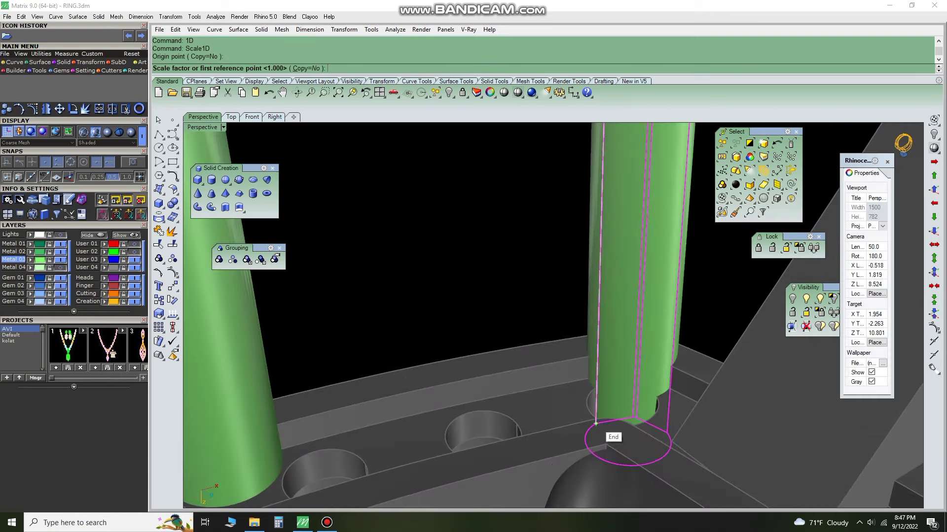
{"action": "key", "text": "Escape"}
{"action": "scroll", "coordinate": [596, 423], "scroll_direction": "down", "scroll_amount": 4}
{"action": "scroll", "coordinate": [596, 423], "scroll_direction": "down", "scroll_amount": 4}
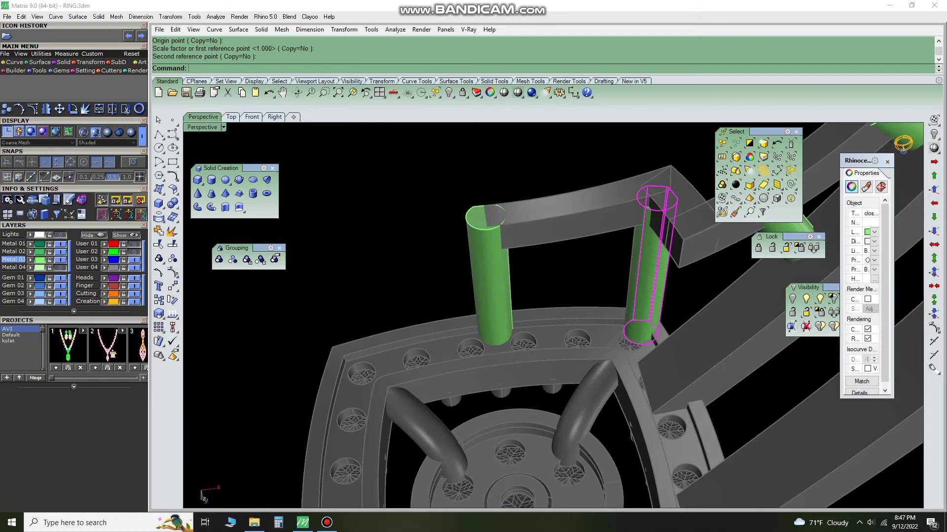
{"action": "scroll", "coordinate": [597, 423], "scroll_direction": "down", "scroll_amount": 3}
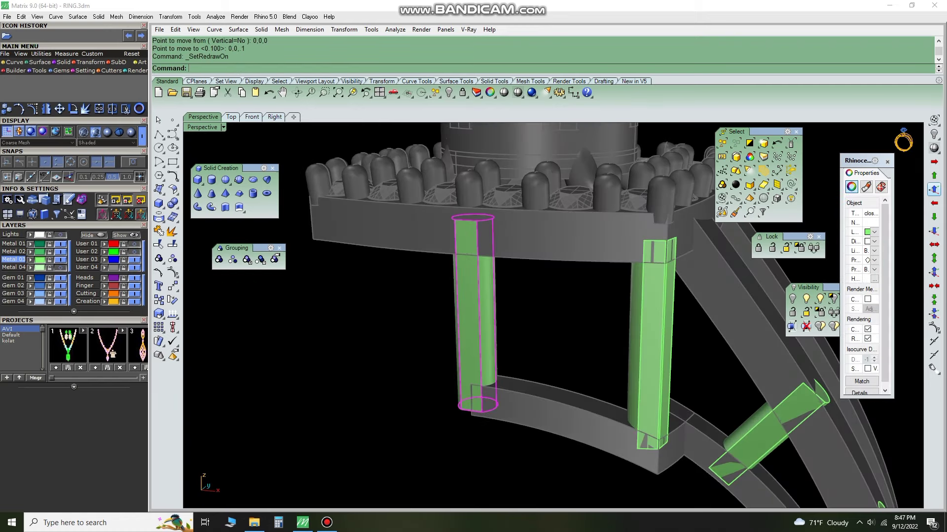
- Scale1D the remaining post from its top end to meet the head's underside
{"action": "left_click", "coordinate": [933, 189]}
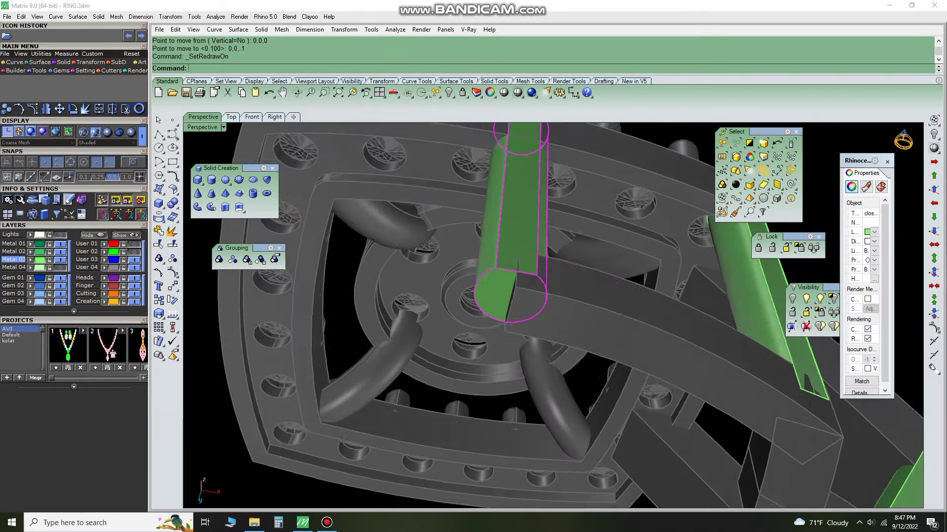
{"action": "type", "text": "1D"}
{"action": "key", "text": "Return"}
{"action": "scroll", "coordinate": [513, 433], "scroll_direction": "down", "scroll_amount": 3}
{"action": "scroll", "coordinate": [469, 207], "scroll_direction": "up", "scroll_amount": 3}
{"action": "left_click", "coordinate": [461, 195]}
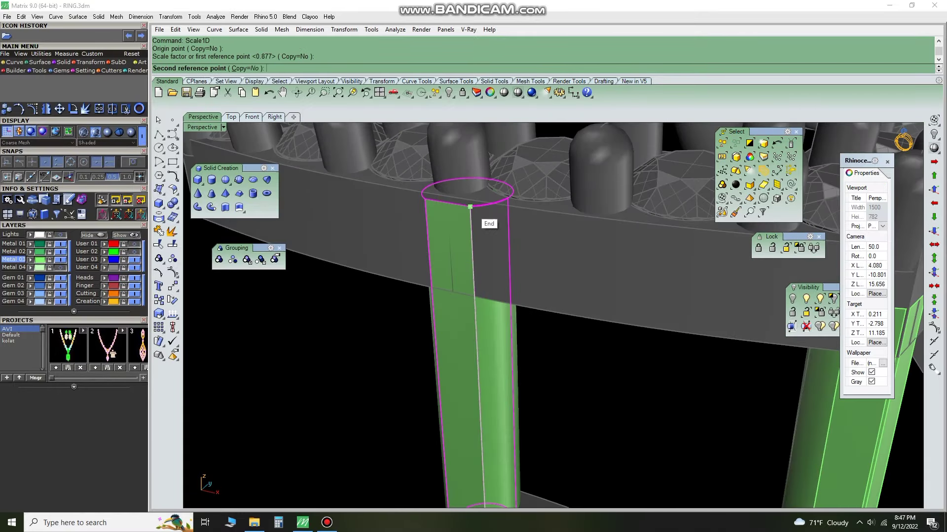
{"action": "scroll", "coordinate": [522, 194], "scroll_direction": "down", "scroll_amount": 3}
{"action": "mouse_move", "coordinate": [523, 194]}
{"action": "right_mouse_down"}
{"action": "mouse_move", "coordinate": [542, 286]}
{"action": "mouse_move", "coordinate": [523, 295]}
{"action": "right_mouse_up"}
{"action": "scroll", "coordinate": [552, 316], "scroll_direction": "down", "scroll_amount": 3}
{"action": "scroll", "coordinate": [552, 316], "scroll_direction": "down", "scroll_amount": 3}
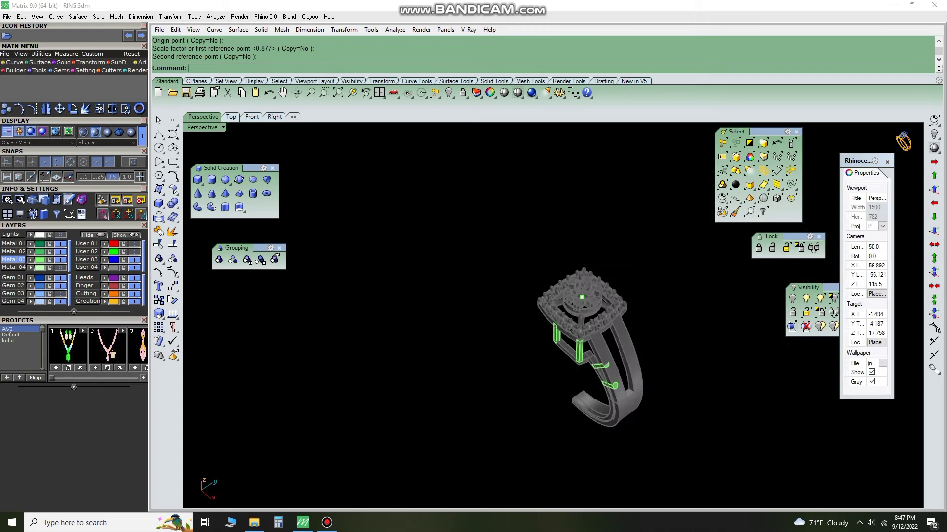
{"action": "scroll", "coordinate": [552, 316], "scroll_direction": "up", "scroll_amount": 4}
{"action": "scroll", "coordinate": [510, 315], "scroll_direction": "down", "scroll_amount": 2}
- Rotate the upper angled connector bar in Front view about a centre on the bar
{"action": "left_click", "coordinate": [510, 351]}
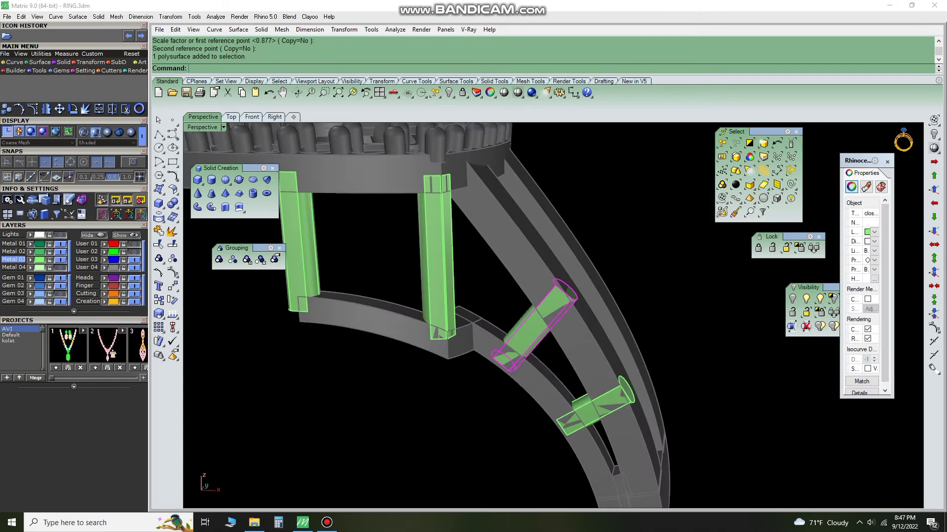
{"action": "scroll", "coordinate": [510, 351], "scroll_direction": "up", "scroll_amount": 2}
{"action": "left_click", "coordinate": [251, 117]}
{"action": "scroll", "coordinate": [518, 395], "scroll_direction": "up", "scroll_amount": 5}
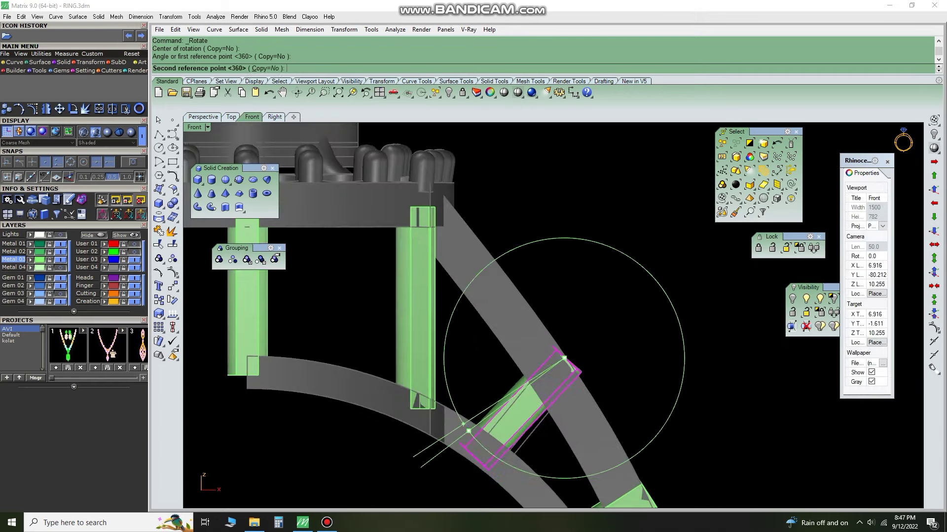
{"action": "key", "text": "ctrl+z"}
{"action": "scroll", "coordinate": [514, 394], "scroll_direction": "up", "scroll_amount": 2}
{"action": "type", "text": "r"}
{"action": "key", "text": "Return"}
{"action": "left_click", "coordinate": [514, 409]}
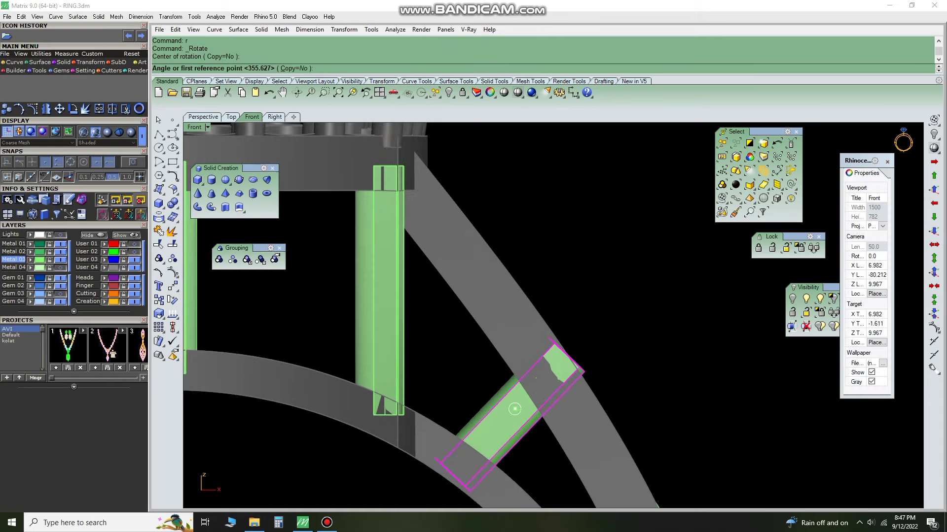
- Lengthen a copy of the upper connector with Scale1D to reach the target point
{"action": "left_click", "coordinate": [202, 117]}
{"action": "right_click_drag", "start_coordinate": [493, 316], "coordinate": [641, 276]}
{"action": "scroll", "coordinate": [542, 315], "scroll_direction": "up", "scroll_amount": 3}
{"action": "type", "text": "r"}
{"action": "right_click_drag", "start_coordinate": [493, 316], "coordinate": [432, 315]}
{"action": "key", "text": "BackSpace"}
{"action": "type", "text": "1D"}
{"action": "key", "text": "Return"}
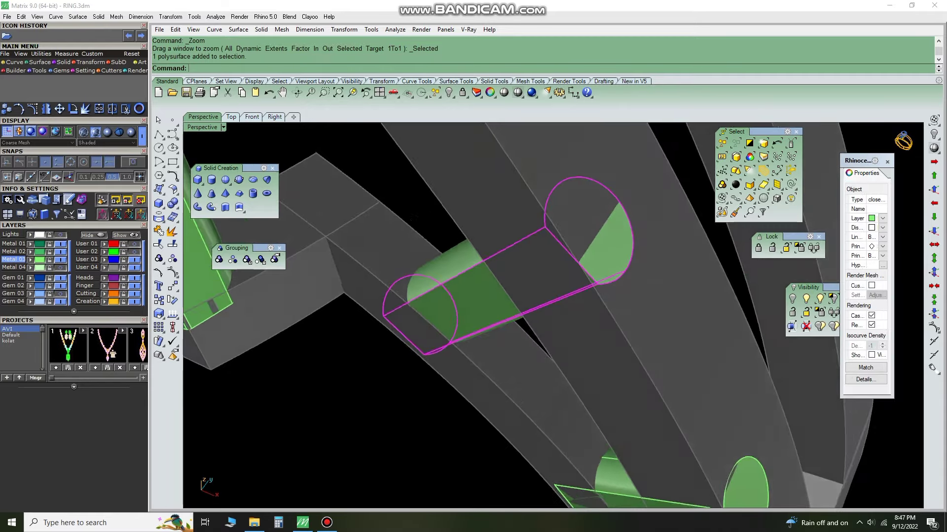
{"action": "scroll", "coordinate": [432, 315], "scroll_direction": "up", "scroll_amount": 3}
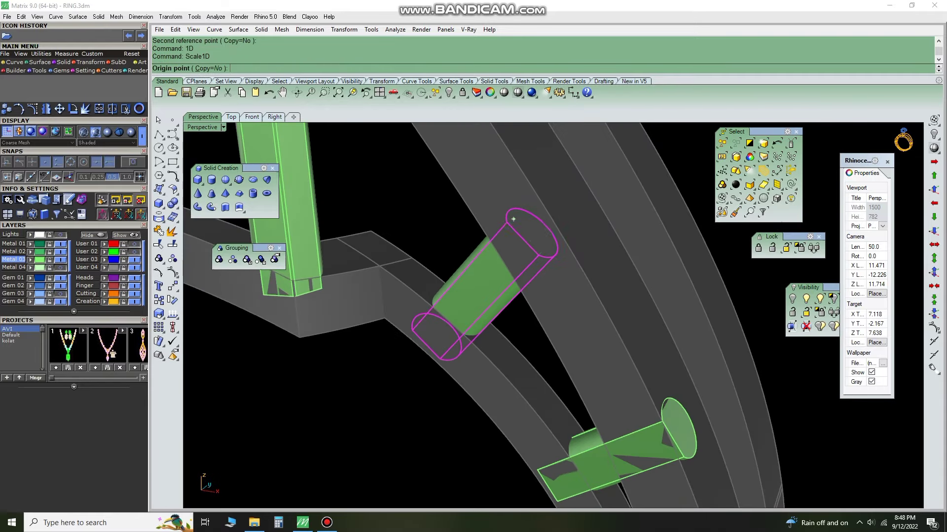
{"action": "left_click", "coordinate": [513, 219]}
{"action": "left_click", "coordinate": [212, 68]}
{"action": "scroll", "coordinate": [415, 324], "scroll_direction": "up", "scroll_amount": 1}
{"action": "left_click", "coordinate": [420, 320]}
{"action": "scroll", "coordinate": [420, 320], "scroll_direction": "down", "scroll_amount": 3}
- Scale1D the connector from its midpoint to its end and delete the unwanted copy
{"action": "mouse_move", "coordinate": [444, 295]}
{"action": "right_mouse_down"}
{"action": "mouse_move", "coordinate": [517, 247]}
{"action": "mouse_move", "coordinate": [493, 257]}
{"action": "right_mouse_up"}
{"action": "type", "text": "1D"}
{"action": "key", "text": "Return"}
{"action": "scroll", "coordinate": [530, 222], "scroll_direction": "up", "scroll_amount": 3}
{"action": "left_click", "coordinate": [529, 222]}
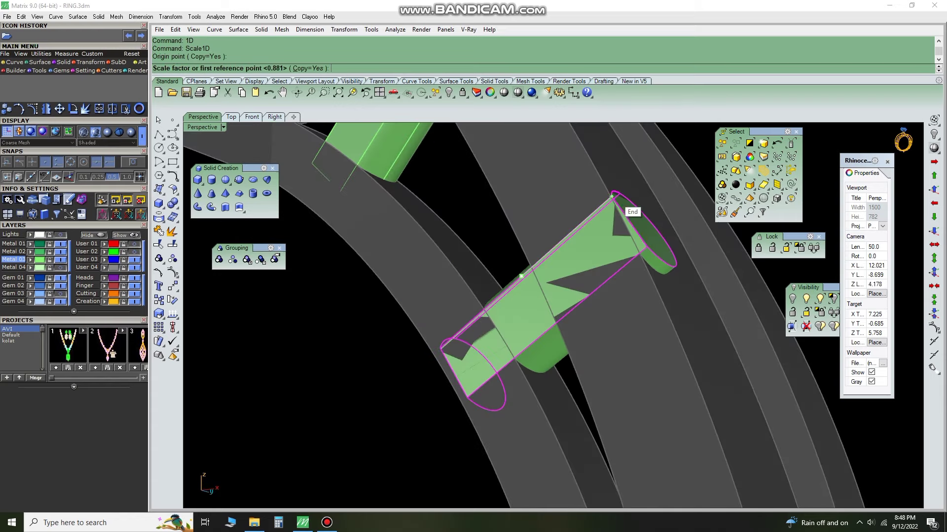
{"action": "left_click", "coordinate": [611, 196]}
{"action": "key", "text": "Delete"}
{"action": "scroll", "coordinate": [572, 232], "scroll_direction": "down", "scroll_amount": 5}
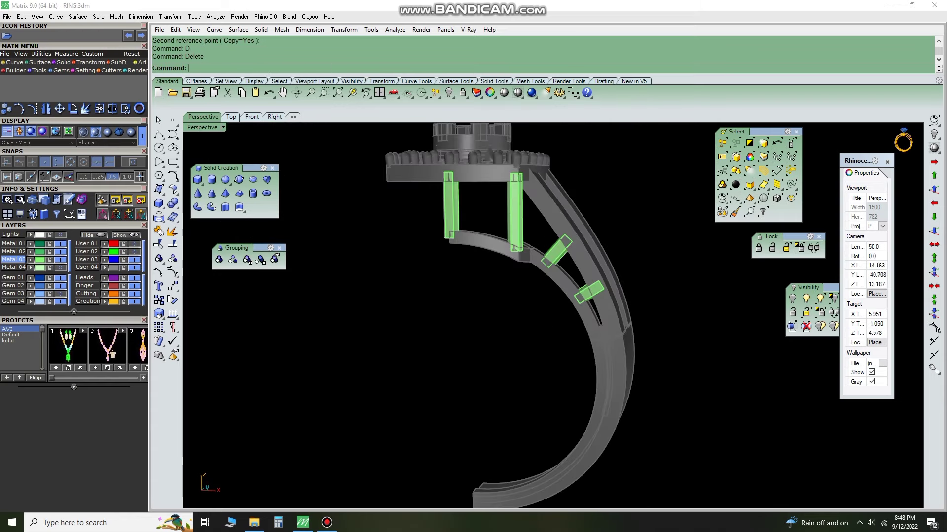
- Select the lower connector bars in Front view and undo the last move
{"action": "left_click", "coordinate": [252, 117]}
{"action": "scroll", "coordinate": [469, 316], "scroll_direction": "up", "scroll_amount": 3}
{"action": "left_click", "coordinate": [468, 340]}
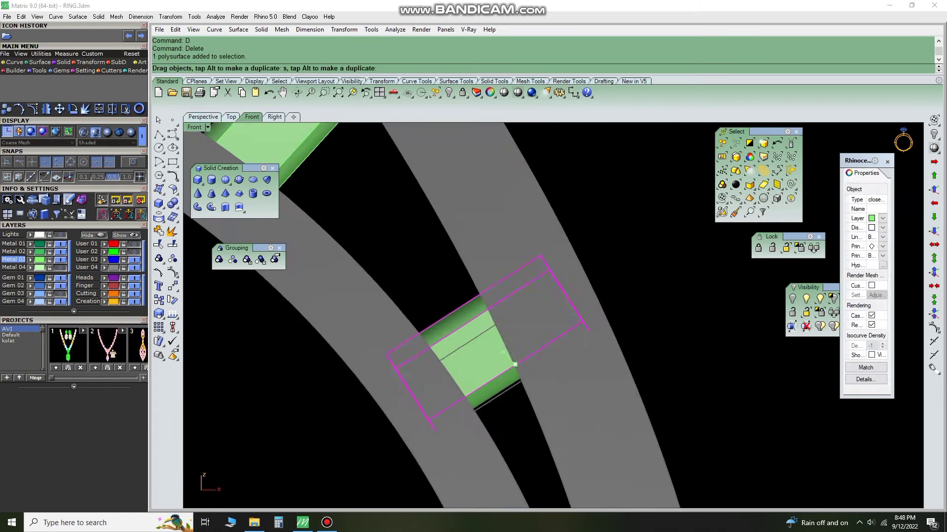
{"action": "scroll", "coordinate": [472, 329], "scroll_direction": "down", "scroll_amount": 3}
{"action": "scroll", "coordinate": [473, 329], "scroll_direction": "up", "scroll_amount": 3}
{"action": "left_click", "coordinate": [473, 329]}
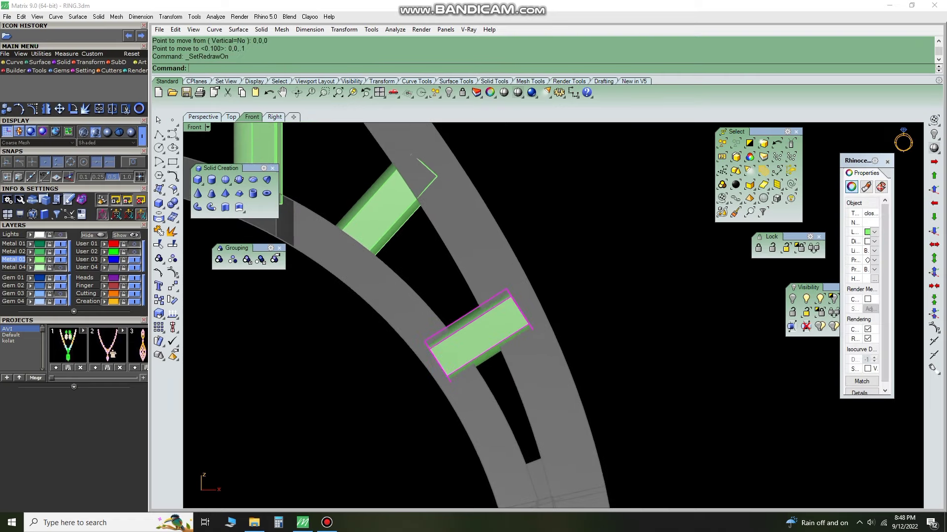
{"action": "key", "text": "ctrl+z"}
- Shift the connector bar slightly along the shank in Perspective view
{"action": "left_click", "coordinate": [203, 117]}
{"action": "scroll", "coordinate": [587, 311], "scroll_direction": "up", "scroll_amount": 3}
{"action": "scroll", "coordinate": [586, 311], "scroll_direction": "up", "scroll_amount": 3}
{"action": "scroll", "coordinate": [587, 310], "scroll_direction": "up", "scroll_amount": 3}
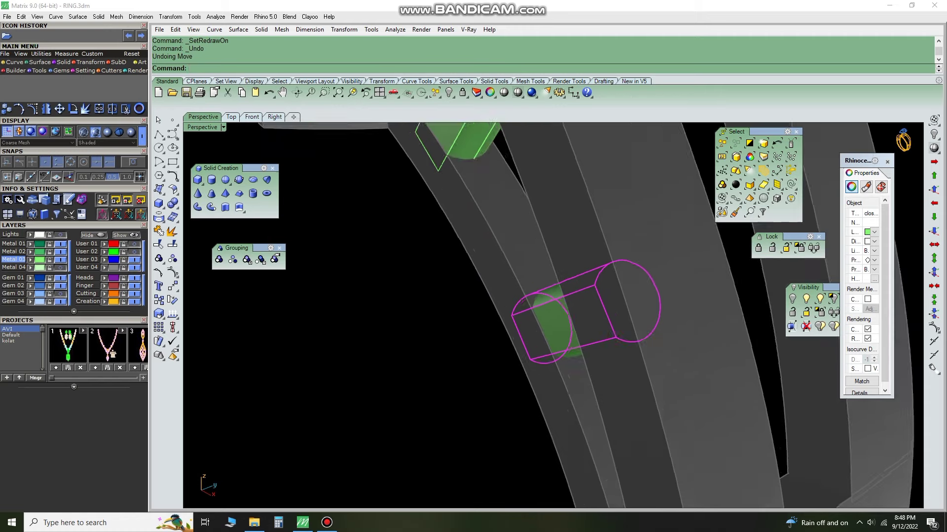
{"action": "scroll", "coordinate": [586, 310], "scroll_direction": "up", "scroll_amount": 3}
{"action": "scroll", "coordinate": [587, 310], "scroll_direction": "up", "scroll_amount": 3}
{"action": "left_click_drag", "start_coordinate": [665, 312], "coordinate": [682, 296]}
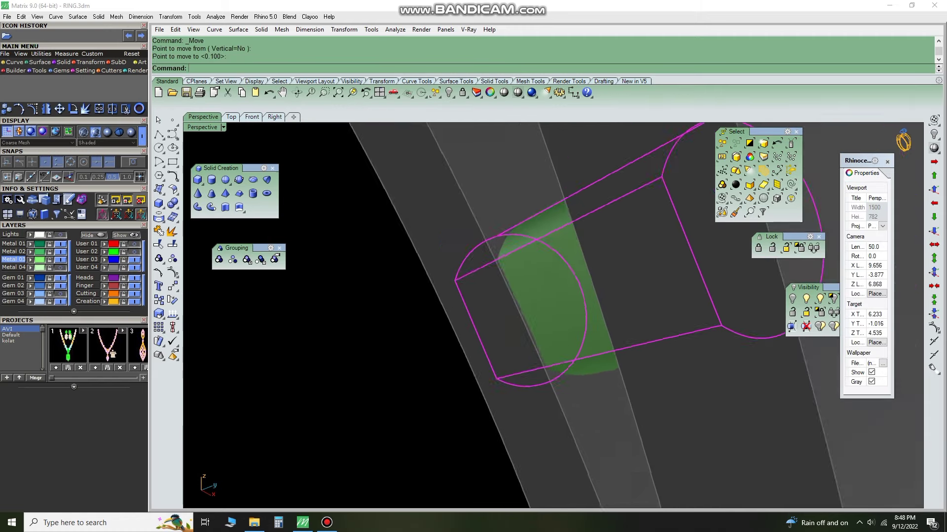
{"action": "scroll", "coordinate": [552, 316], "scroll_direction": "down", "scroll_amount": 5}
- Move the connector bar into position from the Top view
{"action": "left_click", "coordinate": [230, 117]}
{"action": "scroll", "coordinate": [523, 296], "scroll_direction": "up", "scroll_amount": 5}
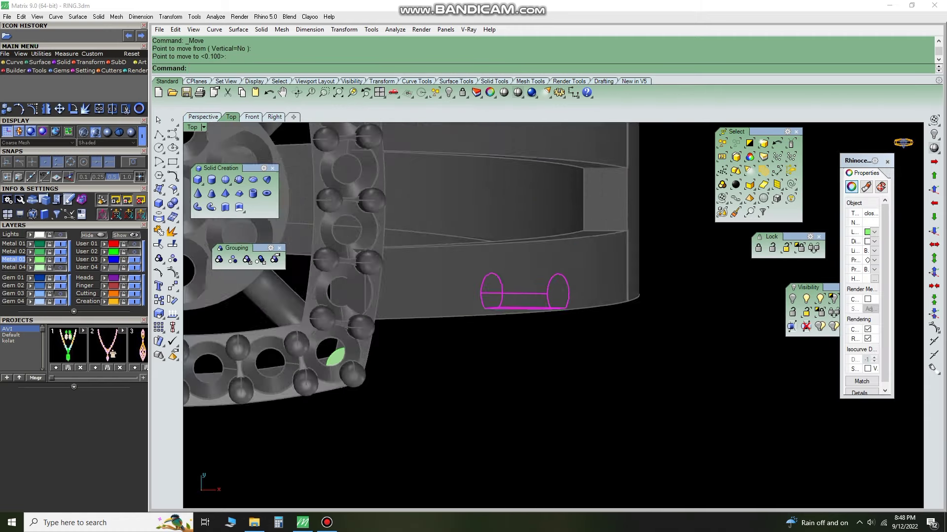
{"action": "scroll", "coordinate": [567, 318], "scroll_direction": "up", "scroll_amount": 5}
{"action": "type", "text": "M"}
{"action": "key", "text": "Return"}
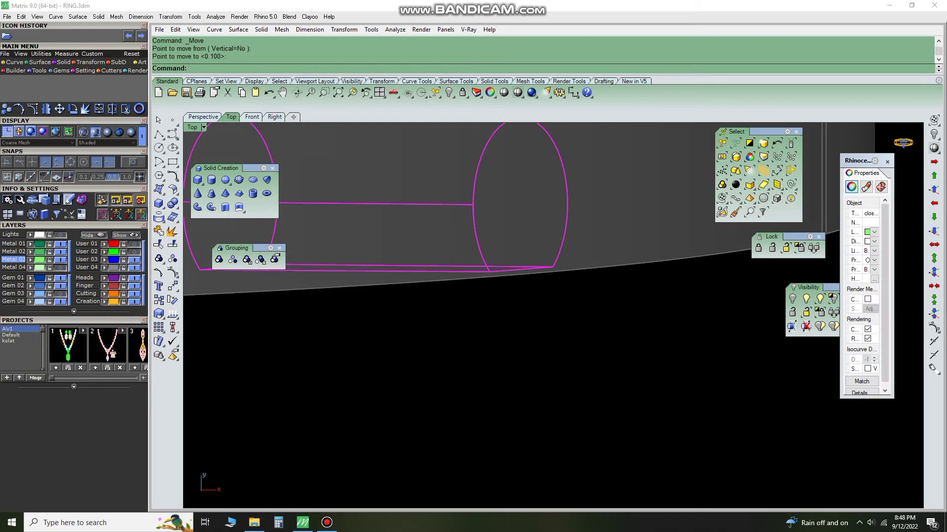
{"action": "left_click", "coordinate": [203, 117]}
{"action": "scroll", "coordinate": [552, 315], "scroll_direction": "down", "scroll_amount": 3}
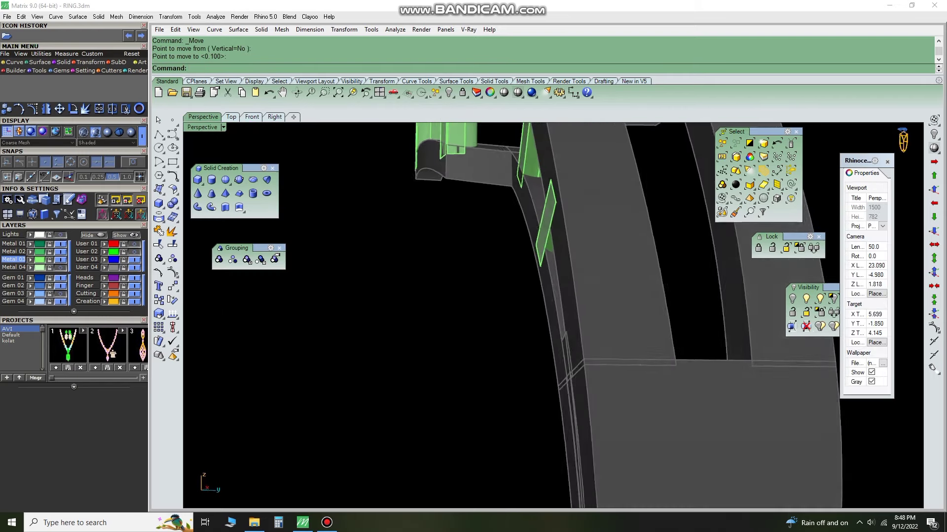
{"action": "scroll", "coordinate": [552, 316], "scroll_direction": "down", "scroll_amount": 3}
- Unlock all ring parts and group the selected yellow support bars
{"action": "right_click", "coordinate": [462, 92]}
{"action": "scroll", "coordinate": [552, 249], "scroll_direction": "up", "scroll_amount": 2}
{"action": "scroll", "coordinate": [553, 249], "scroll_direction": "up", "scroll_amount": 2}
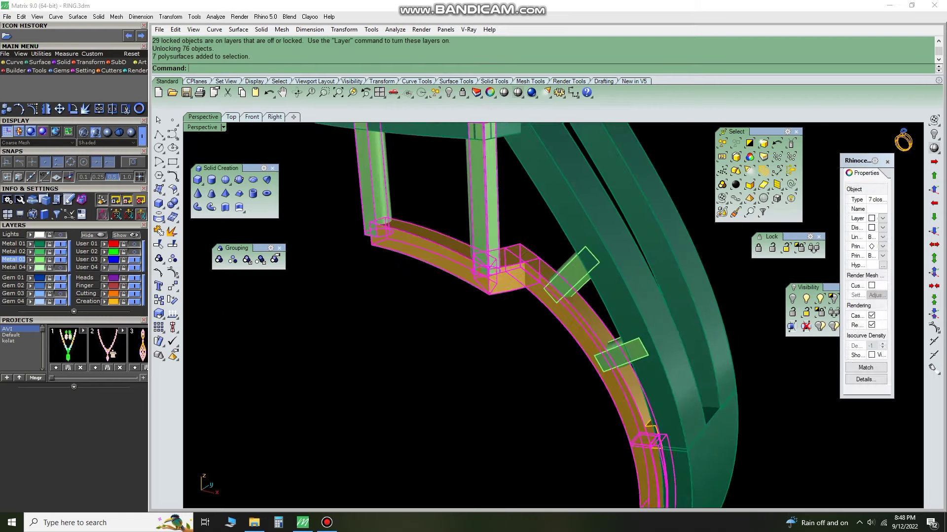
{"action": "scroll", "coordinate": [552, 315], "scroll_direction": "down", "scroll_amount": 3}
{"action": "type", "text": "g"}
{"action": "key", "text": "Return"}
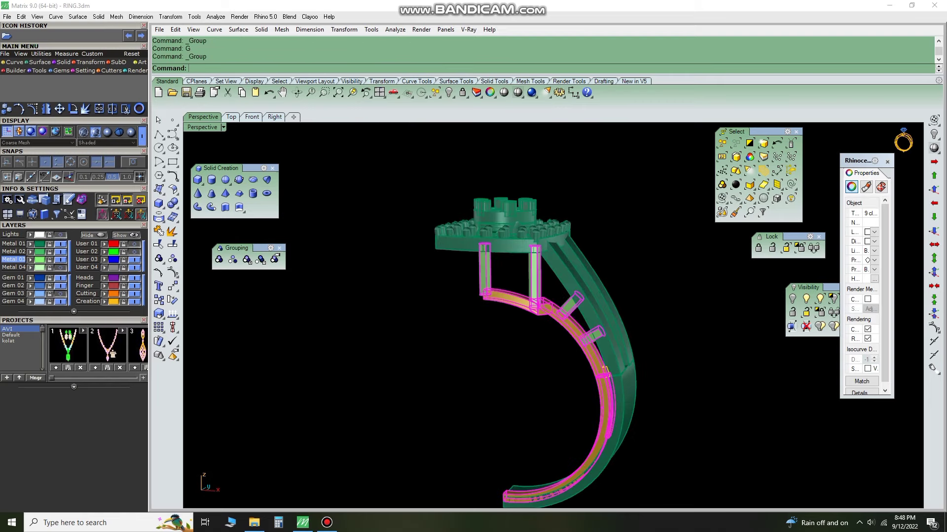
- Restore the accidentally deleted supports and maximize the Top view
{"action": "left_click", "coordinate": [231, 117]}
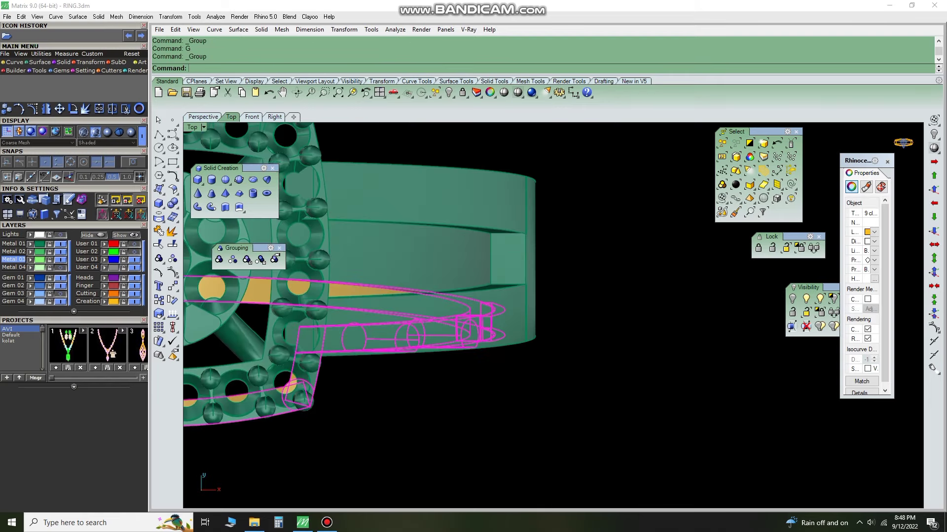
{"action": "left_click", "coordinate": [202, 117]}
{"action": "key", "text": "Delete"}
{"action": "key", "text": "ctrl+z"}
{"action": "scroll", "coordinate": [493, 316], "scroll_direction": "up", "scroll_amount": 3}
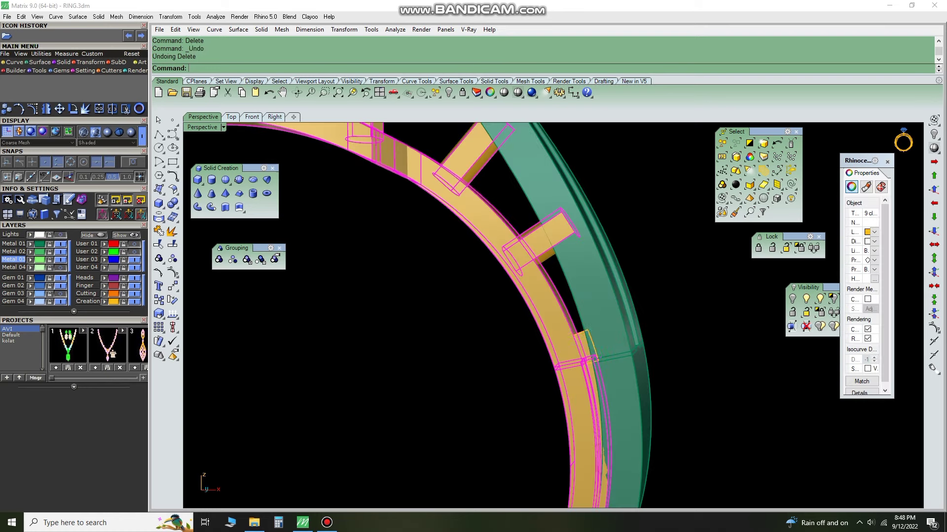
{"action": "left_click", "coordinate": [379, 92]}
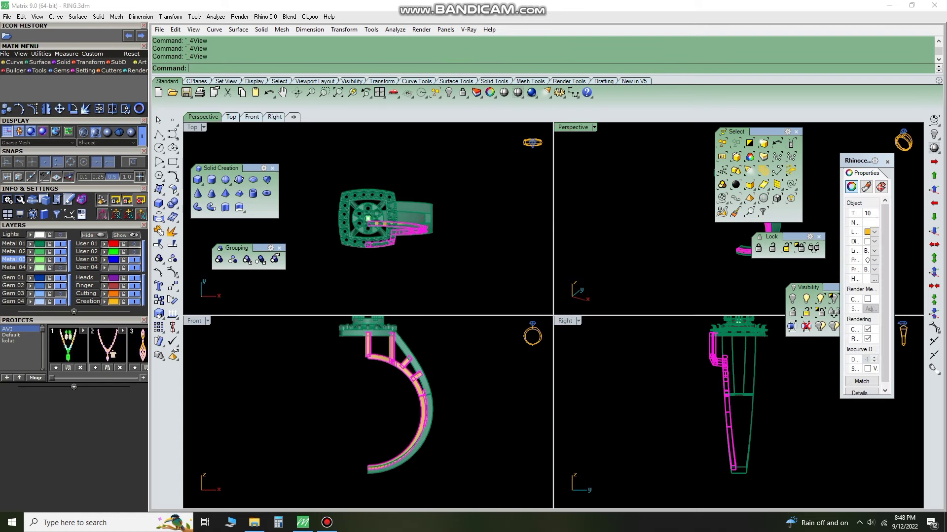
{"action": "left_click", "coordinate": [231, 117]}
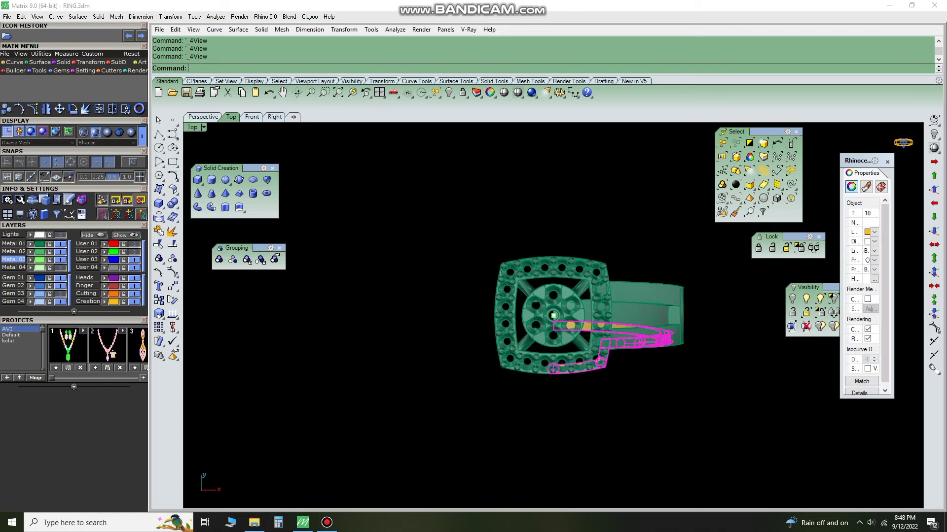
- Mirror the grouped supports across the ring centre onto the opposite side
{"action": "type", "text": "mi"}
{"action": "key", "text": "Return"}
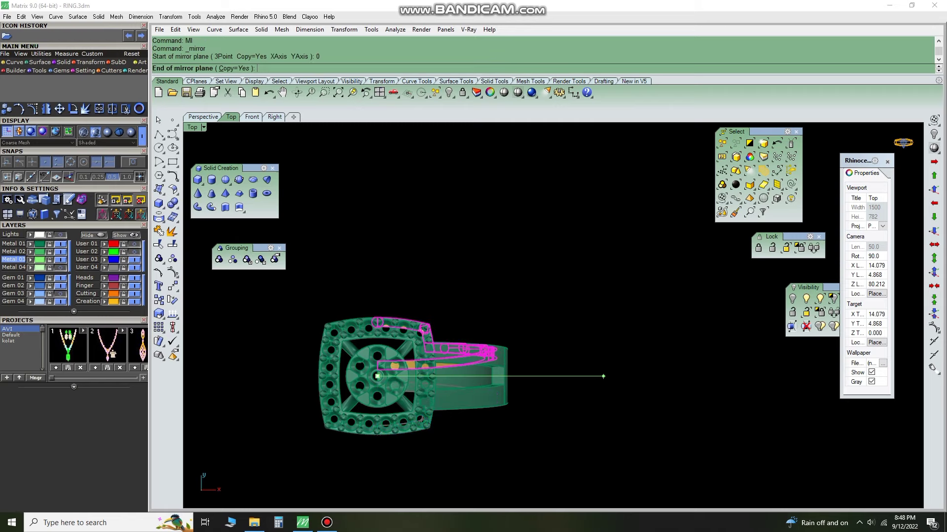
{"action": "left_click", "coordinate": [603, 376]}
{"action": "key", "text": "Return"}
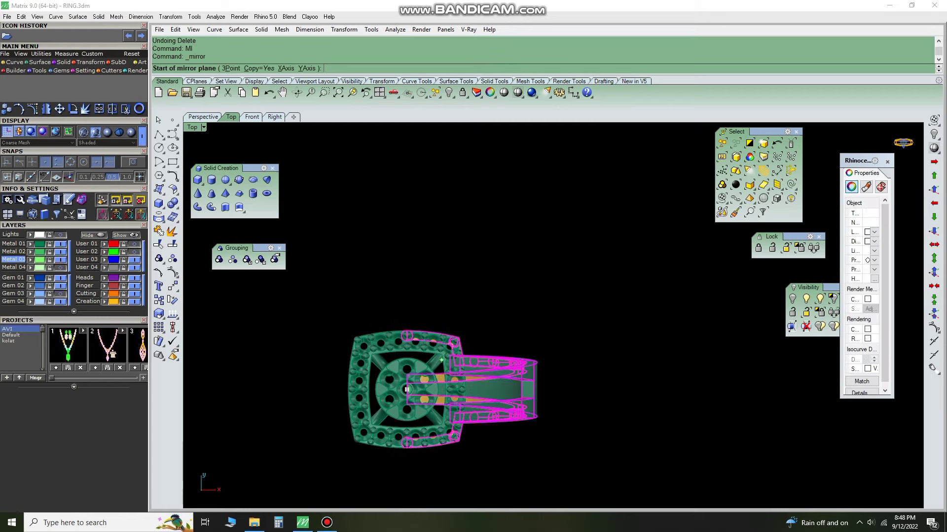
{"action": "type", "text": "0"}
{"action": "key", "text": "Return"}
{"action": "left_click", "coordinate": [406, 375]}
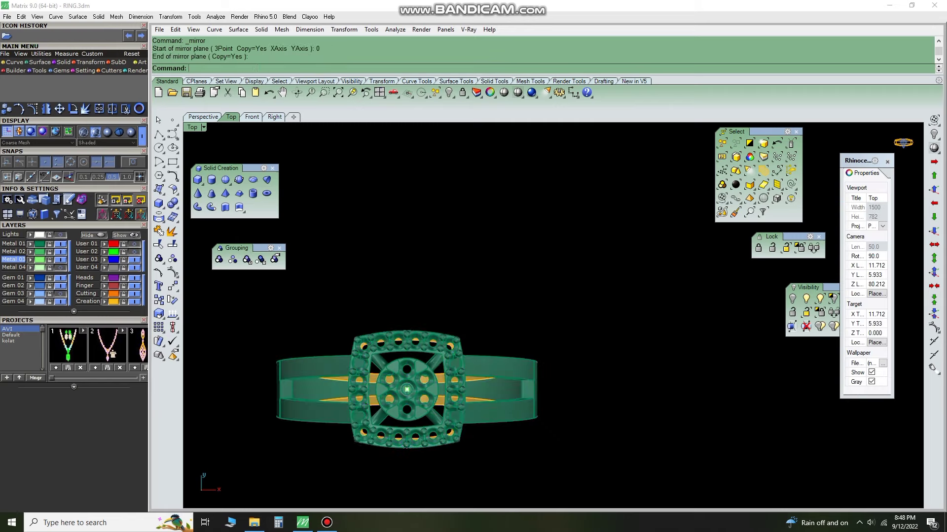
{"action": "left_click", "coordinate": [202, 117]}
- Unlock all locked parts and show the ring fully shaded
{"action": "right_click", "coordinate": [462, 93]}
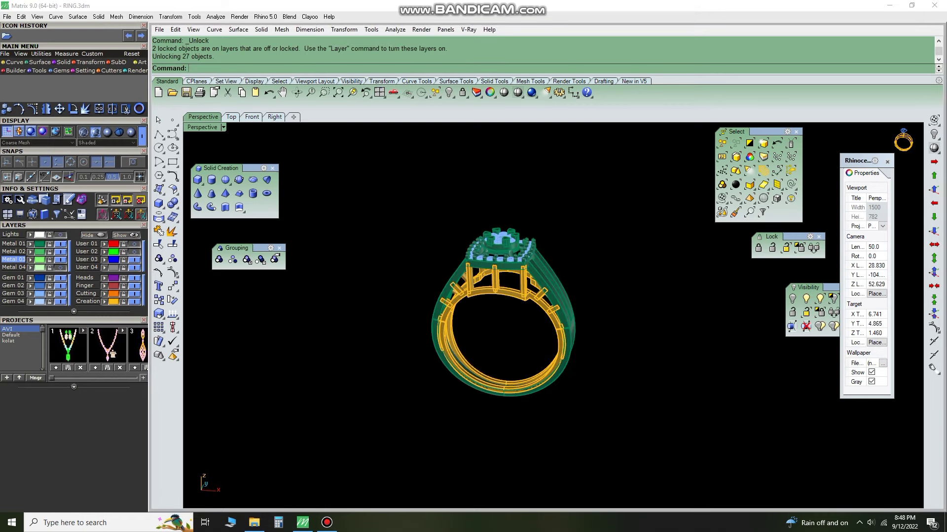
{"action": "scroll", "coordinate": [520, 236], "scroll_direction": "up", "scroll_amount": 2}
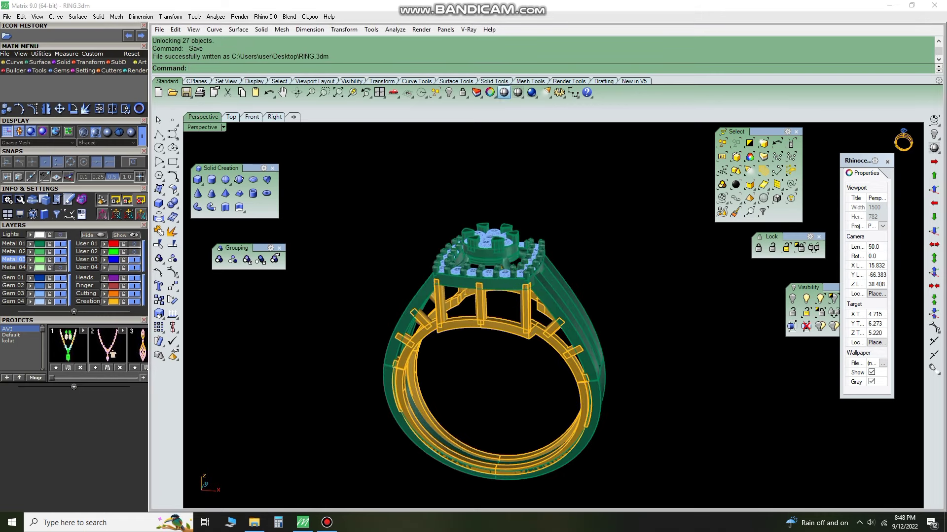
{"action": "left_click", "coordinate": [504, 92]}
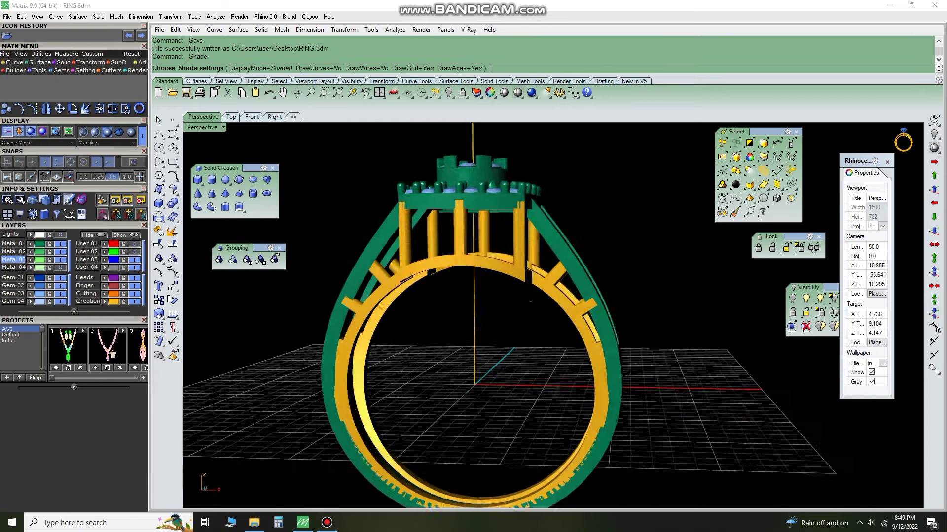
- In the Front view, unlock and nudge the reference photo right, then undo the move
{"action": "left_click", "coordinate": [275, 117]}
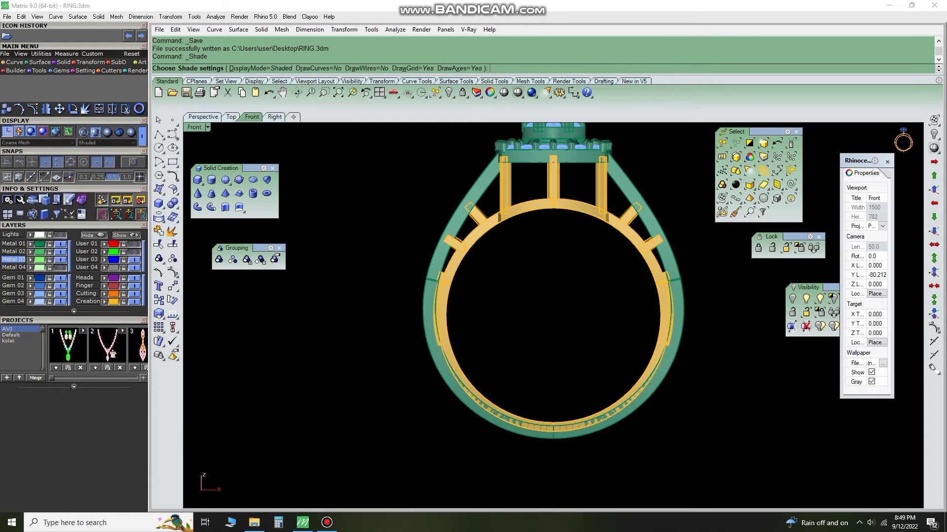
{"action": "key", "text": "Escape"}
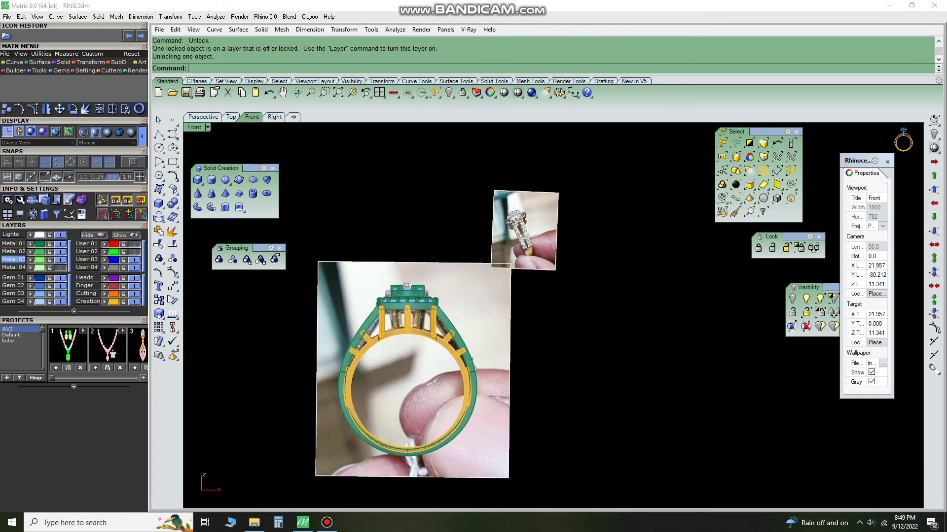
{"action": "left_click_drag", "start_coordinate": [415, 370], "coordinate": [640, 346]}
{"action": "scroll", "coordinate": [468, 321], "scroll_direction": "up", "scroll_amount": 5}
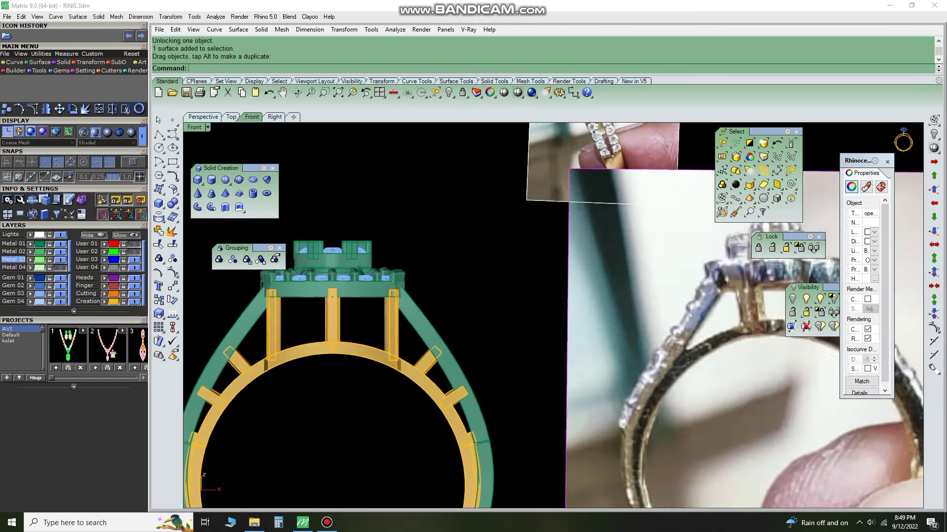
{"action": "scroll", "coordinate": [340, 370], "scroll_direction": "down", "scroll_amount": 3}
{"action": "key", "text": "ctrl+z"}
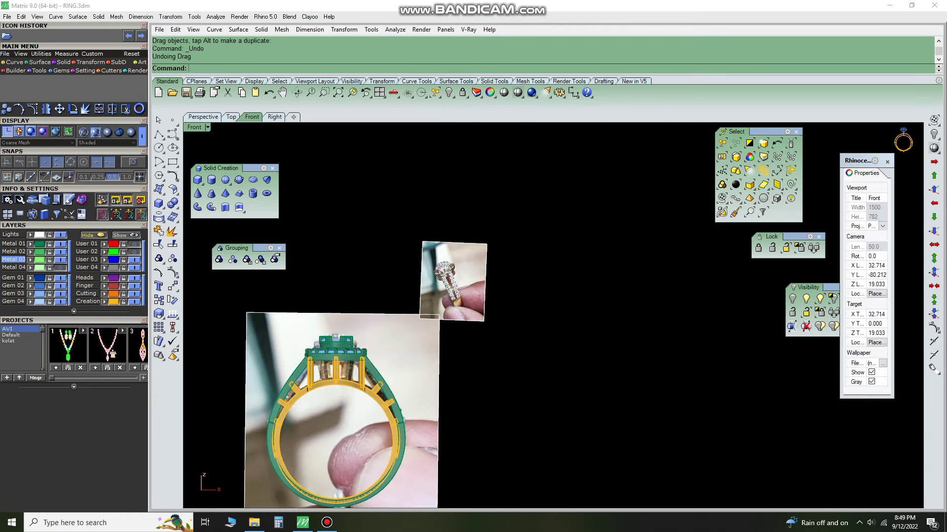
- Back in Perspective, select a shank side bar and lock the rest, then undo the lock
{"action": "left_click", "coordinate": [203, 117]}
{"action": "right_click_drag", "start_coordinate": [493, 321], "coordinate": [542, 295]}
{"action": "scroll", "coordinate": [493, 296], "scroll_direction": "up", "scroll_amount": 3}
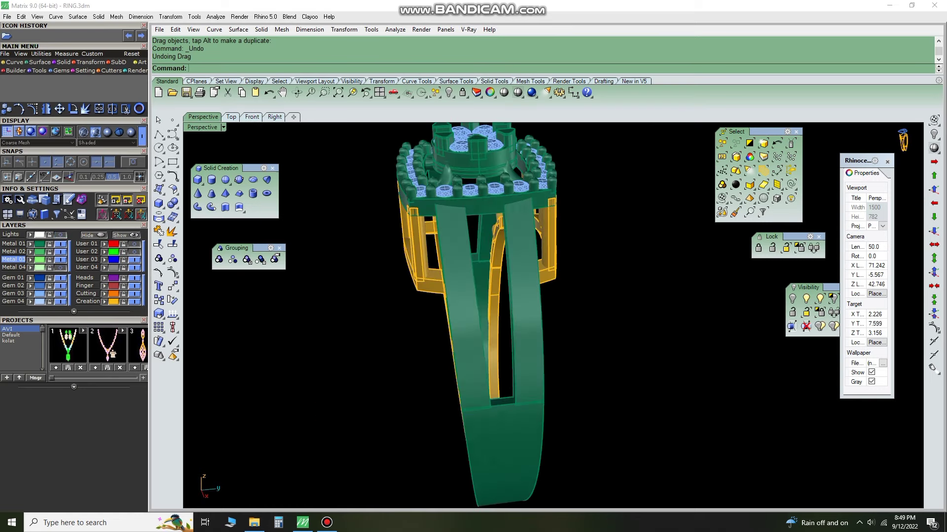
{"action": "right_click_drag", "start_coordinate": [493, 320], "coordinate": [542, 295]}
{"action": "left_click", "coordinate": [560, 295]}
{"action": "key", "text": "ctrl+l"}
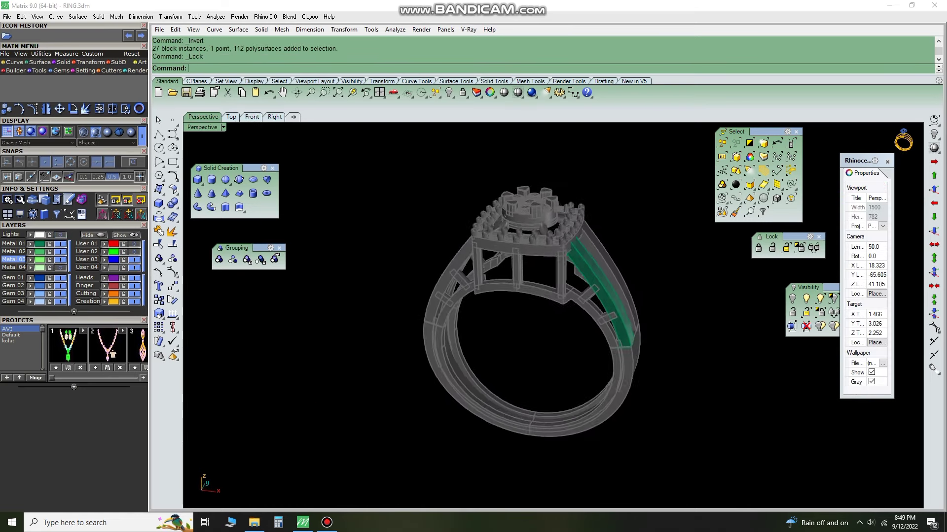
{"action": "key", "text": "ctrl+z"}
- Select the yellow support pieces and orbit closer to the split shank branch
{"action": "right_click_drag", "start_coordinate": [542, 296], "coordinate": [493, 296]}
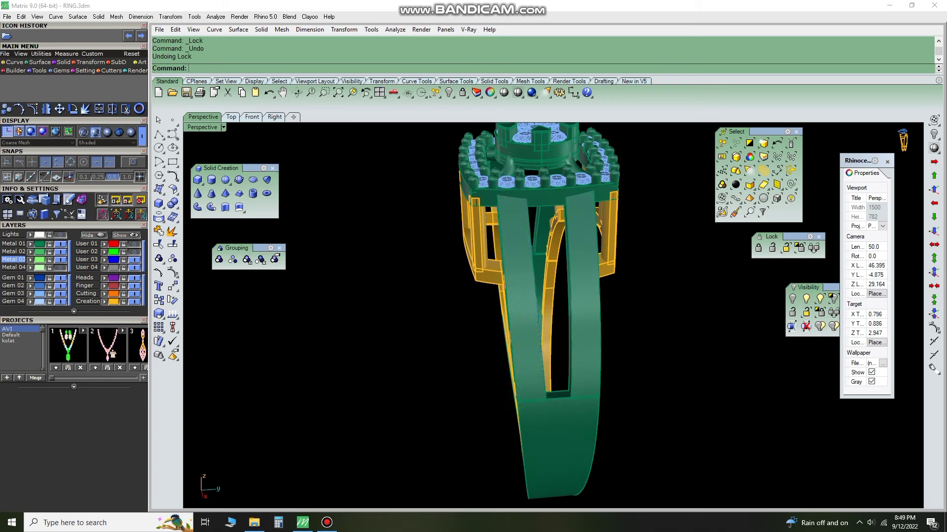
{"action": "left_click", "coordinate": [542, 246]}
{"action": "scroll", "coordinate": [542, 315], "scroll_direction": "up", "scroll_amount": 3}
{"action": "key", "text": "Left"}
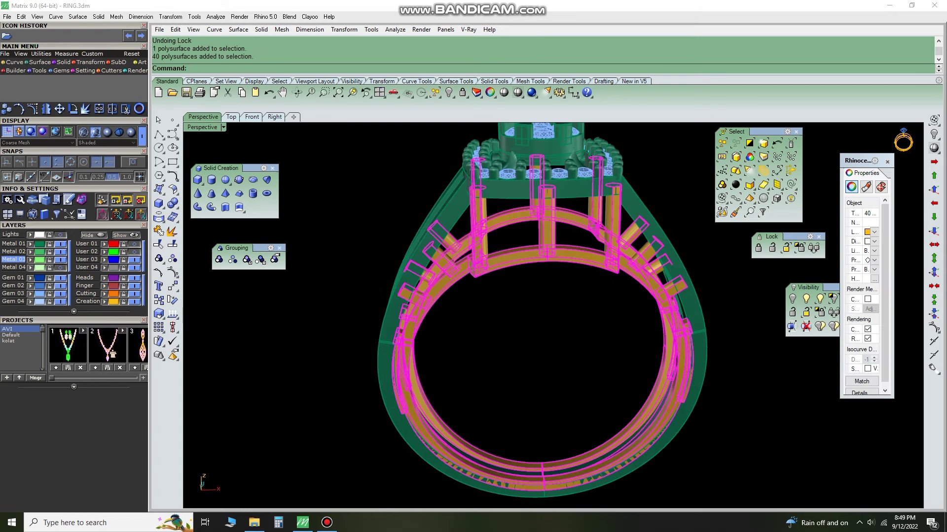
{"action": "right_click_drag", "start_coordinate": [543, 296], "coordinate": [493, 296]}
- Select the shank branch, invert the selection and lock everything else
{"action": "left_click", "coordinate": [523, 256]}
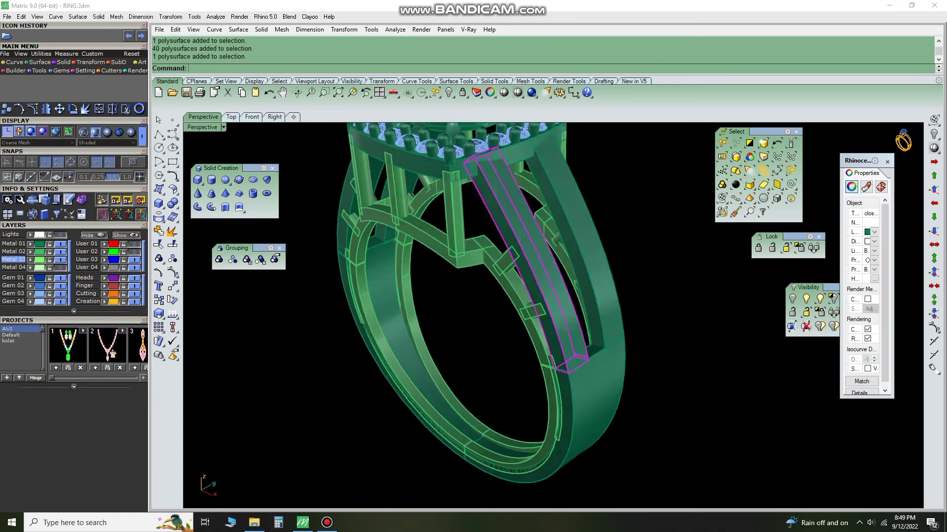
{"action": "key", "text": "ctrl+i"}
{"action": "key", "text": "ctrl+l"}
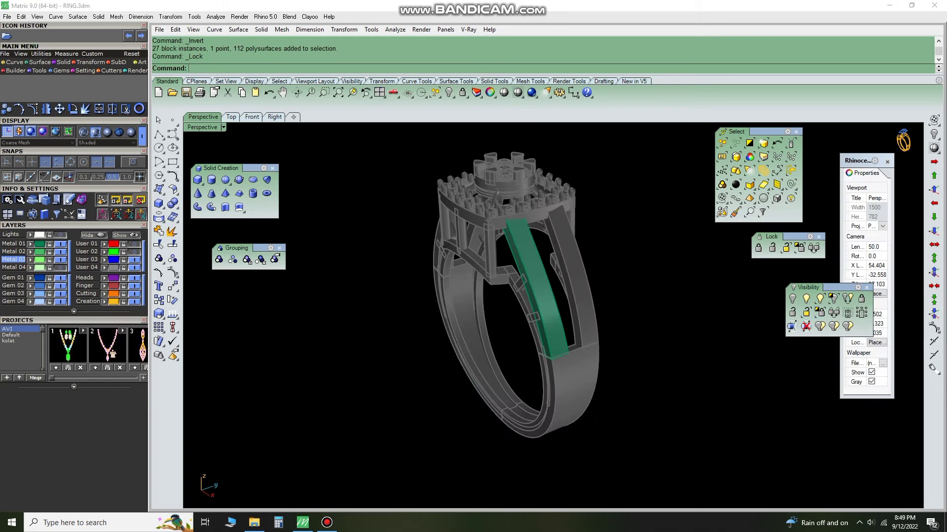
{"action": "scroll", "coordinate": [463, 315], "scroll_direction": "up", "scroll_amount": 2}
{"action": "scroll", "coordinate": [464, 316], "scroll_direction": "up", "scroll_amount": 2}
{"action": "scroll", "coordinate": [464, 316], "scroll_direction": "up", "scroll_amount": 2}
- Copy the branch's edges as curves with DupEdge (DE)
{"action": "type", "text": "DE"}
{"action": "key", "text": "Return"}
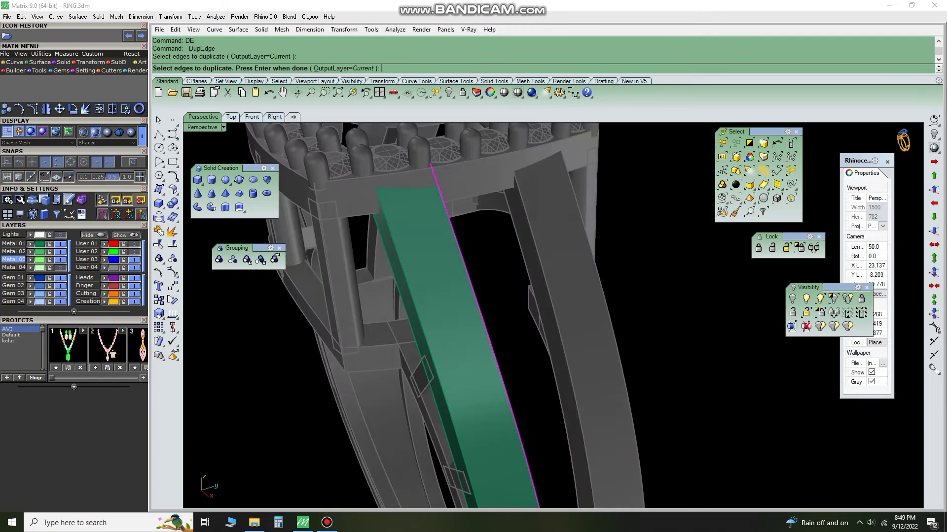
{"action": "scroll", "coordinate": [552, 316], "scroll_direction": "down", "scroll_amount": 3}
{"action": "key", "text": "Return"}
{"action": "scroll", "coordinate": [552, 315], "scroll_direction": "up", "scroll_amount": 3}
- Offset the edge curve along the branch surface with the direction flipped inward
{"action": "type", "text": "O"}
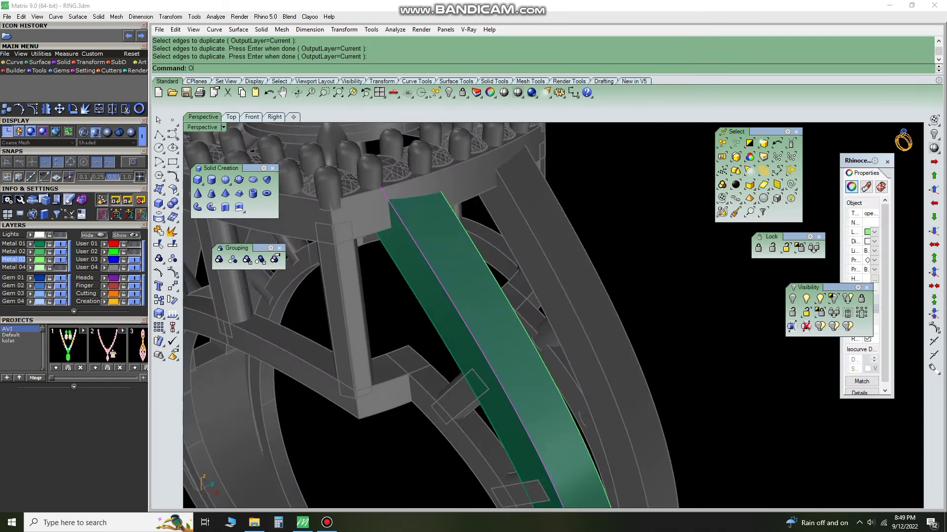
{"action": "key", "text": "Return"}
{"action": "type", "text": "F"}
{"action": "key", "text": "Return"}
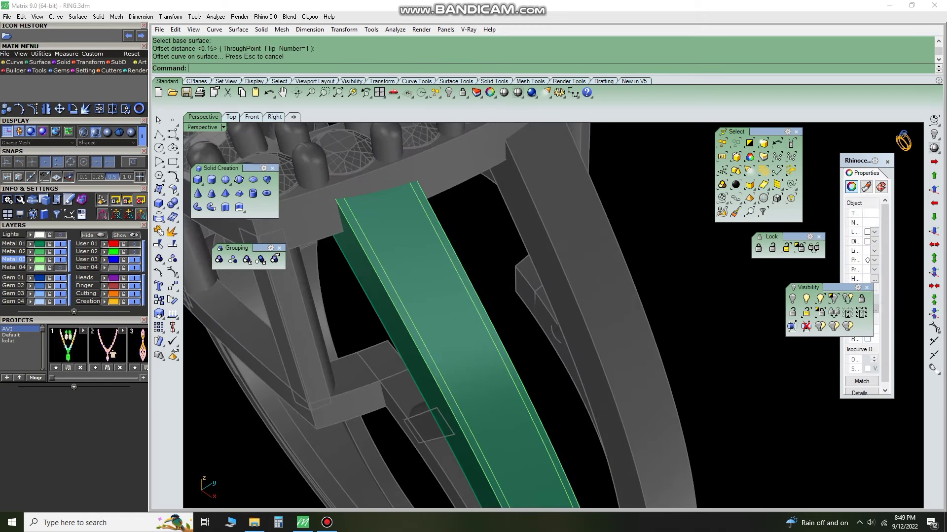
- Pick the branch surface and start Gem on Surface (gg)
{"action": "left_click", "coordinate": [374, 320]}
{"action": "type", "text": "gg"}
{"action": "key", "text": "Return"}
{"action": "scroll", "coordinate": [462, 272], "scroll_direction": "down", "scroll_amount": 3}
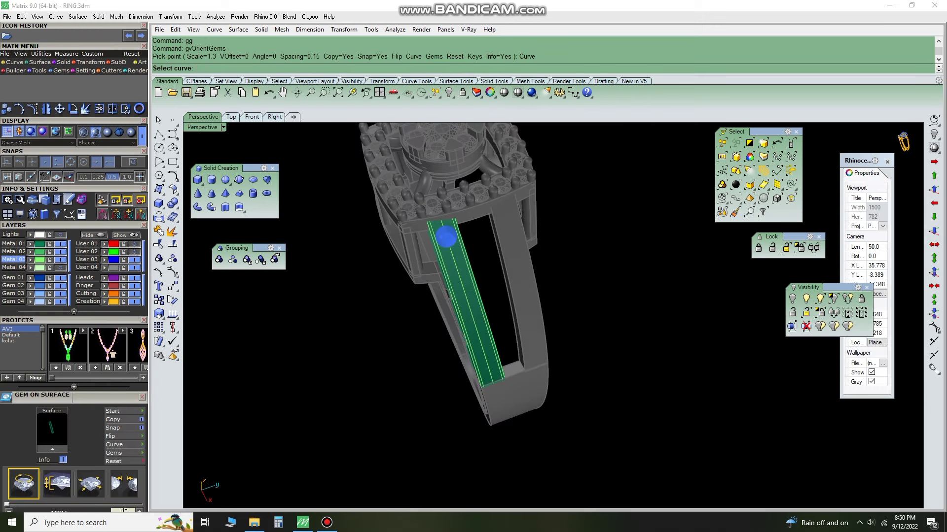
- Place the first round gem on the branch along the guide line, entering .17
{"action": "left_click", "coordinate": [446, 237]}
{"action": "scroll", "coordinate": [449, 235], "scroll_direction": "up", "scroll_amount": 2}
{"action": "scroll", "coordinate": [453, 233], "scroll_direction": "up", "scroll_amount": 2}
{"action": "scroll", "coordinate": [463, 230], "scroll_direction": "up", "scroll_amount": 3}
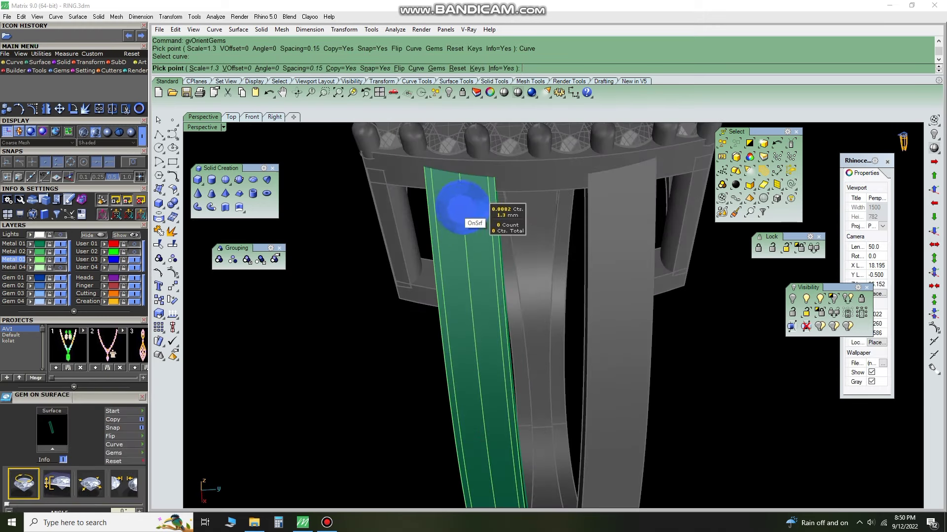
{"action": "scroll", "coordinate": [463, 209], "scroll_direction": "up", "scroll_amount": 1}
{"action": "left_click", "coordinate": [464, 217]}
{"action": "scroll", "coordinate": [464, 217], "scroll_direction": "down", "scroll_amount": 3}
{"action": "type", "text": ".17"}
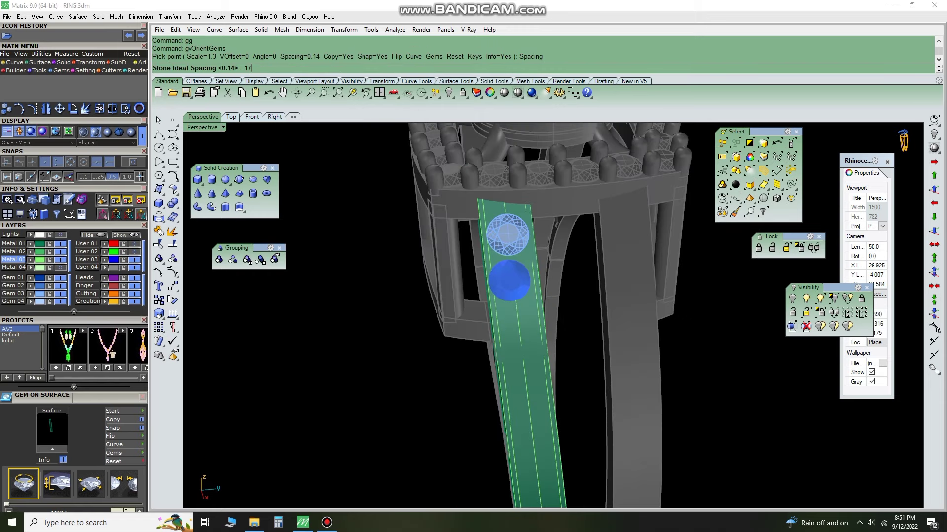
- Place the remaining gems down the branch to its end and finish the row
{"action": "left_click", "coordinate": [516, 316]}
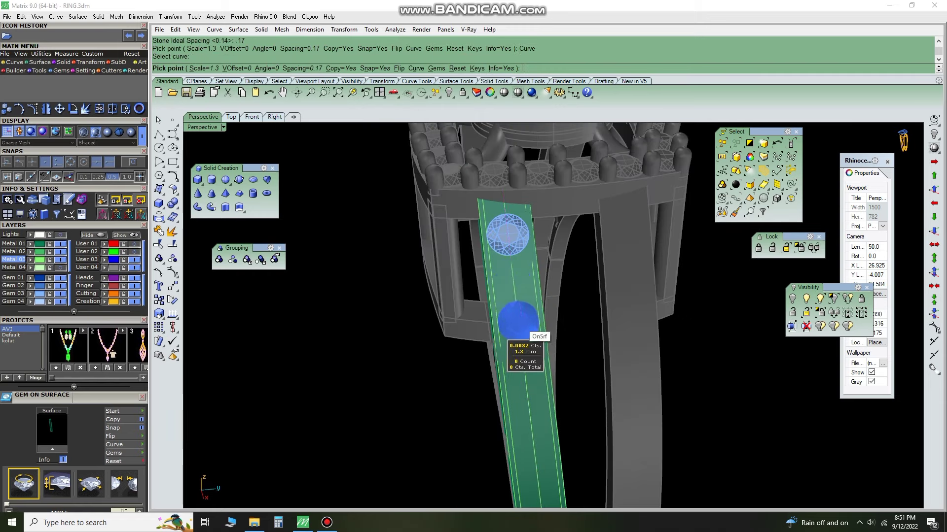
{"action": "right_click_drag", "start_coordinate": [515, 318], "coordinate": [510, 296]}
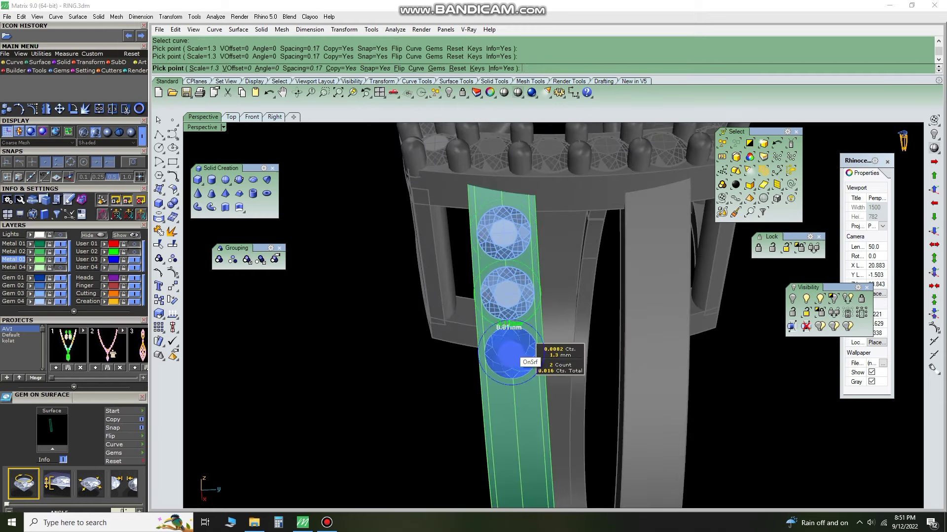
{"action": "left_click", "coordinate": [511, 345]}
{"action": "scroll", "coordinate": [511, 346], "scroll_direction": "down", "scroll_amount": 2}
{"action": "scroll", "coordinate": [513, 323], "scroll_direction": "up", "scroll_amount": 2}
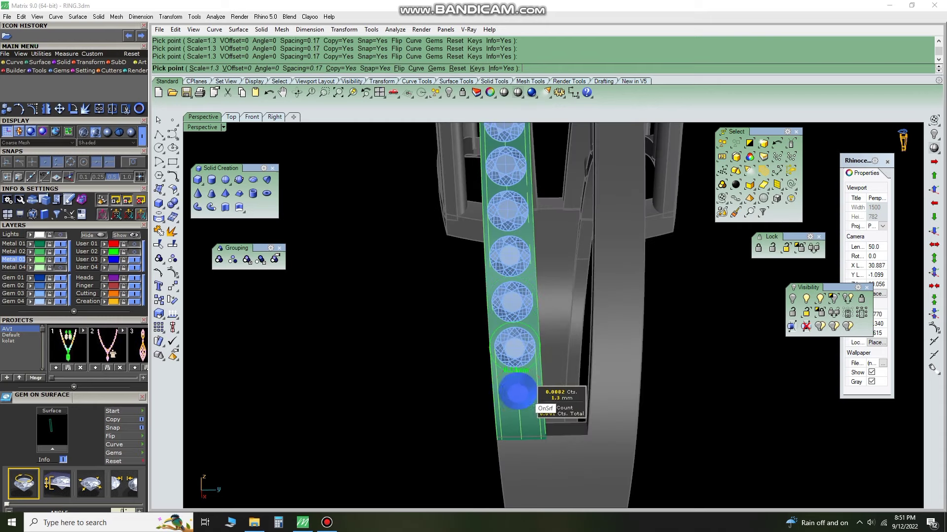
{"action": "left_click", "coordinate": [538, 405]}
{"action": "key", "text": "Return"}
- Orbit and zoom to inspect the gem row from the front and side
{"action": "scroll", "coordinate": [537, 405], "scroll_direction": "down", "scroll_amount": 4}
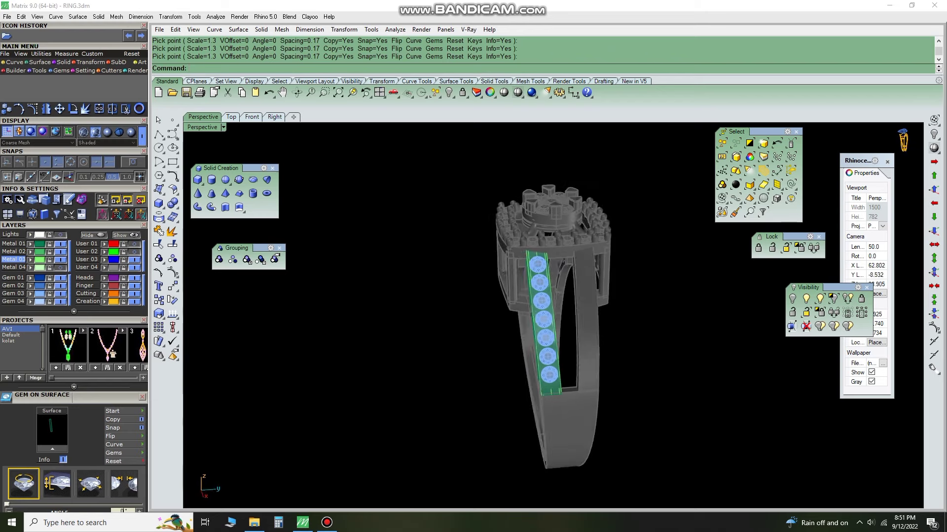
{"action": "right_click_drag", "start_coordinate": [521, 332], "coordinate": [518, 330]}
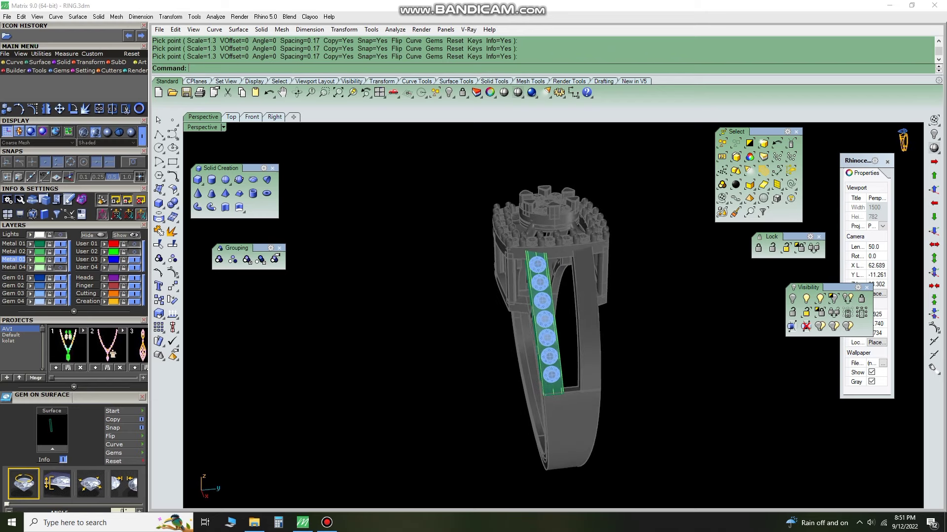
{"action": "mouse_move", "coordinate": [520, 331]}
{"action": "right_mouse_down"}
{"action": "mouse_move", "coordinate": [542, 328]}
{"action": "mouse_move", "coordinate": [532, 316]}
{"action": "mouse_move", "coordinate": [543, 328]}
{"action": "right_mouse_up"}
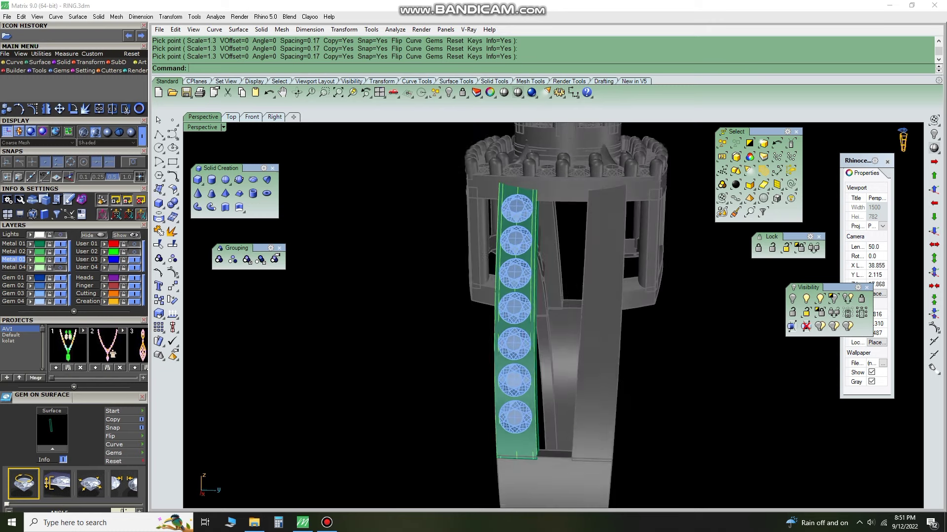
{"action": "scroll", "coordinate": [542, 327], "scroll_direction": "up", "scroll_amount": 2}
{"action": "scroll", "coordinate": [522, 316], "scroll_direction": "up", "scroll_amount": 2}
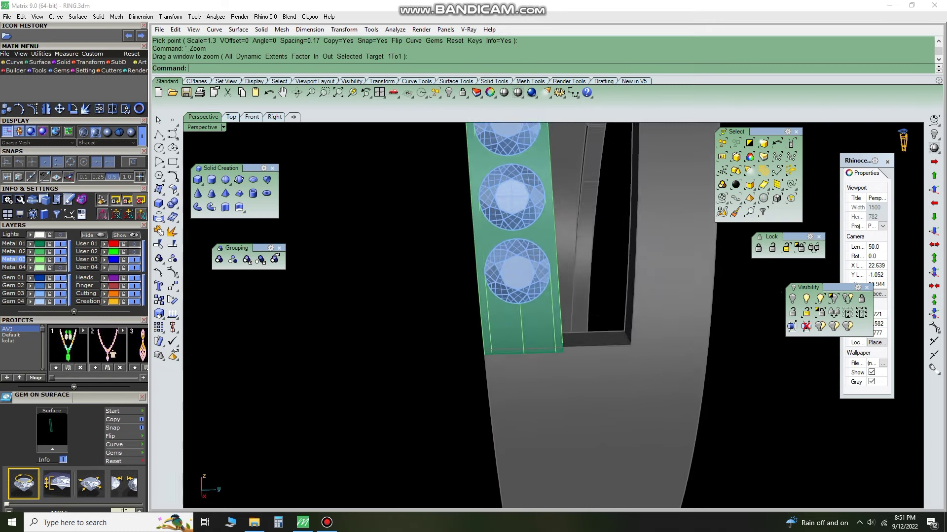
{"action": "scroll", "coordinate": [522, 315], "scroll_direction": "down", "scroll_amount": 3}
{"action": "right_click_drag", "start_coordinate": [523, 316], "coordinate": [542, 326]}
{"action": "scroll", "coordinate": [522, 256], "scroll_direction": "up", "scroll_amount": 1}
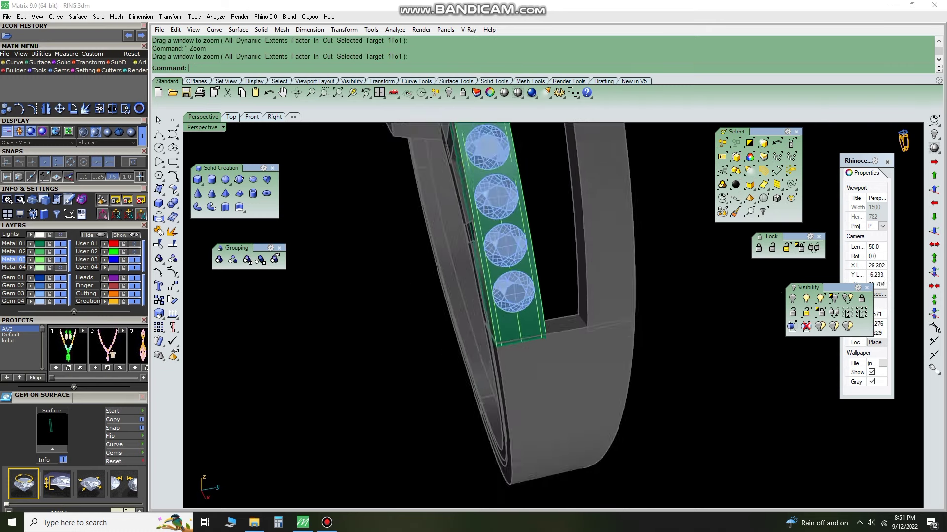
{"action": "scroll", "coordinate": [522, 257], "scroll_direction": "up", "scroll_amount": 3}
{"action": "scroll", "coordinate": [523, 256], "scroll_direction": "down", "scroll_amount": 2}
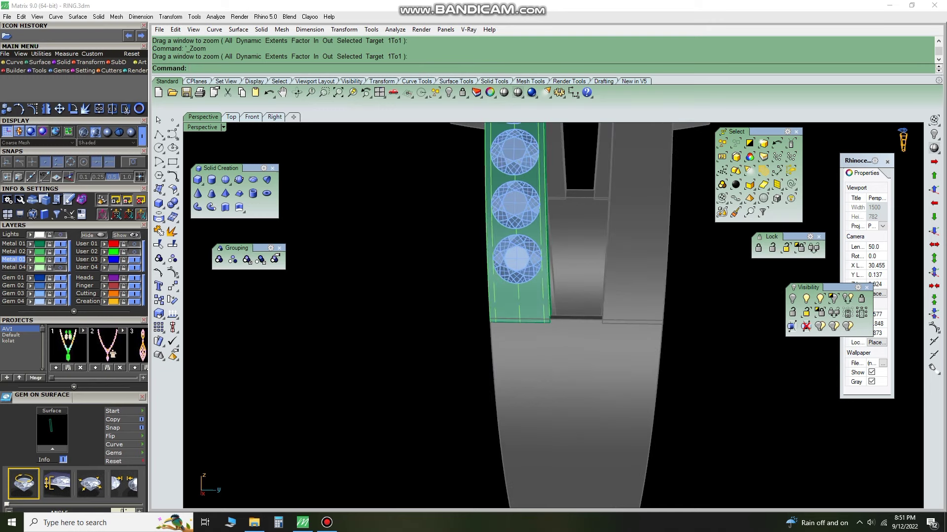
- Select the gem strip and start Prong on Surface from its right-click menu
{"action": "left_click", "coordinate": [518, 276]}
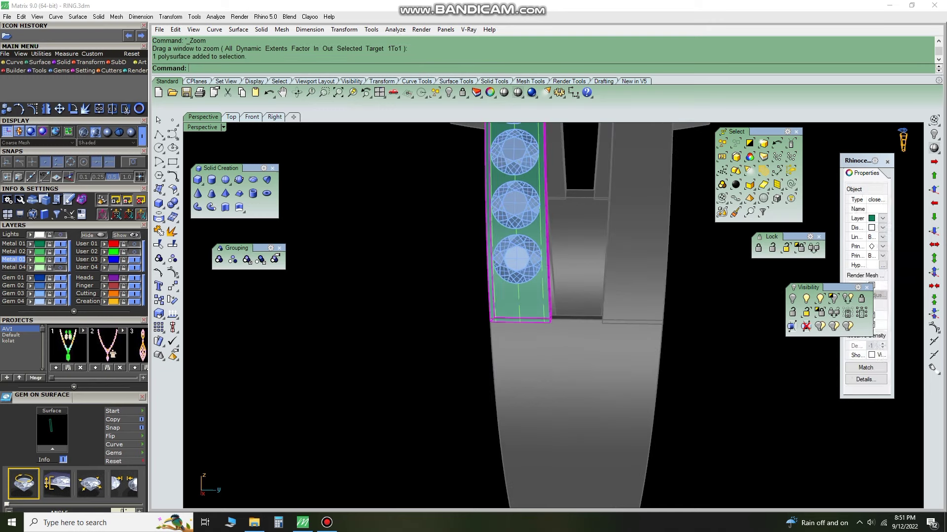
{"action": "right_click_drag", "start_coordinate": [517, 276], "coordinate": [542, 296]}
{"action": "right_click", "coordinate": [624, 266]}
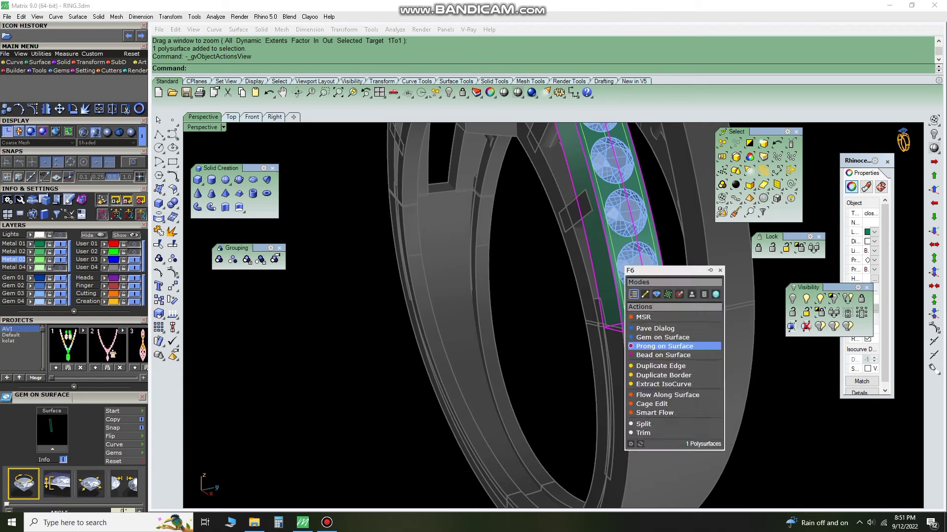
{"action": "left_click", "coordinate": [641, 346]}
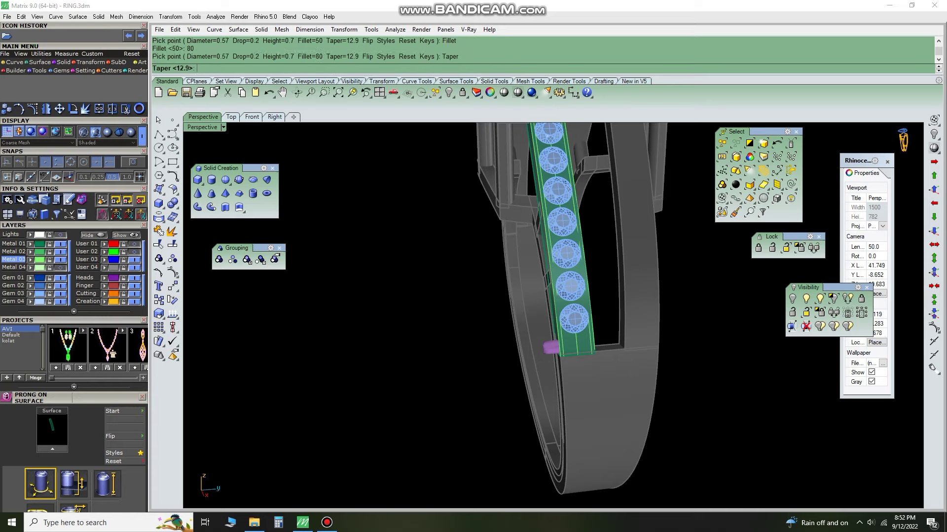
- Window-zoom in on the gem strip to see where prongs go
{"action": "scroll", "coordinate": [551, 348], "scroll_direction": "up", "scroll_amount": 3}
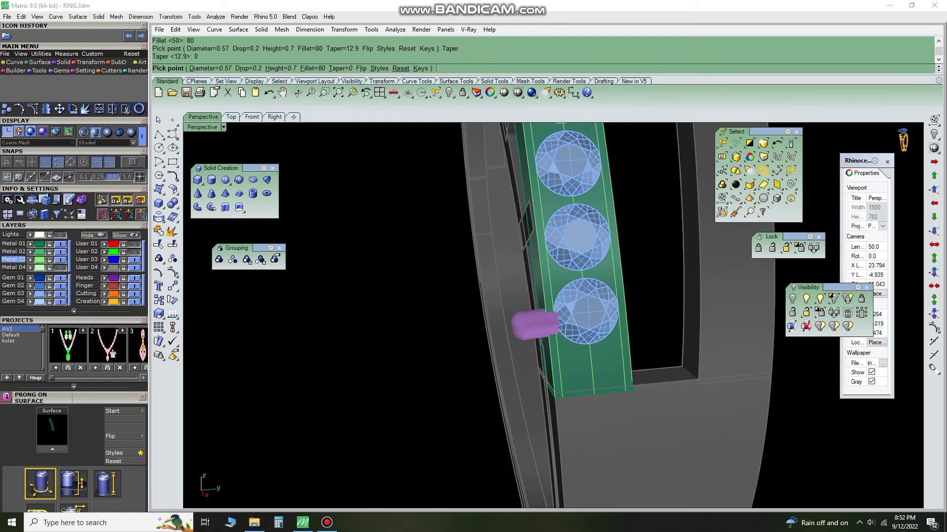
{"action": "left_click", "coordinate": [107, 132]}
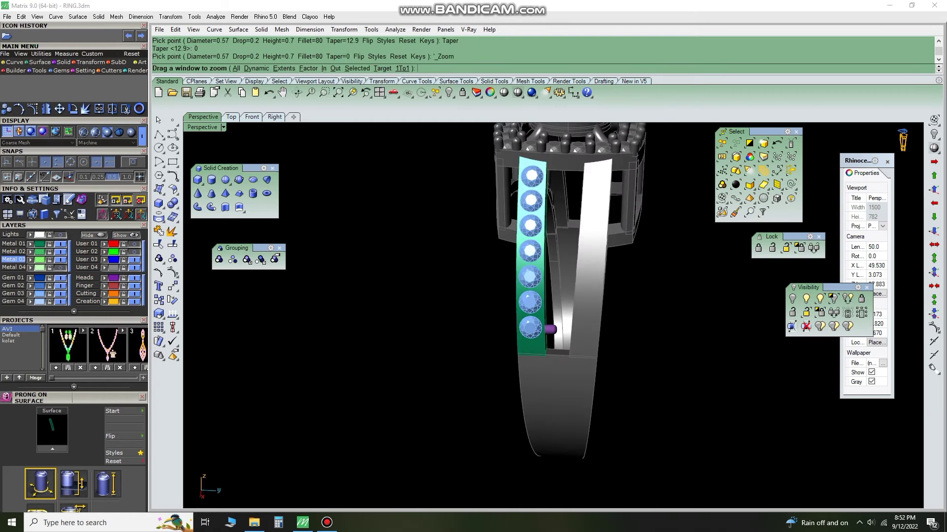
{"action": "left_click_drag", "start_coordinate": [468, 213], "coordinate": [557, 405]}
{"action": "scroll", "coordinate": [567, 340], "scroll_direction": "down", "scroll_amount": 1}
{"action": "scroll", "coordinate": [565, 317], "scroll_direction": "up", "scroll_amount": 3}
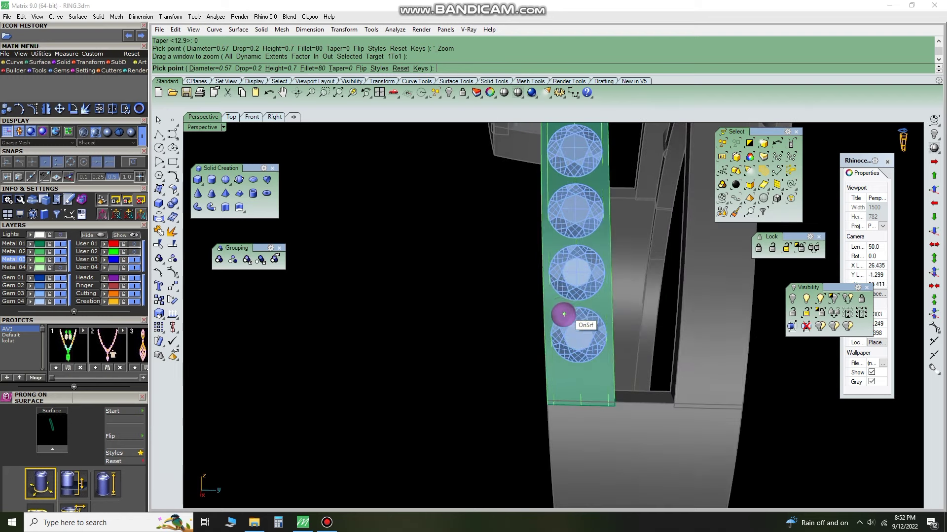
{"action": "scroll", "coordinate": [567, 300], "scroll_direction": "up", "scroll_amount": 2}
{"action": "scroll", "coordinate": [552, 308], "scroll_direction": "up", "scroll_amount": 1}
{"action": "scroll", "coordinate": [550, 308], "scroll_direction": "down", "scroll_amount": 1}
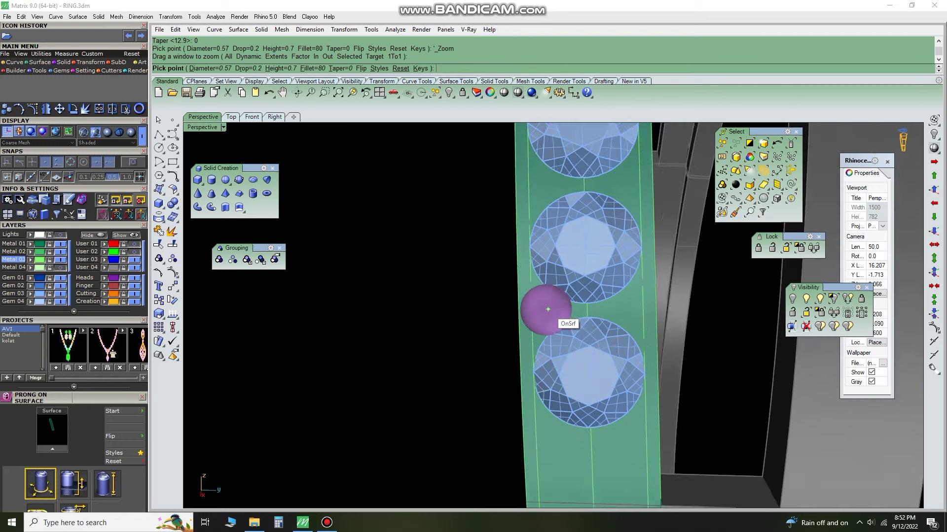
{"action": "scroll", "coordinate": [537, 316], "scroll_direction": "down", "scroll_amount": 1}
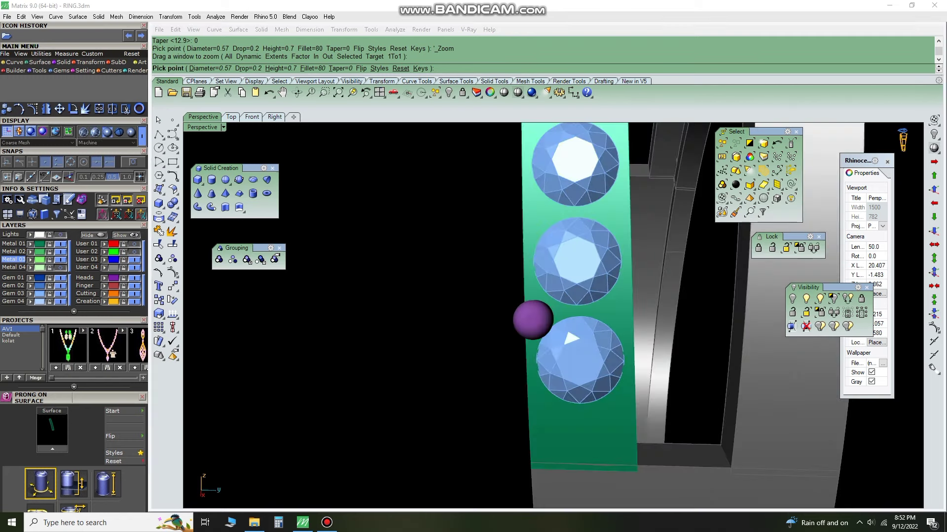
{"action": "scroll", "coordinate": [512, 320], "scroll_direction": "down", "scroll_amount": 1}
{"action": "scroll", "coordinate": [536, 356], "scroll_direction": "up", "scroll_amount": 1}
{"action": "scroll", "coordinate": [536, 355], "scroll_direction": "up", "scroll_amount": 2}
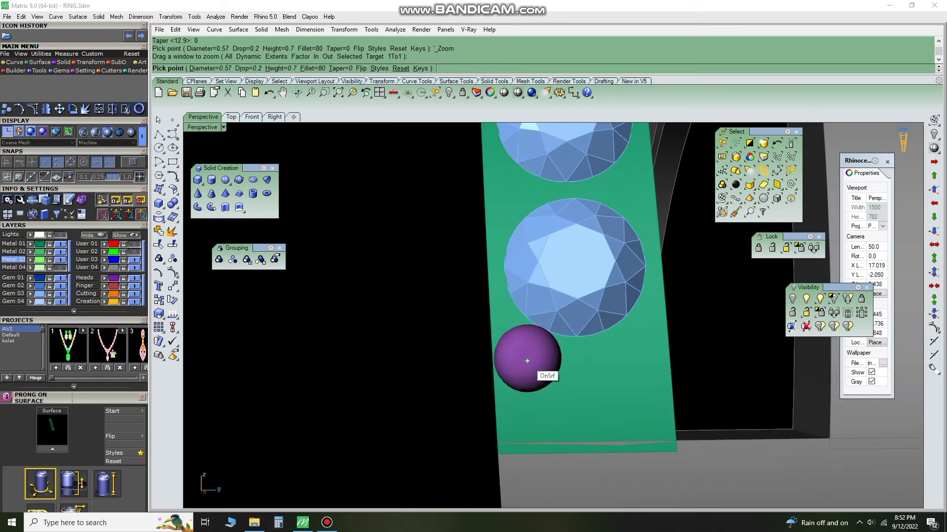
- Place ball prongs beside the lower gem and the middle gem
{"action": "left_click", "coordinate": [528, 349]}
{"action": "scroll", "coordinate": [527, 305], "scroll_direction": "down", "scroll_amount": 2}
{"action": "scroll", "coordinate": [562, 388], "scroll_direction": "up", "scroll_amount": 2}
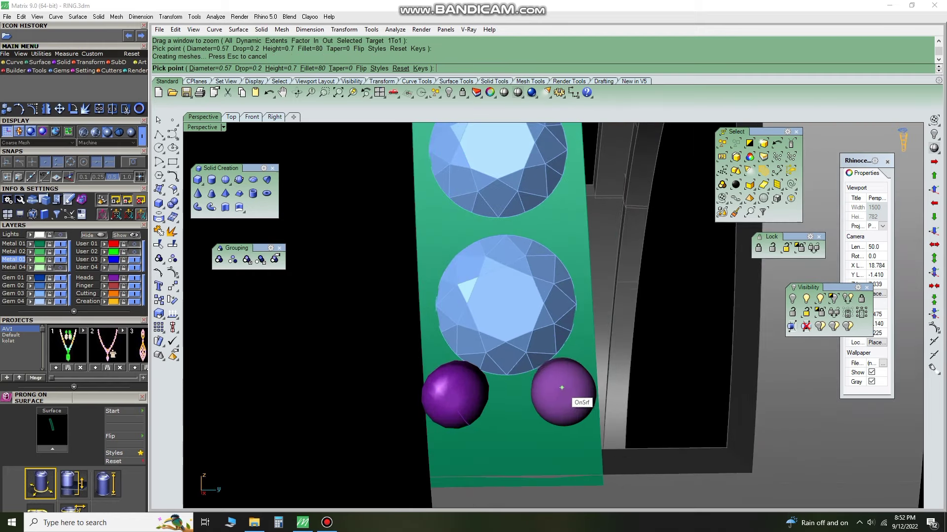
{"action": "left_click", "coordinate": [560, 385]}
{"action": "scroll", "coordinate": [493, 375], "scroll_direction": "down", "scroll_amount": 2}
{"action": "scroll", "coordinate": [510, 340], "scroll_direction": "up", "scroll_amount": 1}
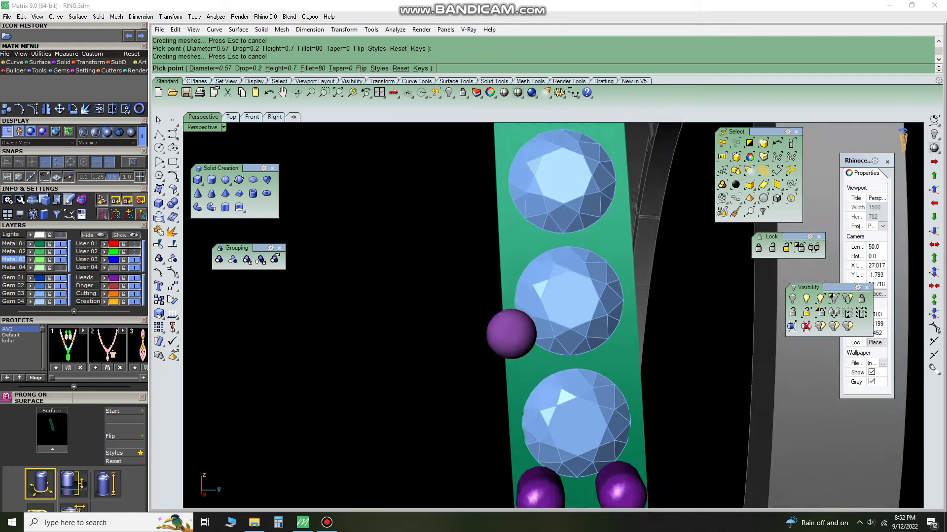
{"action": "scroll", "coordinate": [535, 370], "scroll_direction": "up", "scroll_amount": 1}
{"action": "left_click", "coordinate": [540, 373]}
{"action": "scroll", "coordinate": [539, 373], "scroll_direction": "down", "scroll_amount": 2}
{"action": "scroll", "coordinate": [591, 368], "scroll_direction": "up", "scroll_amount": 2}
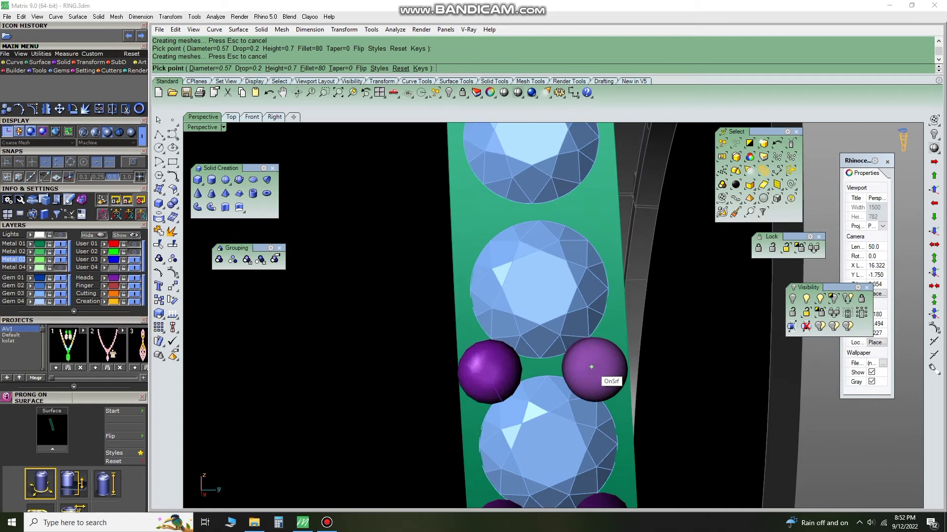
{"action": "scroll", "coordinate": [567, 335], "scroll_direction": "down", "scroll_amount": 2}
{"action": "scroll", "coordinate": [538, 306], "scroll_direction": "up", "scroll_amount": 2}
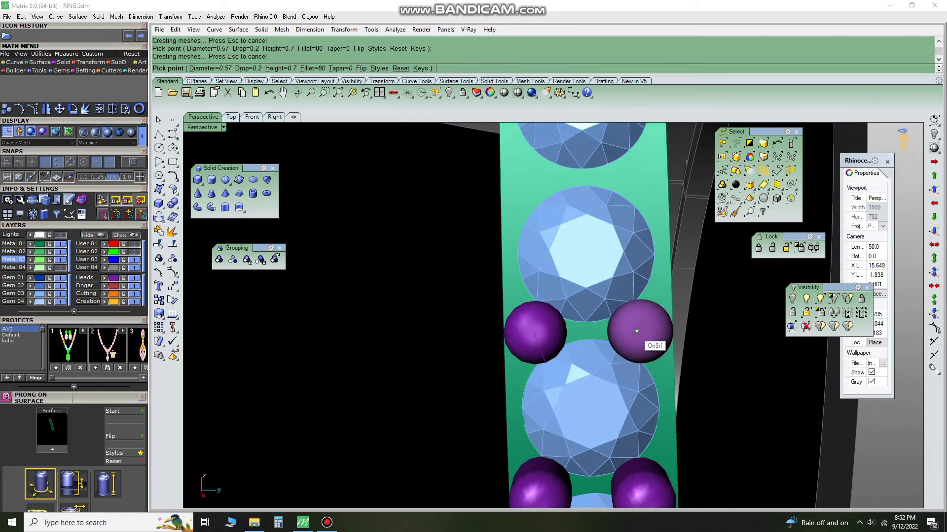
{"action": "scroll", "coordinate": [592, 315], "scroll_direction": "down", "scroll_amount": 2}
{"action": "scroll", "coordinate": [542, 275], "scroll_direction": "up", "scroll_amount": 2}
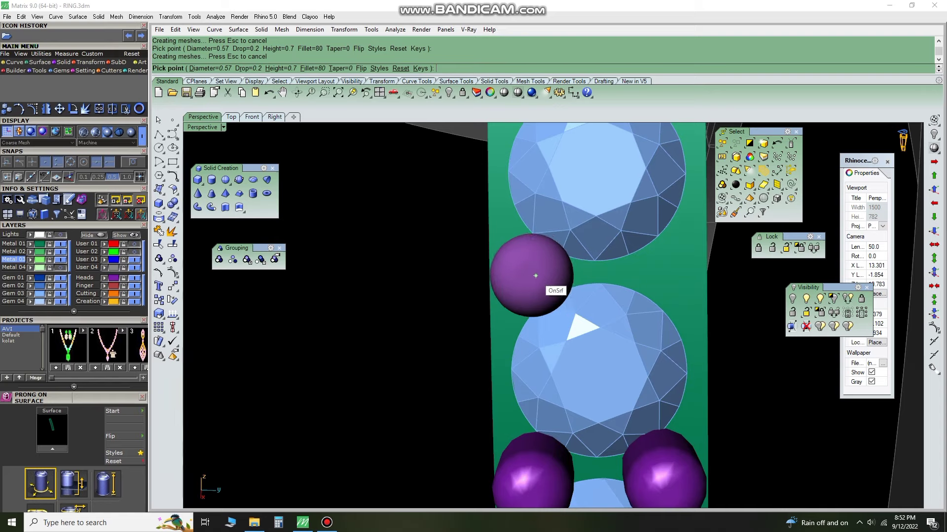
- Place left and right prongs between two gems and stop placing
{"action": "left_click", "coordinate": [536, 276]}
{"action": "scroll", "coordinate": [654, 278], "scroll_direction": "down", "scroll_amount": 2}
{"action": "scroll", "coordinate": [572, 281], "scroll_direction": "up", "scroll_amount": 2}
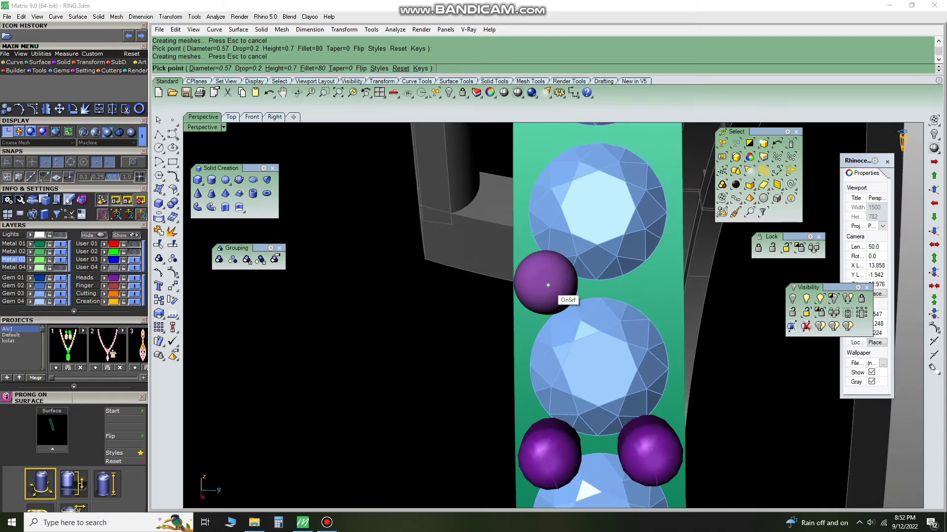
{"action": "scroll", "coordinate": [644, 287], "scroll_direction": "down", "scroll_amount": 2}
{"action": "scroll", "coordinate": [564, 298], "scroll_direction": "up", "scroll_amount": 2}
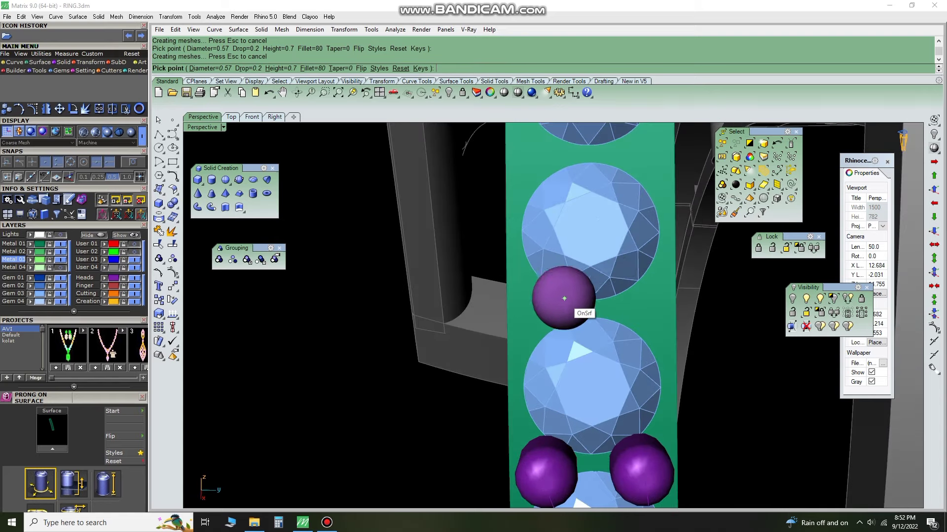
{"action": "left_click", "coordinate": [643, 309]}
{"action": "scroll", "coordinate": [636, 301], "scroll_direction": "down", "scroll_amount": 2}
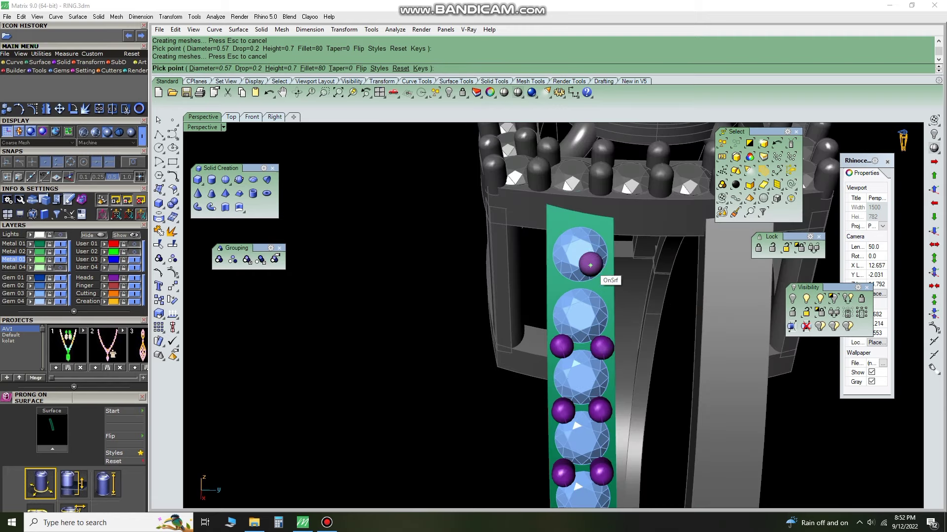
{"action": "scroll", "coordinate": [566, 259], "scroll_direction": "up", "scroll_amount": 1}
{"action": "key", "text": "Return"}
- Select the stray right prong, re-place it between the gems, and add the top-right prong
{"action": "scroll", "coordinate": [591, 352], "scroll_direction": "up", "scroll_amount": 1}
{"action": "left_click", "coordinate": [589, 352]}
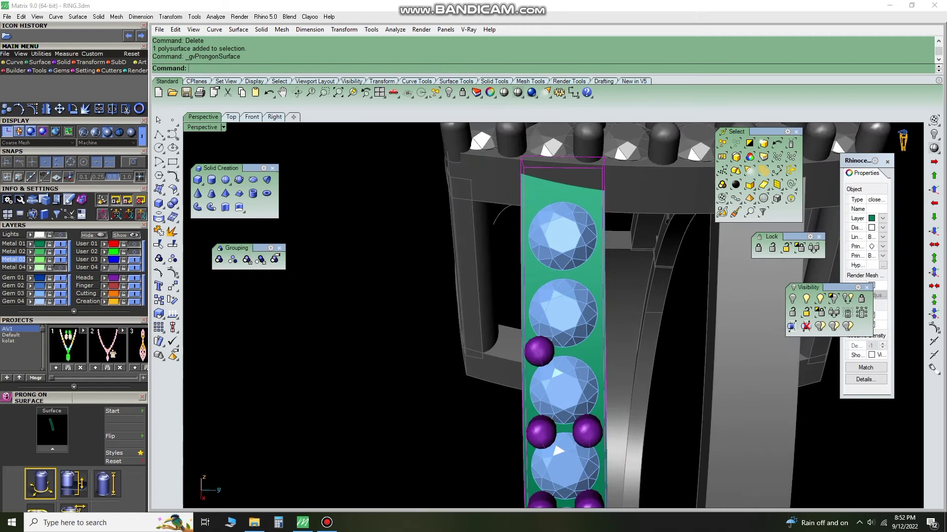
{"action": "scroll", "coordinate": [578, 355], "scroll_direction": "up", "scroll_amount": 1}
{"action": "scroll", "coordinate": [554, 323], "scroll_direction": "down", "scroll_amount": 2}
{"action": "scroll", "coordinate": [535, 286], "scroll_direction": "up", "scroll_amount": 2}
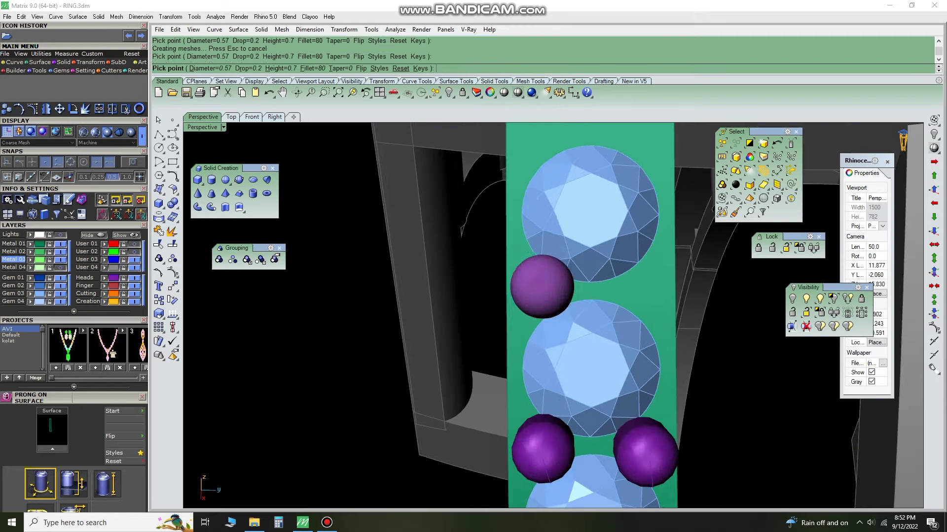
{"action": "left_click", "coordinate": [639, 288]}
{"action": "scroll", "coordinate": [616, 281], "scroll_direction": "down", "scroll_amount": 2}
{"action": "scroll", "coordinate": [542, 264], "scroll_direction": "up", "scroll_amount": 2}
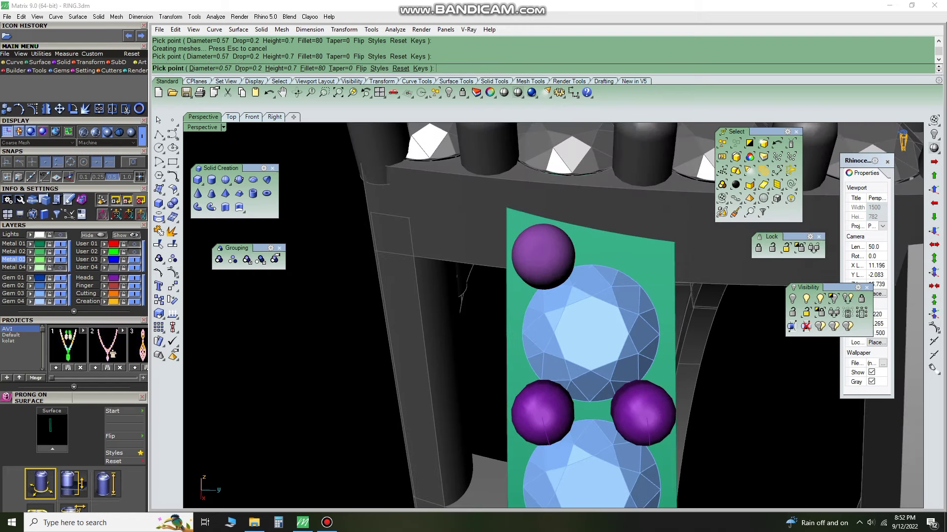
{"action": "key", "text": "Return"}
{"action": "left_click", "coordinate": [632, 259]}
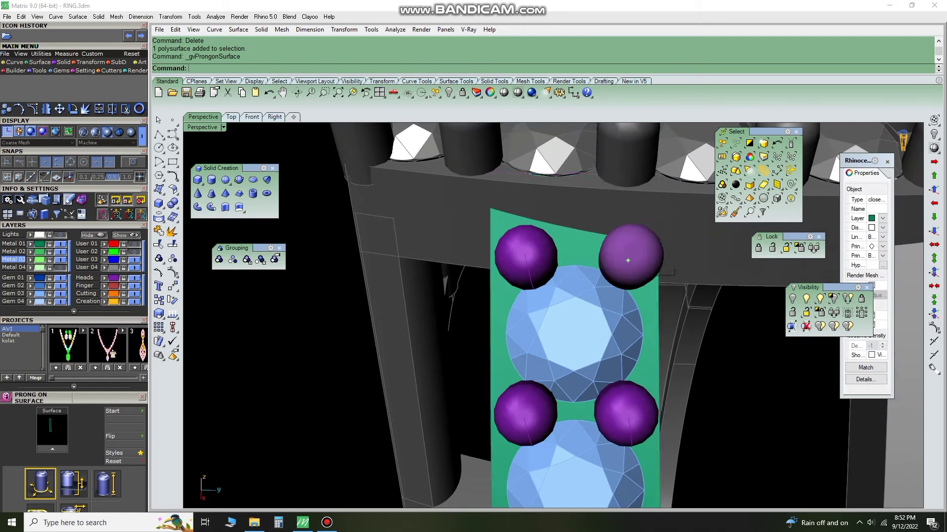
{"action": "scroll", "coordinate": [628, 260], "scroll_direction": "down", "scroll_amount": 3}
{"action": "scroll", "coordinate": [628, 260], "scroll_direction": "down", "scroll_amount": 3}
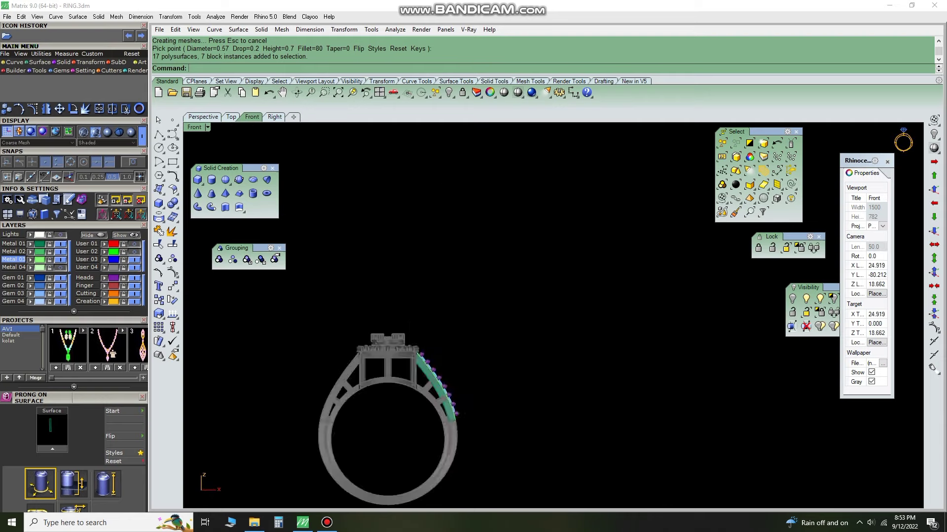
- Window-select the strip with its seven gems, ball prongs and guide curves
{"action": "left_click_drag", "start_coordinate": [408, 264], "coordinate": [598, 454]}
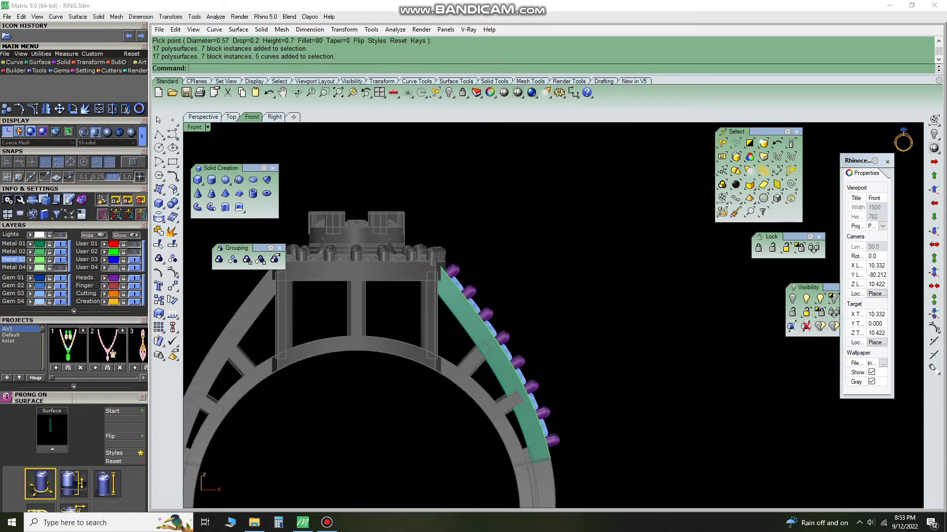
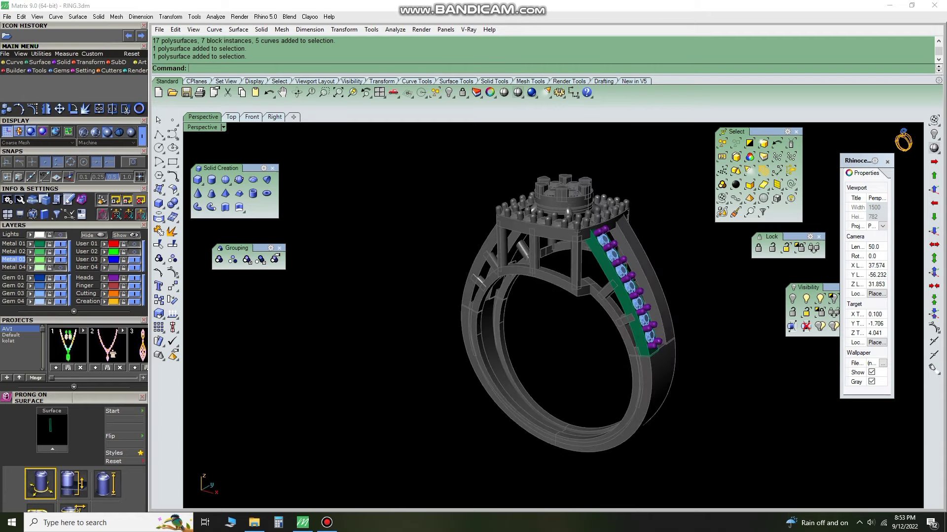
- Zoom in on the ring's gem-set strip
{"action": "left_click_drag", "start_coordinate": [588, 216], "coordinate": [673, 318]}
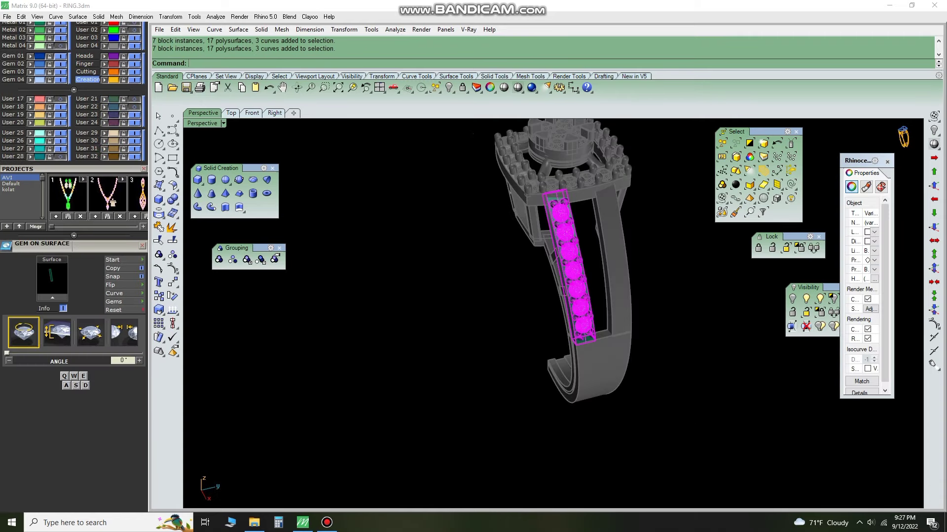
- Unlock all ring parts, isolate the gem strip, and list actions for its seven gems
{"action": "left_click", "coordinate": [772, 248]}
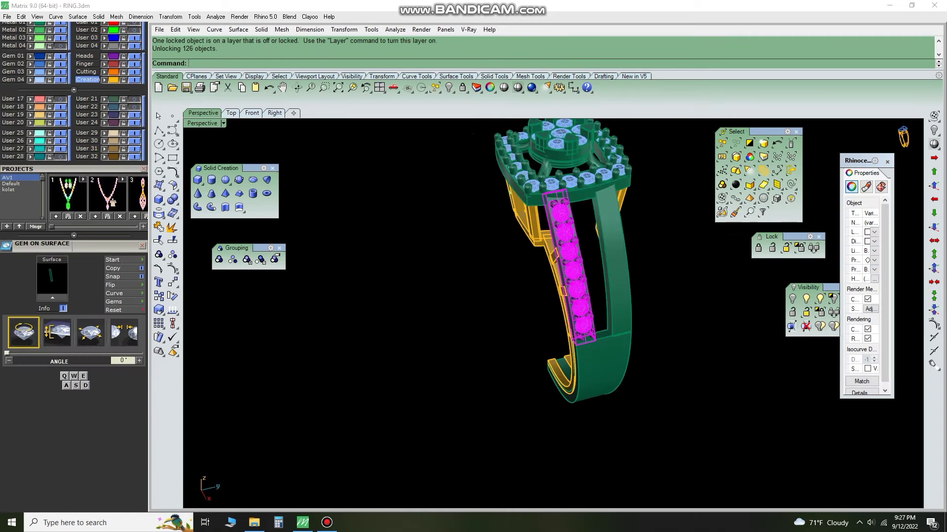
{"action": "left_click", "coordinate": [832, 298]}
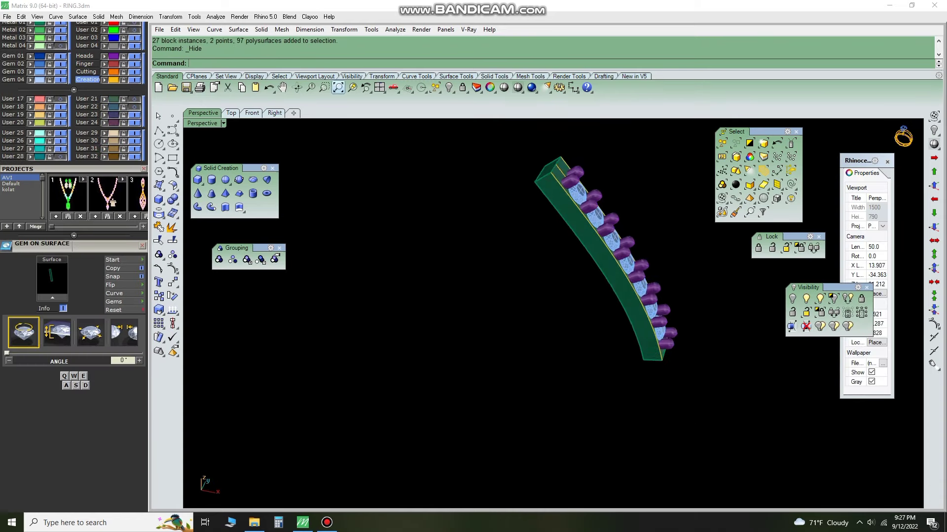
{"action": "left_click_drag", "start_coordinate": [571, 198], "coordinate": [613, 262]}
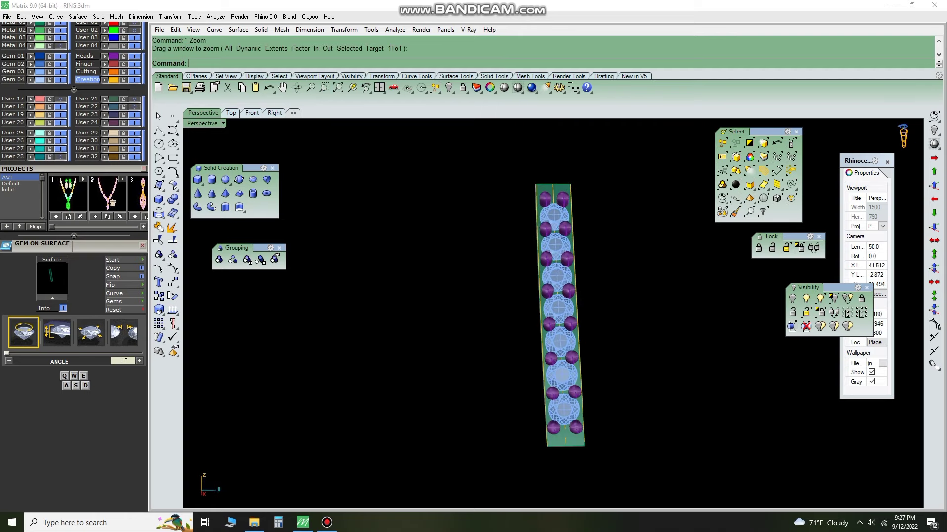
{"action": "right_click_drag", "start_coordinate": [557, 315], "coordinate": [538, 296]}
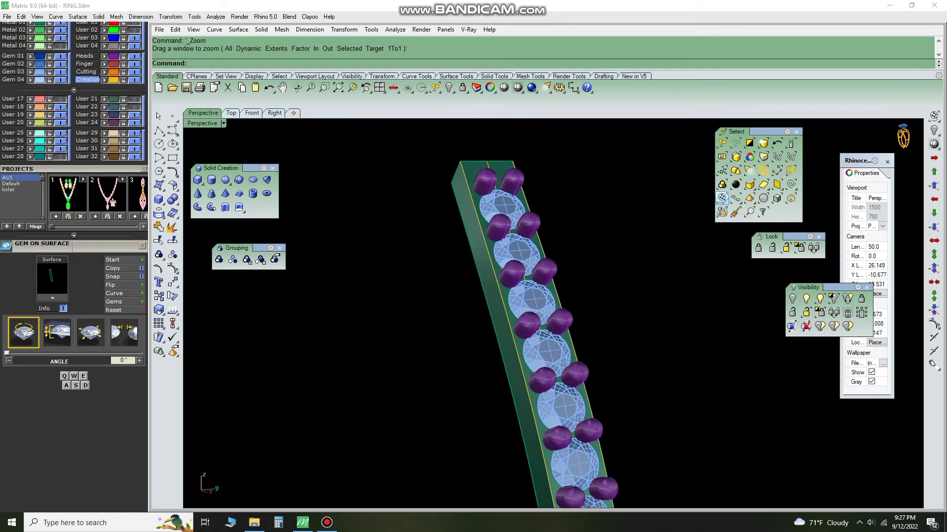
{"action": "key", "text": "F6"}
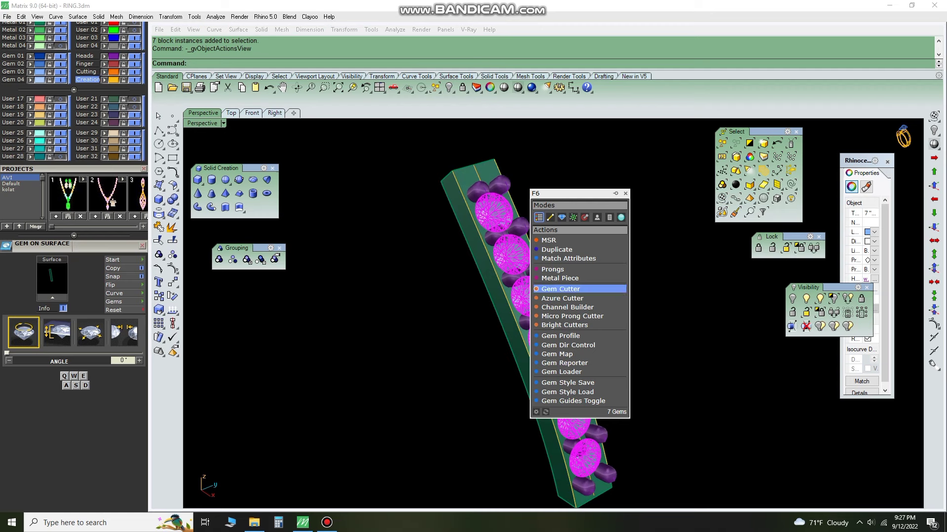
- Create gem cutters for the seven gems in the strip
{"action": "left_click", "coordinate": [560, 289]}
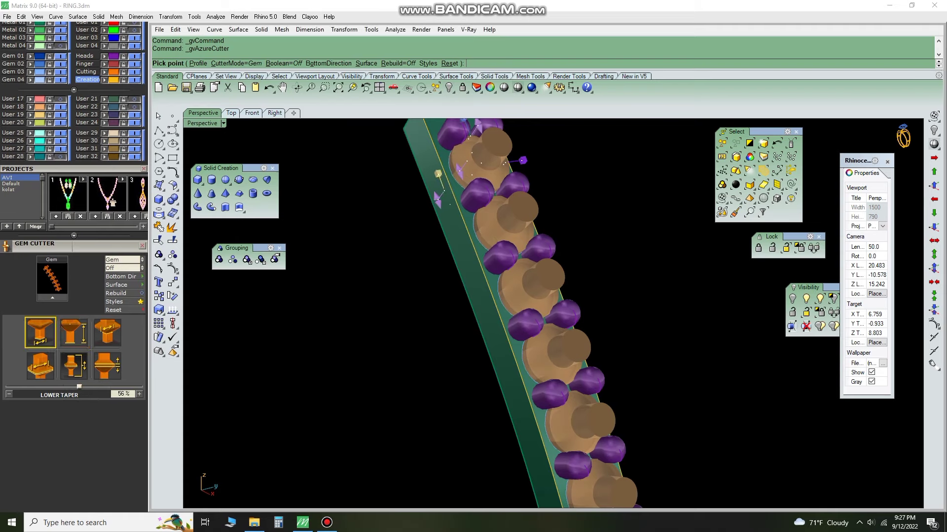
{"action": "key", "text": "Return"}
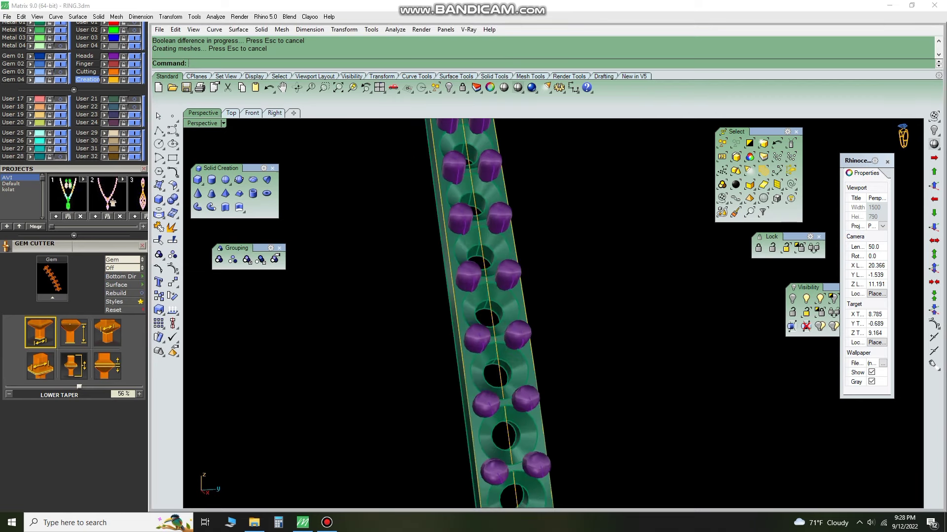
- Ungroup the strip and cutters, then Boolean-subtract the cutters to cut seven seat holes
{"action": "key", "text": "ctrl+z"}
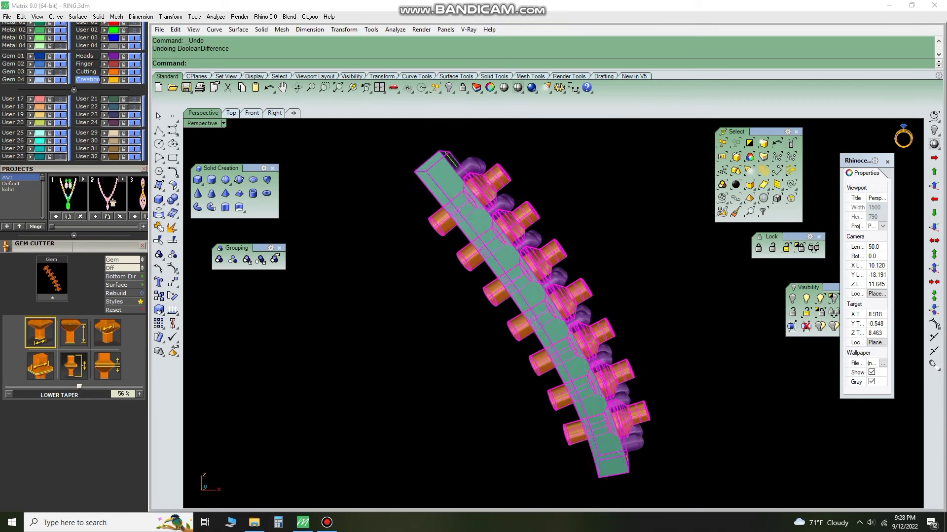
{"action": "type", "text": "u"}
{"action": "key", "text": "Return"}
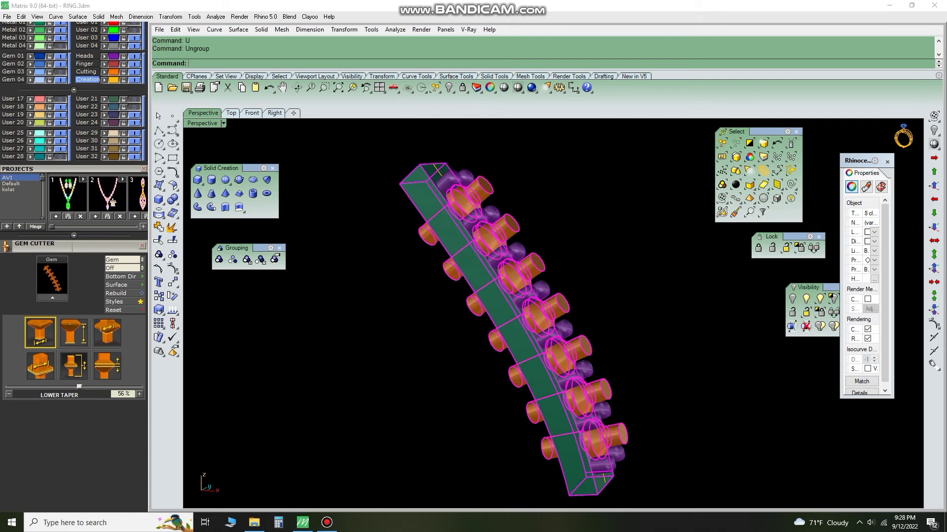
{"action": "type", "text": "dd"}
{"action": "key", "text": "Return"}
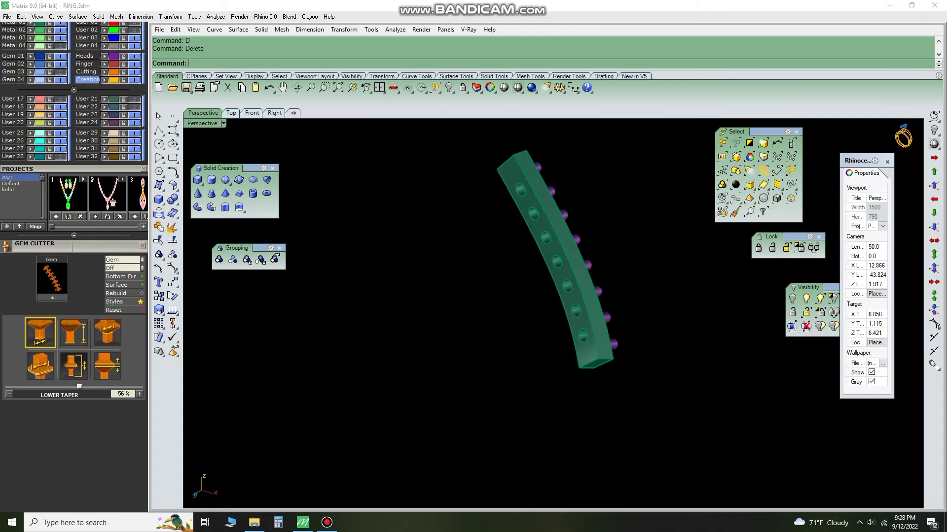
- Briefly show all hidden ring parts, then undo to hide them again
{"action": "type", "text": "EX"}
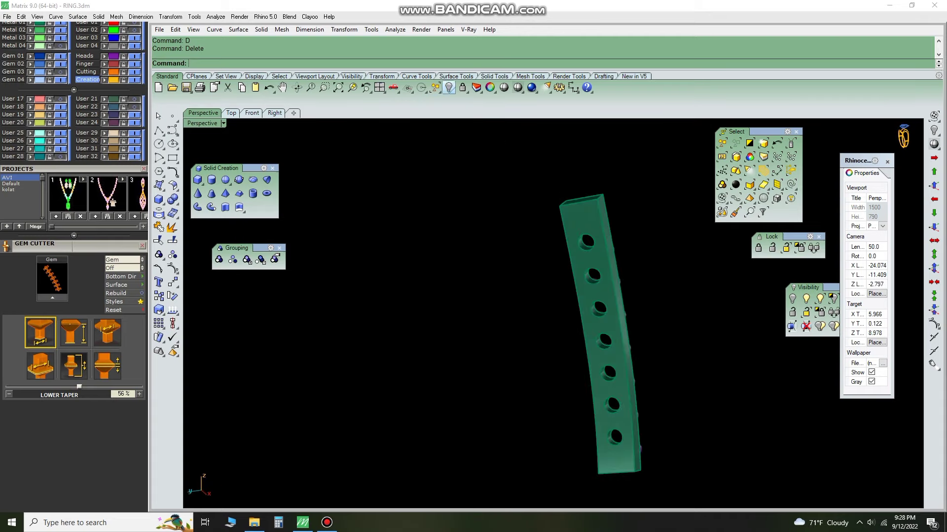
{"action": "key", "text": "ctrl+alt+h"}
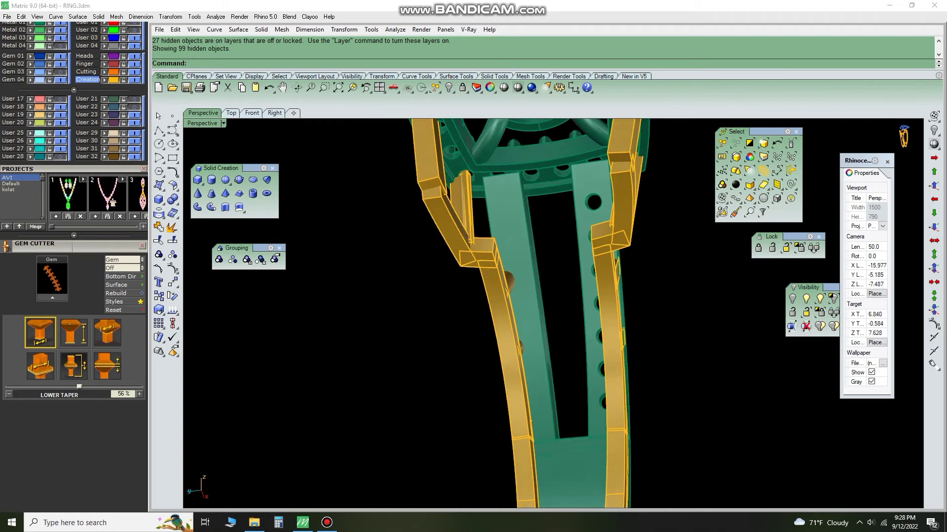
{"action": "key", "text": "ctrl+z"}
- Extract the strip's top face and extend its edge by 0.2
{"action": "type", "text": "e"}
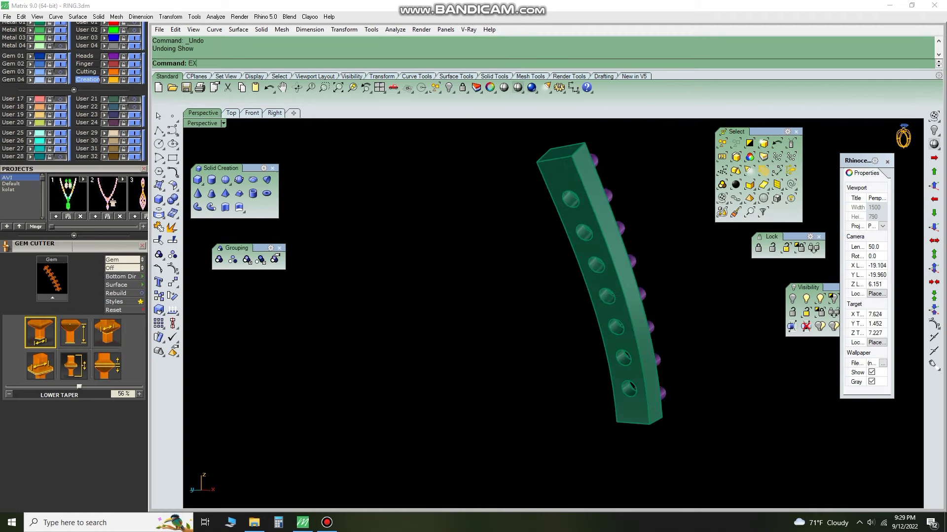
{"action": "type", "text": "tractsrf"}
{"action": "key", "text": "Return"}
{"action": "key", "text": "Return"}
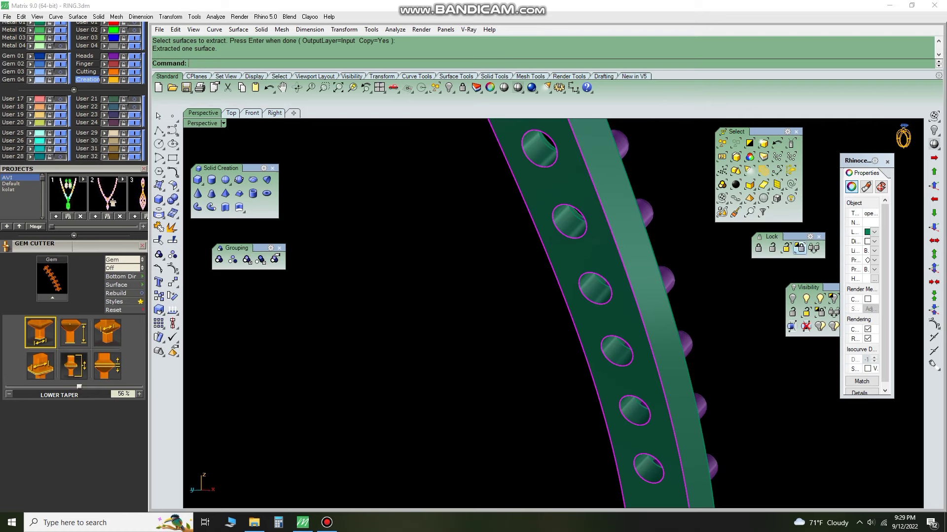
{"action": "key", "text": "ctrl+z"}
{"action": "key", "text": "ctrl+z"}
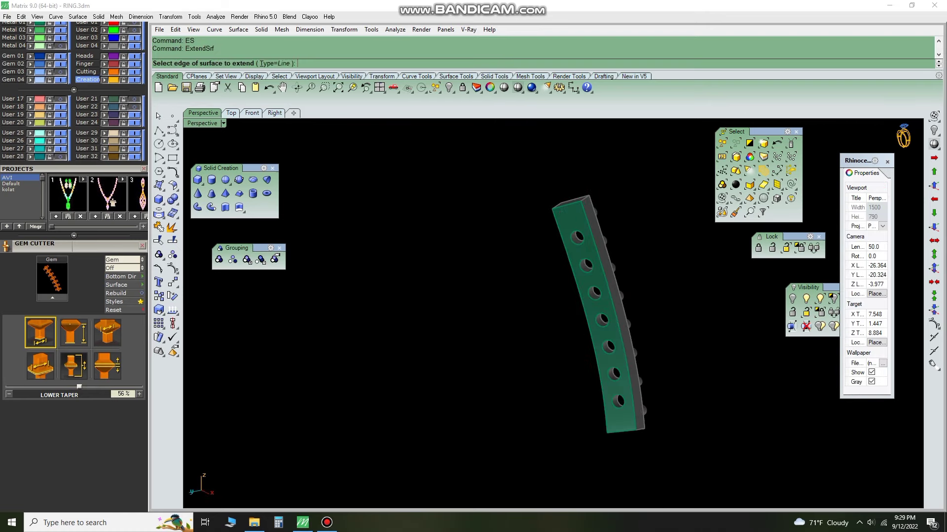
{"action": "left_click", "coordinate": [563, 204]}
{"action": "key", "text": "Escape"}
{"action": "key", "text": "Return"}
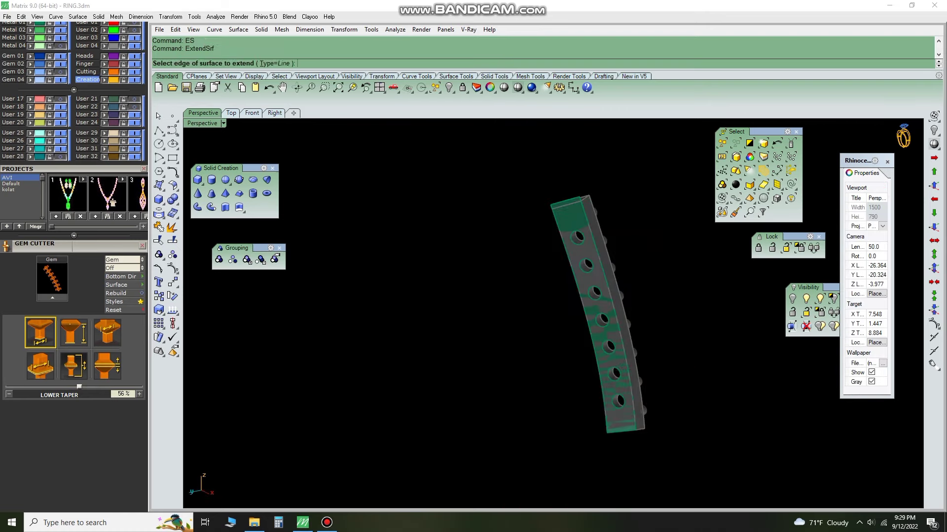
{"action": "key", "text": "Return"}
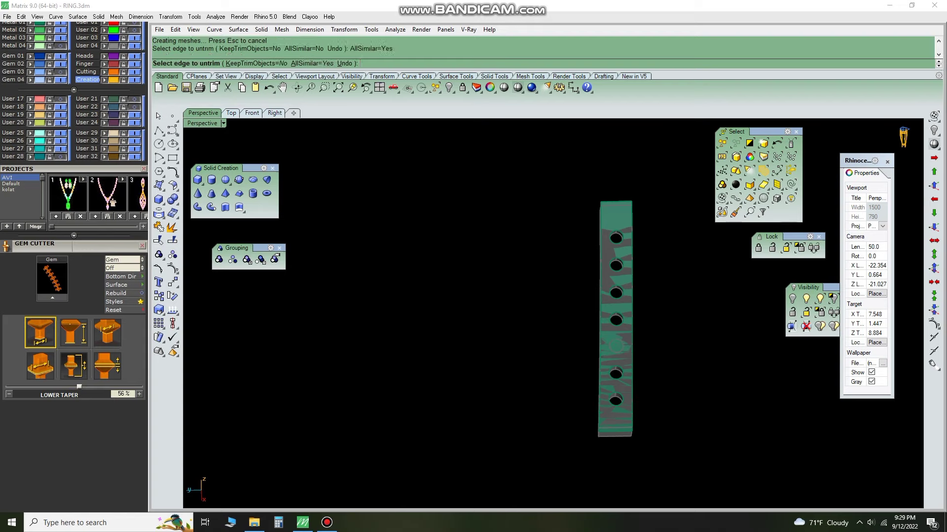
{"action": "key", "text": "Escape"}
- Select the leftover strip surface and delete it
{"action": "left_click", "coordinate": [615, 316]}
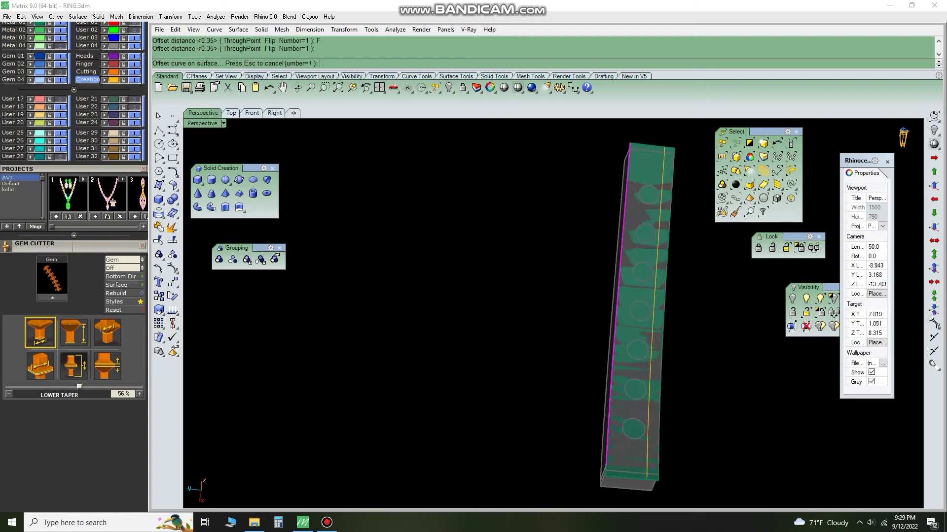
{"action": "scroll", "coordinate": [636, 315], "scroll_direction": "up", "scroll_amount": 3}
{"action": "type", "text": "S"}
{"action": "key", "text": "BackSpace"}
{"action": "key", "text": "Delete"}
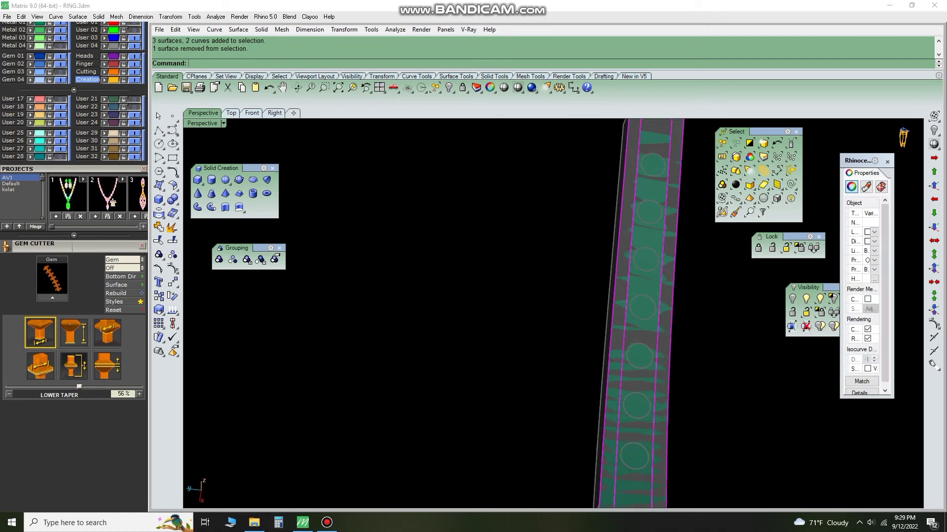
- Try a both-sides OffsetSrf on the face, then undo the offset
{"action": "key", "text": "Left"}
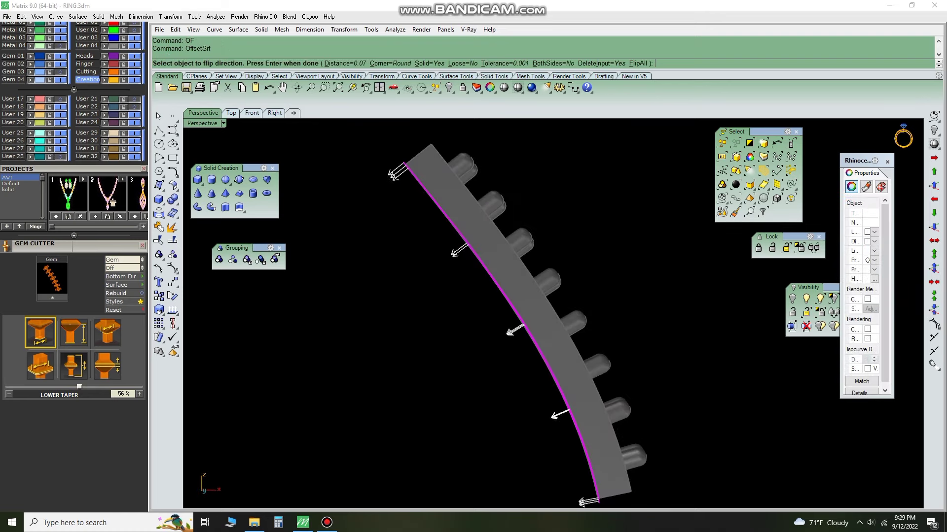
{"action": "key", "text": "Right"}
{"action": "type", "text": "B"}
{"action": "key", "text": "Return"}
{"action": "key", "text": "Up"}
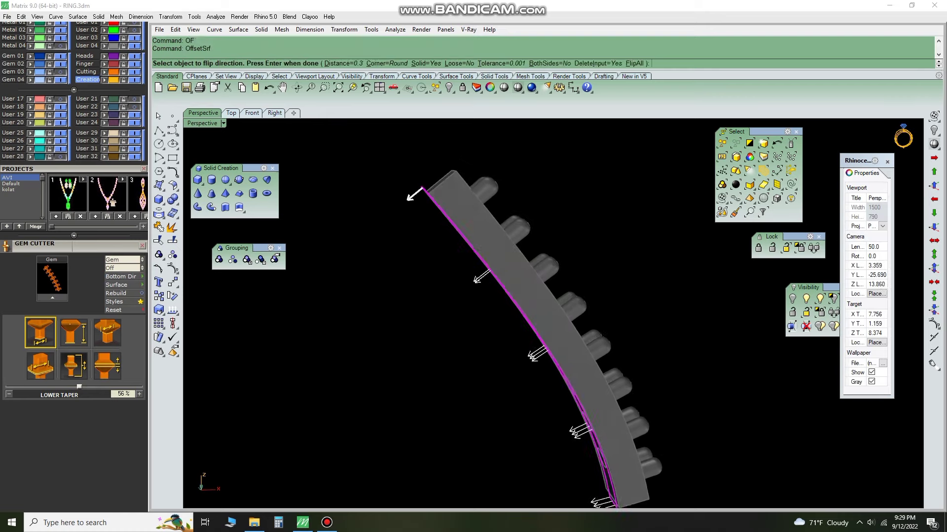
{"action": "key", "text": "Return"}
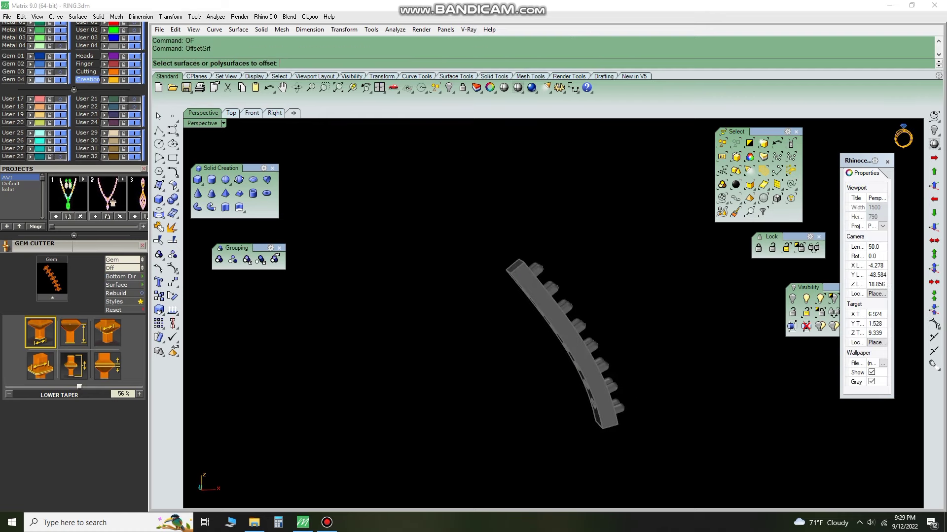
{"action": "key", "text": "ctrl+z"}
{"action": "key", "text": "Left"}
{"action": "key", "text": "Up"}
{"action": "key", "text": "Left"}
- Thicken the strip surface with OffsetSrf and cut the gem holes through it
{"action": "key", "text": "ctrl+z"}
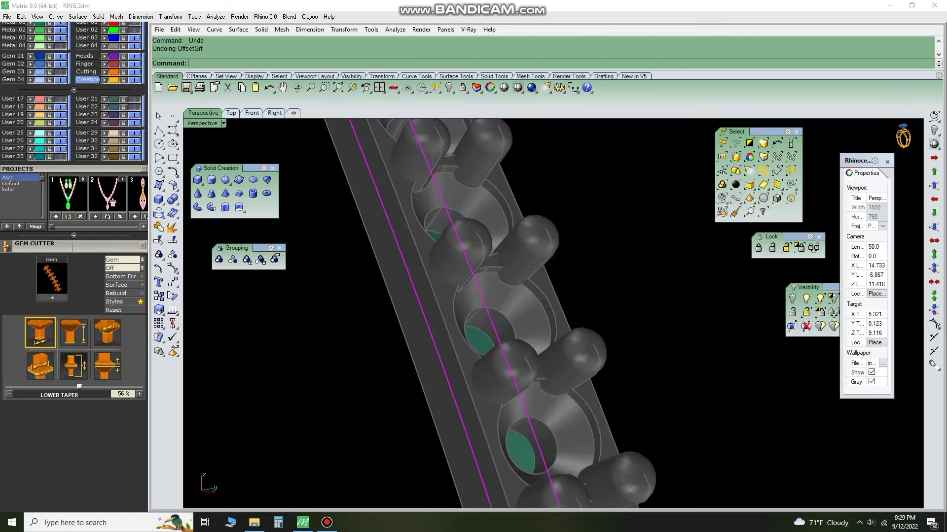
{"action": "key", "text": "Page_Up"}
{"action": "type", "text": "OF"}
{"action": "key", "text": "Return"}
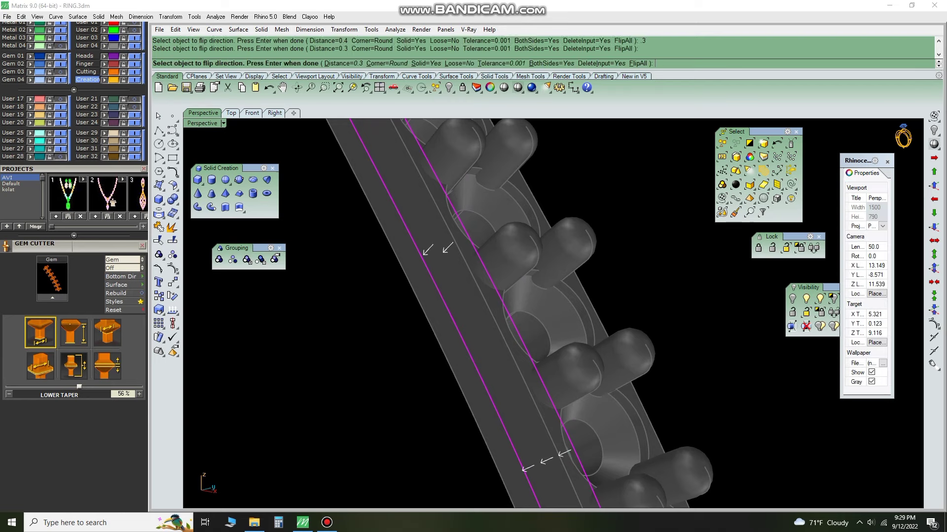
{"action": "key", "text": "Return"}
{"action": "key", "text": "Left"}
{"action": "key", "text": "Up"}
{"action": "key", "text": "Left"}
{"action": "key", "text": "Up"}
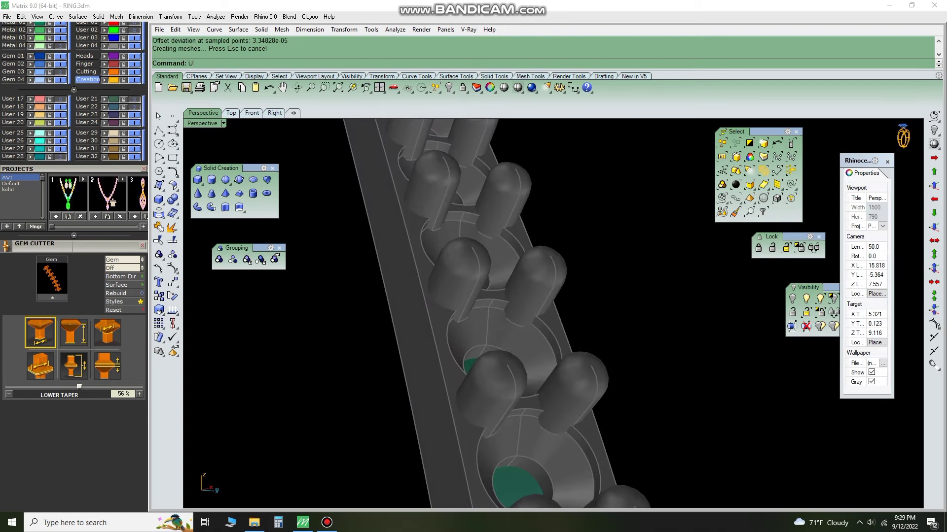
{"action": "key", "text": "Return"}
{"action": "key", "text": "Left"}
{"action": "key", "text": "Up"}
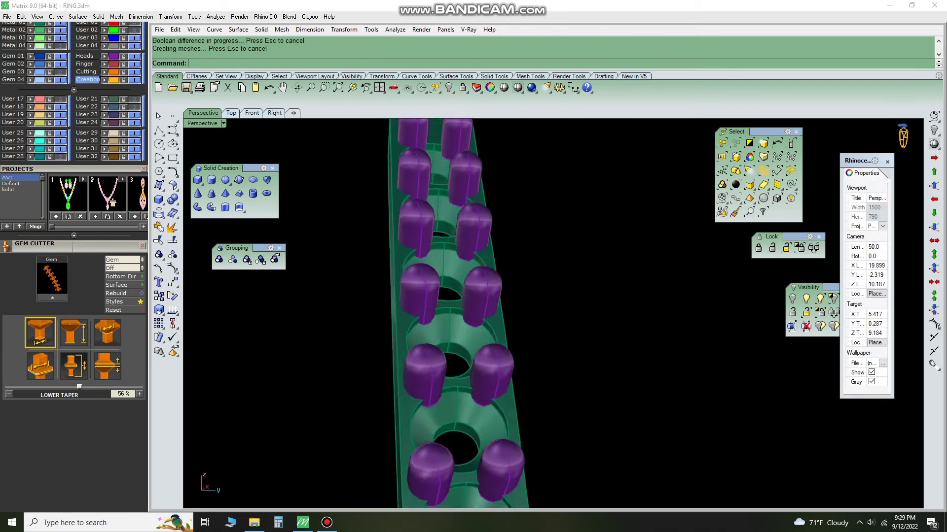
- Measure a distance on the strip with Distance and orbit to check its side
{"action": "type", "text": "DI"}
{"action": "key", "text": "Return"}
{"action": "scroll", "coordinate": [444, 369], "scroll_direction": "up", "scroll_amount": 5}
{"action": "left_click", "coordinate": [443, 368]}
{"action": "scroll", "coordinate": [444, 368], "scroll_direction": "down", "scroll_amount": 5}
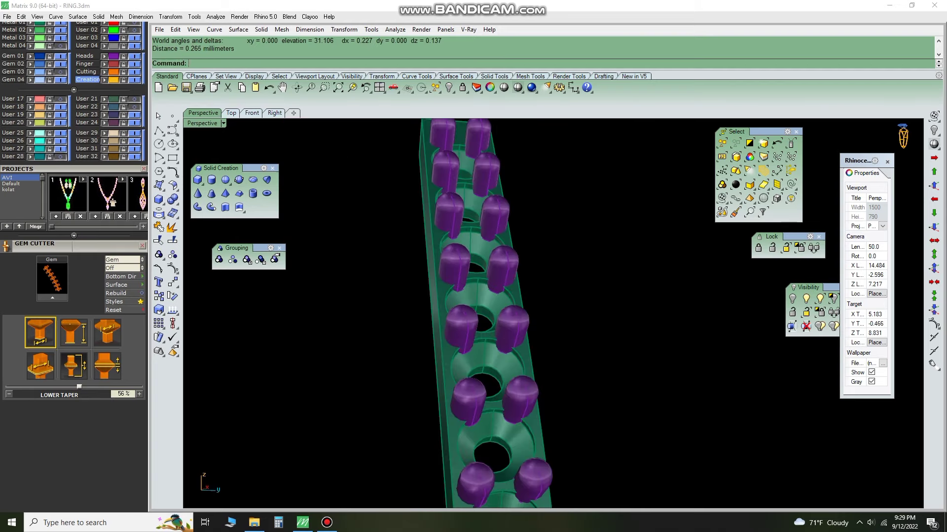
{"action": "key", "text": "Left"}
{"action": "key", "text": "Up"}
{"action": "key", "text": "Left"}
{"action": "key", "text": "Up"}
{"action": "key", "text": "Left"}
{"action": "key", "text": "Left"}
{"action": "key", "text": "Left"}
{"action": "key", "text": "Left"}
{"action": "key", "text": "Down"}
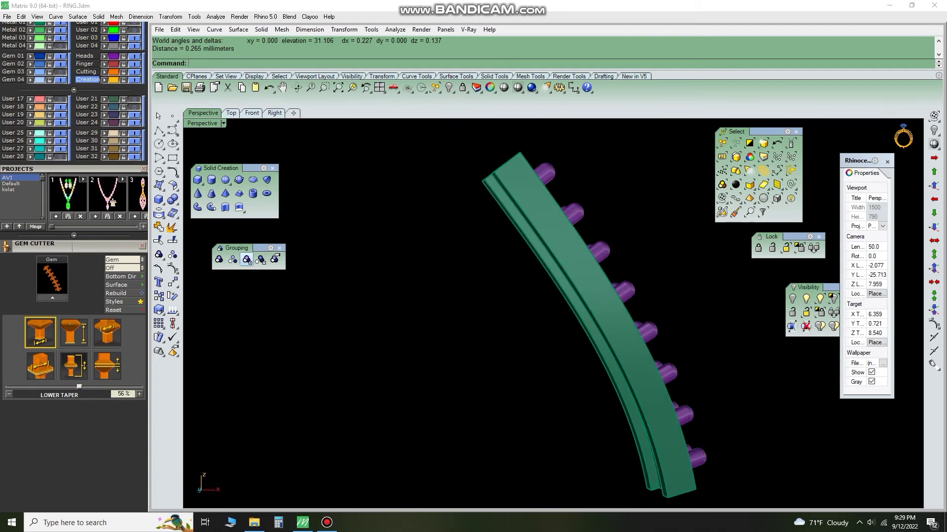
{"action": "scroll", "coordinate": [528, 219], "scroll_direction": "down", "scroll_amount": 4}
- Window-select the strip with its gems and prongs and group them
{"action": "key", "text": "ctrl+a"}
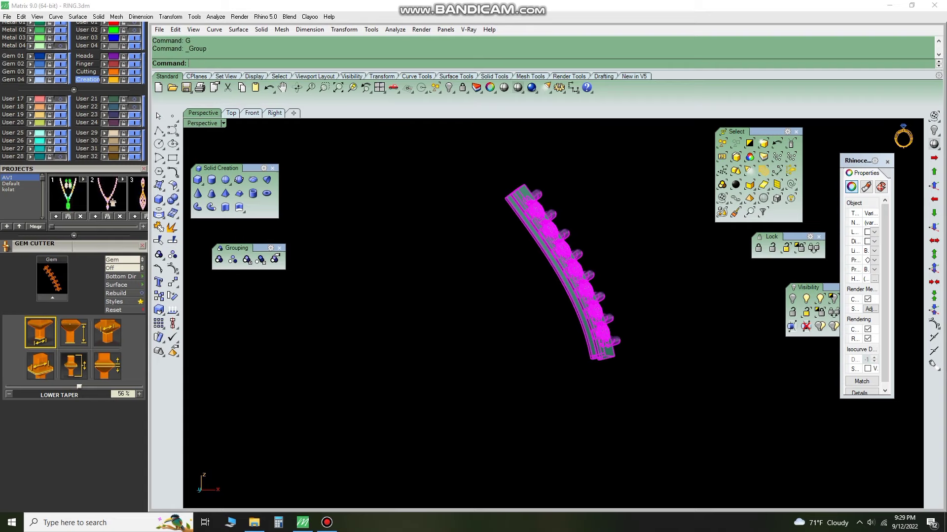
{"action": "key", "text": "Left"}
{"action": "key", "text": "Left"}
{"action": "key", "text": "Left"}
{"action": "type", "text": "D"}
{"action": "key", "text": "Return"}
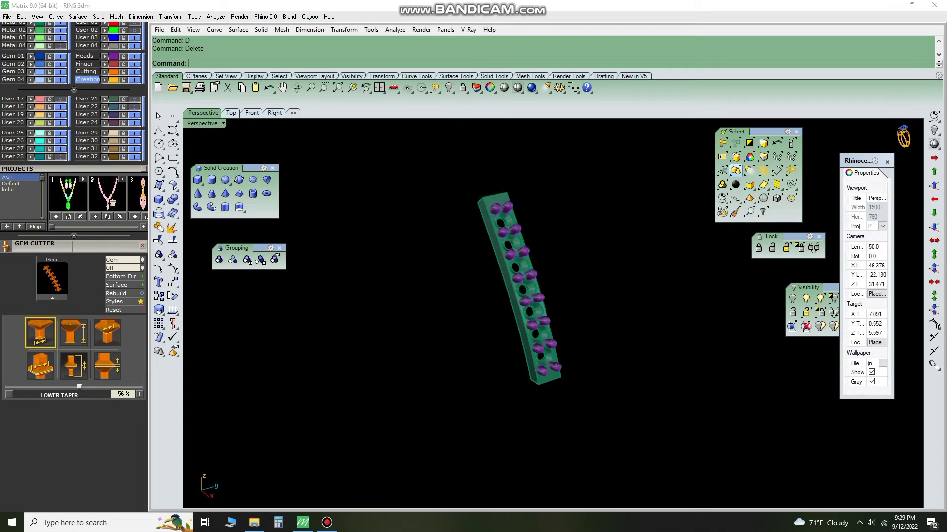
{"action": "scroll", "coordinate": [520, 289], "scroll_direction": "up", "scroll_amount": 3}
{"action": "key", "text": "Left"}
{"action": "key", "text": "Left"}
{"action": "key", "text": "Left"}
{"action": "key", "text": "Left"}
{"action": "key", "text": "Left"}
{"action": "key", "text": "ctrl+z"}
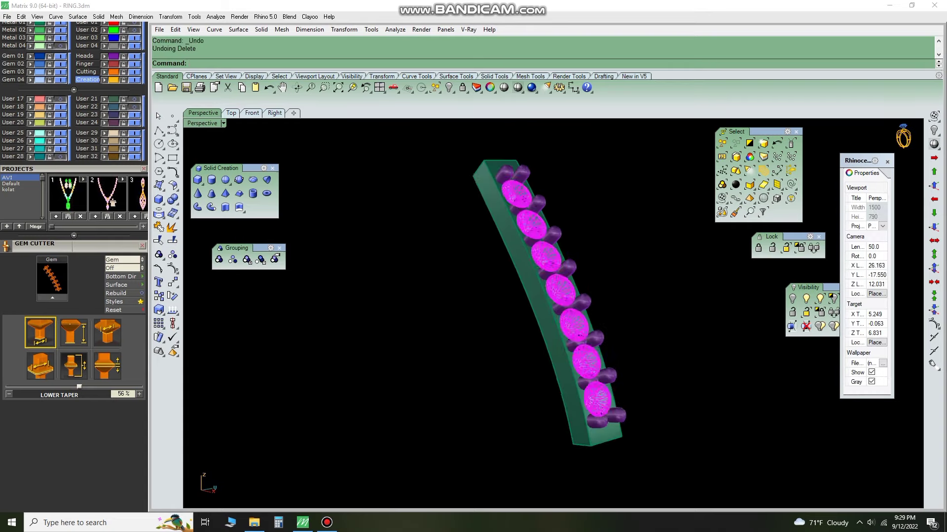
{"action": "left_click_drag", "start_coordinate": [803, 503], "coordinate": [391, 159]}
{"action": "type", "text": "G"}
{"action": "key", "text": "Return"}
{"action": "key", "text": "Left"}
{"action": "key", "text": "Left"}
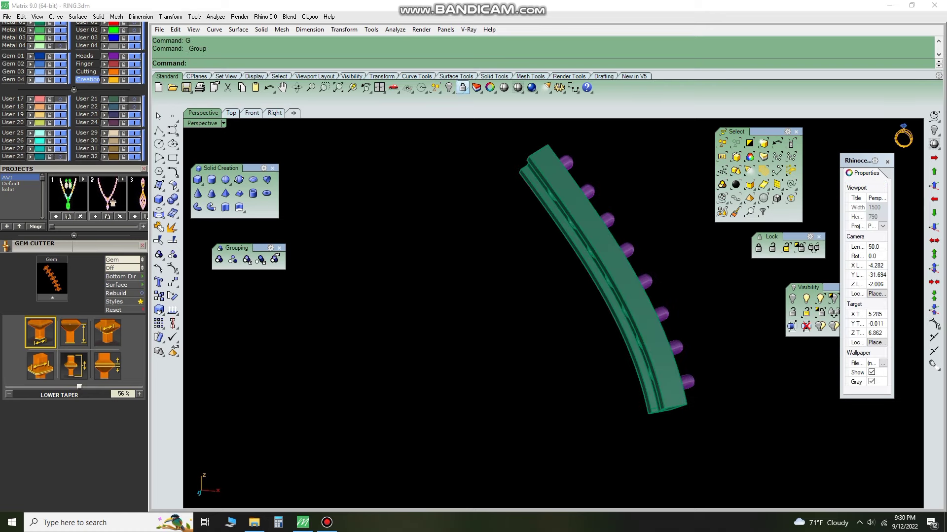
- Restore the rest of the ring, select the gem strip group, and check it from above
{"action": "scroll", "coordinate": [552, 313], "scroll_direction": "down", "scroll_amount": 3}
{"action": "key", "text": "ctrl+z"}
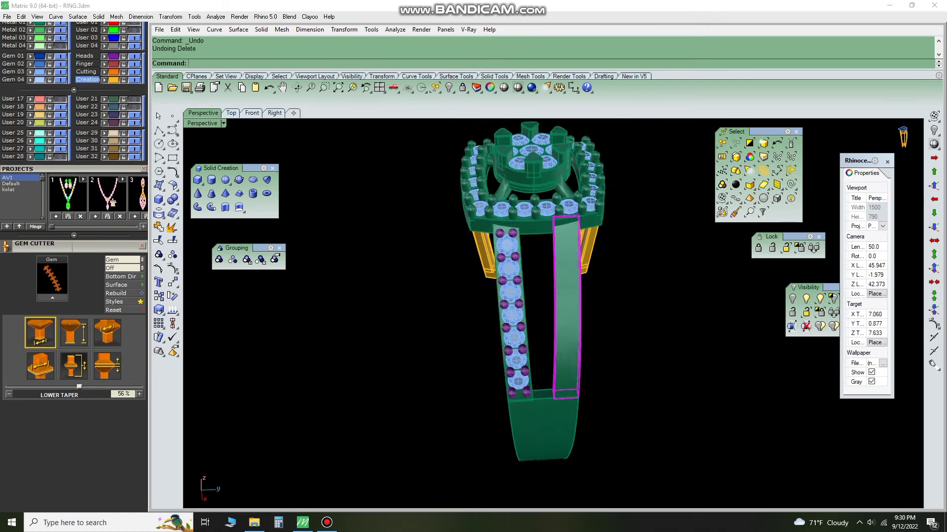
{"action": "scroll", "coordinate": [531, 315], "scroll_direction": "down", "scroll_amount": 2}
{"action": "scroll", "coordinate": [531, 316], "scroll_direction": "up", "scroll_amount": 3}
{"action": "key", "text": "ctrl+a"}
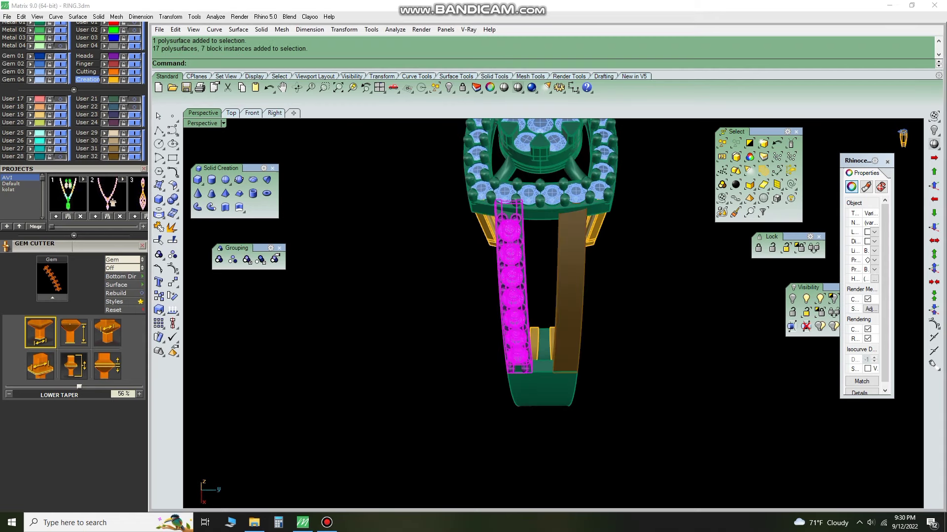
{"action": "scroll", "coordinate": [515, 313], "scroll_direction": "up", "scroll_amount": 2}
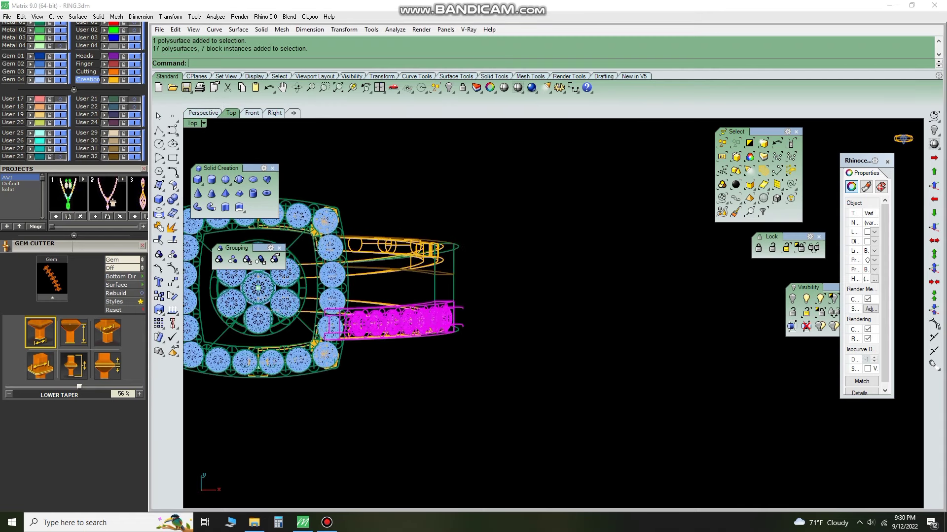
{"action": "key", "text": "Escape"}
- Delete the selected objects and draw a cutting line across the strip's top end
{"action": "type", "text": "D"}
{"action": "key", "text": "Return"}
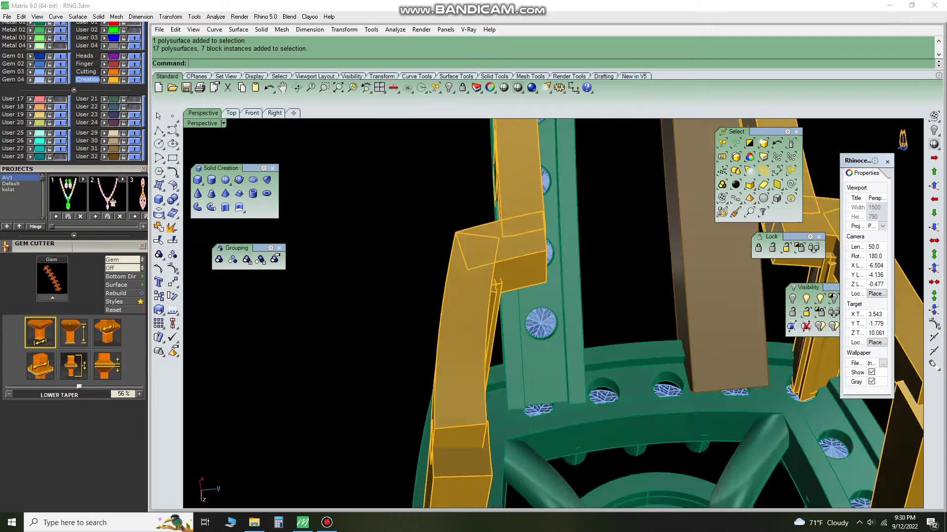
{"action": "type", "text": "D"}
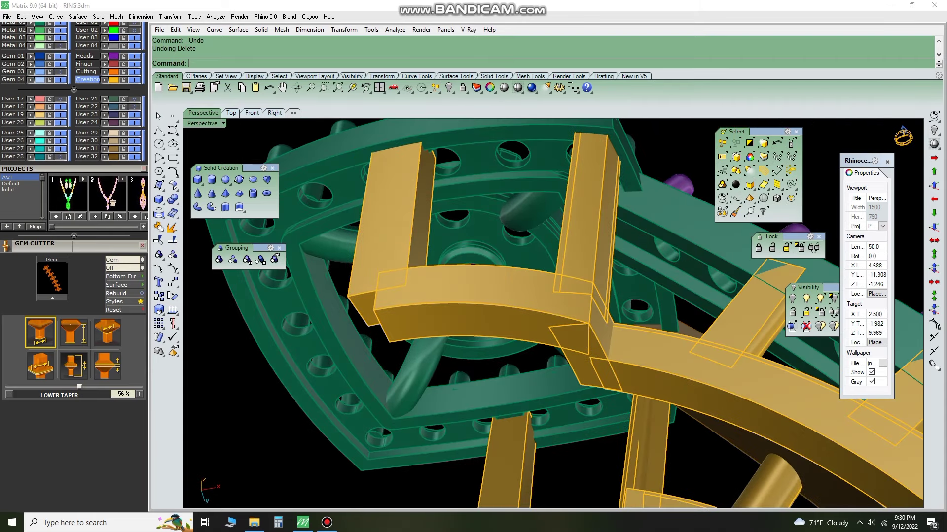
{"action": "type", "text": "L"}
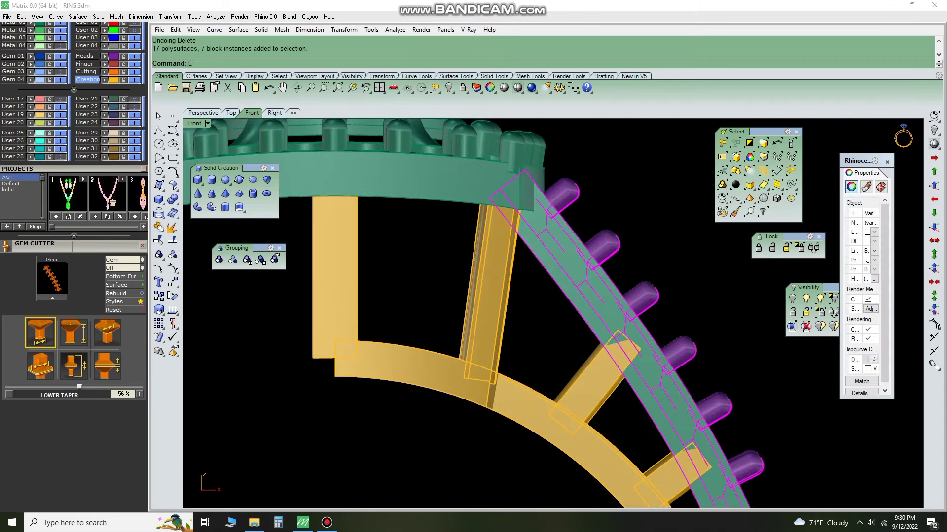
{"action": "type", "text": "l"}
{"action": "key", "text": "Return"}
{"action": "scroll", "coordinate": [558, 166], "scroll_direction": "up", "scroll_amount": 3}
{"action": "left_click", "coordinate": [346, 312]}
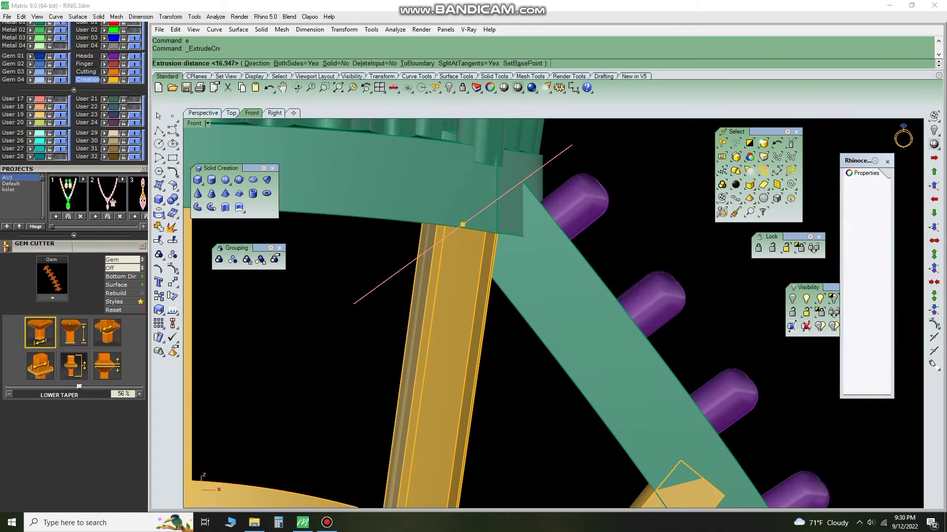
- Extrude the line into a cutting surface across the strip
{"action": "left_click", "coordinate": [203, 113]}
{"action": "right_click_drag", "start_coordinate": [543, 321], "coordinate": [493, 295]}
{"action": "type", "text": "D"}
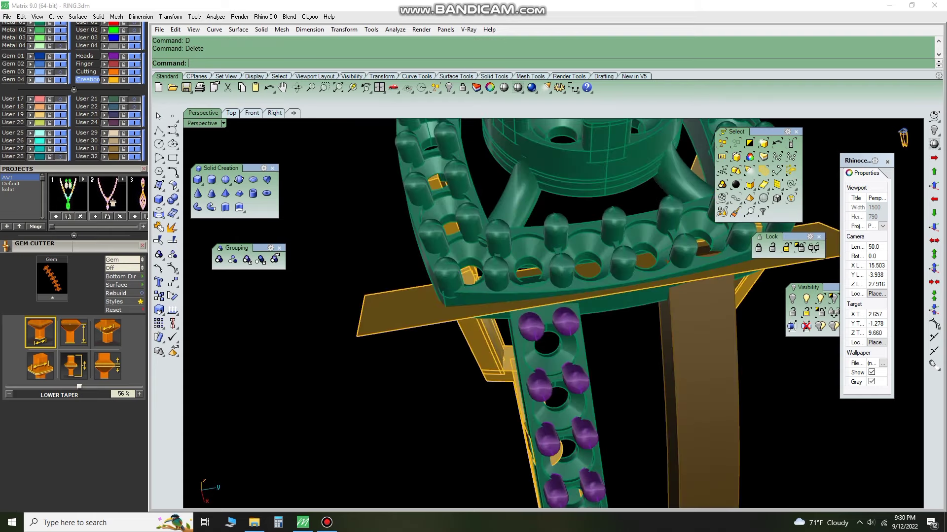
{"action": "right_click_drag", "start_coordinate": [543, 321], "coordinate": [493, 296]}
{"action": "key", "text": "Return"}
{"action": "right_click_drag", "start_coordinate": [542, 320], "coordinate": [493, 296]}
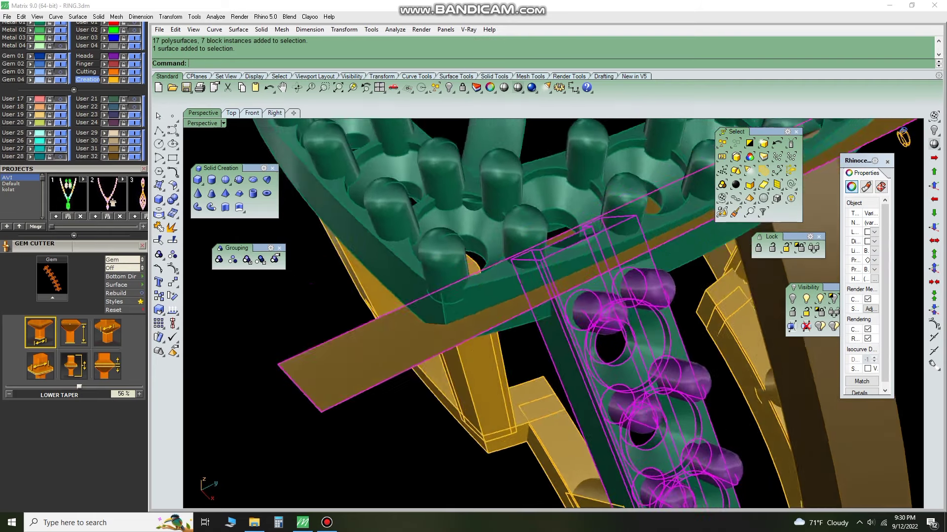
- Split the strip with the cutting surface, delete the cutter, and show the whole ring
{"action": "left_click", "coordinate": [345, 291]}
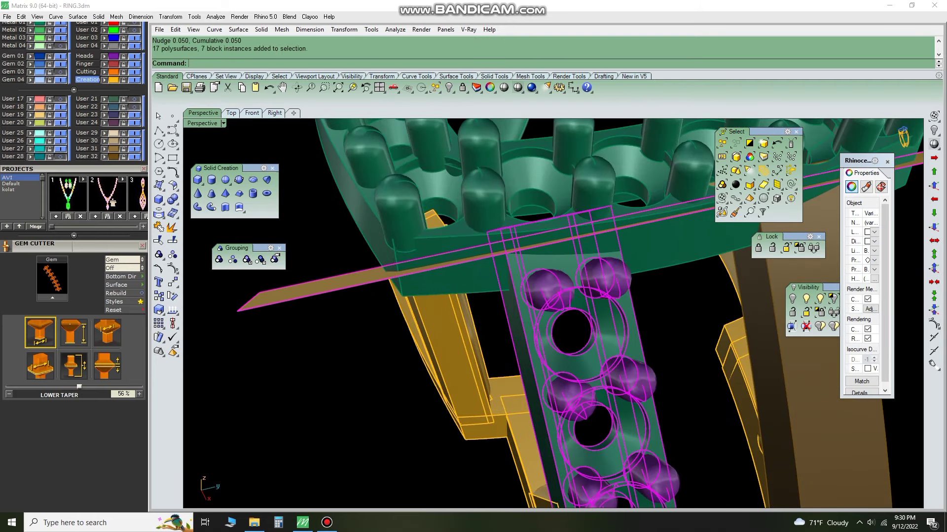
{"action": "left_click", "coordinate": [833, 298]}
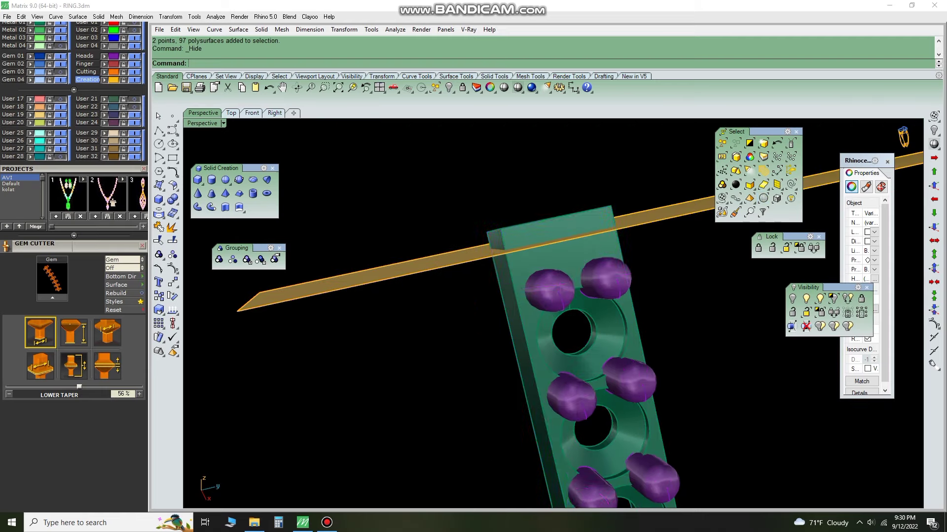
{"action": "type", "text": "D"}
{"action": "key", "text": "Return"}
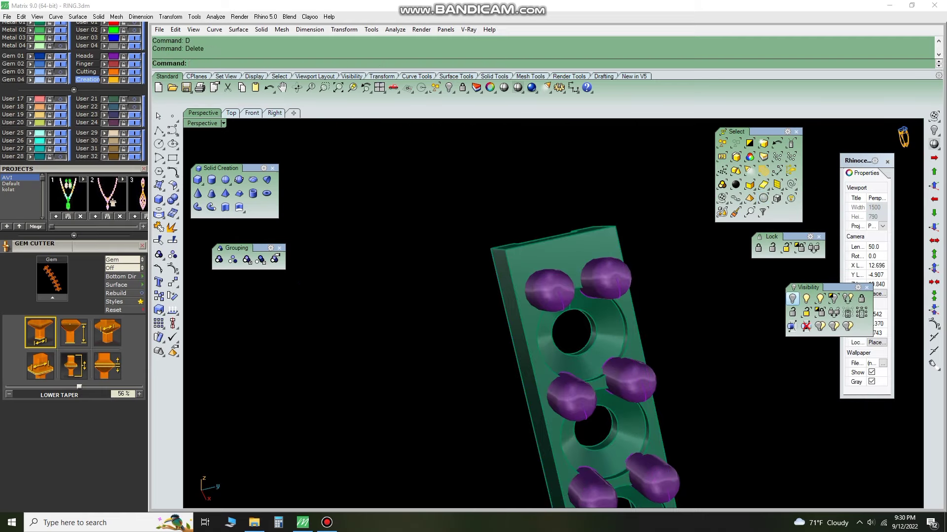
{"action": "left_click", "coordinate": [793, 299]}
{"action": "scroll", "coordinate": [543, 296], "scroll_direction": "down", "scroll_amount": 3}
{"action": "scroll", "coordinate": [542, 296], "scroll_direction": "down", "scroll_amount": 2}
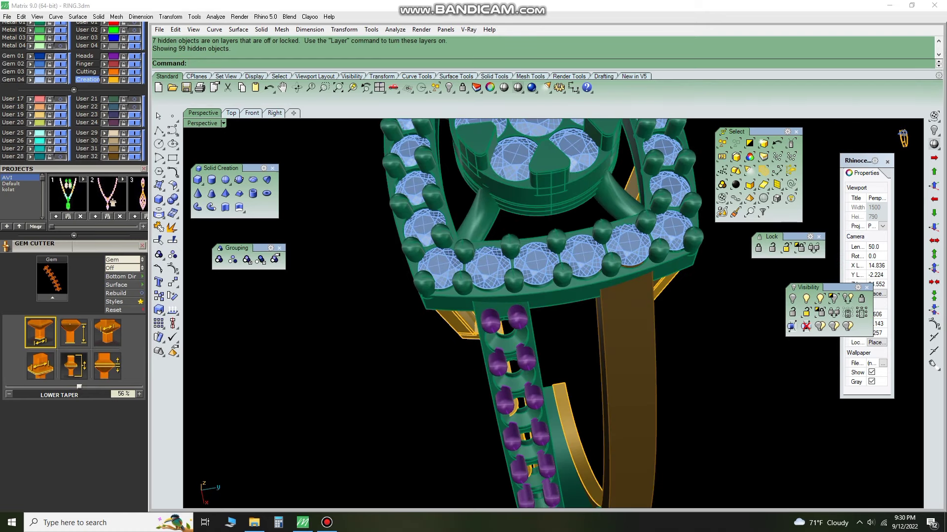
{"action": "left_click", "coordinate": [513, 419]}
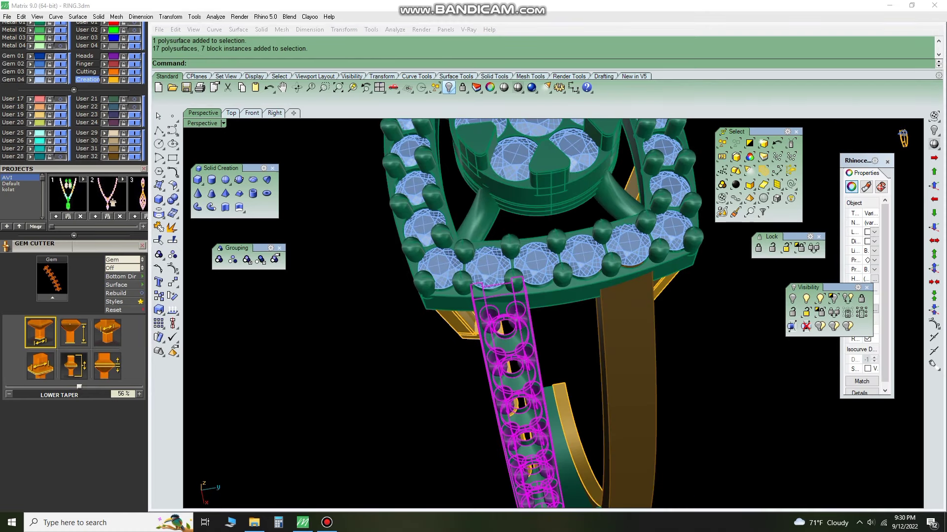
{"action": "right_click", "coordinate": [448, 87]}
{"action": "left_click", "coordinate": [231, 113]}
{"action": "type", "text": "M"}
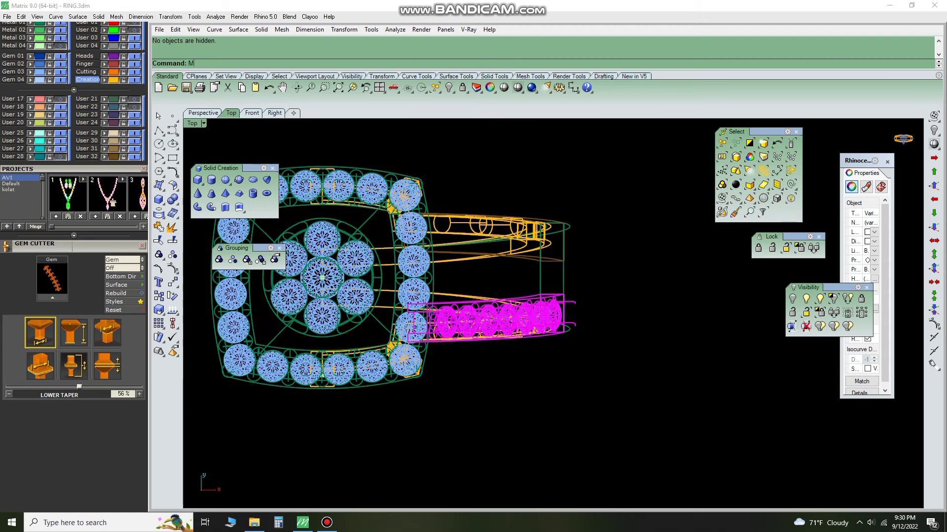
{"action": "type", "text": "0"}
{"action": "key", "text": "Return"}
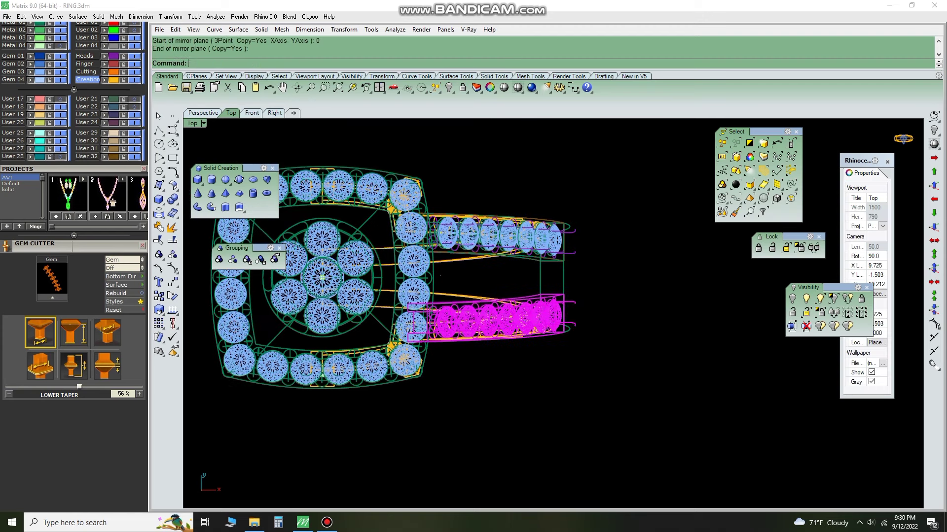
{"action": "left_click", "coordinate": [203, 113]}
{"action": "scroll", "coordinate": [542, 296], "scroll_direction": "up", "scroll_amount": 5}
{"action": "left_click", "coordinate": [618, 237]}
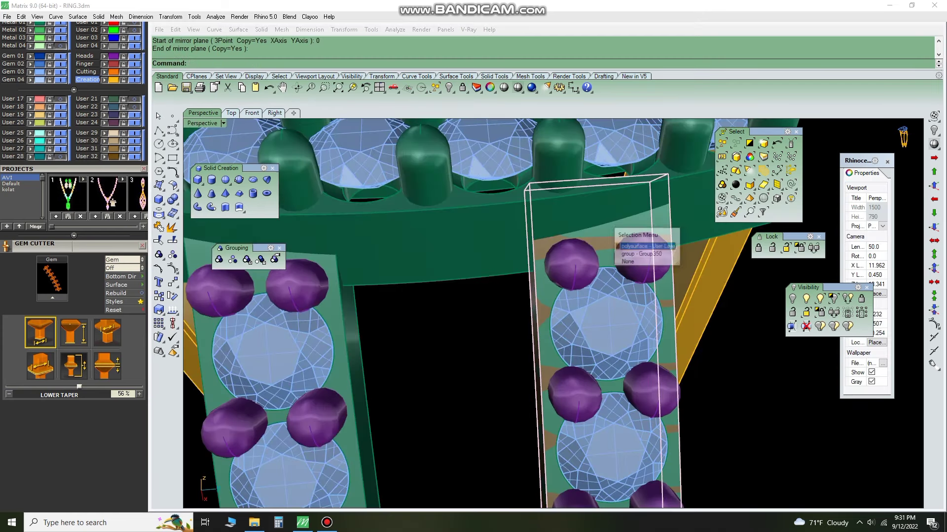
{"action": "left_click", "coordinate": [641, 246]}
{"action": "scroll", "coordinate": [641, 247], "scroll_direction": "down", "scroll_amount": 8}
{"action": "type", "text": "D"}
{"action": "key", "text": "Return"}
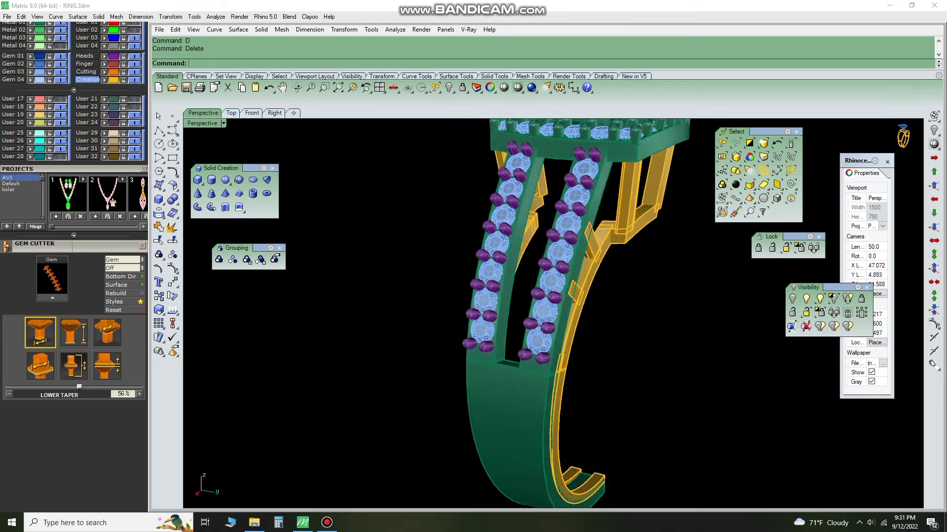
{"action": "key", "text": "ctrl+z"}
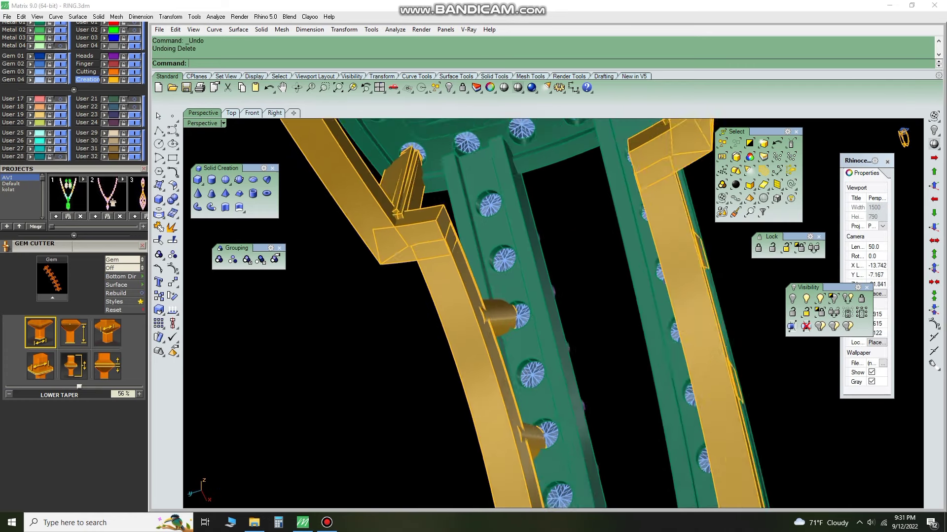
- Undo the failed 0.3 fillet and fillet the strip edge with radius 0.2
{"action": "scroll", "coordinate": [525, 314], "scroll_direction": "down", "scroll_amount": 2}
{"action": "left_click_drag", "start_coordinate": [536, 242], "coordinate": [536, 242]}
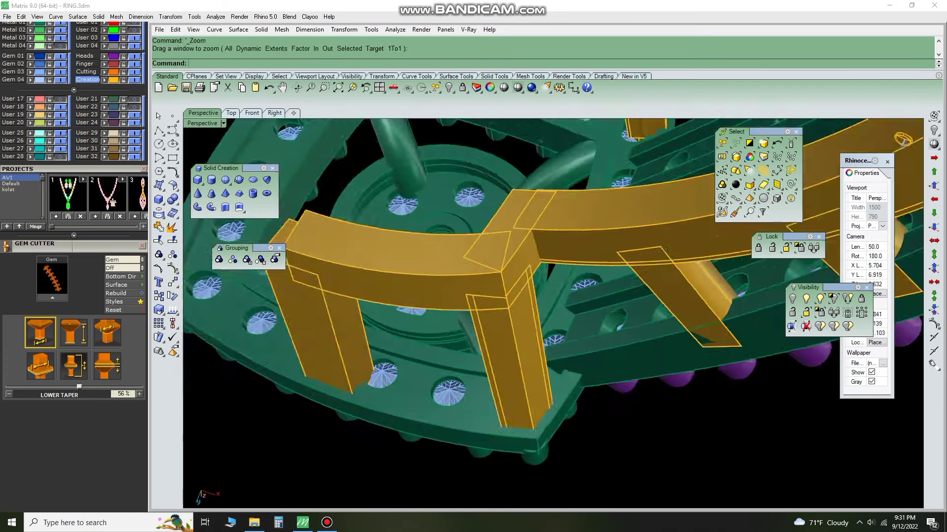
{"action": "scroll", "coordinate": [552, 313], "scroll_direction": "up", "scroll_amount": 2}
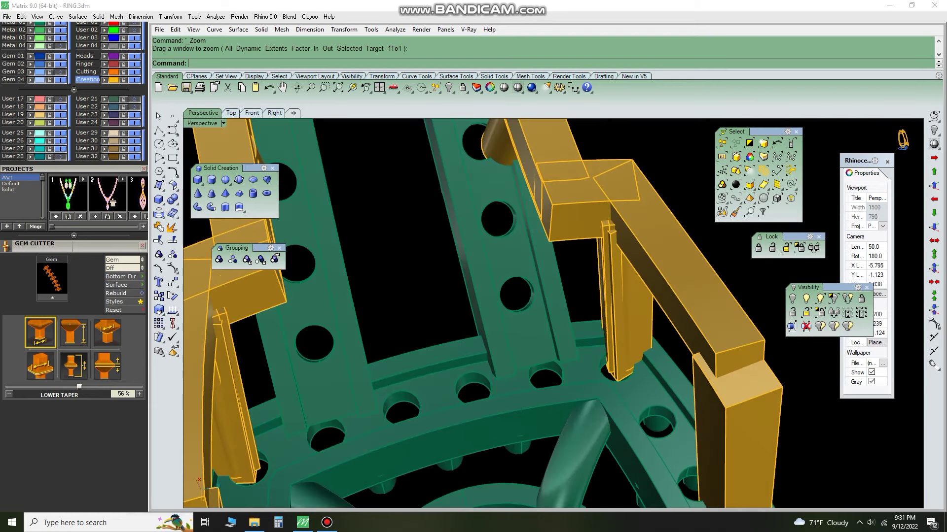
{"action": "scroll", "coordinate": [552, 314], "scroll_direction": "up", "scroll_amount": 2}
{"action": "scroll", "coordinate": [552, 314], "scroll_direction": "up", "scroll_amount": 2}
{"action": "scroll", "coordinate": [552, 314], "scroll_direction": "down", "scroll_amount": 2}
{"action": "scroll", "coordinate": [552, 313], "scroll_direction": "up", "scroll_amount": 2}
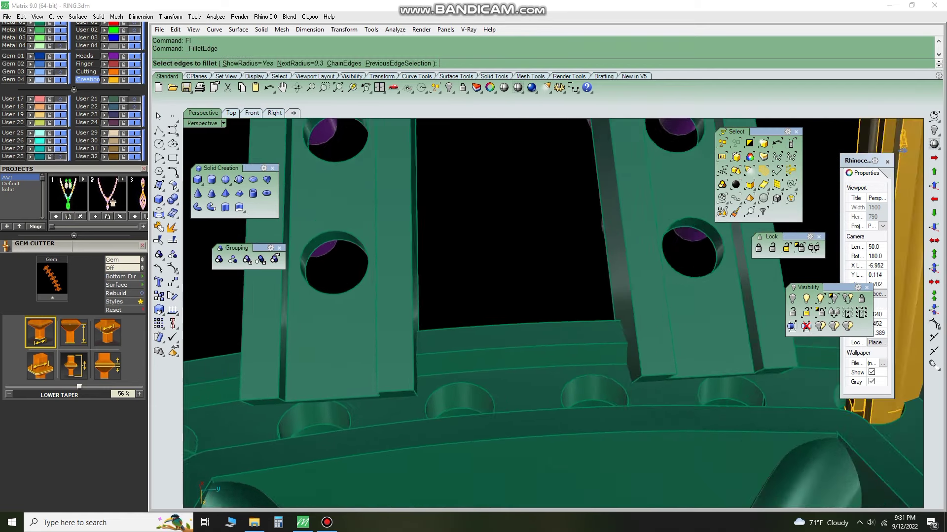
{"action": "scroll", "coordinate": [552, 314], "scroll_direction": "up", "scroll_amount": 2}
{"action": "key", "text": "ctrl+z"}
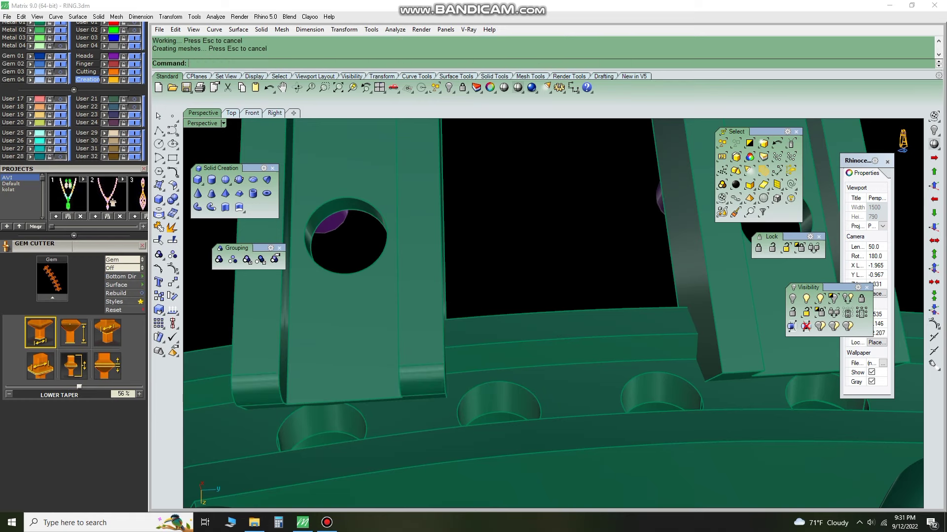
{"action": "key", "text": "Return"}
{"action": "right_click_drag", "start_coordinate": [553, 313], "coordinate": [493, 296]}
{"action": "left_click", "coordinate": [641, 389]}
{"action": "key", "text": "Return"}
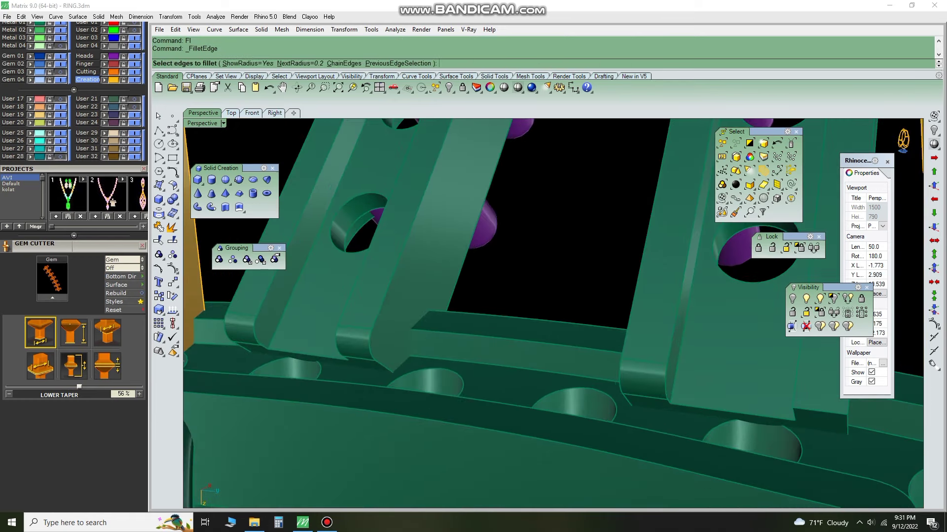
- View the whole ring, then select all objects and delete them
{"action": "scroll", "coordinate": [553, 313], "scroll_direction": "down", "scroll_amount": 3}
{"action": "scroll", "coordinate": [552, 314], "scroll_direction": "down", "scroll_amount": 2}
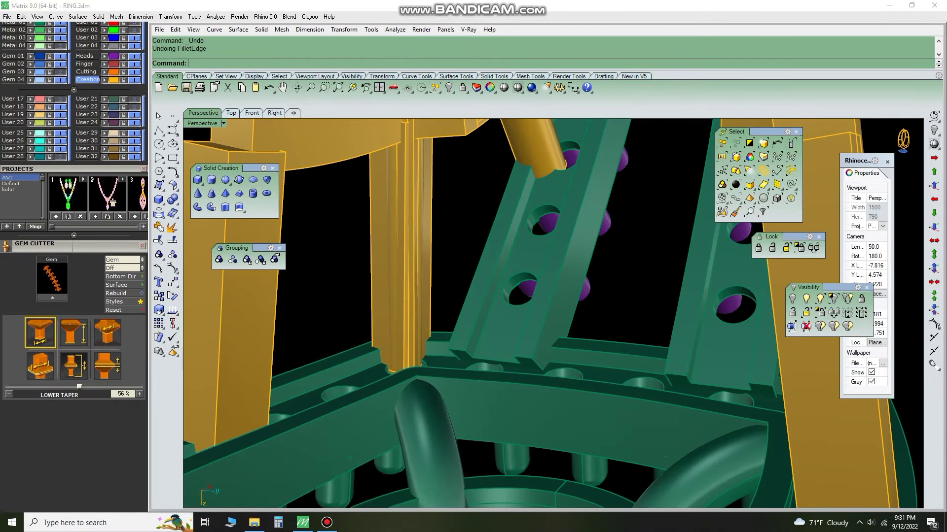
{"action": "key", "text": "Home"}
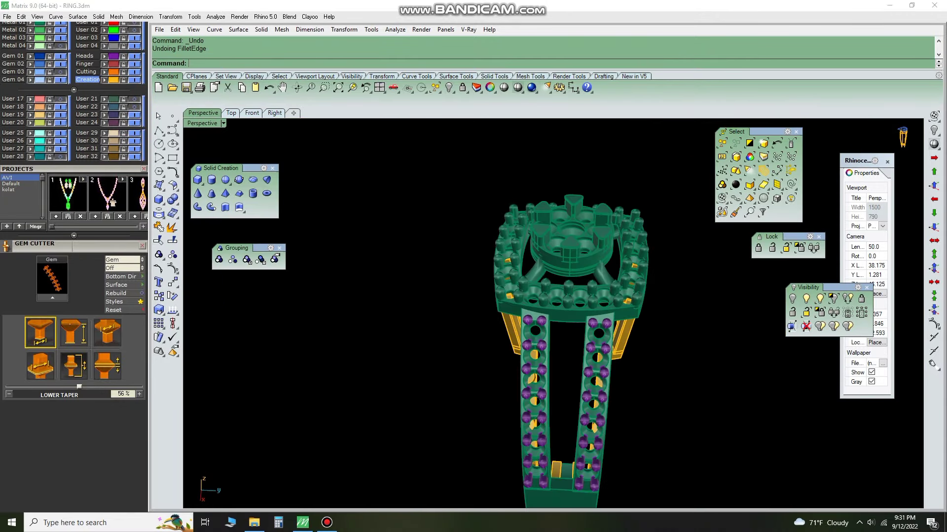
{"action": "key", "text": "Home"}
{"action": "key", "text": "ctrl+a"}
{"action": "key", "text": "Escape"}
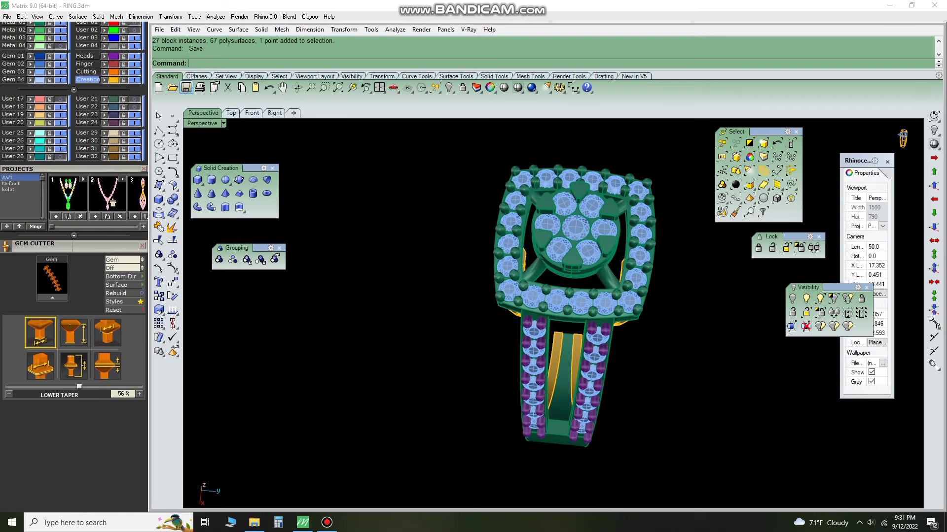
{"action": "key", "text": "ctrl+a"}
{"action": "key", "text": "Delete"}
- Zoom in on the shank band and delete the leftover splitting panels, then undo that deletion
{"action": "key", "text": "Home"}
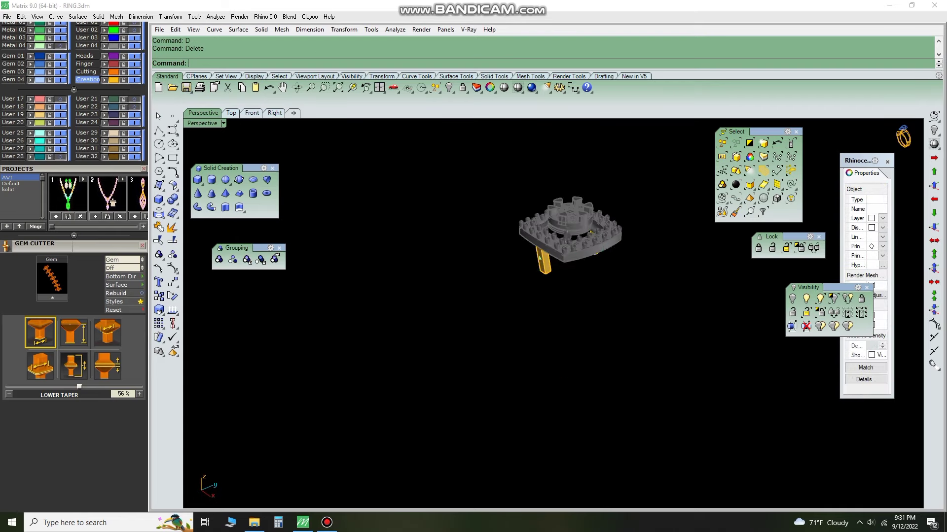
{"action": "key", "text": "ctrl+z"}
{"action": "key", "text": "Escape"}
{"action": "key", "text": "Home"}
{"action": "left_click_drag", "start_coordinate": [539, 286], "coordinate": [596, 358]}
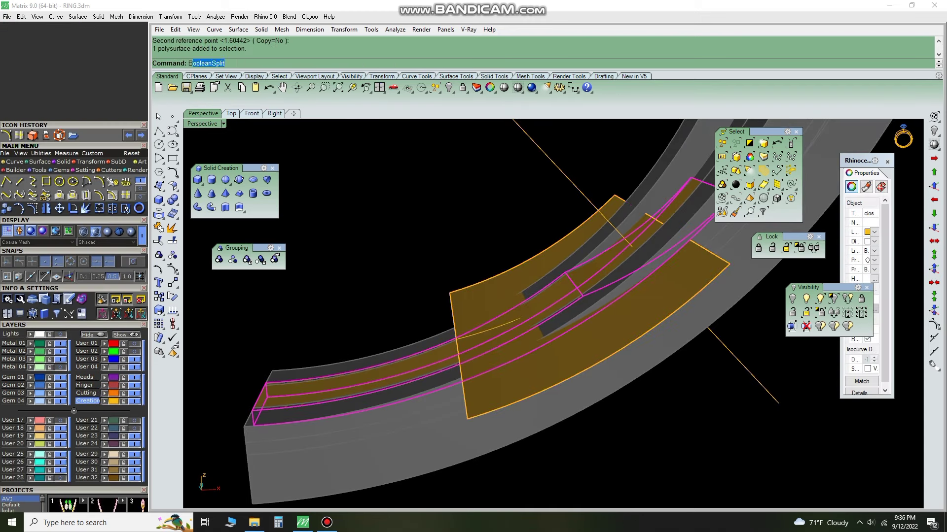
{"action": "key", "text": "BackSpace"}
{"action": "type", "text": "D"}
{"action": "key", "text": "Return"}
{"action": "key", "text": "Home"}
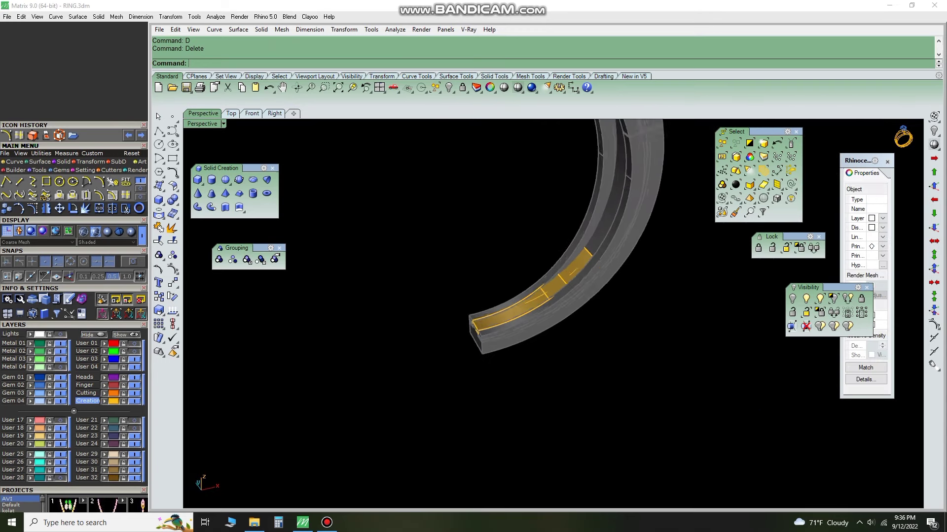
{"action": "key", "text": "ctrl+alt+l"}
{"action": "key", "text": "ctrl+z"}
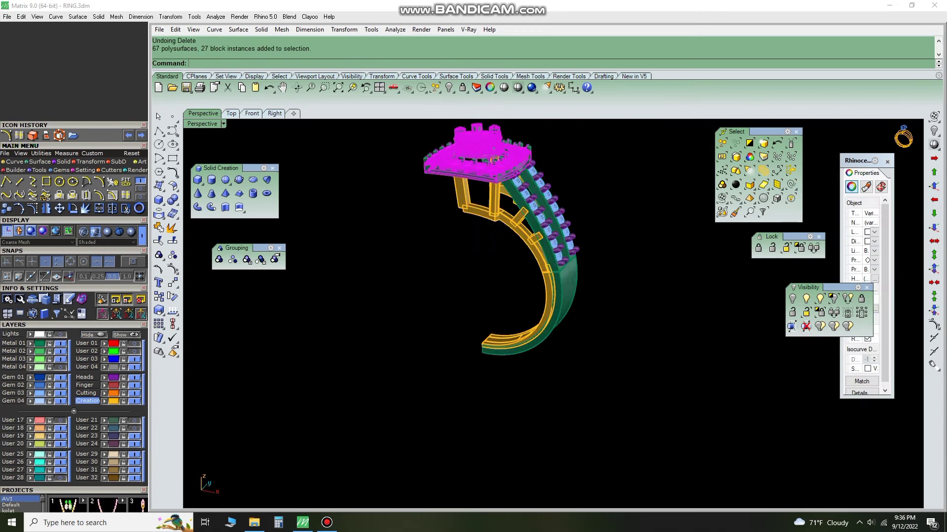
- Lock the ring head and group the shank parts together
{"action": "type", "text": "lo"}
{"action": "key", "text": "Return"}
{"action": "key", "text": "ctrl+a"}
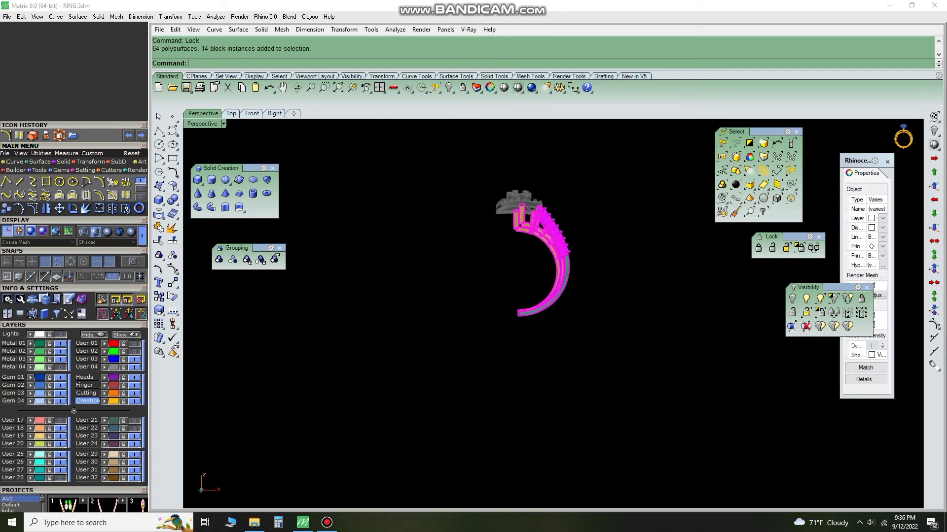
{"action": "type", "text": "g"}
{"action": "key", "text": "Return"}
- Mirror the grouped shank across origin 0 in Top view, then unlock the head
{"action": "key", "text": "ctrl+a"}
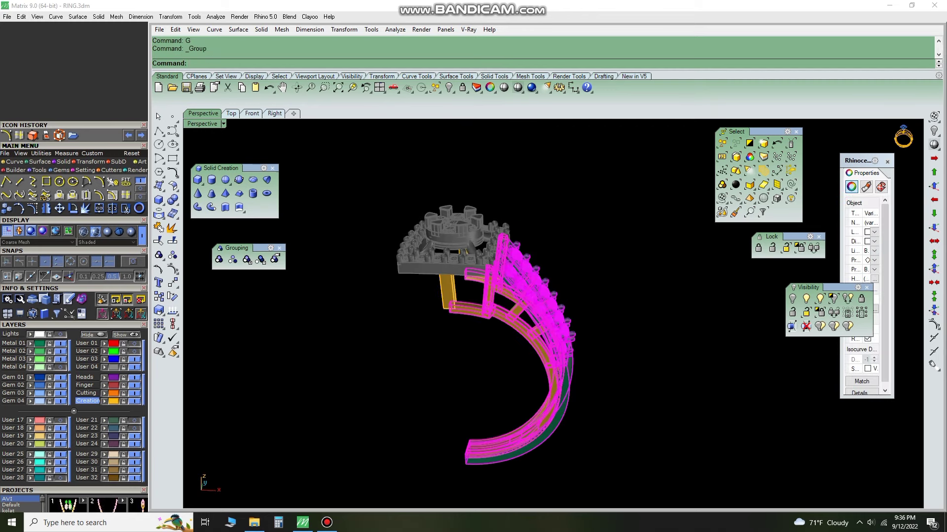
{"action": "key", "text": "ctrl+F1"}
{"action": "type", "text": "mi"}
{"action": "key", "text": "Return"}
{"action": "type", "text": "0"}
{"action": "key", "text": "Return"}
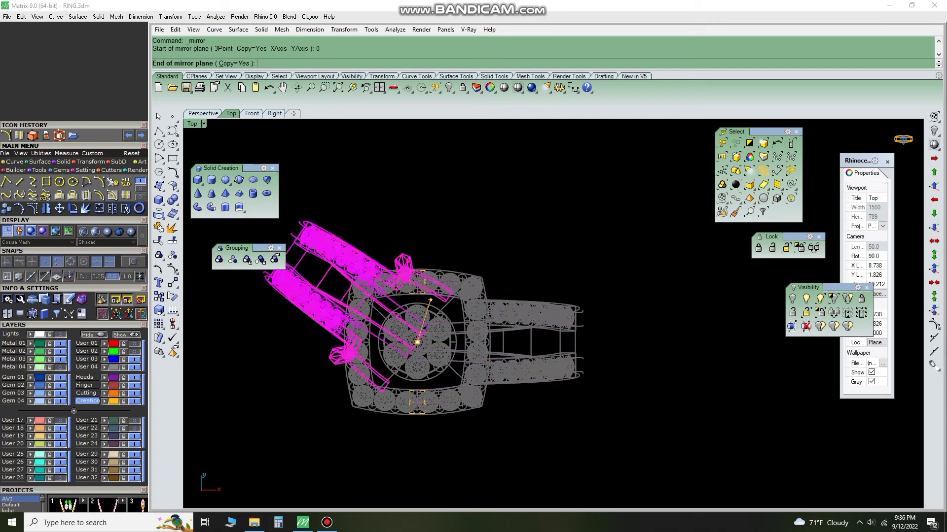
{"action": "left_click", "coordinate": [418, 165]}
{"action": "key", "text": "ctrl+F4"}
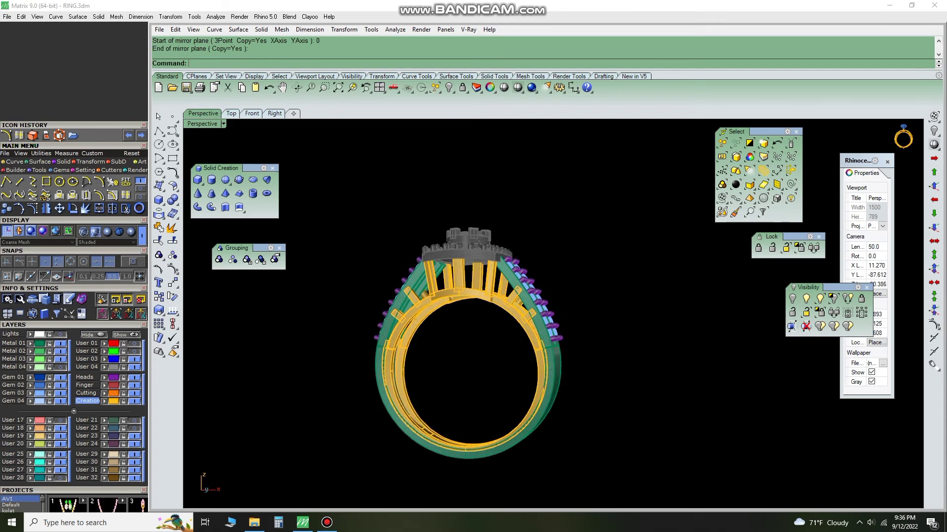
{"action": "right_click", "coordinate": [462, 87]}
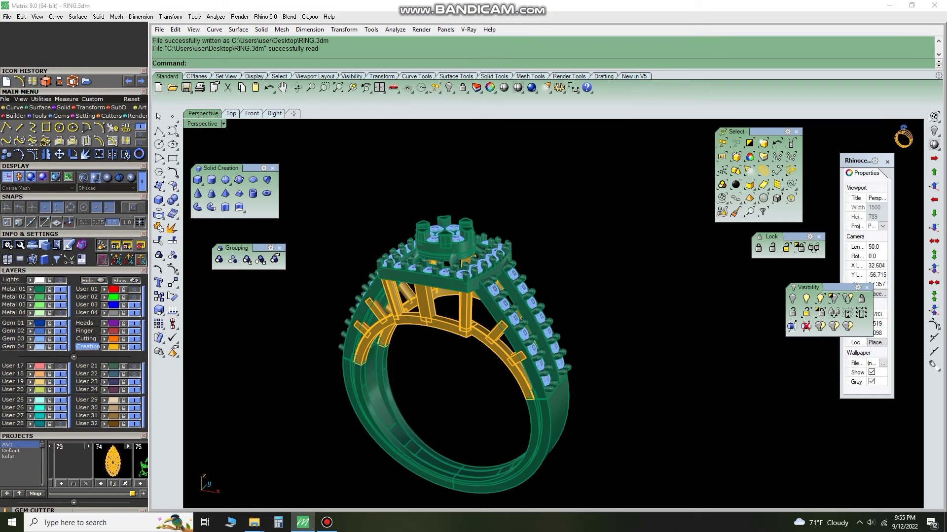
- Delete the leftover parts, group all ring parts into one object, and zoom to the shaded ring
{"action": "key", "text": "ctrl+a"}
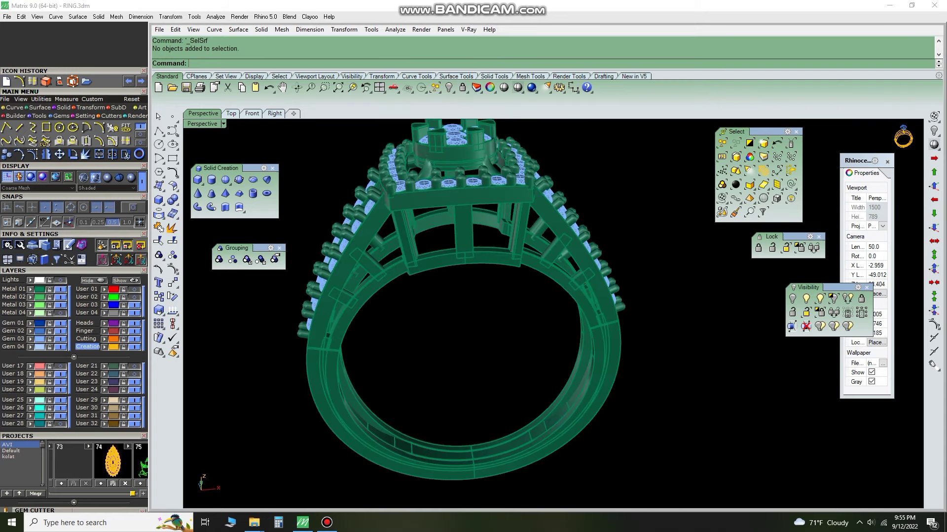
{"action": "type", "text": "D"}
{"action": "key", "text": "Return"}
{"action": "key", "text": "ctrl+g"}
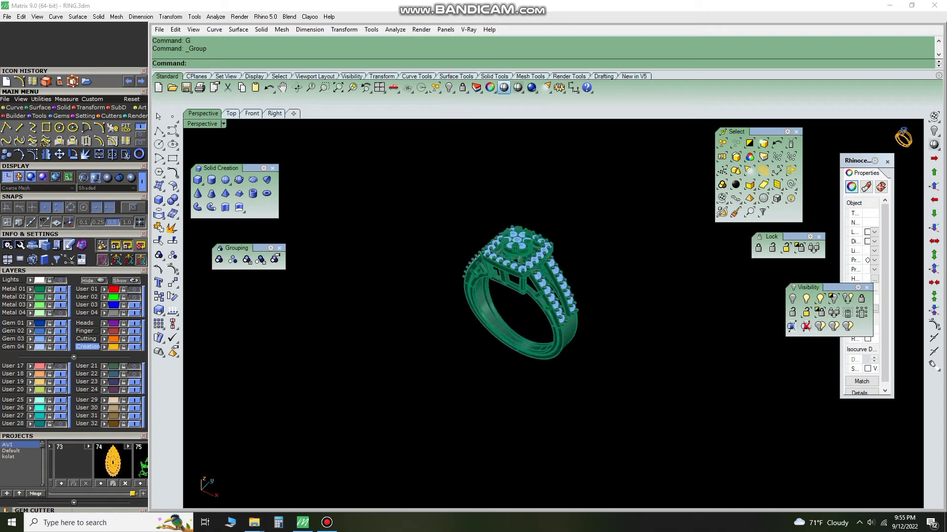
{"action": "left_click", "coordinate": [324, 87]}
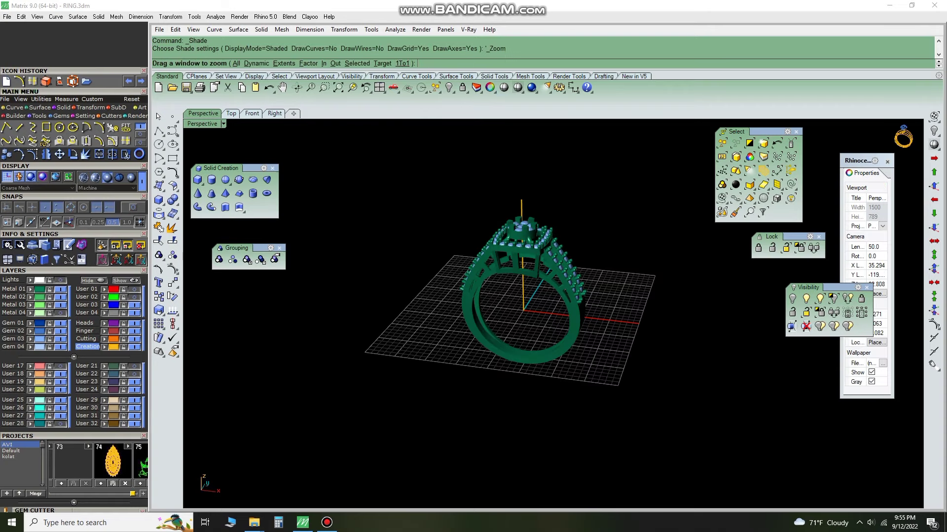